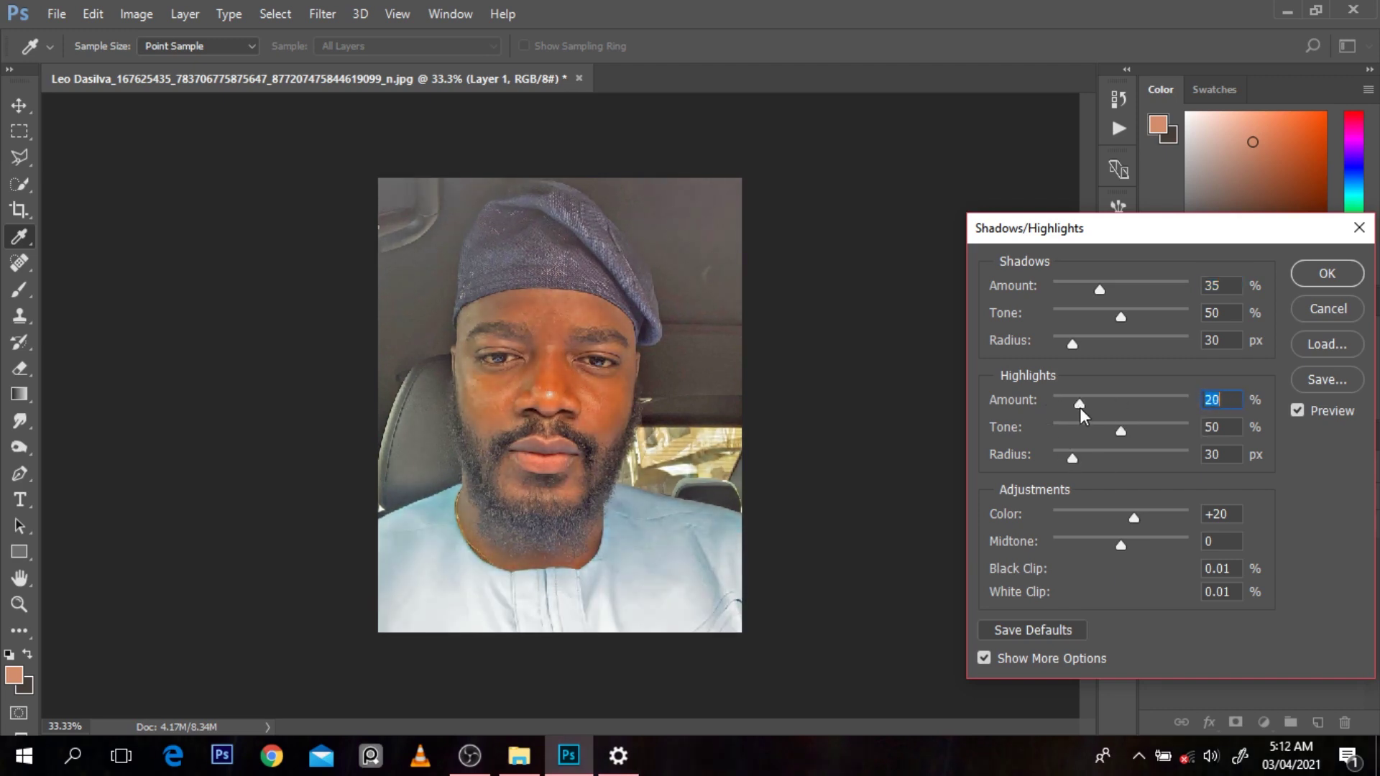
Set the Shadows amount to 0% and the Highlights amount to 14%, and apply the Shadows/Highlights adjustment
{"action": "left_click_drag", "start_coordinate": [1099, 287], "coordinate": [1008, 301]}
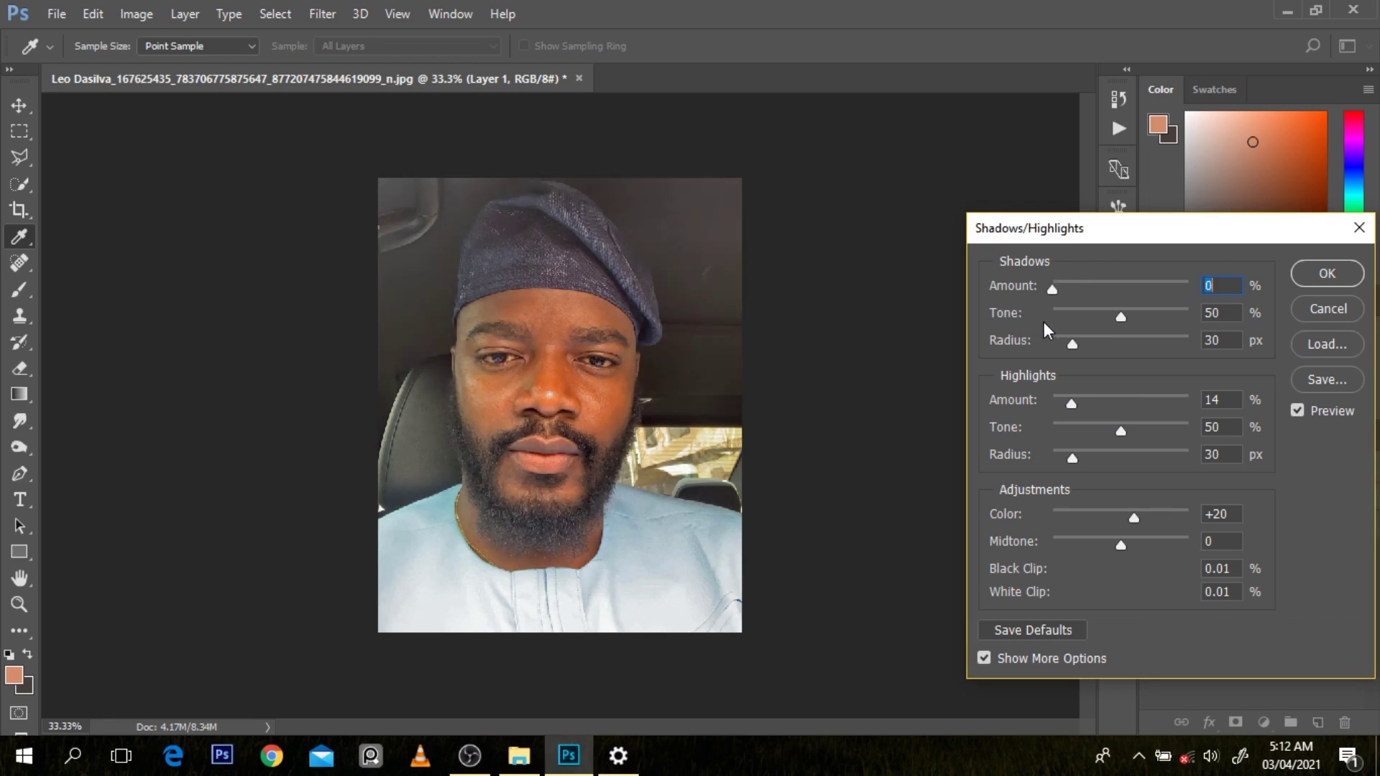
{"action": "left_click", "coordinate": [1071, 402]}
{"action": "left_click", "coordinate": [1327, 275]}
{"action": "key", "text": "v"}
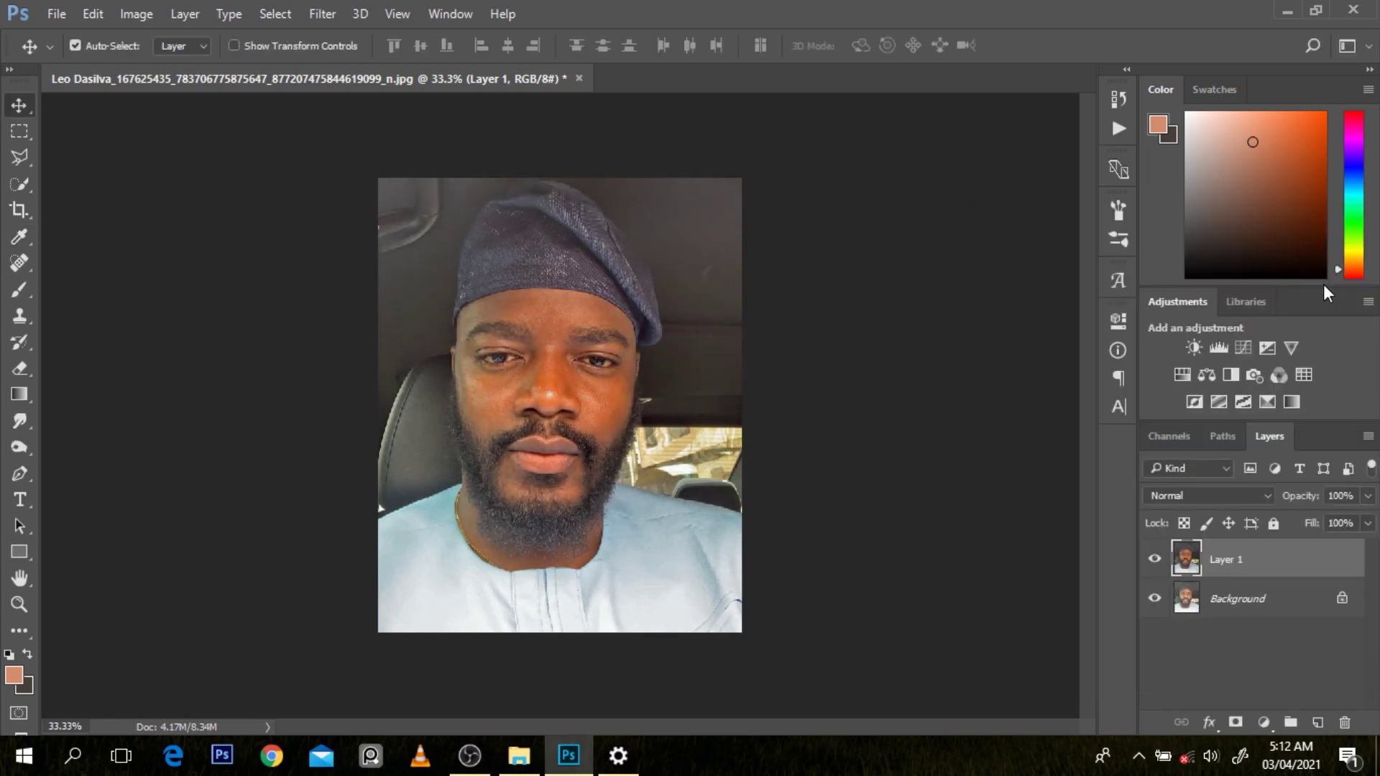
Compare the adjusted Layer 1 with the original Background by switching the layer's visibility off and on
{"action": "left_click", "coordinate": [1155, 560]}
{"action": "left_click", "coordinate": [1154, 560]}
{"action": "left_click", "coordinate": [1155, 559]}
{"action": "left_click", "coordinate": [1154, 560]}
{"action": "key", "text": "ctrl+1"}
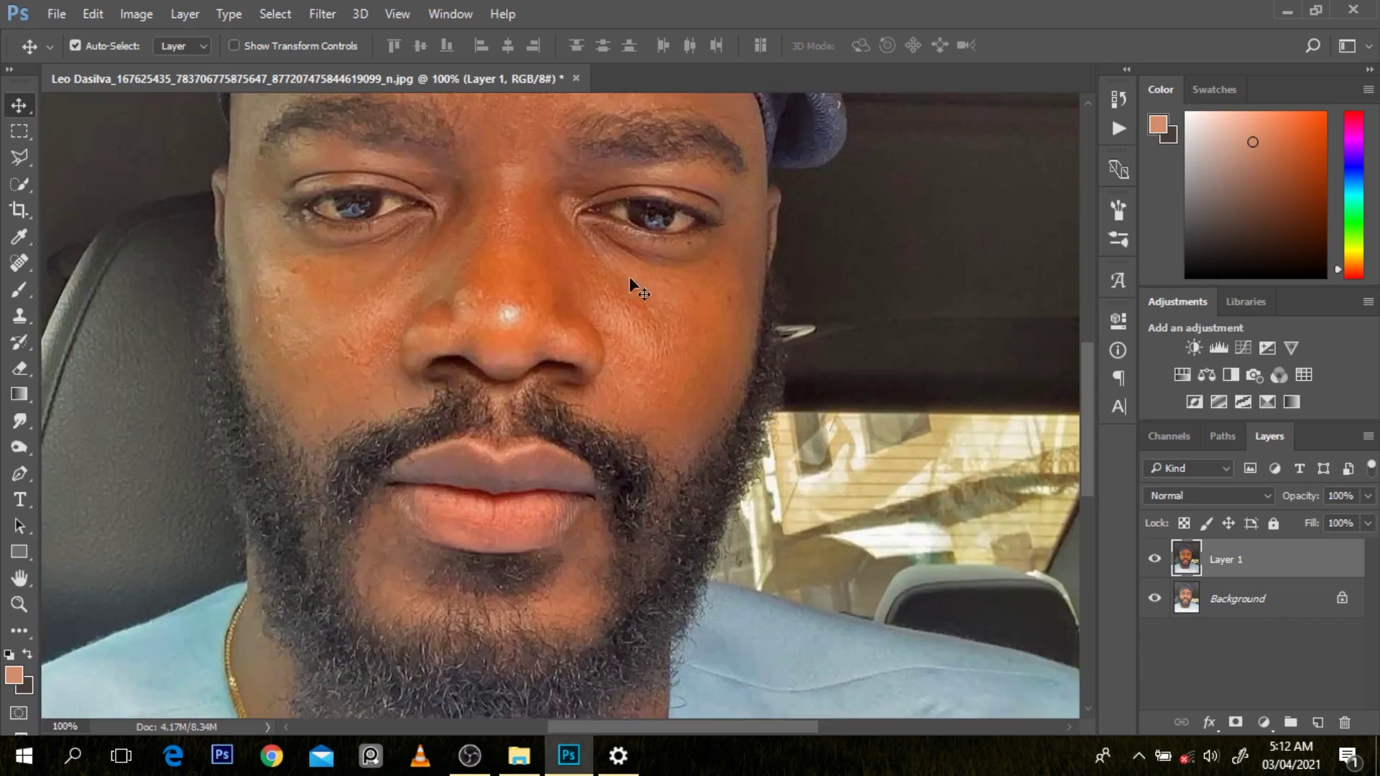
Resize the image to a resolution of 300 pixels/inch and a height of 3219 pixels, keeping the proportions linked
{"action": "left_click", "coordinate": [136, 14]}
{"action": "left_click", "coordinate": [194, 159]}
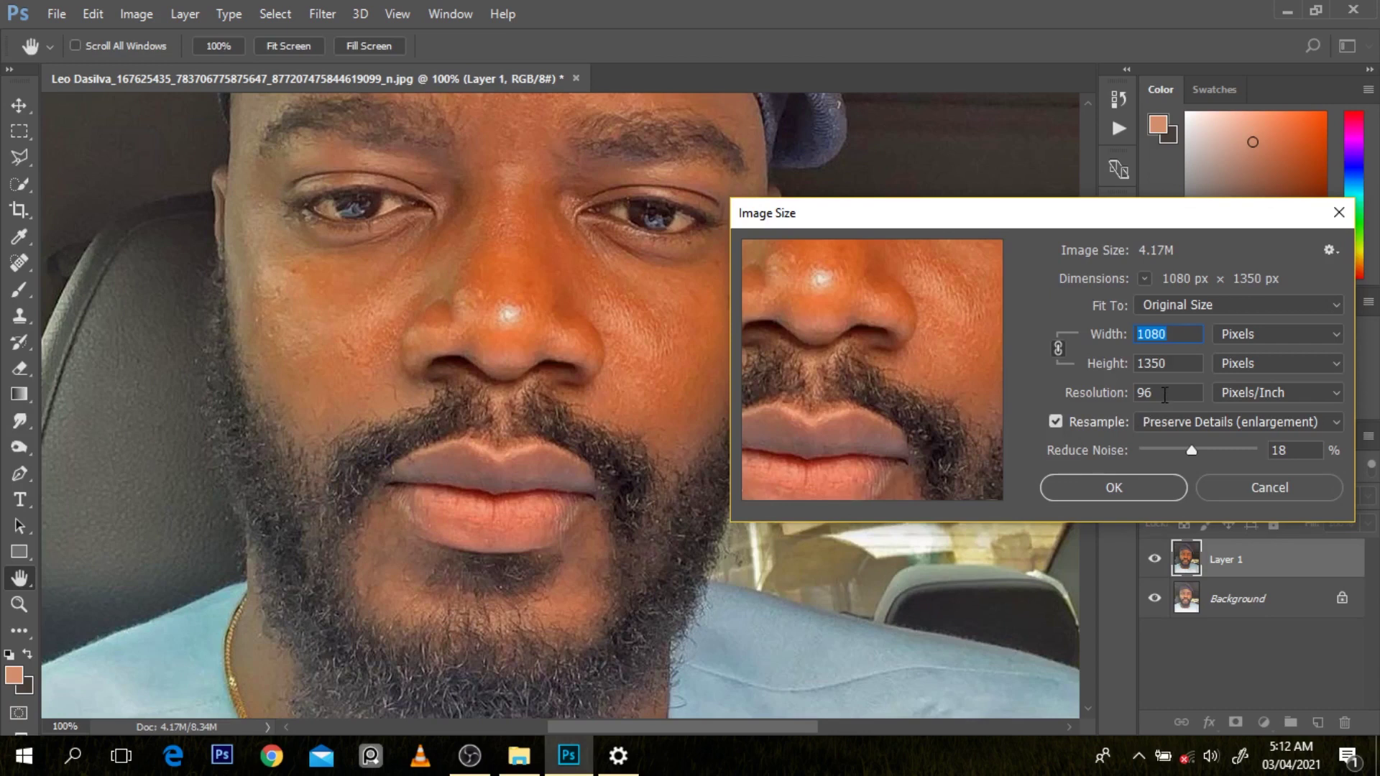
{"action": "double_click", "coordinate": [1164, 394]}
{"action": "type", "text": "300"}
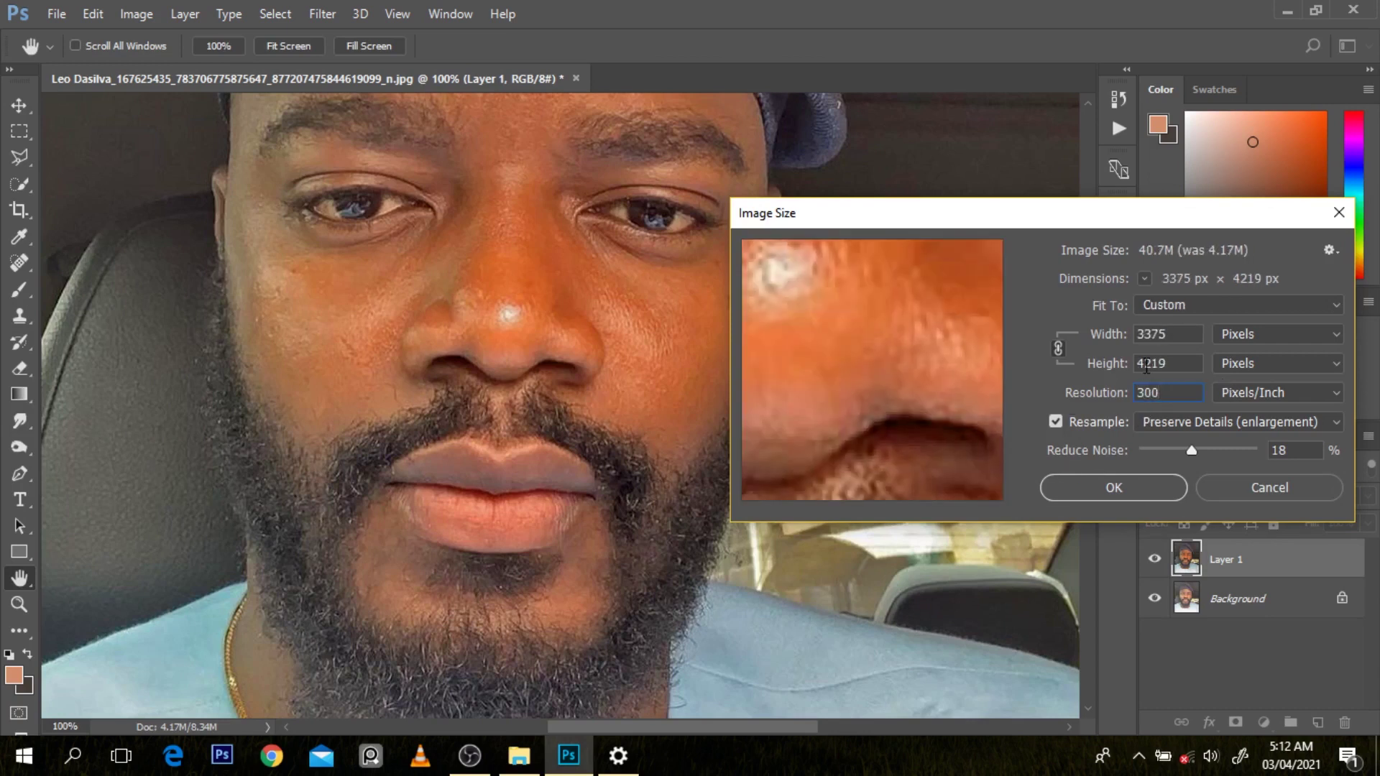
{"action": "left_click", "coordinate": [1144, 363]}
{"action": "type", "text": "3"}
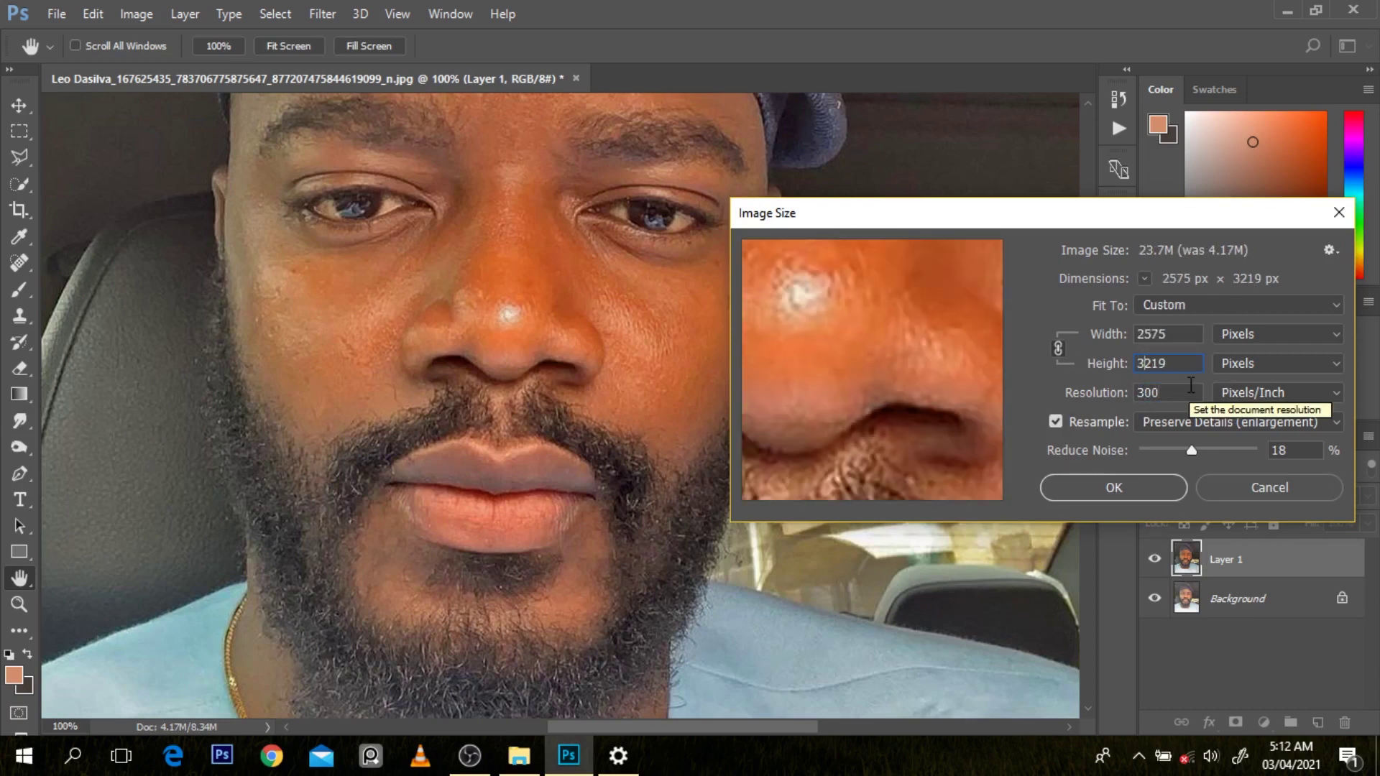
{"action": "left_click", "coordinate": [1141, 490]}
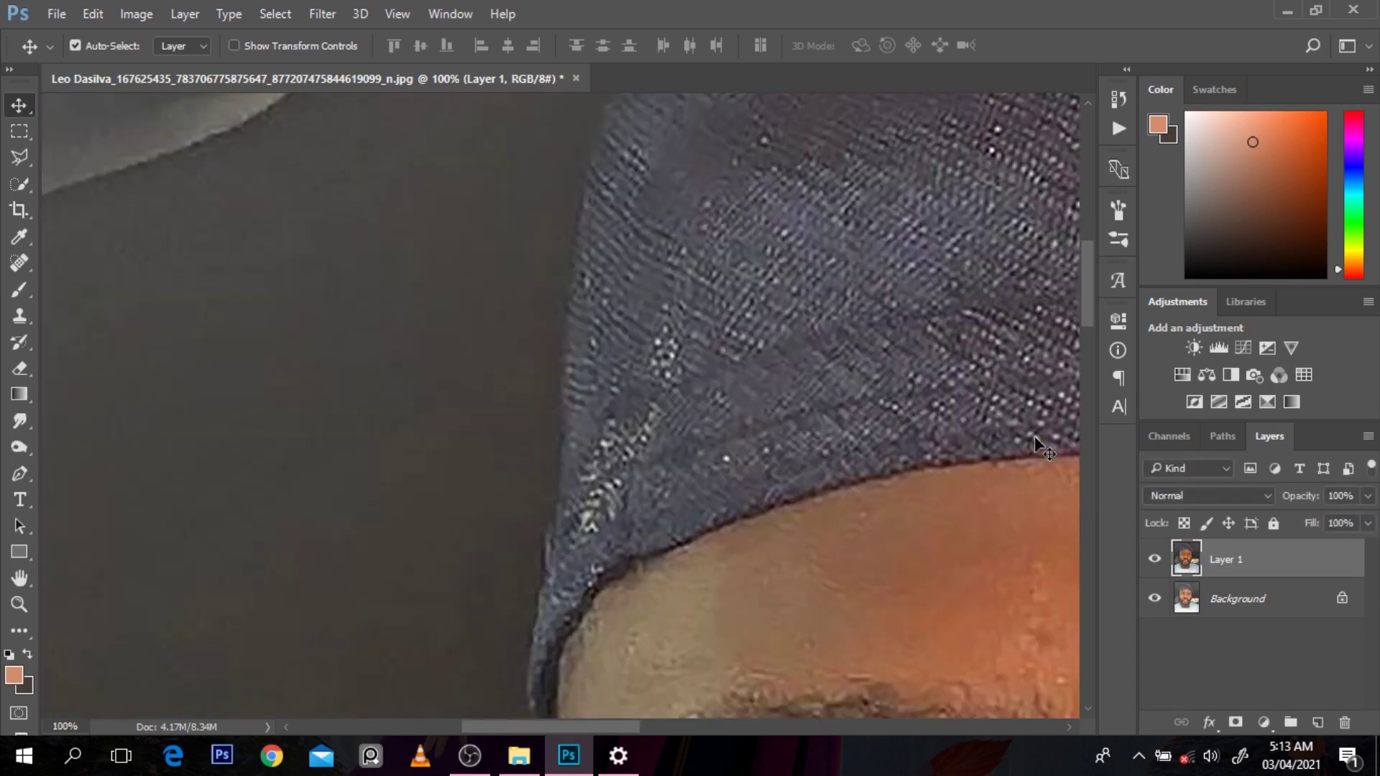
Compare the photo before and after the enlargement by undoing and redoing the image resize
{"action": "left_click", "coordinate": [976, 431], "text": "ctrl+alt"}
{"action": "scroll", "coordinate": [976, 431], "scroll_direction": "down", "scroll_amount": 4}
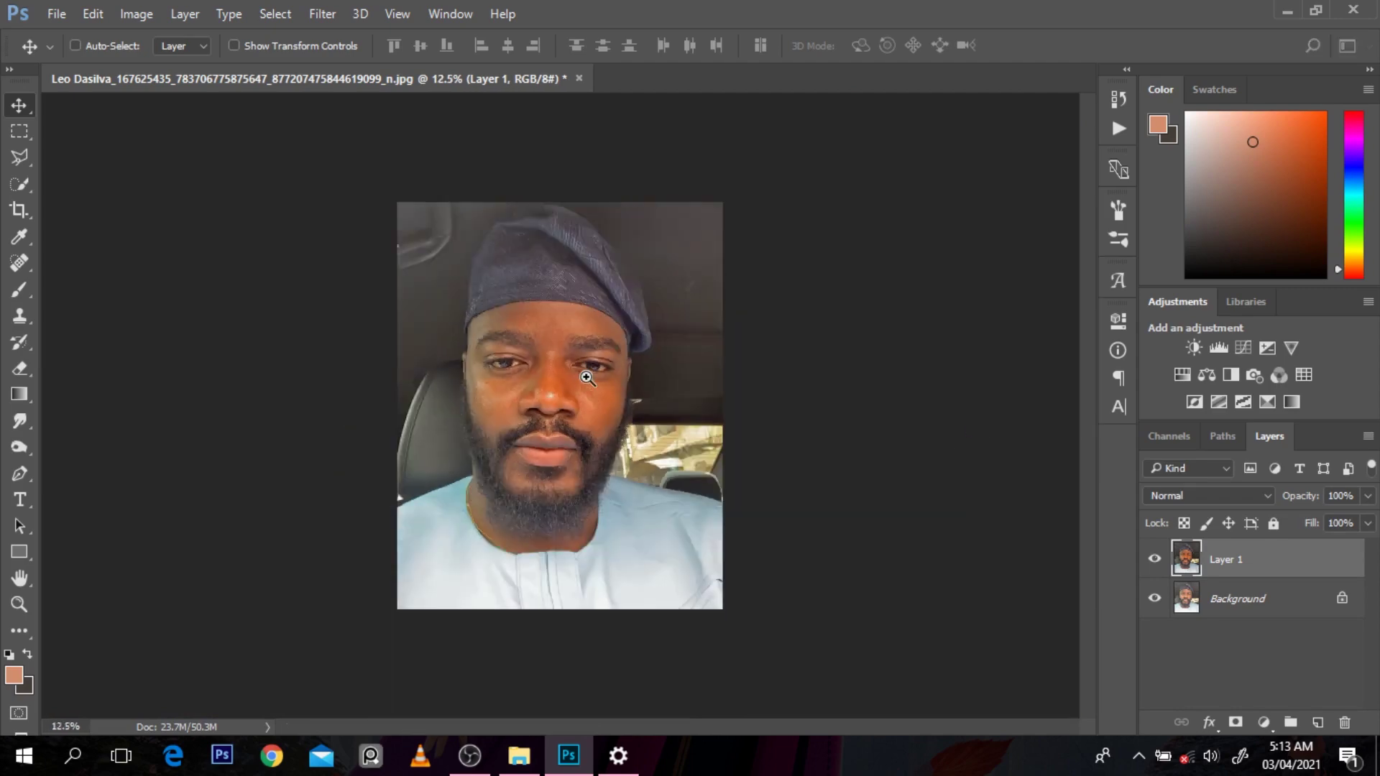
{"action": "scroll", "coordinate": [585, 375], "scroll_direction": "up", "scroll_amount": 3}
{"action": "scroll", "coordinate": [587, 377], "scroll_direction": "down", "scroll_amount": 3}
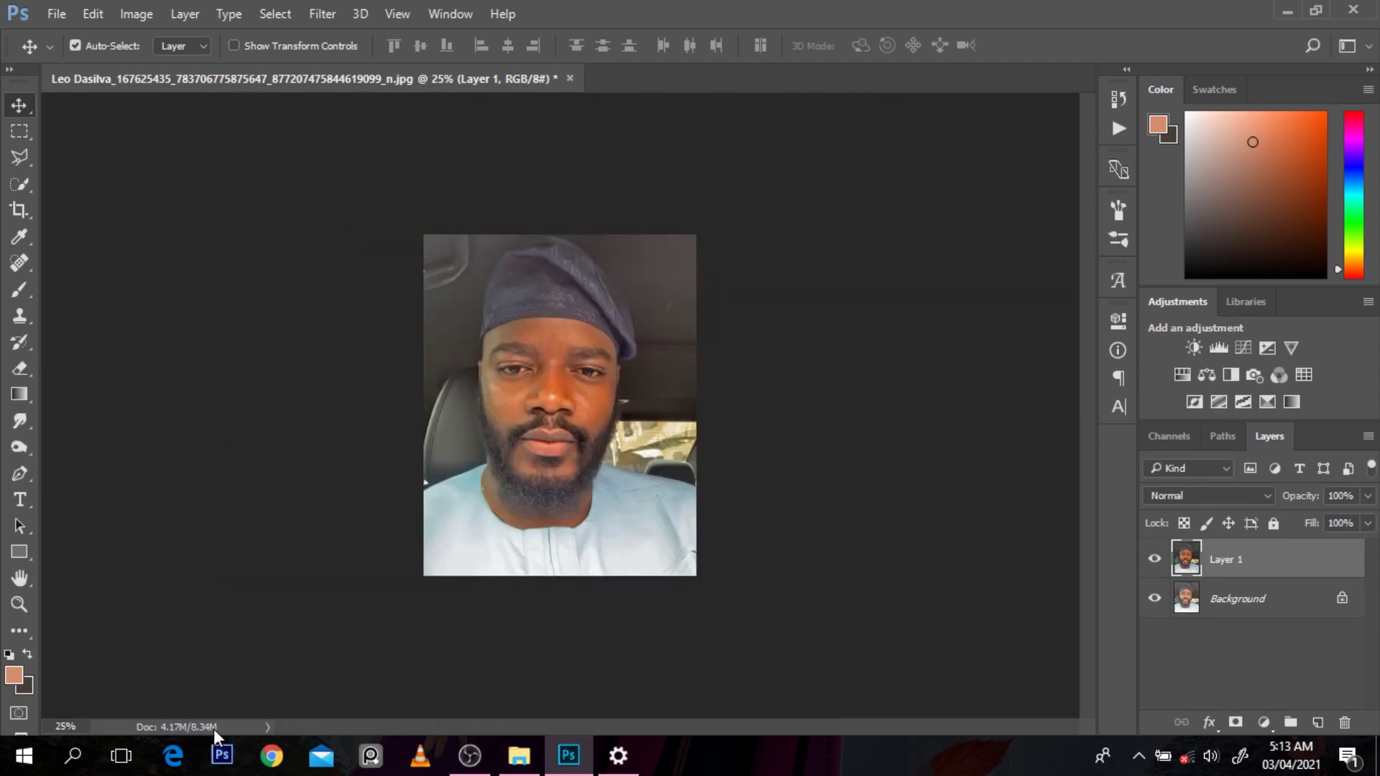
{"action": "key", "text": "ctrl+z"}
{"action": "key", "text": "ctrl+plus"}
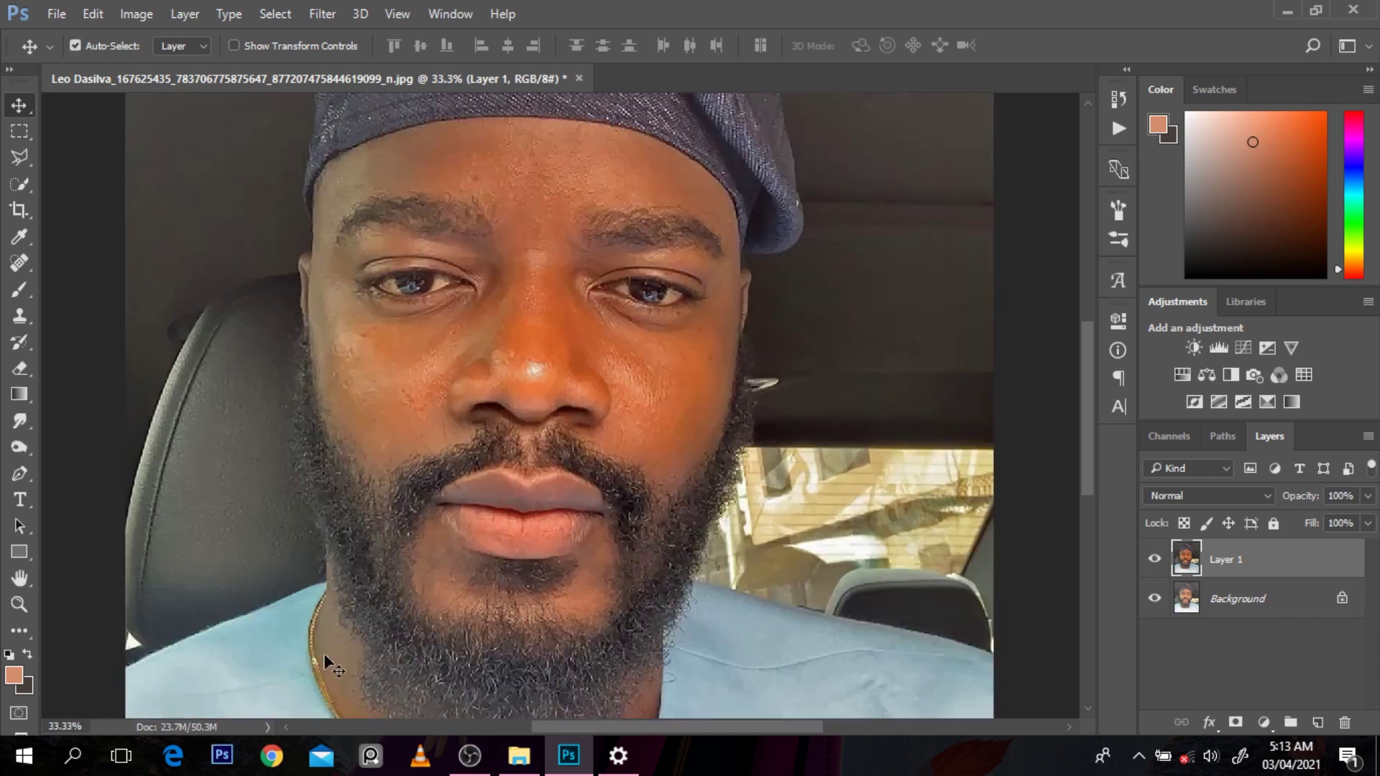
Start a Pen tool path outside the photo's left edge and trace the shirt's shoulder up to the neck and lower beard
{"action": "key", "text": "p"}
{"action": "left_click_drag", "start_coordinate": [1084, 447], "coordinate": [1107, 463]}
{"action": "left_click", "coordinate": [97, 628]}
{"action": "left_click_drag", "start_coordinate": [132, 605], "coordinate": [136, 600]}
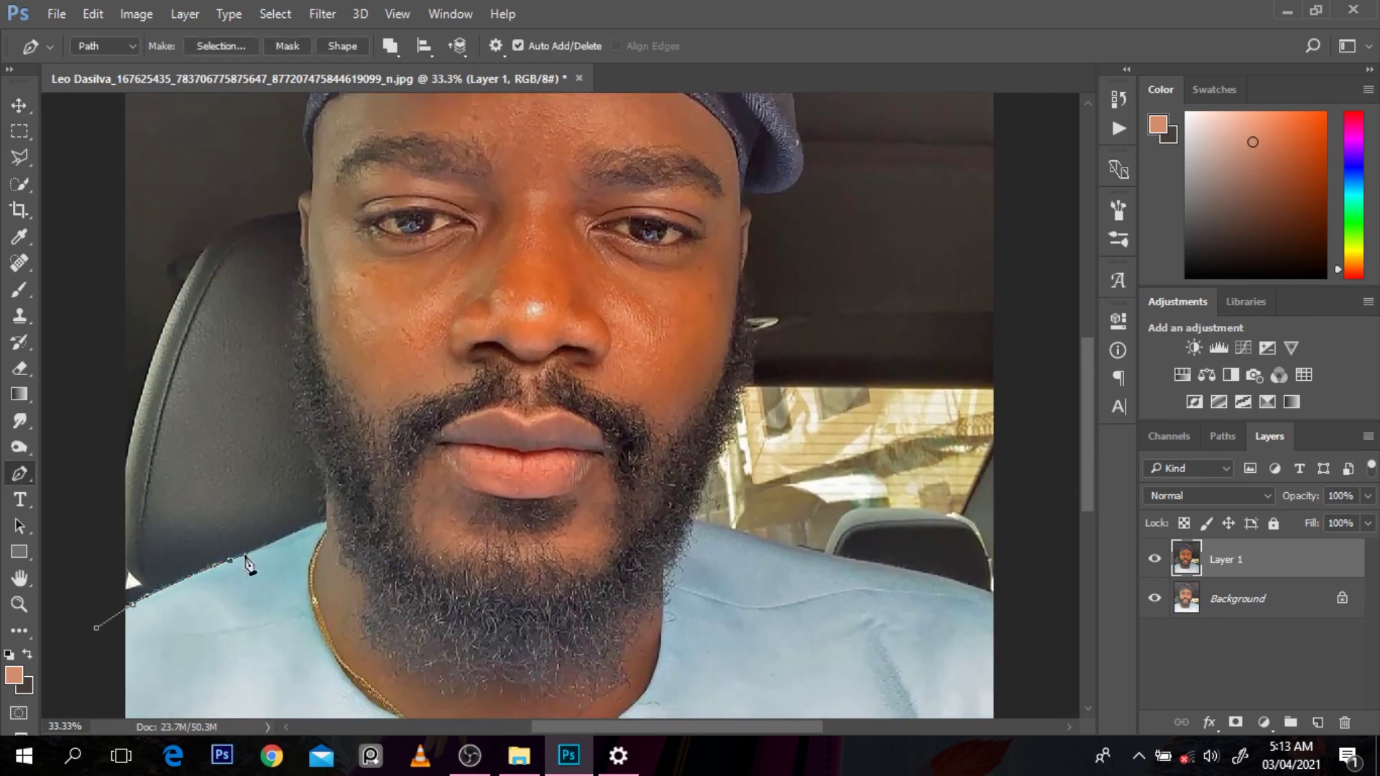
{"action": "left_click", "coordinate": [296, 534]}
{"action": "left_click", "coordinate": [327, 523]}
{"action": "left_click_drag", "start_coordinate": [327, 486], "coordinate": [327, 477]}
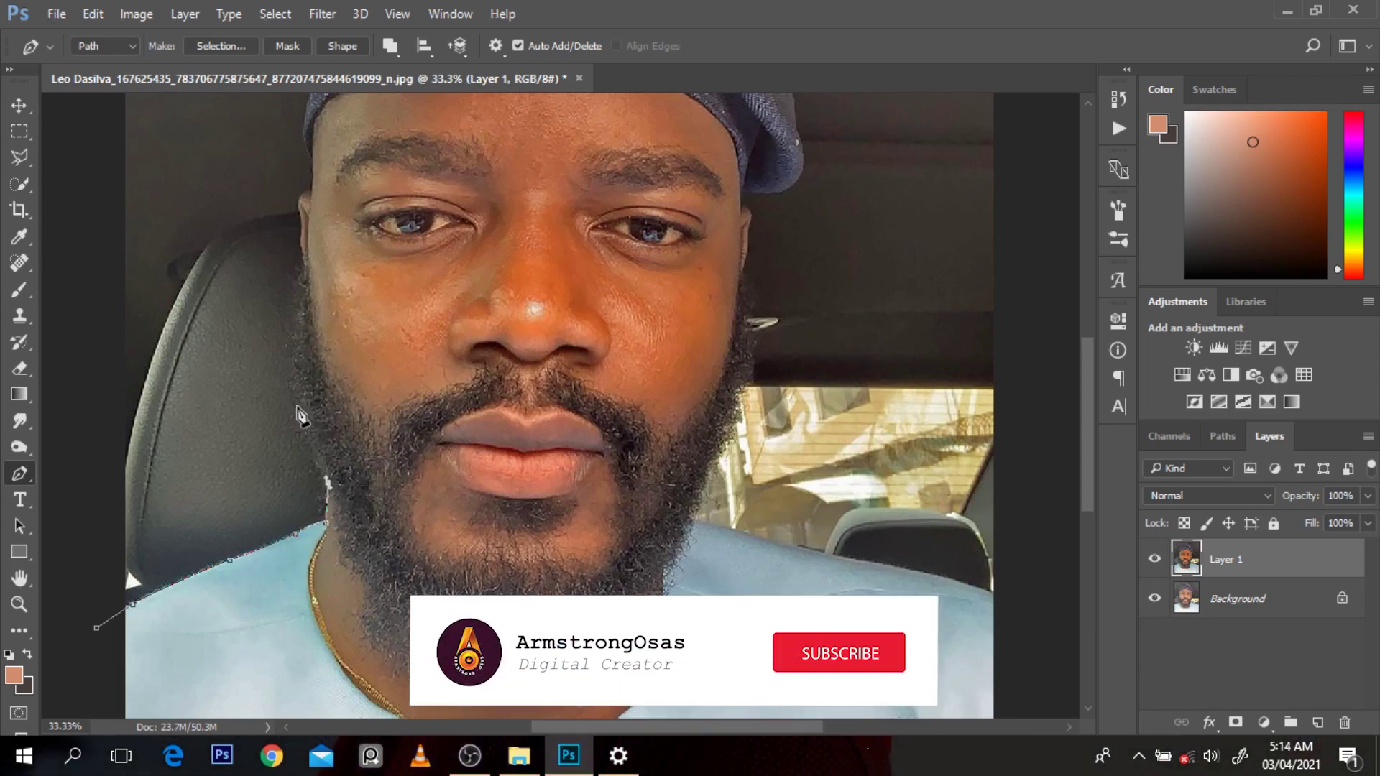
Extend the pen path up the outer edge of the beard and along the ear on the left of the photo
{"action": "left_click", "coordinate": [296, 403]}
{"action": "left_click", "coordinate": [297, 308]}
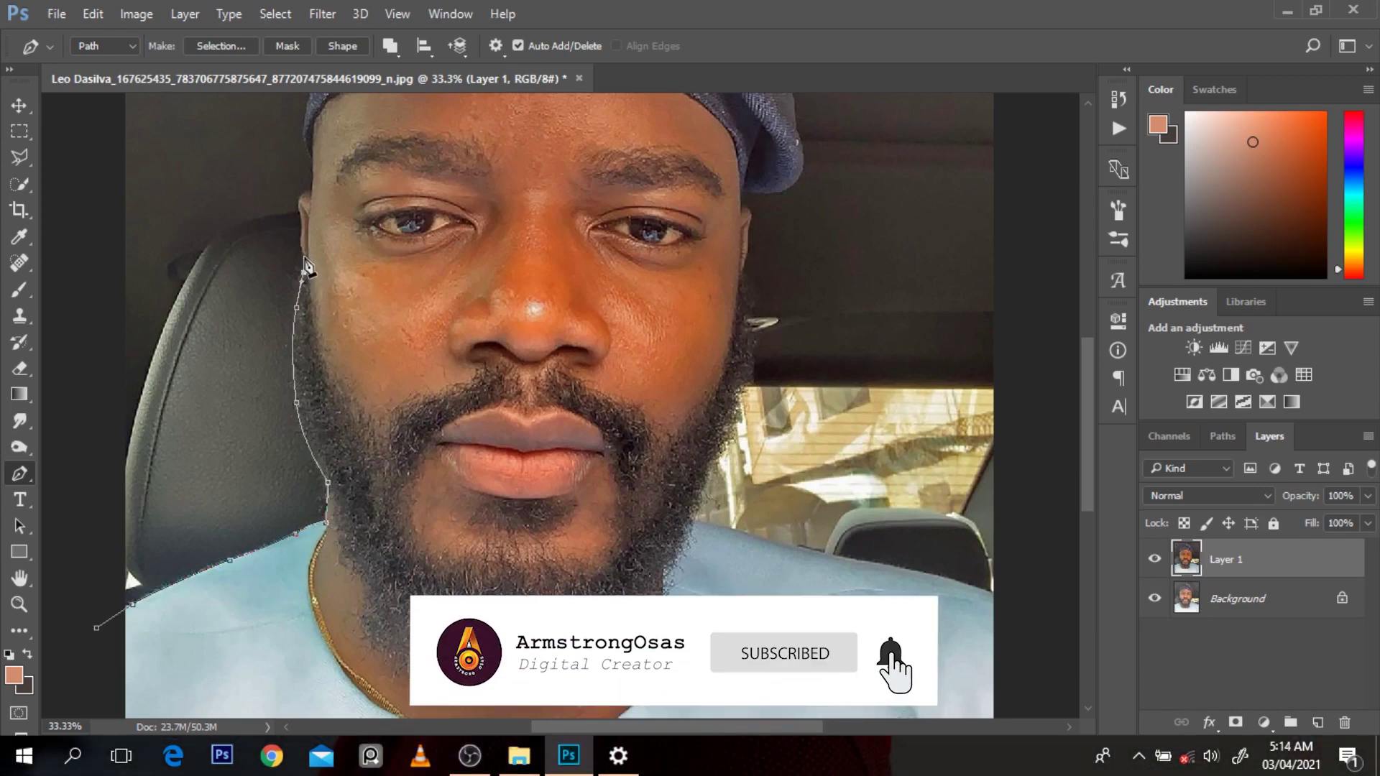
{"action": "scroll", "coordinate": [303, 235], "scroll_direction": "up", "scroll_amount": 1}
{"action": "left_click_drag", "start_coordinate": [295, 344], "coordinate": [293, 336]}
{"action": "left_click_drag", "start_coordinate": [300, 243], "coordinate": [300, 244]}
{"action": "left_click_drag", "start_coordinate": [302, 226], "coordinate": [294, 176]}
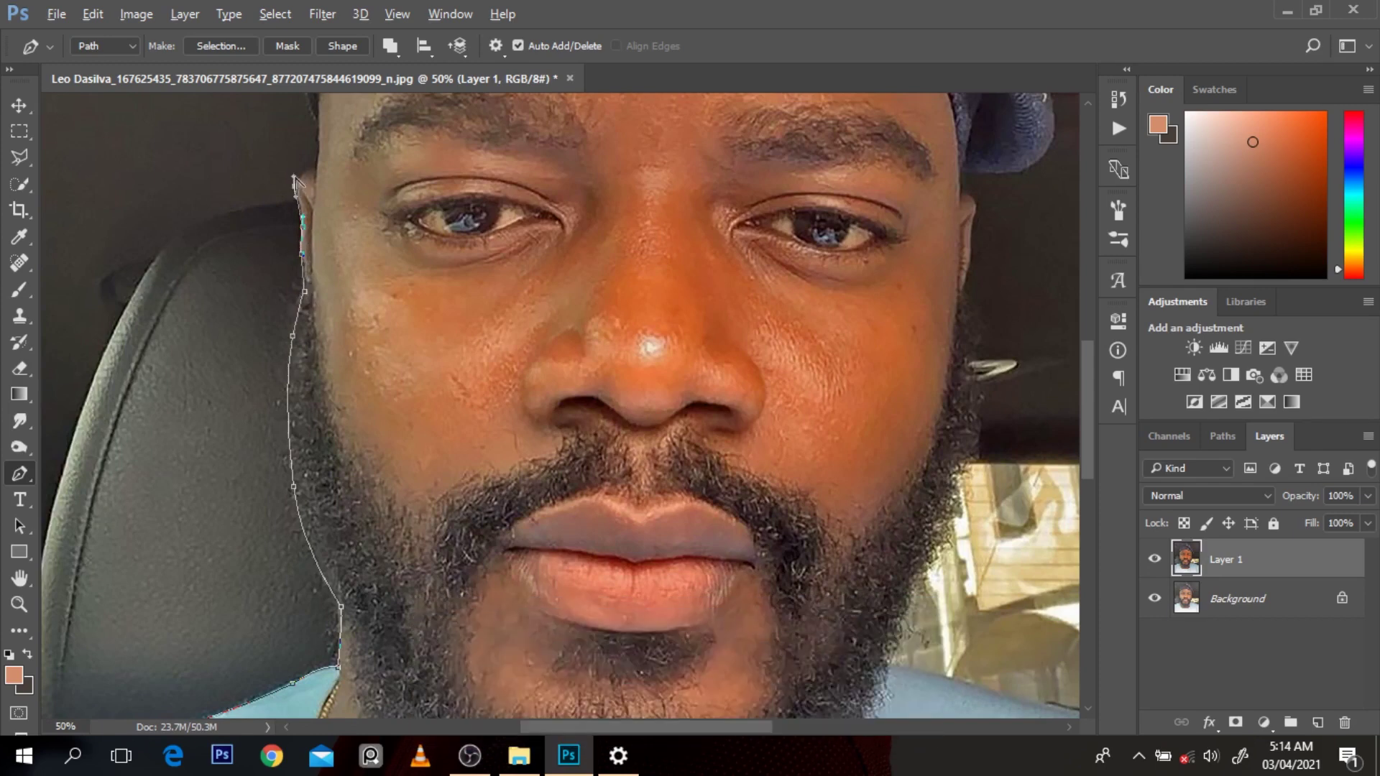
Continue the pen path over the top of the ear and up the side of the cap
{"action": "left_click", "coordinate": [296, 191]}
{"action": "left_click", "coordinate": [314, 173]}
{"action": "left_click_drag", "start_coordinate": [314, 109], "coordinate": [315, 111]}
{"action": "left_click_drag", "start_coordinate": [1087, 344], "coordinate": [1087, 259]}
{"action": "left_click_drag", "start_coordinate": [303, 450], "coordinate": [305, 417]}
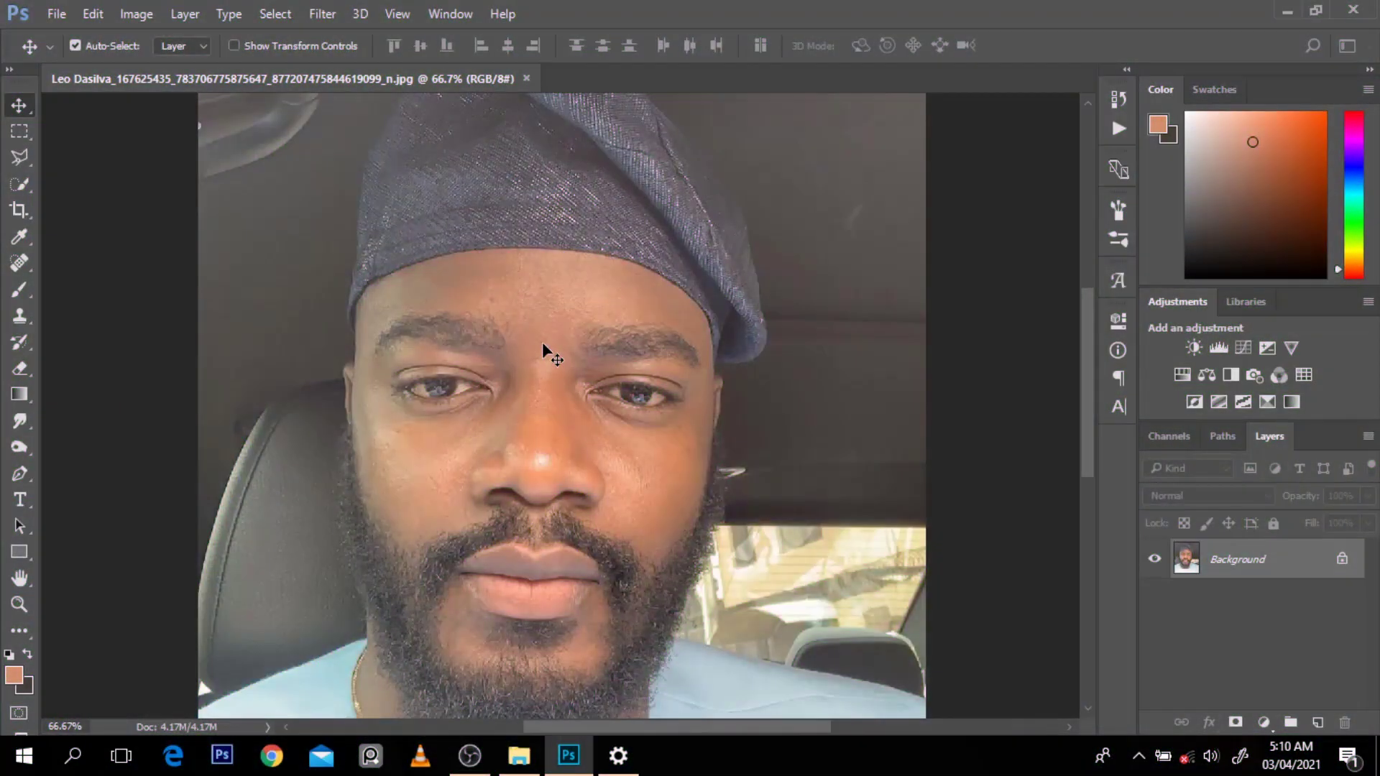
Duplicate the Background layer of the portrait photo
{"action": "left_click", "coordinate": [545, 341], "text": "alt"}
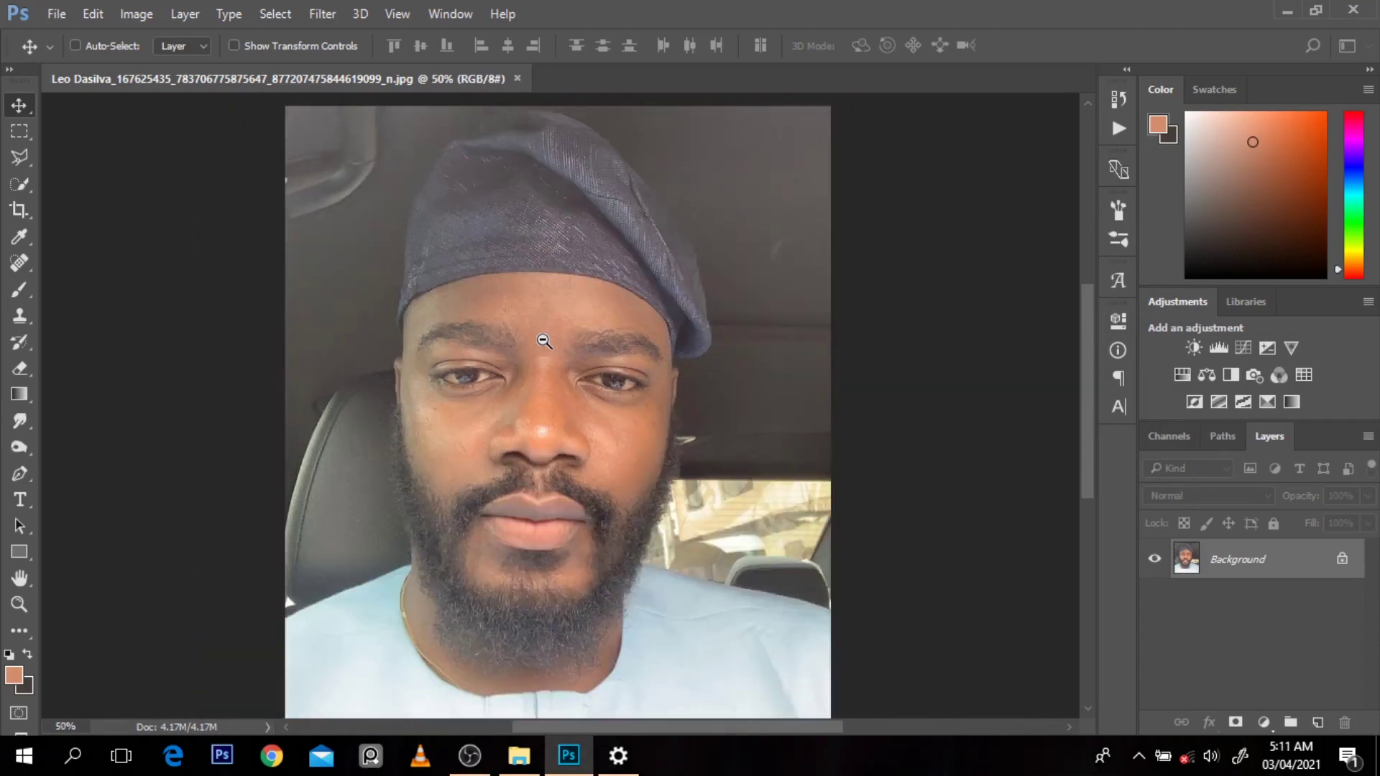
{"action": "scroll", "coordinate": [543, 340], "scroll_direction": "down", "scroll_amount": 1}
{"action": "scroll", "coordinate": [540, 374], "scroll_direction": "up", "scroll_amount": 2}
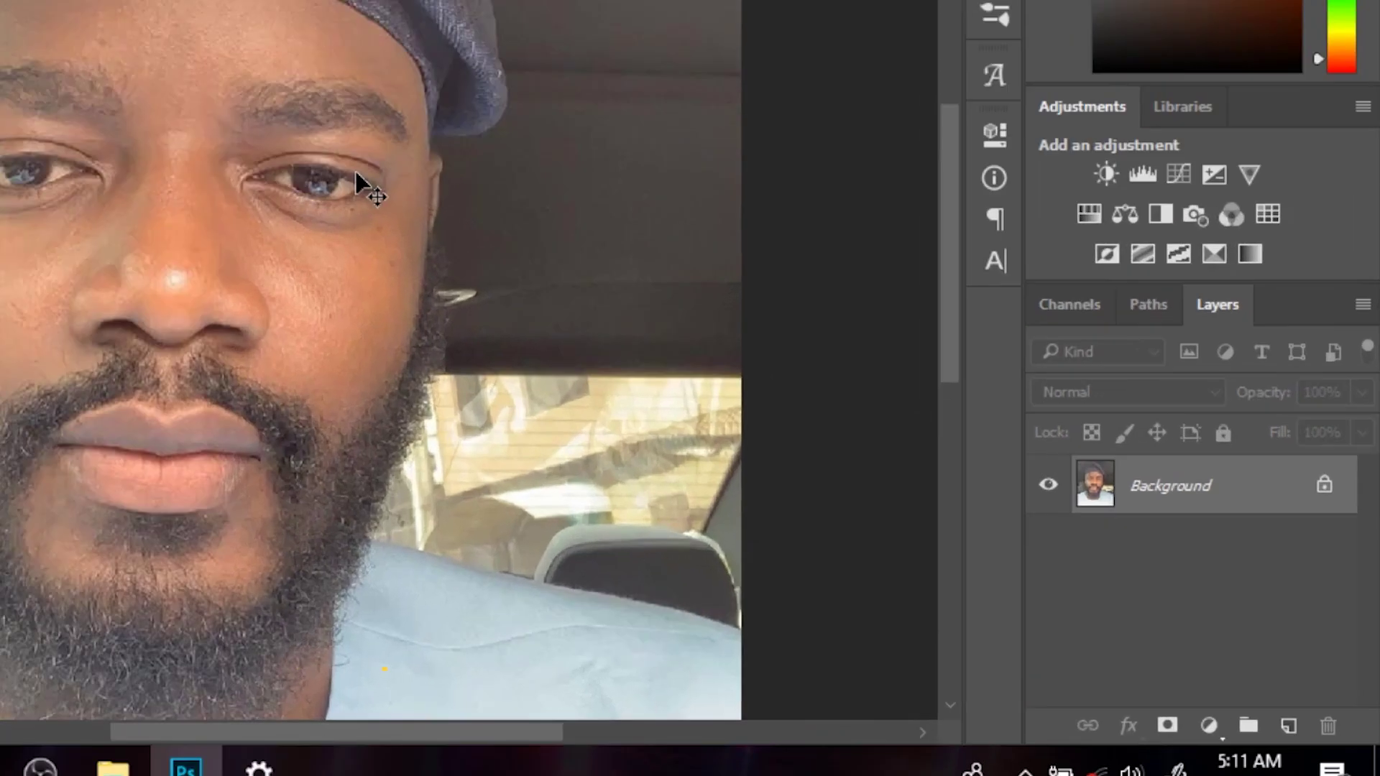
{"action": "key", "text": "ctrl+j"}
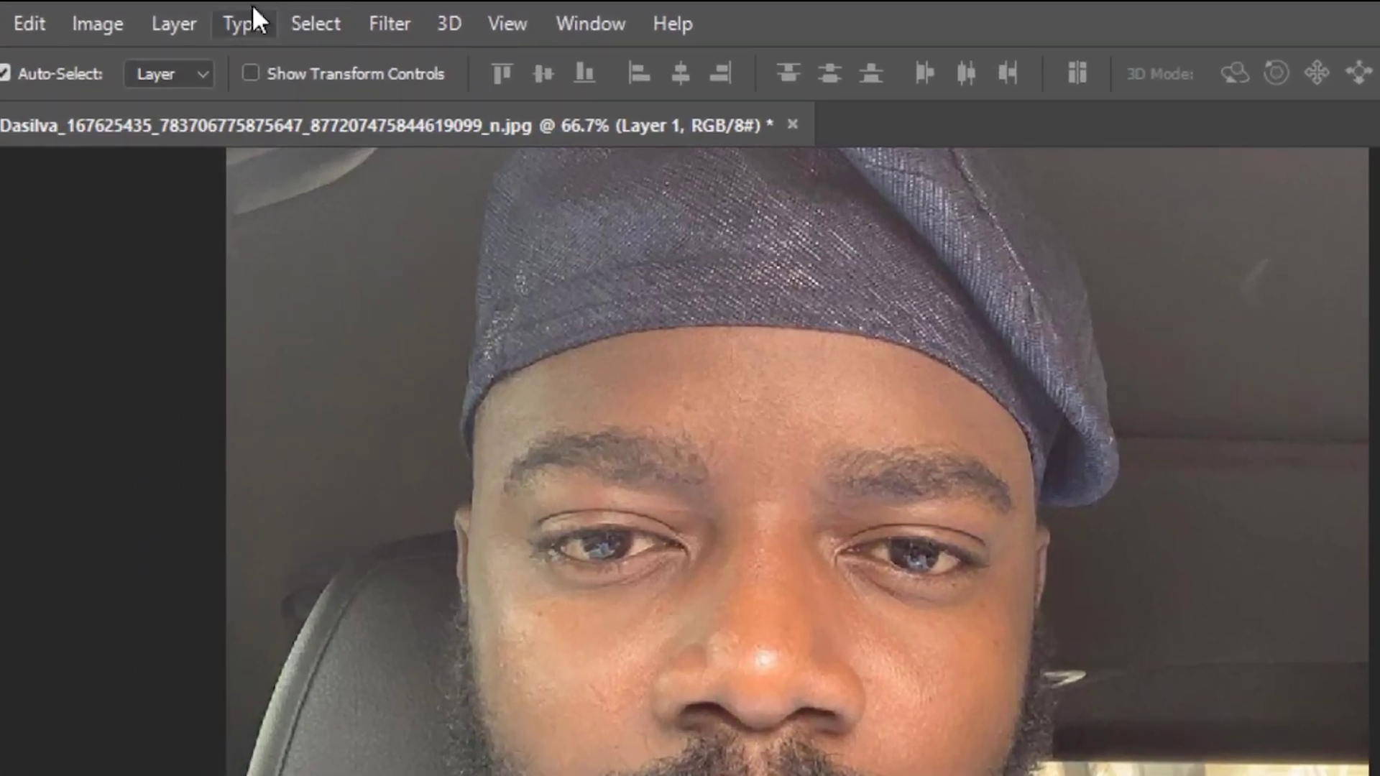
Open the Shadows/Highlights adjustment for Layer 1 and bring the whole portrait into view
{"action": "left_click", "coordinate": [83, 16]}
{"action": "mouse_move", "coordinate": [179, 112]}
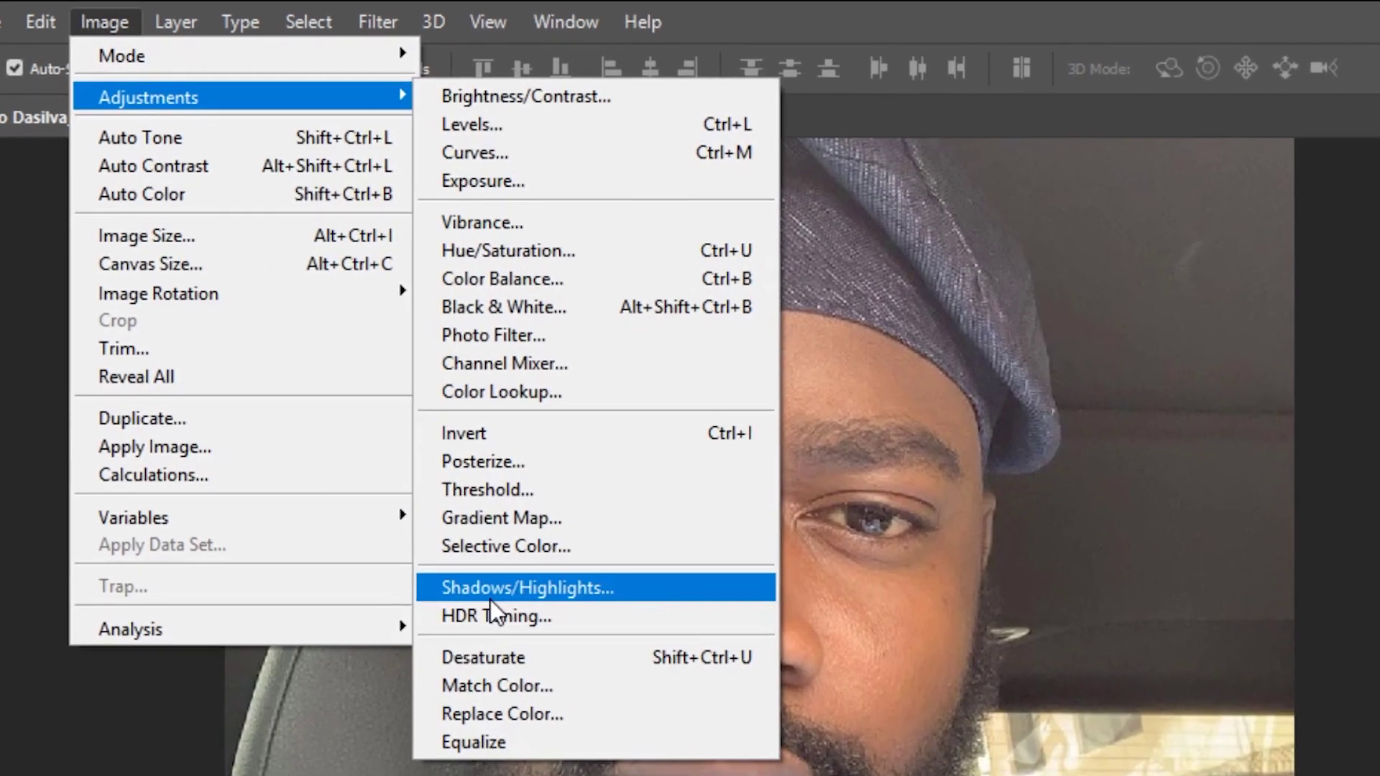
{"action": "left_click", "coordinate": [490, 596]}
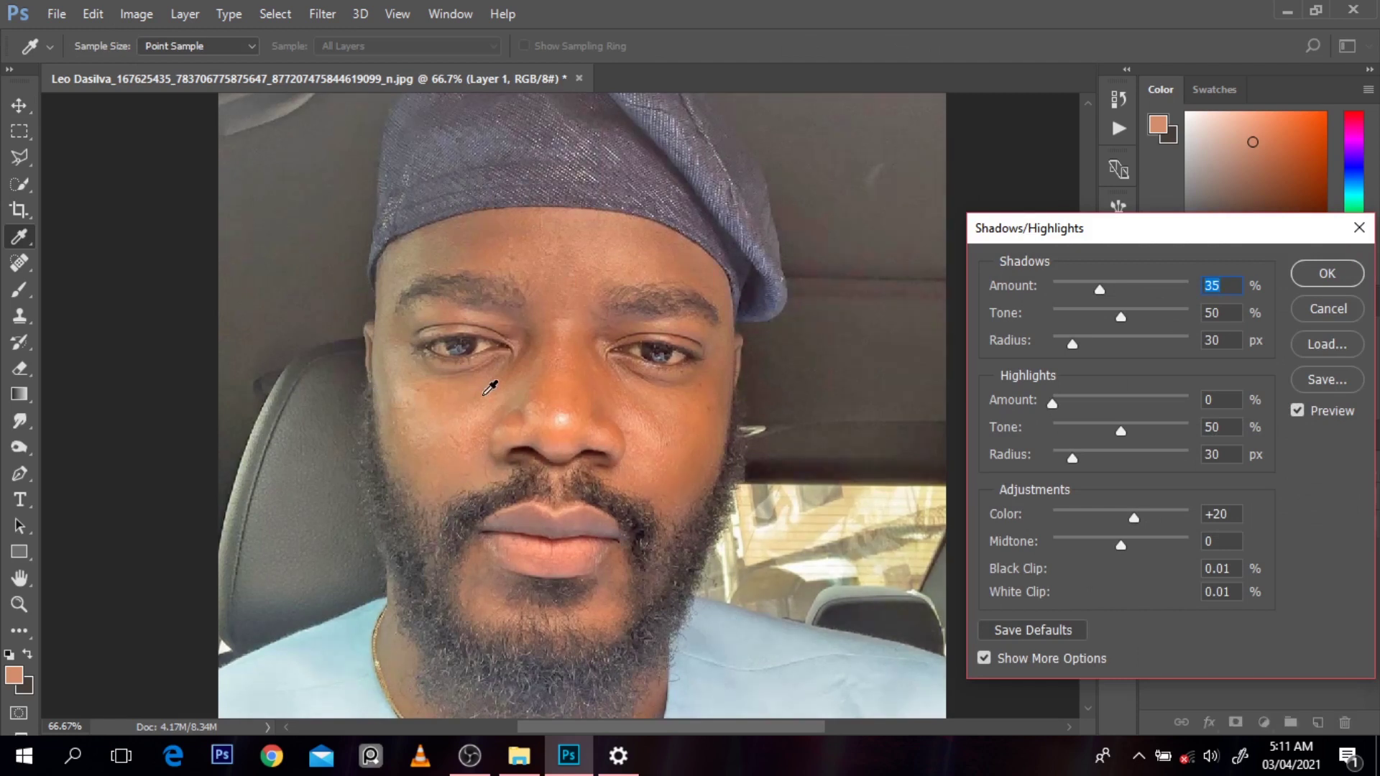
{"action": "left_click", "coordinate": [478, 369], "text": "alt"}
{"action": "left_click", "coordinate": [478, 368], "text": "alt"}
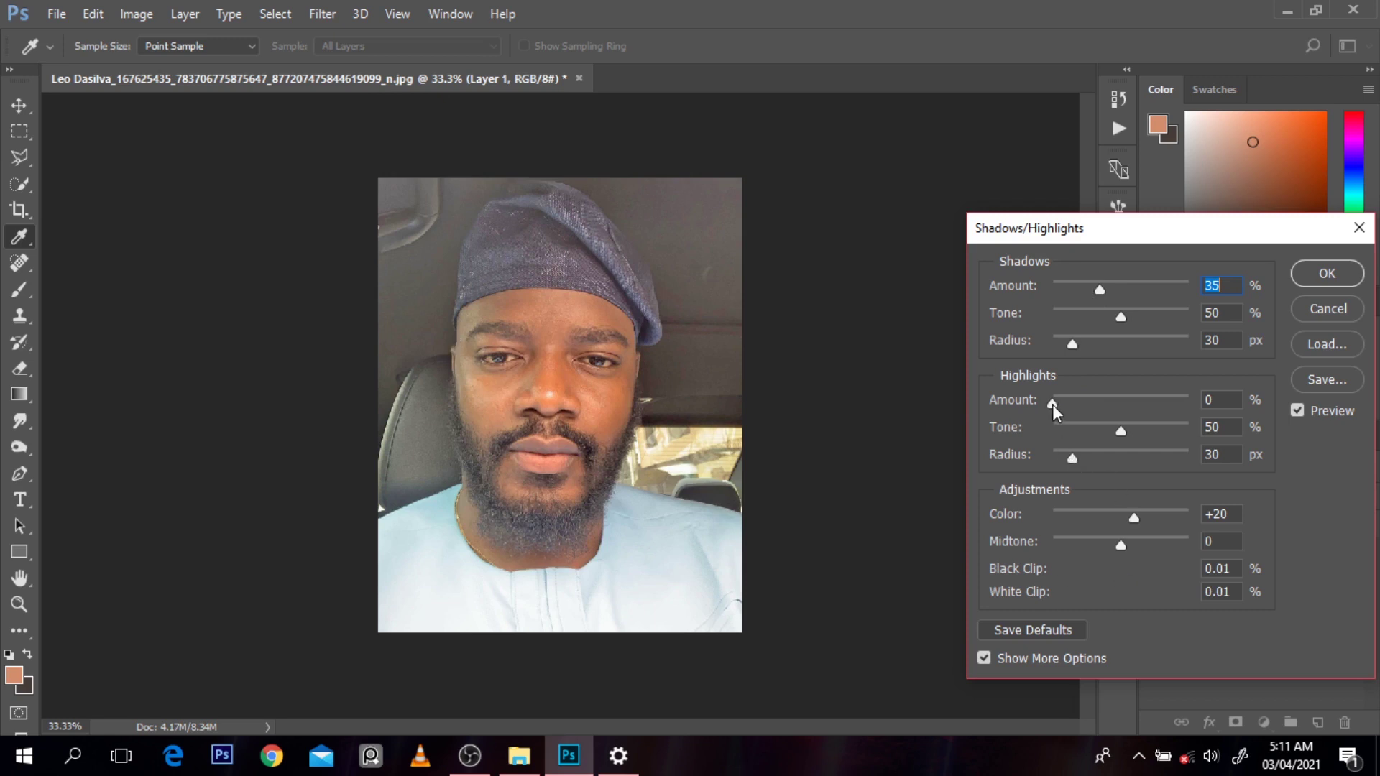
Try a Highlights amount of 50%, reduce it to about 14%, set the Shadows amount to 0% and apply the adjustment
{"action": "left_click_drag", "start_coordinate": [1052, 404], "coordinate": [1123, 422]}
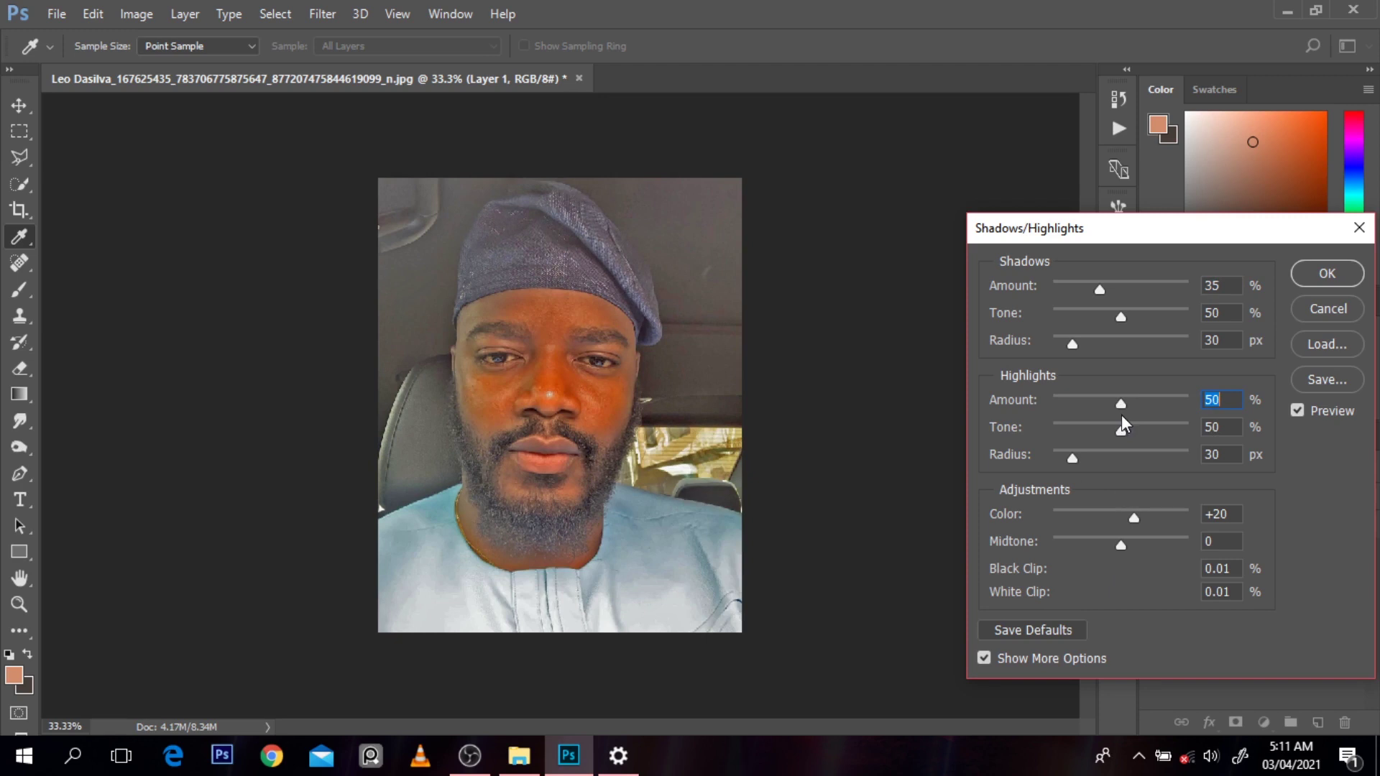
{"action": "left_click_drag", "start_coordinate": [1122, 417], "coordinate": [1072, 404]}
{"action": "left_click_drag", "start_coordinate": [1097, 286], "coordinate": [1009, 305]}
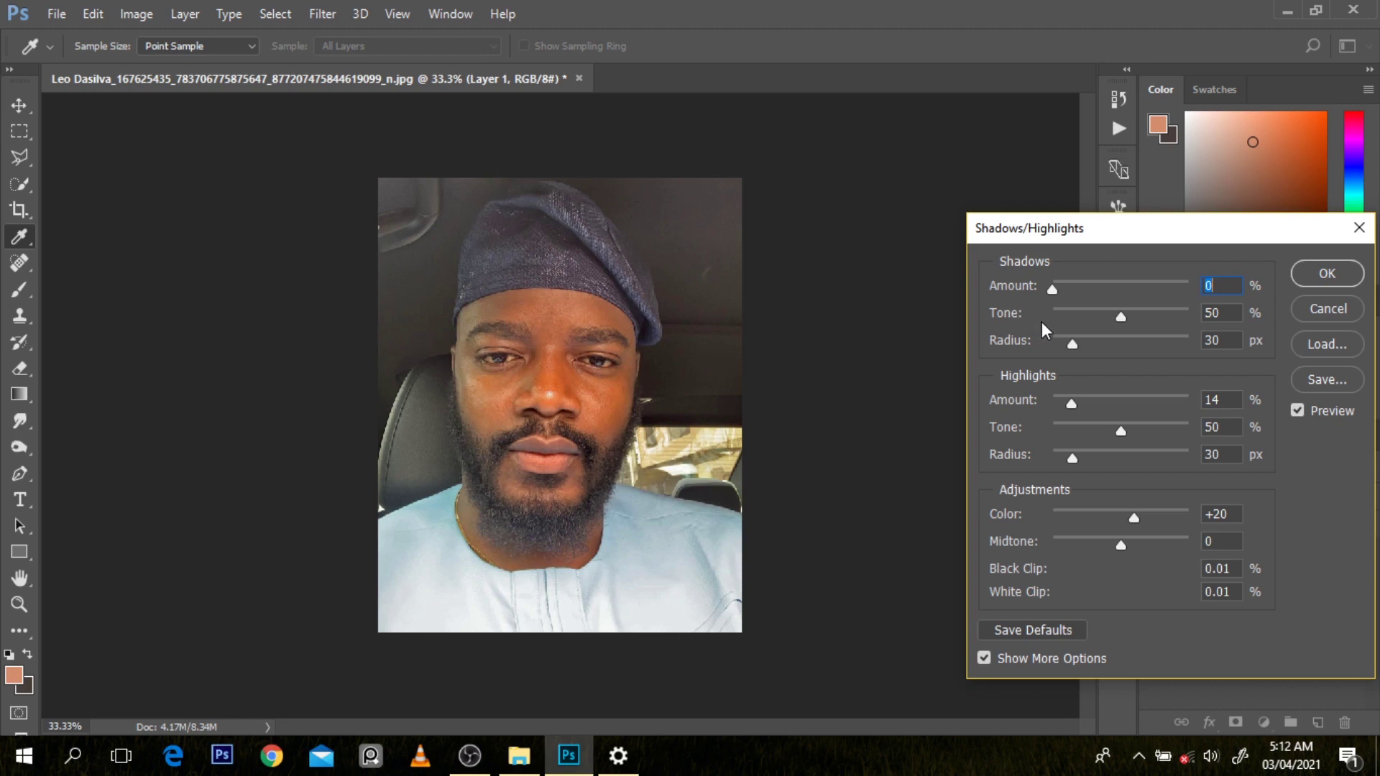
{"action": "left_click_drag", "start_coordinate": [1046, 323], "coordinate": [1057, 326]}
{"action": "left_click_drag", "start_coordinate": [1068, 402], "coordinate": [1076, 402]}
{"action": "left_click", "coordinate": [1325, 282]}
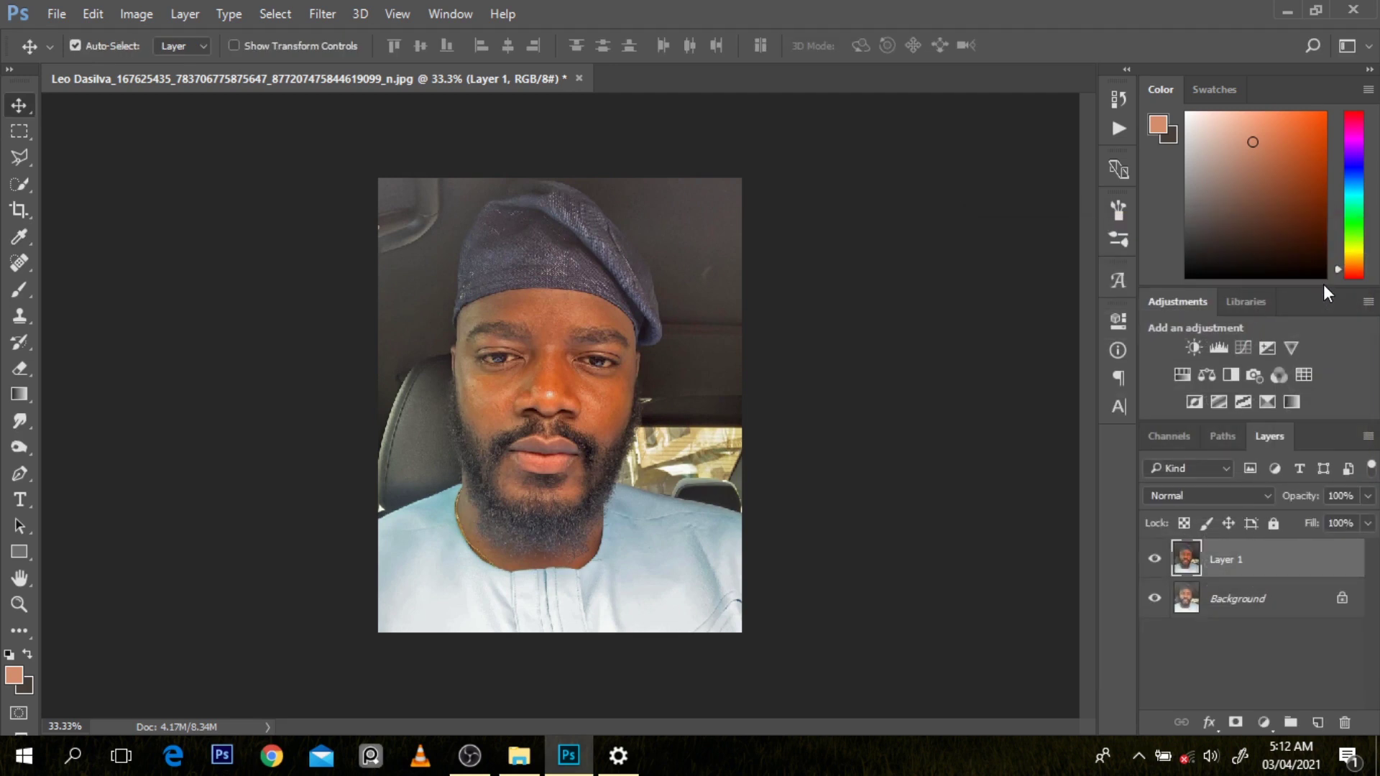
Compare the portrait with and without the adjusted Layer 1, and inspect the face up close
{"action": "left_click", "coordinate": [1155, 560]}
{"action": "left_click", "coordinate": [1154, 560]}
{"action": "left_click", "coordinate": [1155, 560]}
{"action": "left_click", "coordinate": [1155, 560]}
{"action": "left_click", "coordinate": [570, 436], "text": "ctrl"}
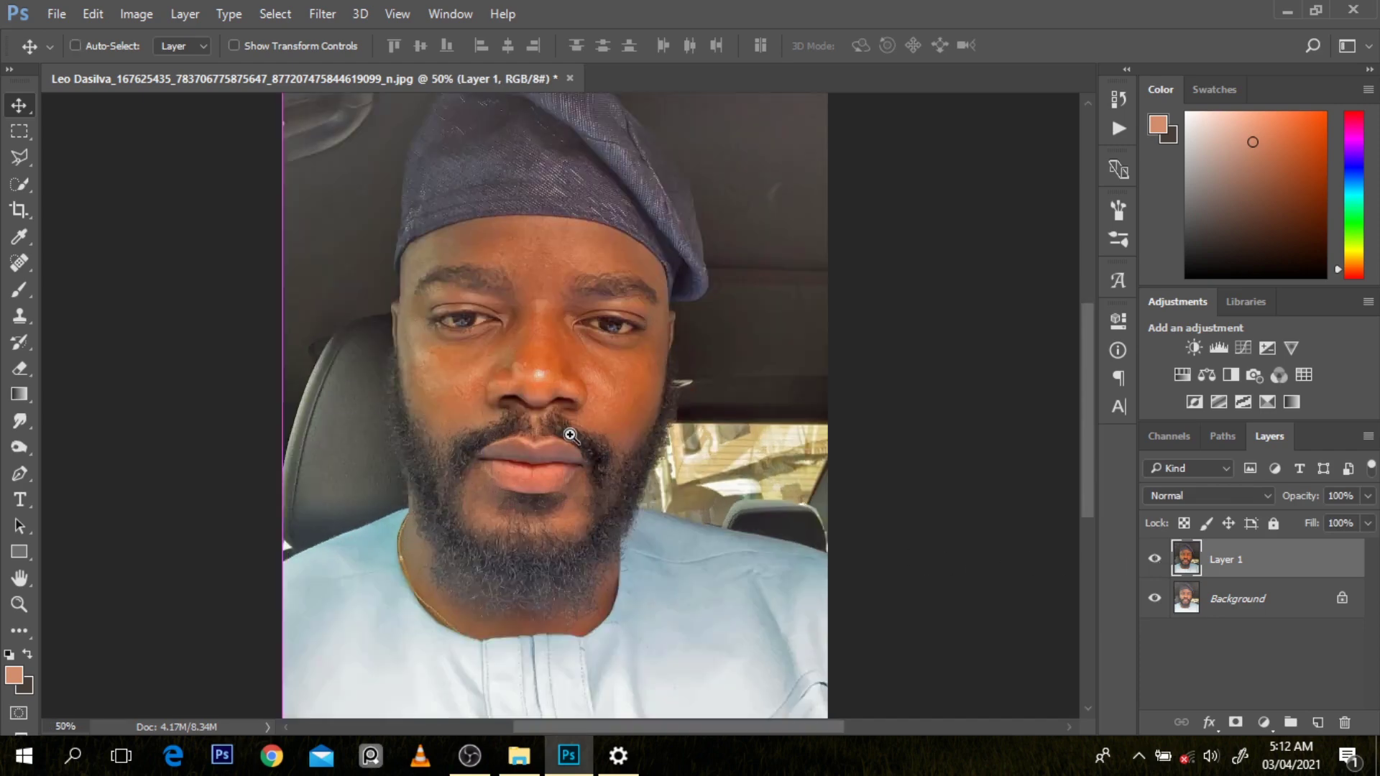
{"action": "left_click", "coordinate": [570, 436], "text": "ctrl"}
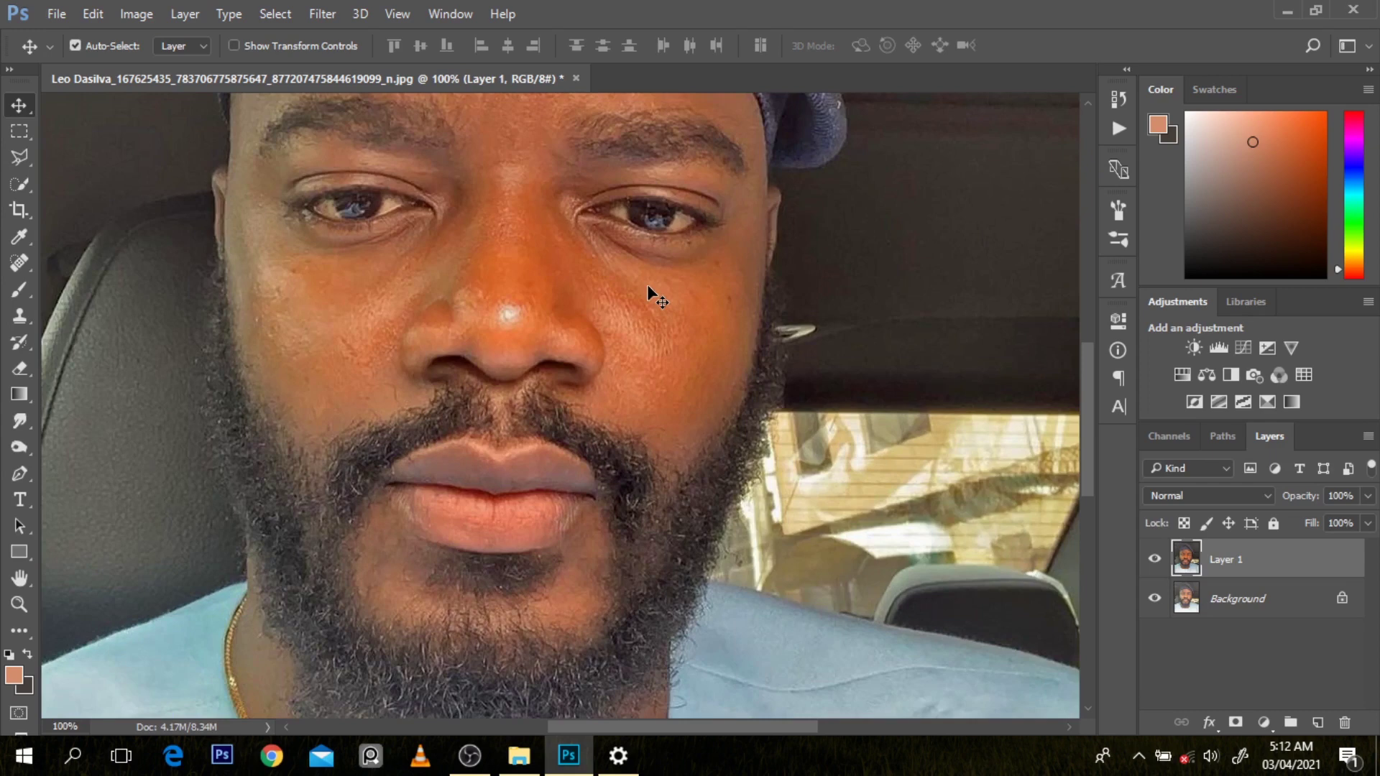
Enlarge the image by setting its resolution to 300 pixels/inch and its height to 3219 pixels with linked proportions
{"action": "left_click", "coordinate": [143, 14]}
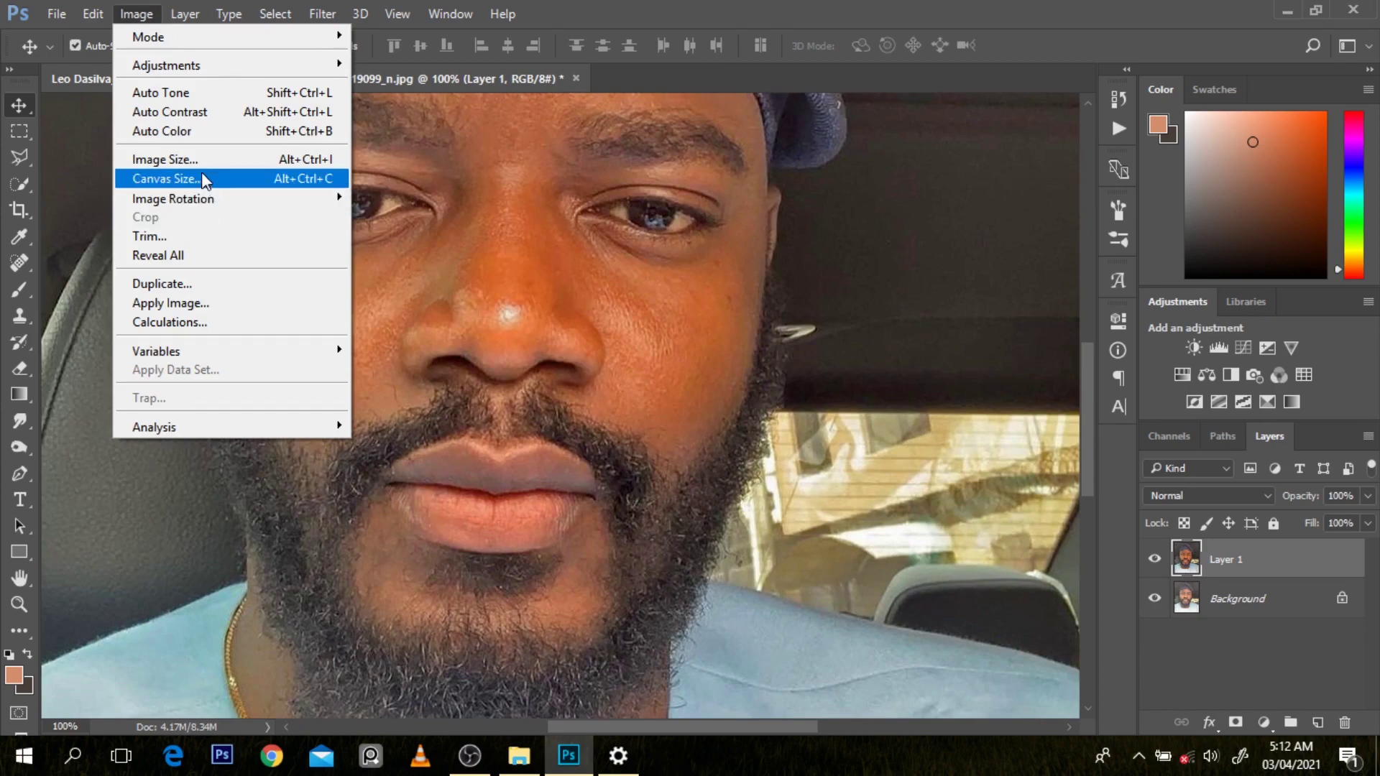
{"action": "left_click", "coordinate": [198, 160]}
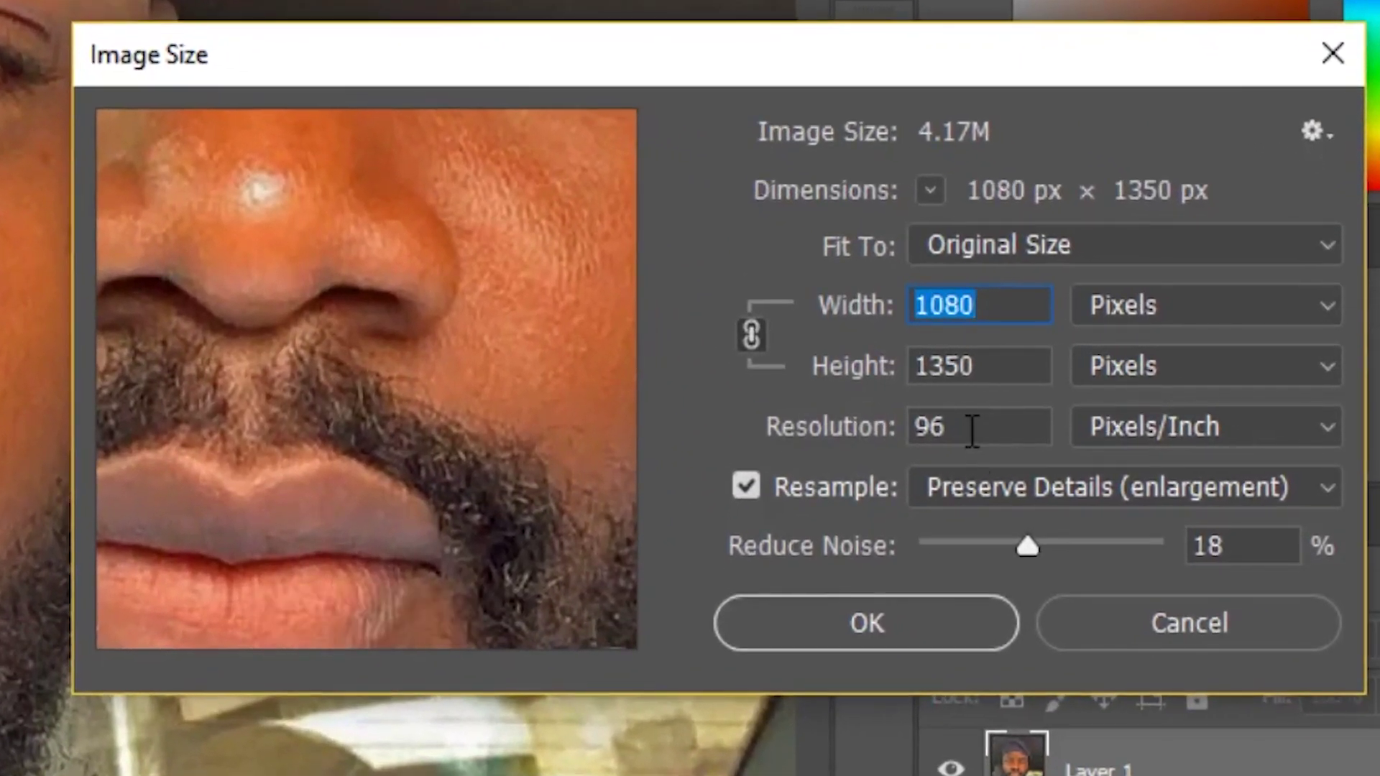
{"action": "left_click", "coordinate": [974, 430]}
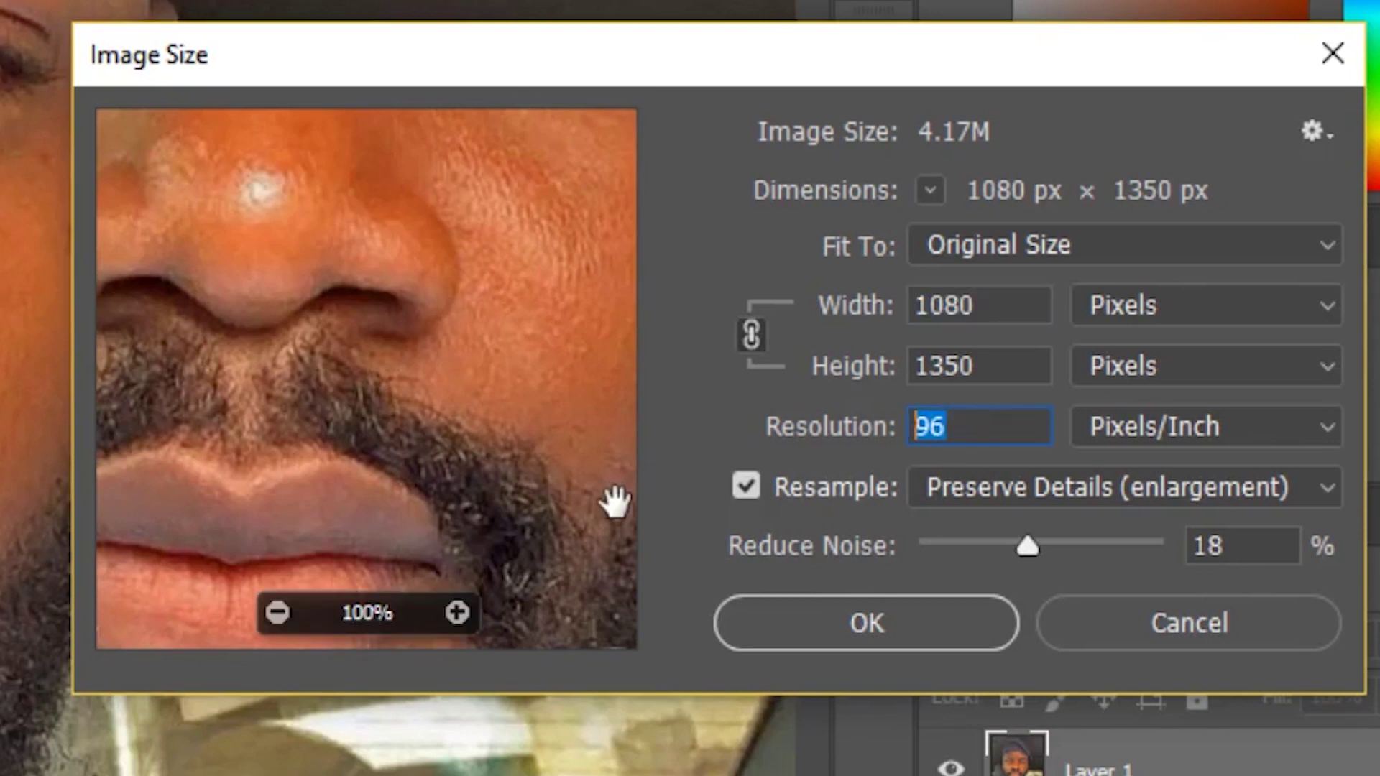
{"action": "type", "text": "300"}
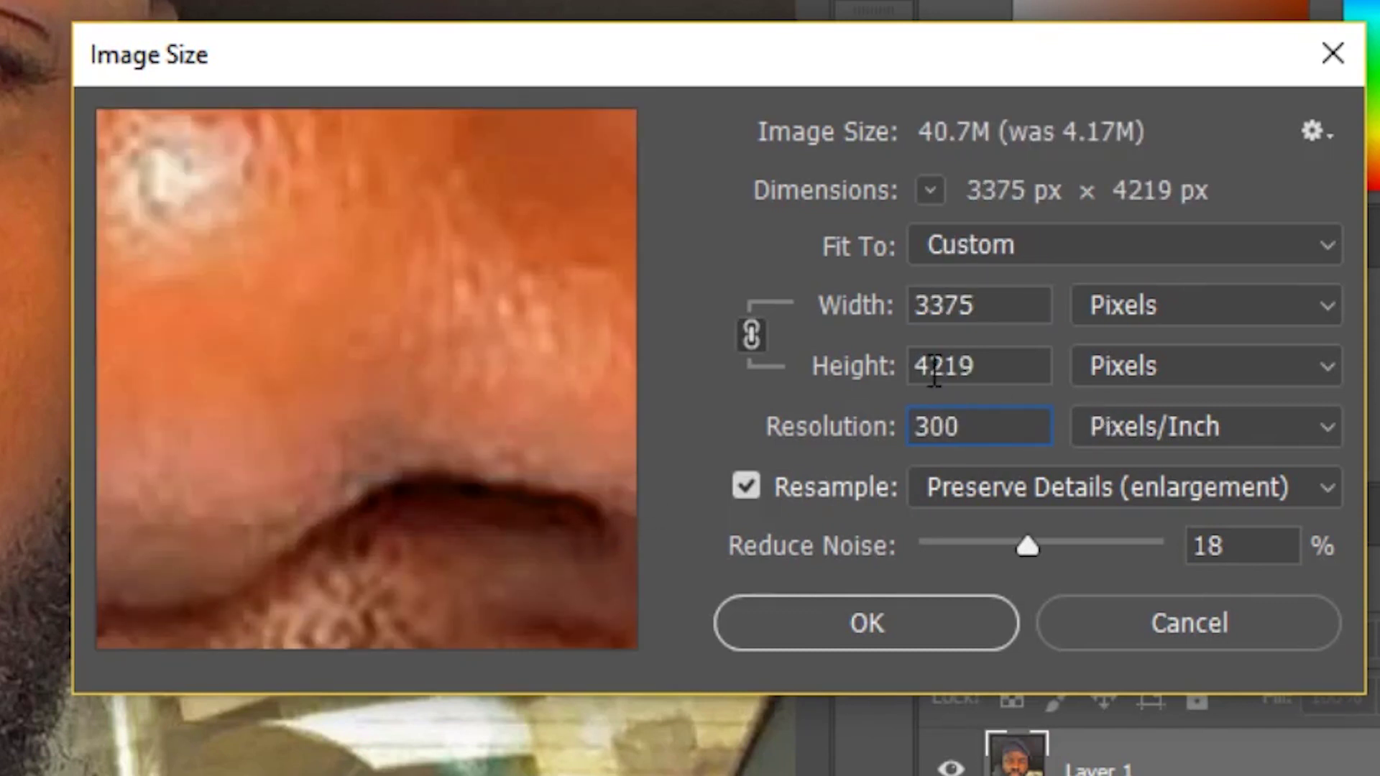
{"action": "left_click_drag", "start_coordinate": [933, 366], "coordinate": [795, 364]}
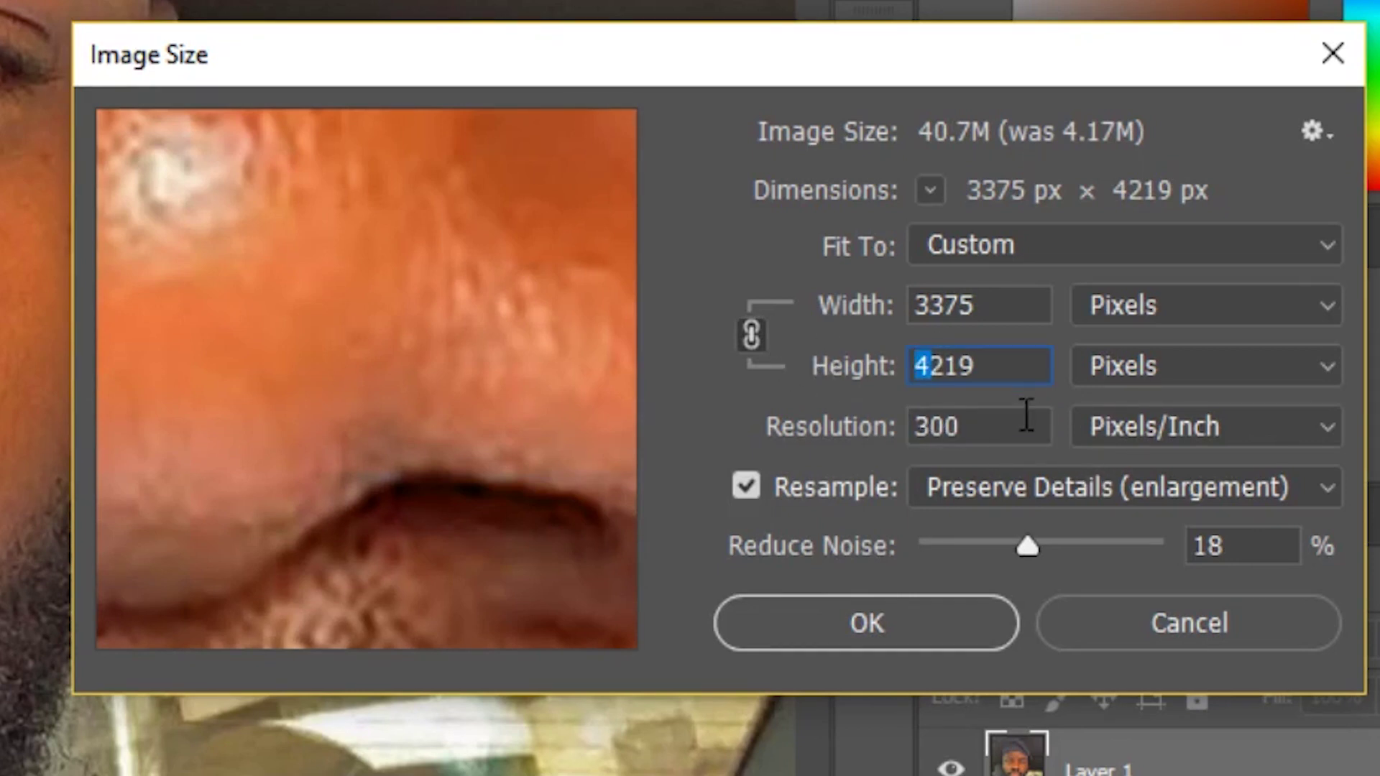
{"action": "type", "text": "3"}
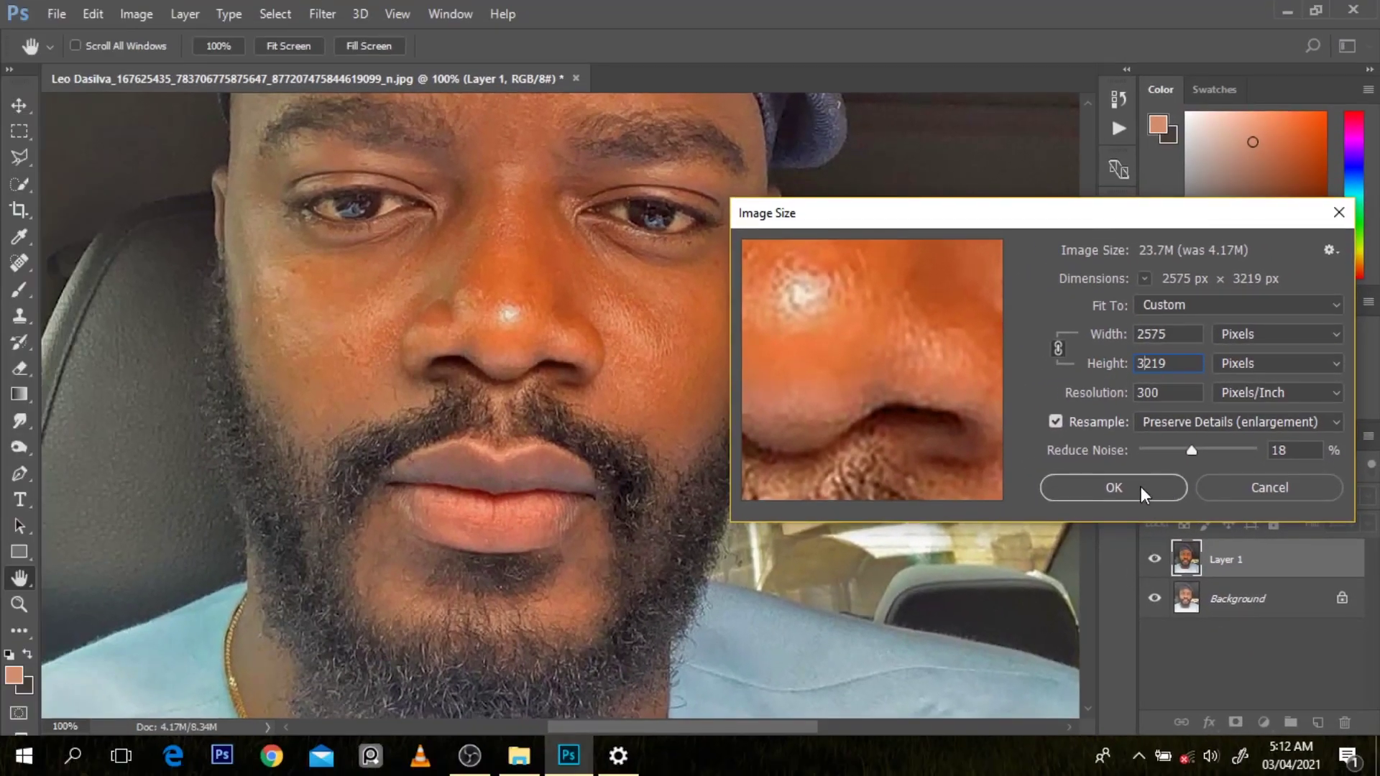
{"action": "left_click", "coordinate": [1140, 489]}
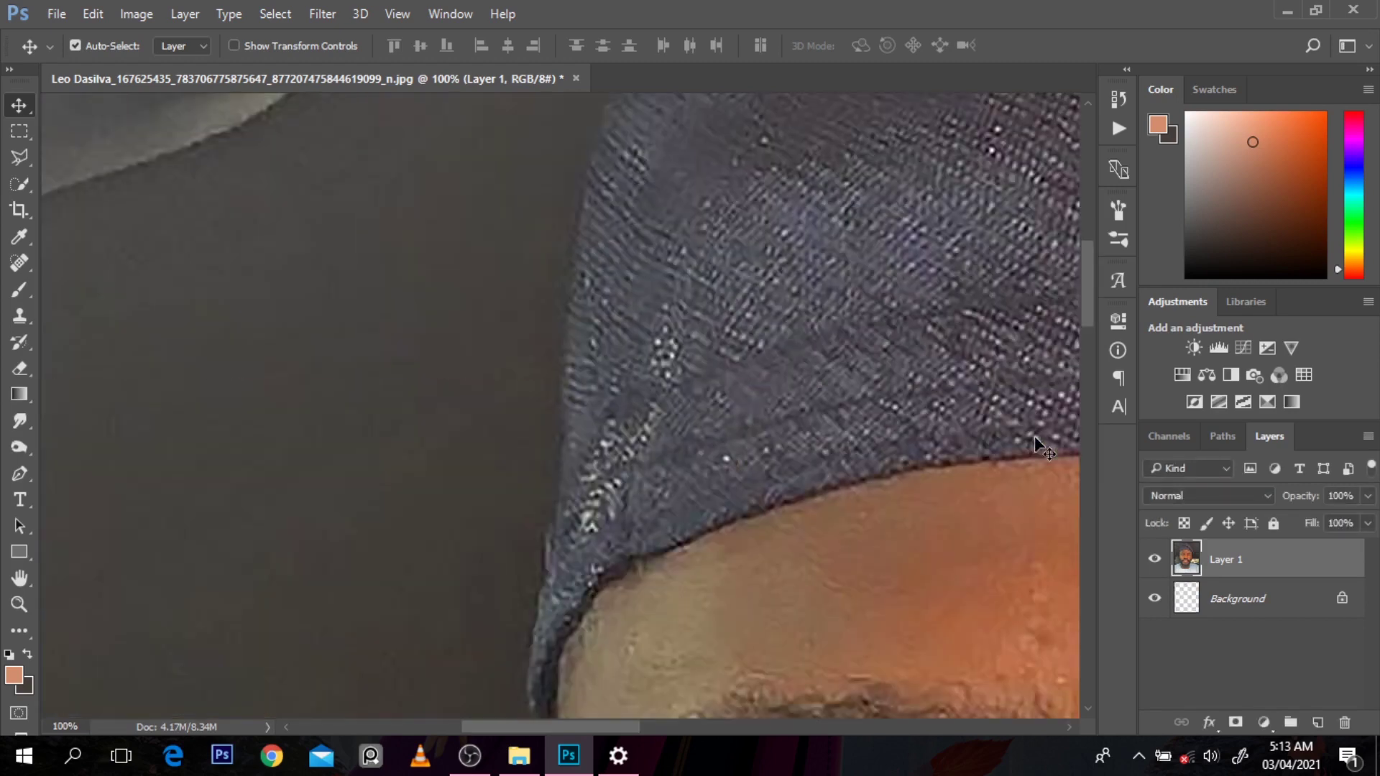
{"action": "scroll", "coordinate": [978, 432], "scroll_direction": "down", "scroll_amount": 4}
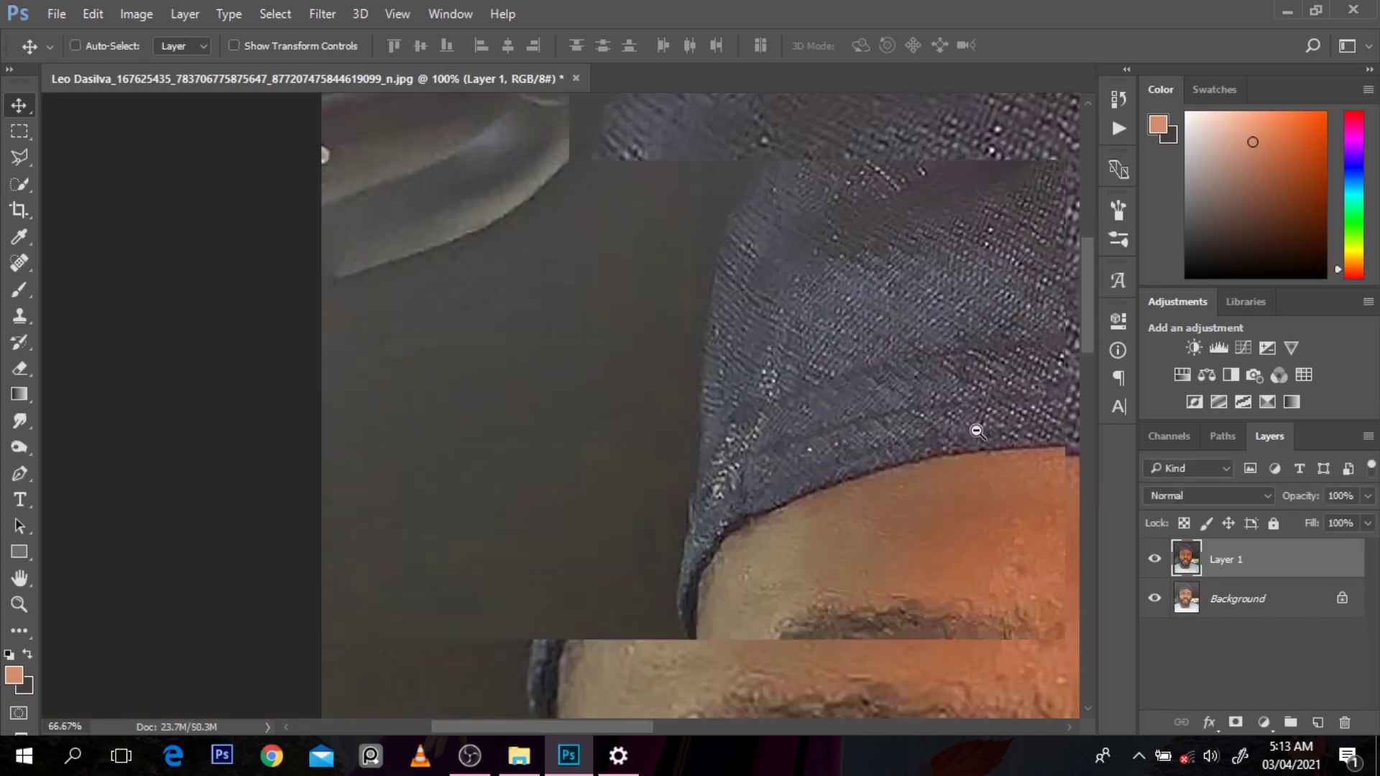
{"action": "scroll", "coordinate": [975, 432], "scroll_direction": "down", "scroll_amount": 2}
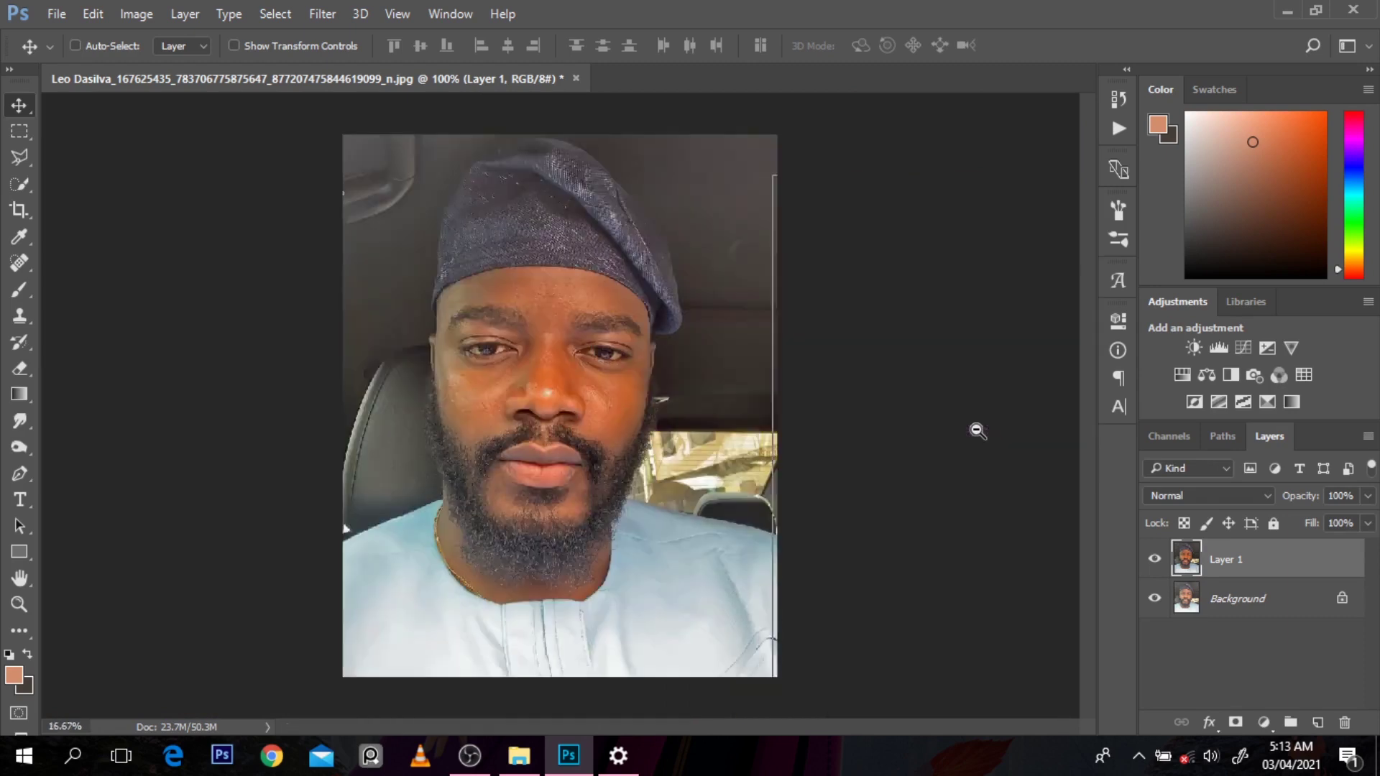
Compare the document size before and after the enlargement by toggling the resize, ending with the enlarged image
{"action": "scroll", "coordinate": [587, 378], "scroll_direction": "up", "scroll_amount": 1}
{"action": "scroll", "coordinate": [587, 378], "scroll_direction": "up", "scroll_amount": 1}
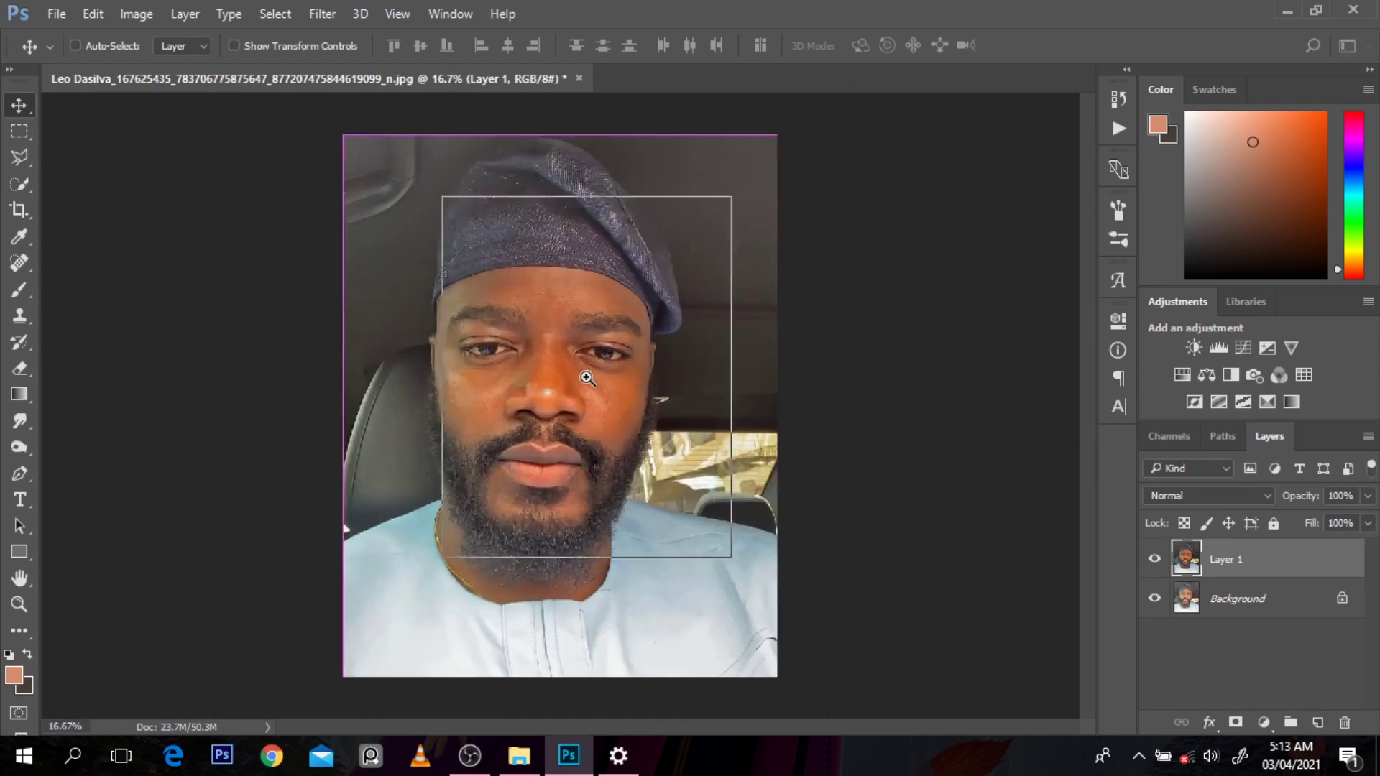
{"action": "scroll", "coordinate": [587, 378], "scroll_direction": "down", "scroll_amount": 2}
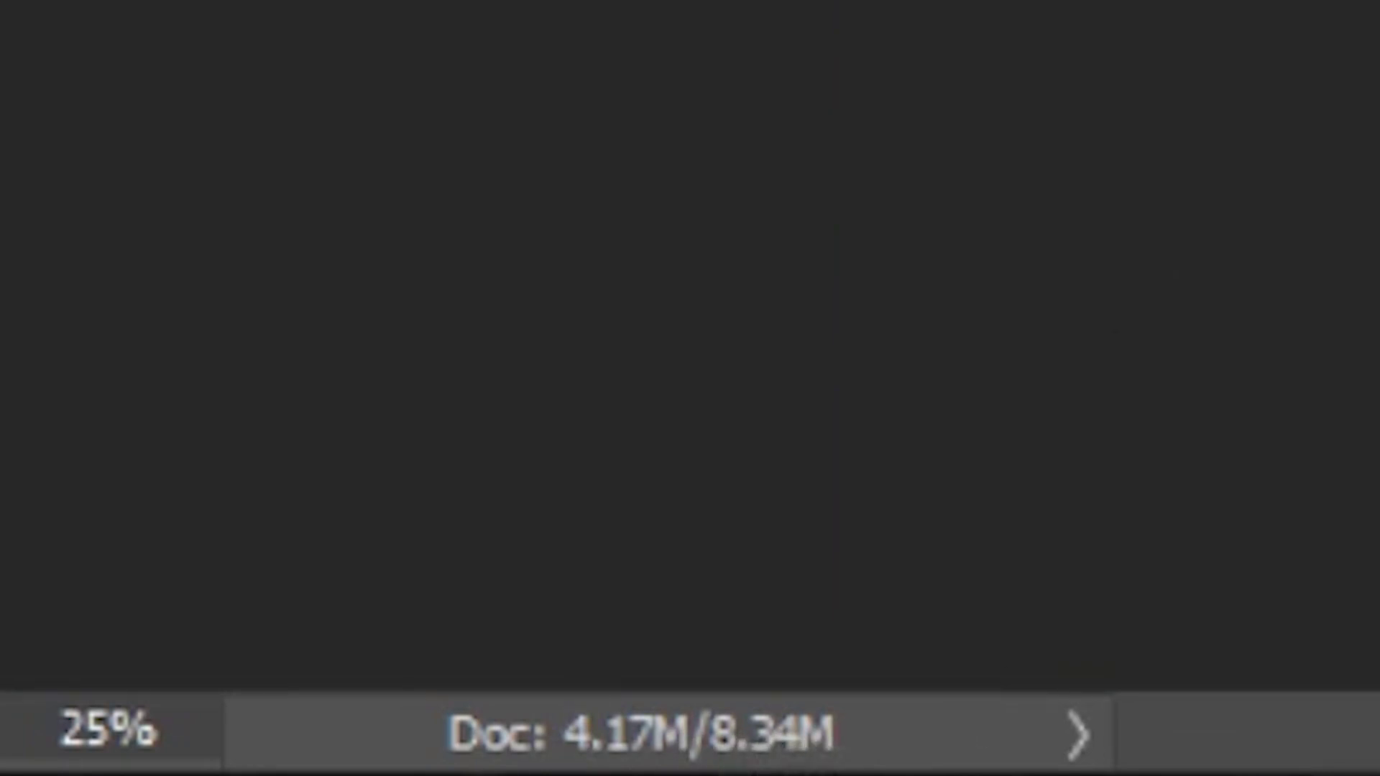
{"action": "key", "text": "ctrl+z"}
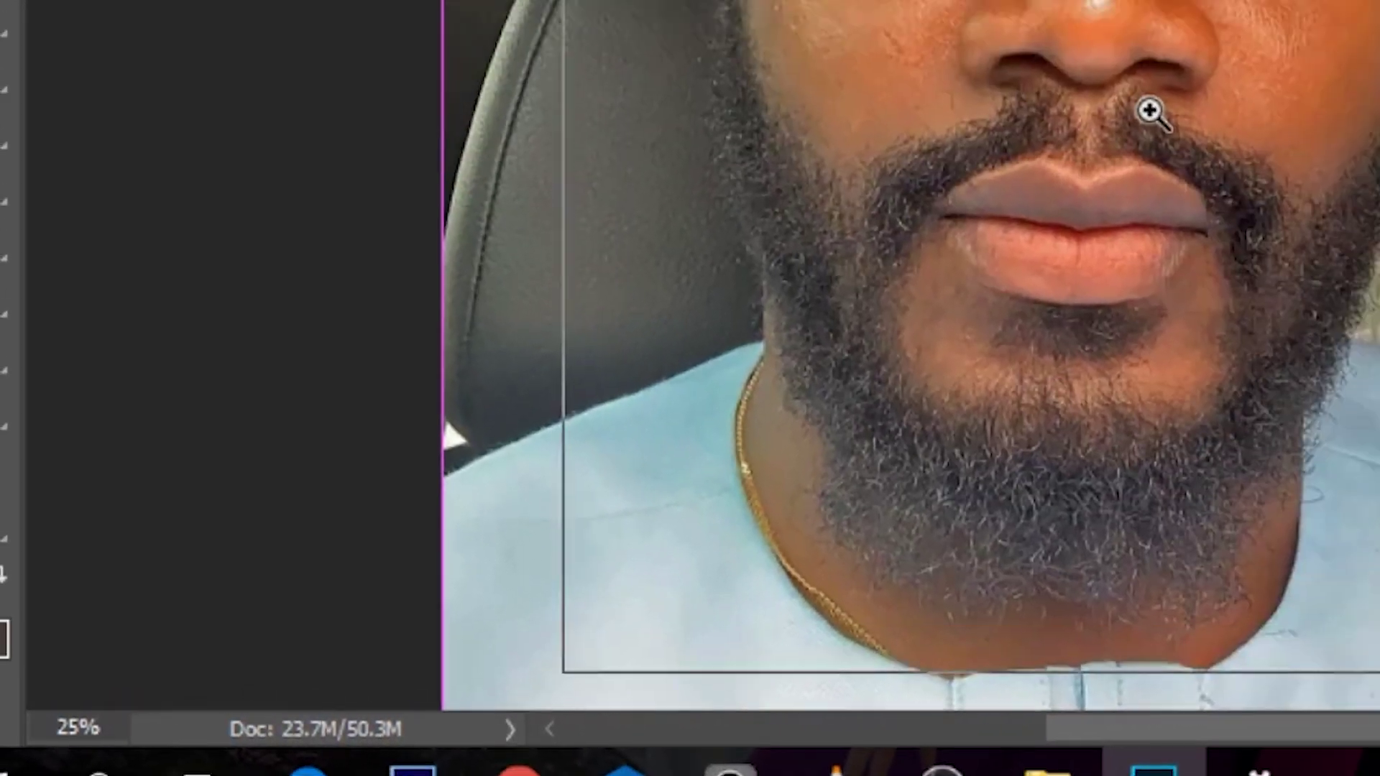
{"action": "left_click", "coordinate": [1150, 111], "text": "ctrl"}
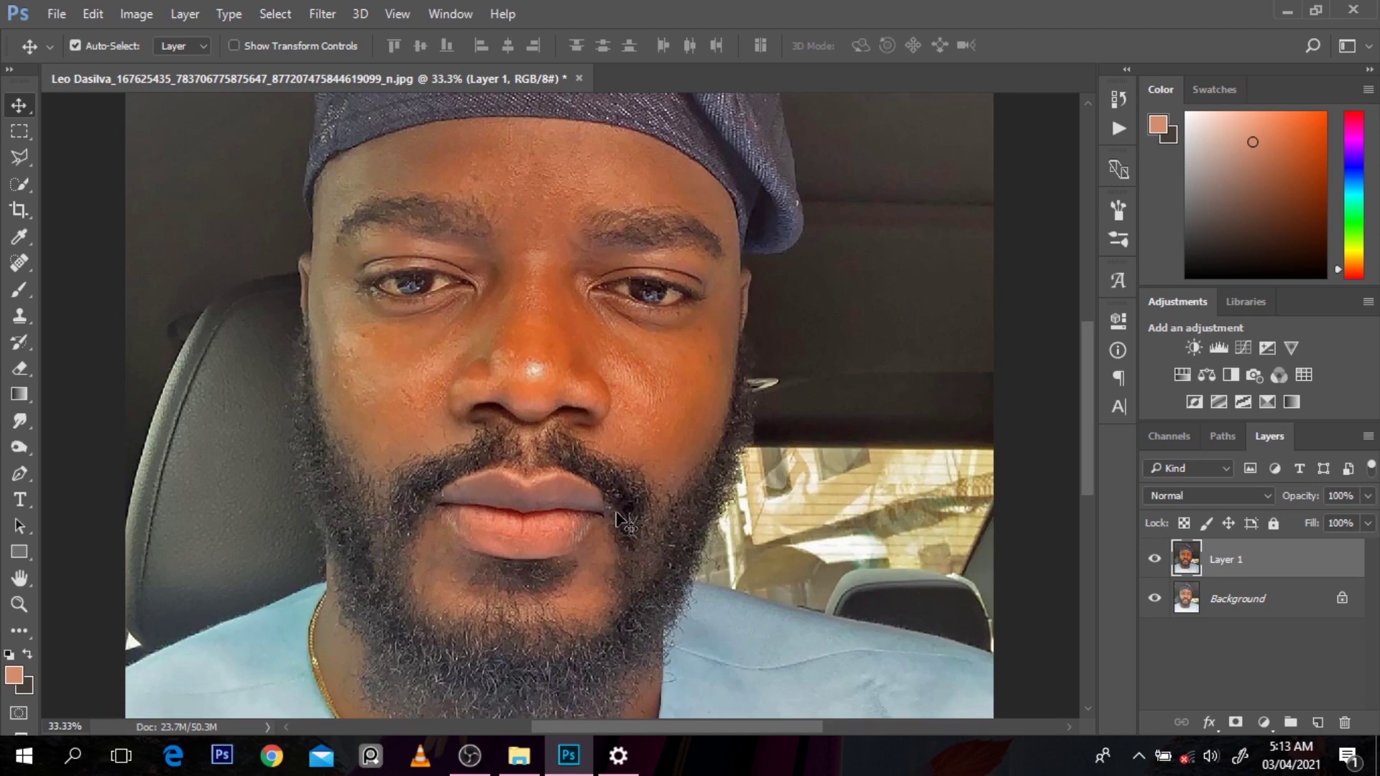
Start a Pen tool path at the image's left edge, following the shirt's shoulder line up to the neck and lower beard
{"action": "key", "text": "p"}
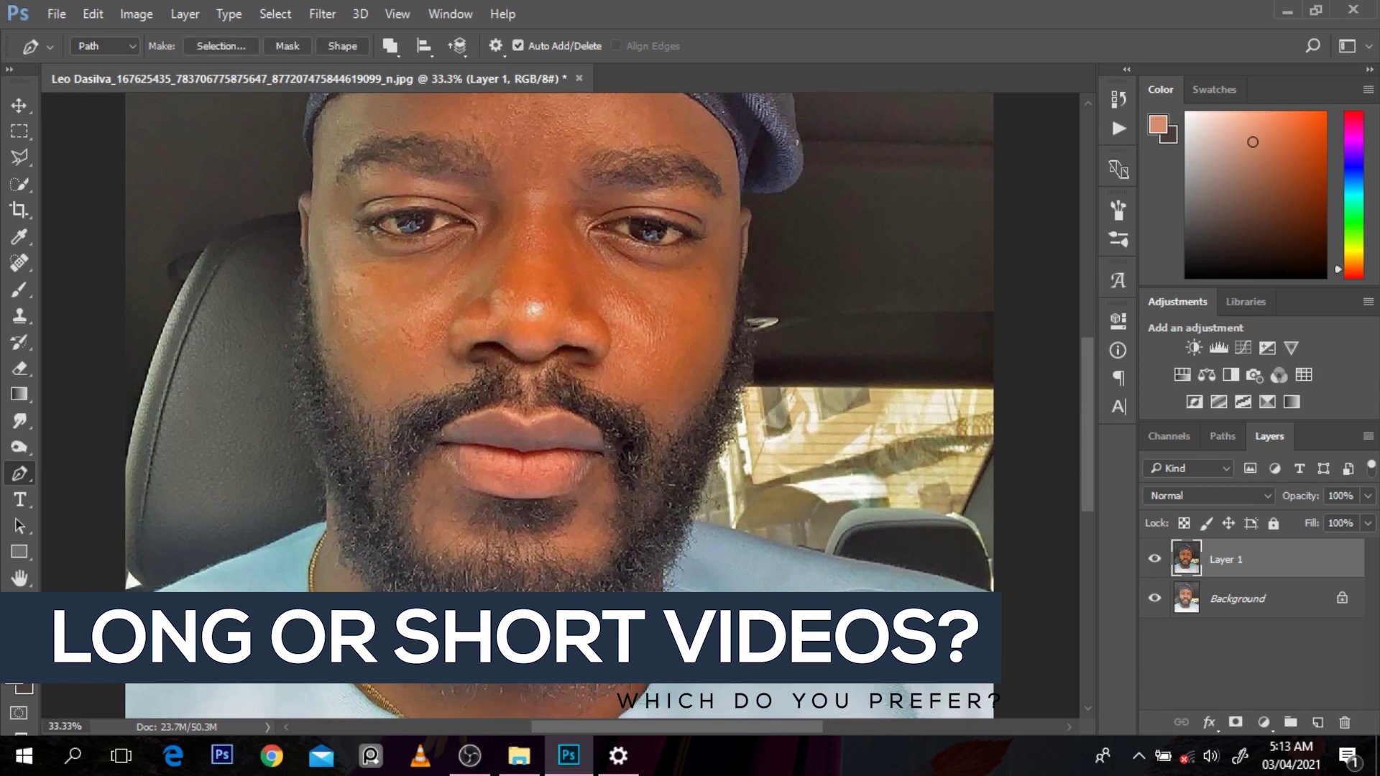
{"action": "left_click", "coordinate": [244, 555]}
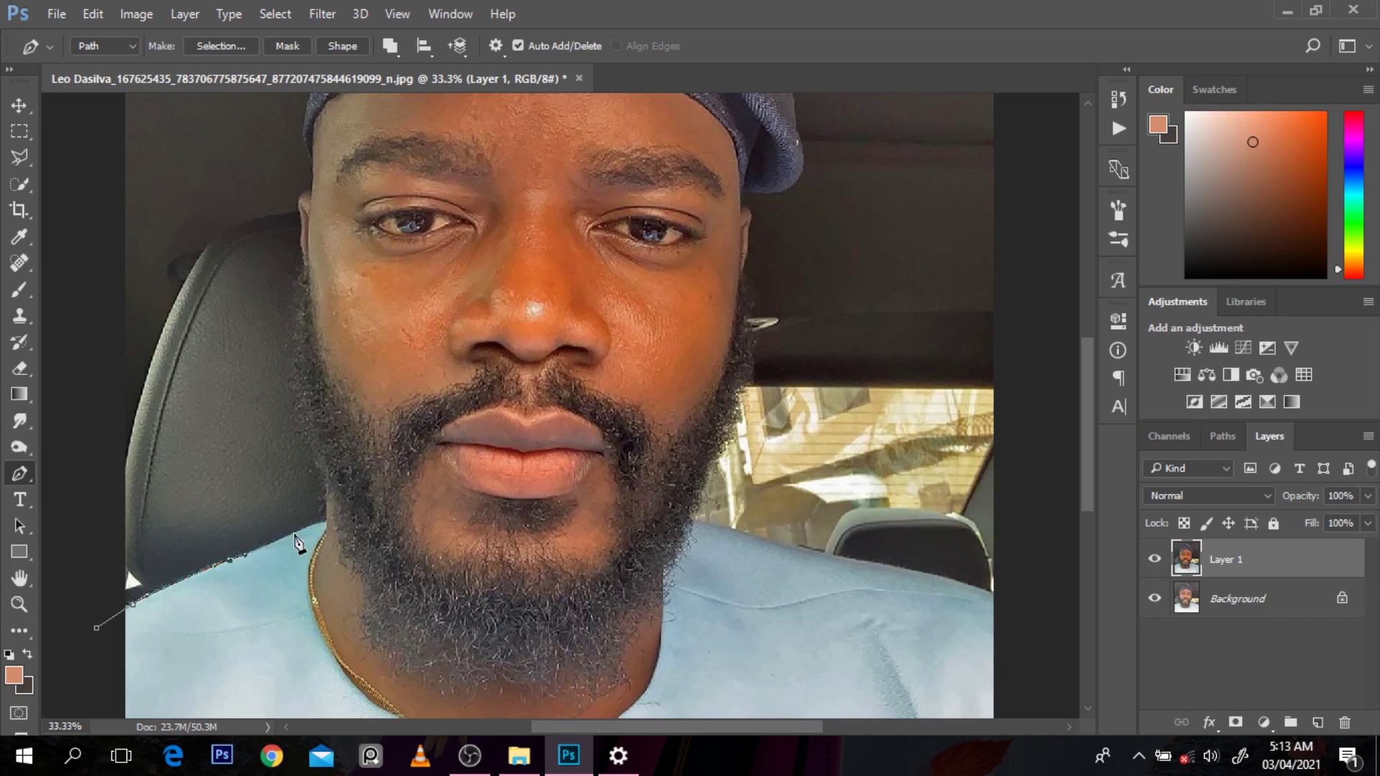
{"action": "left_click", "coordinate": [295, 534]}
{"action": "left_click", "coordinate": [327, 523]}
{"action": "left_click", "coordinate": [327, 483]}
Continue the path up the left outline of the beard and around the ear to the temple, using curved anchors
{"action": "left_click_drag", "start_coordinate": [295, 398], "coordinate": [291, 359]}
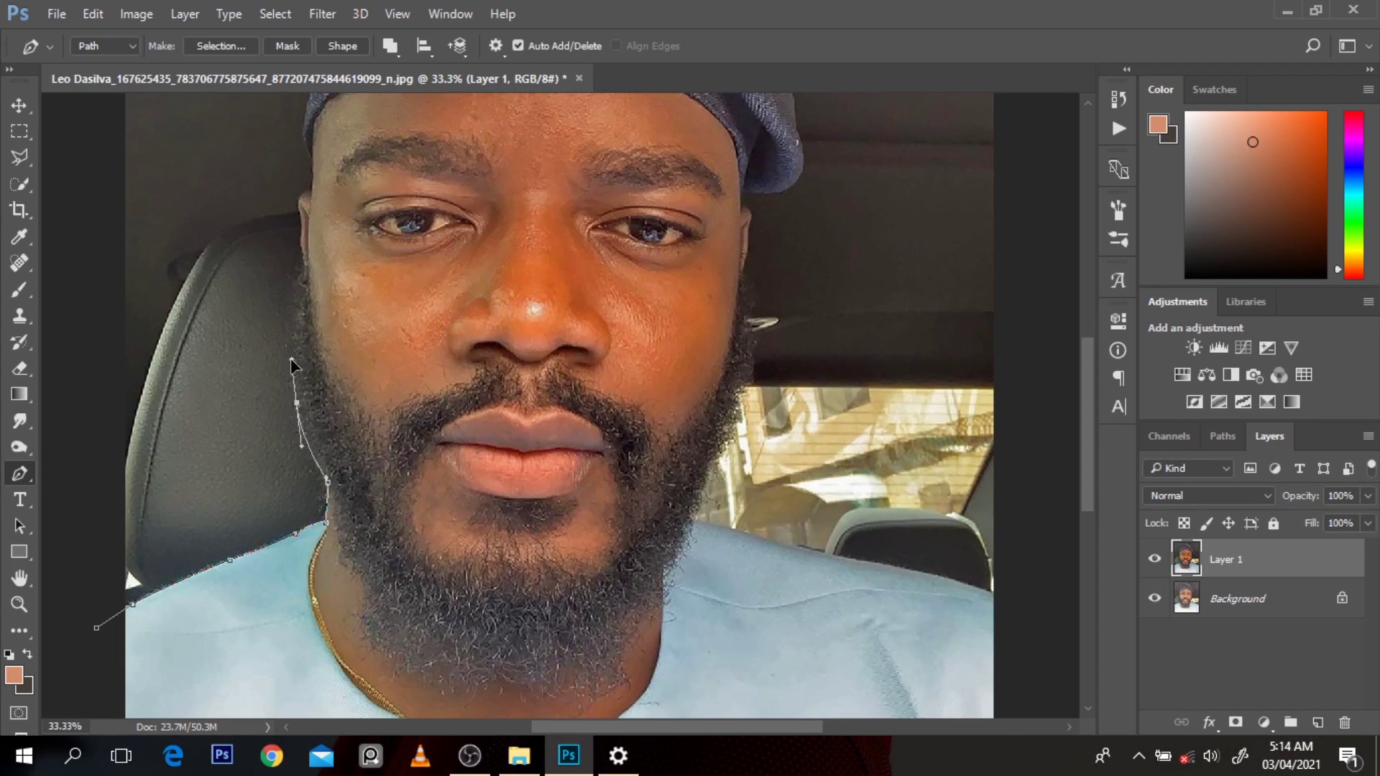
{"action": "left_click_drag", "start_coordinate": [297, 308], "coordinate": [300, 248]}
{"action": "left_click", "coordinate": [303, 273]}
{"action": "scroll", "coordinate": [302, 233], "scroll_direction": "up", "scroll_amount": 1}
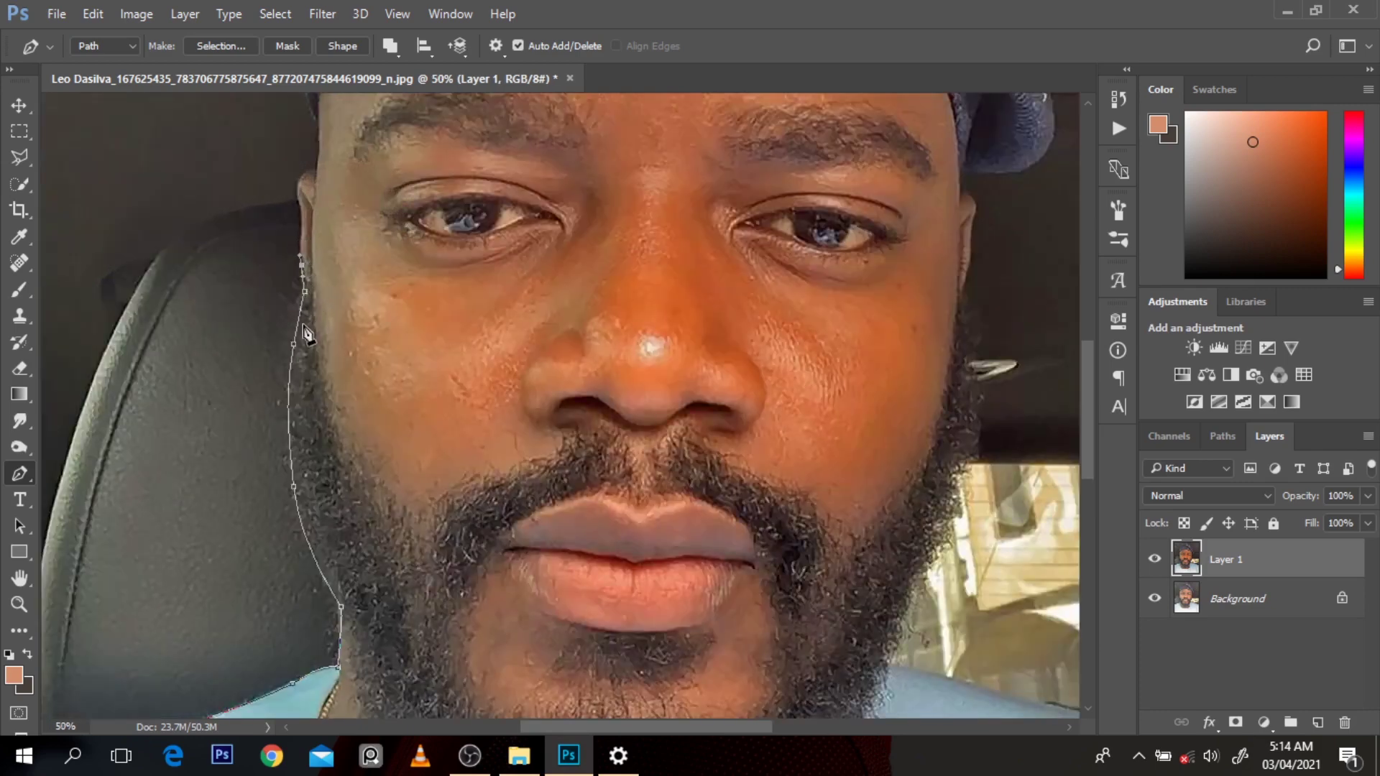
{"action": "left_click_drag", "start_coordinate": [293, 344], "coordinate": [292, 333]}
{"action": "left_click_drag", "start_coordinate": [323, 134], "coordinate": [314, 112]}
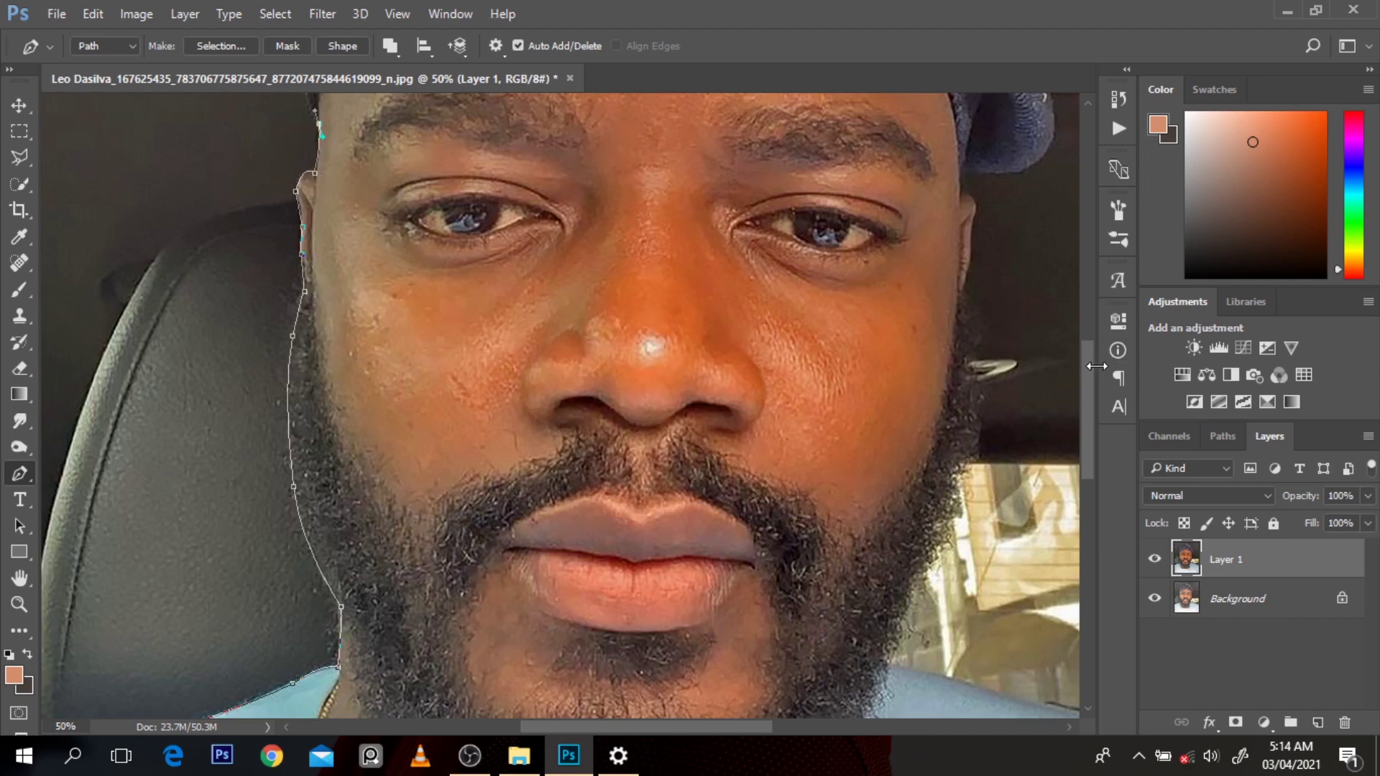
Continue the path up the left side of the cap to the fold near its top
{"action": "scroll", "coordinate": [1086, 325], "scroll_direction": "up", "scroll_amount": 5}
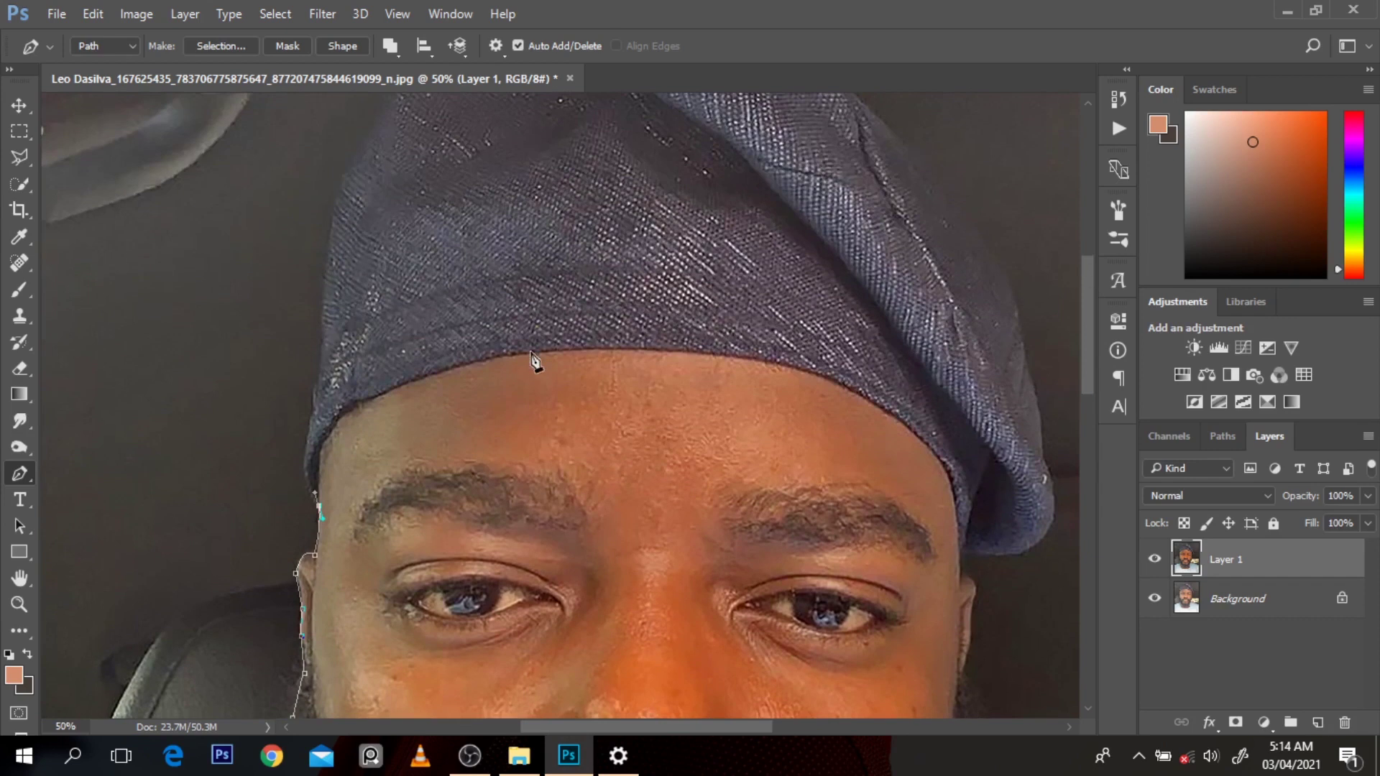
{"action": "left_click_drag", "start_coordinate": [304, 450], "coordinate": [305, 419]}
{"action": "left_click_drag", "start_coordinate": [315, 399], "coordinate": [314, 386]}
{"action": "left_click_drag", "start_coordinate": [1087, 309], "coordinate": [1088, 272]}
{"action": "left_click_drag", "start_coordinate": [373, 292], "coordinate": [426, 209]}
{"action": "left_click_drag", "start_coordinate": [456, 195], "coordinate": [480, 195]}
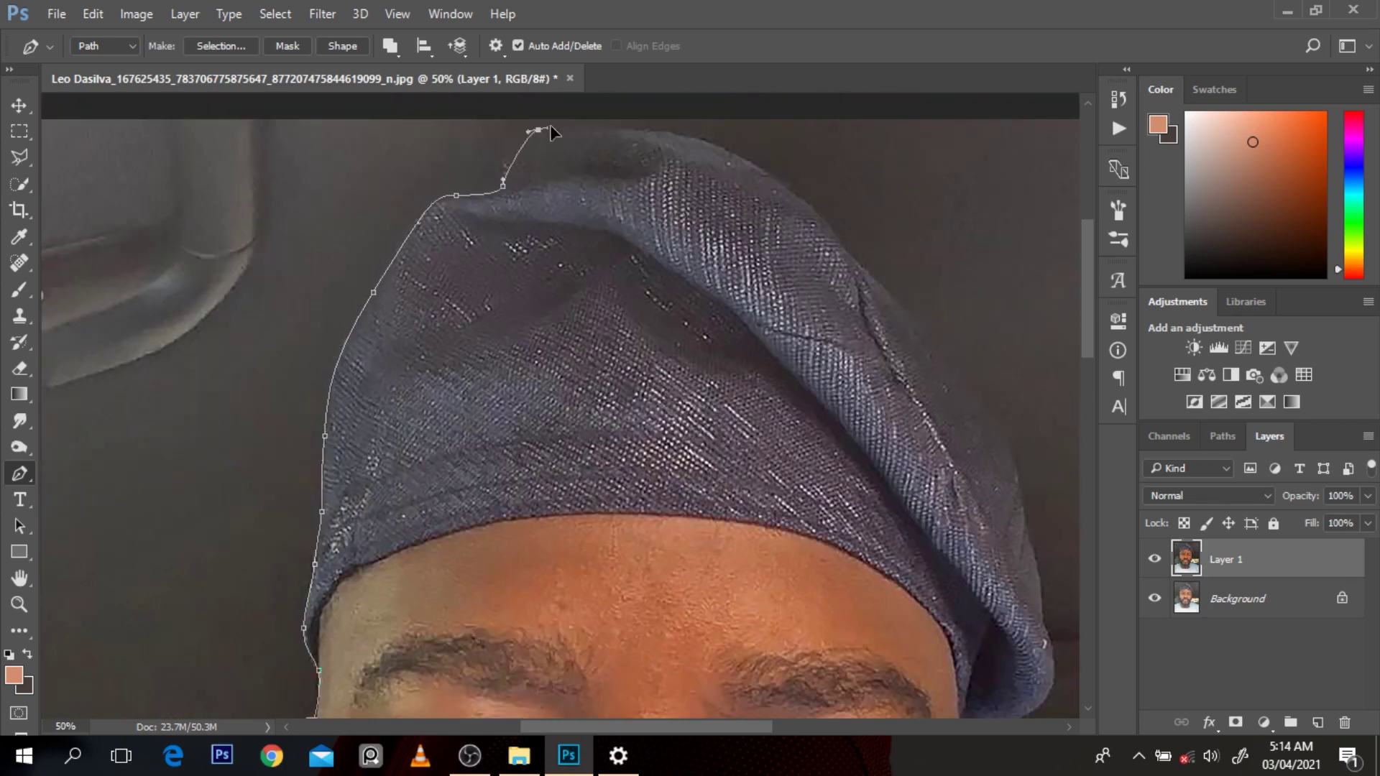
Extend the path over the crown of the cap and down its right side to the lower tip
{"action": "left_click_drag", "start_coordinate": [550, 126], "coordinate": [578, 122]}
{"action": "left_click_drag", "start_coordinate": [657, 132], "coordinate": [673, 135]}
{"action": "left_click_drag", "start_coordinate": [790, 189], "coordinate": [841, 235]}
{"action": "left_click_drag", "start_coordinate": [909, 313], "coordinate": [967, 375]}
{"action": "left_click_drag", "start_coordinate": [999, 439], "coordinate": [1022, 470]}
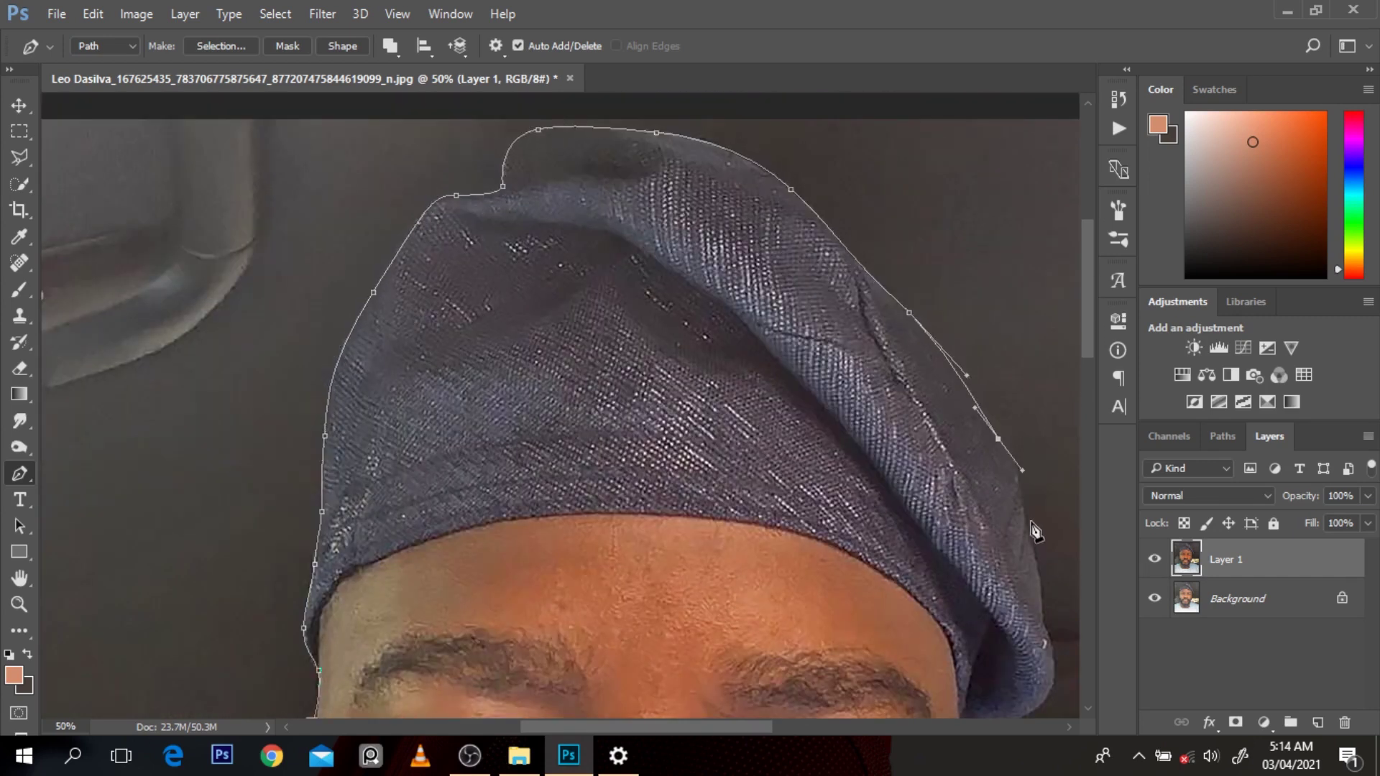
{"action": "left_click", "coordinate": [1030, 530]}
{"action": "left_click", "coordinate": [1044, 609]}
{"action": "left_click_drag", "start_coordinate": [1055, 673], "coordinate": [1050, 688]}
Undo the last anchor change and extend the path under the cap's lower tip, past the right ear and down the beard
{"action": "scroll", "coordinate": [1021, 482], "scroll_direction": "down", "scroll_amount": 5}
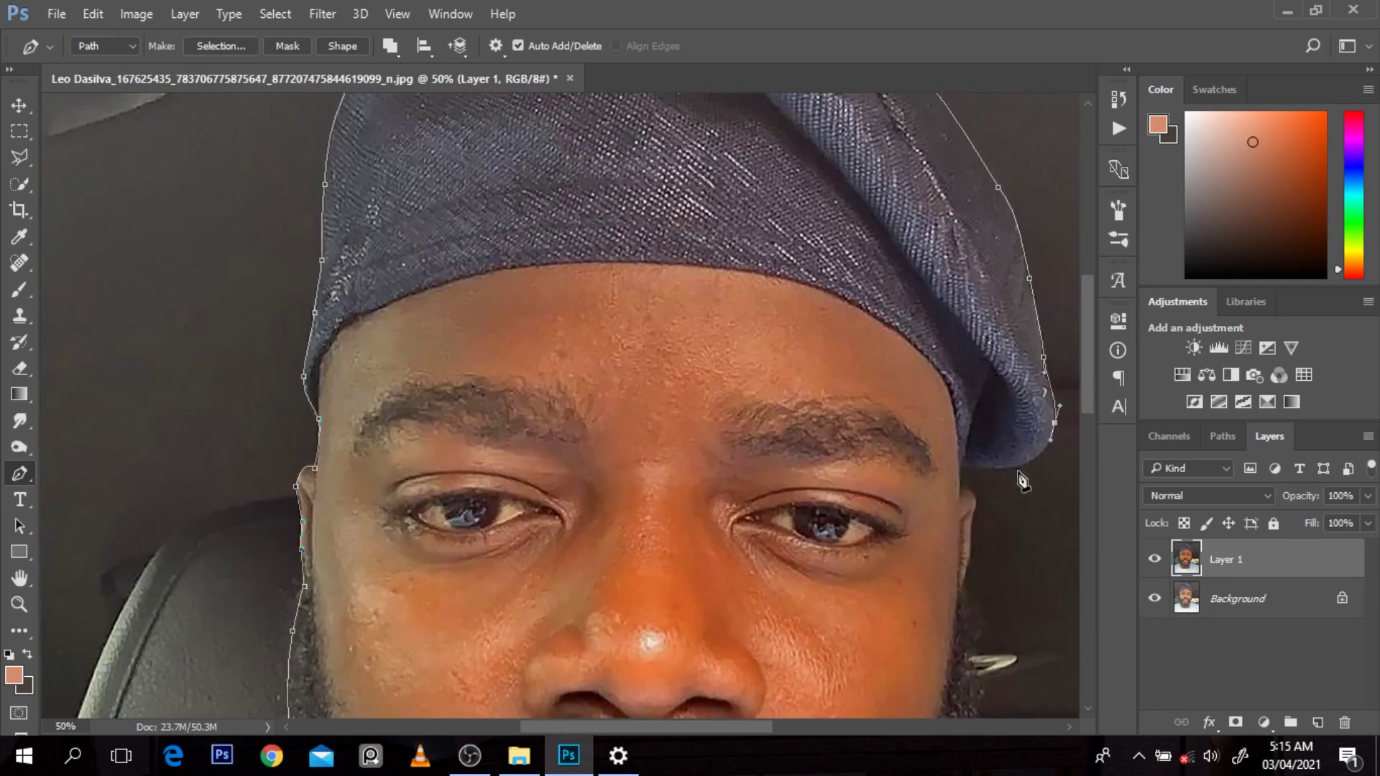
{"action": "key", "text": "ctrl+z"}
{"action": "left_click_drag", "start_coordinate": [1012, 471], "coordinate": [907, 621]}
{"action": "left_click", "coordinate": [960, 470]}
{"action": "left_click", "coordinate": [964, 597]}
{"action": "scroll", "coordinate": [965, 596], "scroll_direction": "down", "scroll_amount": 5}
{"action": "left_click", "coordinate": [892, 670]}
Extend the path along the right shoulder of the shirt to just beyond the image edge
{"action": "left_click_drag", "start_coordinate": [755, 726], "coordinate": [859, 727]}
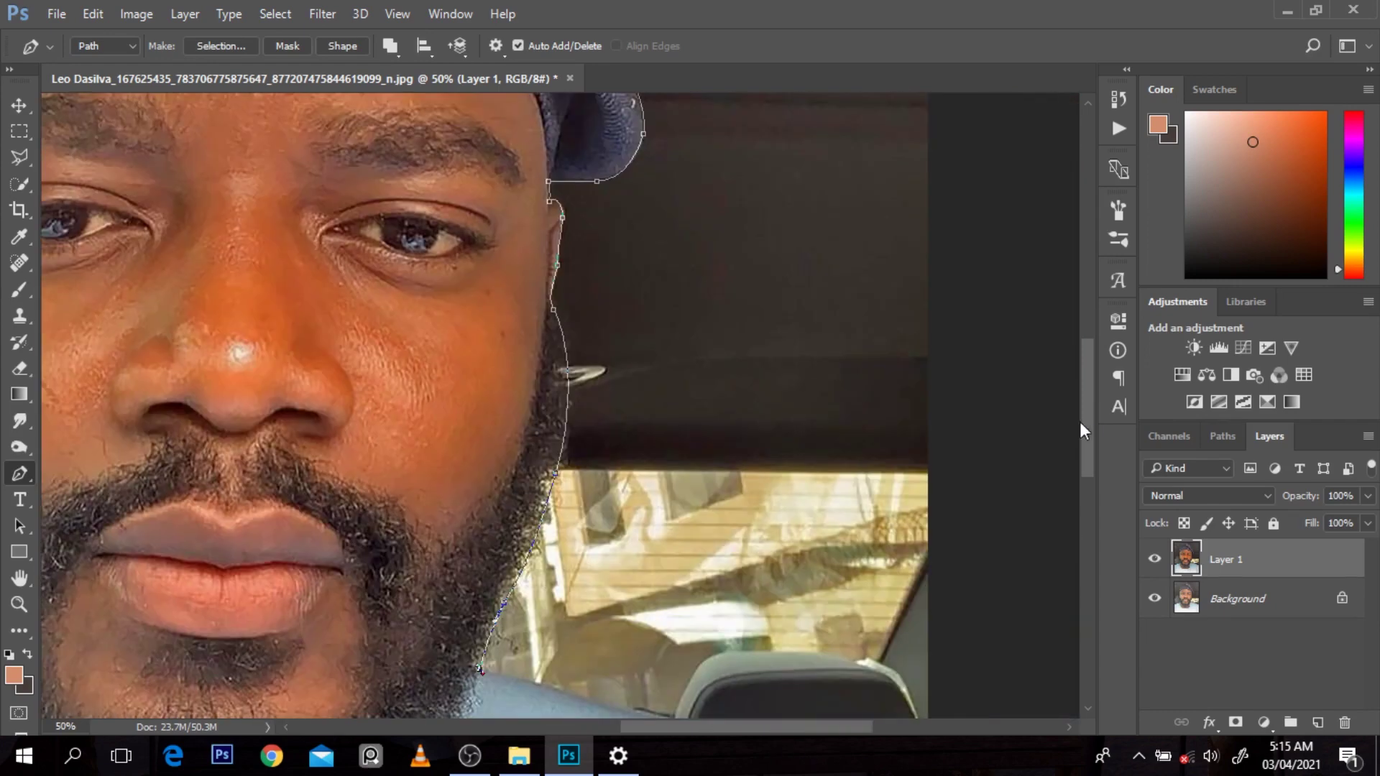
{"action": "left_click_drag", "start_coordinate": [1088, 446], "coordinate": [1090, 516]}
{"action": "left_click", "coordinate": [763, 426]}
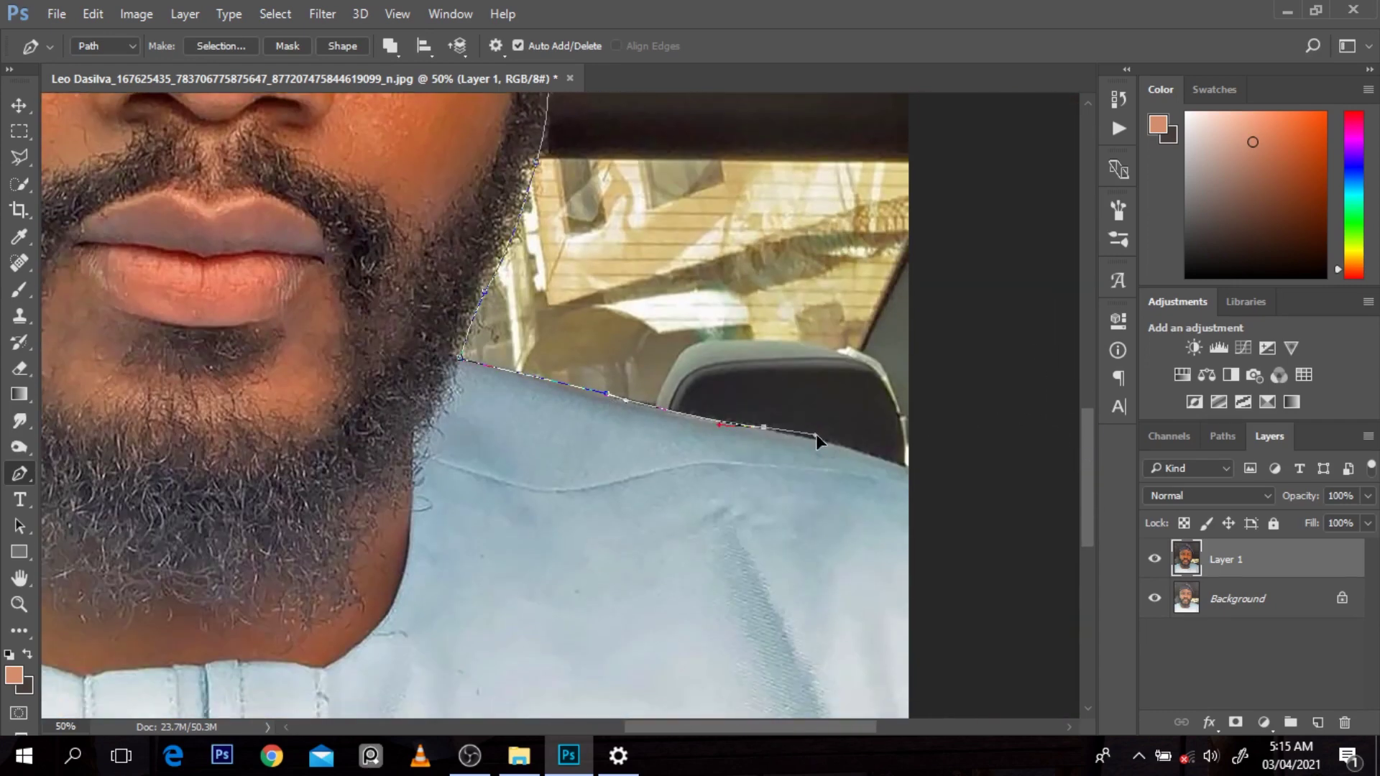
{"action": "left_click", "coordinate": [840, 446]}
{"action": "left_click_drag", "start_coordinate": [924, 488], "coordinate": [925, 510]}
Run the path around the lower part of the portrait outside the canvas and close it at its starting anchor
{"action": "scroll", "coordinate": [927, 499], "scroll_direction": "down", "scroll_amount": 3}
{"action": "left_click_drag", "start_coordinate": [814, 703], "coordinate": [737, 703]}
{"action": "left_click_drag", "start_coordinate": [350, 701], "coordinate": [314, 692]}
{"action": "left_click", "coordinate": [308, 578]}
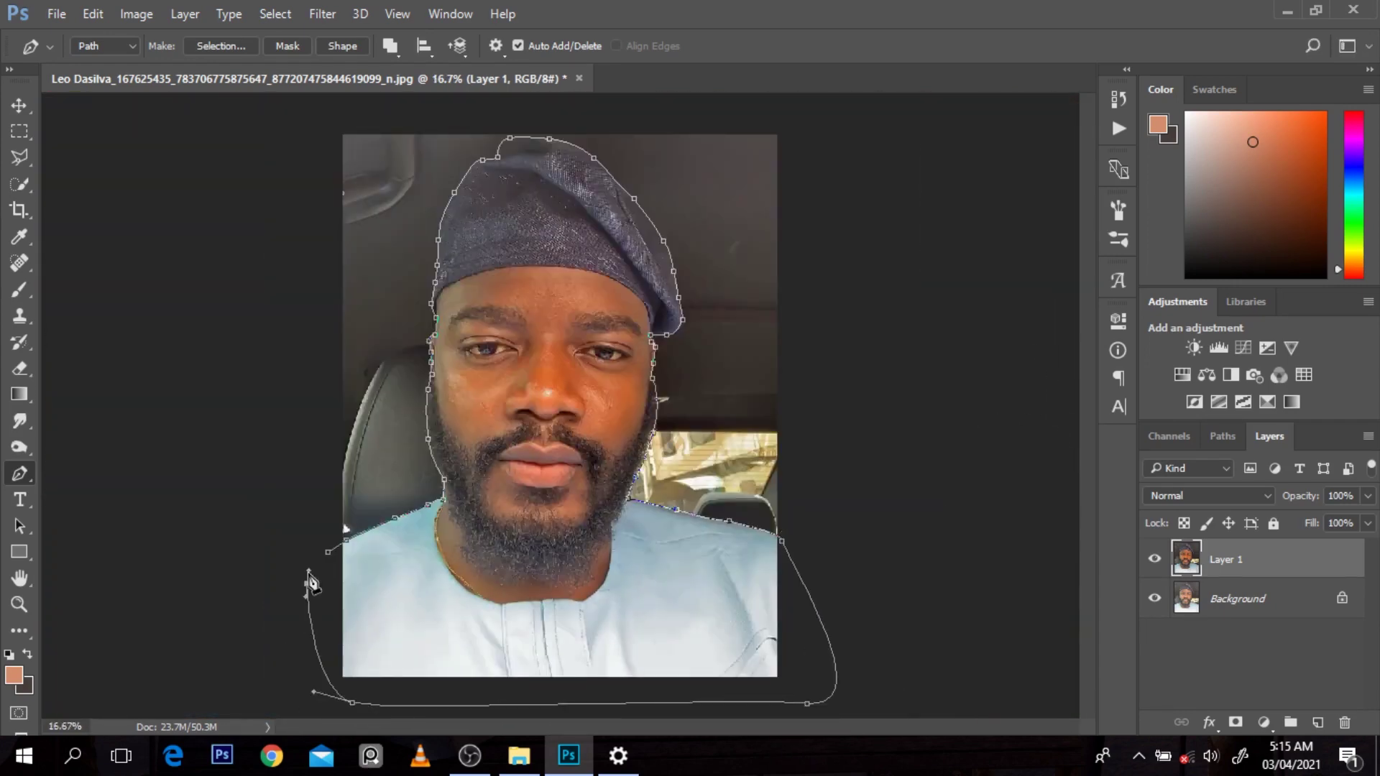
{"action": "left_click", "coordinate": [327, 553]}
Convert the path to a selection, copy the subject to a new layer, and hide Layer 1 and Background
{"action": "key", "text": "ctrl+Return"}
{"action": "key", "text": "ctrl+j"}
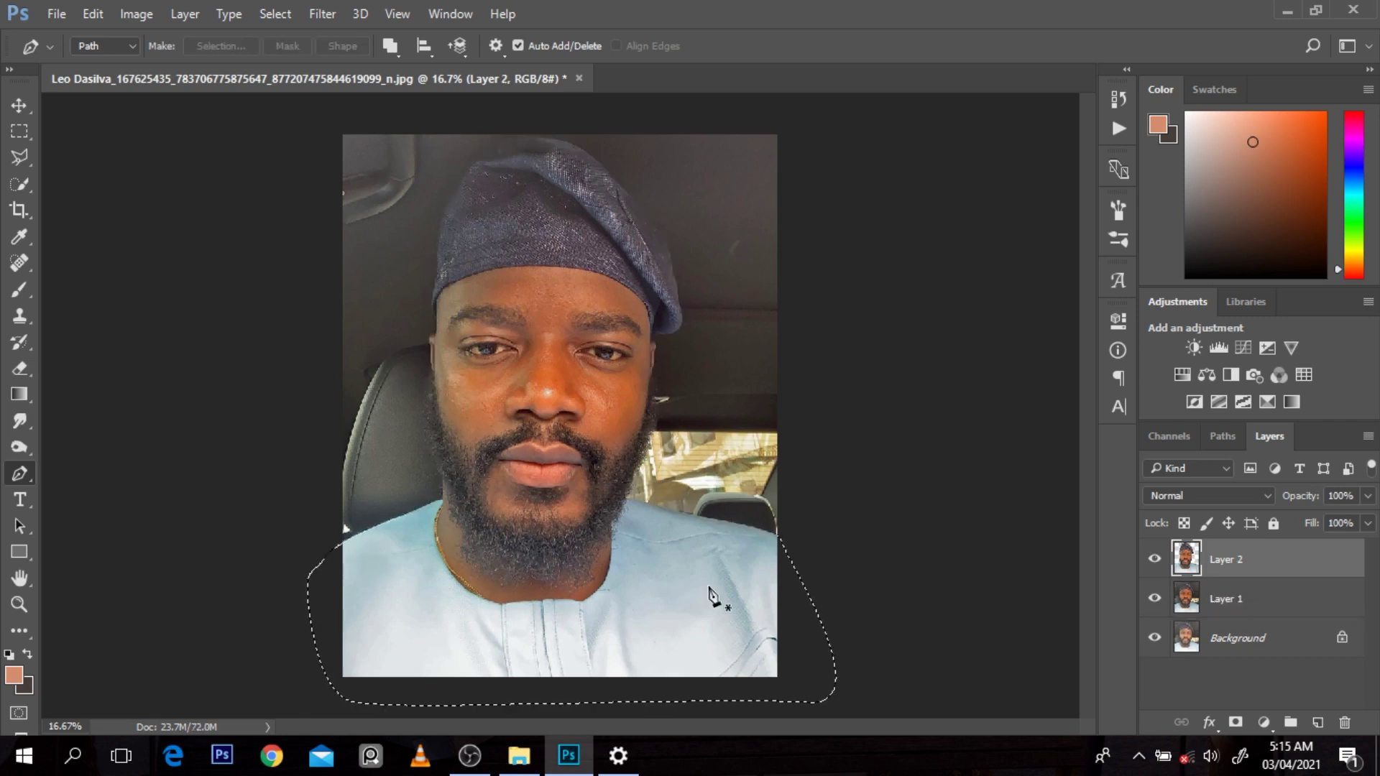
{"action": "left_click", "coordinate": [1155, 599]}
{"action": "left_click", "coordinate": [1154, 637]}
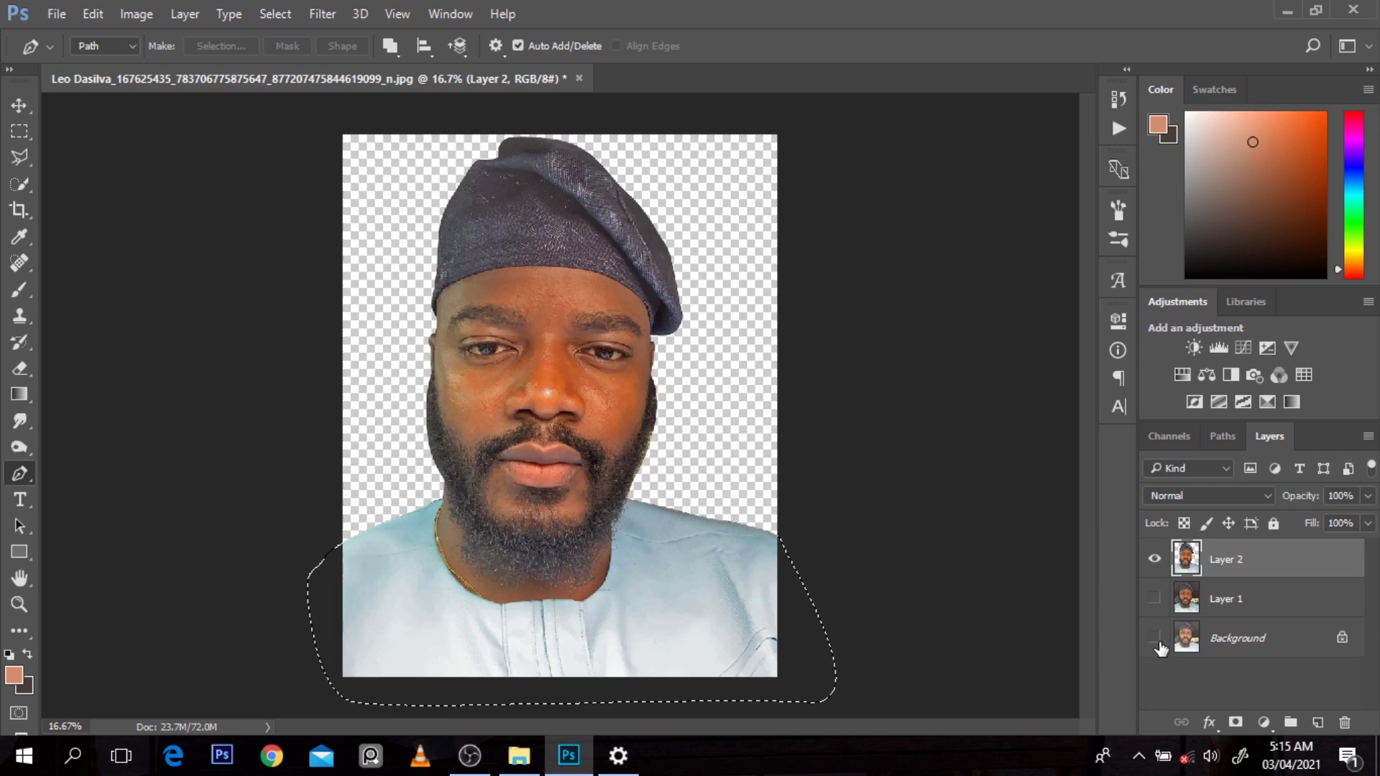
Inspect the cutout's edges, duplicate Layer 2 and set the copy's blend mode to Vivid Light
{"action": "left_click", "coordinate": [611, 368], "text": "ctrl"}
{"action": "left_click", "coordinate": [625, 364], "text": "ctrl"}
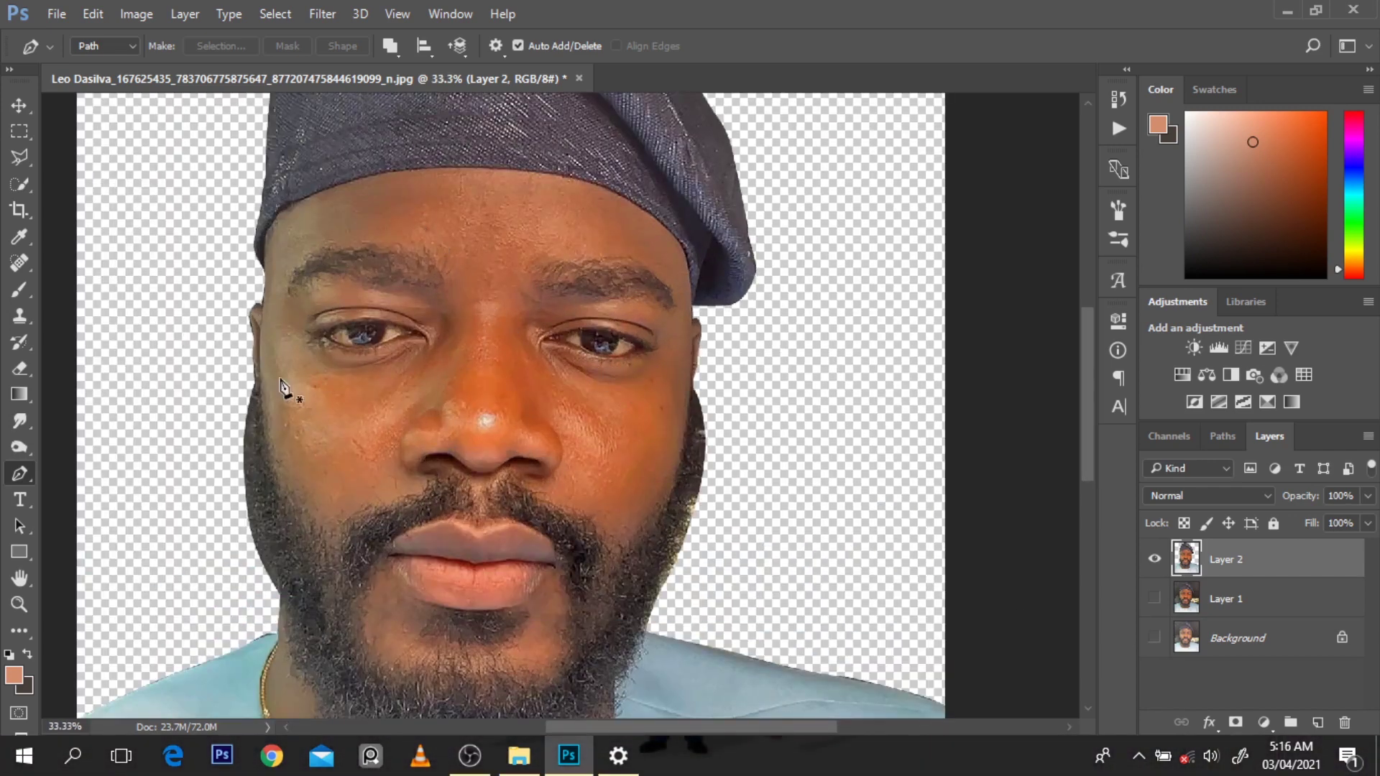
{"action": "left_click", "coordinate": [868, 432], "text": "alt"}
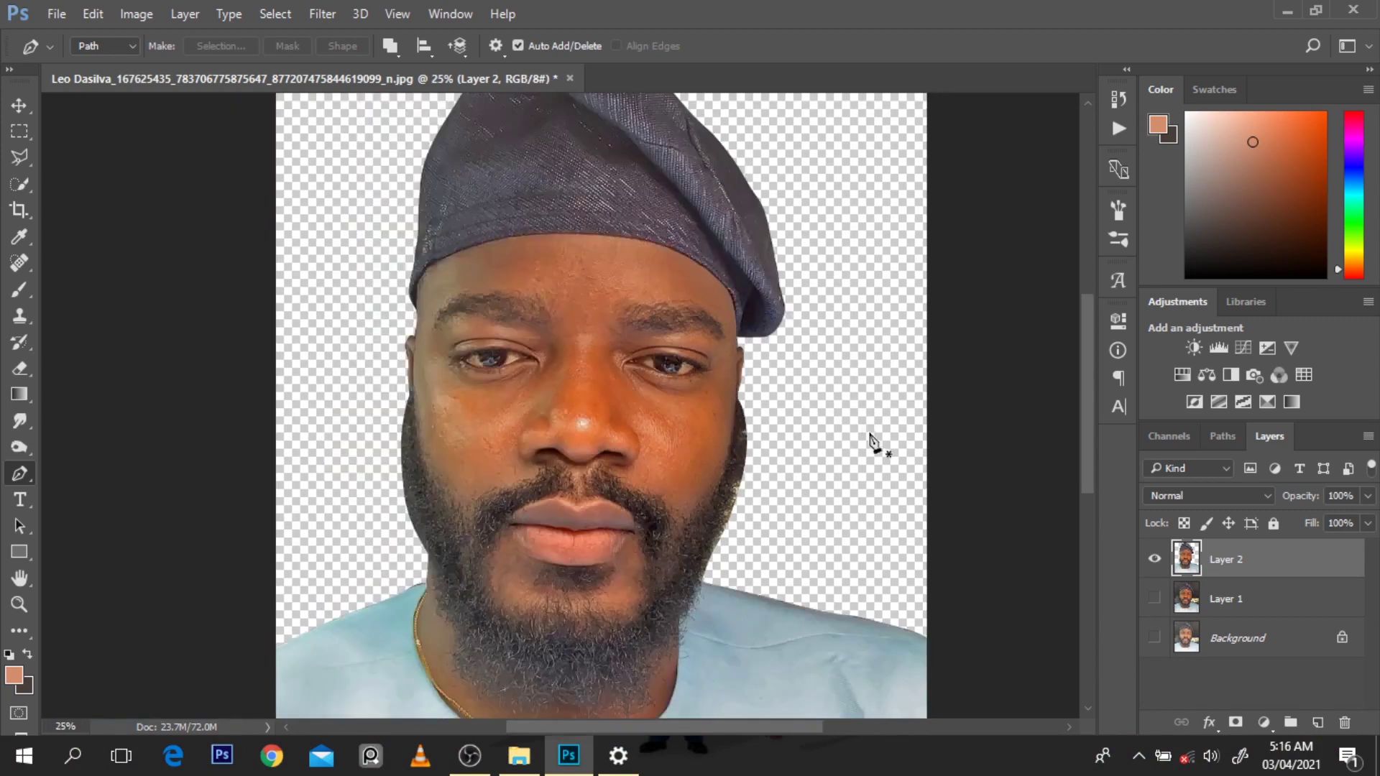
{"action": "scroll", "coordinate": [1085, 430], "scroll_direction": "down", "scroll_amount": 2}
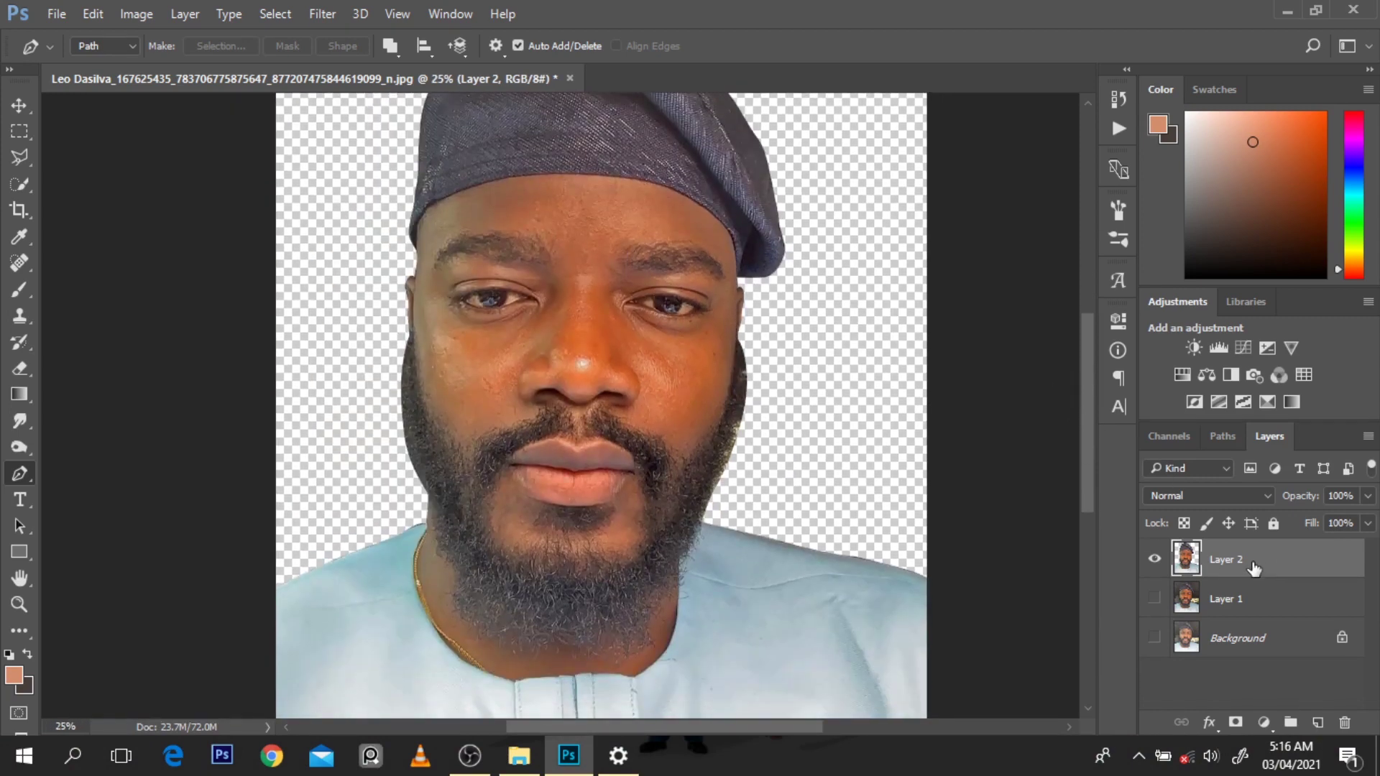
{"action": "key", "text": "ctrl+j"}
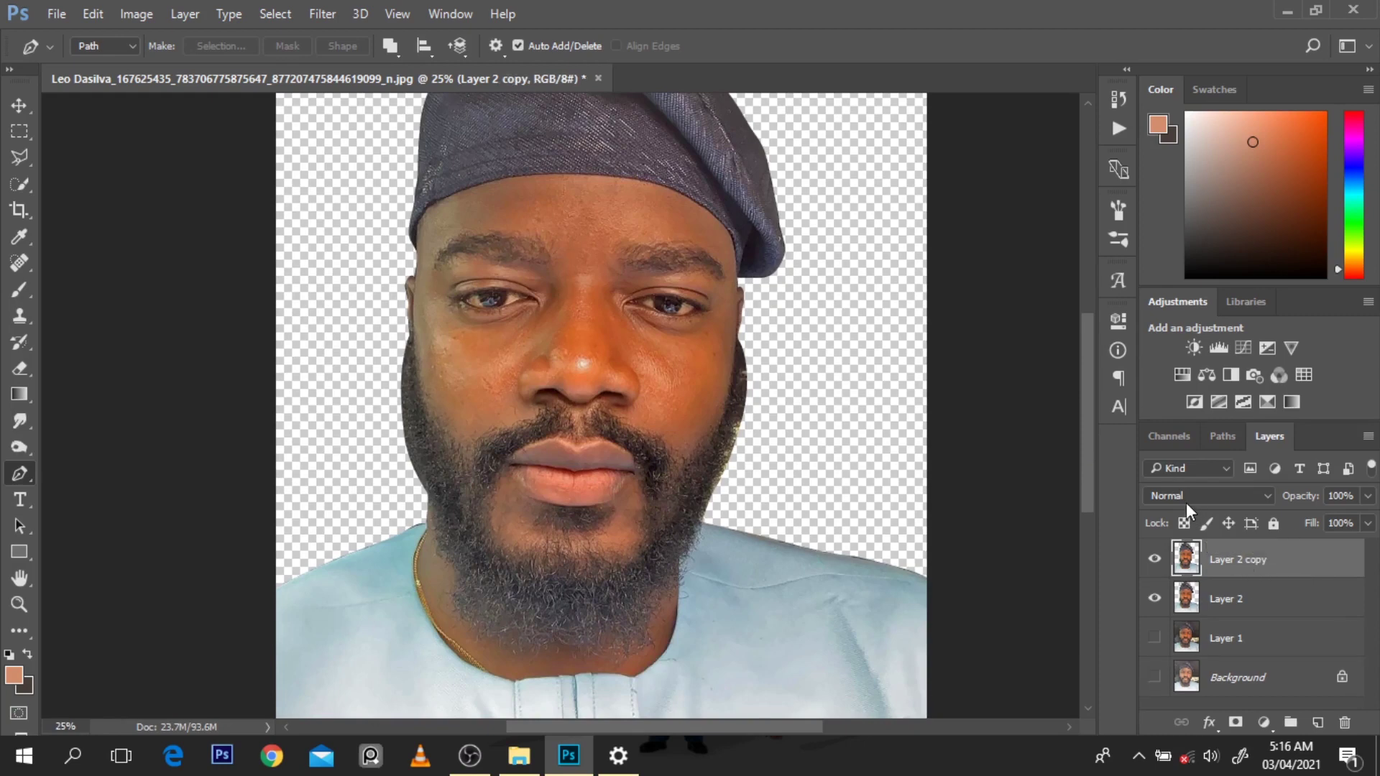
{"action": "left_click", "coordinate": [1186, 503]}
{"action": "left_click", "coordinate": [1165, 322]}
Apply a High Pass filter to Layer 2 copy, trying a 72.6-pixel radius and settling on about 2.8 pixels
{"action": "left_click", "coordinate": [316, 10]}
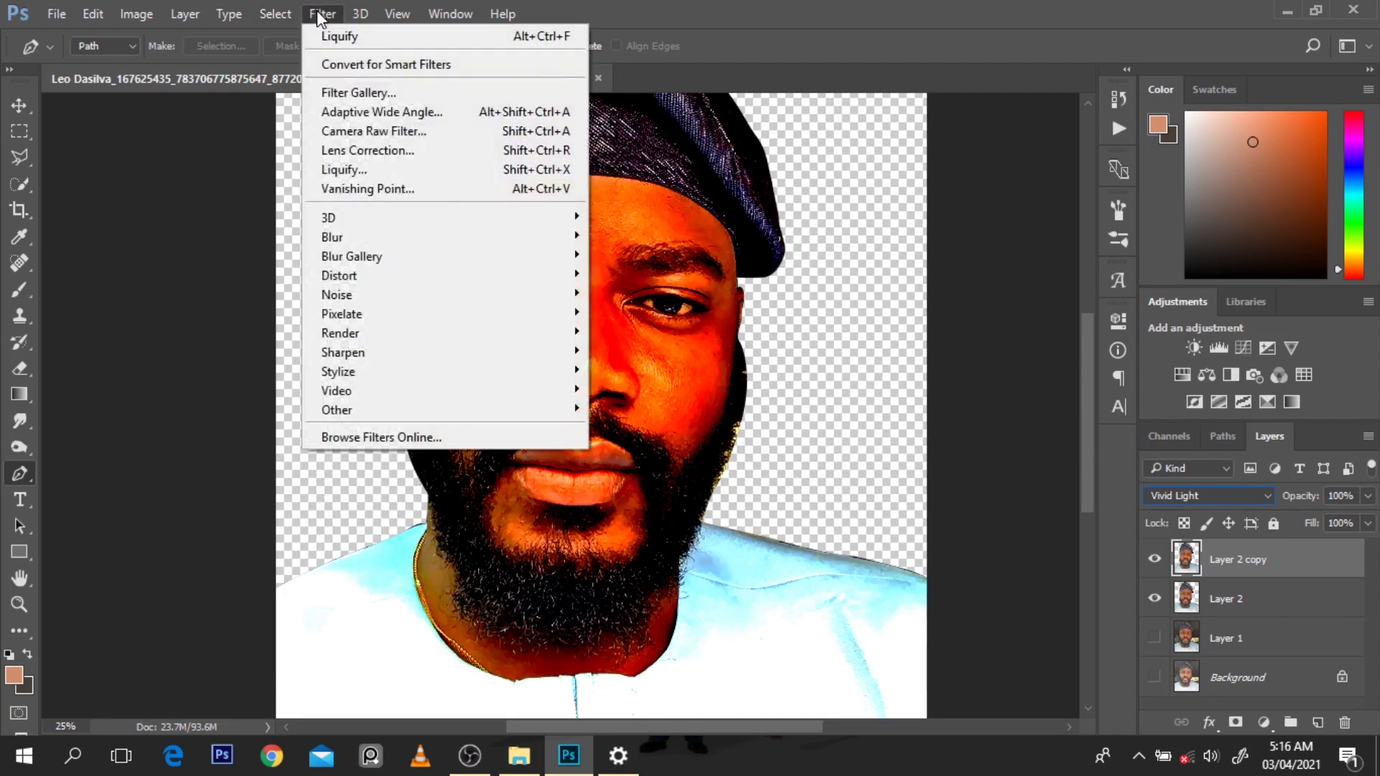
{"action": "mouse_move", "coordinate": [345, 409]}
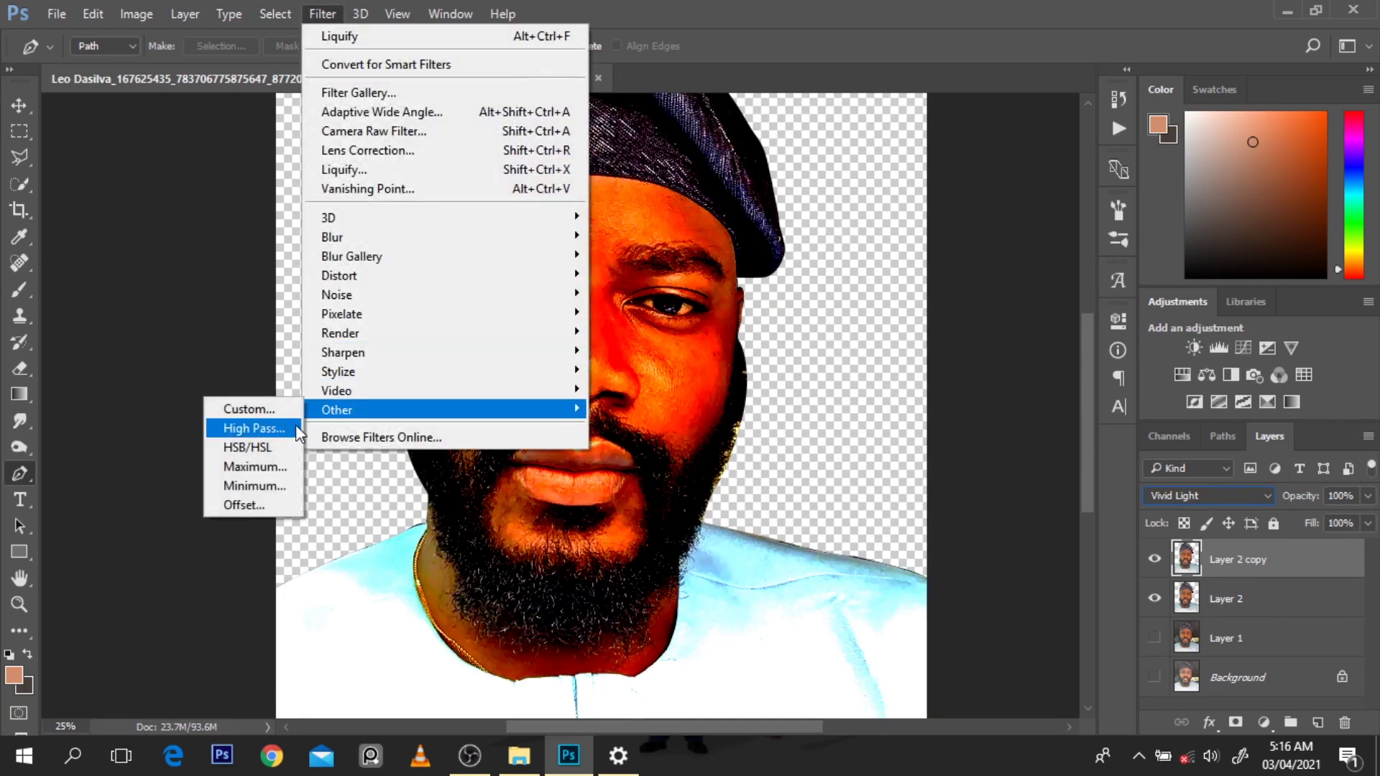
{"action": "left_click", "coordinate": [296, 425]}
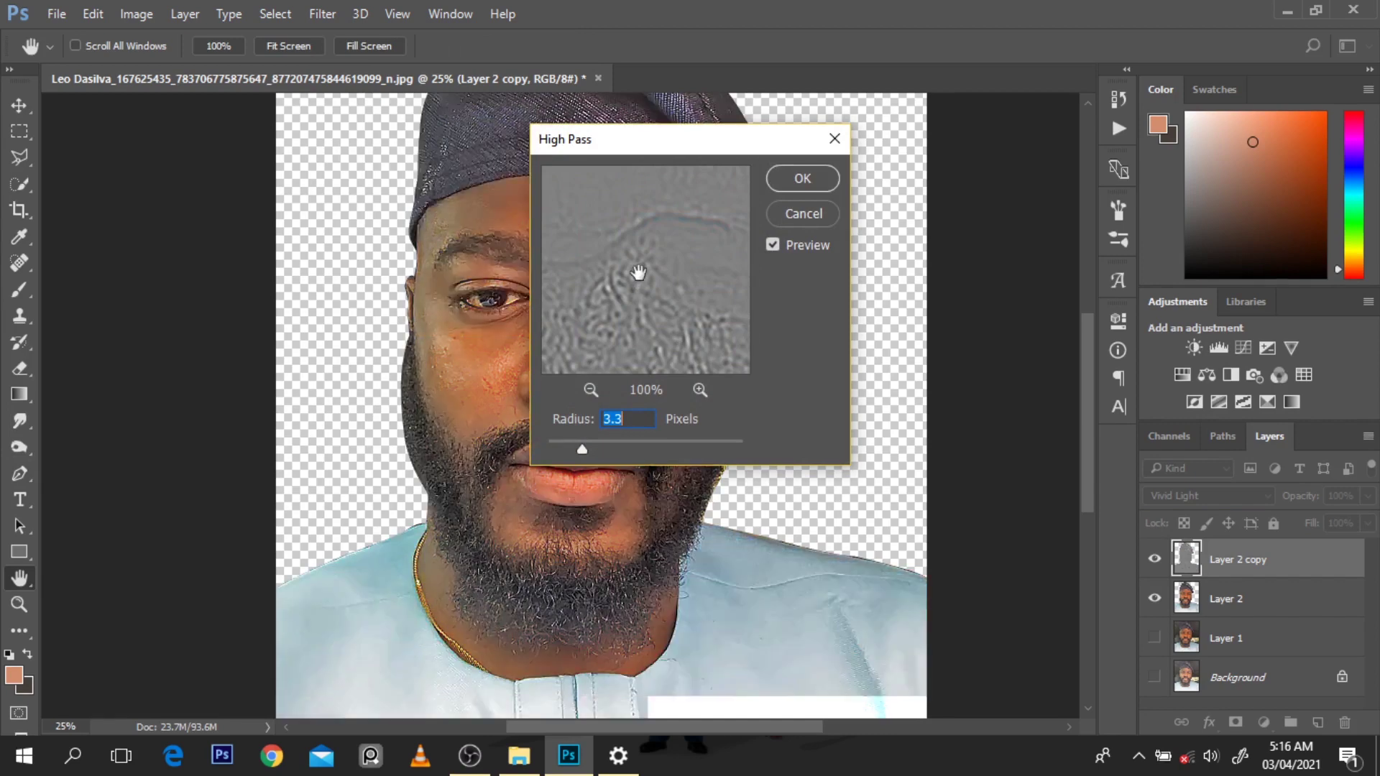
{"action": "left_click_drag", "start_coordinate": [645, 138], "coordinate": [1041, 180]}
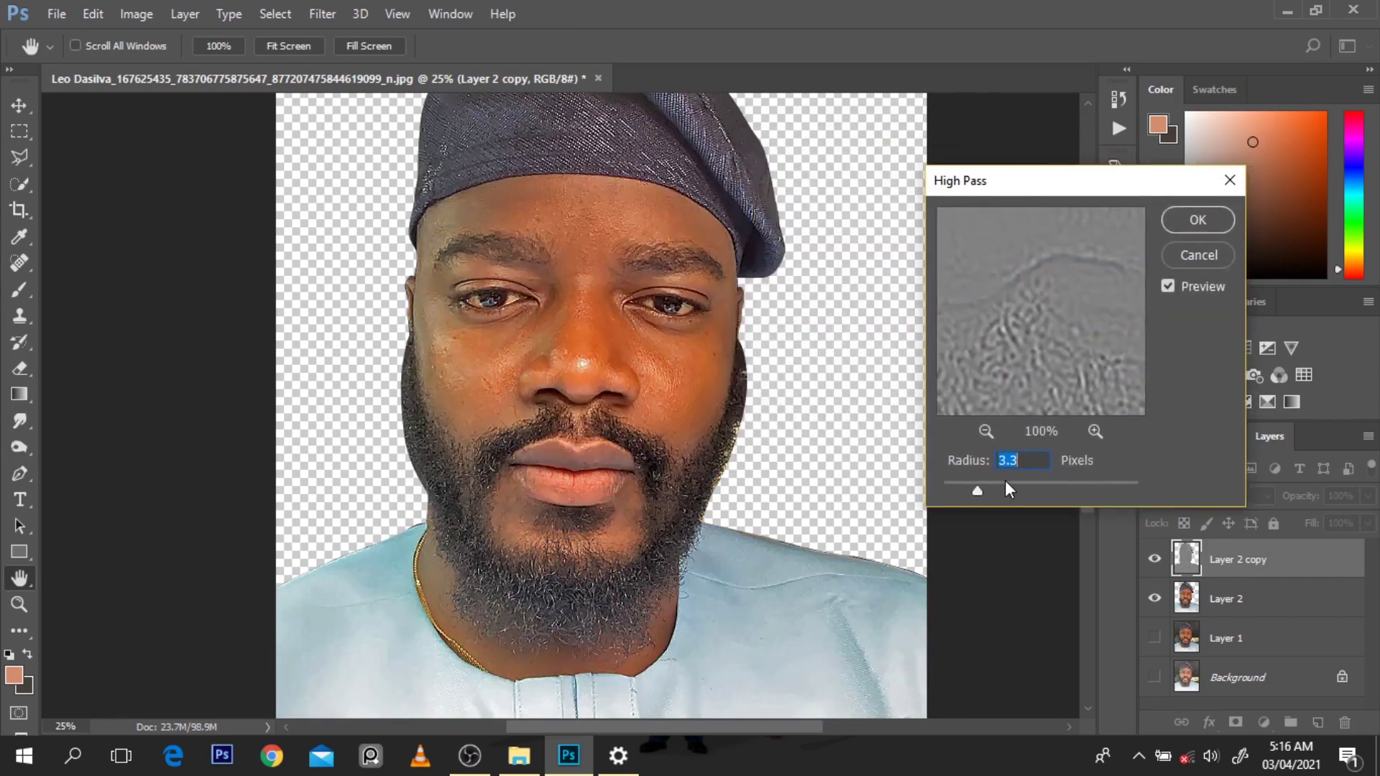
{"action": "scroll", "coordinate": [694, 458], "scroll_direction": "up", "scroll_amount": 1}
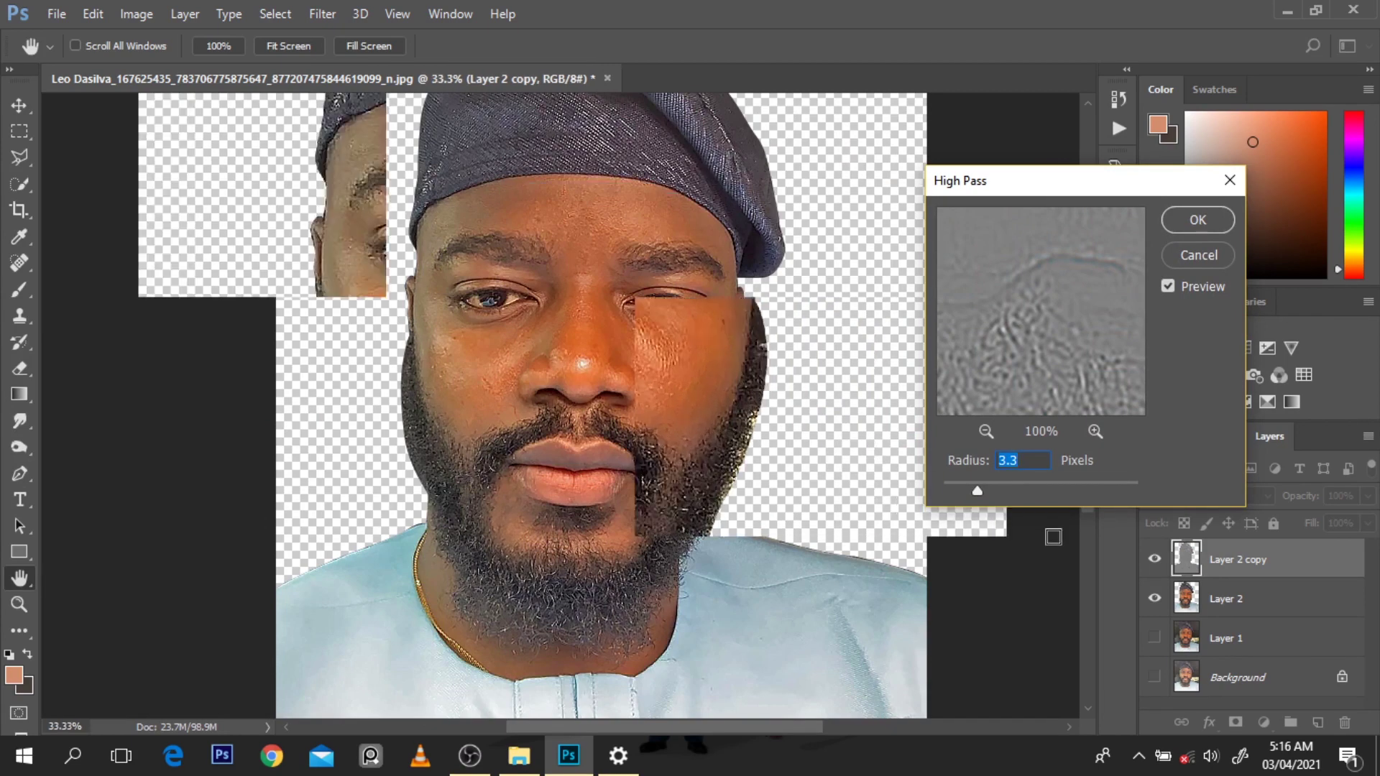
{"action": "left_click", "coordinate": [1059, 483]}
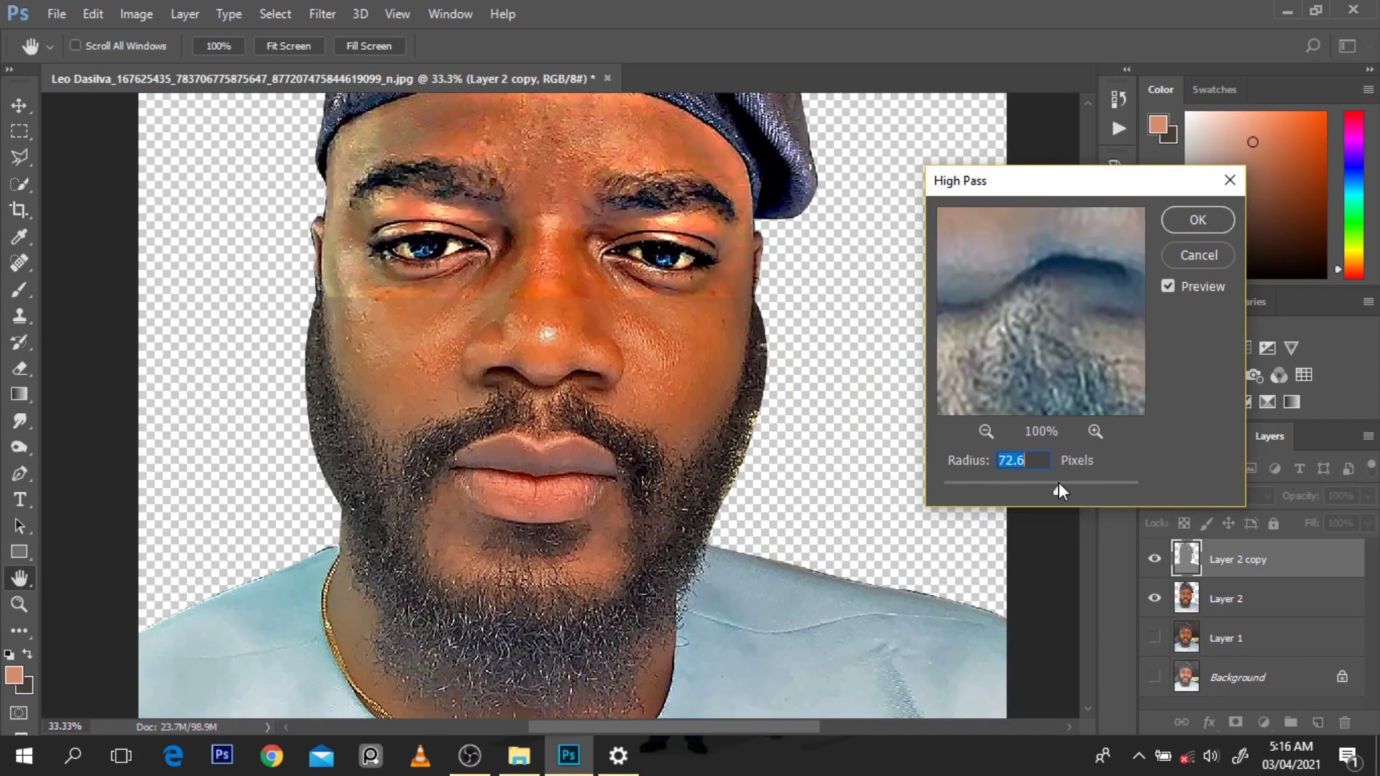
{"action": "left_click_drag", "start_coordinate": [1055, 481], "coordinate": [1000, 486]}
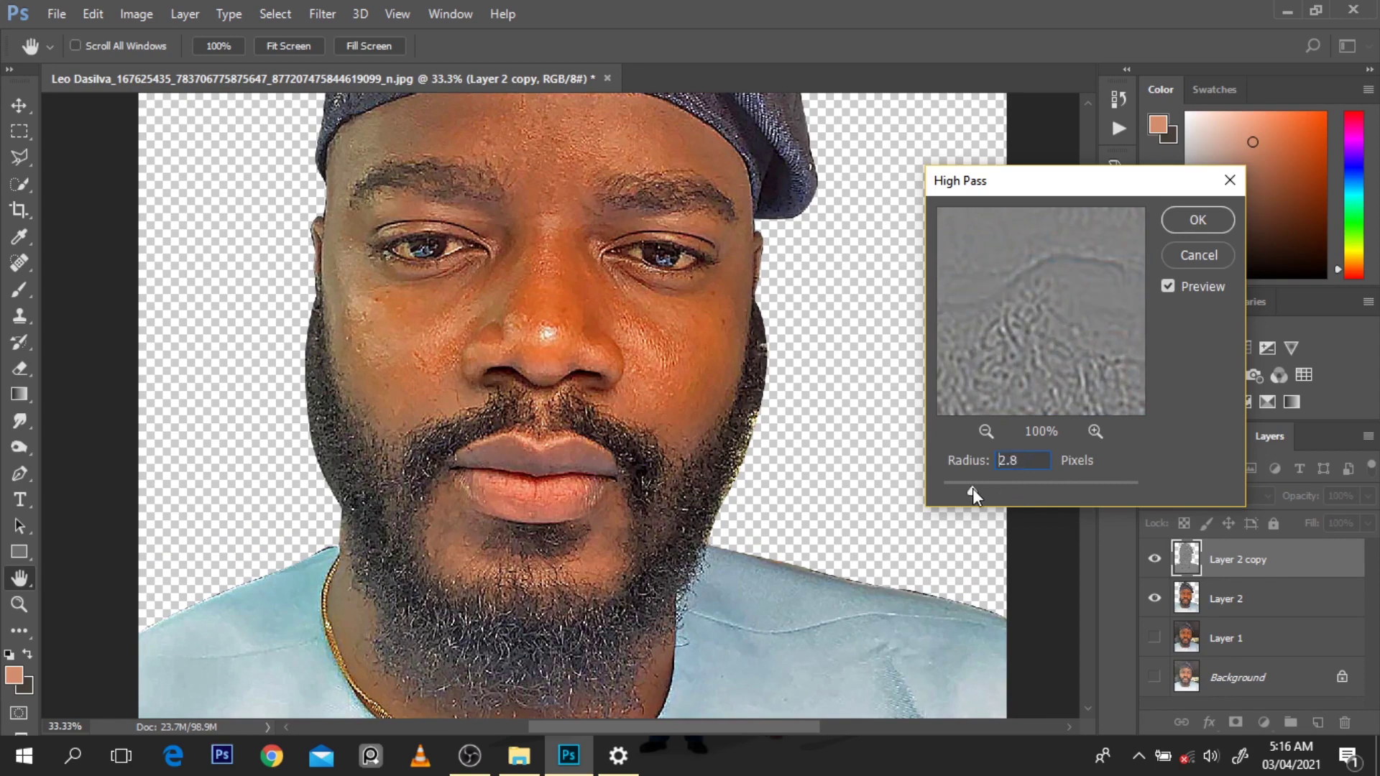
{"action": "left_click_drag", "start_coordinate": [972, 489], "coordinate": [970, 488]}
{"action": "left_click", "coordinate": [1197, 220]}
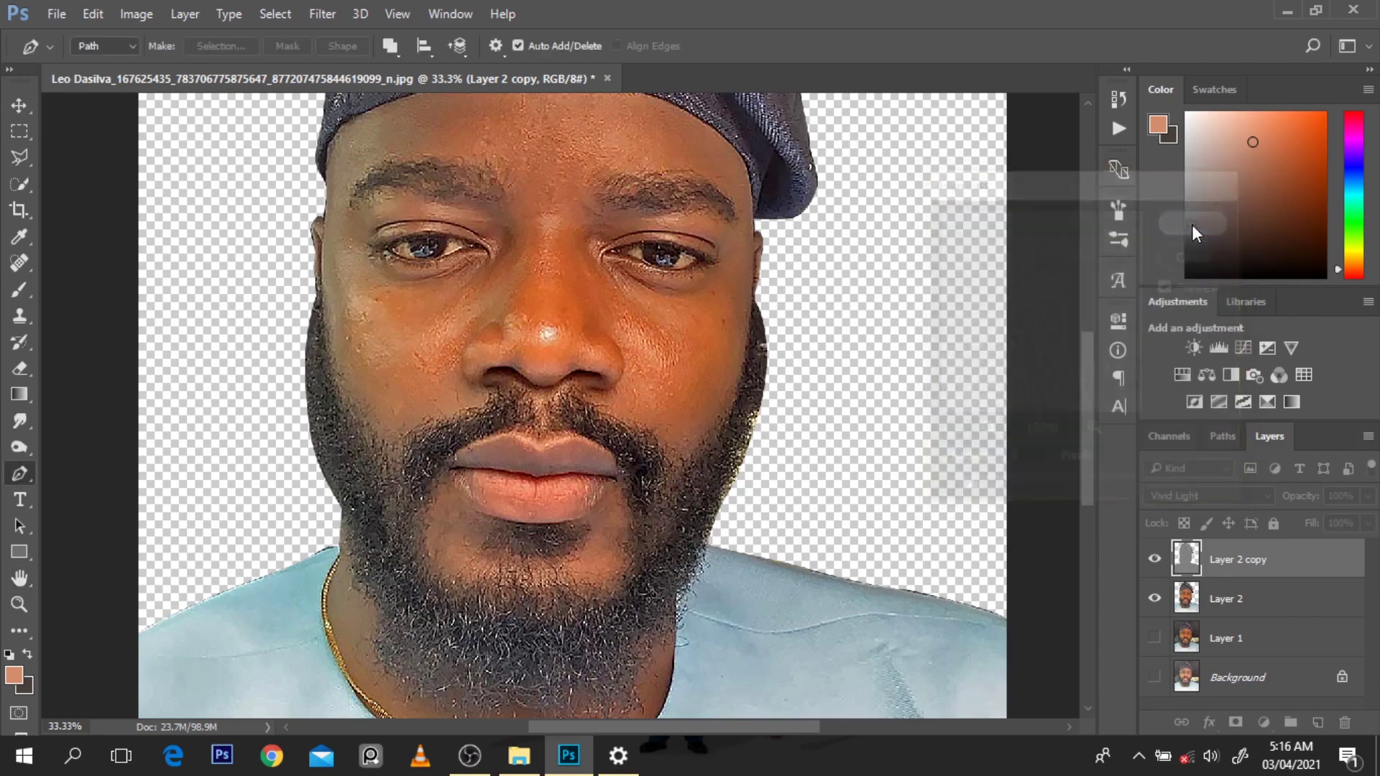
Merge the sharpened copy down into Layer 2 and check the face
{"action": "key", "text": "v"}
{"action": "key", "text": "ctrl+e"}
{"action": "left_click", "coordinate": [543, 314], "text": "alt"}
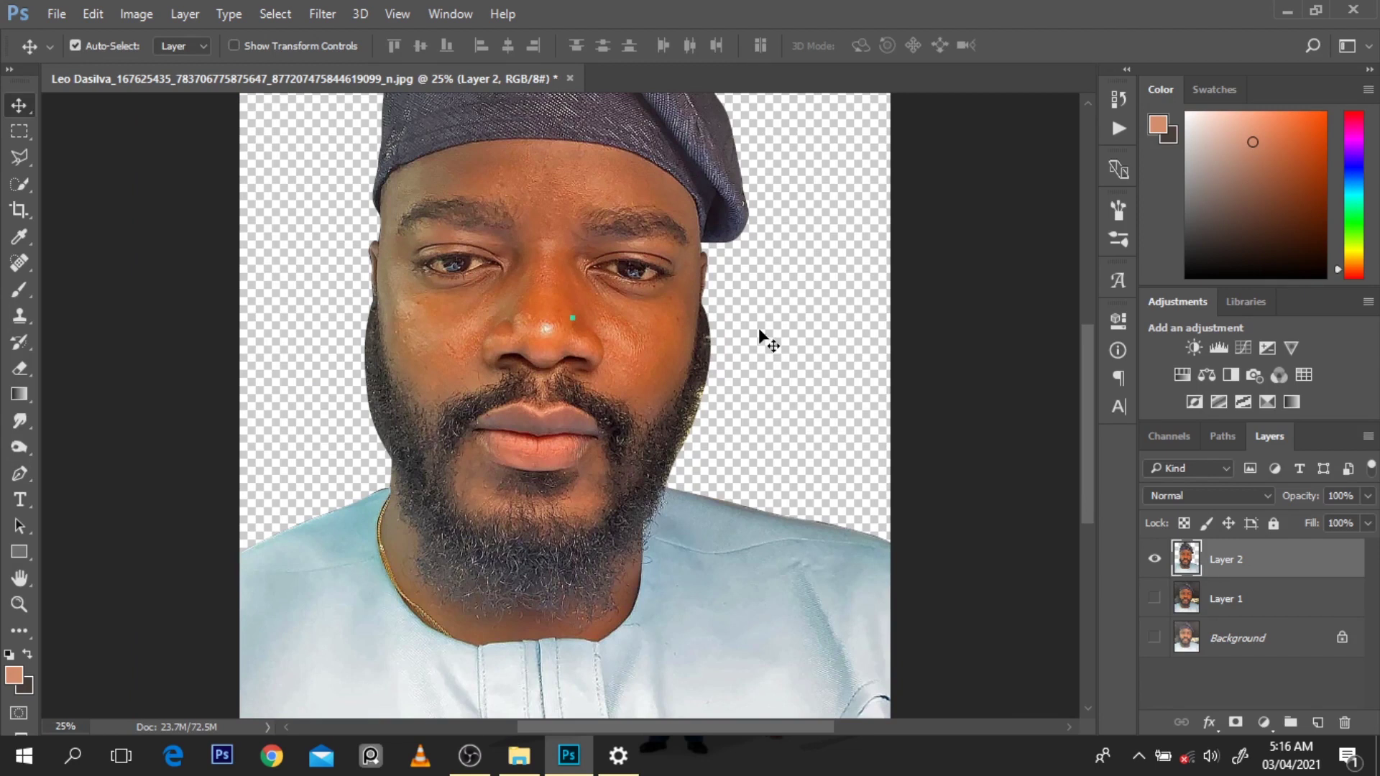
{"action": "key", "text": "p"}
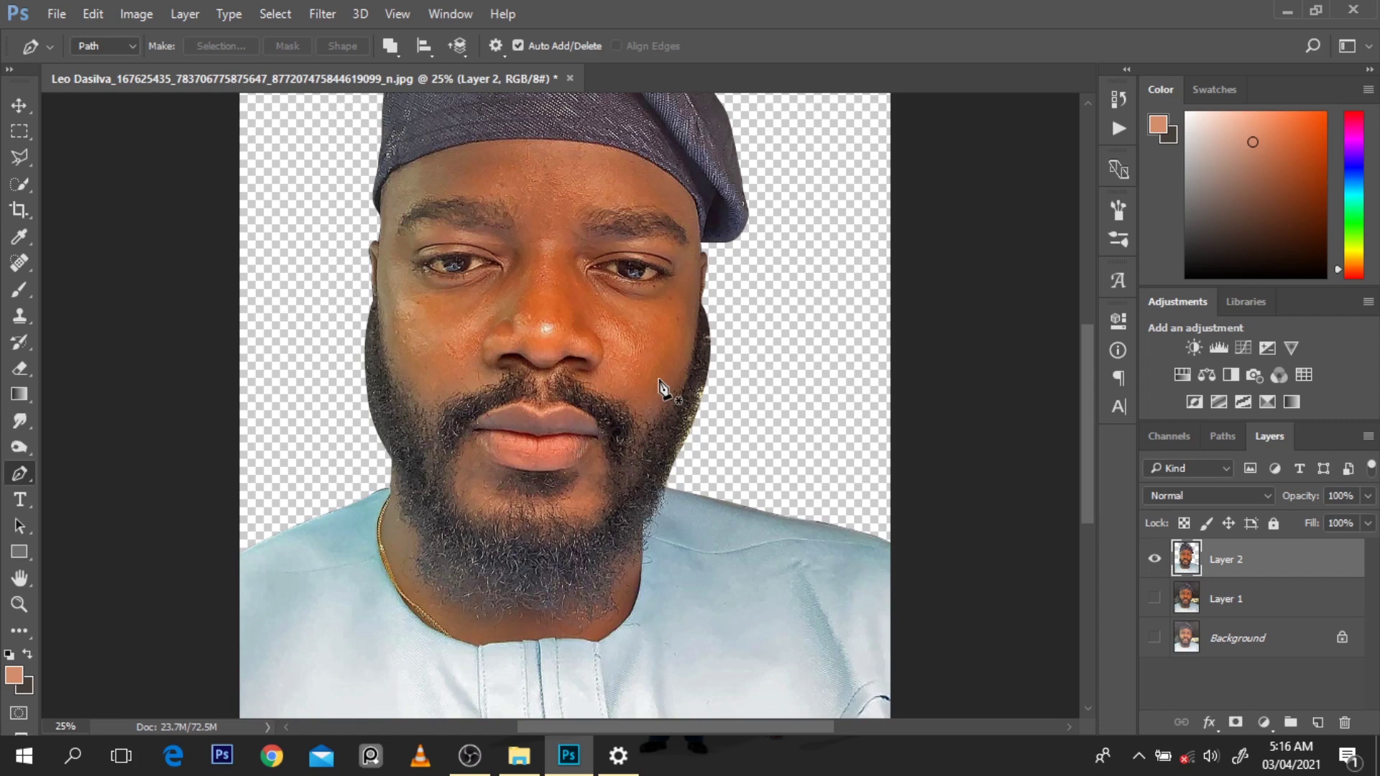
{"action": "key", "text": "v"}
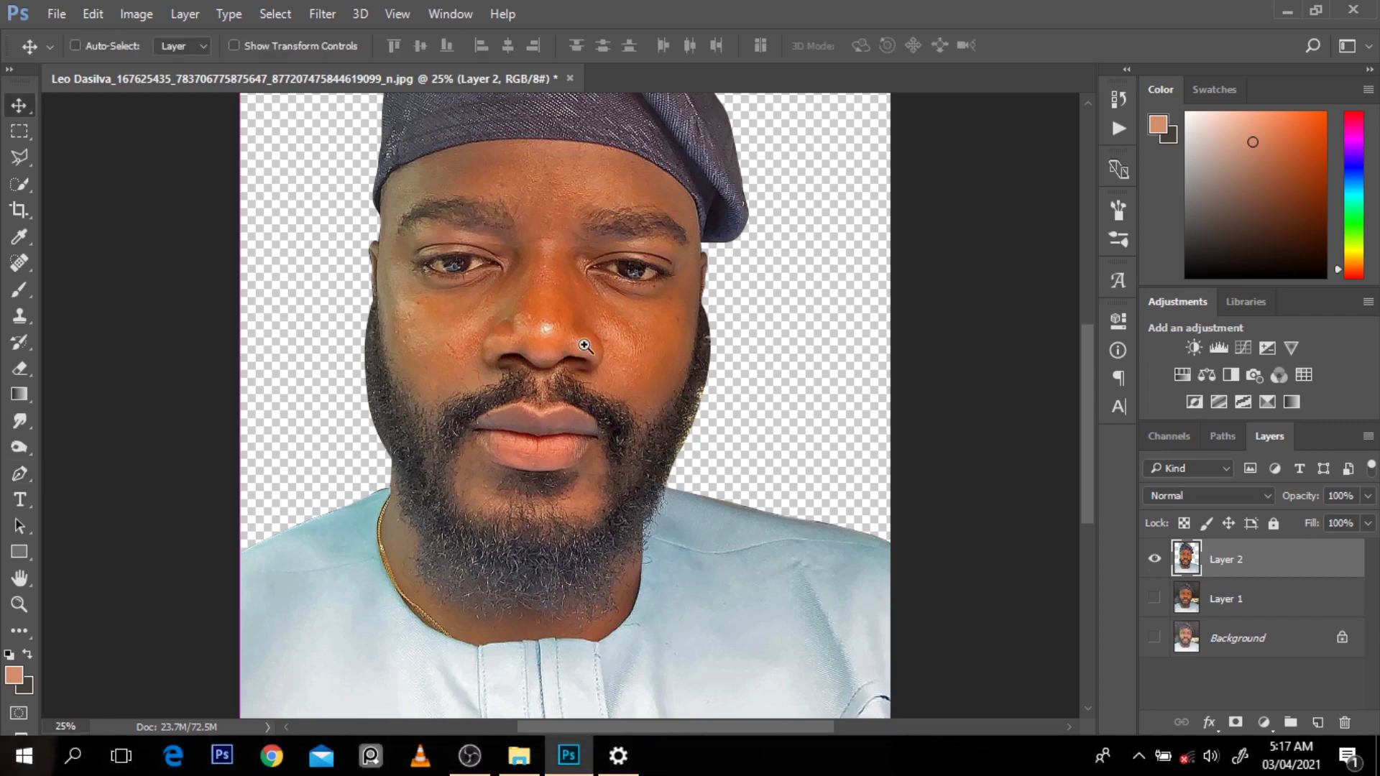
{"action": "left_click", "coordinate": [563, 272], "text": "ctrl"}
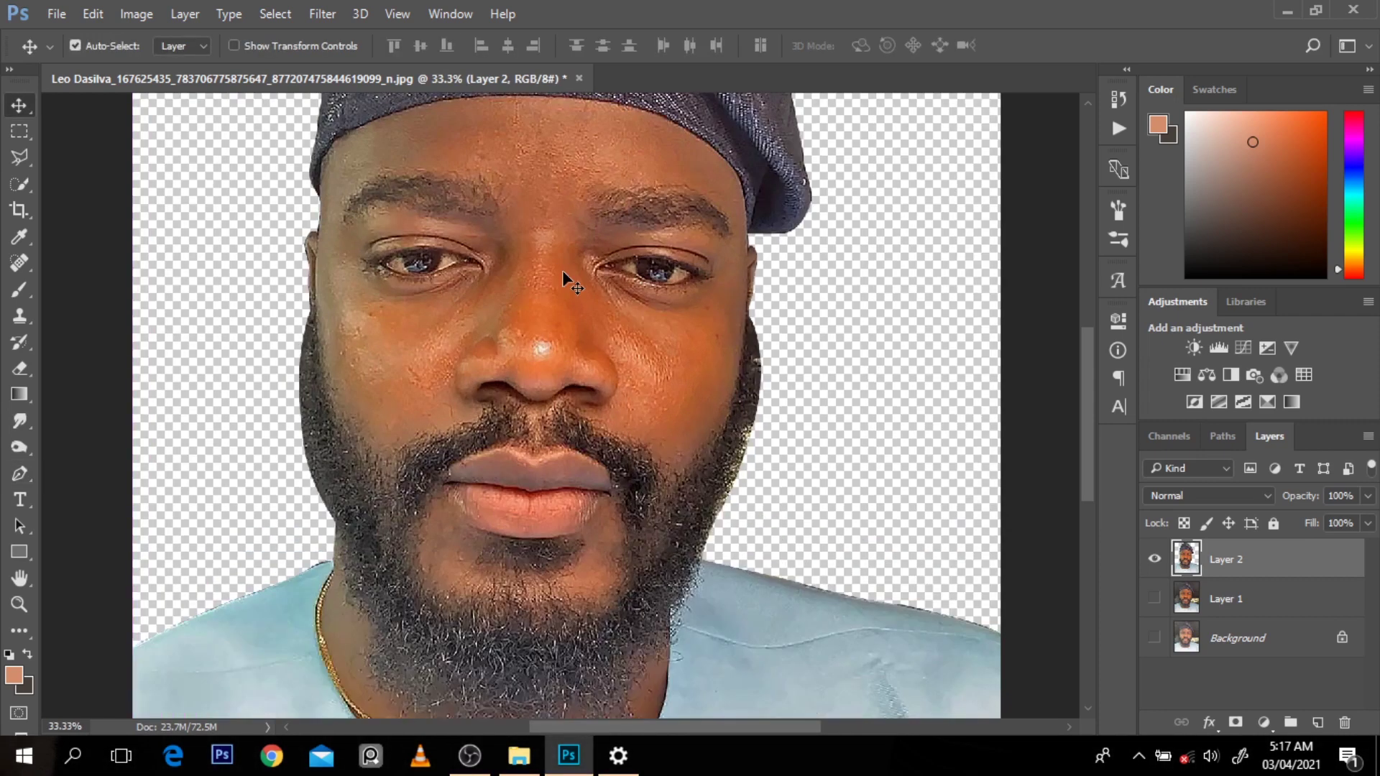
Start a Pen tool path at the cap's brim and trace it across the forehead to the opposite ear
{"action": "key", "text": "p"}
{"action": "key", "text": "v"}
{"action": "left_click_drag", "start_coordinate": [1088, 479], "coordinate": [1088, 446]}
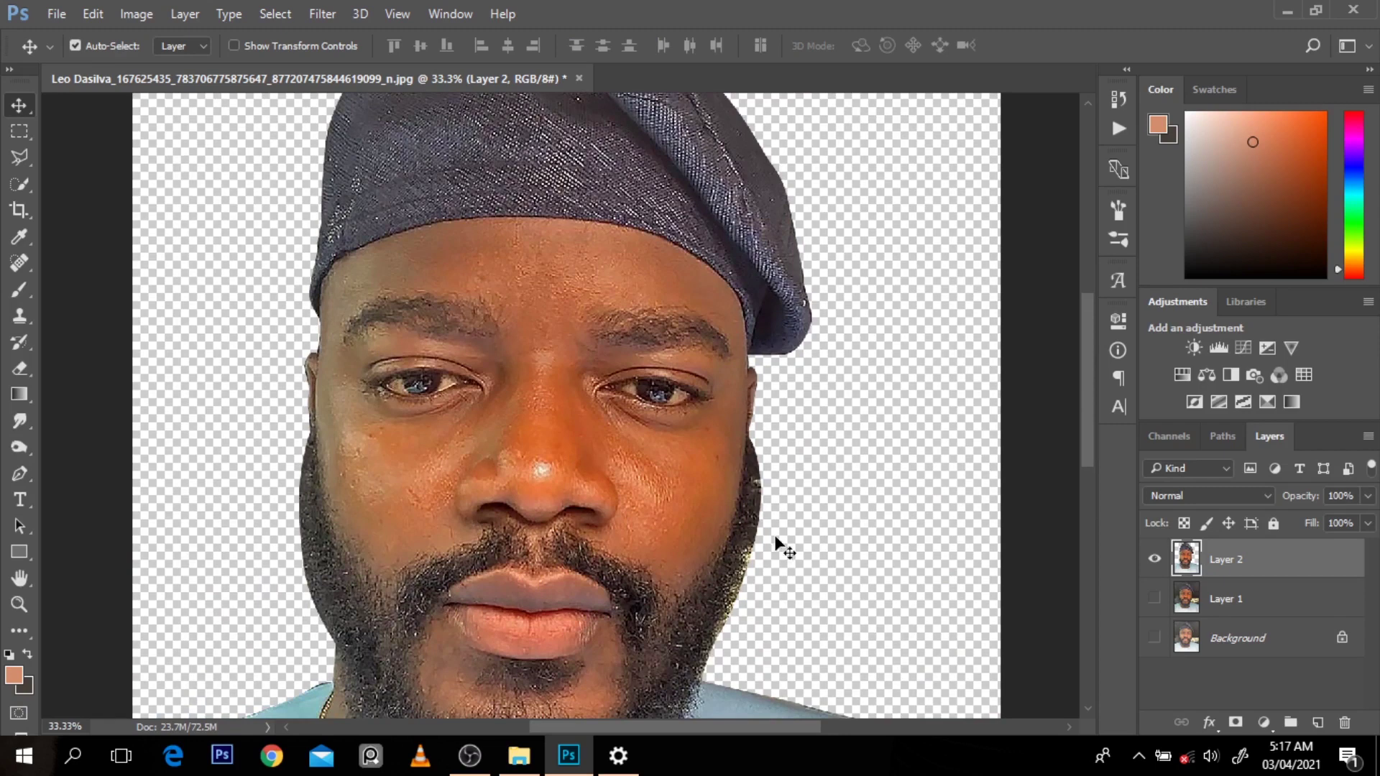
{"action": "key", "text": "p"}
{"action": "left_click_drag", "start_coordinate": [1089, 422], "coordinate": [1091, 512]}
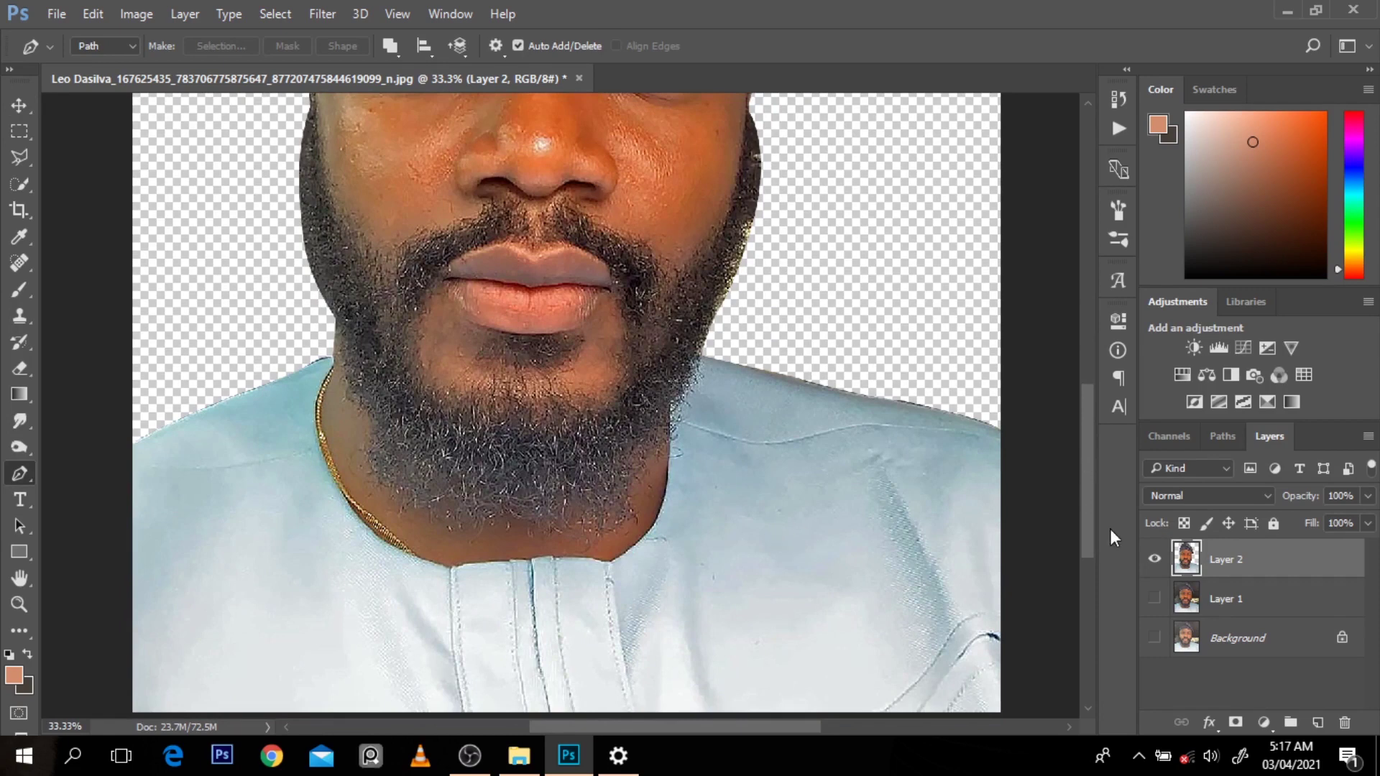
{"action": "left_click_drag", "start_coordinate": [1093, 518], "coordinate": [1091, 432]}
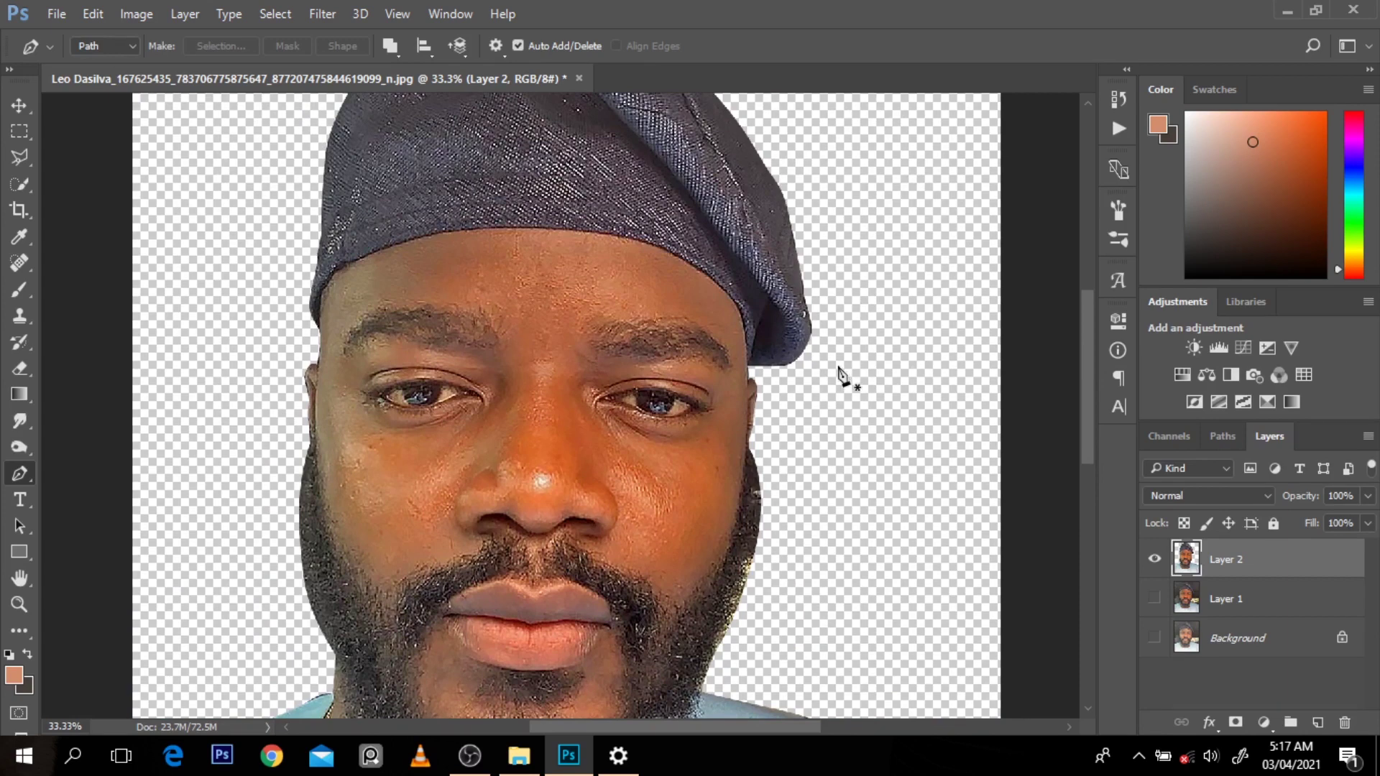
{"action": "left_click", "coordinate": [286, 339]}
{"action": "left_click_drag", "start_coordinate": [320, 325], "coordinate": [320, 311]}
{"action": "left_click_drag", "start_coordinate": [349, 264], "coordinate": [388, 235]}
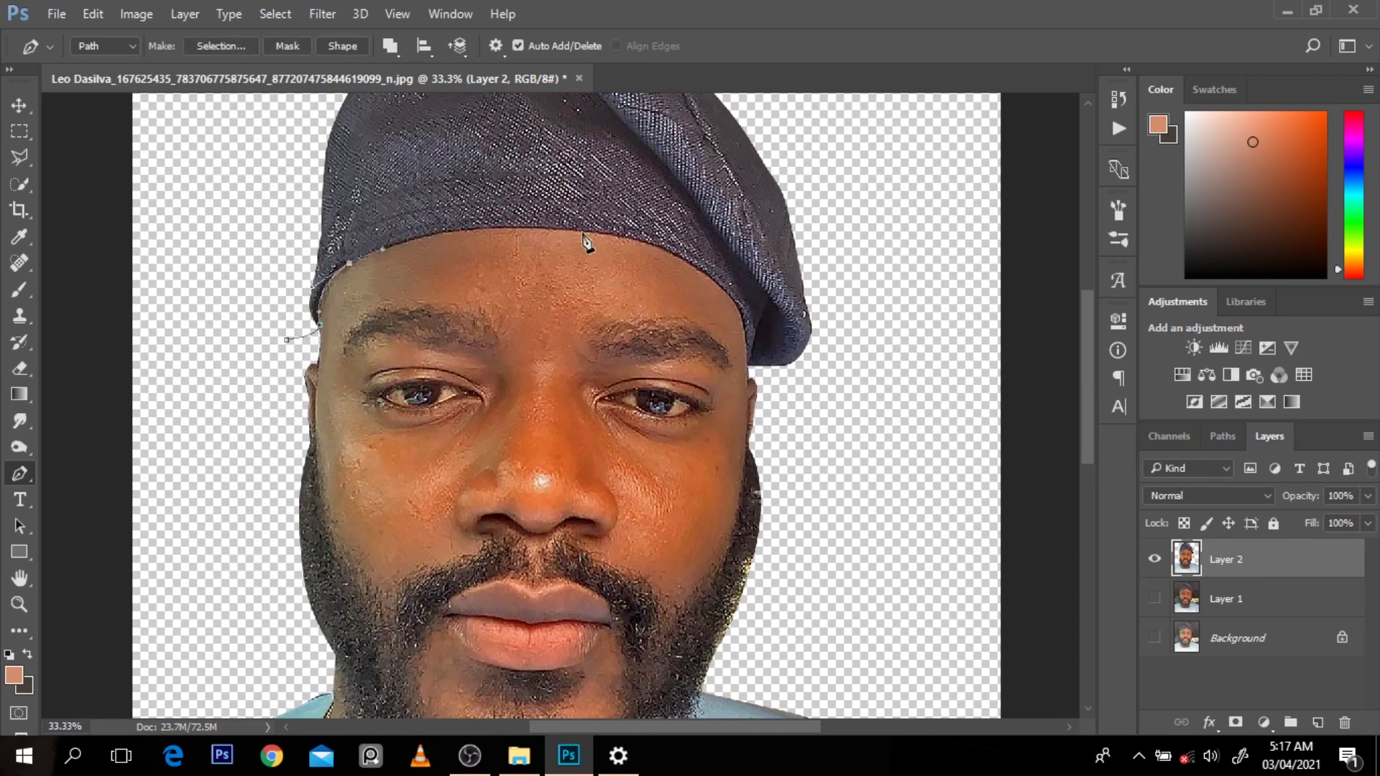
{"action": "left_click_drag", "start_coordinate": [582, 235], "coordinate": [707, 252]}
{"action": "left_click_drag", "start_coordinate": [746, 359], "coordinate": [730, 455]}
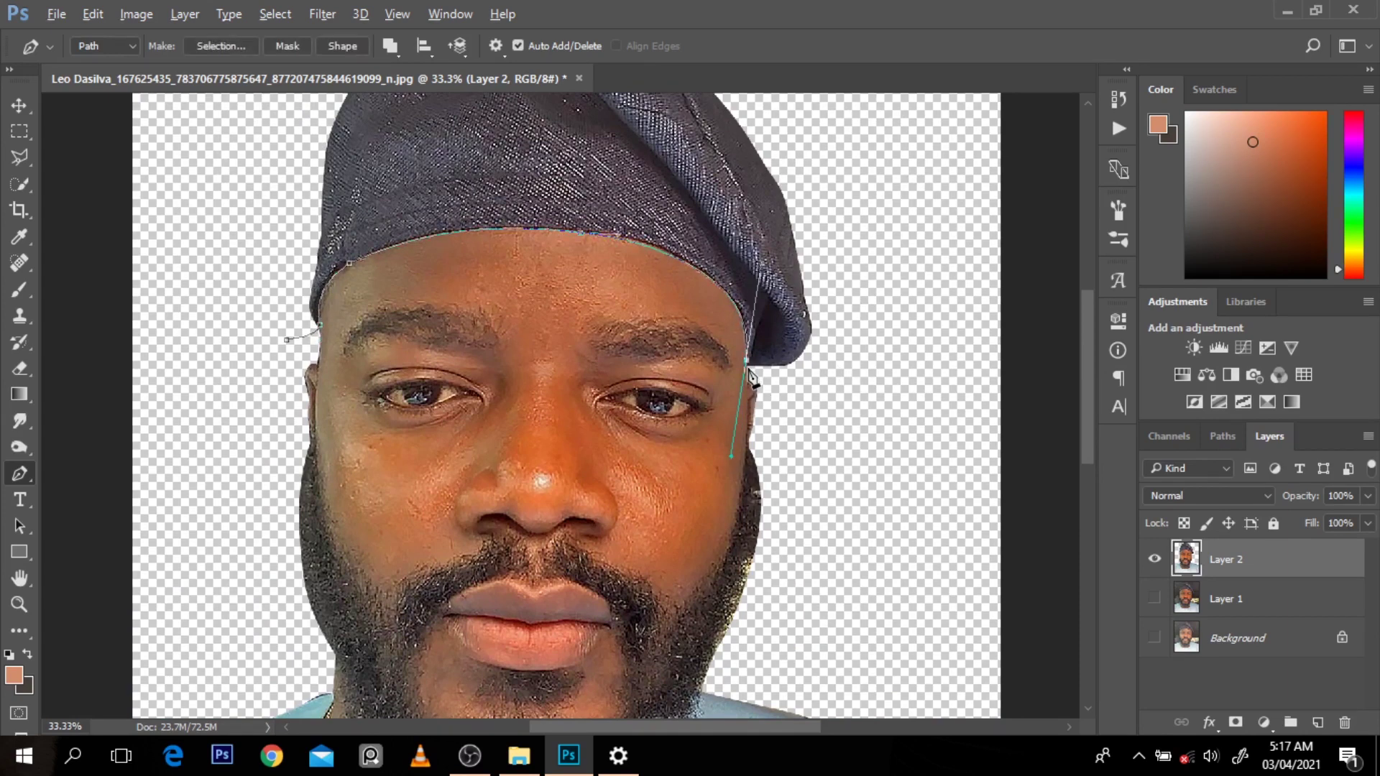
{"action": "left_click", "coordinate": [746, 359], "text": "alt"}
Close the path around the outside of the cap, convert it to a selection and copy the cap to a new layer
{"action": "left_click_drag", "start_coordinate": [764, 382], "coordinate": [774, 383]}
{"action": "left_click_drag", "start_coordinate": [854, 363], "coordinate": [859, 319]}
{"action": "scroll", "coordinate": [841, 309], "scroll_direction": "down", "scroll_amount": 1}
{"action": "left_click_drag", "start_coordinate": [1085, 443], "coordinate": [1086, 416]}
{"action": "left_click_drag", "start_coordinate": [484, 155], "coordinate": [434, 199]}
{"action": "left_click", "coordinate": [425, 413]}
{"action": "key", "text": "ctrl+Return"}
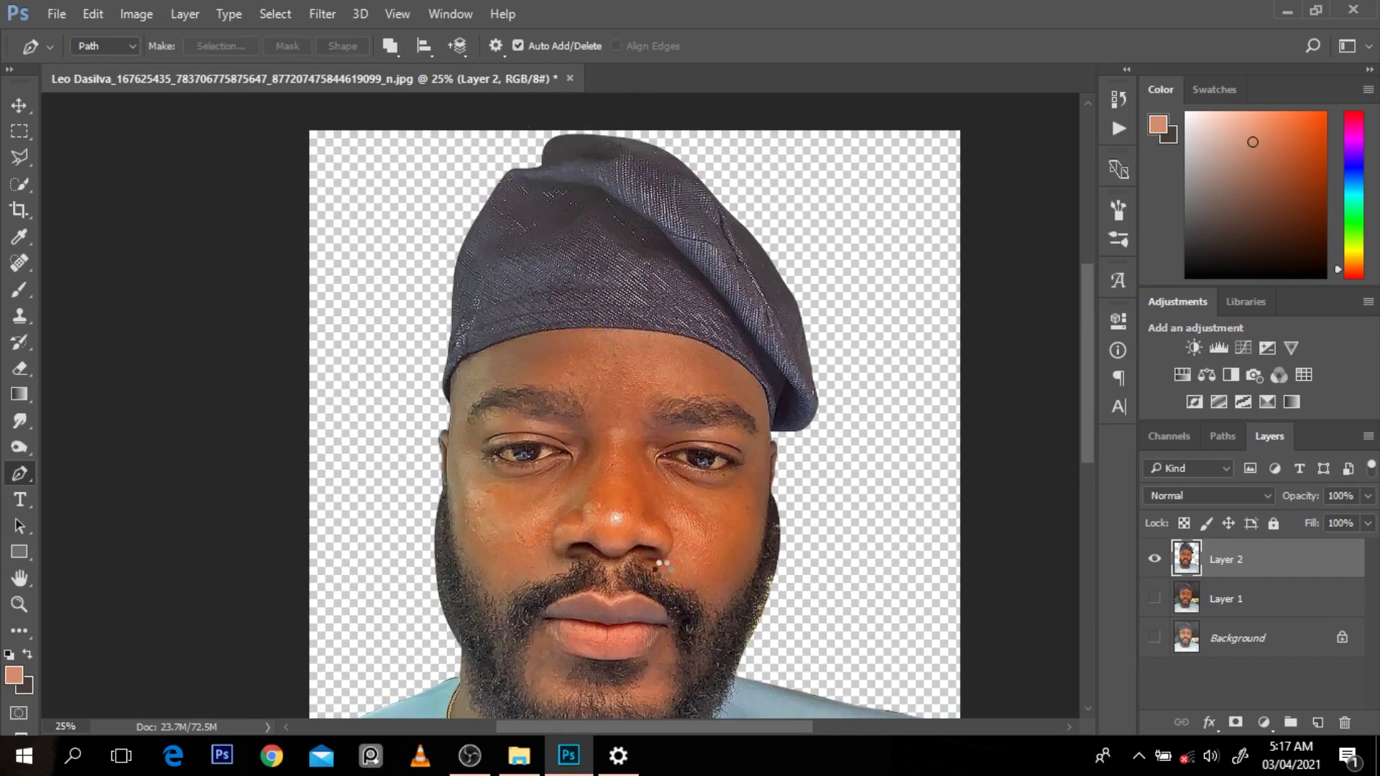
{"action": "key", "text": "ctrl+j"}
Trace a path along the necklace and shirt collar from one side of the neck to the other
{"action": "left_click_drag", "start_coordinate": [1084, 410], "coordinate": [1082, 477]}
{"action": "left_click", "coordinate": [464, 478], "text": "ctrl"}
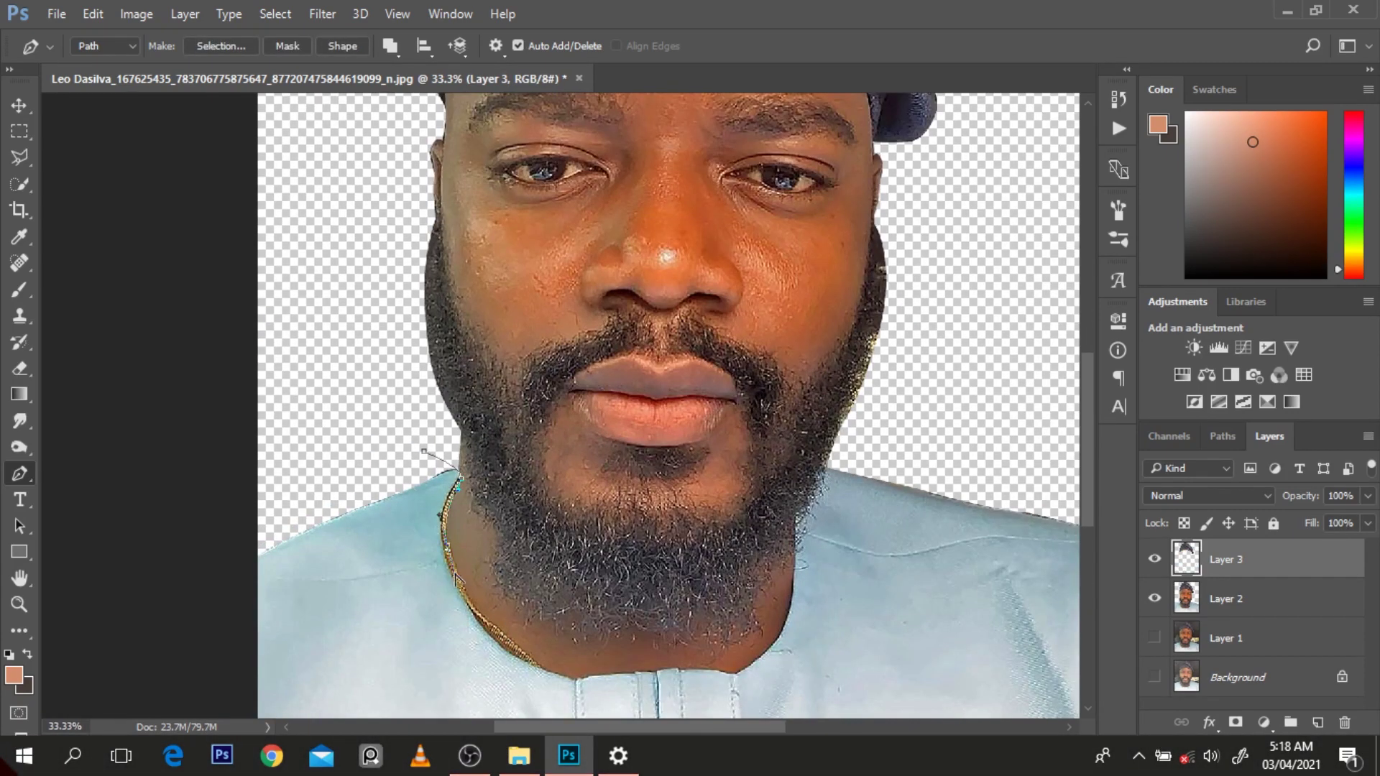
{"action": "left_click_drag", "start_coordinate": [454, 575], "coordinate": [461, 603]}
{"action": "left_click", "coordinate": [576, 683]}
{"action": "left_click", "coordinate": [653, 674]}
{"action": "scroll", "coordinate": [765, 685], "scroll_direction": "up", "scroll_amount": 1}
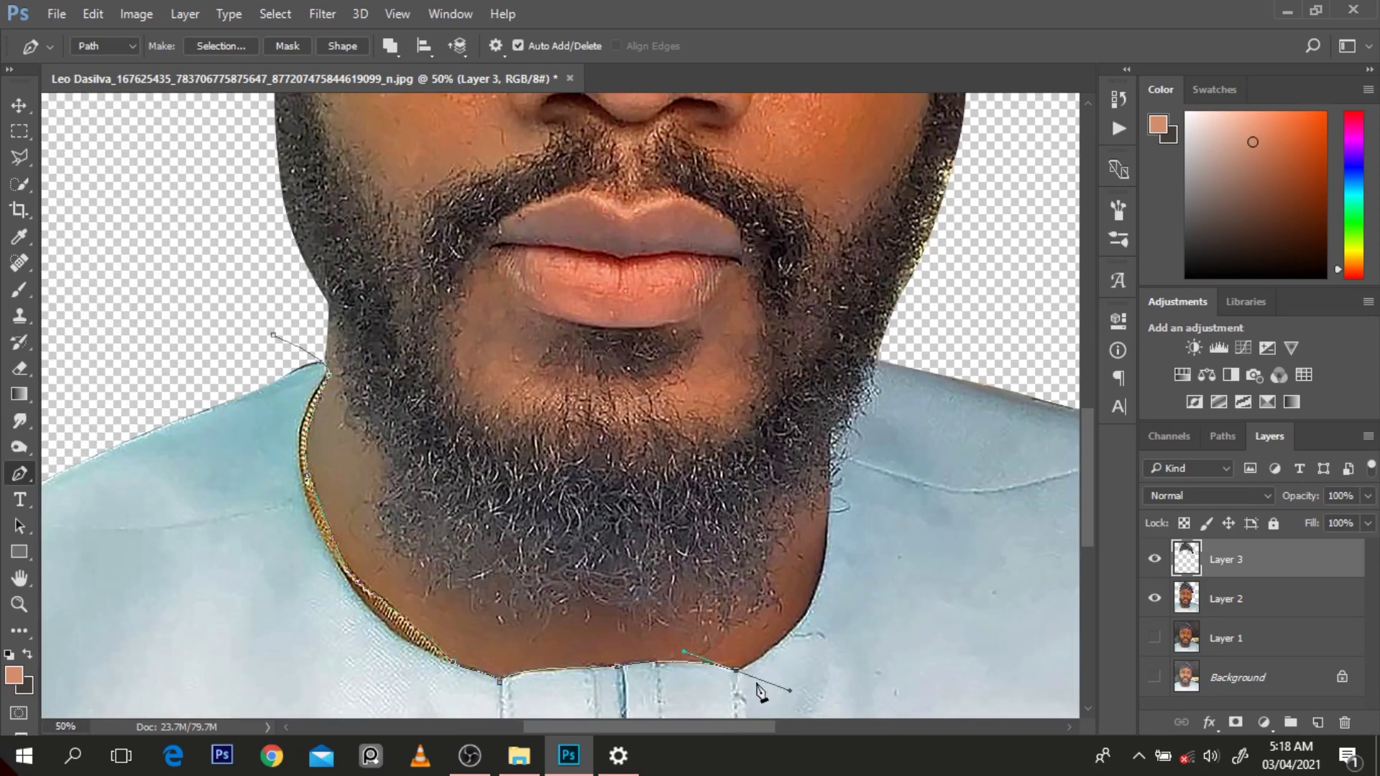
{"action": "left_click_drag", "start_coordinate": [828, 536], "coordinate": [831, 435]}
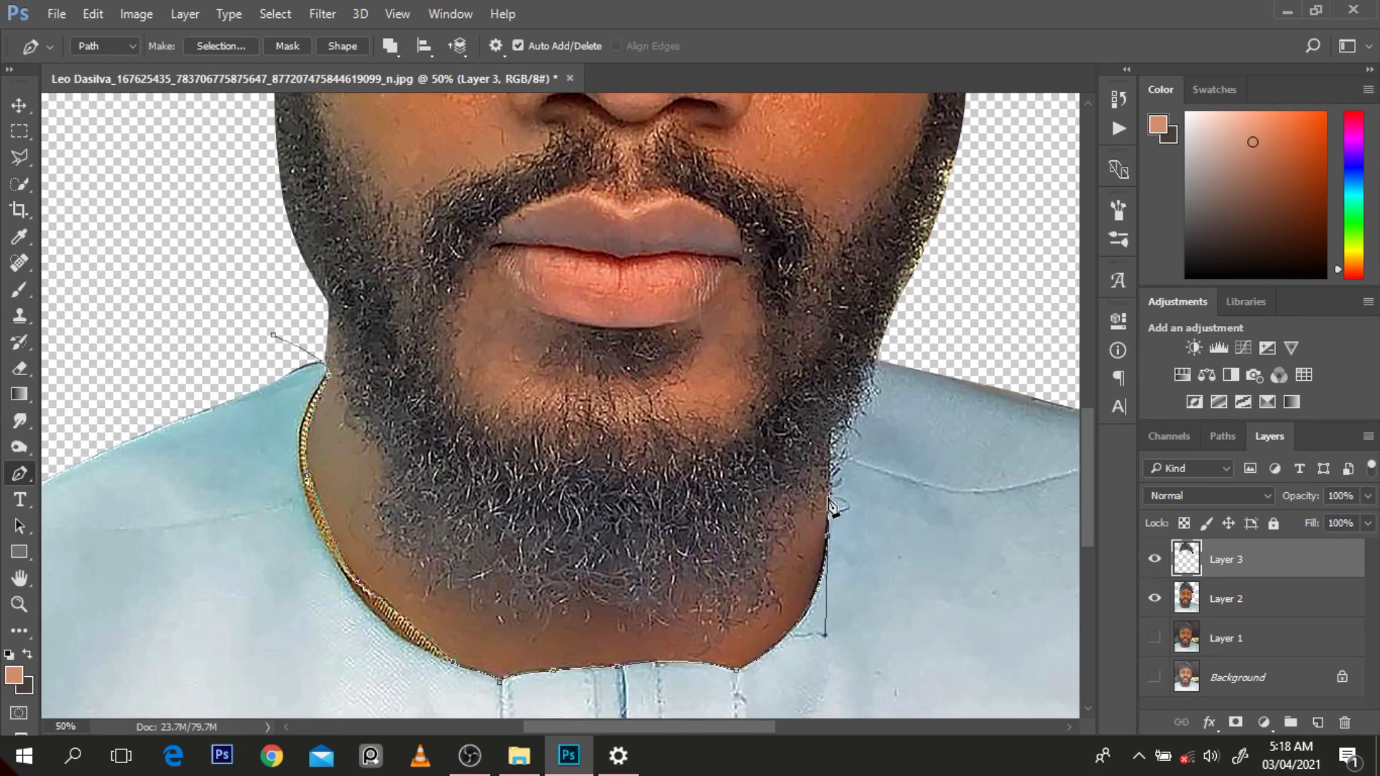
Close the neckline path around the head, convert it to a selection and copy the face and neck from Layer 2 to a new layer
{"action": "left_click", "coordinate": [828, 494]}
{"action": "left_click_drag", "start_coordinate": [876, 394], "coordinate": [896, 333]}
{"action": "left_click_drag", "start_coordinate": [633, 166], "coordinate": [565, 203]}
{"action": "left_click", "coordinate": [614, 565]}
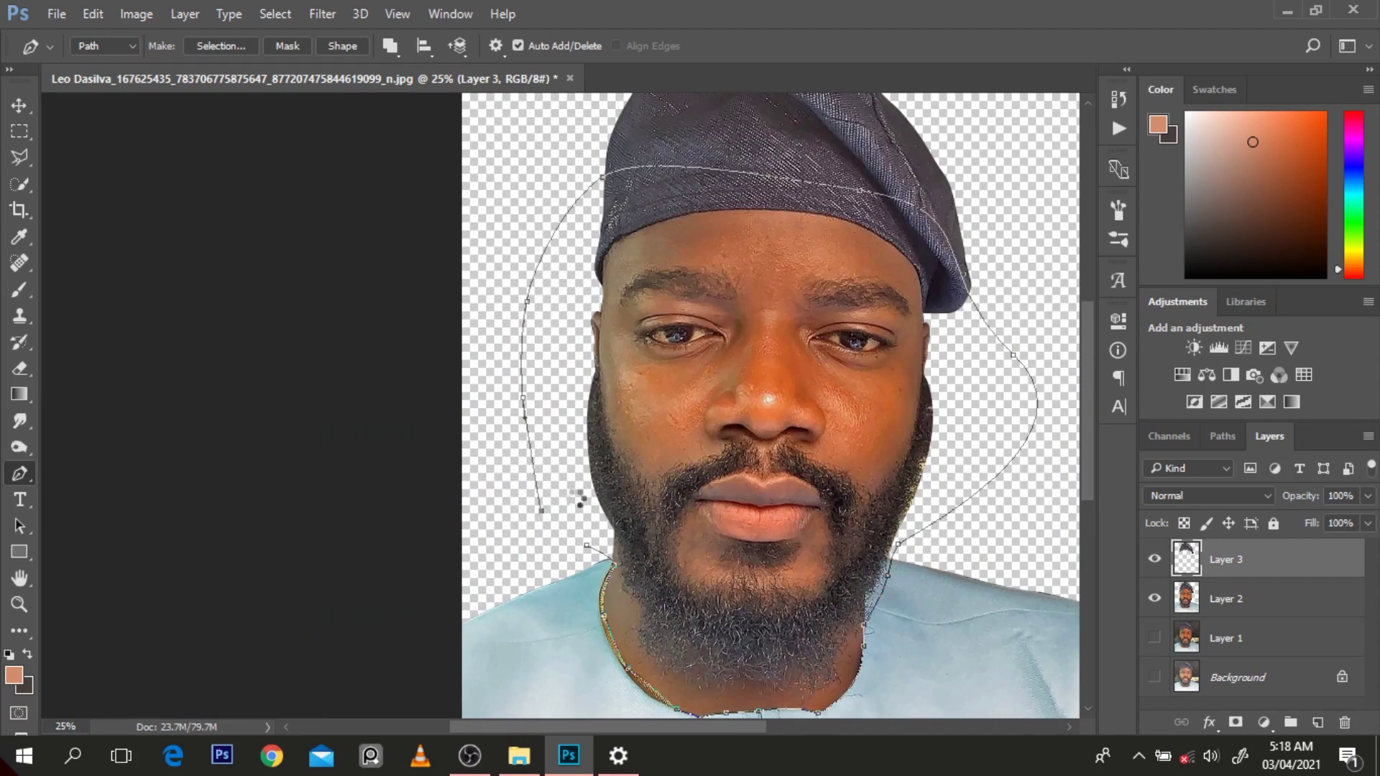
{"action": "key", "text": "ctrl+Return"}
{"action": "key", "text": "ctrl+j"}
Trace a path along the beard's upper edge, from one ear across the cheeks and moustache to the other
{"action": "scroll", "coordinate": [619, 347], "scroll_direction": "up", "scroll_amount": 1}
{"action": "left_click", "coordinate": [539, 412]}
{"action": "left_click", "coordinate": [586, 365]}
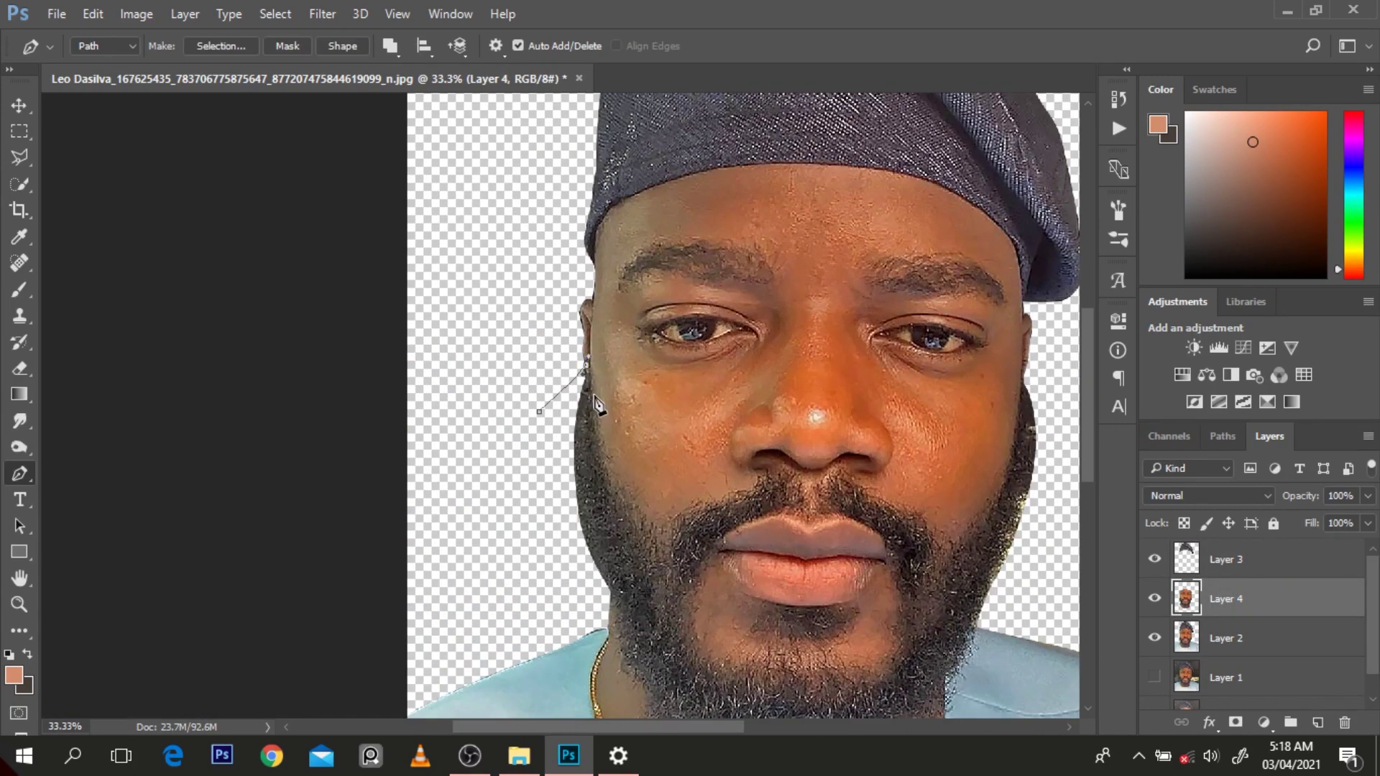
{"action": "left_click_drag", "start_coordinate": [598, 400], "coordinate": [604, 416]}
{"action": "left_click_drag", "start_coordinate": [652, 513], "coordinate": [733, 491]}
{"action": "mouse_move", "coordinate": [751, 483]}
{"action": "left_mouse_down"}
{"action": "mouse_move", "coordinate": [841, 476]}
{"action": "mouse_move", "coordinate": [906, 519]}
{"action": "mouse_move", "coordinate": [967, 532]}
{"action": "mouse_move", "coordinate": [1017, 463]}
{"action": "mouse_move", "coordinate": [1012, 424]}
{"action": "left_mouse_up"}
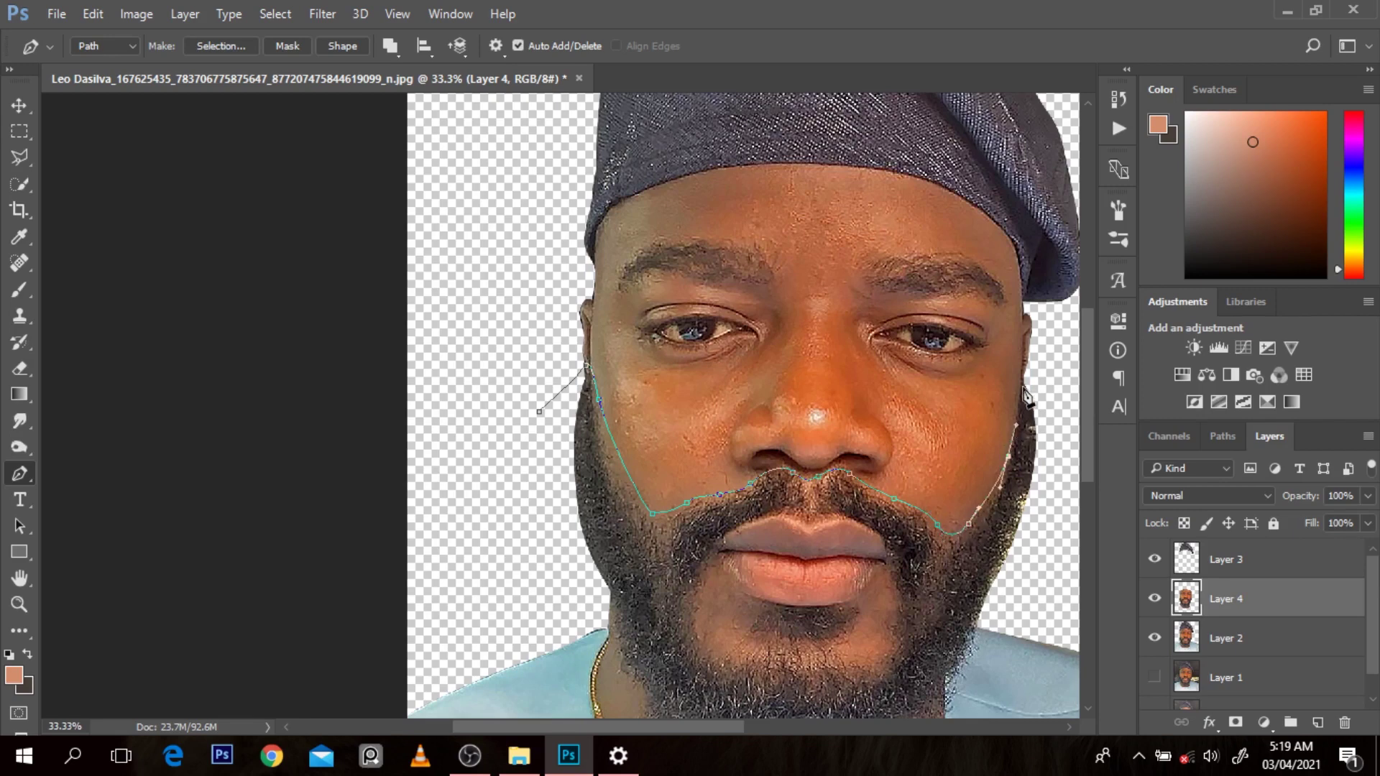
{"action": "left_click", "coordinate": [1023, 383]}
Continue the beard path down outside the jaw and side of the neck to the shirt collar
{"action": "left_click_drag", "start_coordinate": [1058, 477], "coordinate": [1058, 524]}
{"action": "left_click_drag", "start_coordinate": [1087, 442], "coordinate": [1087, 466]}
{"action": "left_click_drag", "start_coordinate": [1050, 502], "coordinate": [1036, 516]}
{"action": "left_click", "coordinate": [984, 532]}
{"action": "left_click", "coordinate": [967, 582]}
{"action": "left_click_drag", "start_coordinate": [936, 645], "coordinate": [930, 659]}
{"action": "left_click_drag", "start_coordinate": [1086, 432], "coordinate": [1087, 453]}
{"action": "left_click_drag", "start_coordinate": [892, 643], "coordinate": [849, 661]}
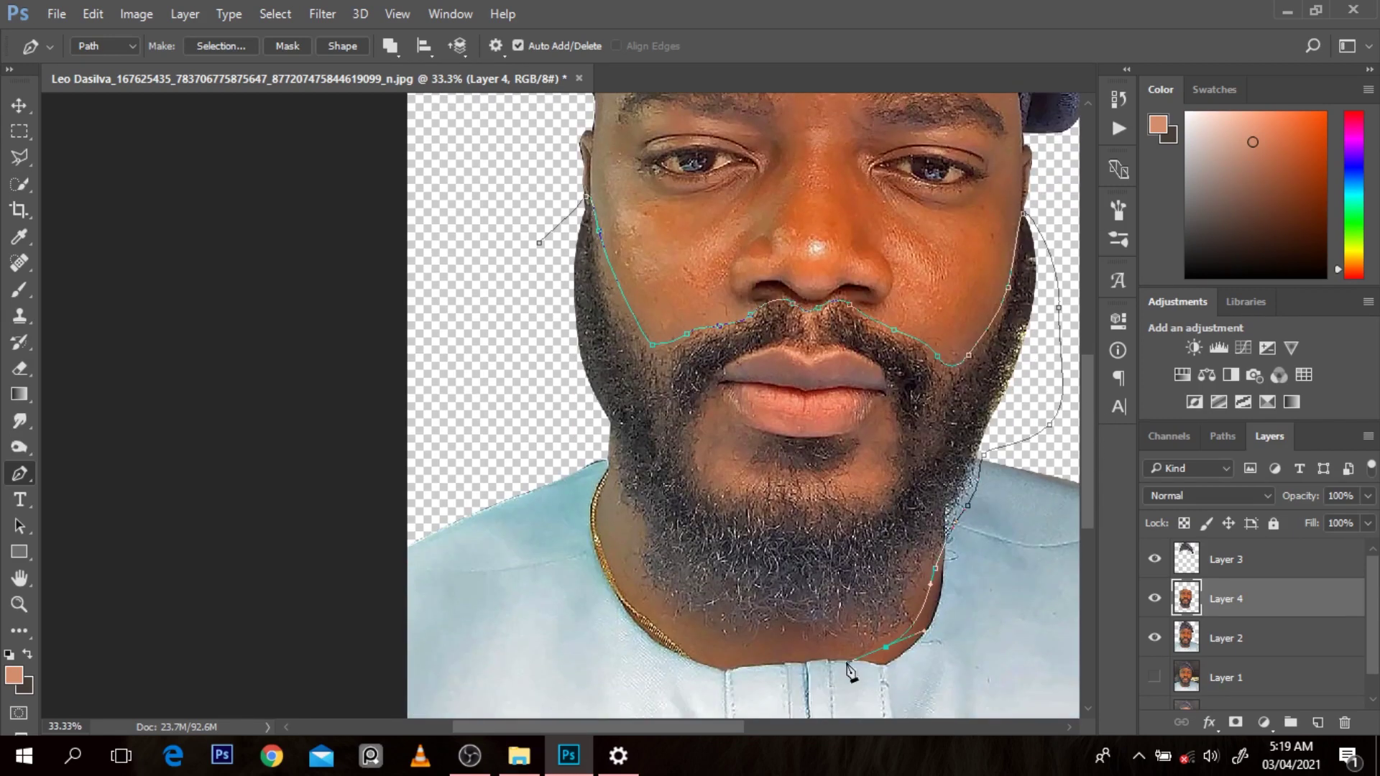
Close the beard path up the remaining side of the neck, convert it to a selection and copy the beard to a new layer
{"action": "left_click_drag", "start_coordinate": [685, 616], "coordinate": [647, 587]}
{"action": "left_click_drag", "start_coordinate": [630, 525], "coordinate": [622, 493]}
{"action": "left_click", "coordinate": [609, 443]}
{"action": "left_click_drag", "start_coordinate": [539, 309], "coordinate": [524, 267]}
{"action": "key", "text": "ctrl+Return"}
{"action": "key", "text": "ctrl+j"}
Rename the new layer as beard
{"action": "double_click", "coordinate": [1226, 599]}
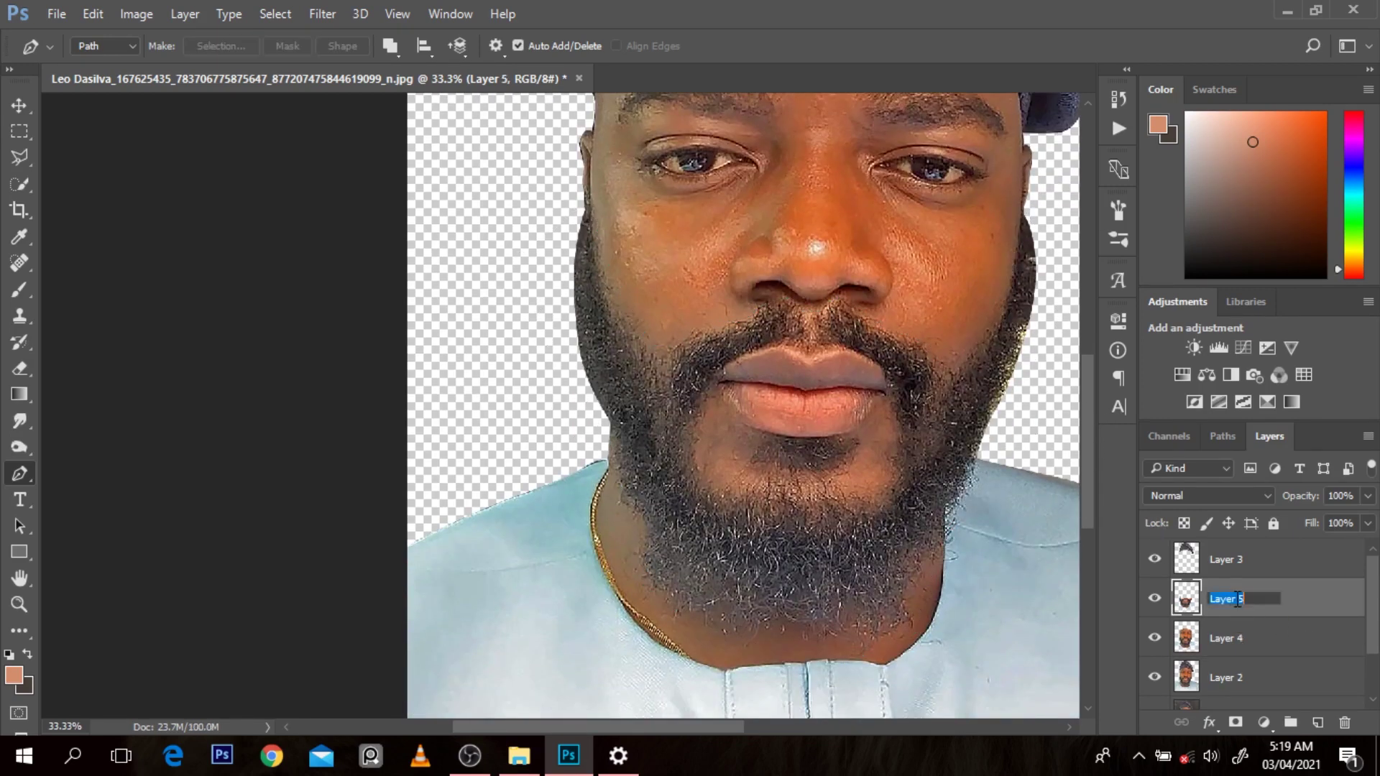
{"action": "type", "text": "beard"}
{"action": "key", "text": "Return"}
Trace a path around the lips and bare chin skin, convert it to a selection and cut that area out of the beard layer
{"action": "left_click", "coordinate": [721, 485]}
{"action": "left_click", "coordinate": [752, 443]}
{"action": "left_click", "coordinate": [780, 436]}
{"action": "left_click", "coordinate": [855, 443]}
{"action": "left_click", "coordinate": [844, 479]}
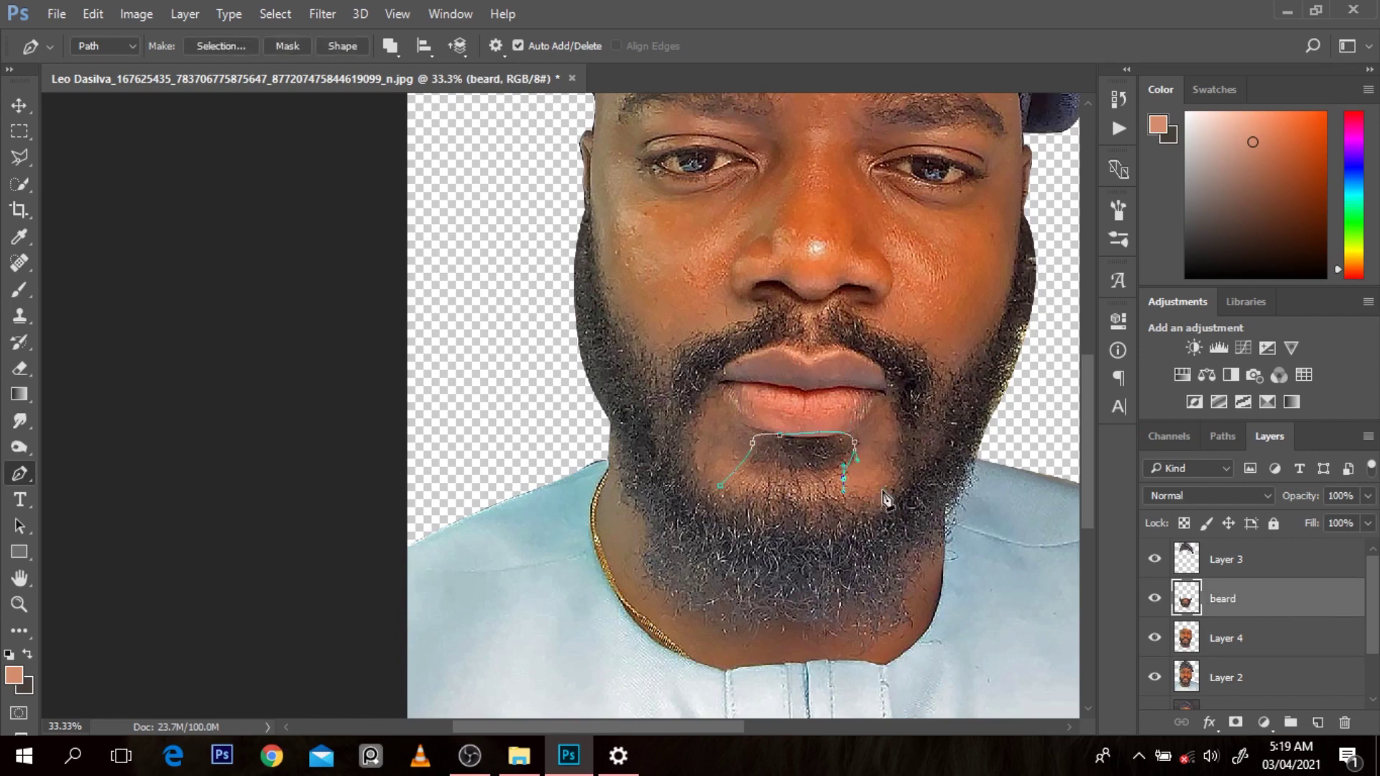
{"action": "left_click_drag", "start_coordinate": [882, 489], "coordinate": [896, 446]}
{"action": "left_click_drag", "start_coordinate": [892, 419], "coordinate": [890, 400]}
{"action": "left_click_drag", "start_coordinate": [848, 350], "coordinate": [795, 336]}
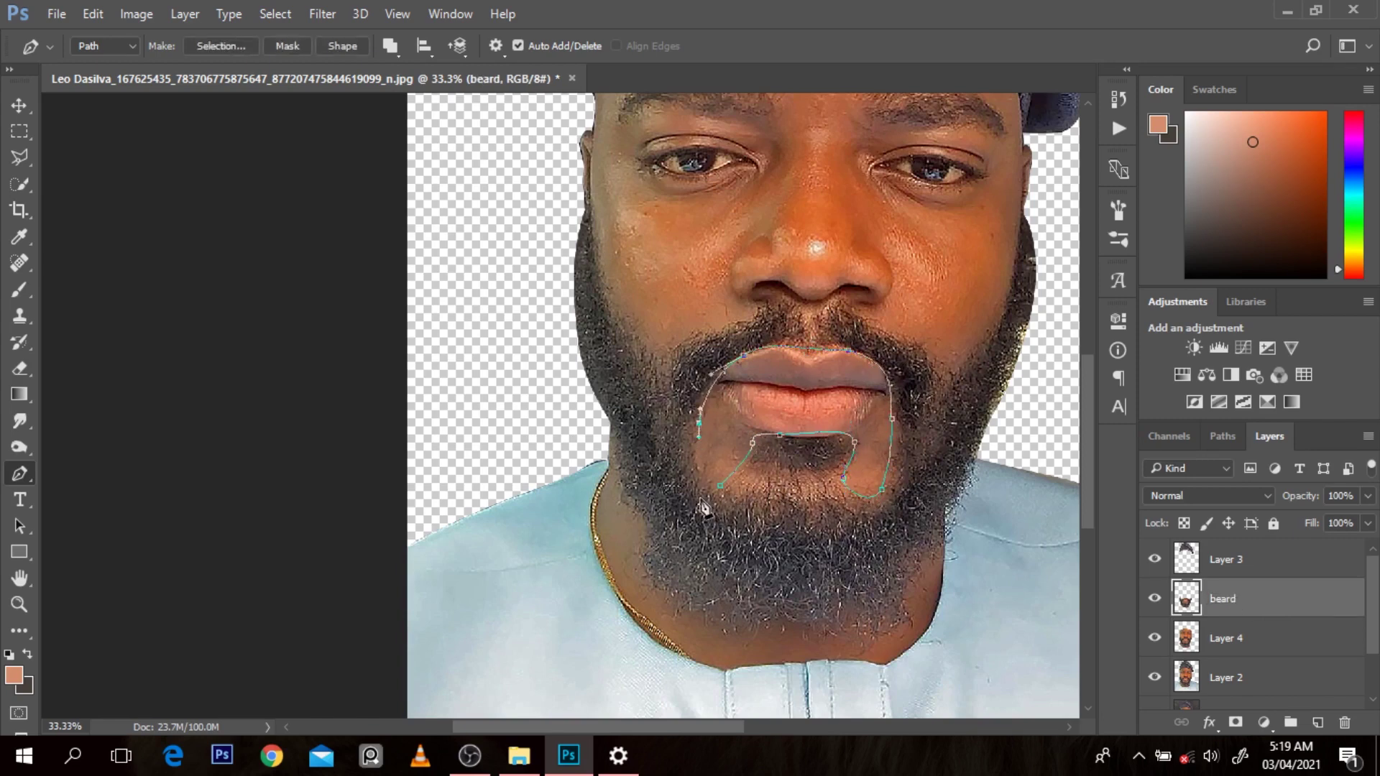
{"action": "left_click", "coordinate": [720, 486]}
{"action": "key", "text": "ctrl+Return"}
Trace the first eyebrow on Layer 4, convert the path to a selection and copy it to a new layer
{"action": "left_click", "coordinate": [1254, 644]}
{"action": "scroll", "coordinate": [572, 324], "scroll_direction": "up", "scroll_amount": 5}
{"action": "left_click", "coordinate": [620, 340]}
{"action": "left_click_drag", "start_coordinate": [656, 330], "coordinate": [647, 294]}
{"action": "key", "text": "ctrl+Return"}
{"action": "key", "text": "ctrl+j"}
Trace the other eyebrow on Layer 4, convert the path to a selection and copy it to its own layer
{"action": "left_click", "coordinate": [1226, 678]}
{"action": "left_click", "coordinate": [862, 304]}
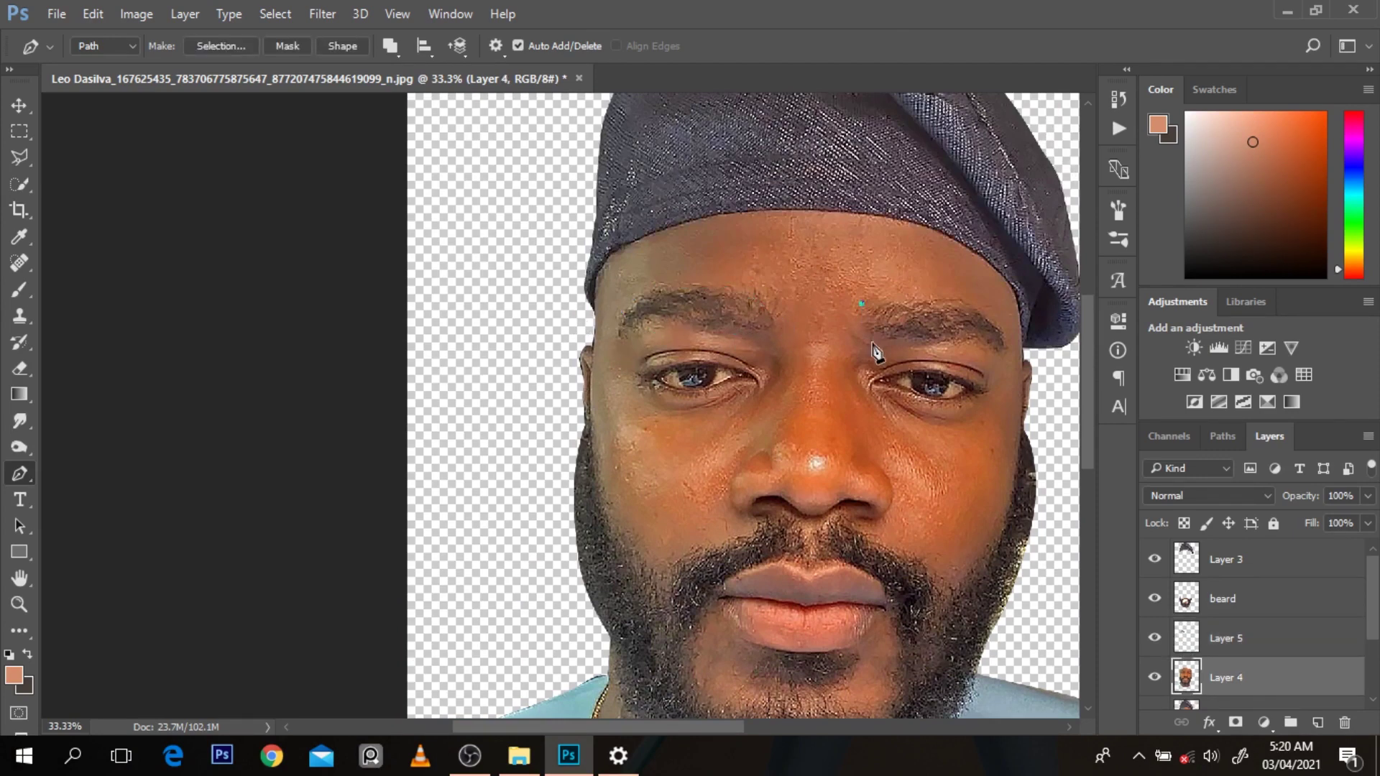
{"action": "left_click_drag", "start_coordinate": [883, 343], "coordinate": [912, 352]}
{"action": "left_click_drag", "start_coordinate": [950, 342], "coordinate": [977, 340]}
{"action": "left_click", "coordinate": [995, 352]}
{"action": "left_click", "coordinate": [862, 304]}
{"action": "key", "text": "ctrl+Return"}
{"action": "key", "text": "ctrl+j"}
Merge the two eyebrow layers, Layer 5 and Layer 6, into one layer
{"action": "key", "text": "ctrl+minus"}
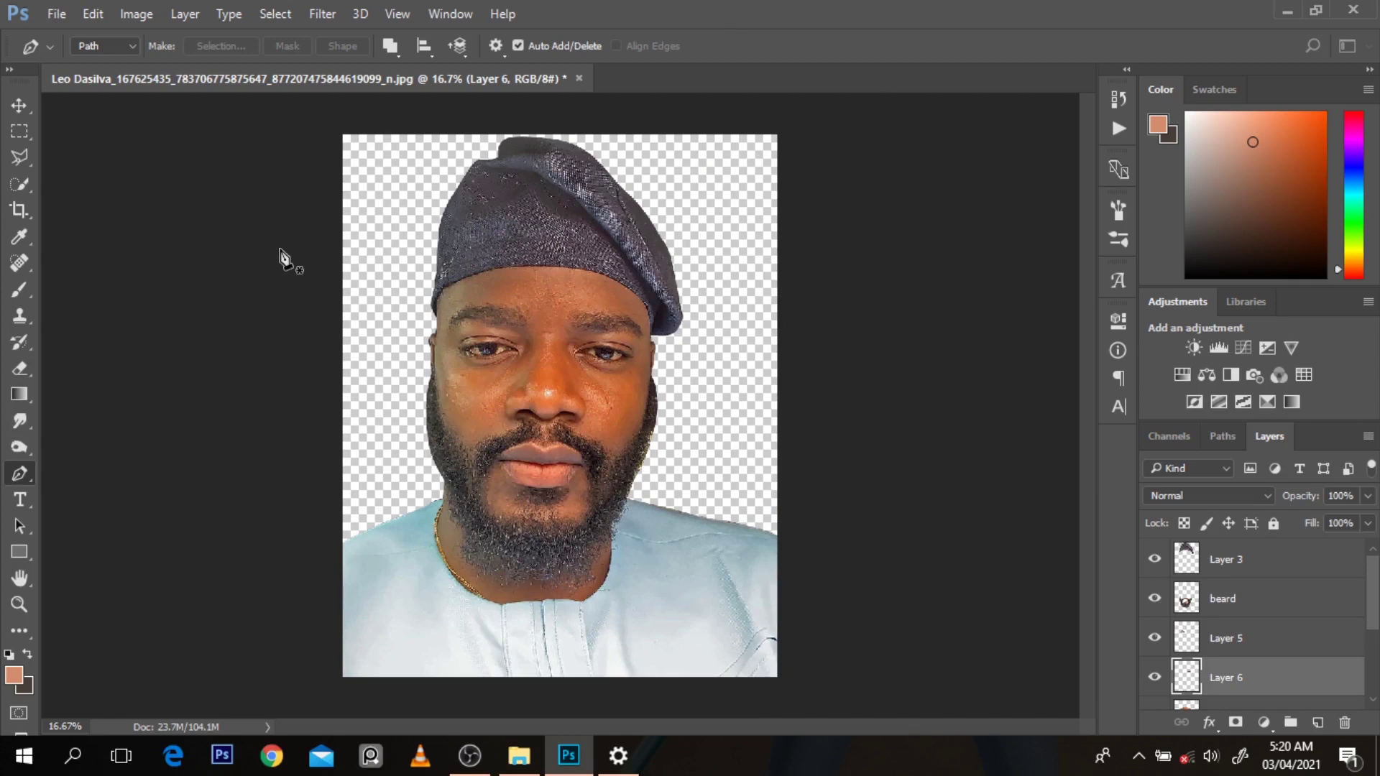
{"action": "left_click", "coordinate": [535, 395], "text": "ctrl"}
{"action": "key", "text": "v"}
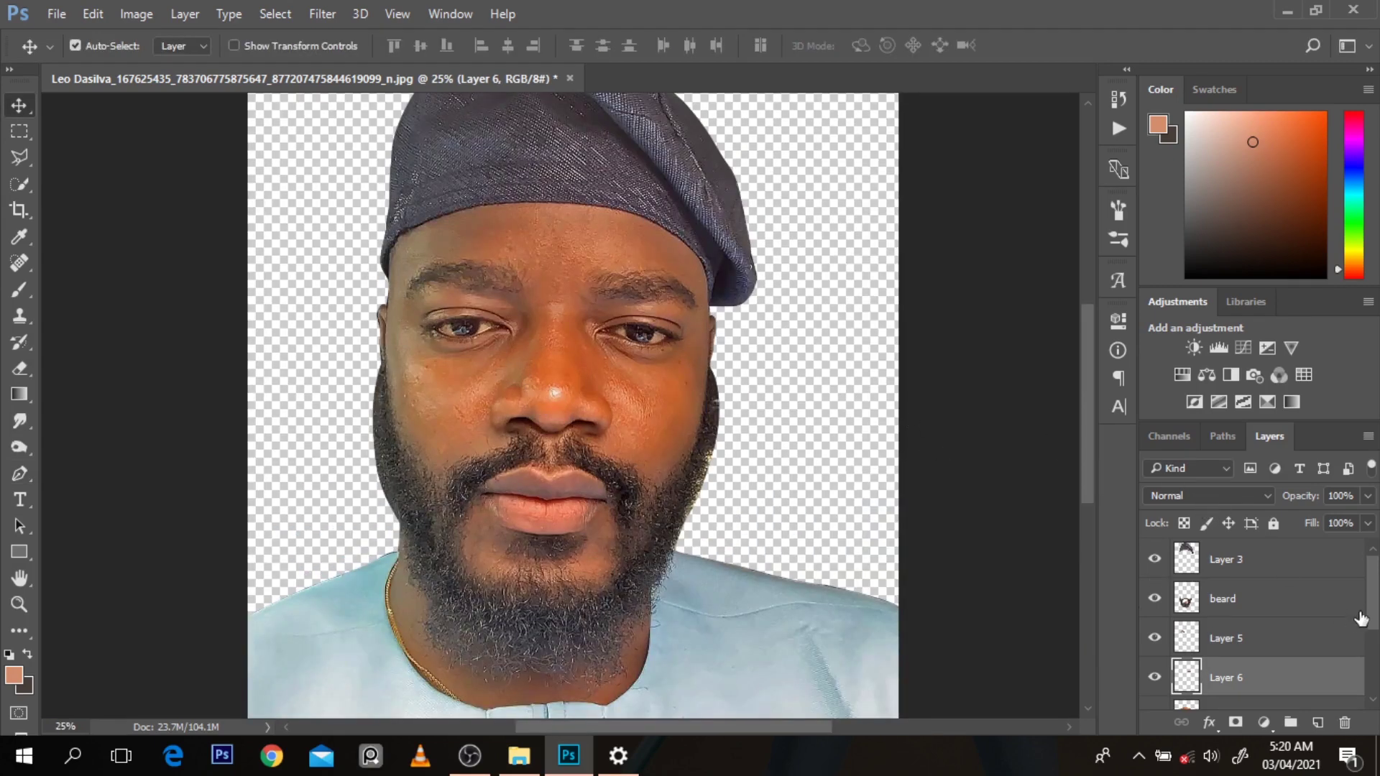
{"action": "scroll", "coordinate": [1369, 613], "scroll_direction": "down", "scroll_amount": 2}
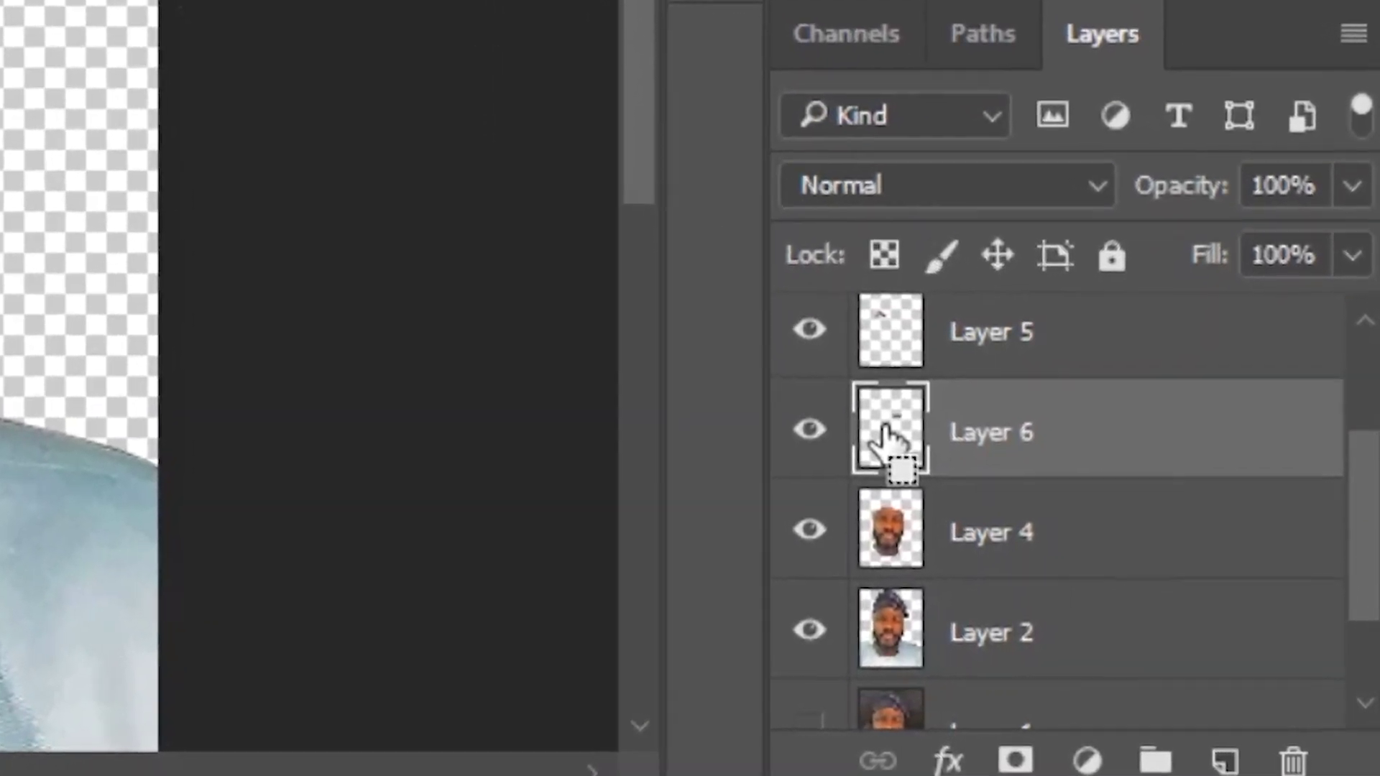
{"action": "left_click", "coordinate": [971, 333], "text": "ctrl"}
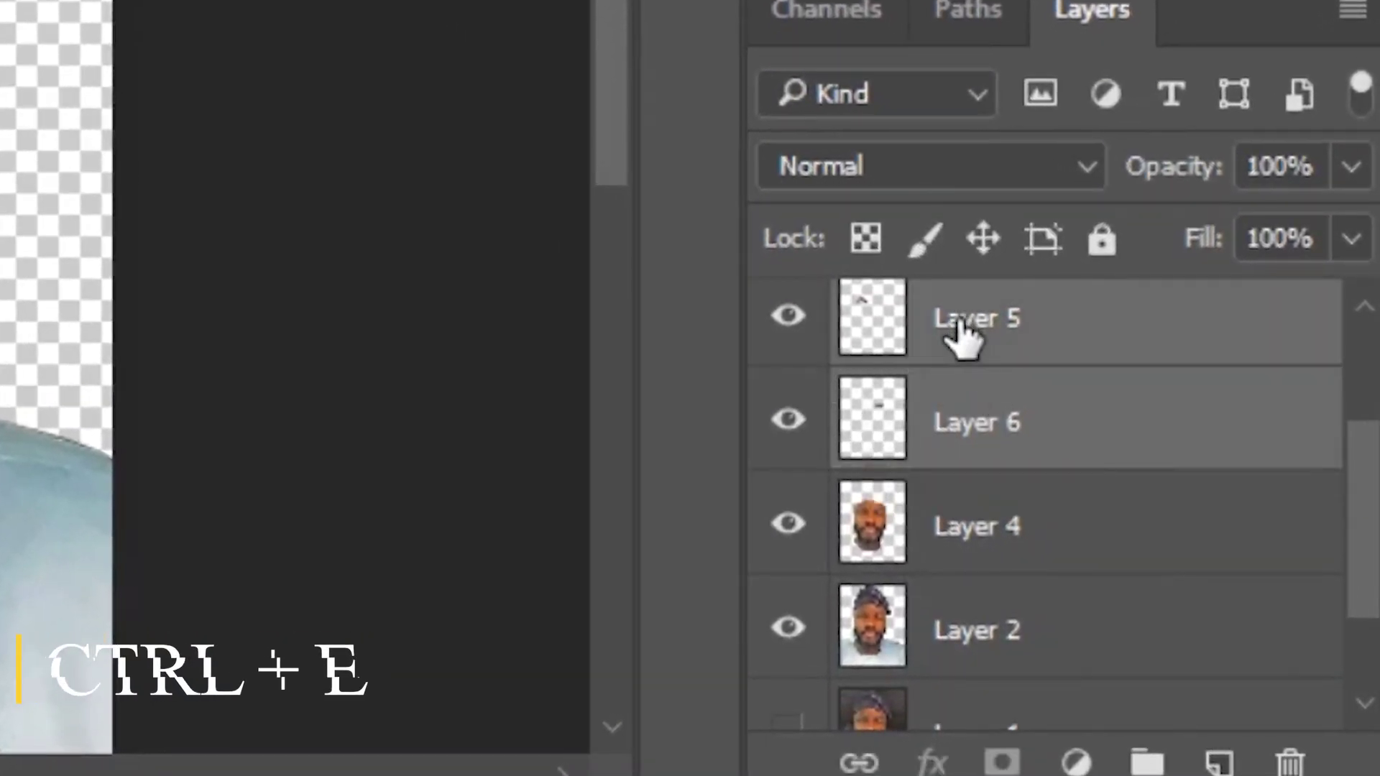
{"action": "key", "text": "ctrl+e"}
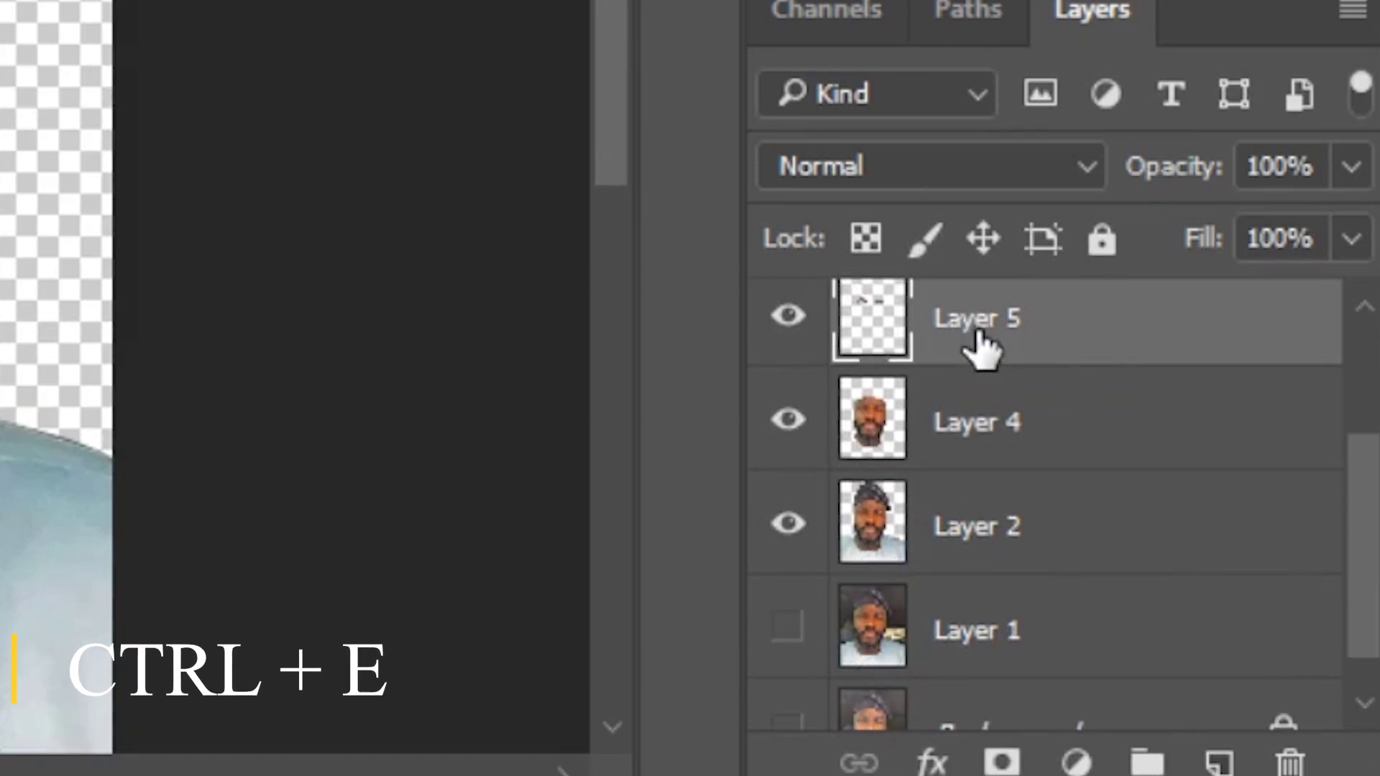
Rename the merged eyebrow layer as eye brow
{"action": "double_click", "coordinate": [980, 336]}
{"action": "type", "text": "eye"}
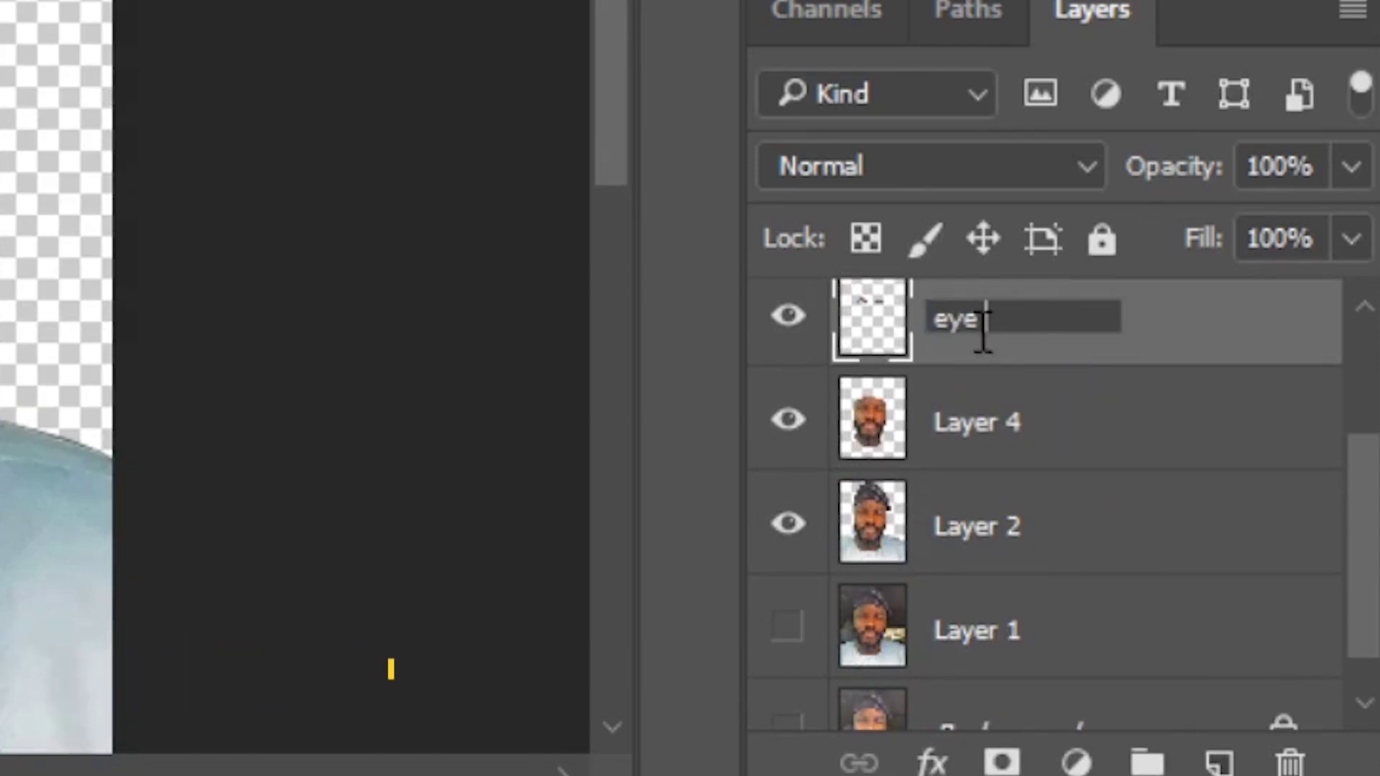
{"action": "type", "text": " brow"}
{"action": "key", "text": "Return"}
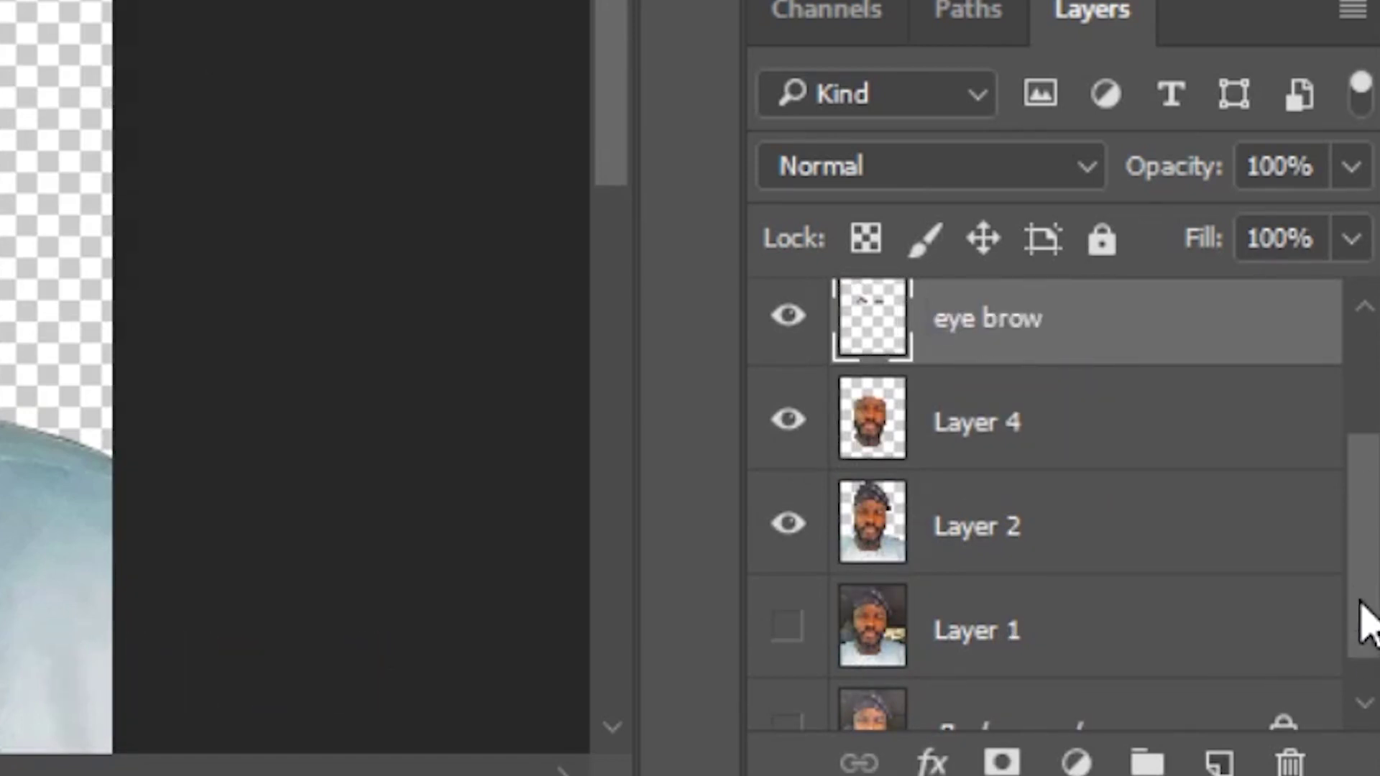
Rename Layer 3 as cap
{"action": "left_click_drag", "start_coordinate": [1370, 568], "coordinate": [1373, 385]}
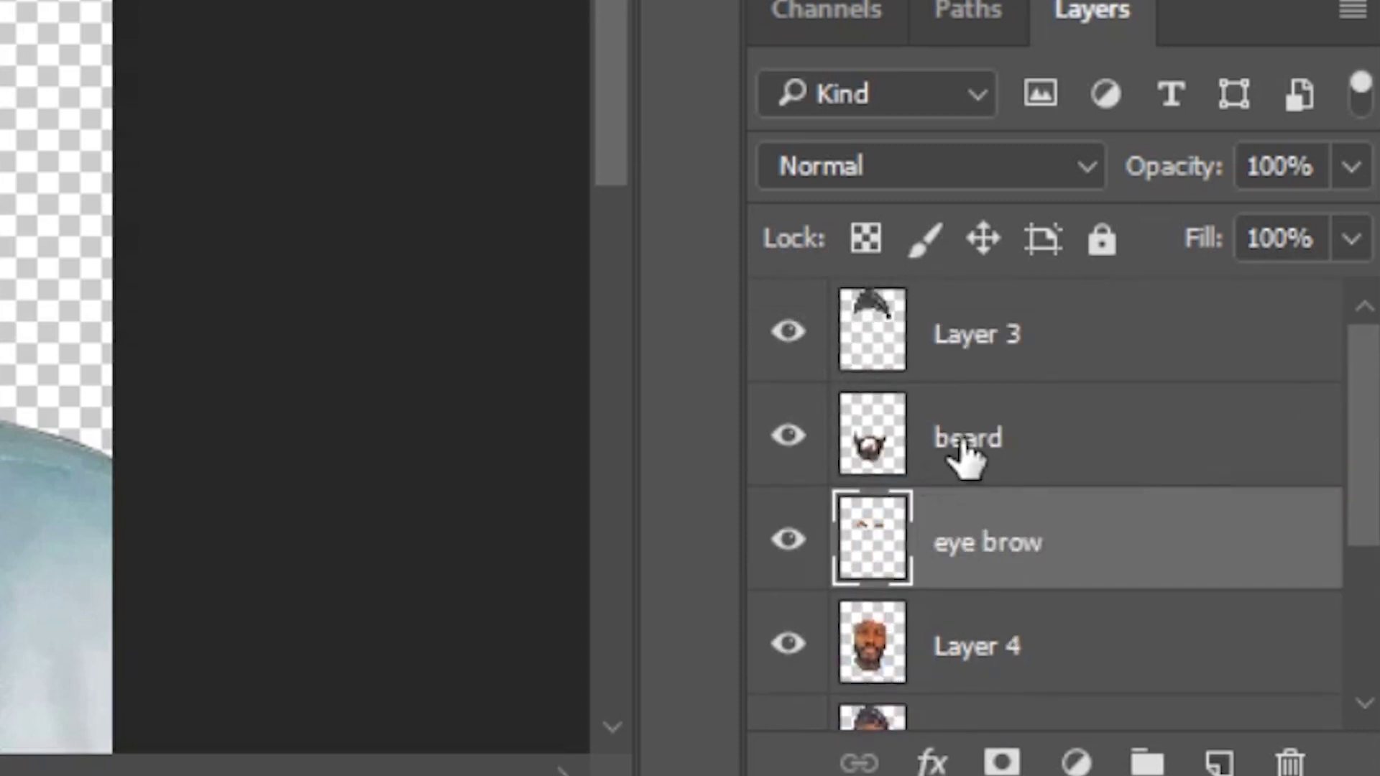
{"action": "double_click", "coordinate": [991, 327]}
{"action": "type", "text": "cap"}
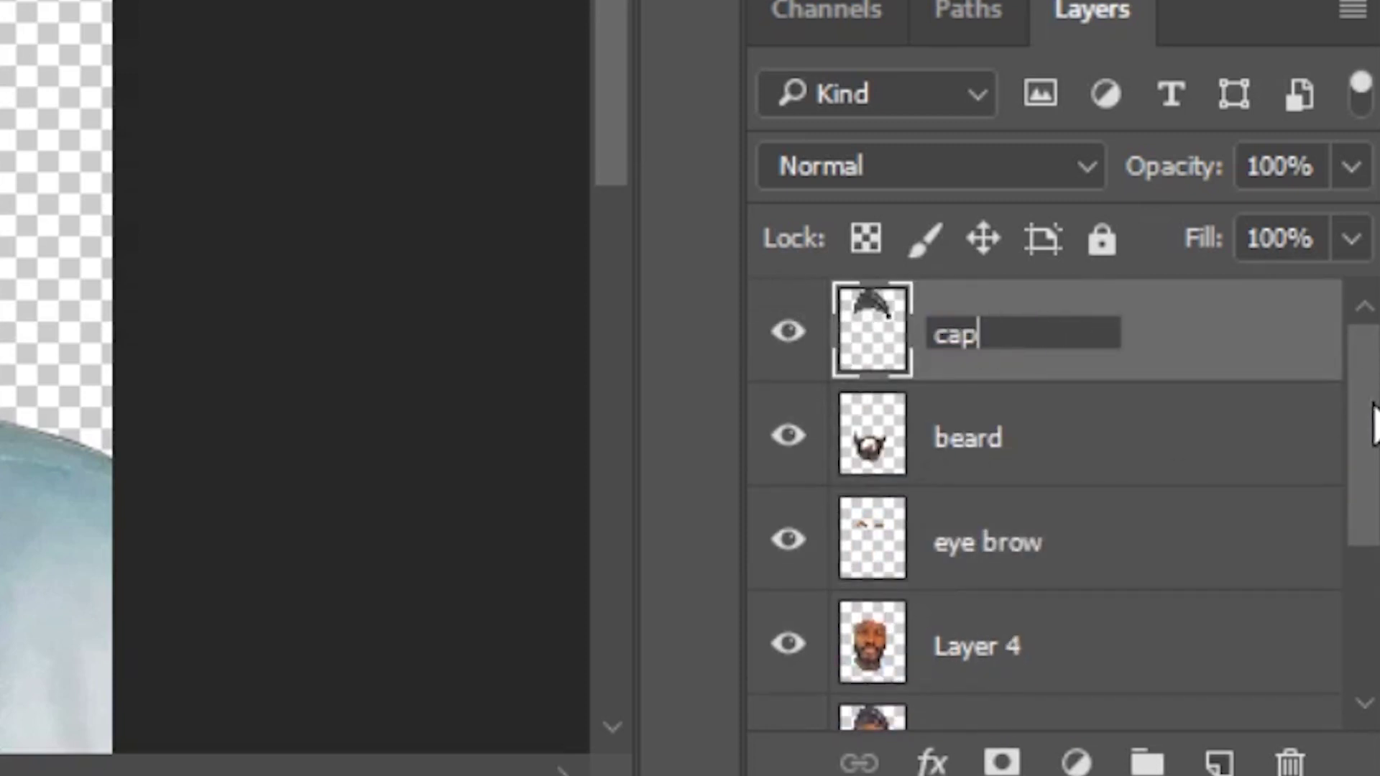
{"action": "key", "text": "Return"}
Duplicate Layer 2 and delete the areas covered by Layer 4 and the cap layer from the copy
{"action": "left_click_drag", "start_coordinate": [1370, 410], "coordinate": [1364, 573]}
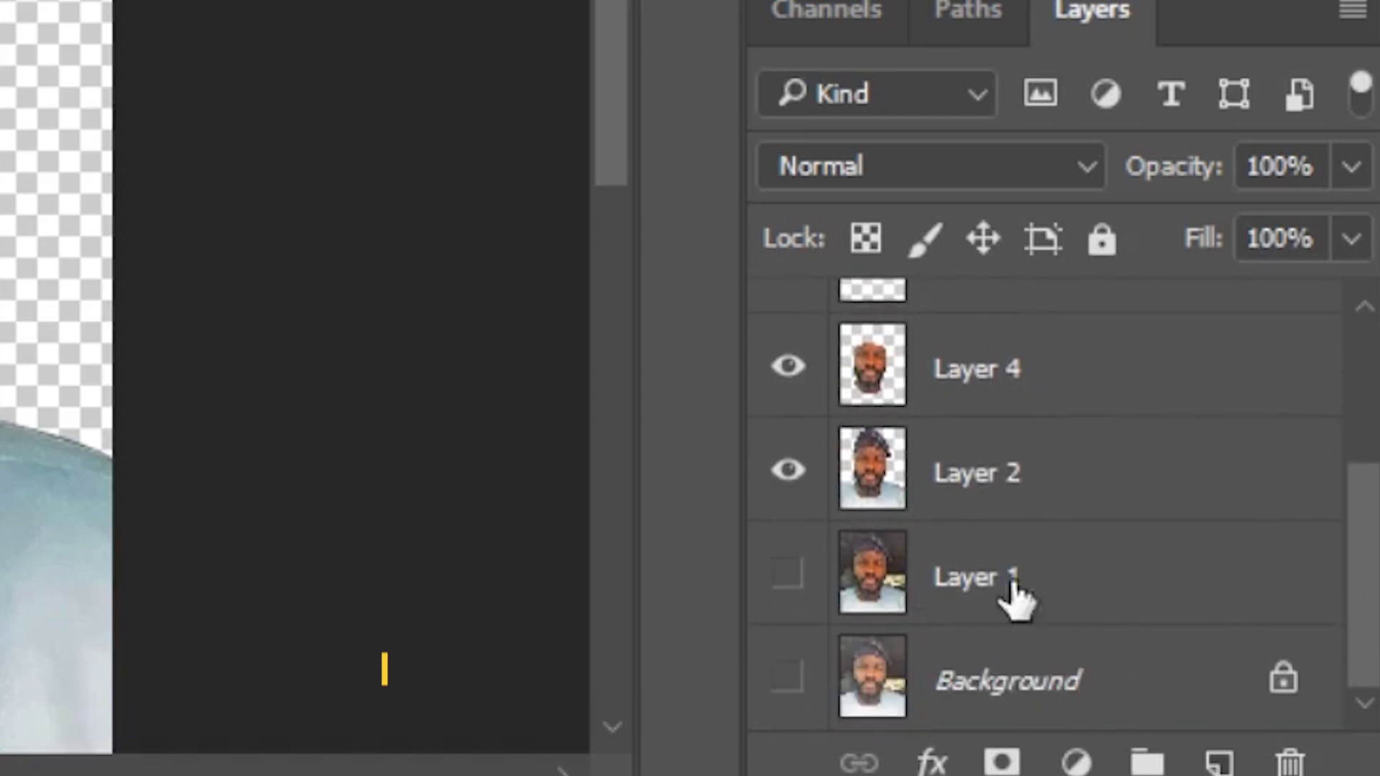
{"action": "left_click", "coordinate": [1024, 490]}
{"action": "key", "text": "ctrl+j"}
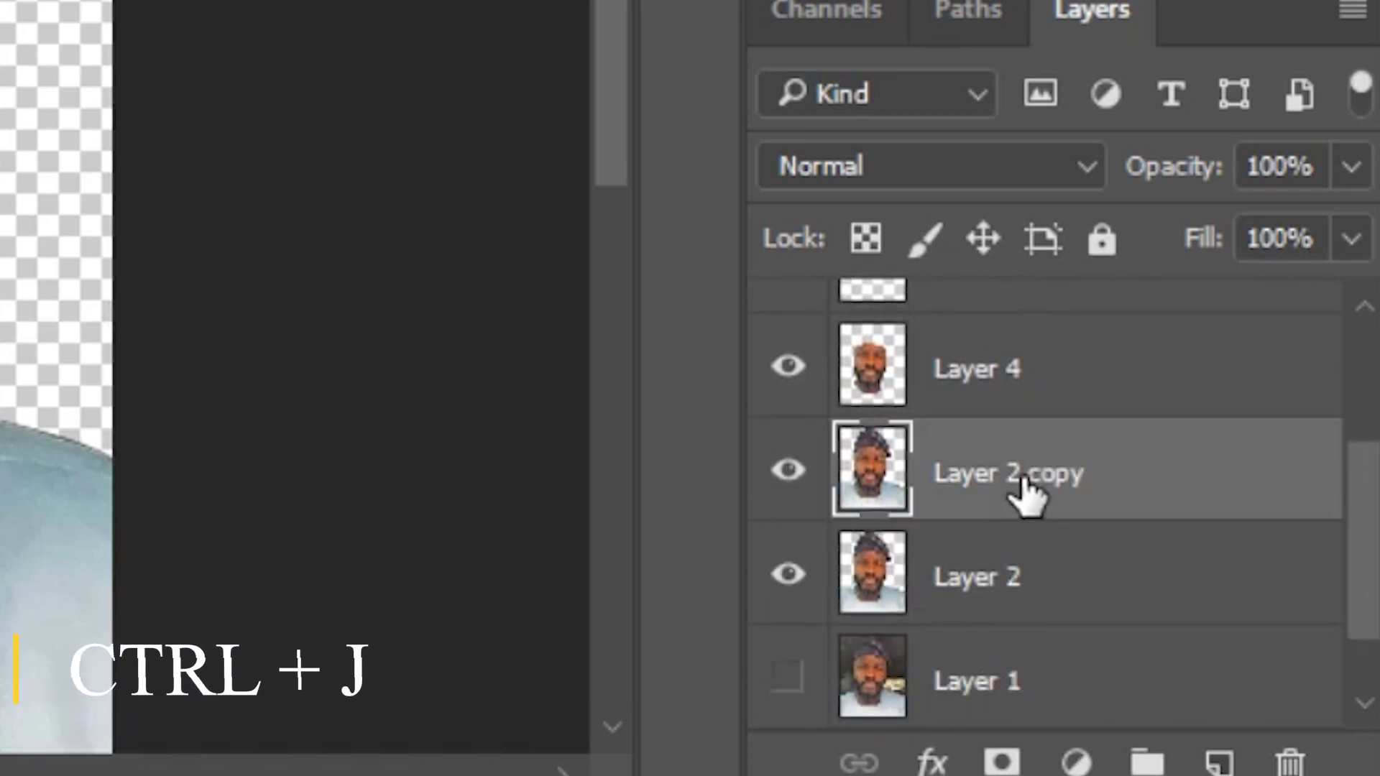
{"action": "left_click", "coordinate": [888, 388], "text": "ctrl"}
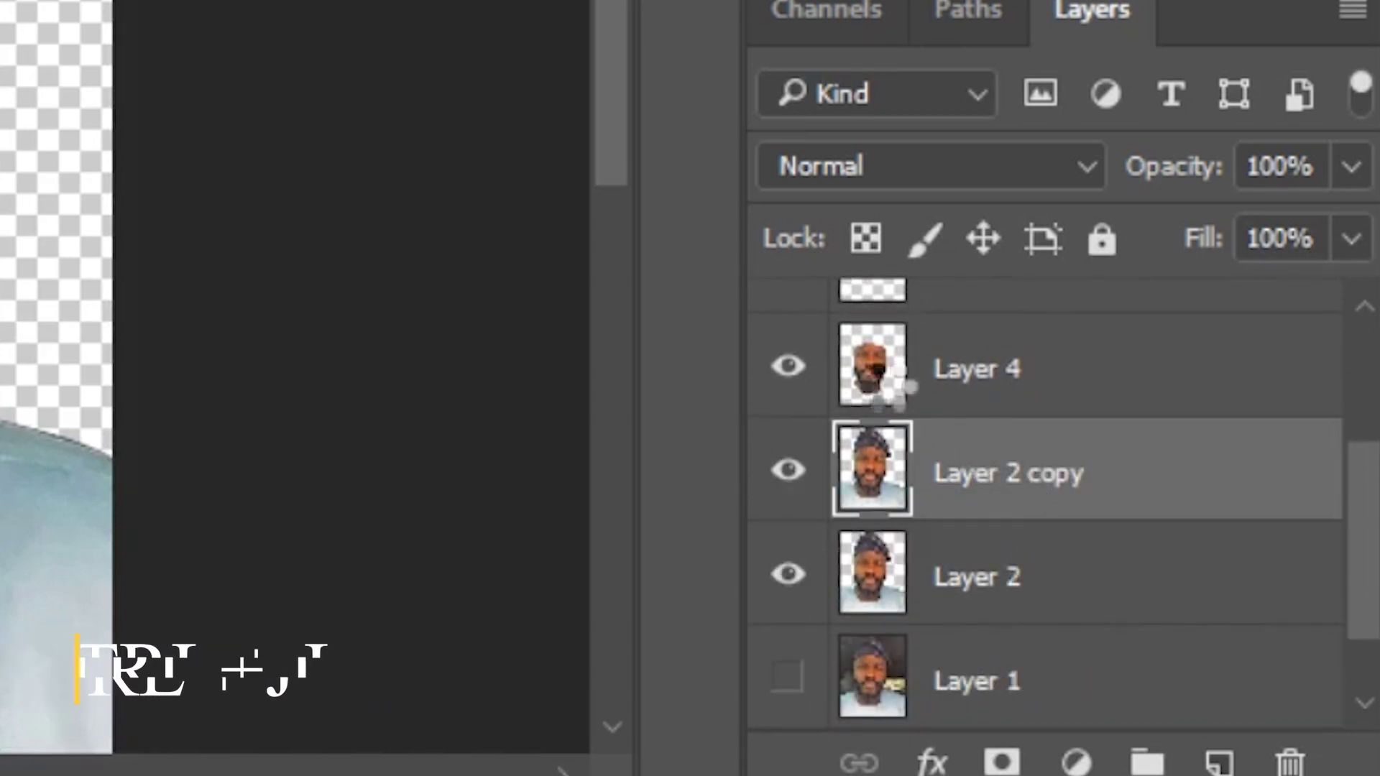
{"action": "key", "text": "Delete"}
{"action": "scroll", "coordinate": [1315, 550], "scroll_direction": "up", "scroll_amount": 3}
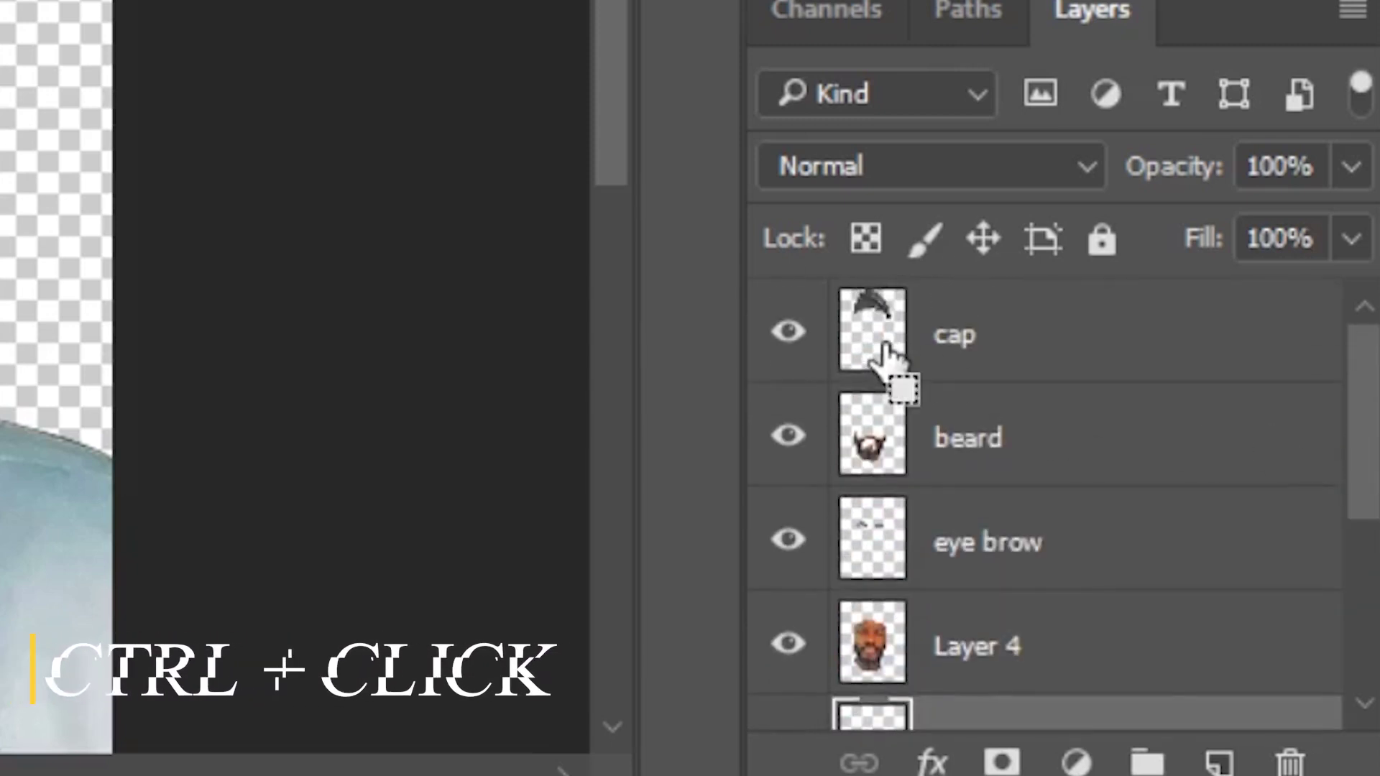
Rename Layer 2 copy as shirt
{"action": "left_click_drag", "start_coordinate": [1376, 424], "coordinate": [1377, 460]}
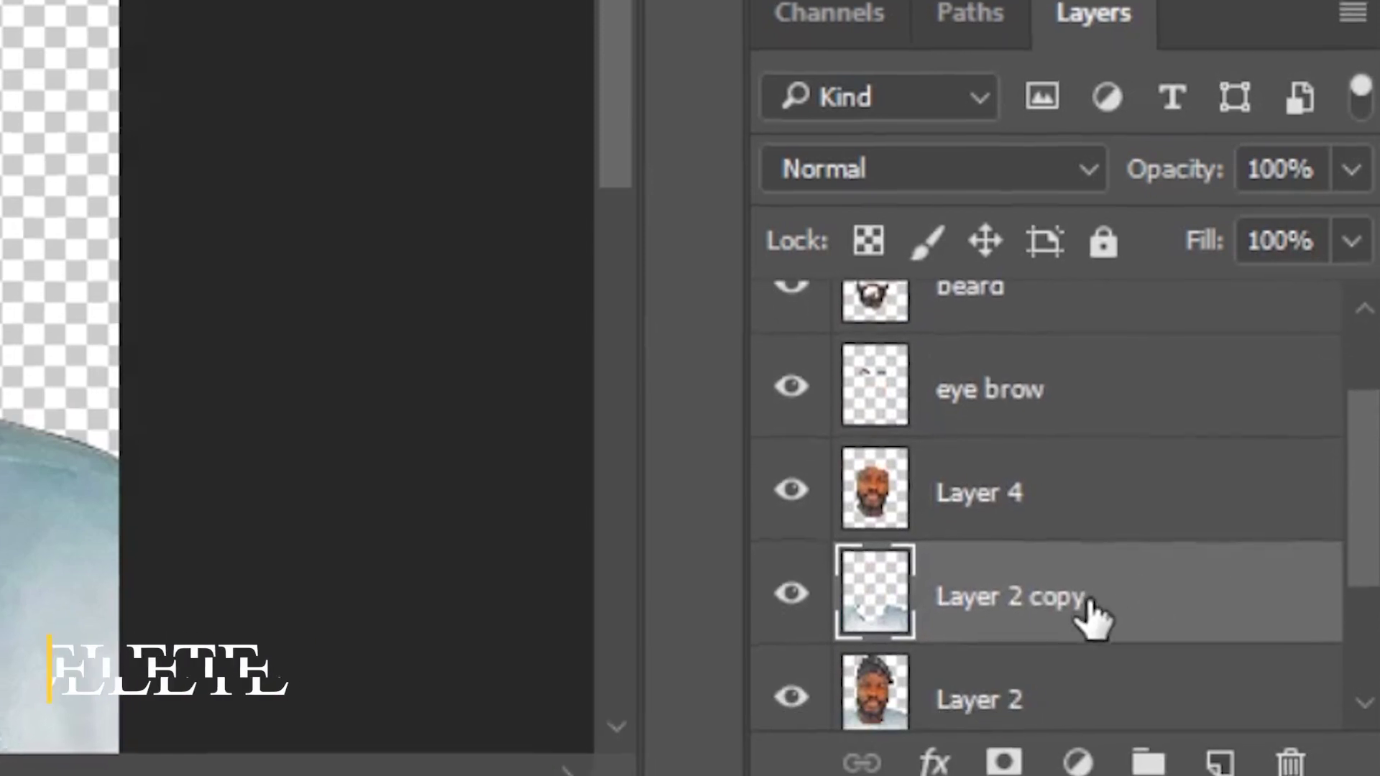
{"action": "double_click", "coordinate": [1093, 672]}
{"action": "type", "text": "shirt"}
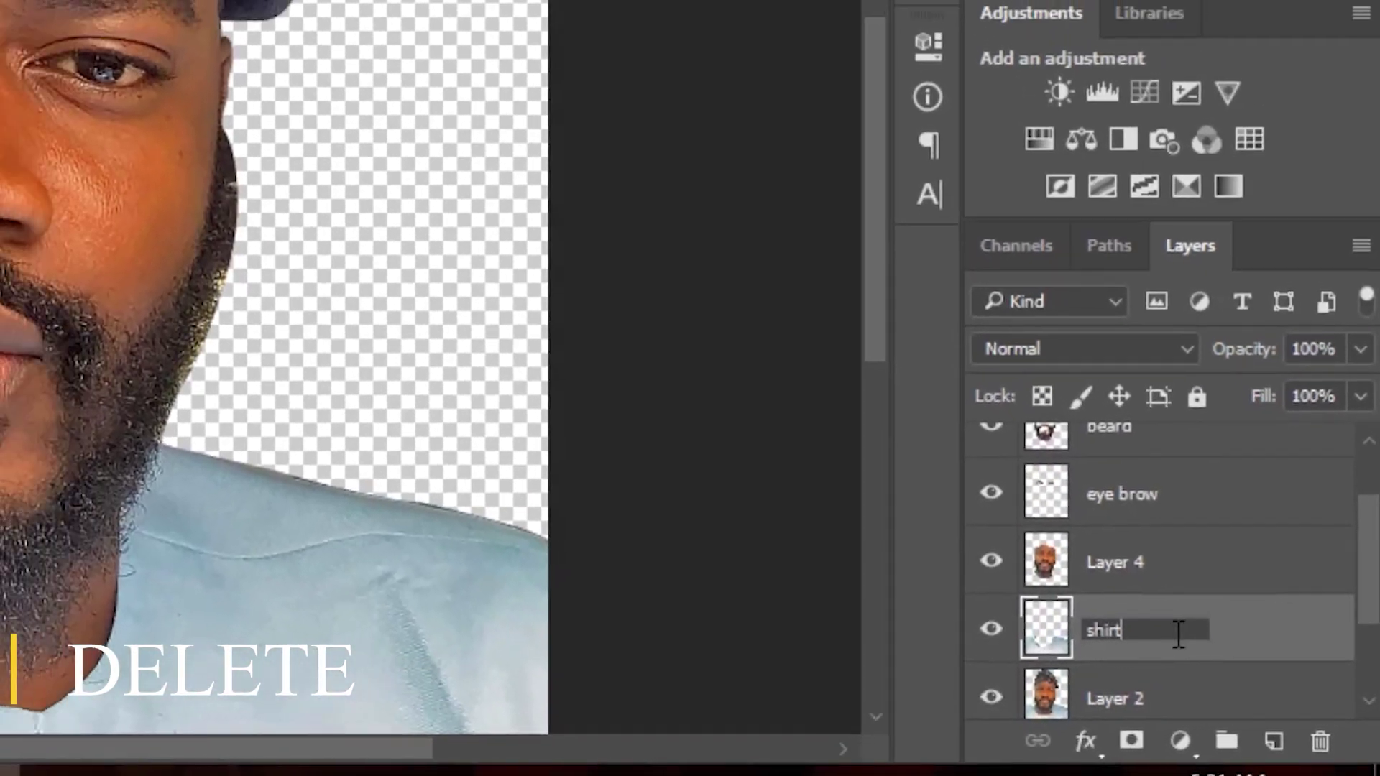
{"action": "key", "text": "Return"}
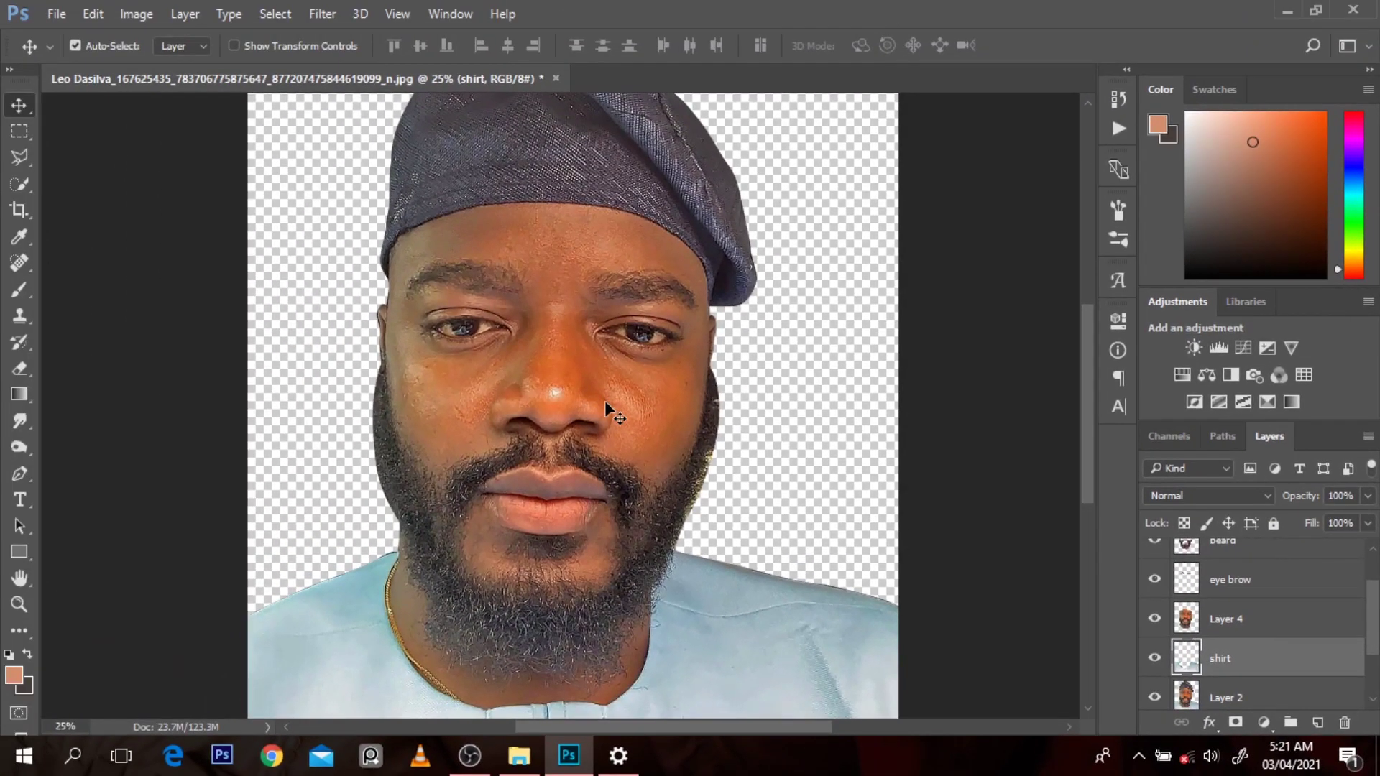
Select Layer 4, the face layer, and set up the Smudge tool with a 125 px brush
{"action": "left_click", "coordinate": [564, 379]}
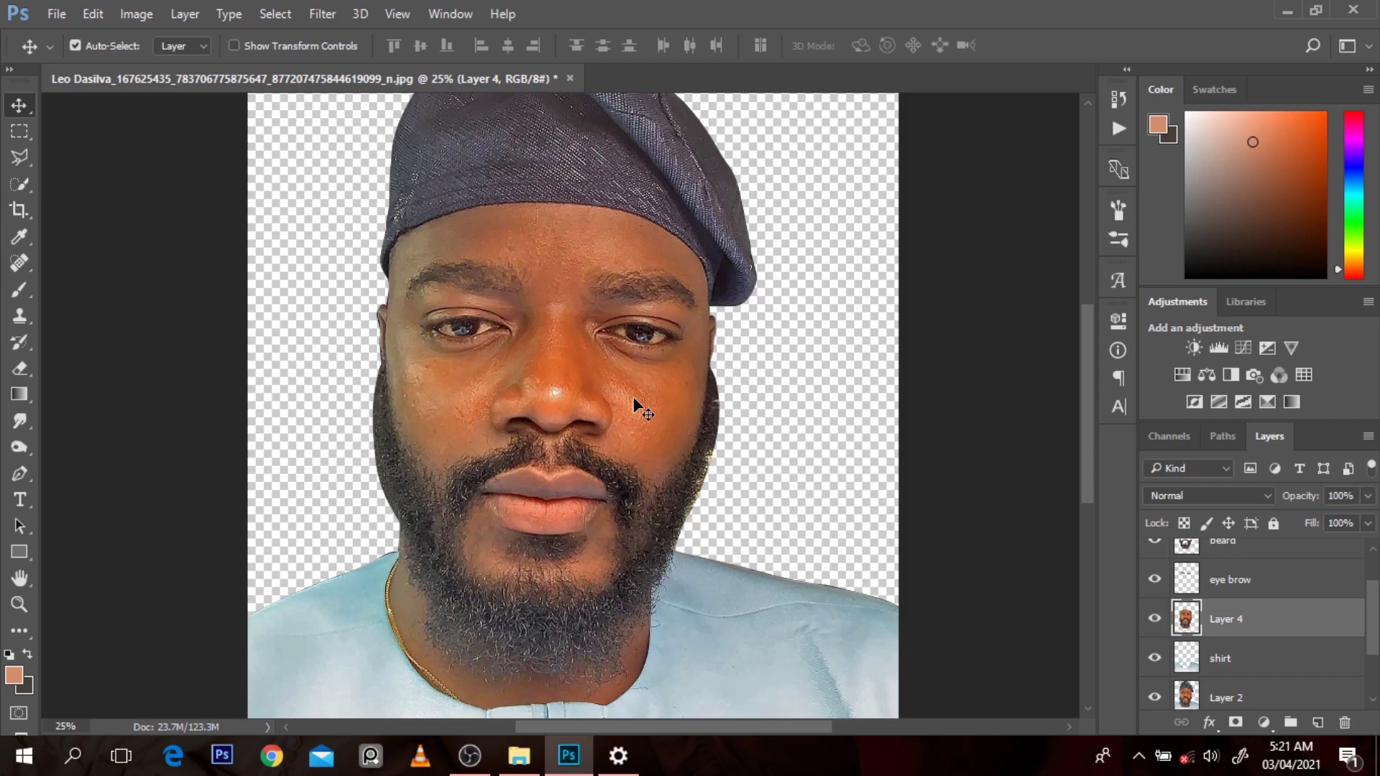
{"action": "left_click", "coordinate": [589, 381], "text": "ctrl"}
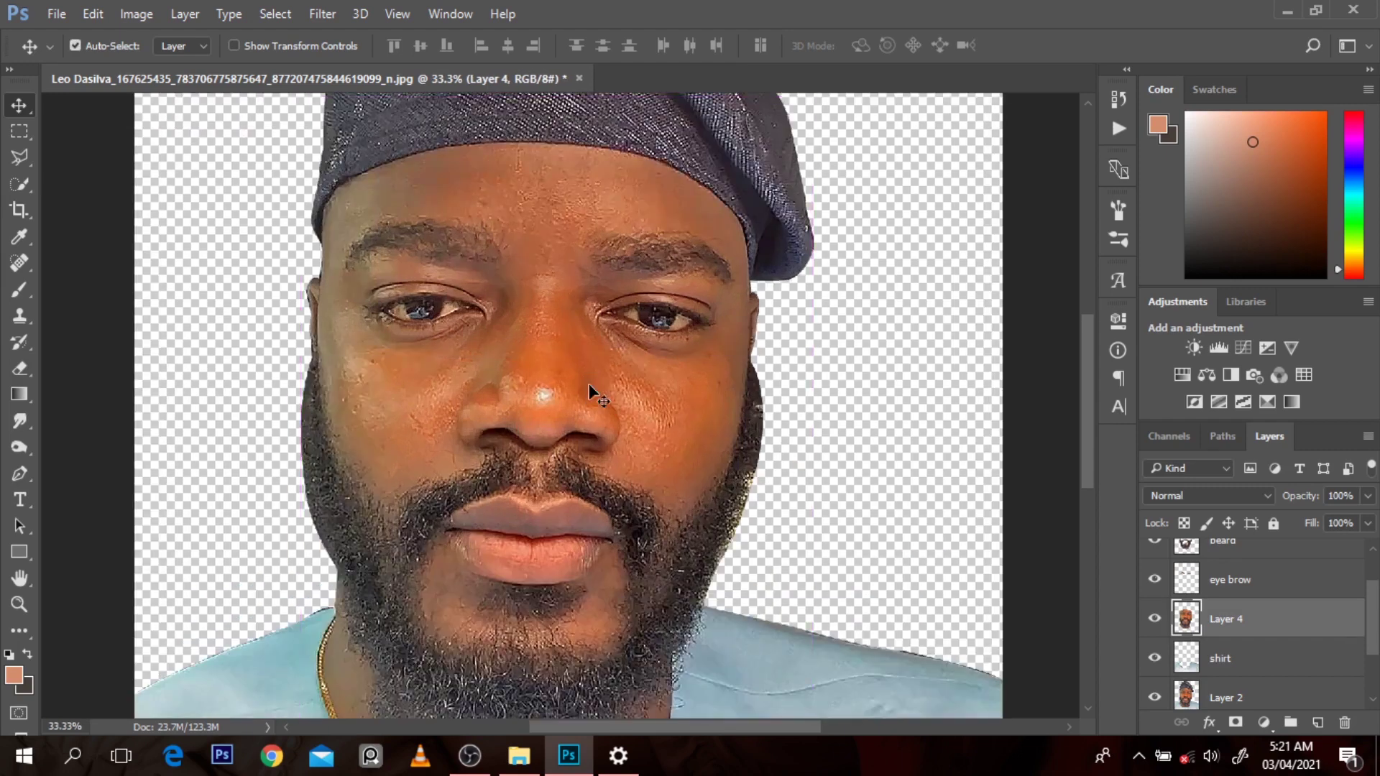
{"action": "left_click", "coordinate": [589, 380], "text": "ctrl"}
{"action": "key", "text": "r"}
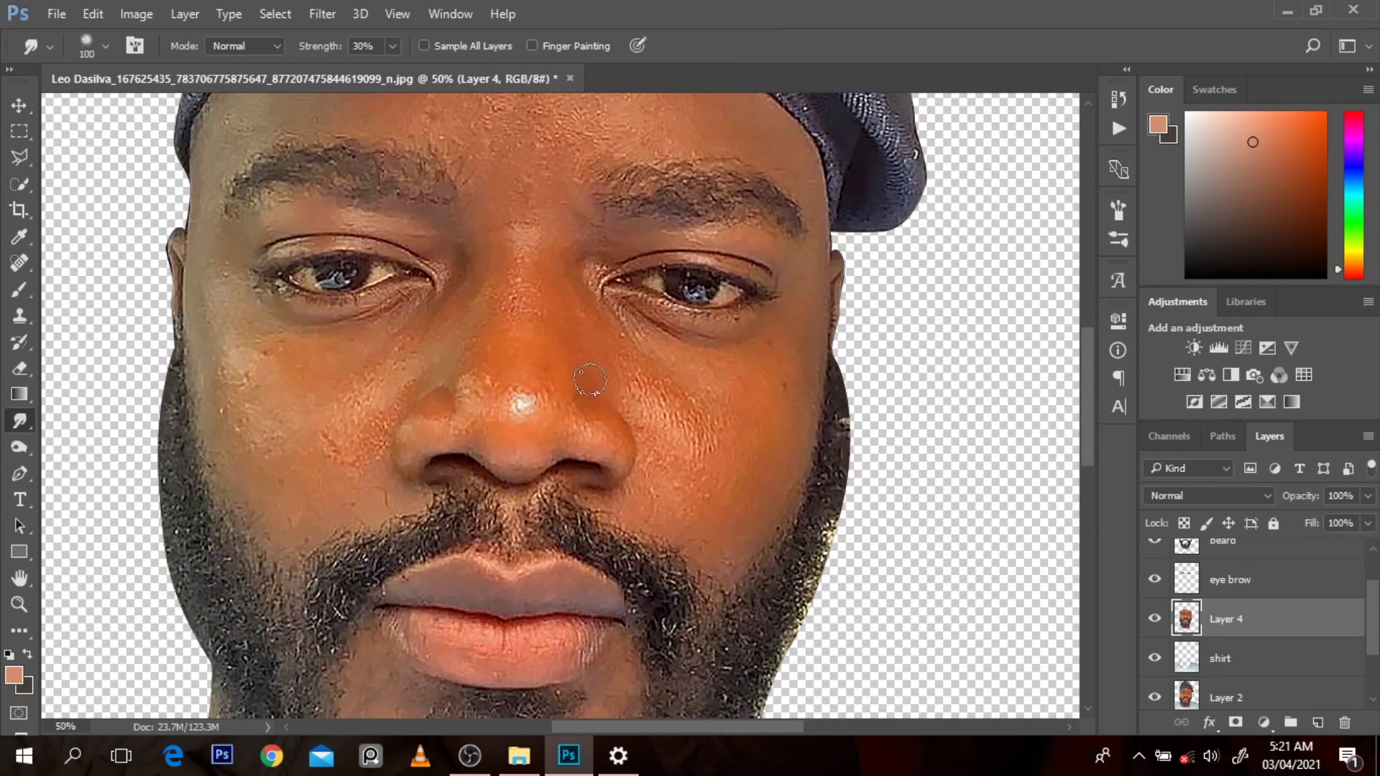
{"action": "key", "text": "bracketright"}
{"action": "key", "text": "bracketright"}
{"action": "key", "text": "bracketright"}
{"action": "key", "text": "bracketright"}
{"action": "key", "text": "bracketright"}
{"action": "key", "text": "bracketright"}
{"action": "key", "text": "bracketright"}
{"action": "key", "text": "bracketright"}
{"action": "key", "text": "bracketright"}
{"action": "key", "text": "bracketright"}
{"action": "key", "text": "bracketright"}
{"action": "key", "text": "bracketright"}
{"action": "key", "text": "bracketright"}
{"action": "key", "text": "bracketright"}
{"action": "key", "text": "bracketright"}
{"action": "key", "text": "bracketright"}
{"action": "key", "text": "bracketright"}
{"action": "key", "text": "bracketright"}
{"action": "key", "text": "bracketright"}
{"action": "key", "text": "bracketright"}
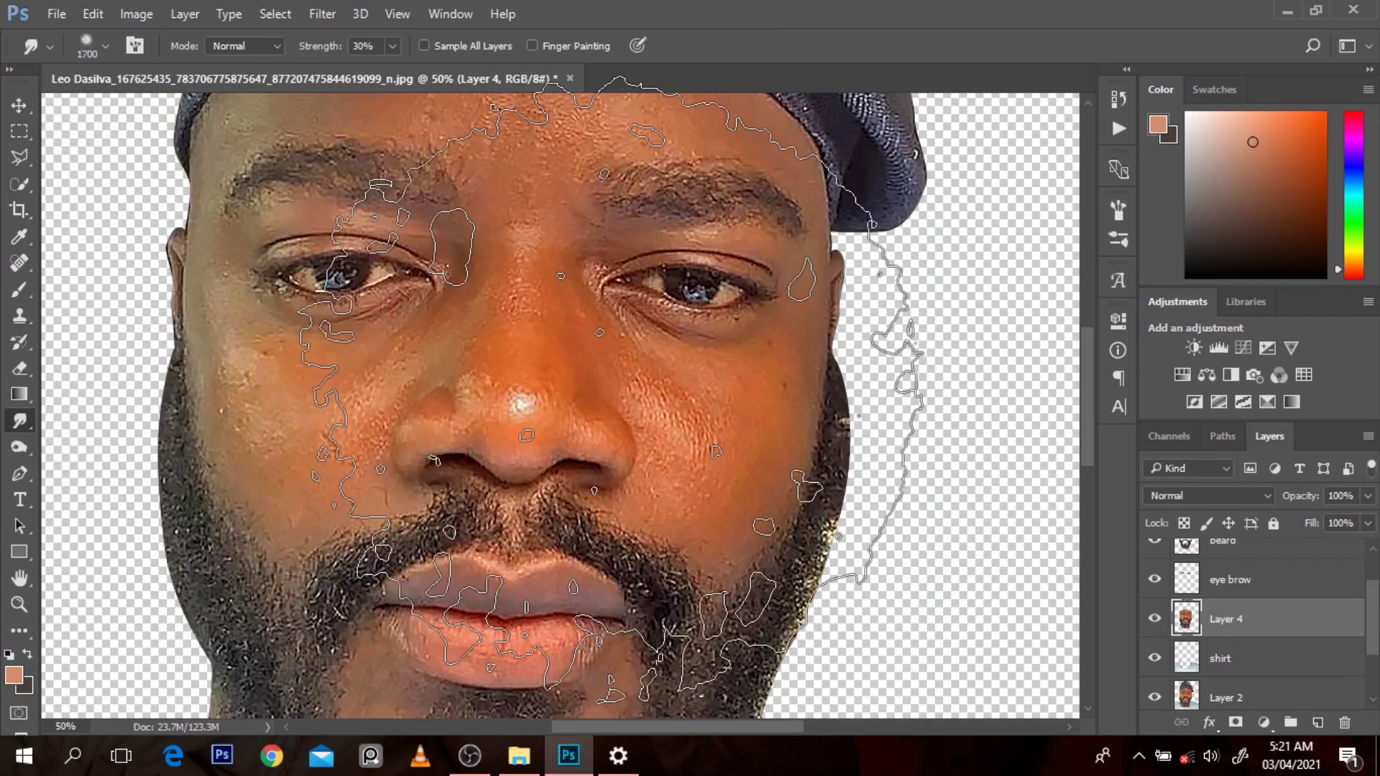
{"action": "key", "text": "bracketleft"}
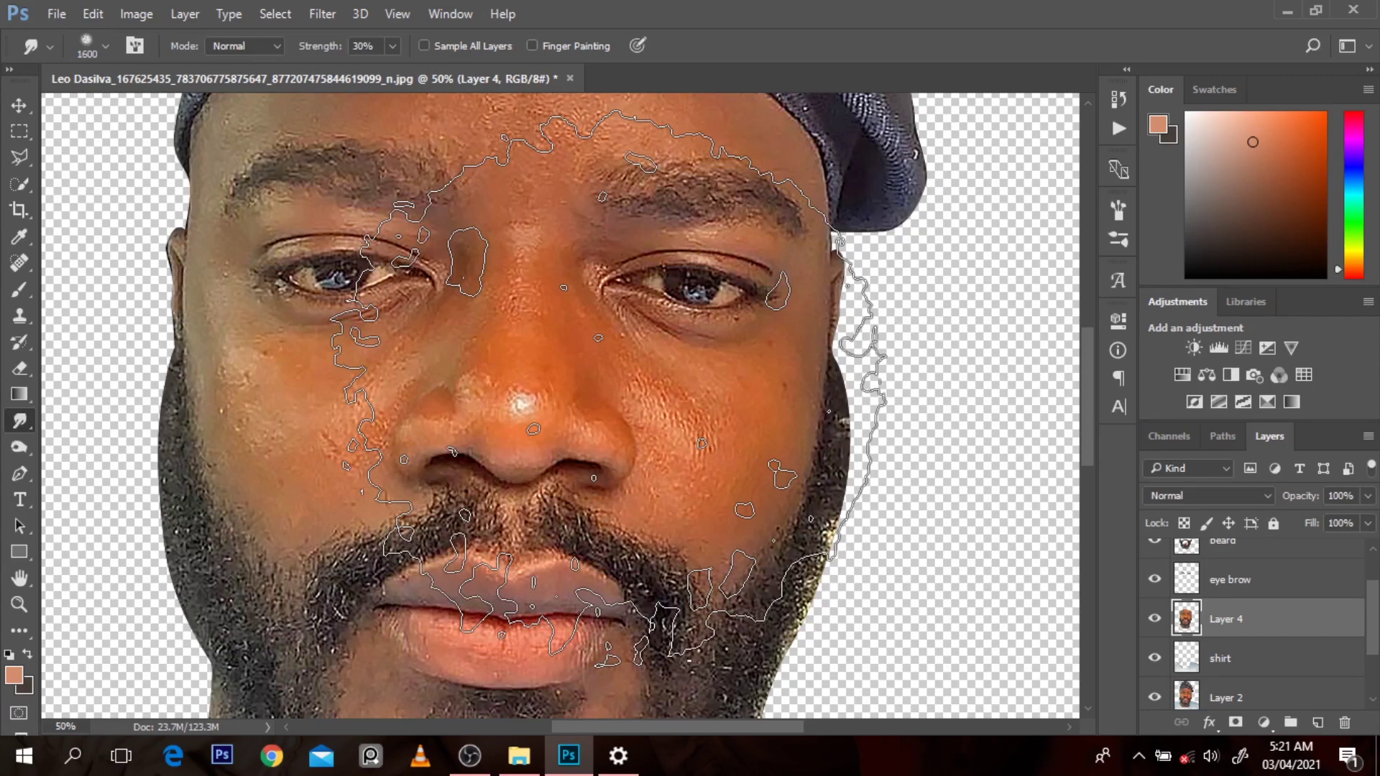
{"action": "key", "text": "bracketleft"}
{"action": "key", "text": "bracketleft"}
{"action": "key", "text": "bracketleft"}
{"action": "key", "text": "bracketleft"}
{"action": "key", "text": "bracketleft"}
{"action": "key", "text": "bracketleft"}
{"action": "key", "text": "bracketleft"}
{"action": "key", "text": "bracketleft"}
{"action": "key", "text": "bracketleft"}
{"action": "key", "text": "bracketleft"}
{"action": "key", "text": "bracketleft"}
{"action": "key", "text": "bracketleft"}
{"action": "key", "text": "bracketleft"}
{"action": "key", "text": "bracketleft"}
{"action": "key", "text": "bracketleft"}
{"action": "key", "text": "bracketleft"}
{"action": "key", "text": "bracketleft"}
{"action": "key", "text": "bracketleft"}
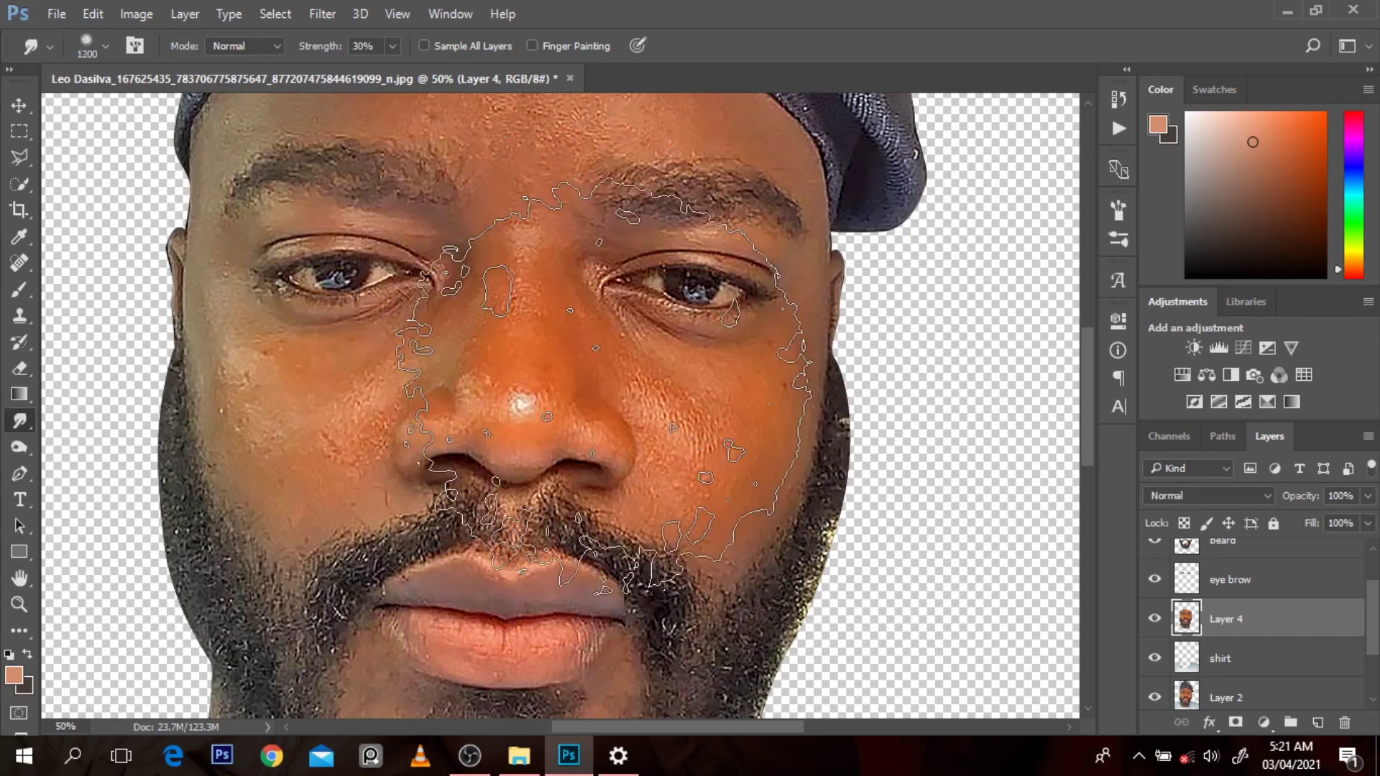
{"action": "key", "text": "bracketright"}
{"action": "key", "text": "bracketright"}
{"action": "key", "text": "bracketright"}
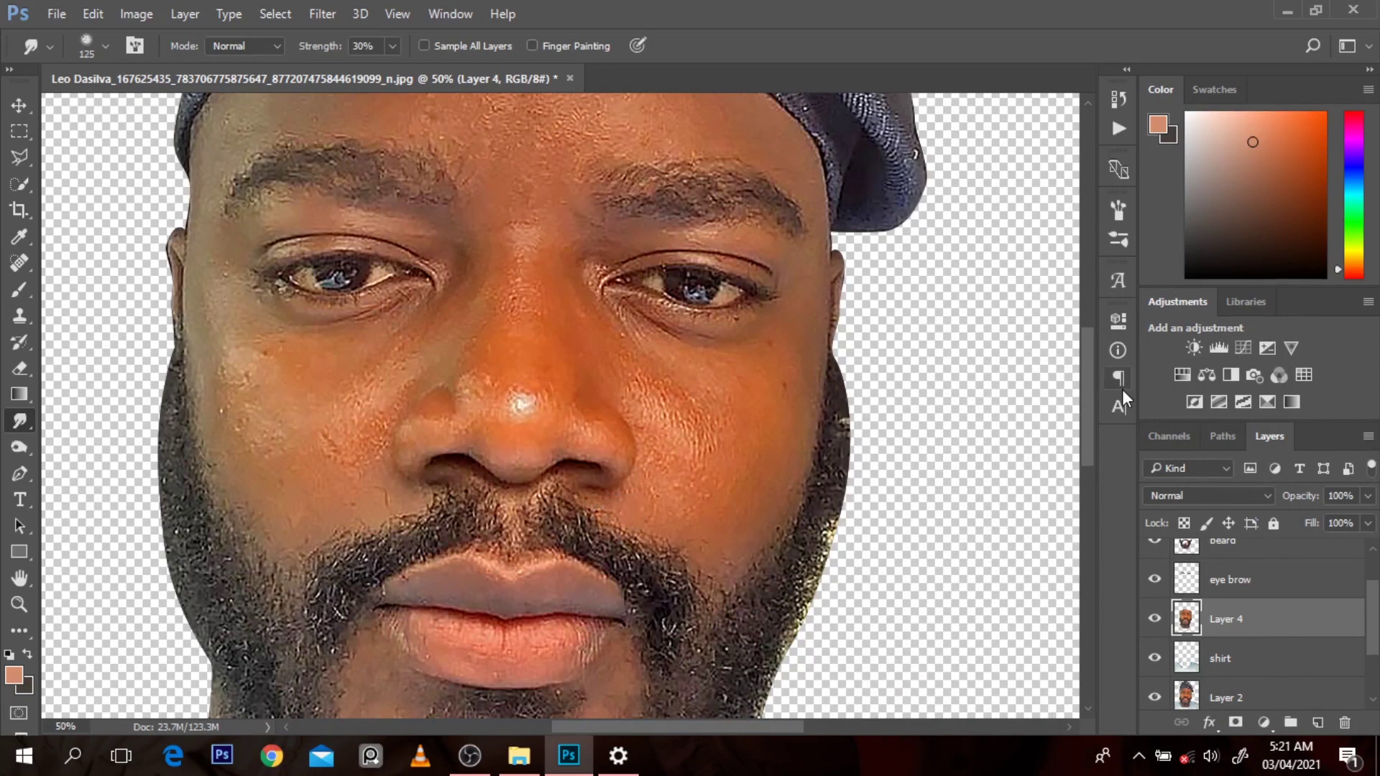
Duplicate Layer 4 and clip the copy to the original as a clipping mask
{"action": "key", "text": "ctrl+j"}
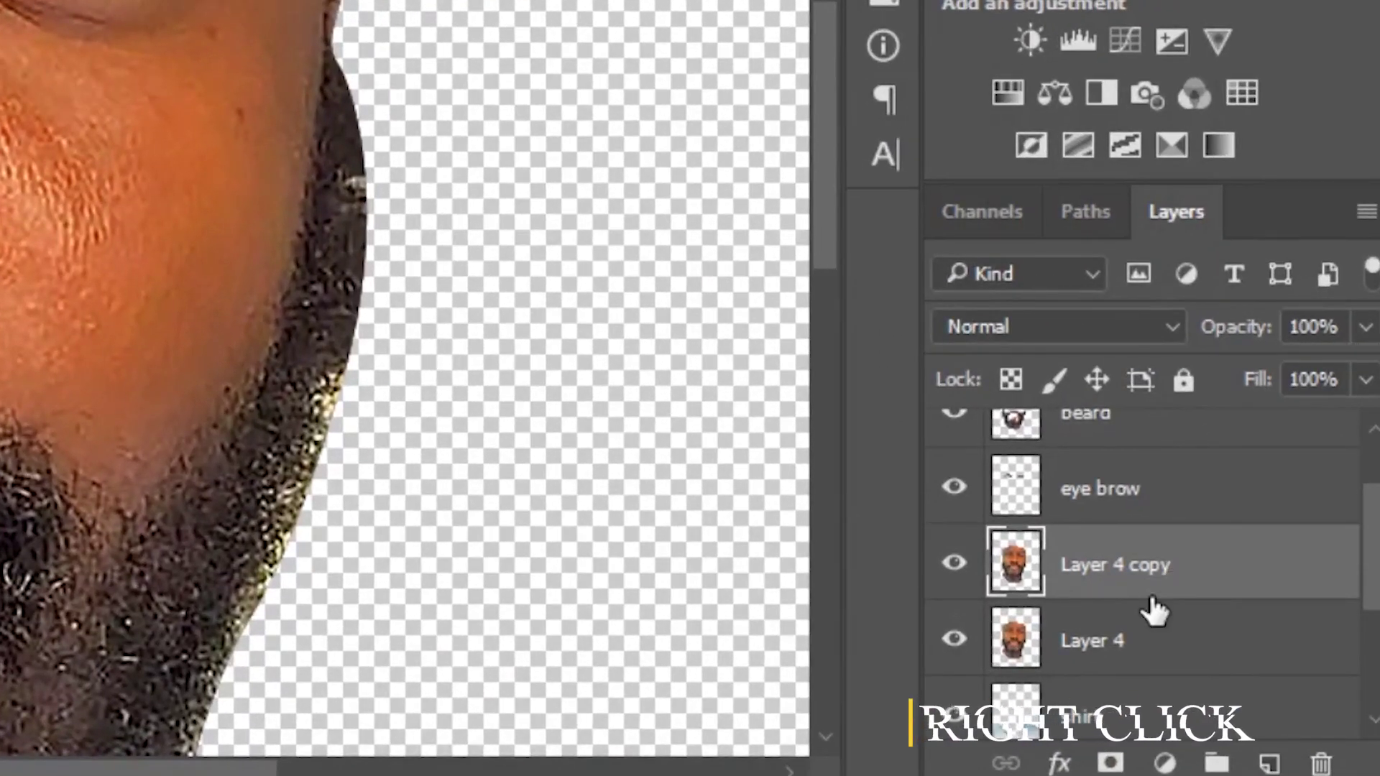
{"action": "right_click", "coordinate": [1154, 611]}
{"action": "left_click", "coordinate": [753, 79]}
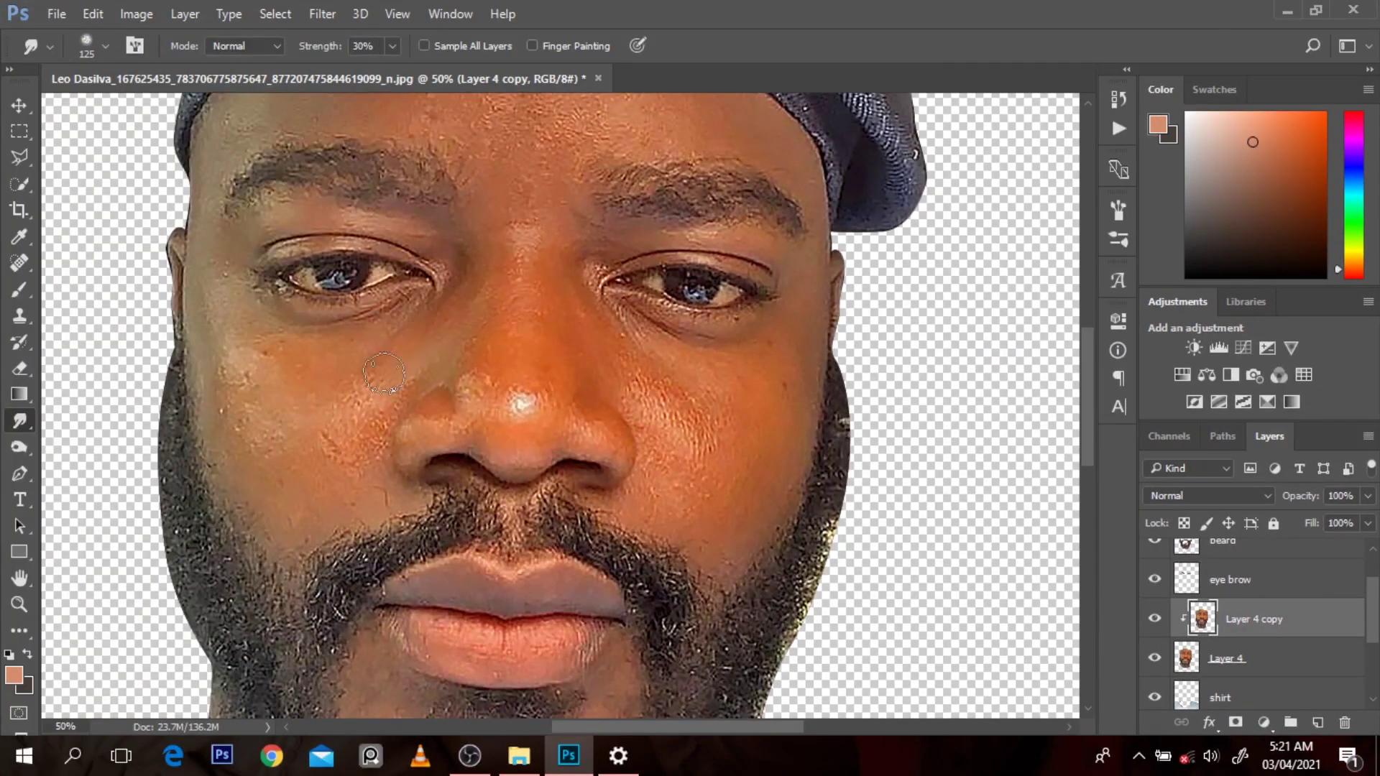
Smudge the skin under both eyes and across the upper cheeks on Layer 4 copy
{"action": "key", "text": "bracketright"}
{"action": "key", "text": "bracketright"}
{"action": "mouse_move", "coordinate": [386, 365]}
{"action": "left_mouse_down"}
{"action": "mouse_move", "coordinate": [360, 399]}
{"action": "mouse_move", "coordinate": [370, 396]}
{"action": "mouse_move", "coordinate": [321, 419]}
{"action": "mouse_move", "coordinate": [370, 392]}
{"action": "mouse_move", "coordinate": [273, 416]}
{"action": "mouse_move", "coordinate": [241, 374]}
{"action": "mouse_move", "coordinate": [244, 391]}
{"action": "mouse_move", "coordinate": [276, 372]}
{"action": "mouse_move", "coordinate": [345, 383]}
{"action": "mouse_move", "coordinate": [262, 372]}
{"action": "left_mouse_up"}
{"action": "key", "text": "bracketleft"}
{"action": "key", "text": "bracketleft"}
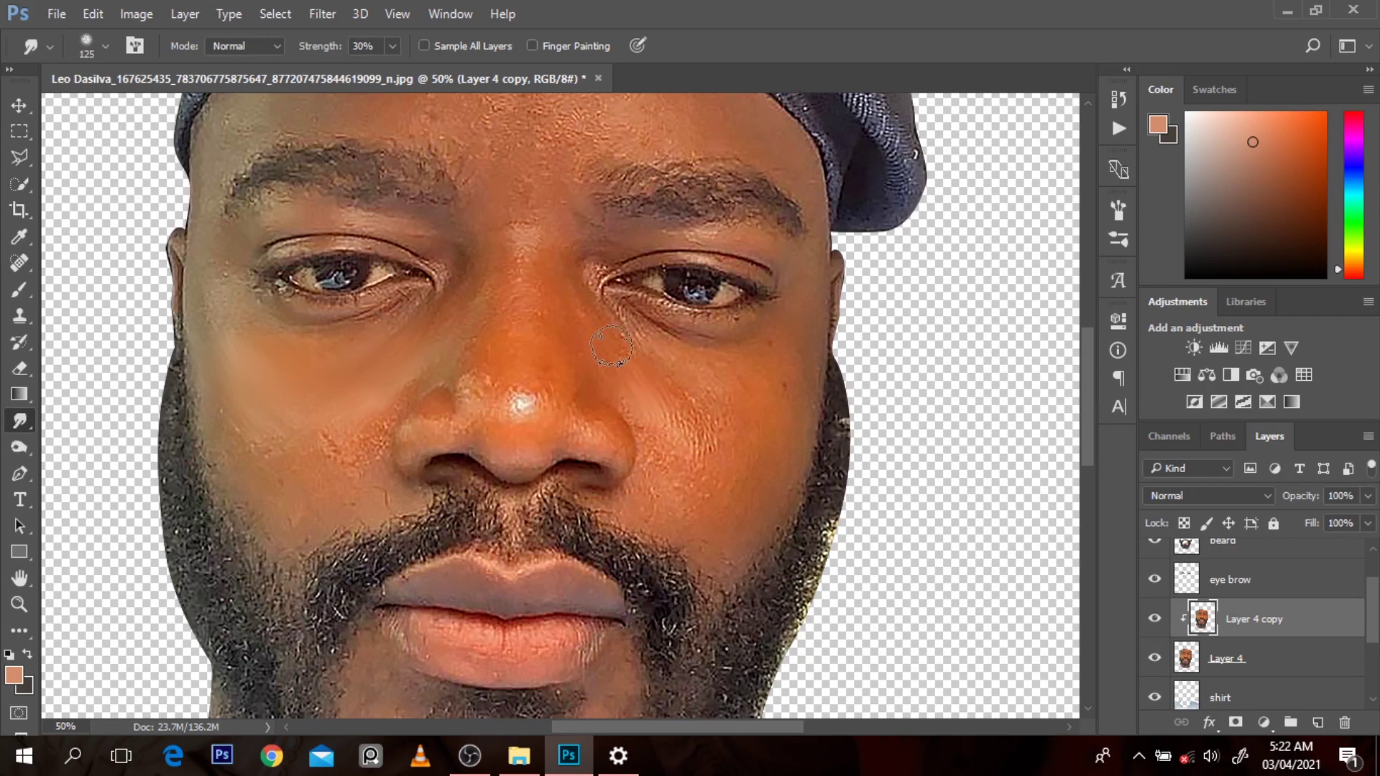
{"action": "mouse_move", "coordinate": [639, 379]}
{"action": "left_mouse_down"}
{"action": "mouse_move", "coordinate": [689, 432]}
{"action": "mouse_move", "coordinate": [654, 371]}
{"action": "left_mouse_up"}
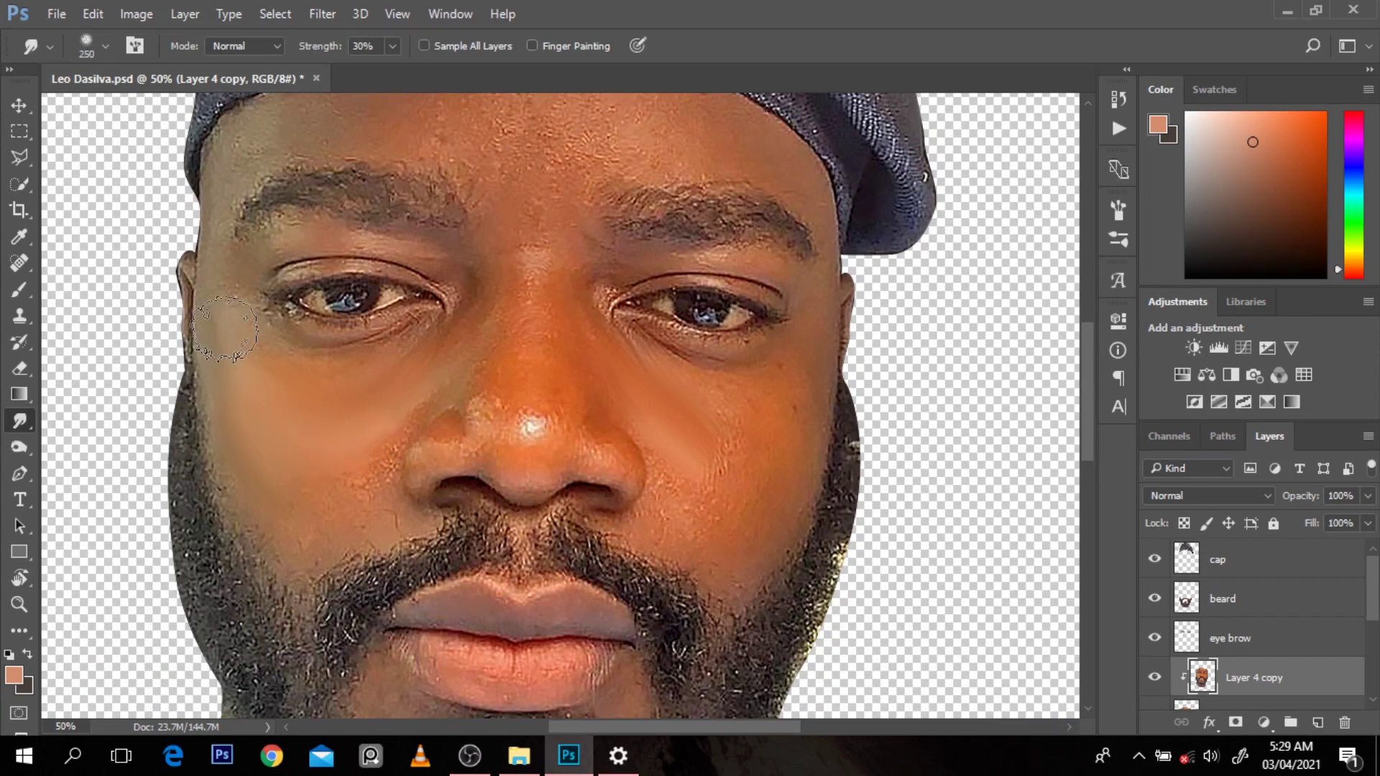
Try smudging the nose and the adjacent cheek with a 300 px brush, and undo the strokes
{"action": "key", "text": "bracketright"}
{"action": "key", "text": "bracketright"}
{"action": "key", "text": "bracketright"}
{"action": "key", "text": "bracketright"}
{"action": "mouse_move", "coordinate": [586, 406]}
{"action": "left_mouse_down"}
{"action": "mouse_move", "coordinate": [506, 440]}
{"action": "mouse_move", "coordinate": [447, 440]}
{"action": "mouse_move", "coordinate": [467, 478]}
{"action": "mouse_move", "coordinate": [604, 453]}
{"action": "mouse_move", "coordinate": [647, 503]}
{"action": "mouse_move", "coordinate": [757, 500]}
{"action": "left_mouse_up"}
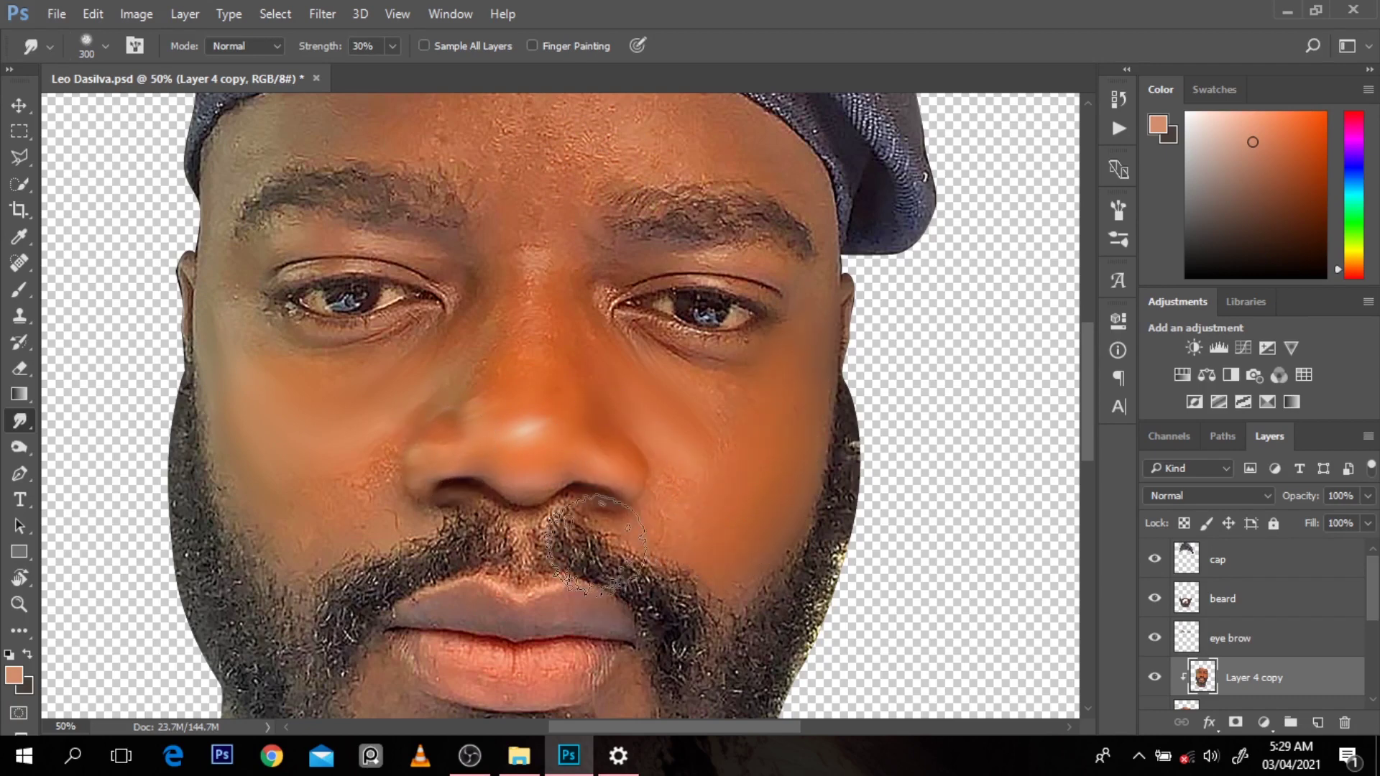
{"action": "key", "text": "ctrl+z"}
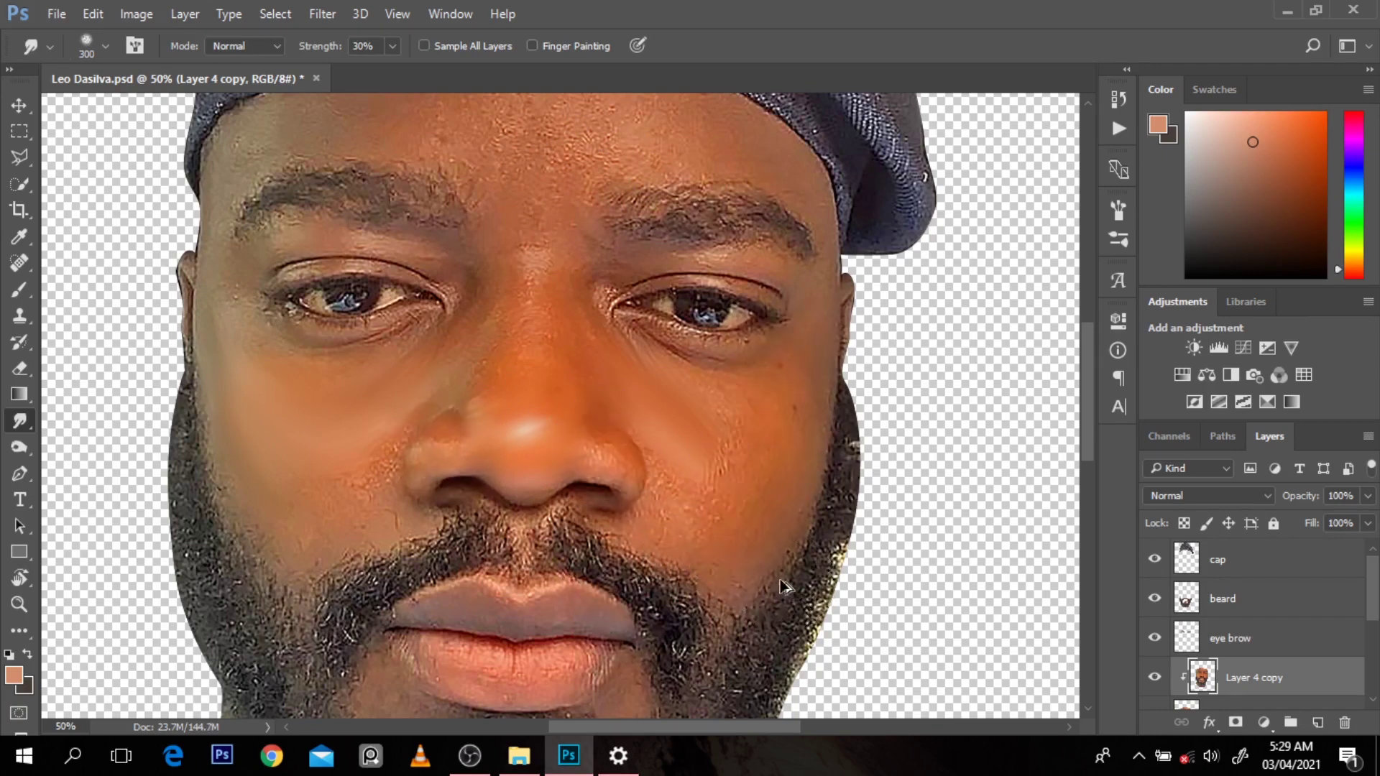
Smudge the nose tip and the cheek on the image's left with a smaller brush
{"action": "key", "text": "bracketleft"}
{"action": "key", "text": "bracketleft"}
{"action": "key", "text": "bracketleft"}
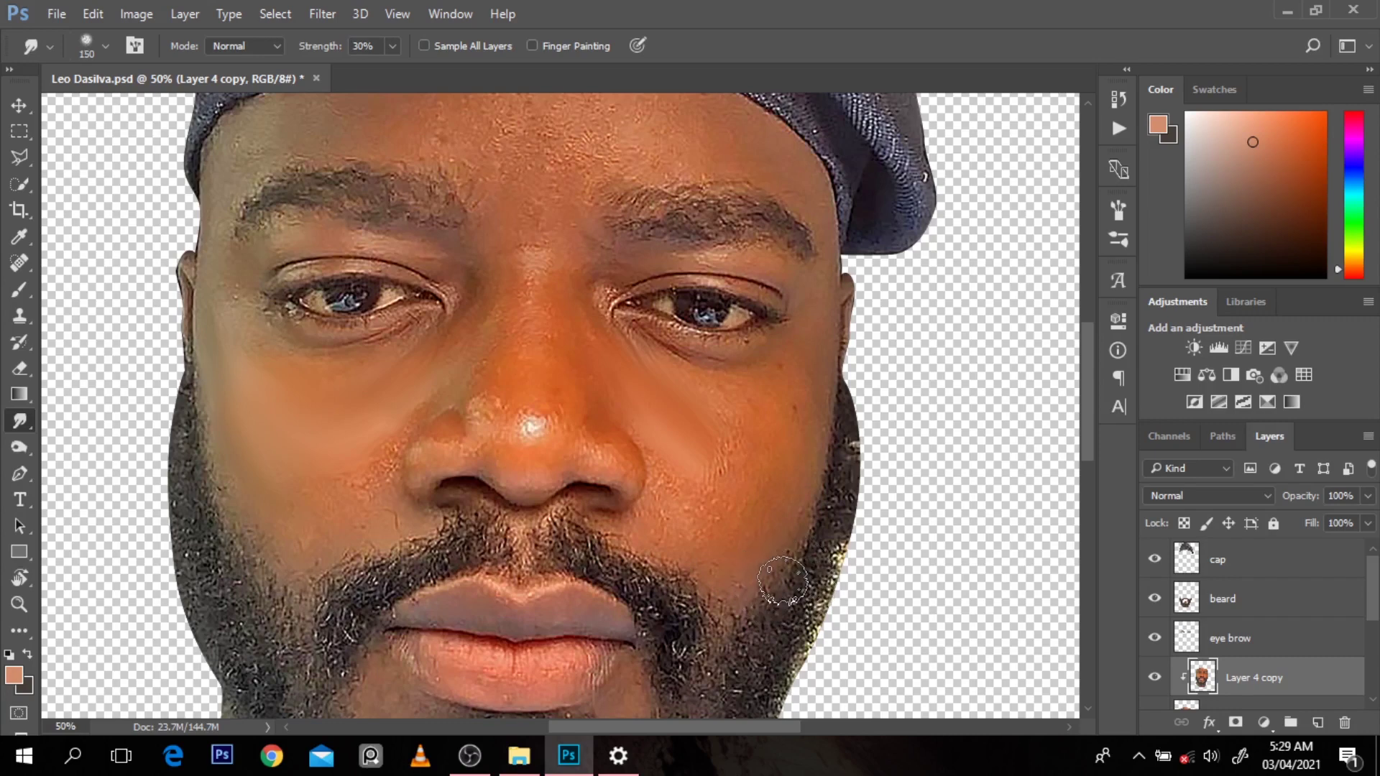
{"action": "key", "text": "bracketleft"}
{"action": "left_click_drag", "start_coordinate": [531, 429], "coordinate": [548, 418]}
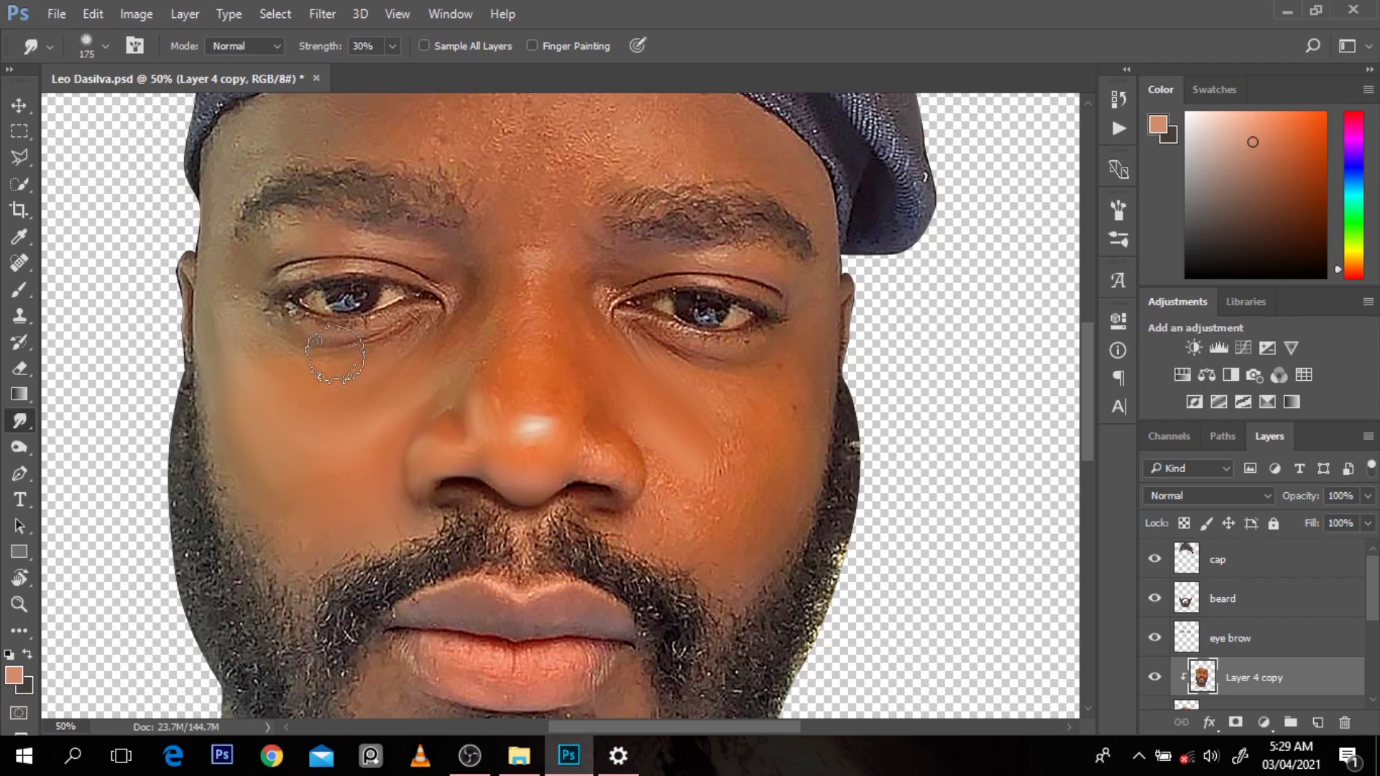
Reduce the Smudge brush to 100 px or less and smooth the lower and upper eyelid skin of the image-left eye
{"action": "key", "text": "bracketleft"}
{"action": "key", "text": "bracketleft"}
{"action": "key", "text": "bracketleft"}
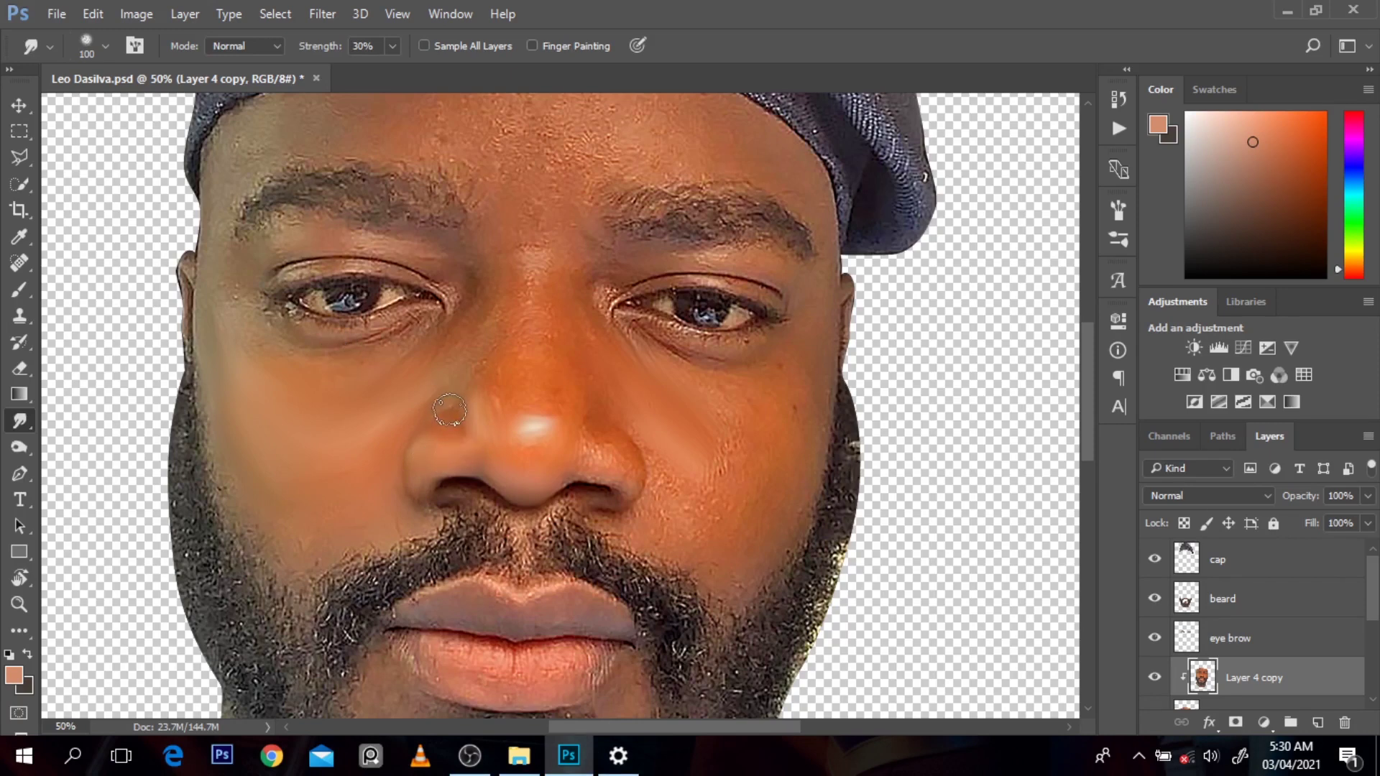
{"action": "left_click_drag", "start_coordinate": [374, 359], "coordinate": [280, 331]}
{"action": "mouse_move", "coordinate": [370, 242]}
{"action": "left_mouse_down"}
{"action": "mouse_move", "coordinate": [309, 230]}
{"action": "mouse_move", "coordinate": [328, 274]}
{"action": "mouse_move", "coordinate": [368, 278]}
{"action": "left_mouse_up"}
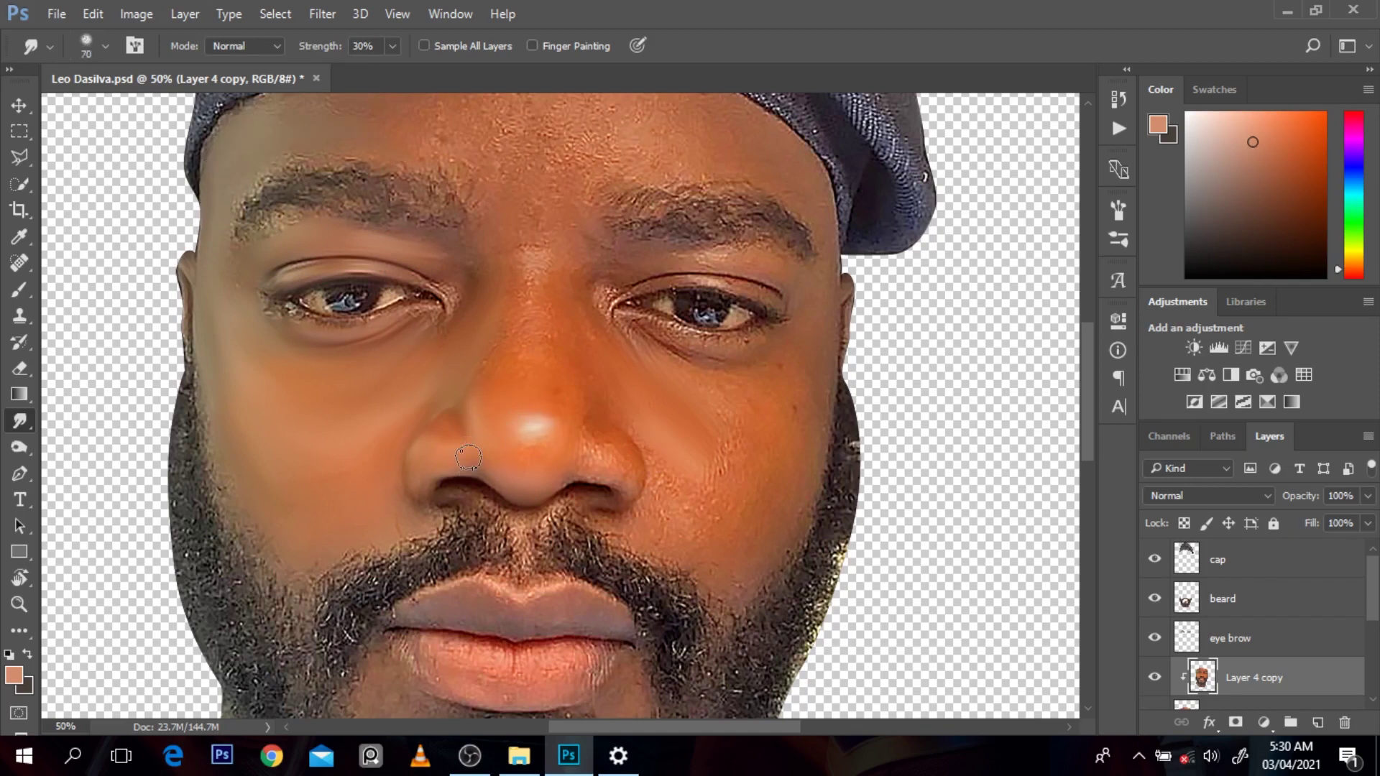
Smudge the nostril edges, the image-right cheek and the bridge of the nose
{"action": "left_click_drag", "start_coordinate": [581, 493], "coordinate": [601, 469]}
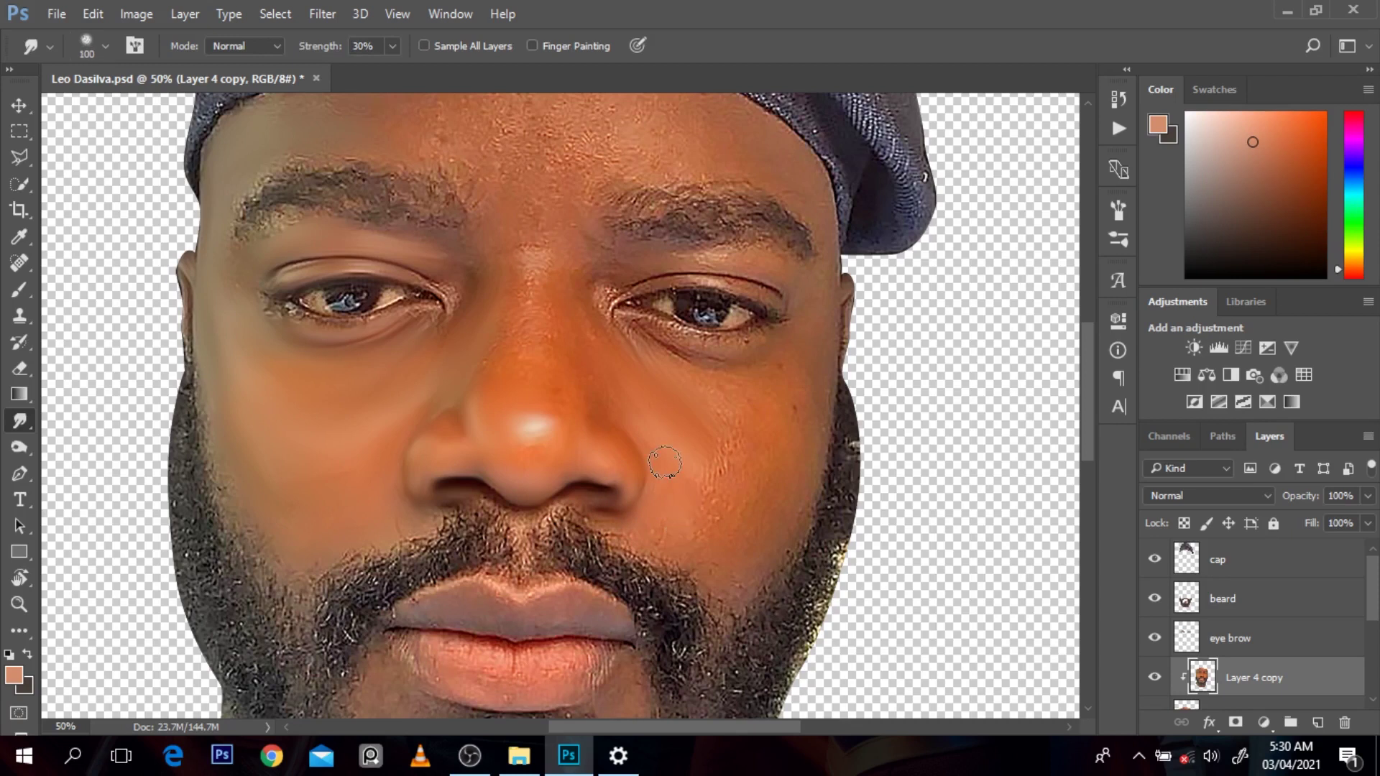
{"action": "left_click_drag", "start_coordinate": [489, 498], "coordinate": [500, 508]}
{"action": "mouse_move", "coordinate": [725, 482]}
{"action": "left_mouse_down"}
{"action": "mouse_move", "coordinate": [720, 468]}
{"action": "mouse_move", "coordinate": [803, 480]}
{"action": "left_mouse_up"}
{"action": "left_click_drag", "start_coordinate": [530, 338], "coordinate": [501, 364]}
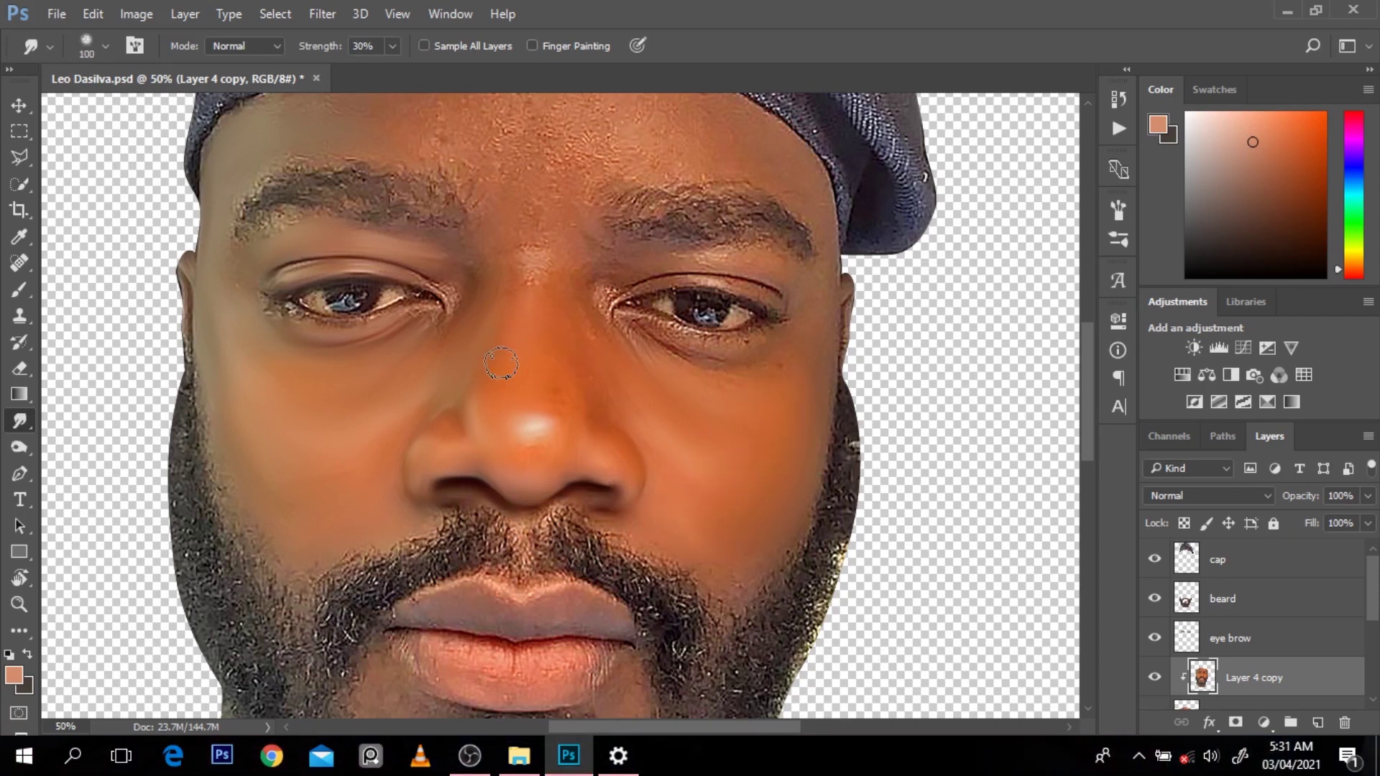
Smudge the lash lines and wrinkles around both eyes with a brush of about 90 to 100 px
{"action": "mouse_move", "coordinate": [440, 288]}
{"action": "left_mouse_down"}
{"action": "mouse_move", "coordinate": [377, 324]}
{"action": "mouse_move", "coordinate": [289, 317]}
{"action": "left_mouse_up"}
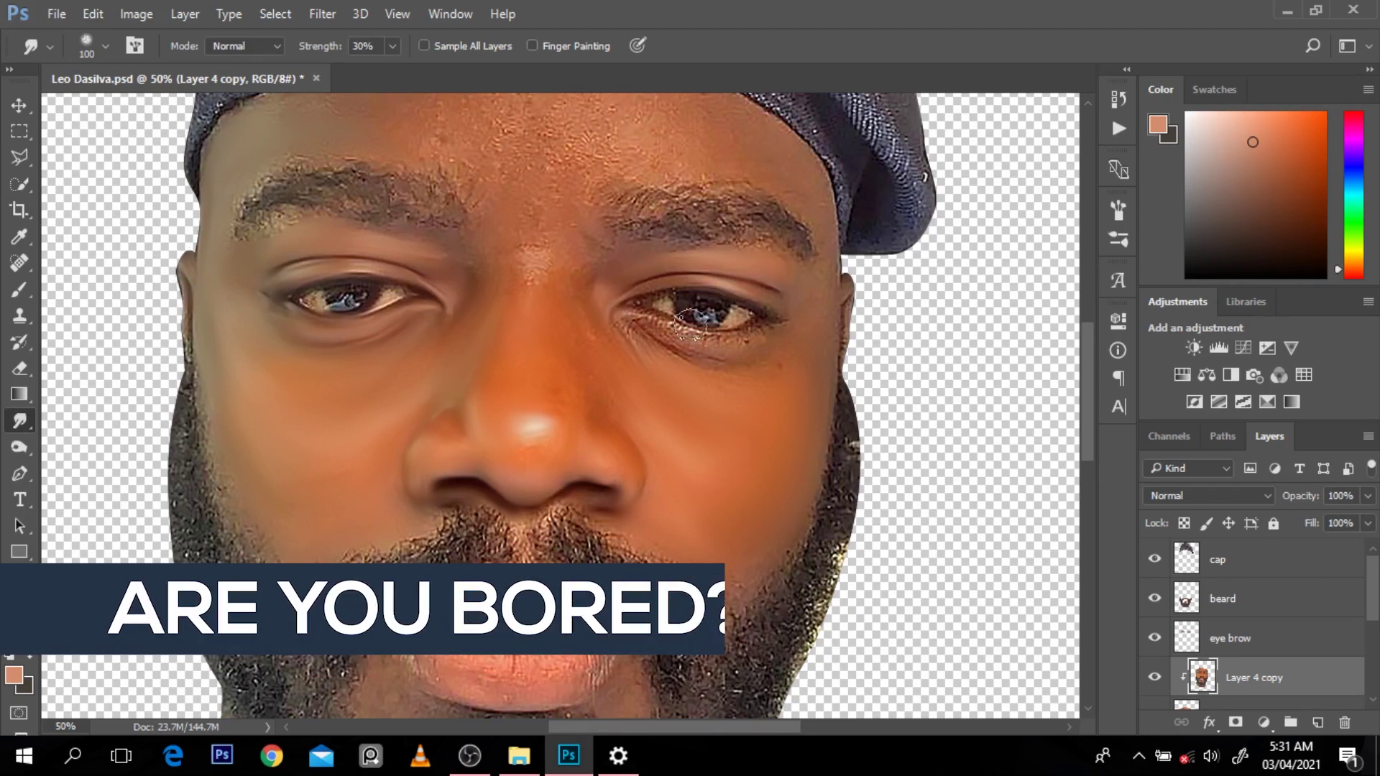
{"action": "key", "text": "bracketleft"}
{"action": "key", "text": "bracketleft"}
{"action": "key", "text": "bracketleft"}
{"action": "key", "text": "bracketleft"}
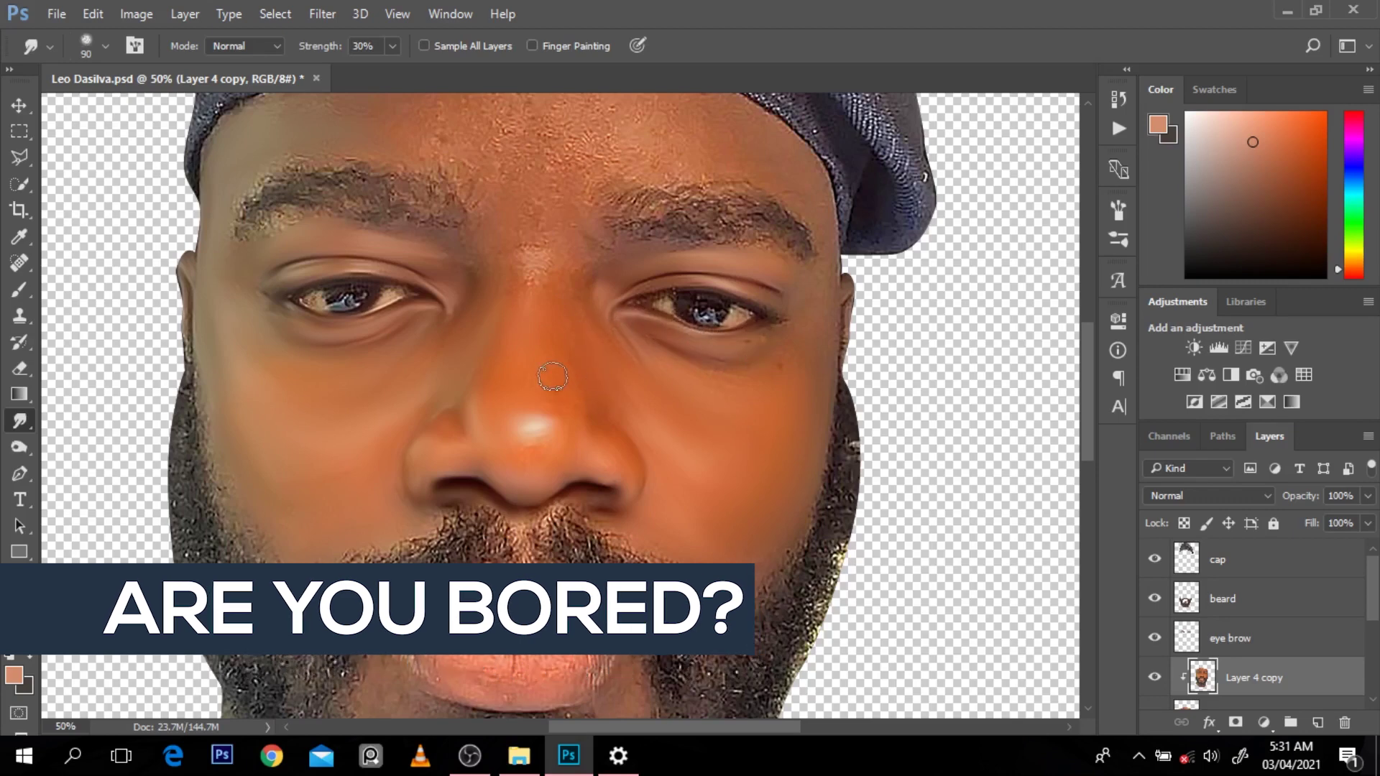
Enlarge the Smudge brush and smooth the whole forehead between the cap and the eyebrows
{"action": "key", "text": "bracketright"}
{"action": "key", "text": "bracketright"}
{"action": "key", "text": "bracketright"}
{"action": "scroll", "coordinate": [797, 273], "scroll_direction": "up", "scroll_amount": 3}
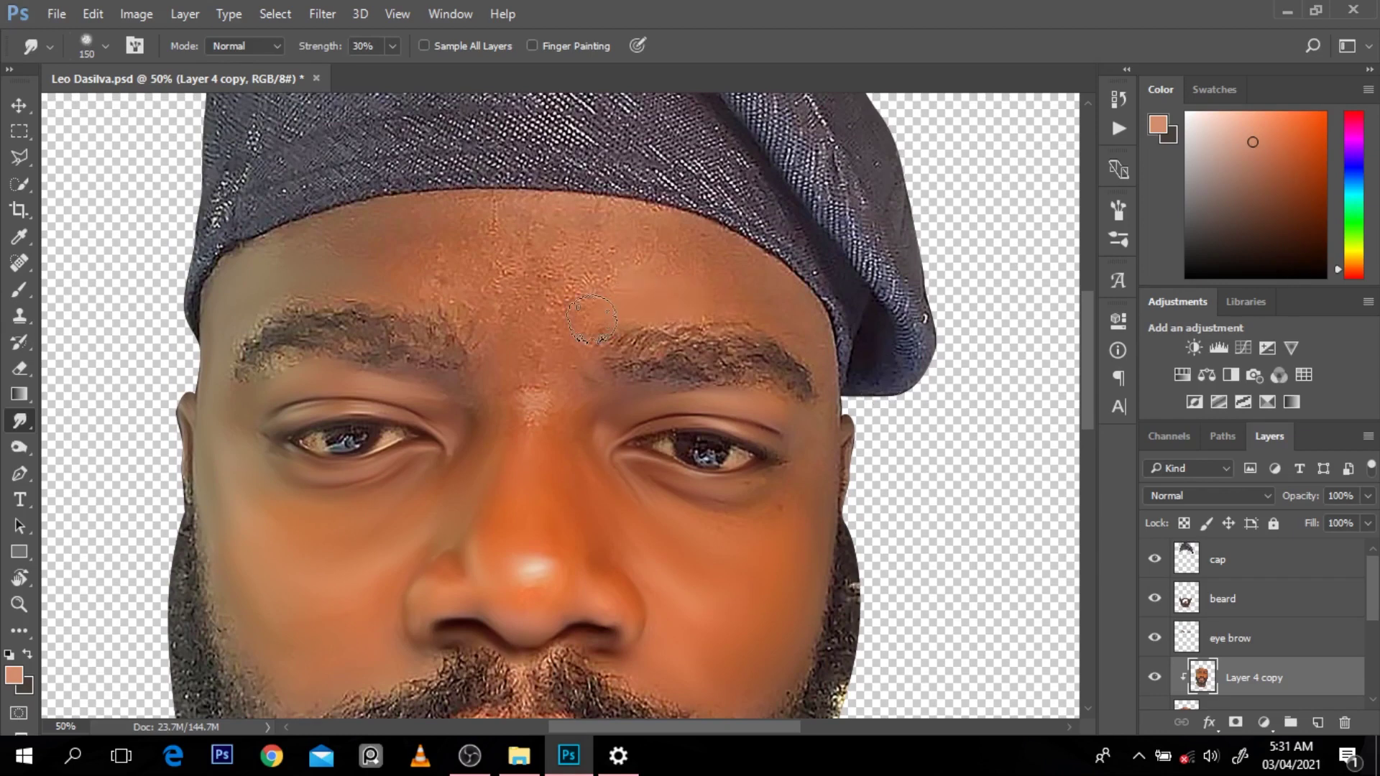
{"action": "key", "text": "bracketright"}
{"action": "key", "text": "bracketright"}
{"action": "key", "text": "bracketright"}
{"action": "mouse_move", "coordinate": [521, 298]}
{"action": "left_mouse_down"}
{"action": "mouse_move", "coordinate": [539, 217]}
{"action": "mouse_move", "coordinate": [430, 281]}
{"action": "mouse_move", "coordinate": [282, 247]}
{"action": "mouse_move", "coordinate": [494, 219]}
{"action": "mouse_move", "coordinate": [557, 229]}
{"action": "mouse_move", "coordinate": [583, 333]}
{"action": "mouse_move", "coordinate": [530, 436]}
{"action": "mouse_move", "coordinate": [537, 343]}
{"action": "mouse_move", "coordinate": [406, 290]}
{"action": "mouse_move", "coordinate": [517, 387]}
{"action": "mouse_move", "coordinate": [584, 420]}
{"action": "mouse_move", "coordinate": [563, 348]}
{"action": "mouse_move", "coordinate": [633, 433]}
{"action": "mouse_move", "coordinate": [679, 332]}
{"action": "mouse_move", "coordinate": [728, 312]}
{"action": "left_mouse_up"}
Refine the inner corners of the eyes with a Smudge brush of 70 px or smaller
{"action": "key", "text": "bracketleft"}
{"action": "key", "text": "bracketleft"}
{"action": "key", "text": "bracketleft"}
{"action": "key", "text": "bracketleft"}
{"action": "key", "text": "bracketleft"}
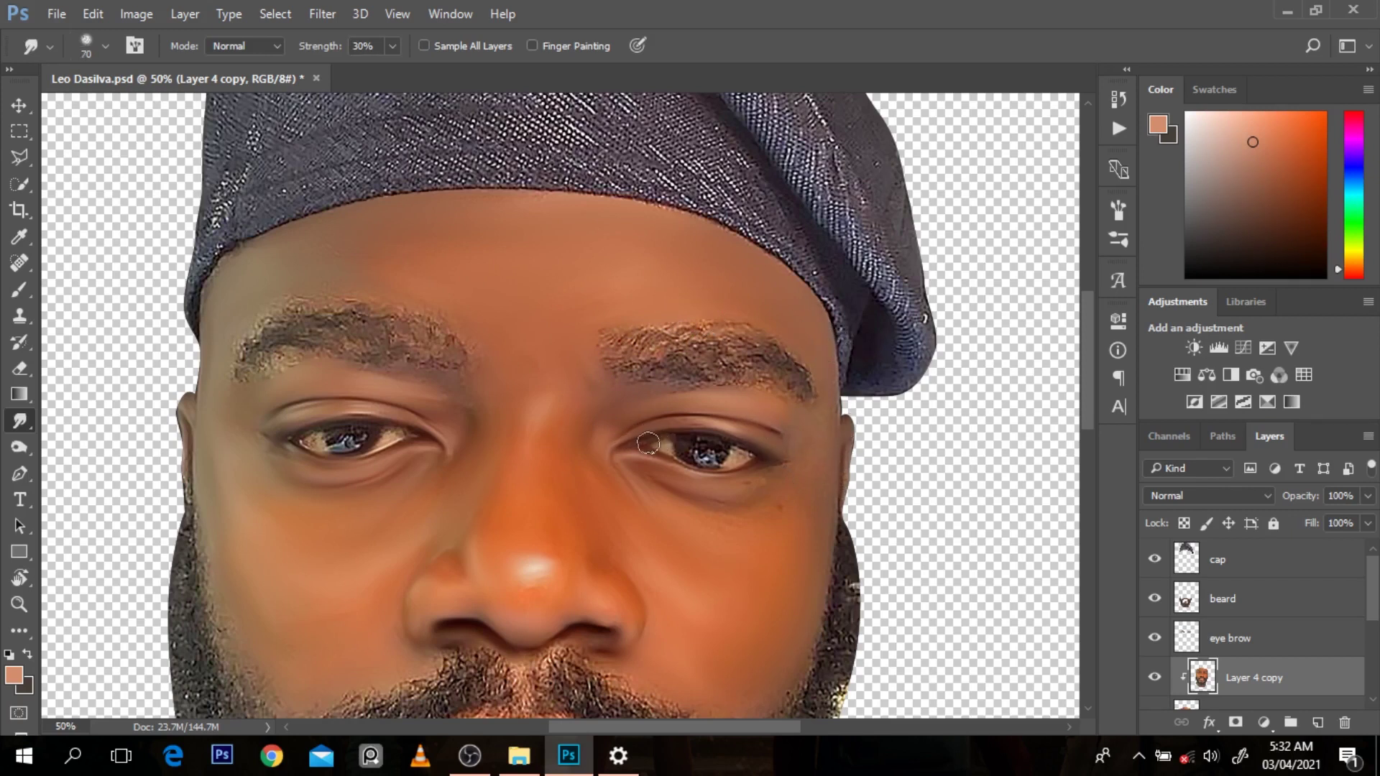
{"action": "key", "text": "bracketleft"}
{"action": "key", "text": "bracketleft"}
{"action": "key", "text": "bracketleft"}
{"action": "key", "text": "h"}
{"action": "left_click_drag", "start_coordinate": [690, 470], "coordinate": [533, 468]}
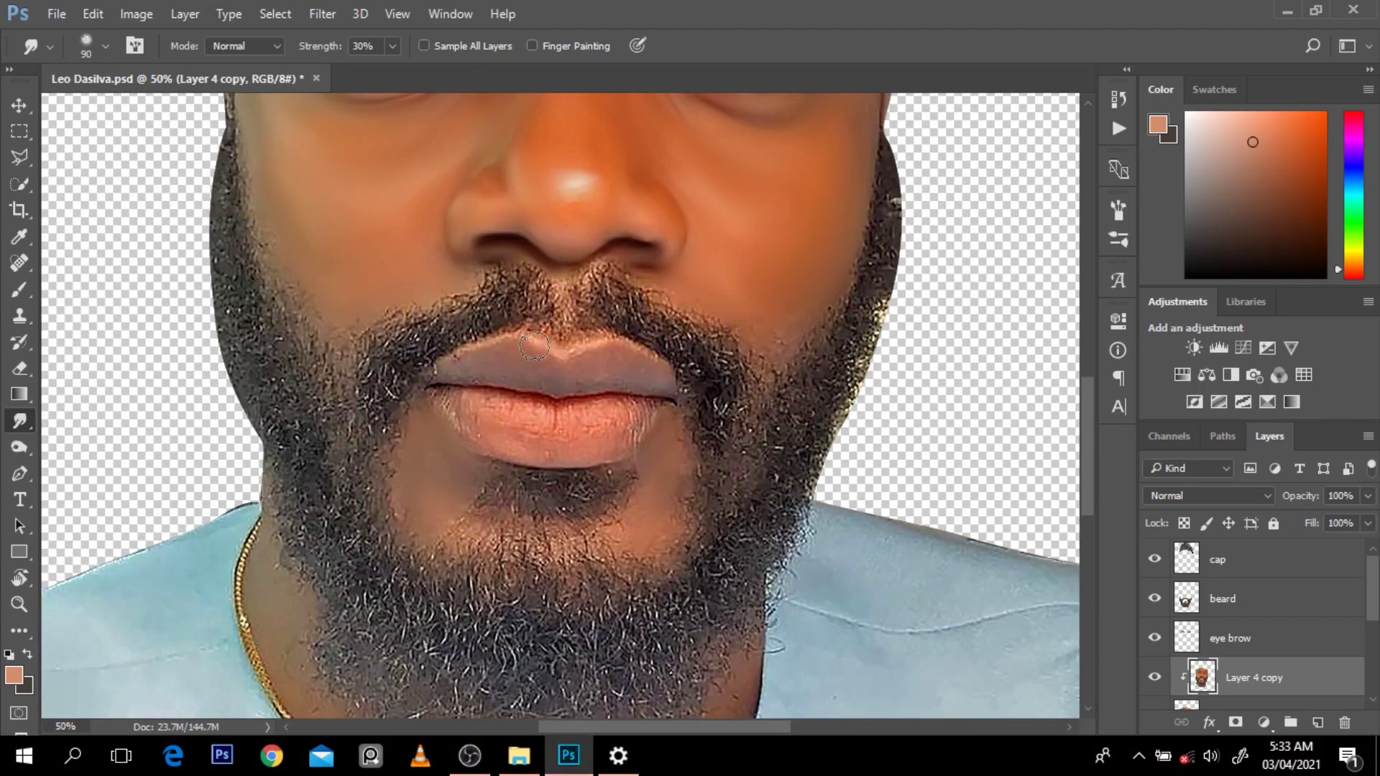
Set the Smudge tool's strength to 20% and select the eye brow layer
{"action": "left_click_drag", "start_coordinate": [1088, 483], "coordinate": [1089, 403]}
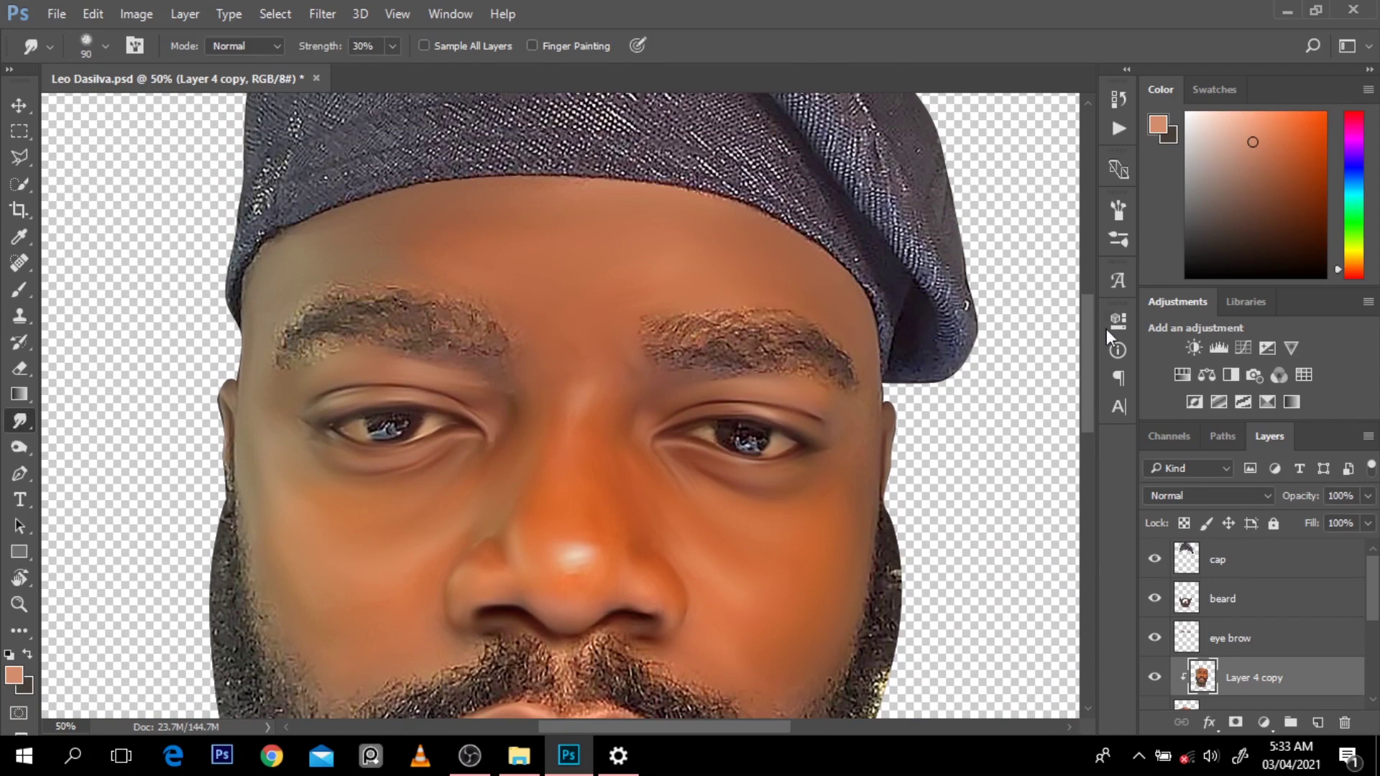
{"action": "left_click_drag", "start_coordinate": [1090, 356], "coordinate": [1090, 369]}
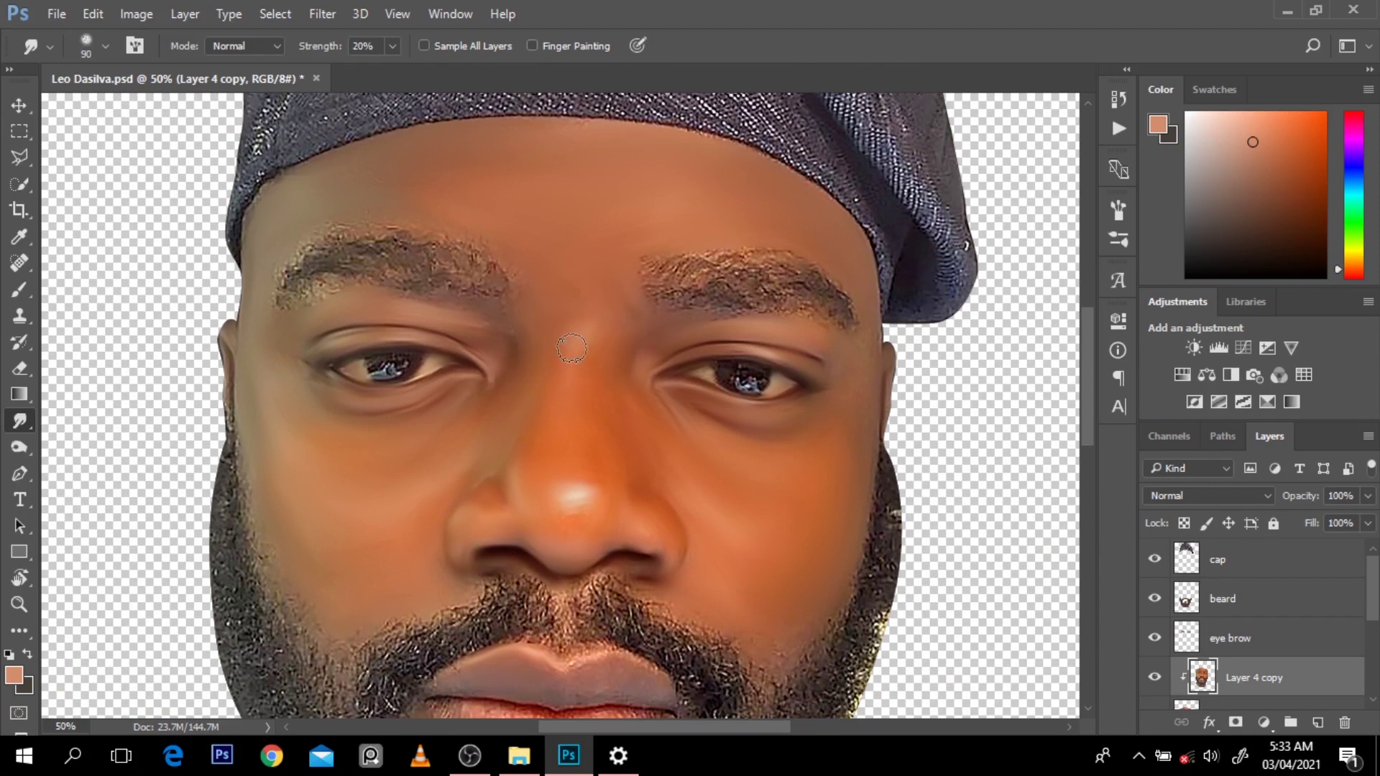
{"action": "left_click", "coordinate": [331, 260], "text": "ctrl"}
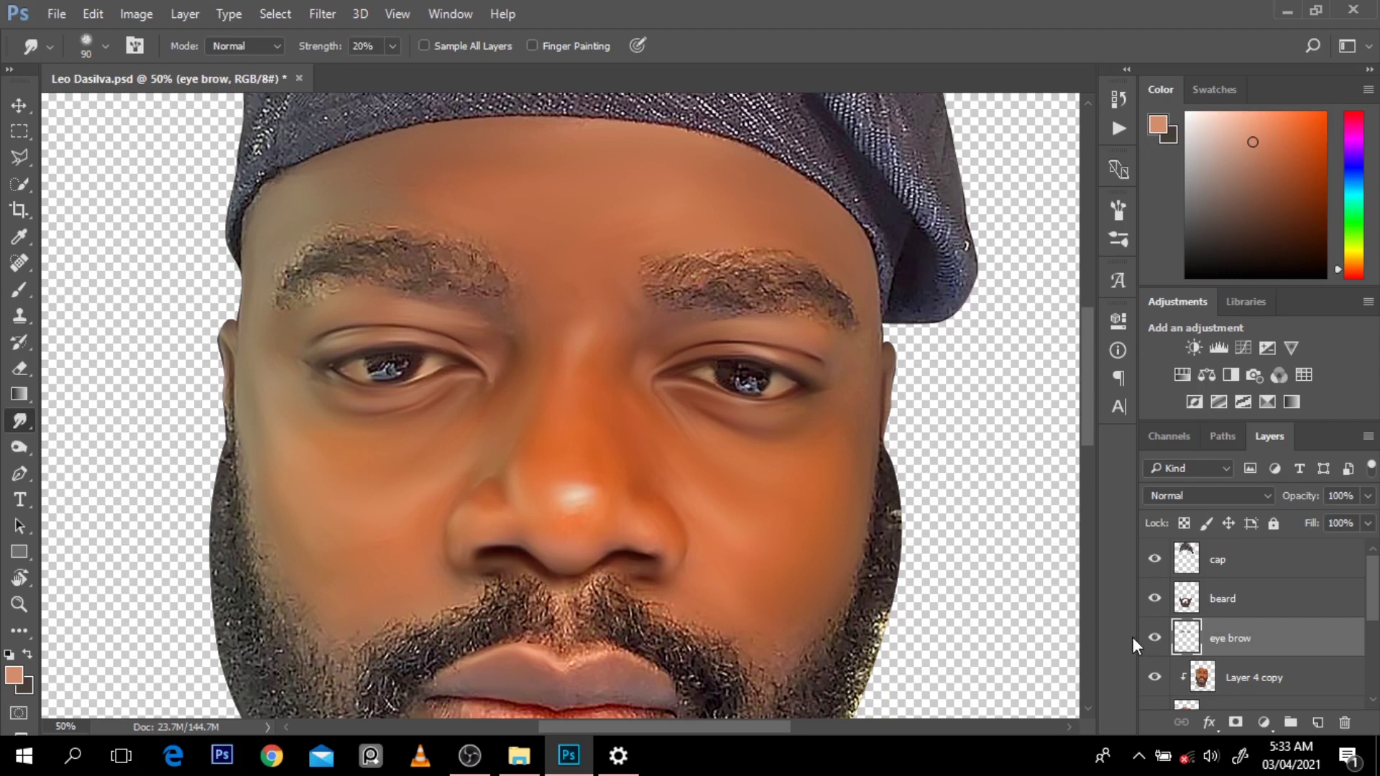
{"action": "left_click", "coordinate": [1156, 600]}
{"action": "mouse_move", "coordinate": [1085, 373]}
{"action": "left_mouse_down"}
{"action": "mouse_move", "coordinate": [1085, 337]}
{"action": "mouse_move", "coordinate": [1085, 378]}
{"action": "left_mouse_up"}
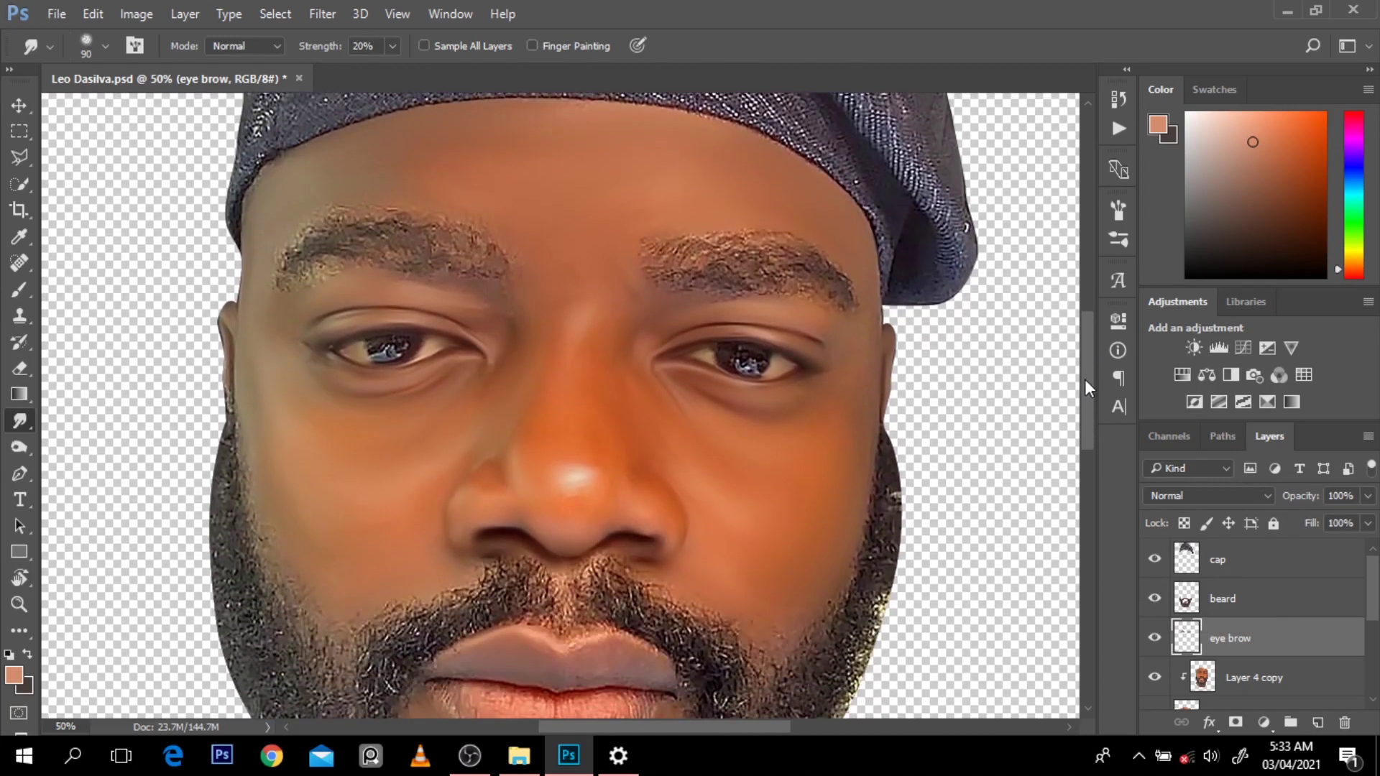
Activate the Pen tool and rename Layer 4 copy as smudged layer
{"action": "key", "text": "p"}
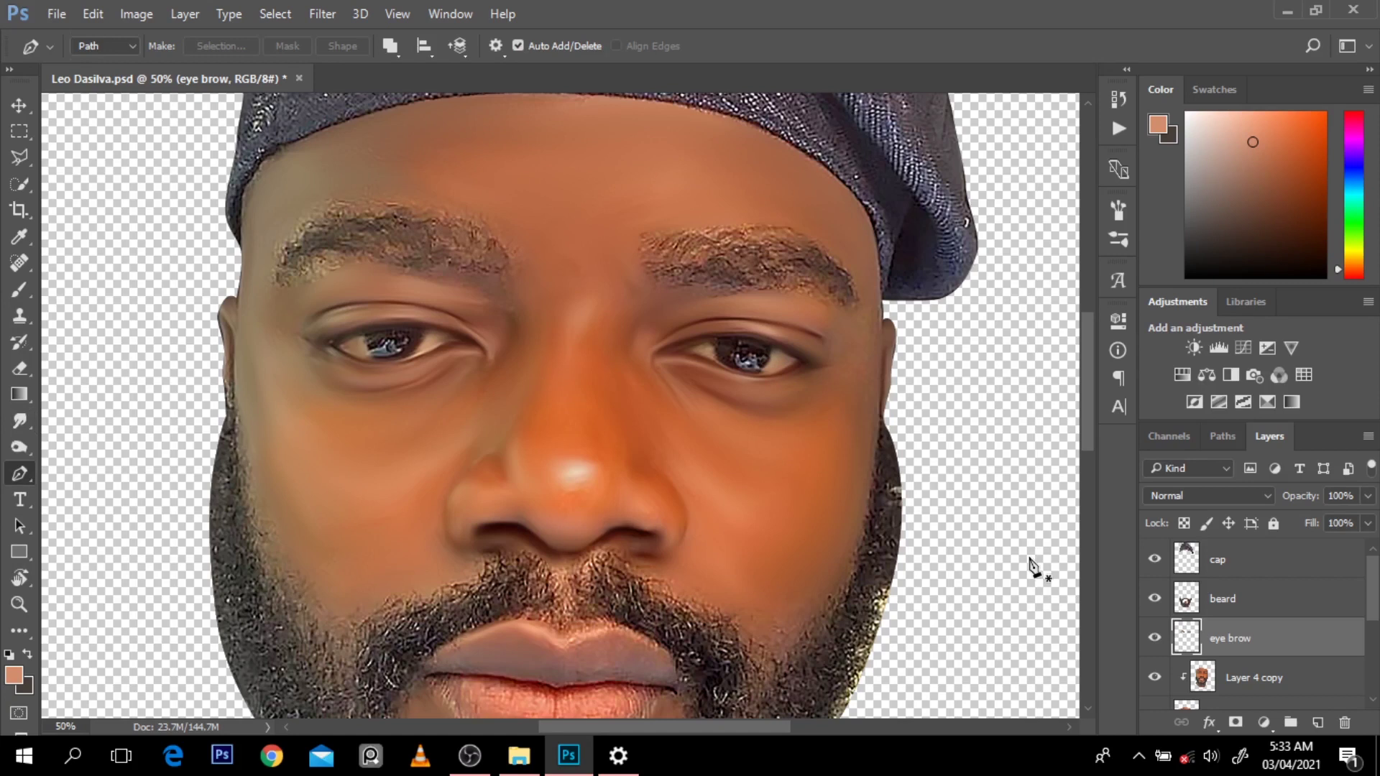
{"action": "left_click", "coordinate": [1317, 689]}
{"action": "scroll", "coordinate": [1228, 674], "scroll_direction": "down", "scroll_amount": 1}
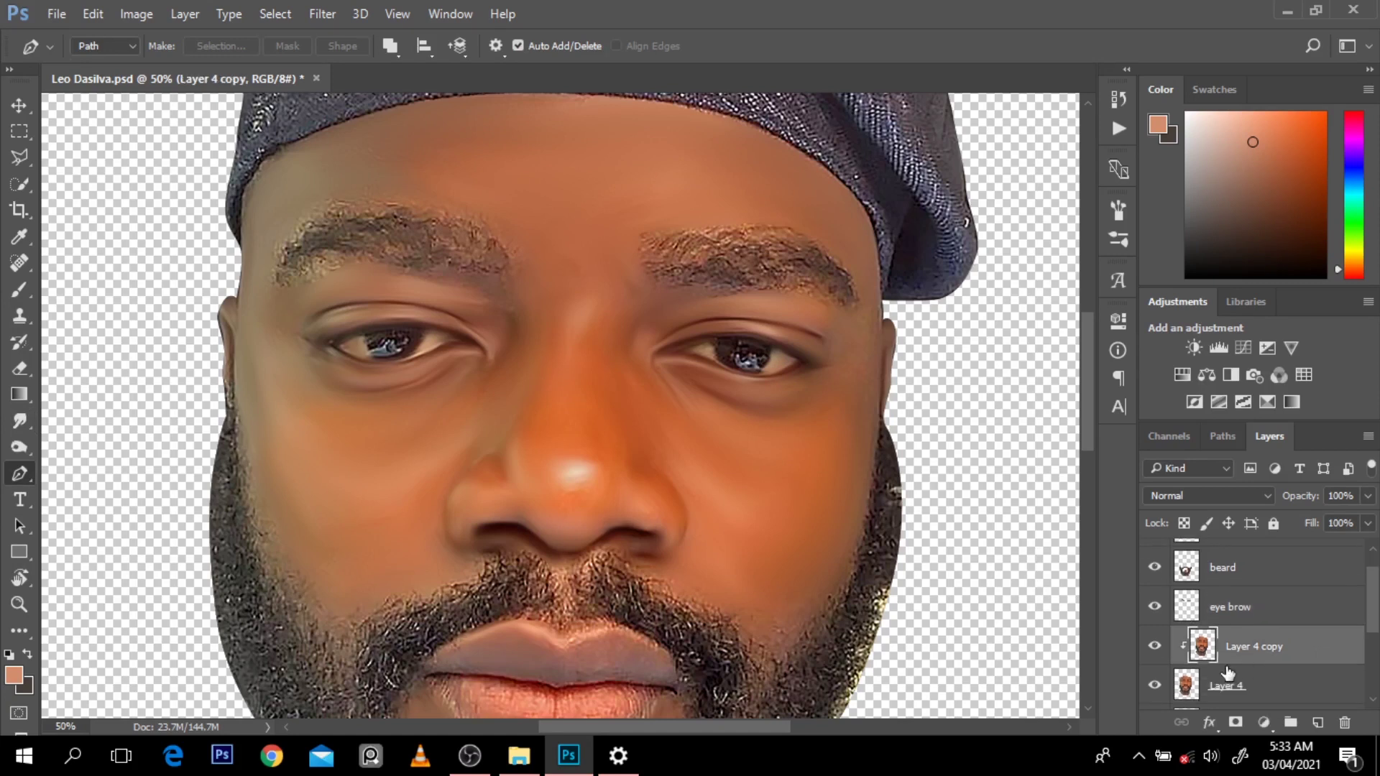
{"action": "double_click", "coordinate": [1248, 647]}
{"action": "type", "text": "smudged layer"}
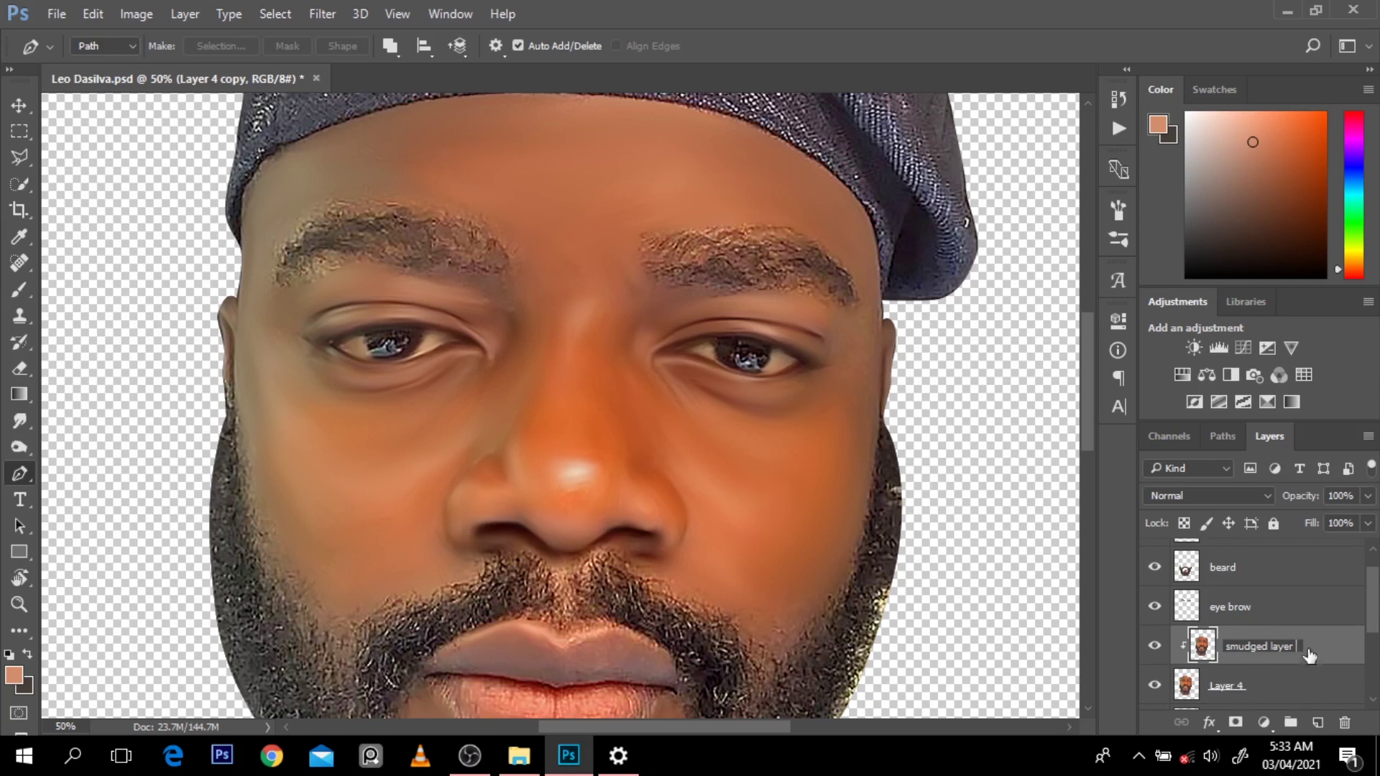
Add a new clipped layer directly above the smudged layer and rename it eye layer
{"action": "left_click", "coordinate": [1317, 722]}
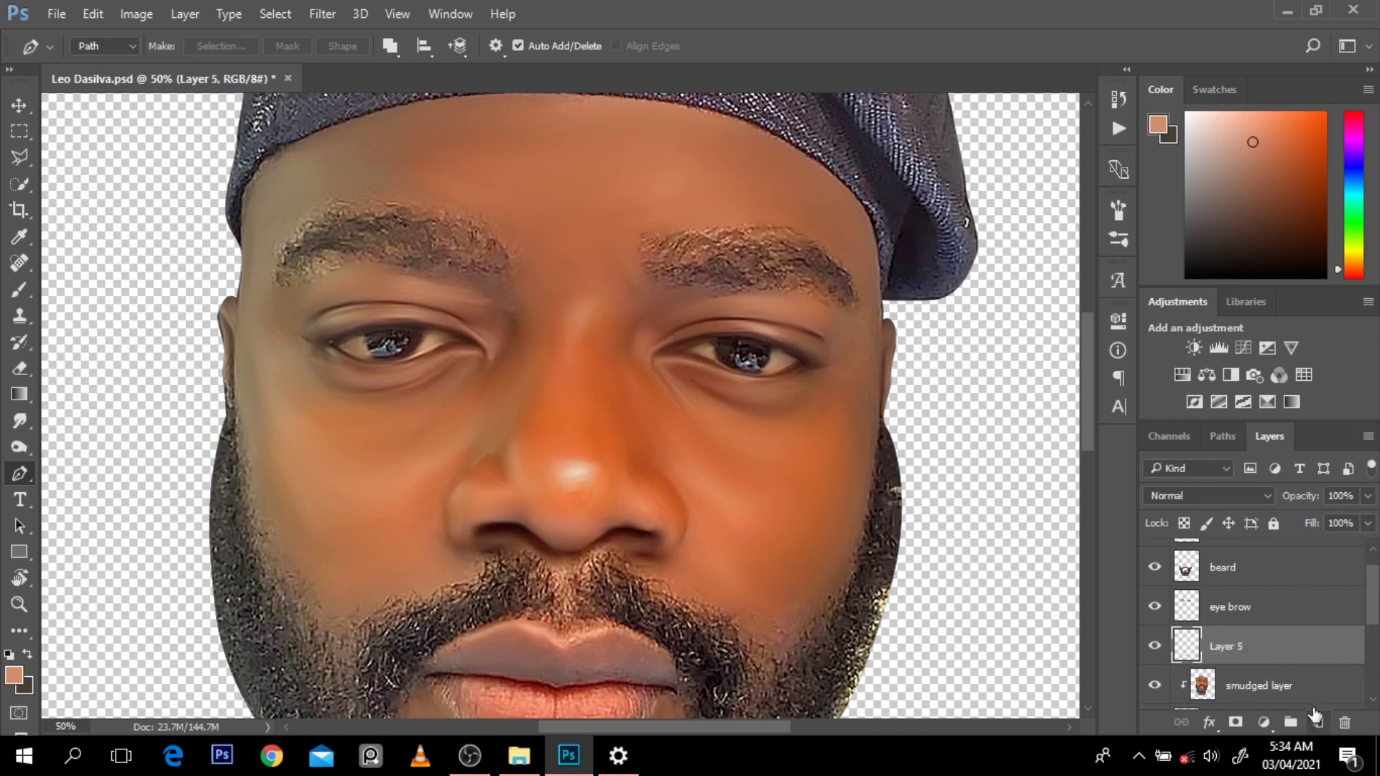
{"action": "left_click", "coordinate": [1260, 655], "text": "alt"}
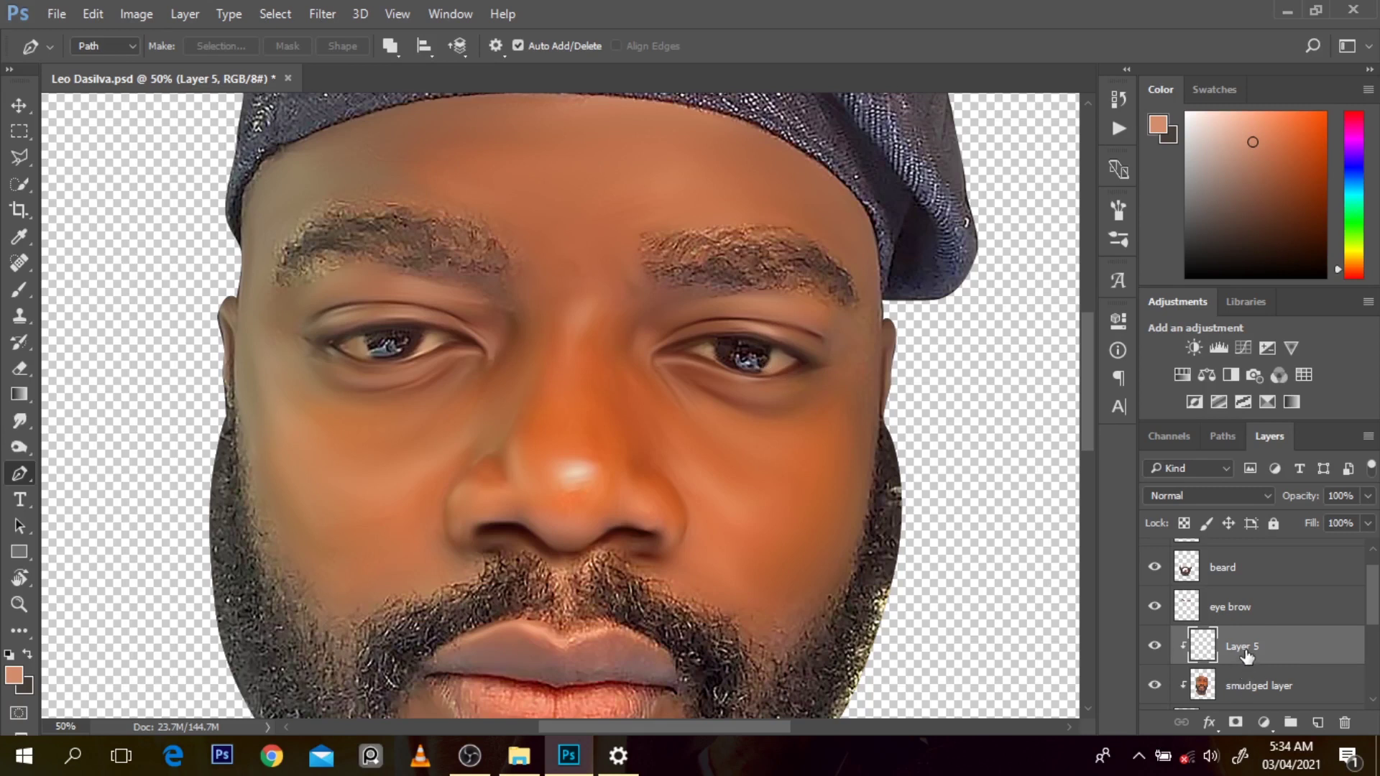
{"action": "double_click", "coordinate": [1243, 647]}
{"action": "type", "text": "eye layer"}
{"action": "key", "text": "Return"}
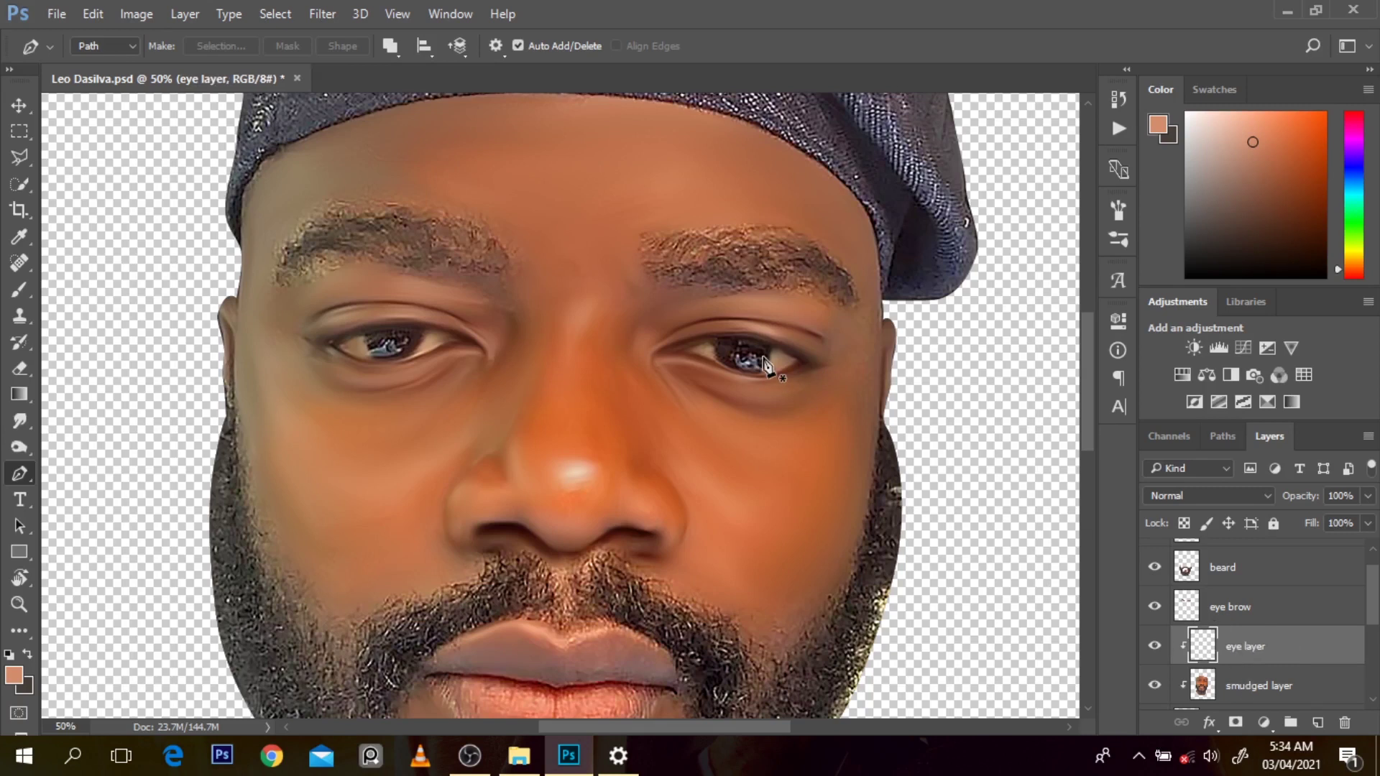
Trace the outline of the portrait's left-side eye with the Pen tool and convert the path into a selection
{"action": "left_click", "coordinate": [335, 347]}
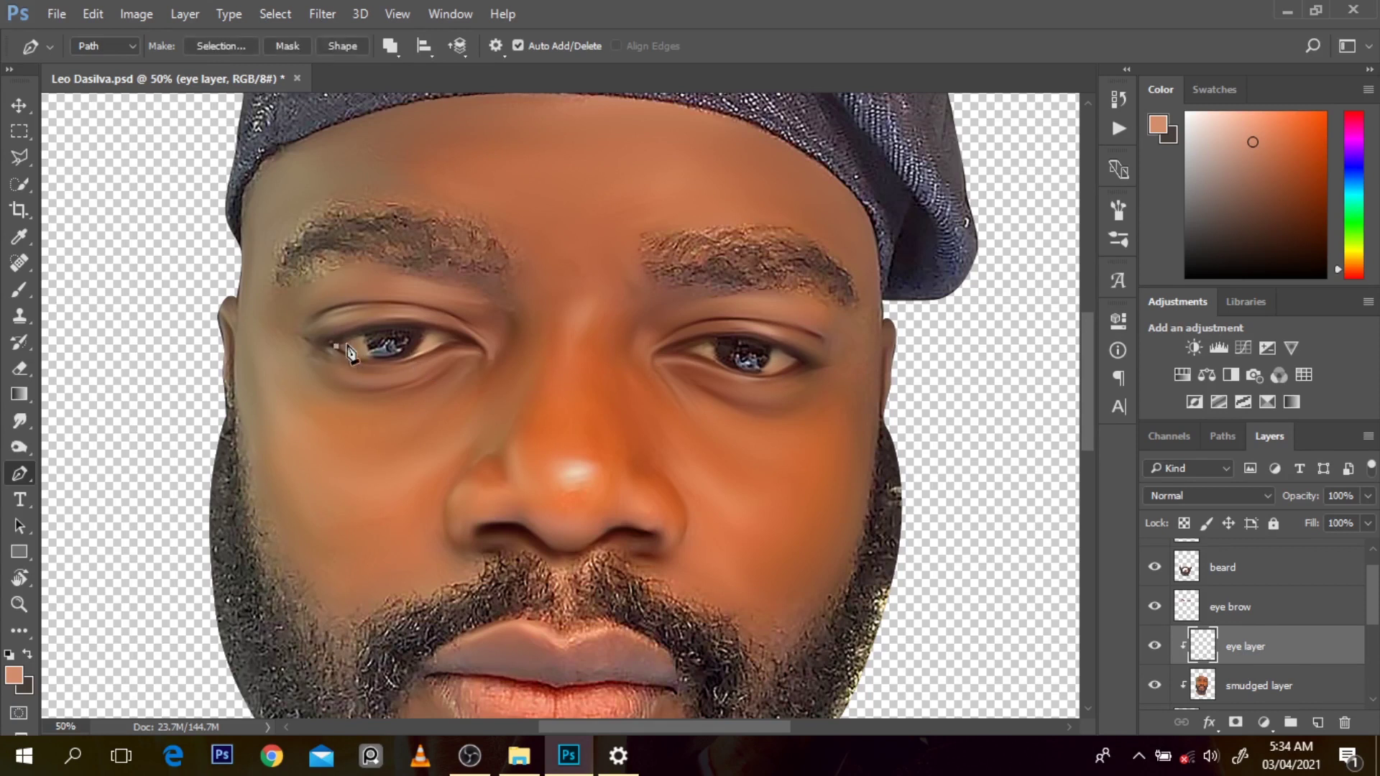
{"action": "left_click_drag", "start_coordinate": [454, 334], "coordinate": [539, 353]}
{"action": "left_click", "coordinate": [454, 334], "text": "alt"}
{"action": "left_click_drag", "start_coordinate": [467, 344], "coordinate": [462, 343]}
{"action": "left_click", "coordinate": [442, 344]}
{"action": "left_click_drag", "start_coordinate": [336, 346], "coordinate": [300, 314]}
{"action": "key", "text": "ctrl+Return"}
Fill the selected eye shape on the eye layer with a very pale, slightly violet white
{"action": "key", "text": "b"}
{"action": "left_click", "coordinate": [1359, 160]}
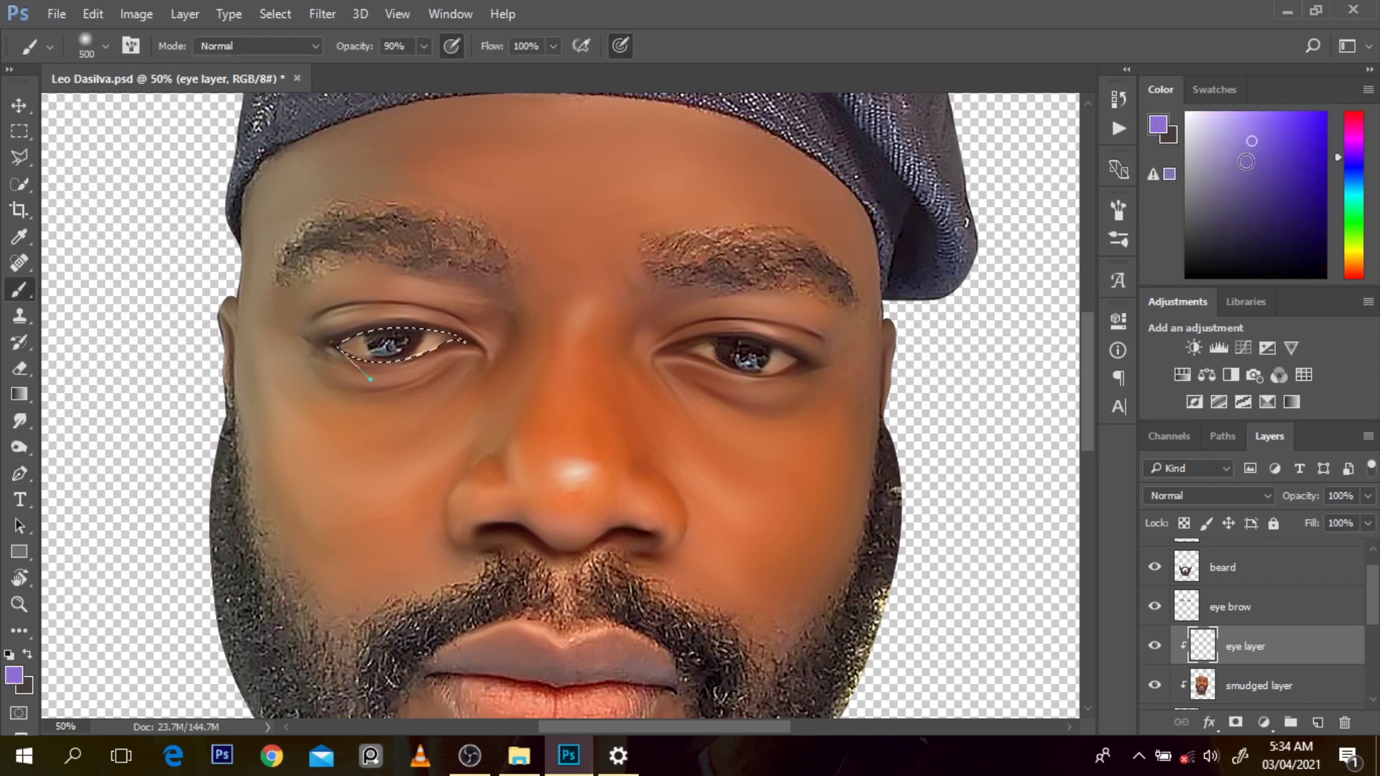
{"action": "left_click", "coordinate": [1188, 127]}
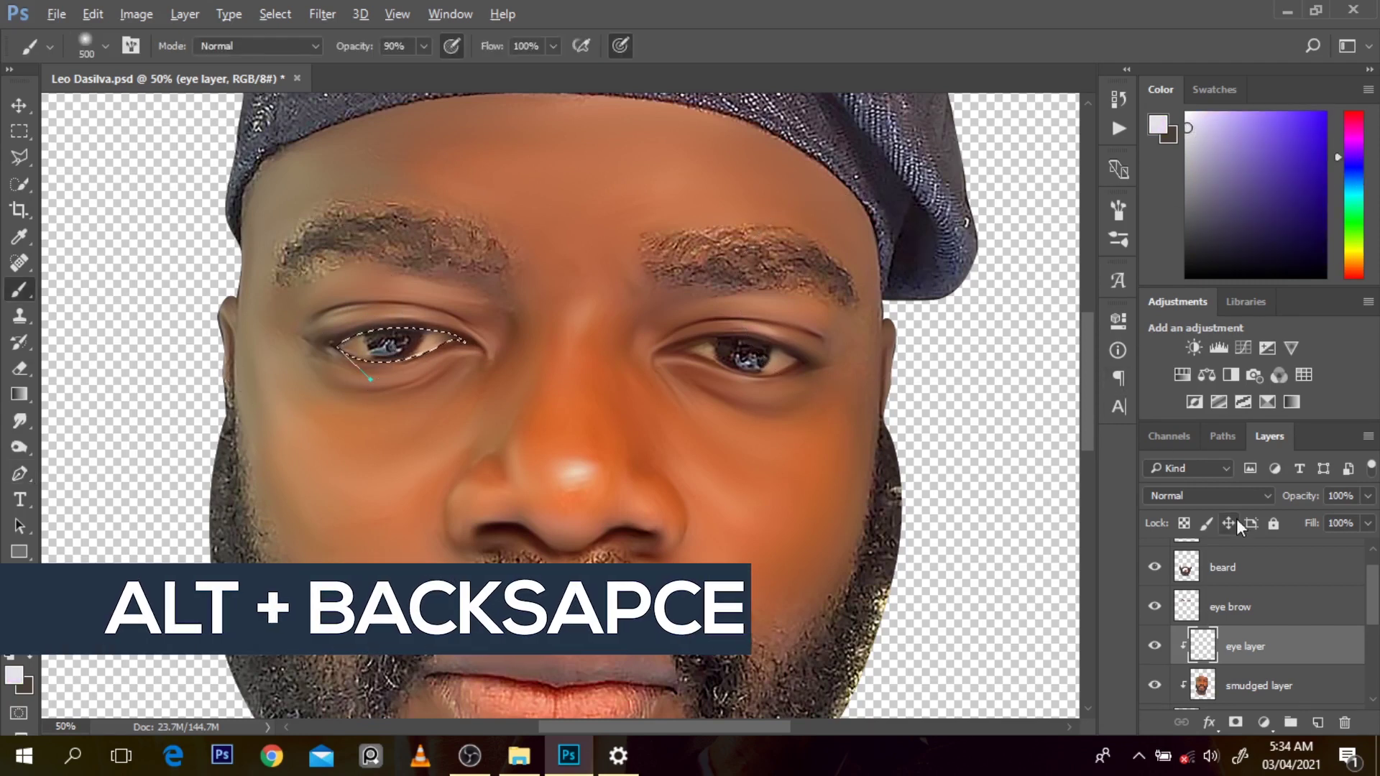
{"action": "key", "text": "alt+BackSpace"}
Outline the portrait's other eye with the Pen tool, convert it into a selection and fill it with the same pale white
{"action": "key", "text": "p"}
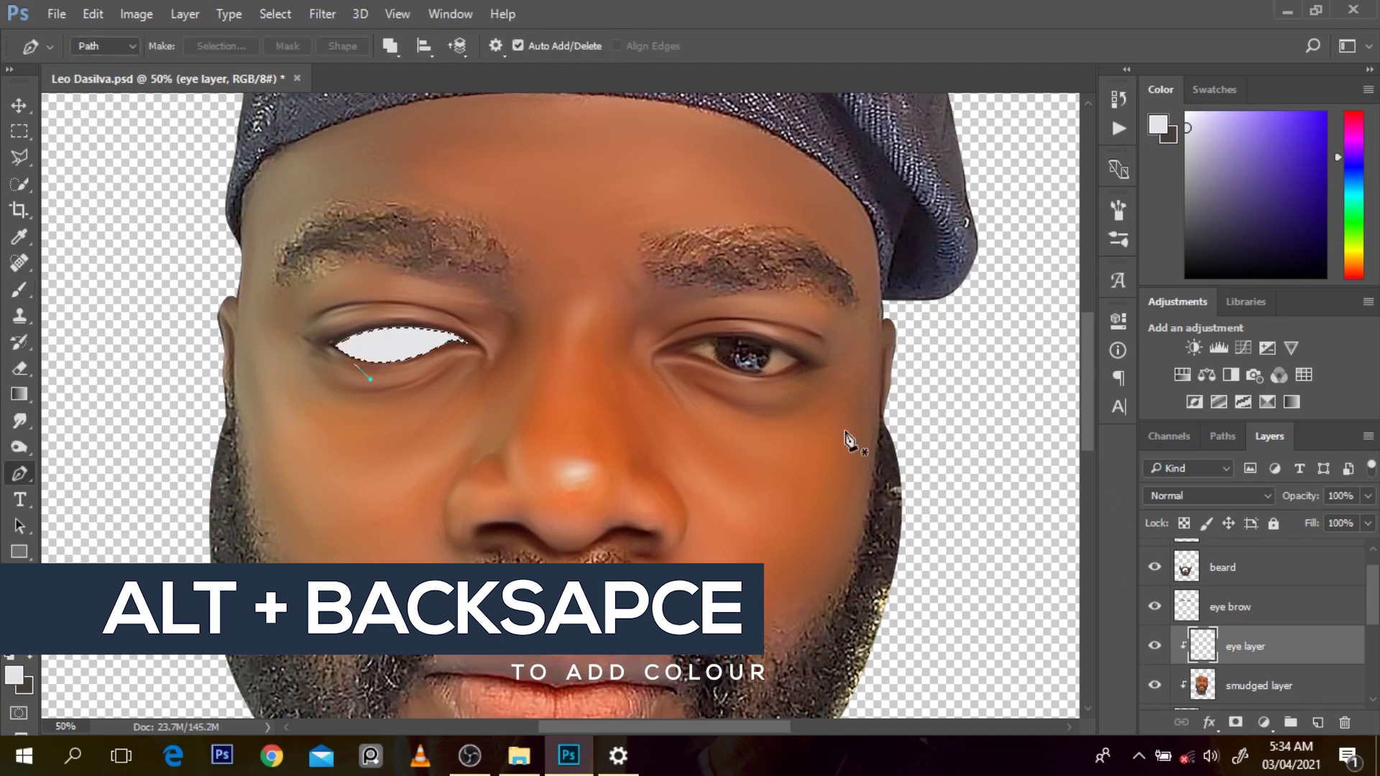
{"action": "left_click", "coordinate": [678, 349]}
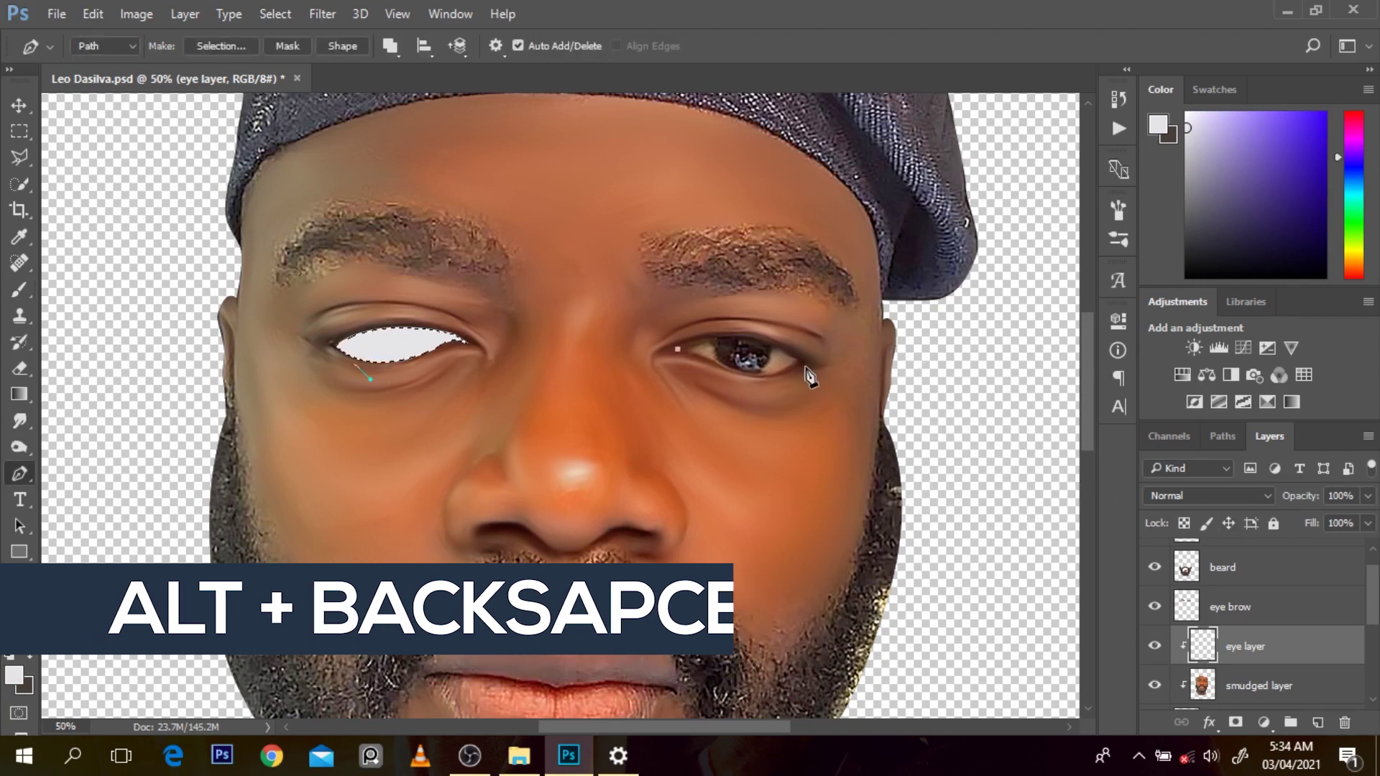
{"action": "left_click_drag", "start_coordinate": [800, 364], "coordinate": [862, 419]}
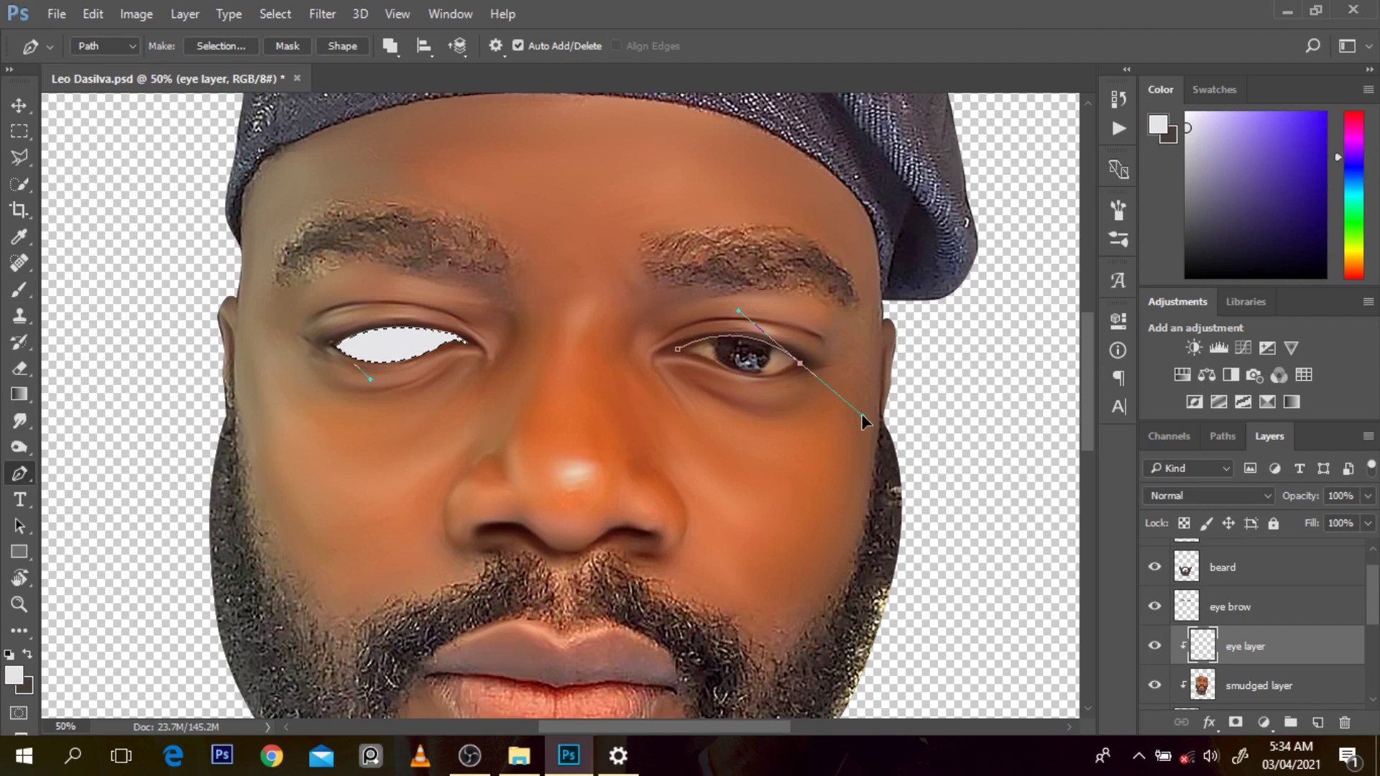
{"action": "left_click", "coordinate": [800, 364], "text": "alt"}
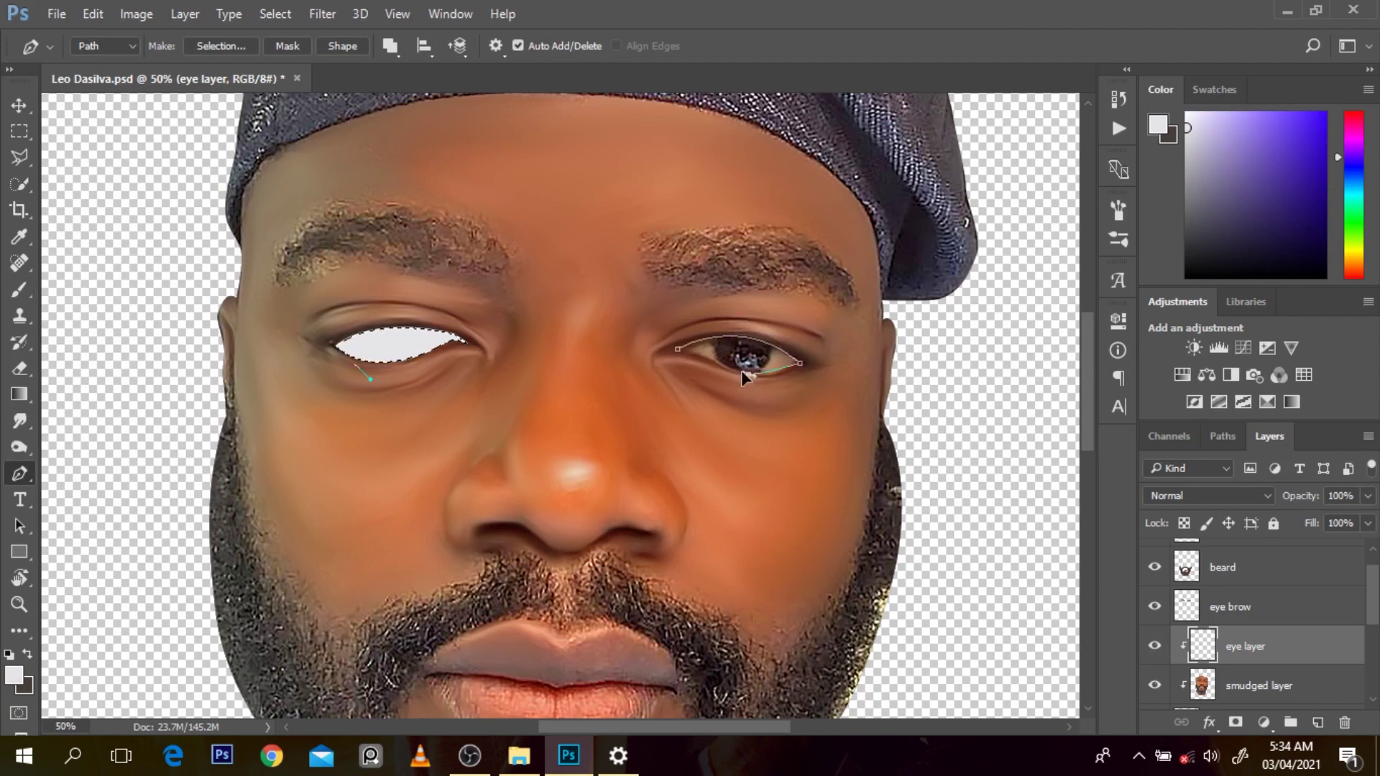
{"action": "left_click_drag", "start_coordinate": [700, 358], "coordinate": [687, 352]}
{"action": "left_click", "coordinate": [680, 351]}
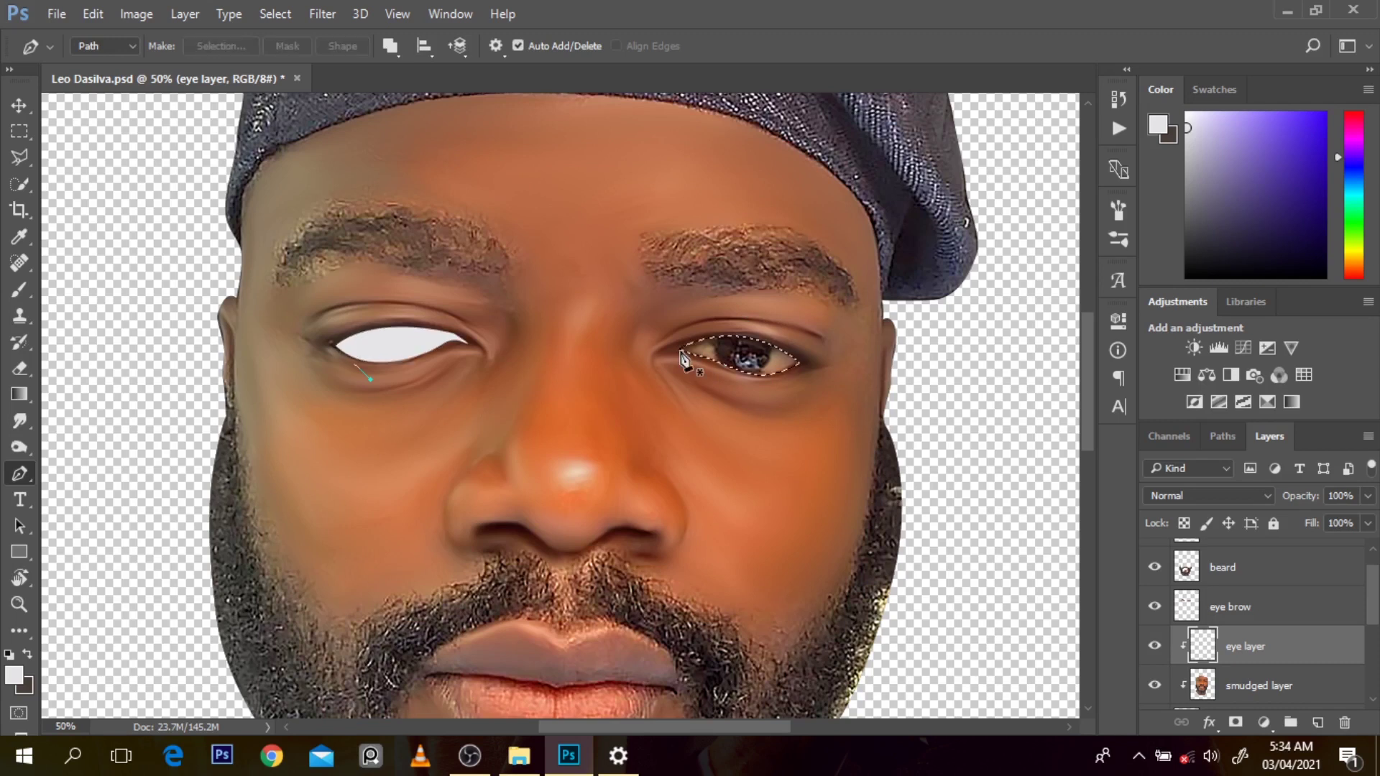
{"action": "key", "text": "ctrl+Return"}
{"action": "key", "text": "alt+BackSpace"}
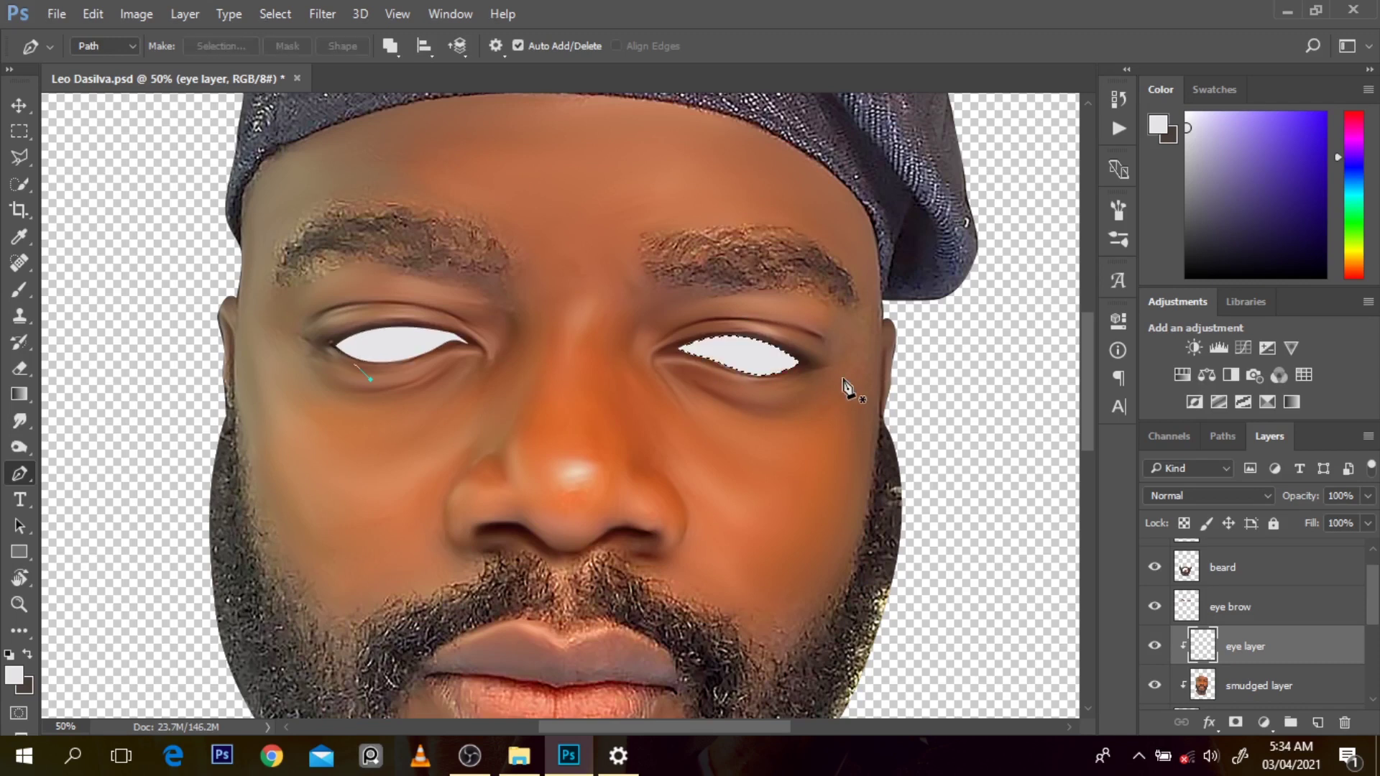
Set the eye layer's blend mode to Color and compare the eyes with the layer hidden and shown
{"action": "left_click", "coordinate": [1193, 490]}
{"action": "left_click", "coordinate": [1192, 469]}
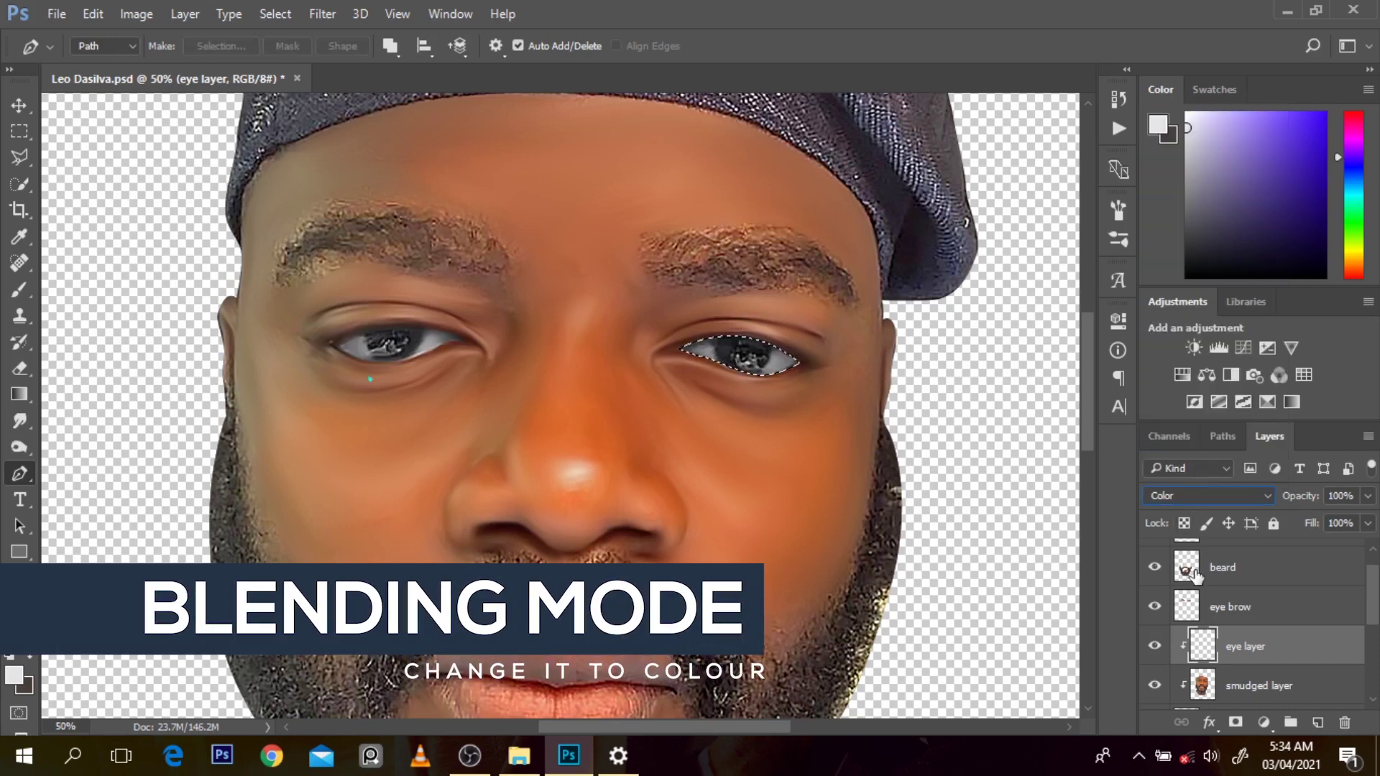
{"action": "left_click", "coordinate": [1154, 646]}
{"action": "left_click", "coordinate": [1155, 646]}
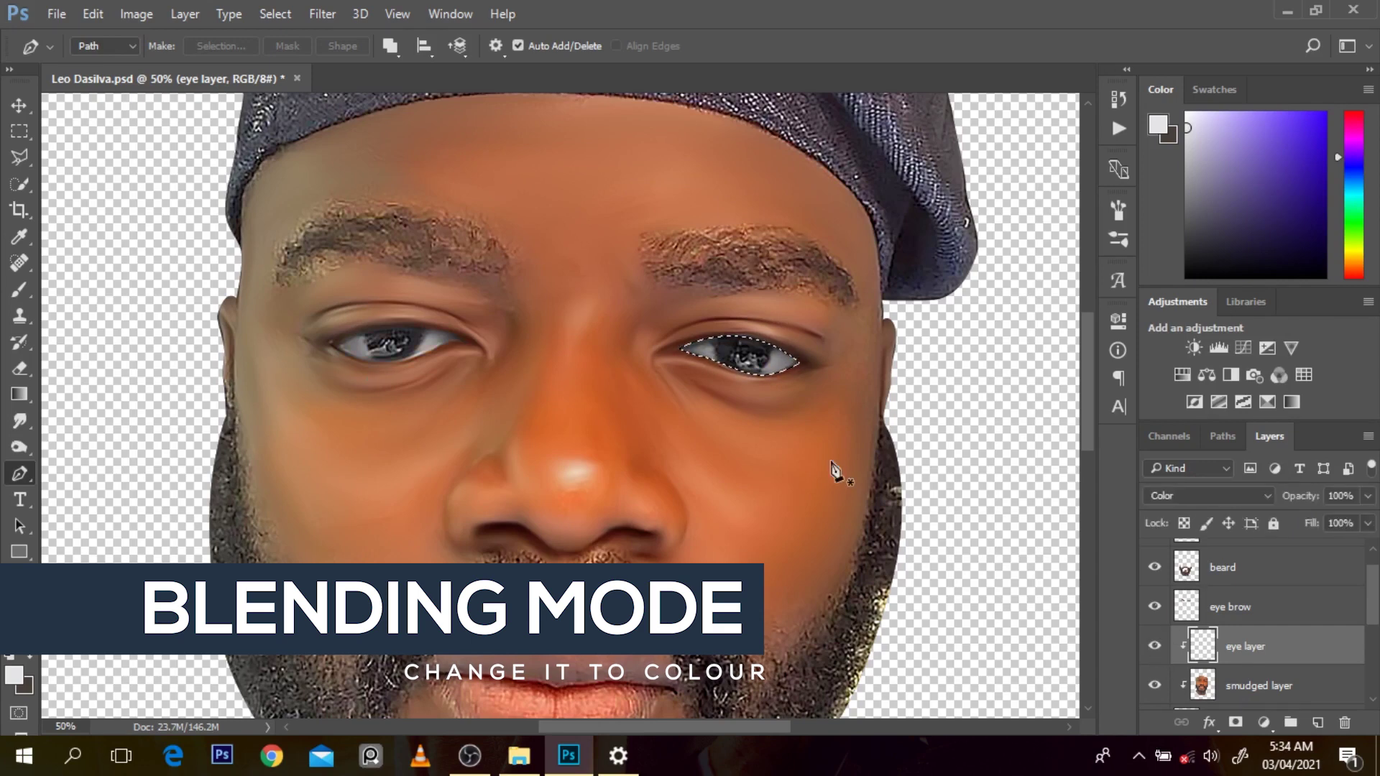
{"action": "left_click", "coordinate": [673, 355]}
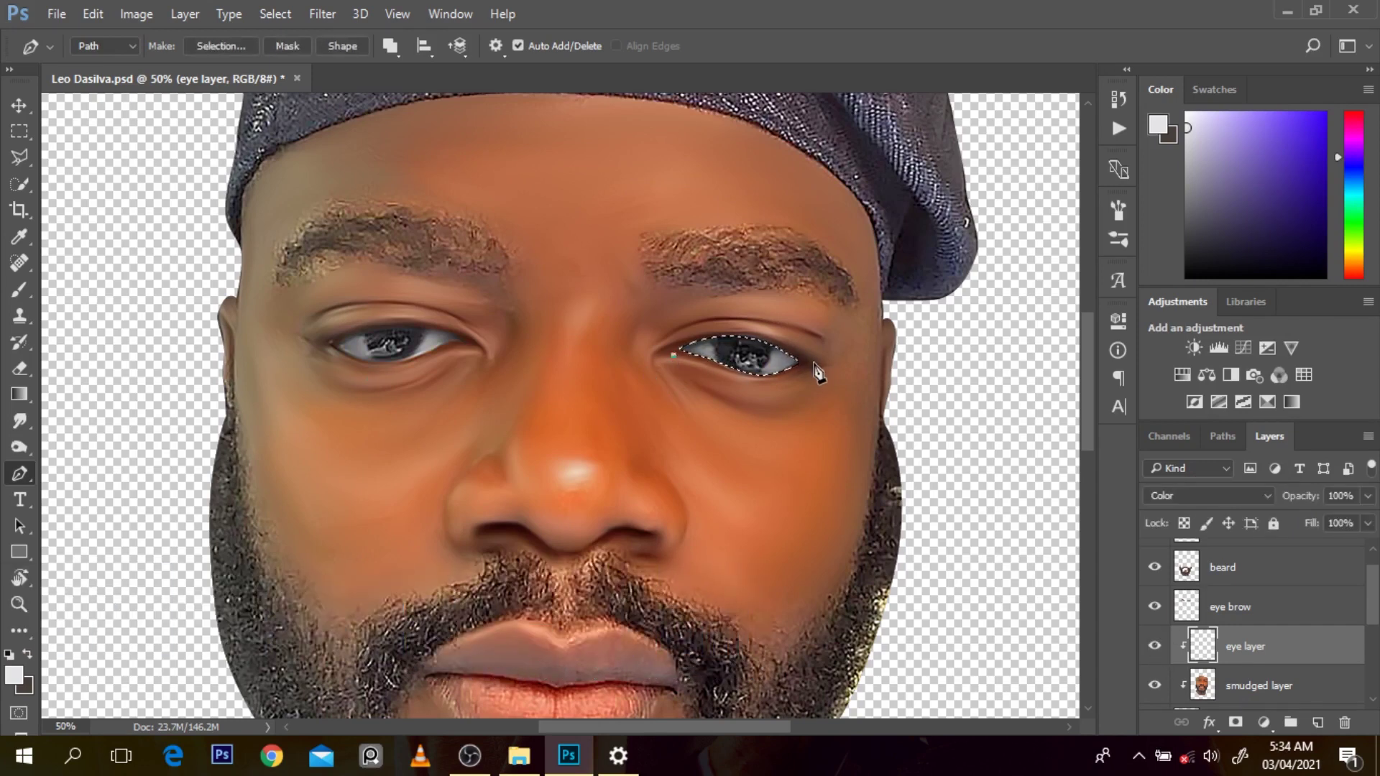
{"action": "left_click_drag", "start_coordinate": [796, 349], "coordinate": [883, 369]}
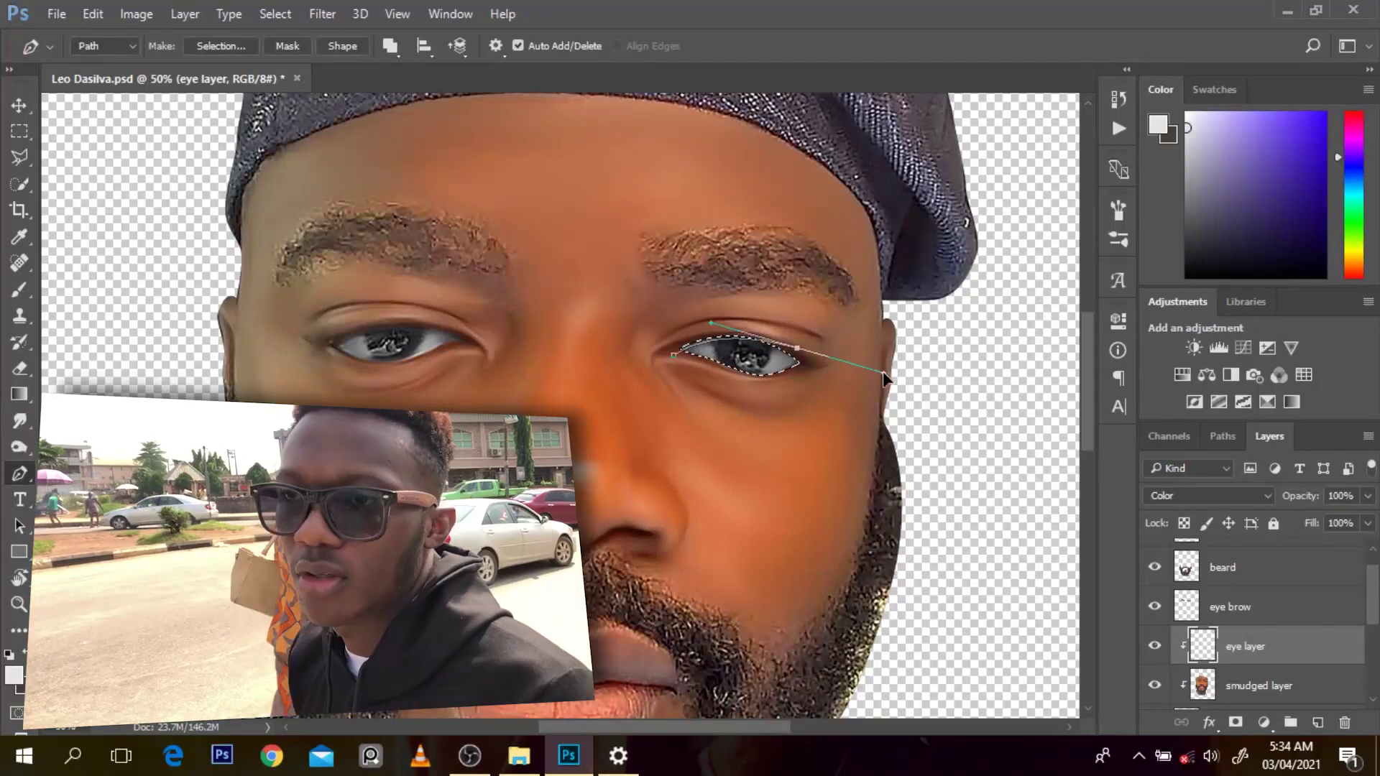
{"action": "left_click_drag", "start_coordinate": [683, 264], "coordinate": [632, 309]}
{"action": "key", "text": "Escape"}
{"action": "key", "text": "ctrl+Return"}
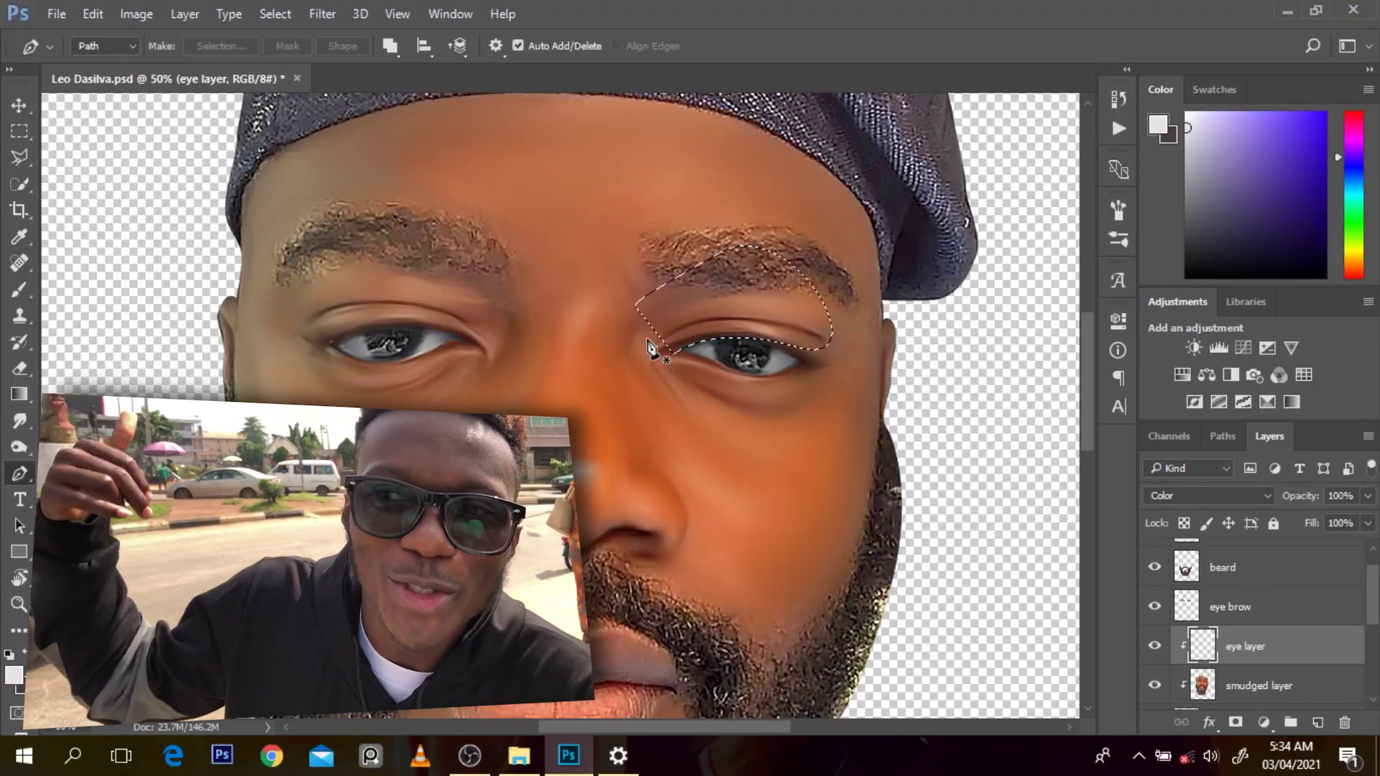
{"action": "key", "text": "ctrl+d"}
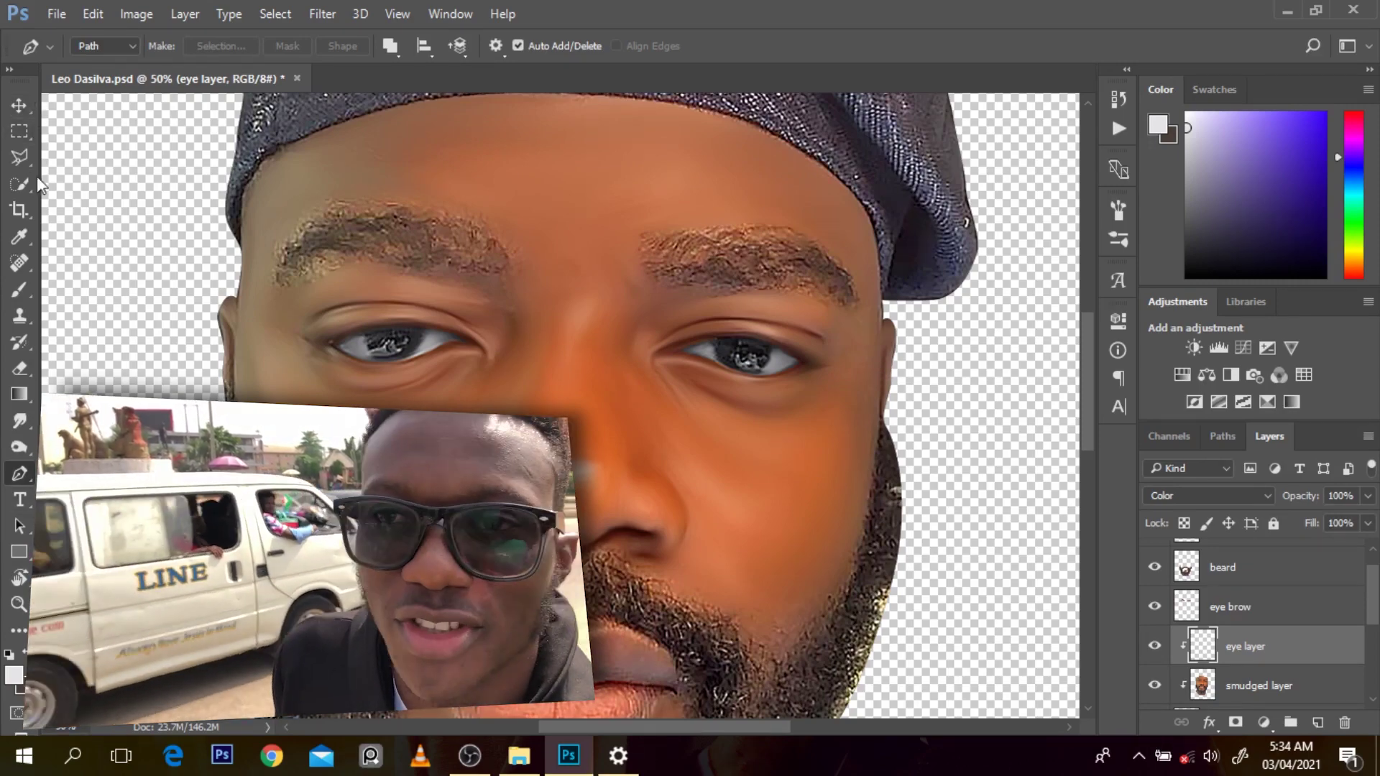
{"action": "left_click", "coordinate": [19, 105]}
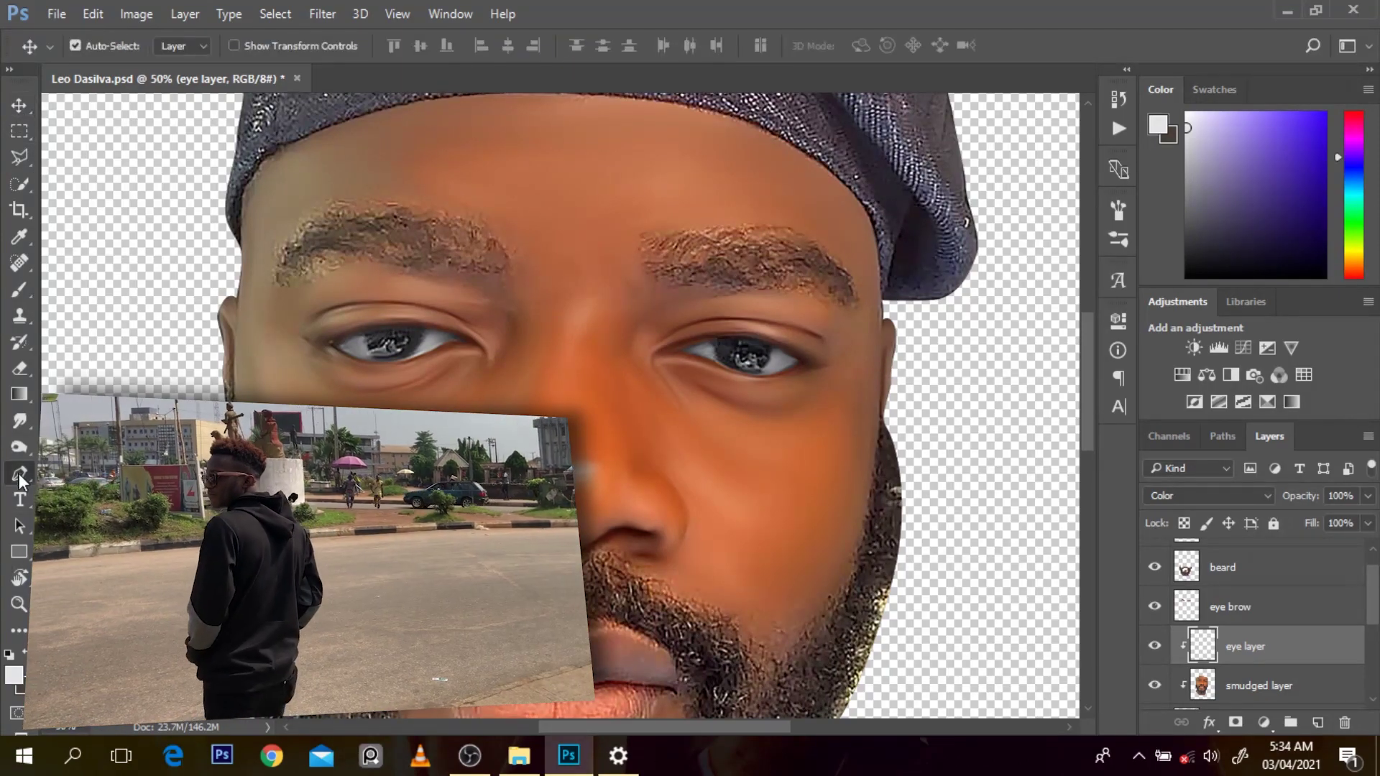
{"action": "left_click", "coordinate": [19, 475]}
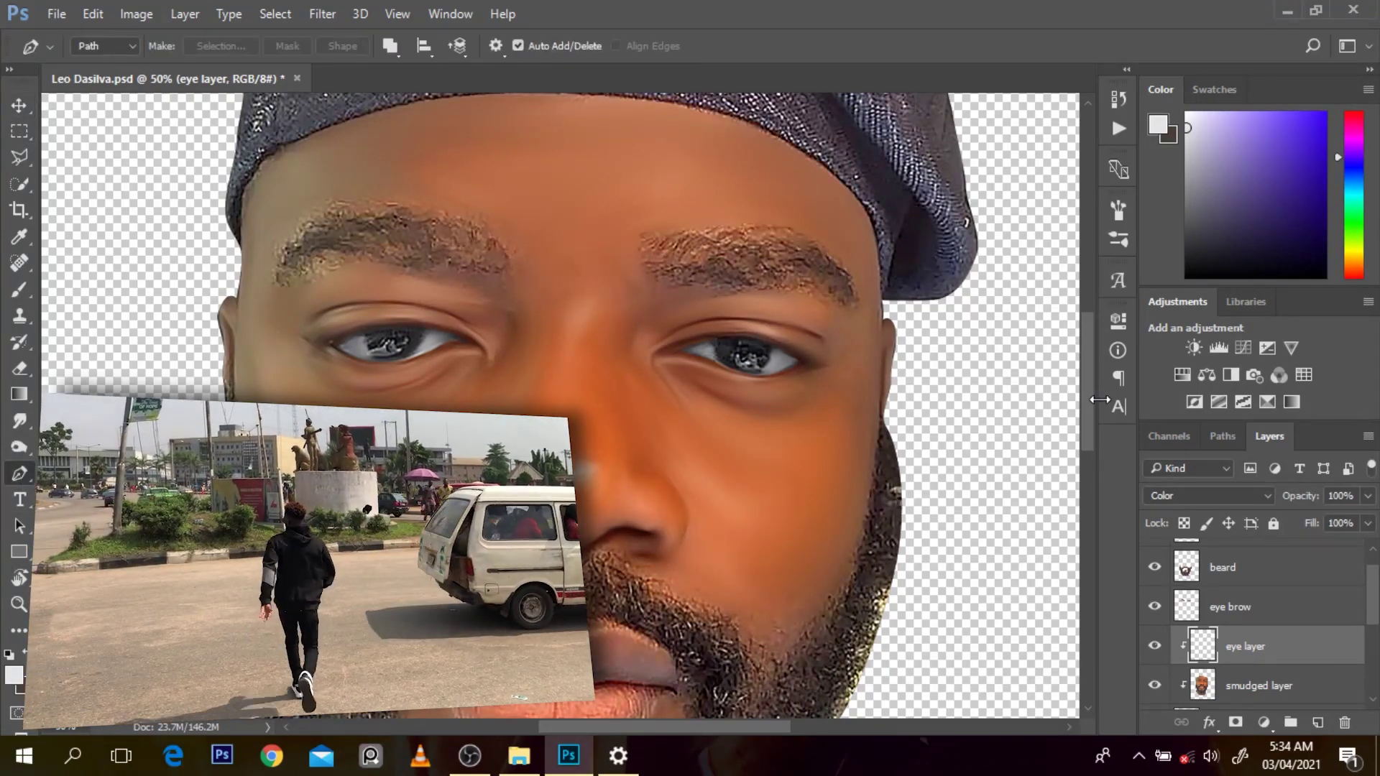
Load the eye layer's filled shapes as a selection and pick an orange-brown colour for the Brush tool
{"action": "left_click", "coordinate": [1207, 650], "text": "ctrl"}
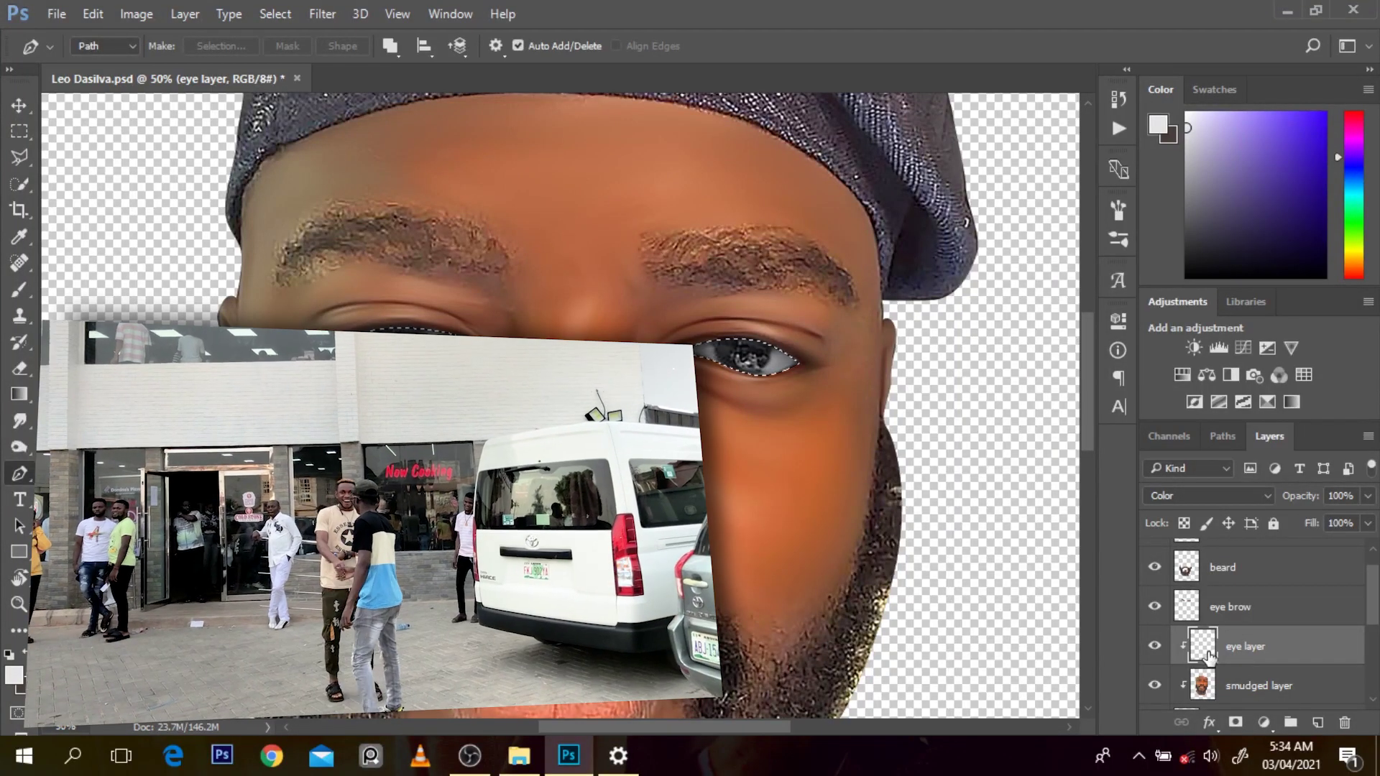
{"action": "left_click", "coordinate": [20, 291]}
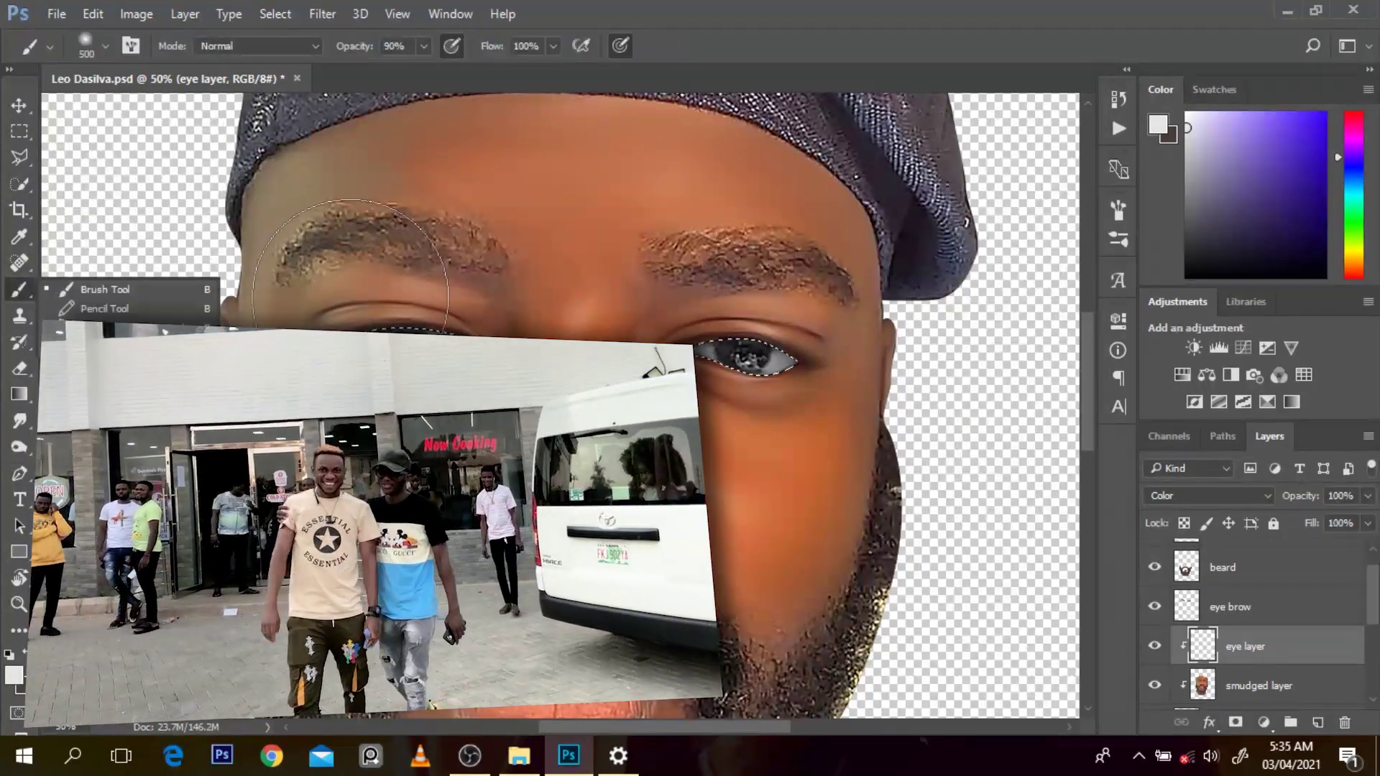
{"action": "left_click", "coordinate": [1356, 278]}
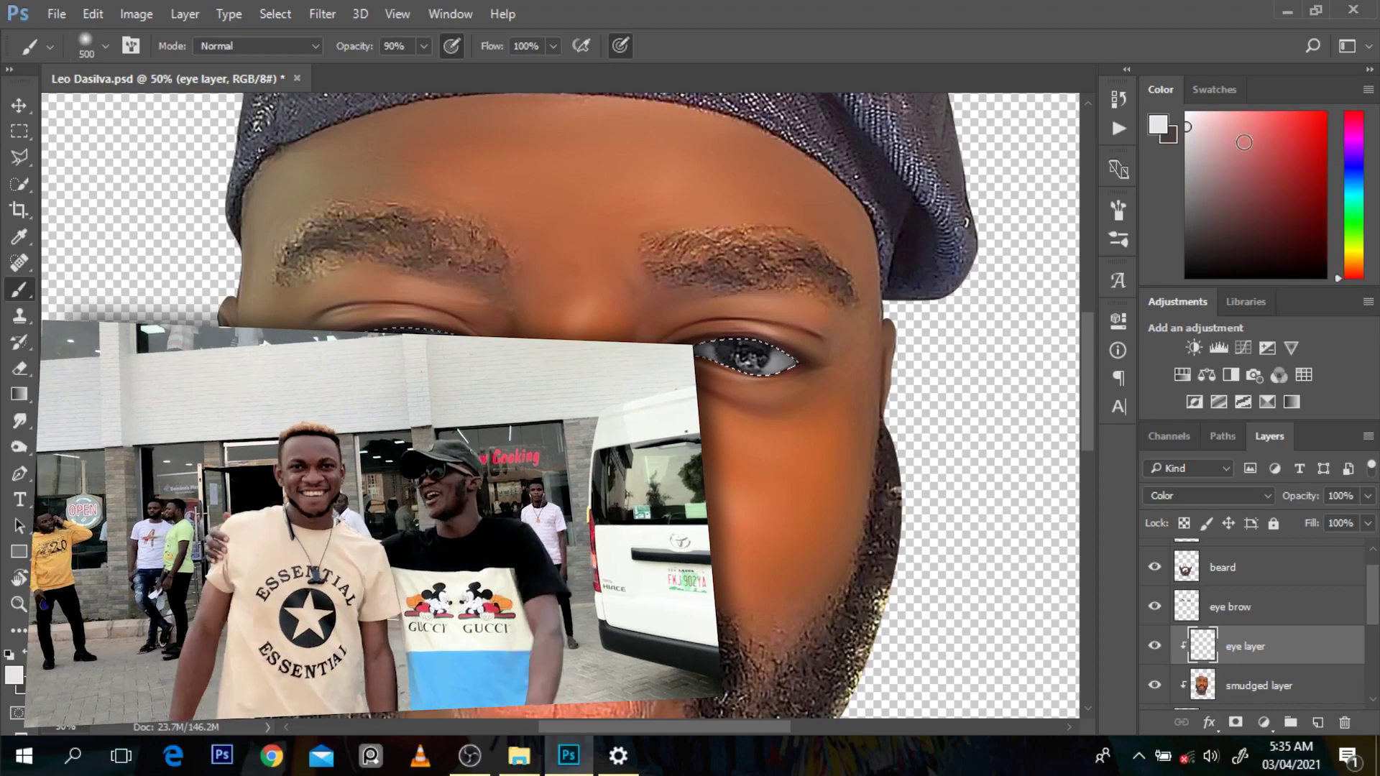
{"action": "left_click", "coordinate": [1246, 163]}
{"action": "left_click_drag", "start_coordinate": [1335, 274], "coordinate": [1340, 266]}
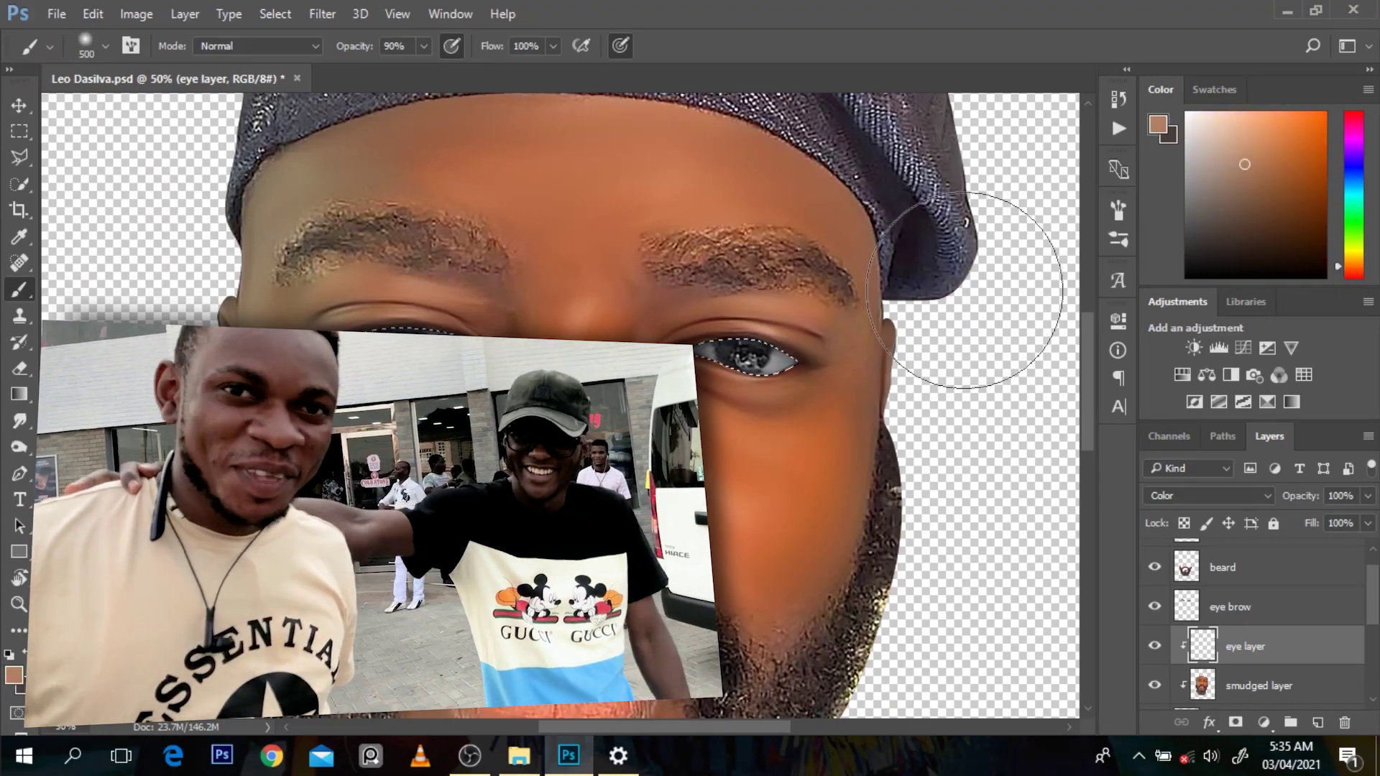
Reduce the Brush size to 50 px and pick a darker brown of the same hue
{"action": "key", "text": "bracketleft"}
{"action": "key", "text": "bracketleft"}
{"action": "key", "text": "bracketleft"}
{"action": "key", "text": "bracketleft"}
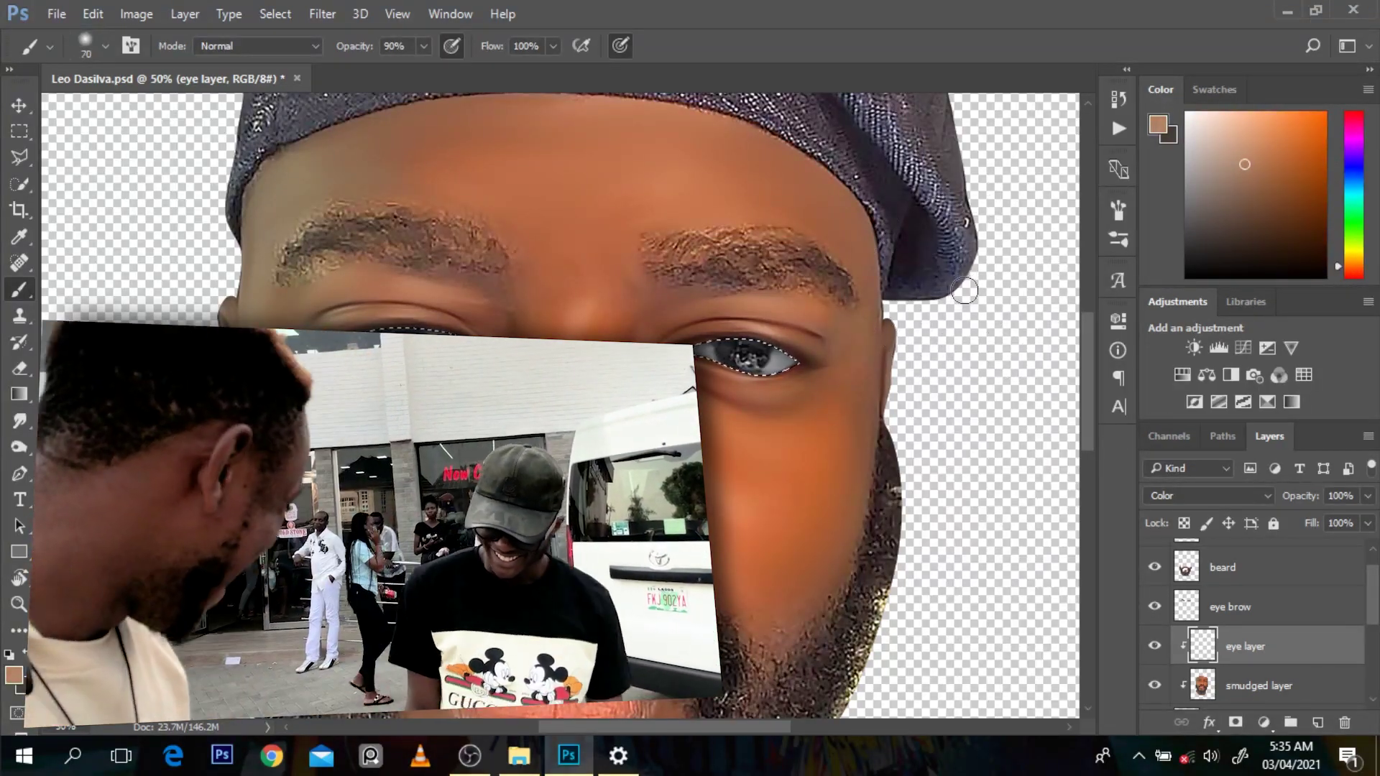
{"action": "key", "text": "bracketleft"}
{"action": "key", "text": "bracketleft"}
{"action": "key", "text": "bracketleft"}
{"action": "key", "text": "bracketleft"}
{"action": "key", "text": "bracketleft"}
{"action": "key", "text": "bracketleft"}
{"action": "key", "text": "bracketleft"}
{"action": "key", "text": "bracketleft"}
{"action": "key", "text": "bracketleft"}
{"action": "left_click", "coordinate": [1253, 209]}
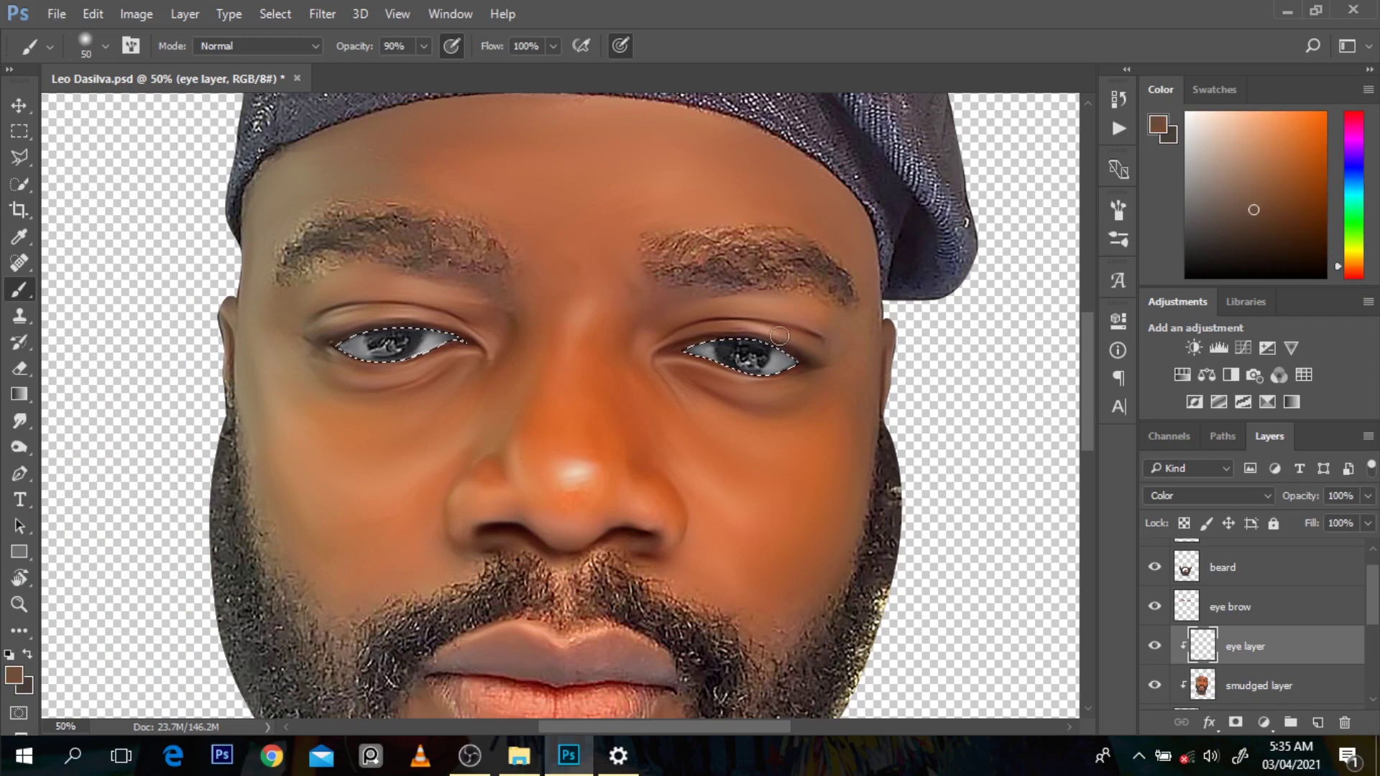
Undo the trial brush strokes, lower the Brush opacity to 58% and choose a very dark brown
{"action": "key", "text": "ctrl+z"}
{"action": "left_click_drag", "start_coordinate": [346, 48], "coordinate": [333, 48]}
{"action": "mouse_move", "coordinate": [389, 328]}
{"action": "left_mouse_down"}
{"action": "mouse_move", "coordinate": [402, 343]}
{"action": "mouse_move", "coordinate": [373, 333]}
{"action": "left_mouse_up"}
{"action": "key", "text": "ctrl+z"}
{"action": "left_click_drag", "start_coordinate": [357, 47], "coordinate": [348, 48]}
{"action": "left_click", "coordinate": [1266, 228]}
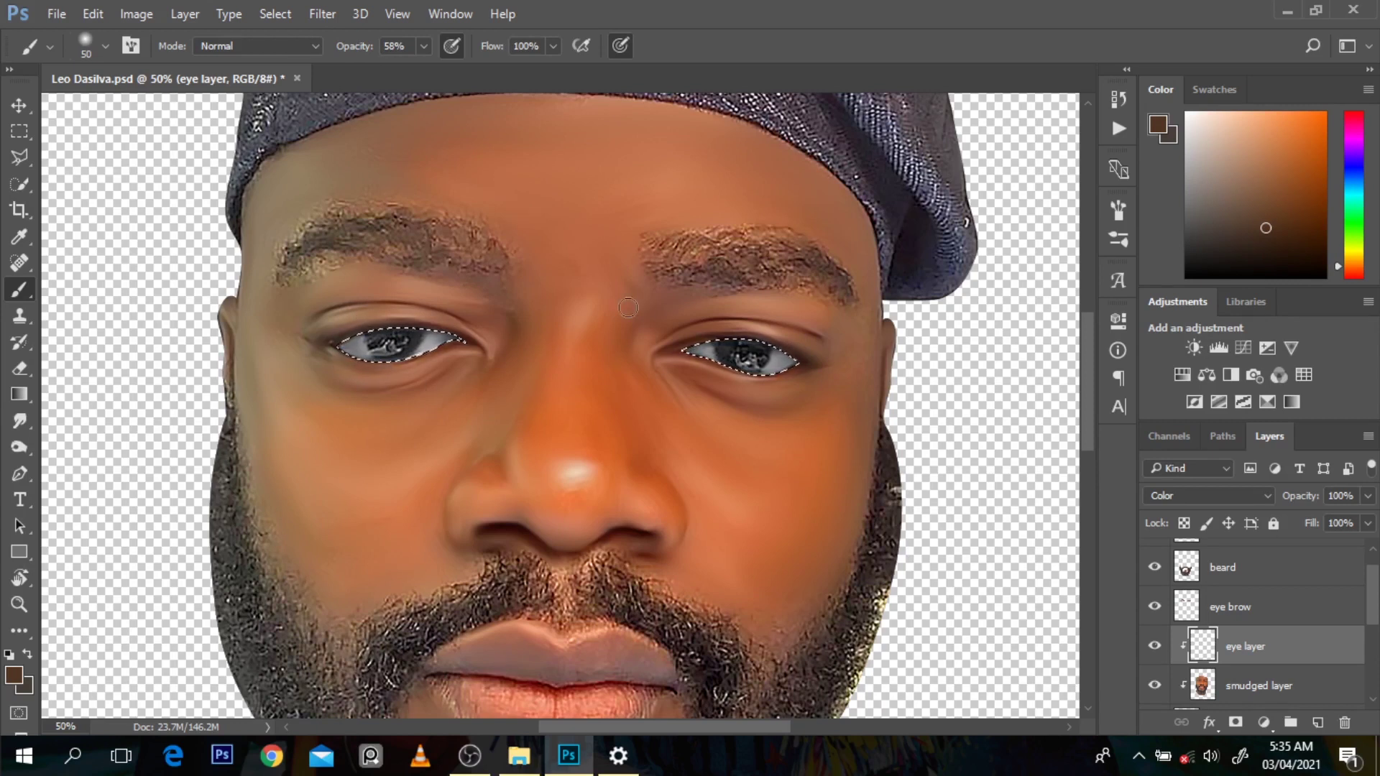
Add a new clipped layer directly above the eye layer and name it iris colour
{"action": "scroll", "coordinate": [628, 308], "scroll_direction": "down", "scroll_amount": 2}
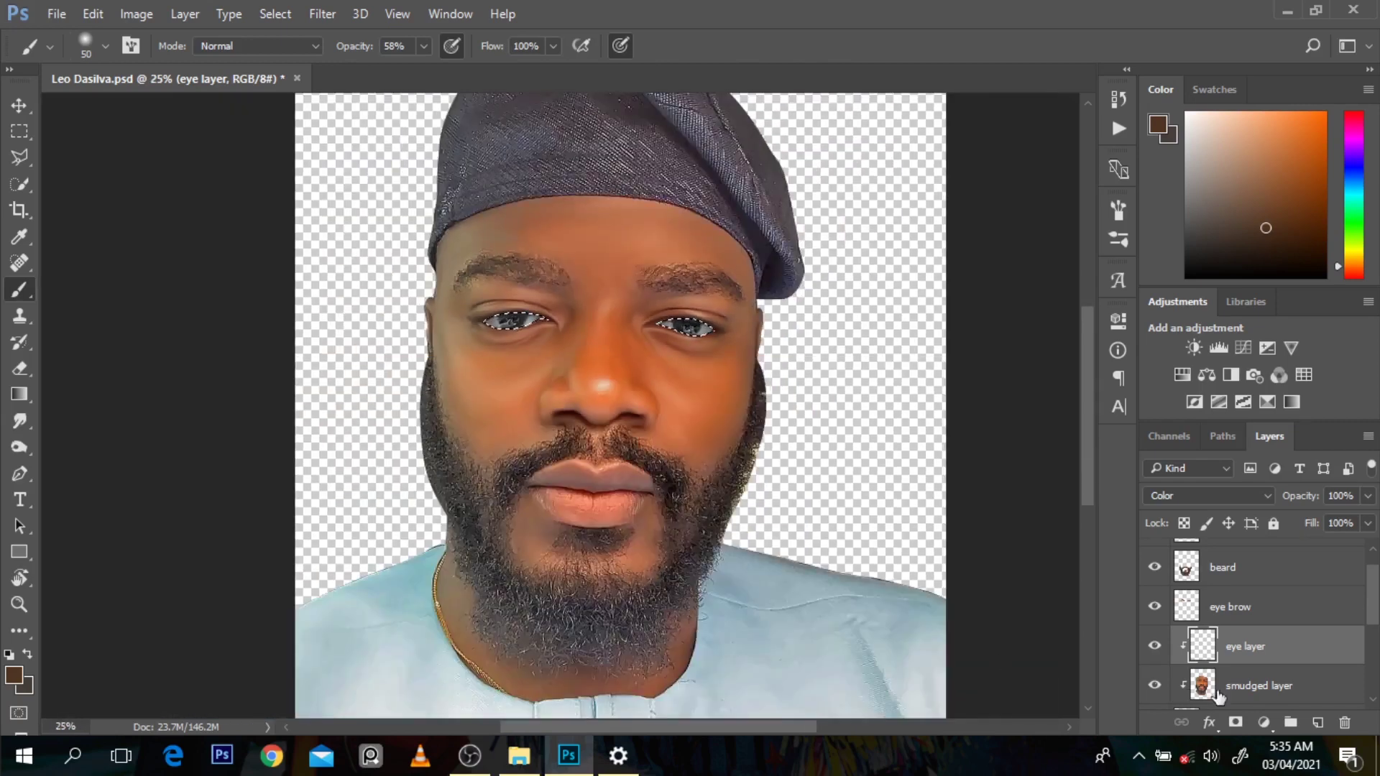
{"action": "left_click", "coordinate": [1317, 722]}
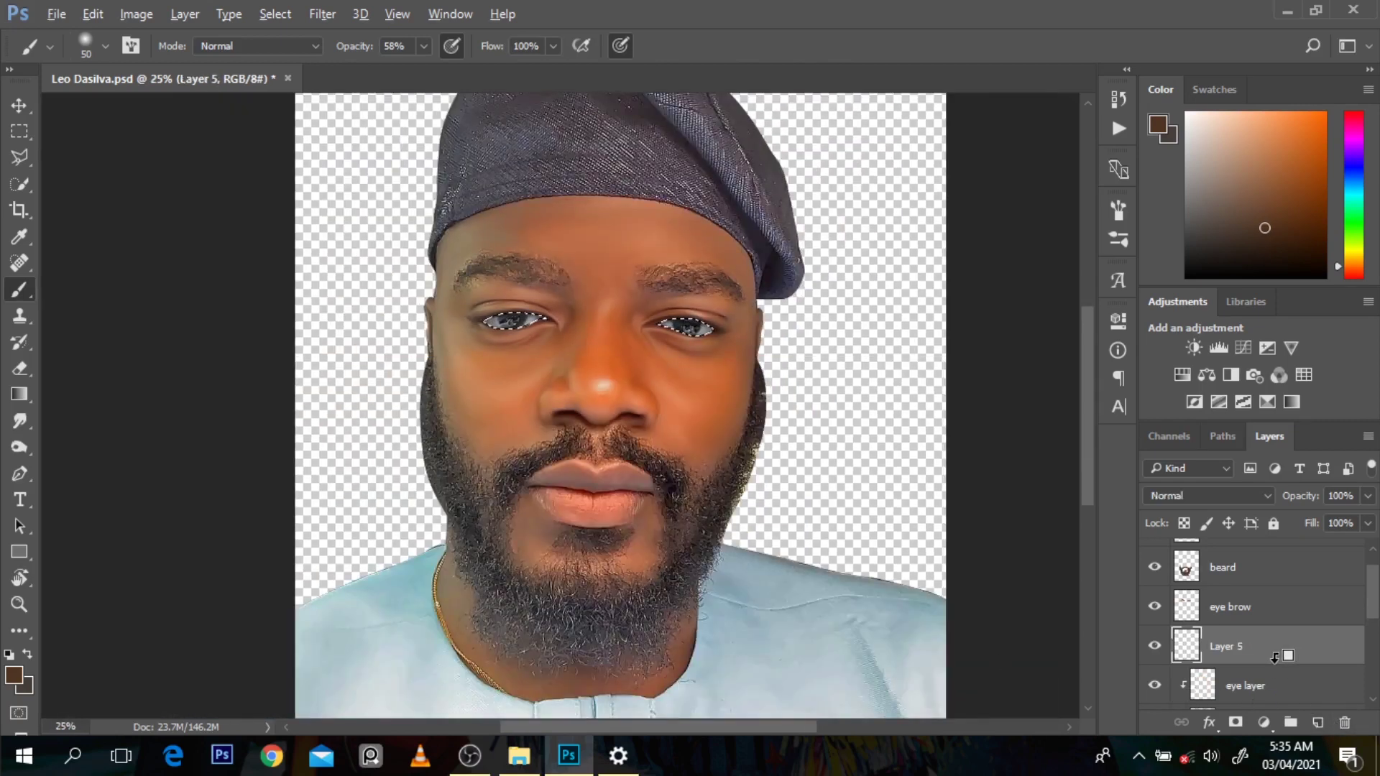
{"action": "left_click", "coordinate": [1275, 655], "text": "alt"}
{"action": "double_click", "coordinate": [1242, 644]}
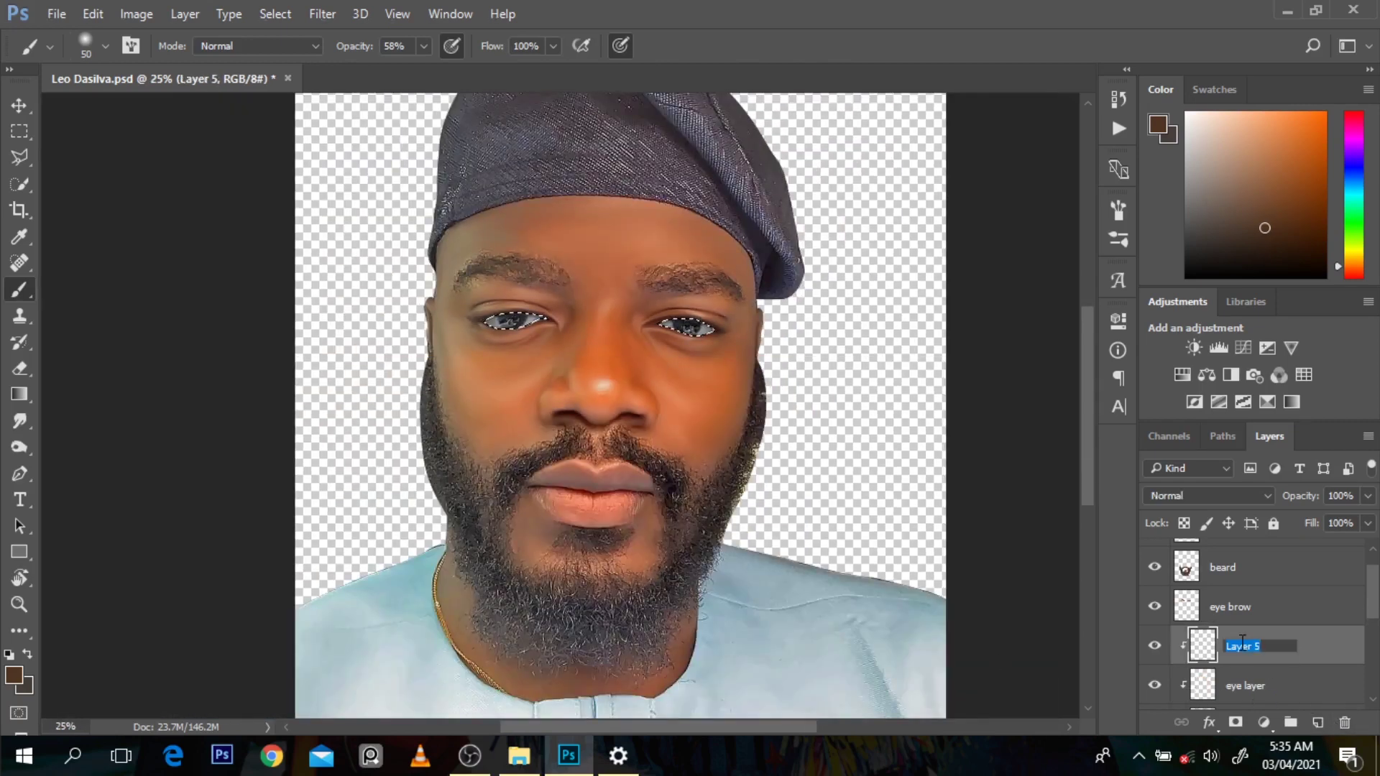
{"action": "type", "text": "iris colour"}
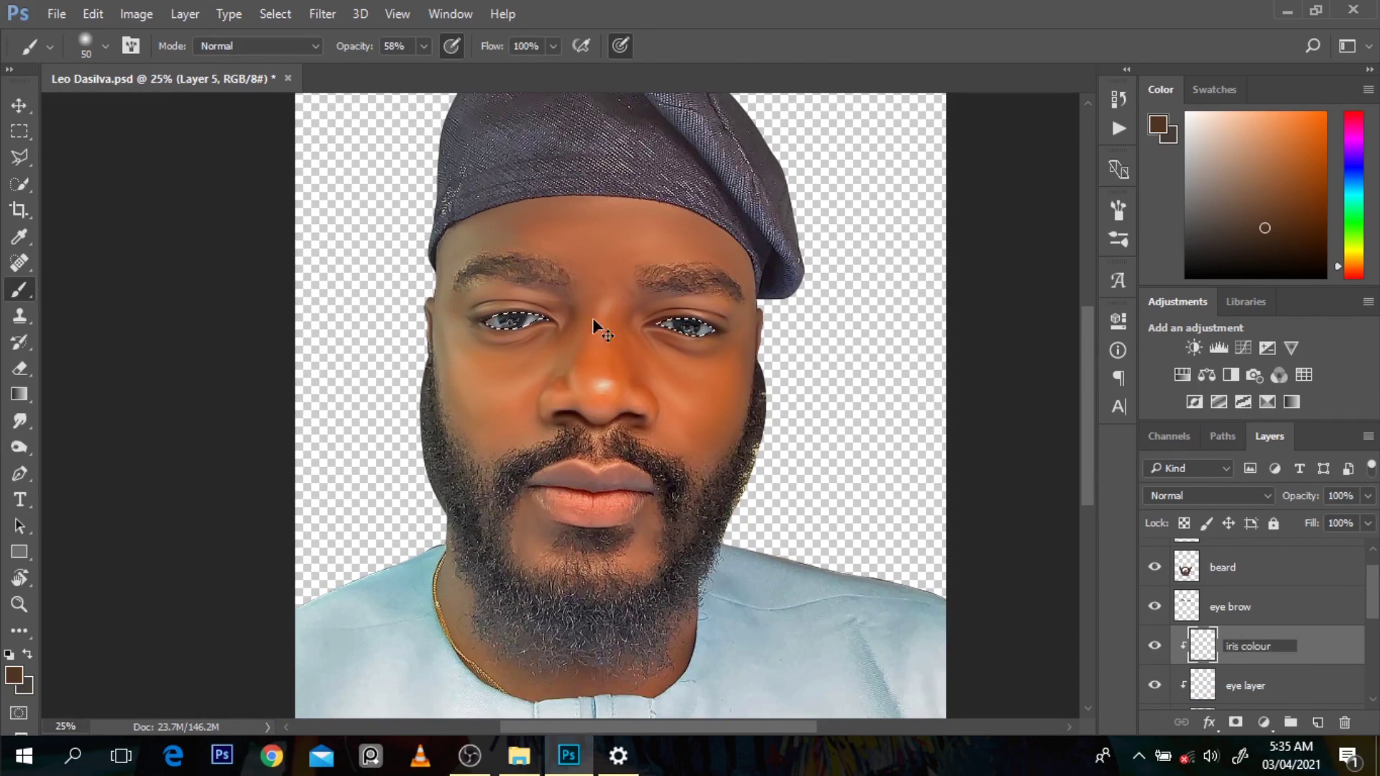
Brush dark brown over both irises on the iris colour layer and set that layer's blend mode to Color
{"action": "left_click", "coordinate": [552, 260], "text": "ctrl"}
{"action": "left_click", "coordinate": [552, 260], "text": "ctrl"}
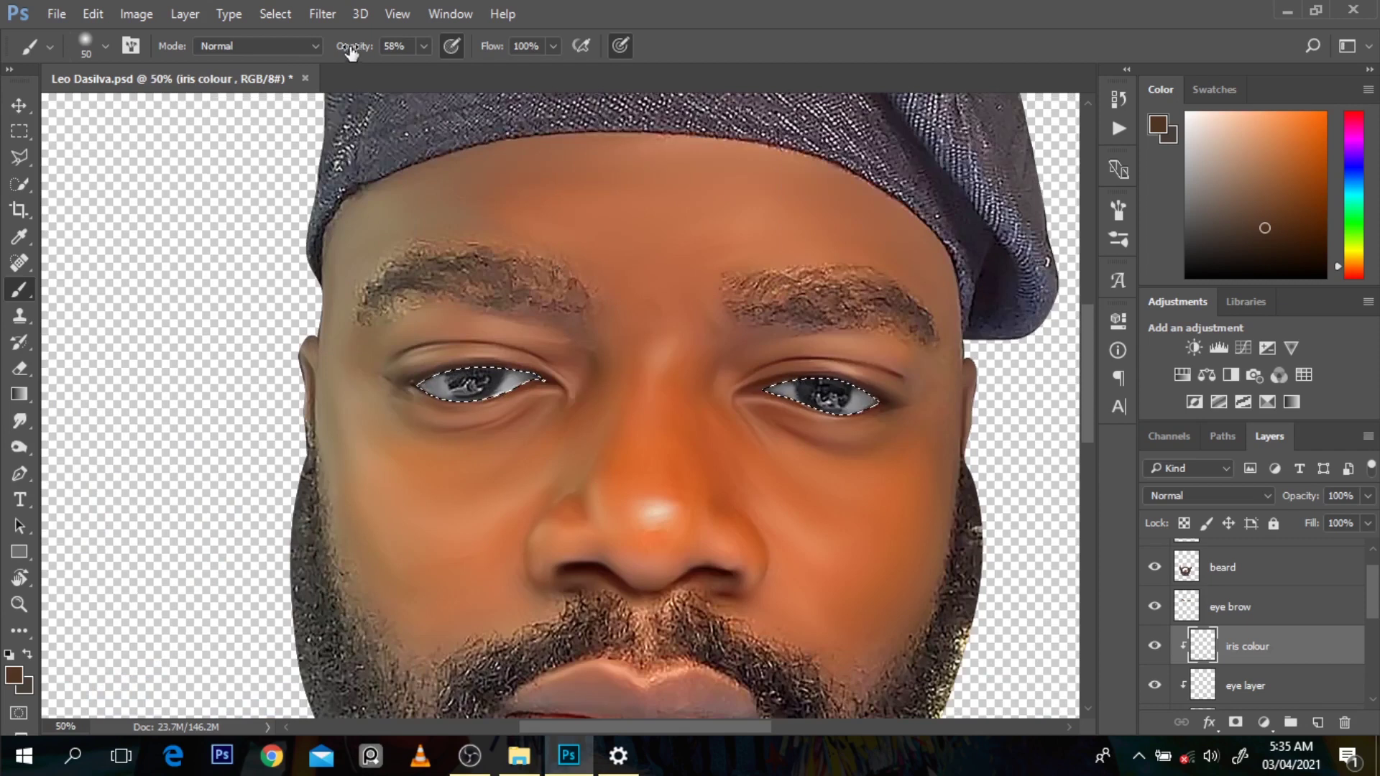
{"action": "mouse_move", "coordinate": [493, 370]}
{"action": "left_mouse_down"}
{"action": "mouse_move", "coordinate": [459, 376]}
{"action": "mouse_move", "coordinate": [454, 354]}
{"action": "mouse_move", "coordinate": [463, 376]}
{"action": "mouse_move", "coordinate": [476, 369]}
{"action": "mouse_move", "coordinate": [465, 392]}
{"action": "mouse_move", "coordinate": [501, 374]}
{"action": "left_mouse_up"}
{"action": "mouse_move", "coordinate": [844, 402]}
{"action": "left_mouse_down"}
{"action": "mouse_move", "coordinate": [810, 382]}
{"action": "mouse_move", "coordinate": [844, 388]}
{"action": "left_mouse_up"}
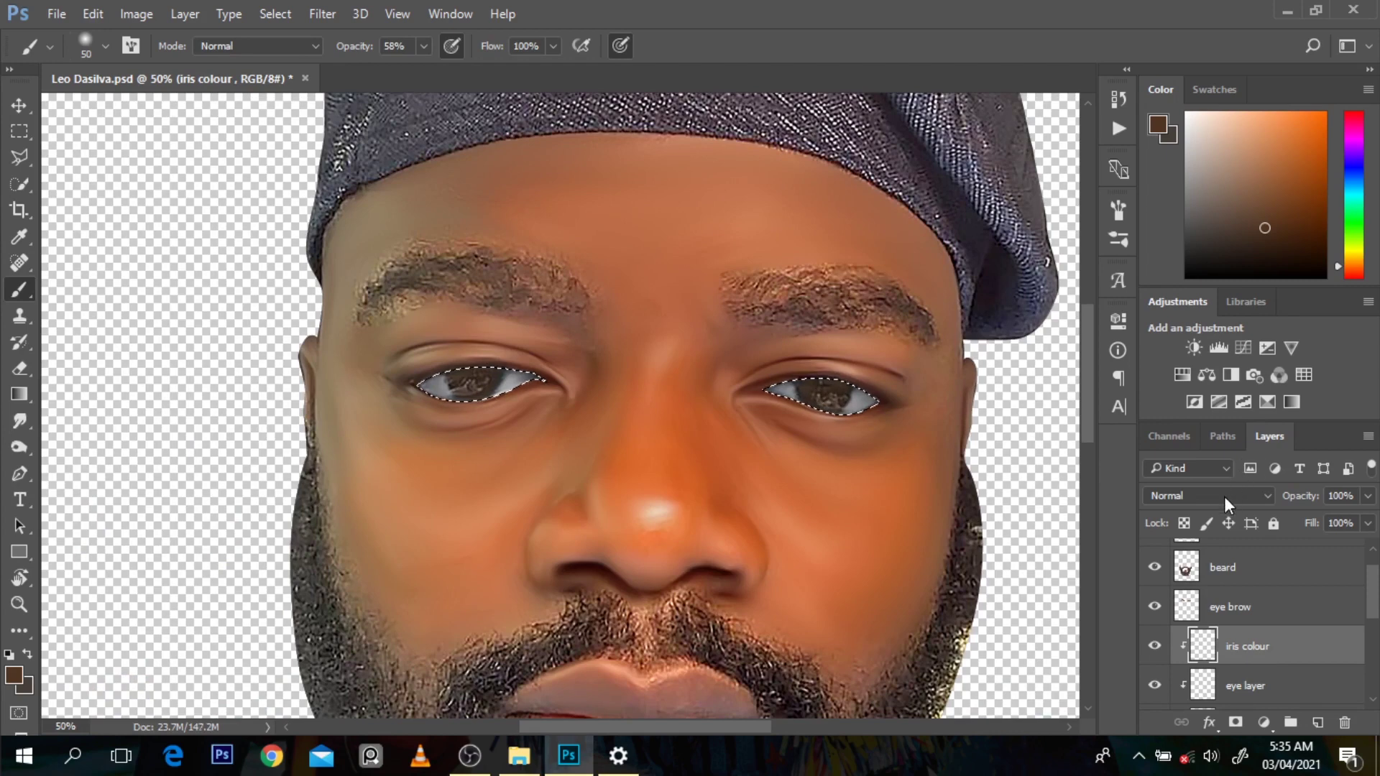
{"action": "left_click", "coordinate": [1224, 496]}
{"action": "left_click", "coordinate": [1215, 471]}
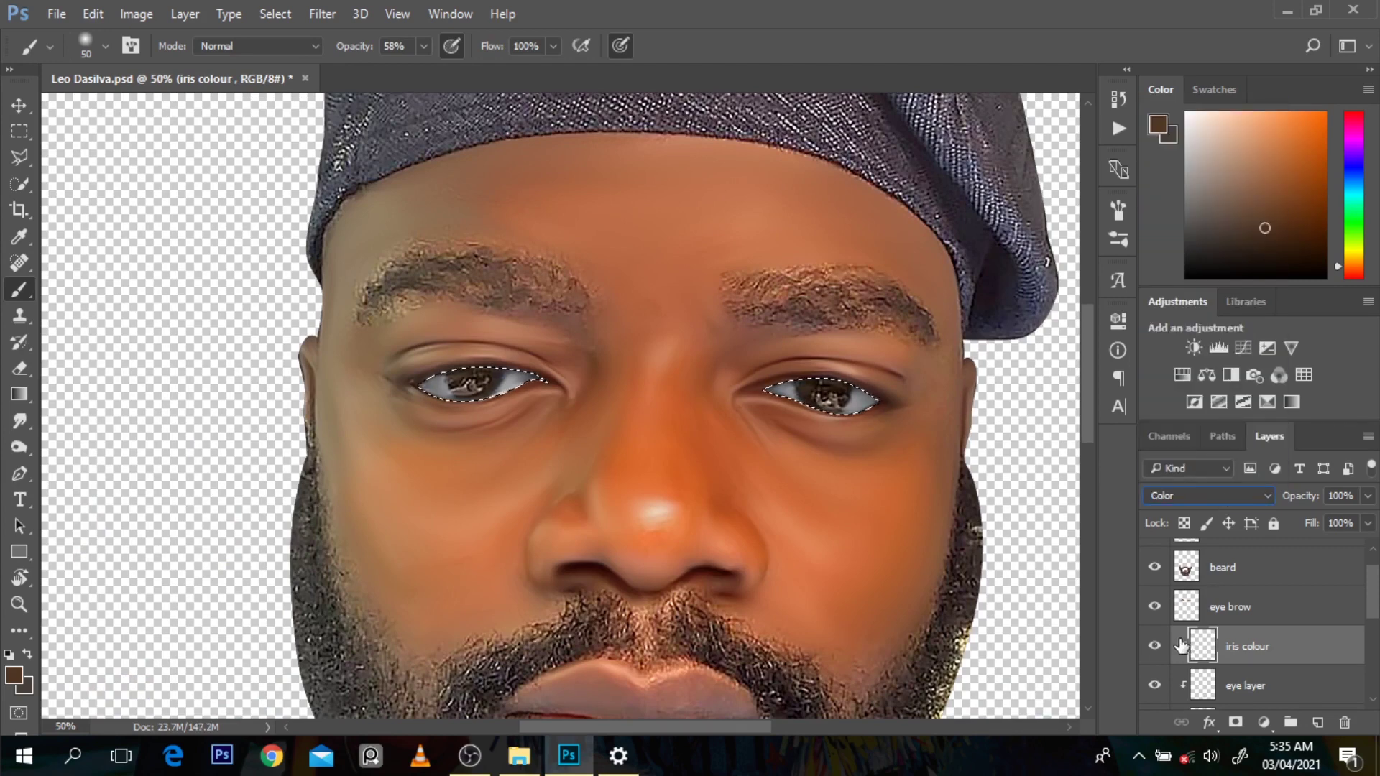
Hide and show the iris colour layer at different magnifications to compare the irises with and without the tint
{"action": "key", "text": "alt+space"}
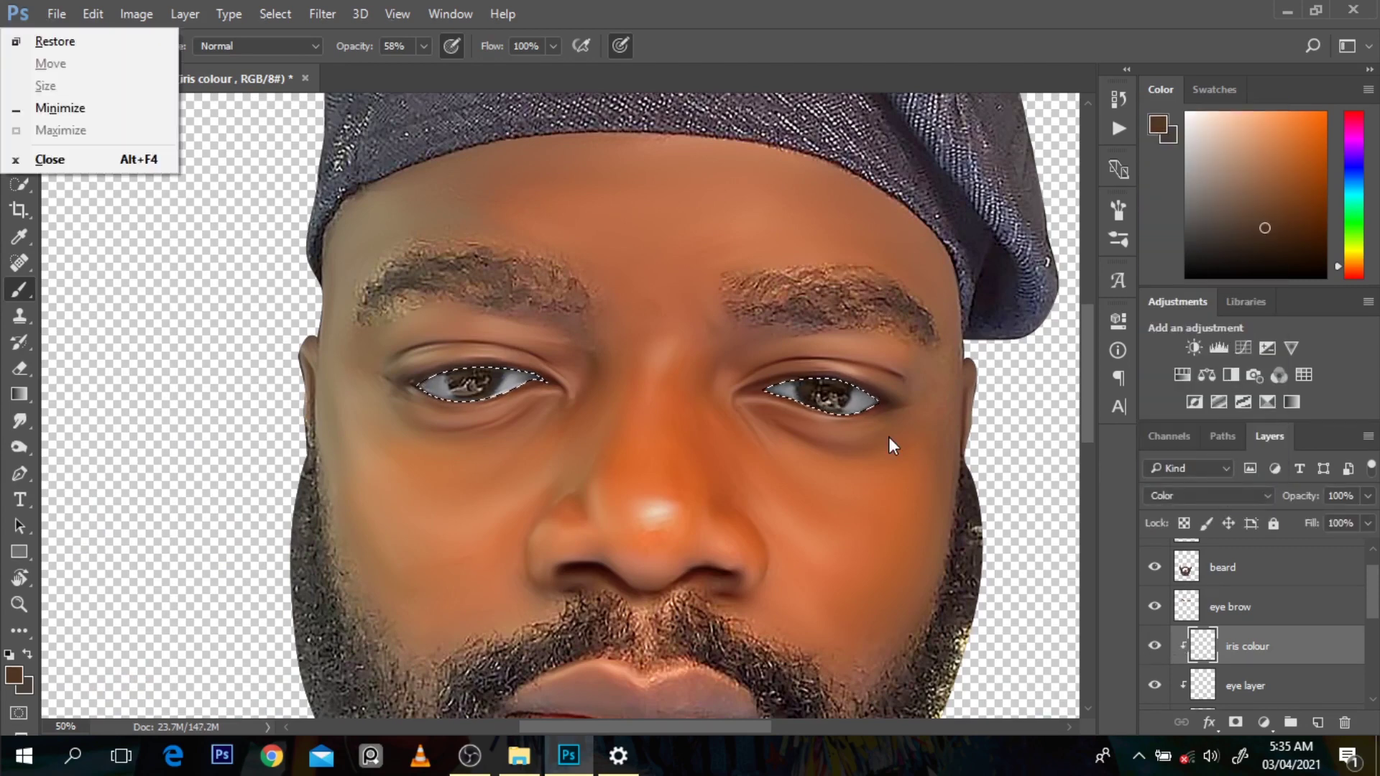
{"action": "left_click_drag", "start_coordinate": [1091, 417], "coordinate": [1086, 389]}
{"action": "key", "text": "alt+space"}
{"action": "key", "text": "Escape"}
{"action": "left_click", "coordinate": [19, 106]}
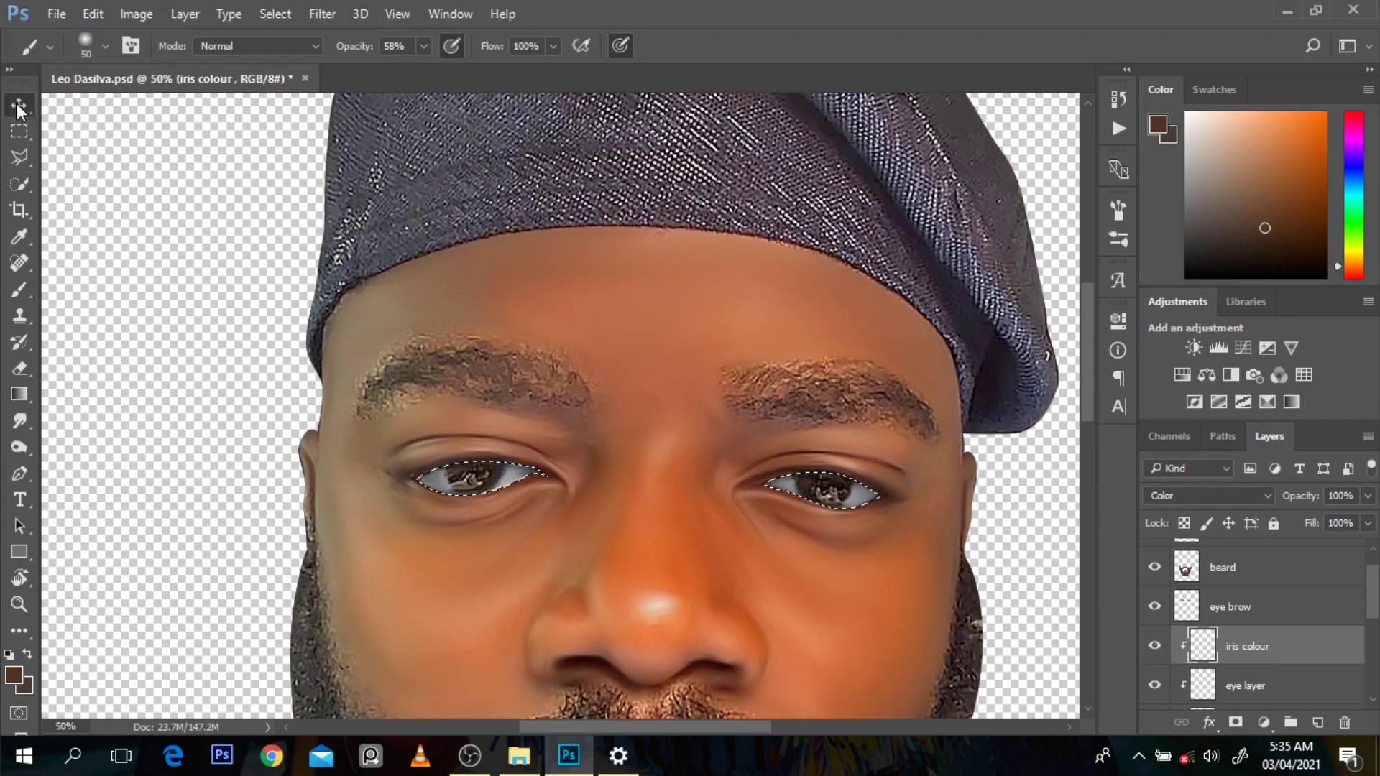
{"action": "key", "text": "alt+space"}
{"action": "key", "text": "ctrl+minus"}
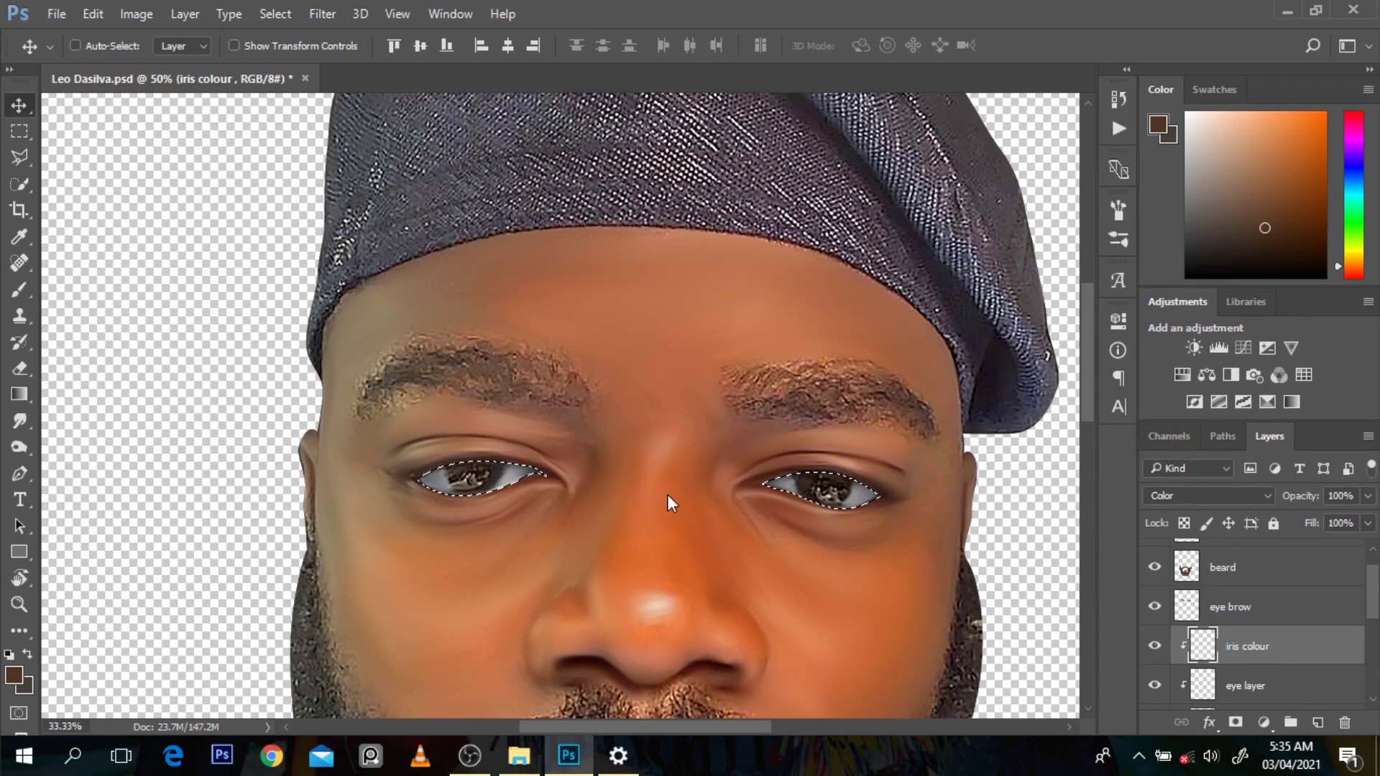
{"action": "key", "text": "alt+space"}
{"action": "left_click", "coordinate": [1154, 646]}
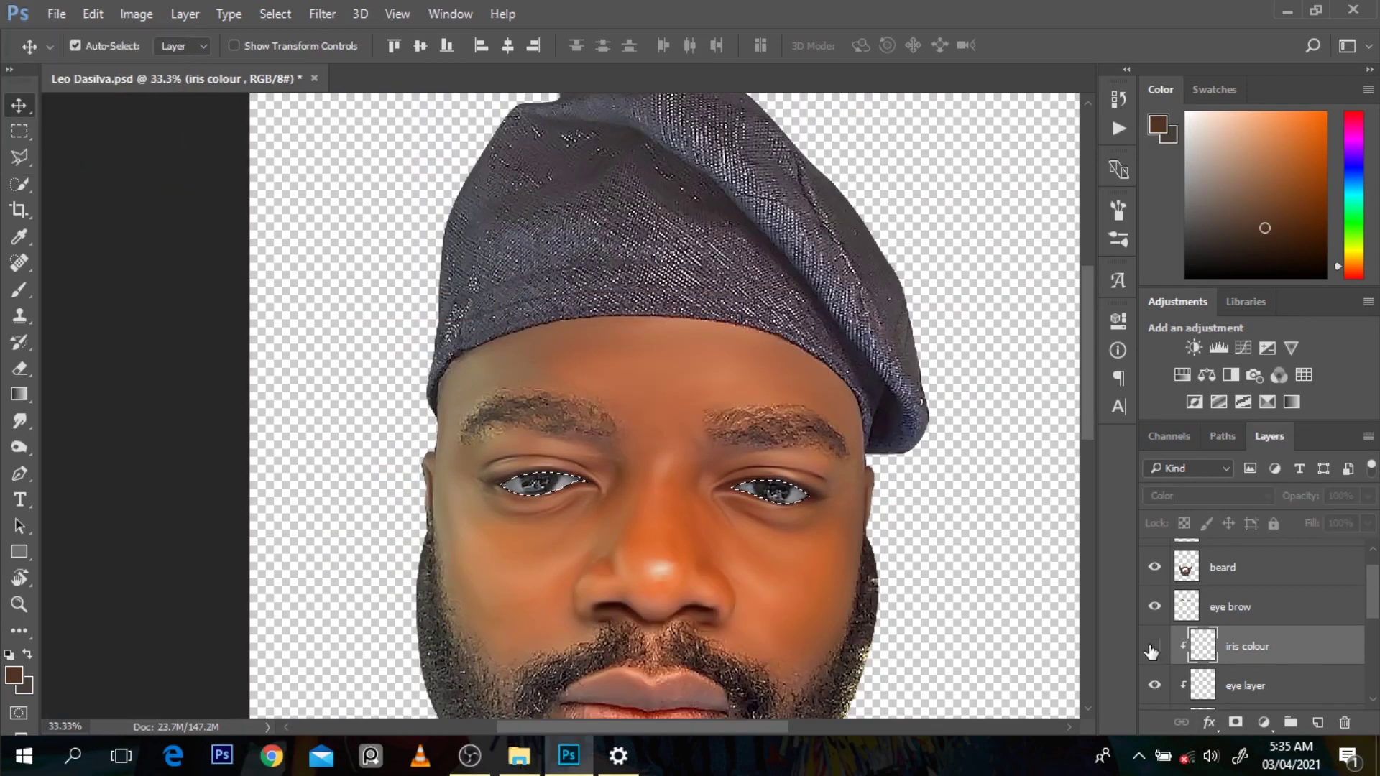
{"action": "left_click", "coordinate": [1154, 646]}
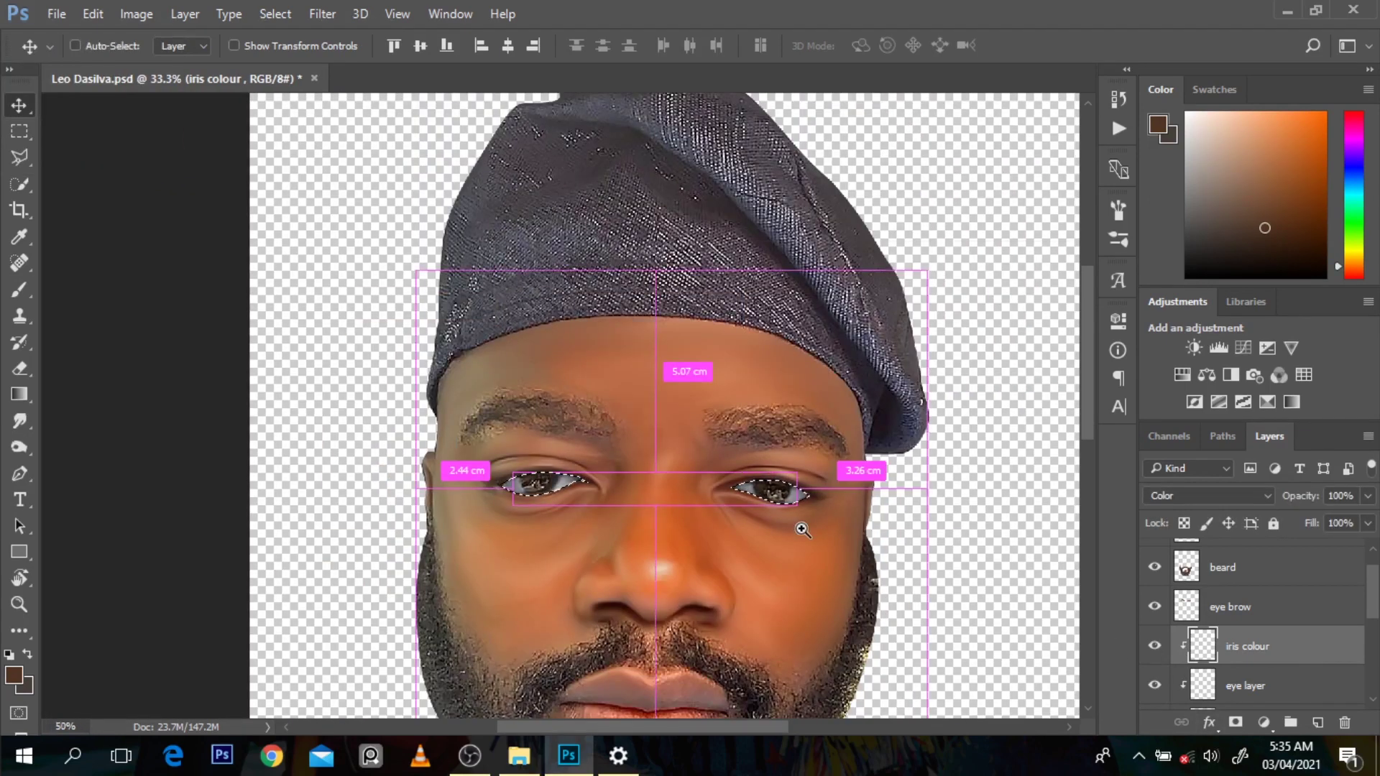
{"action": "left_click", "coordinate": [802, 530]}
{"action": "left_click", "coordinate": [873, 537]}
{"action": "left_click", "coordinate": [1154, 647]}
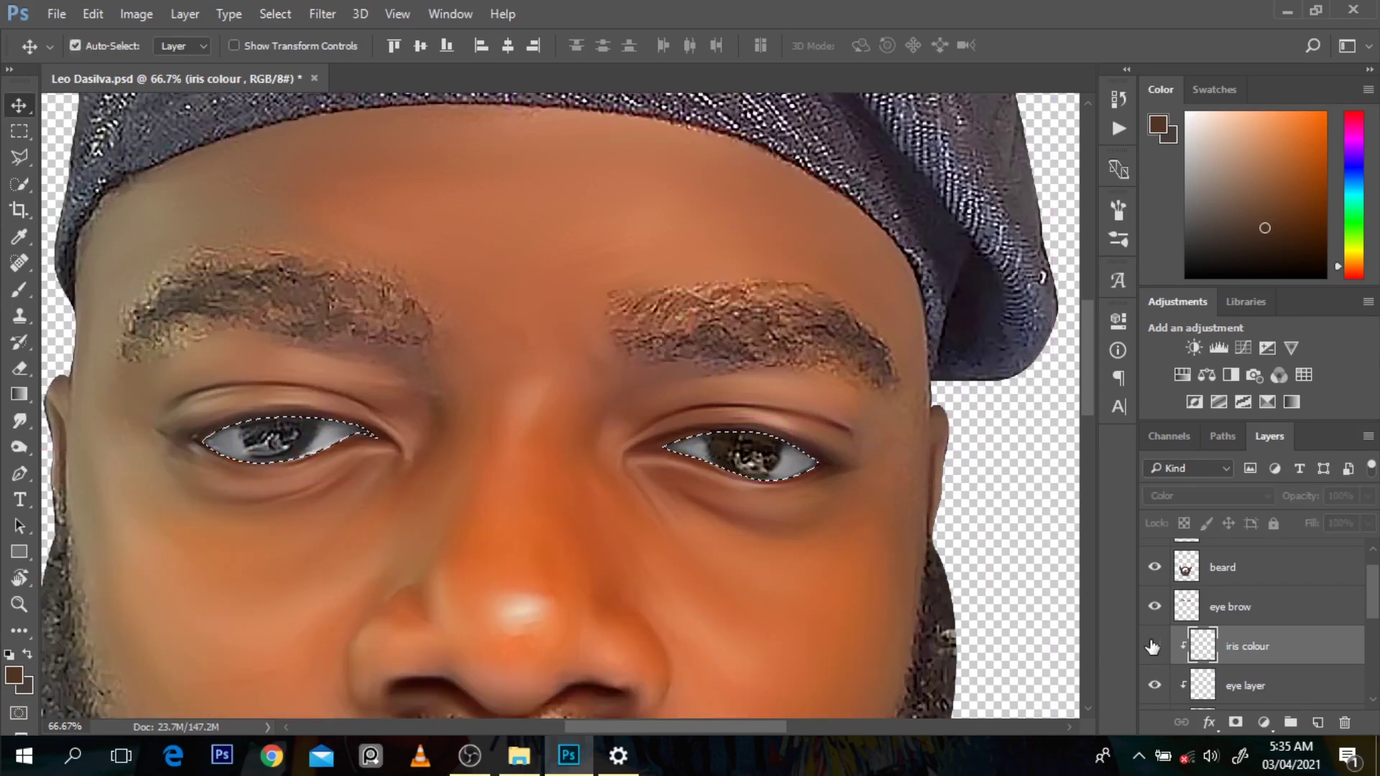
{"action": "left_click", "coordinate": [1155, 647]}
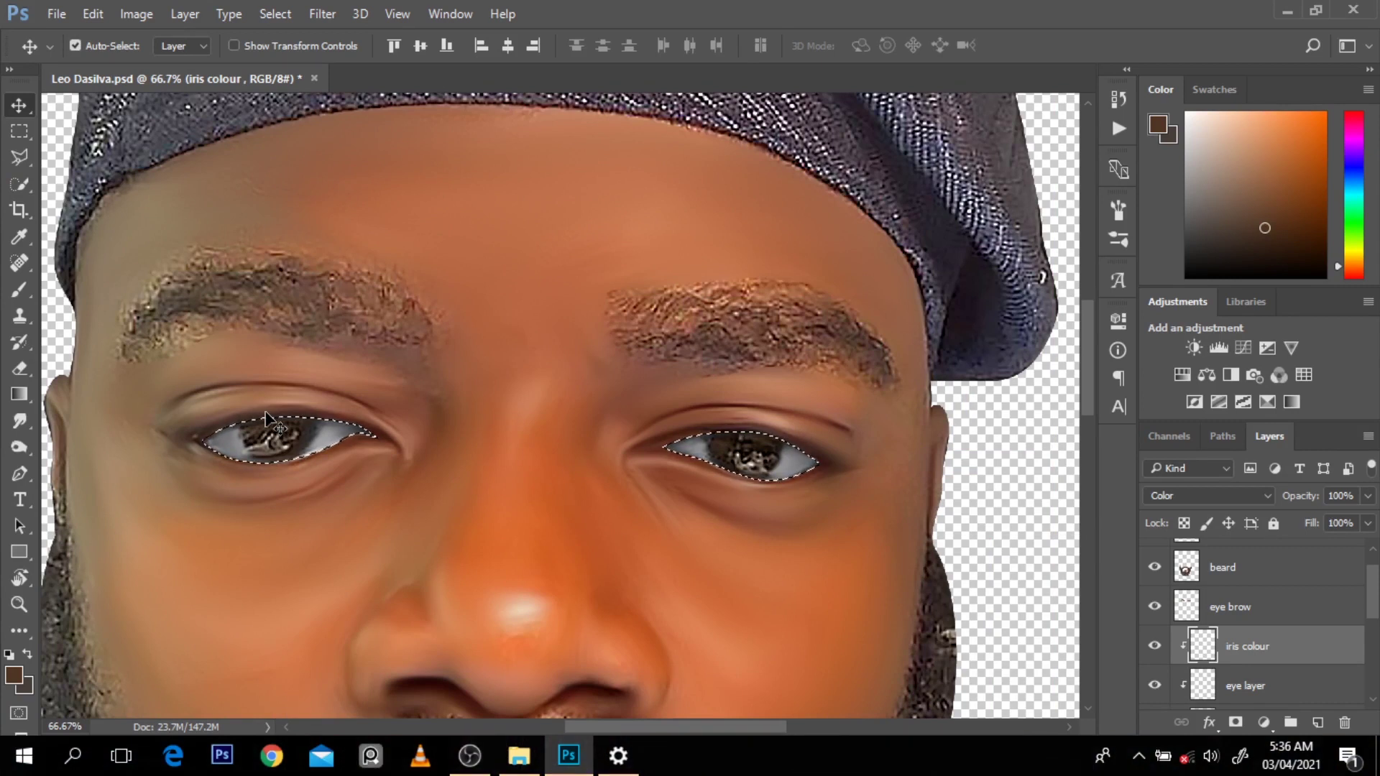
Deselect the eye selection and lower the iris colour layer's opacity to 93%
{"action": "key", "text": "ctrl+d"}
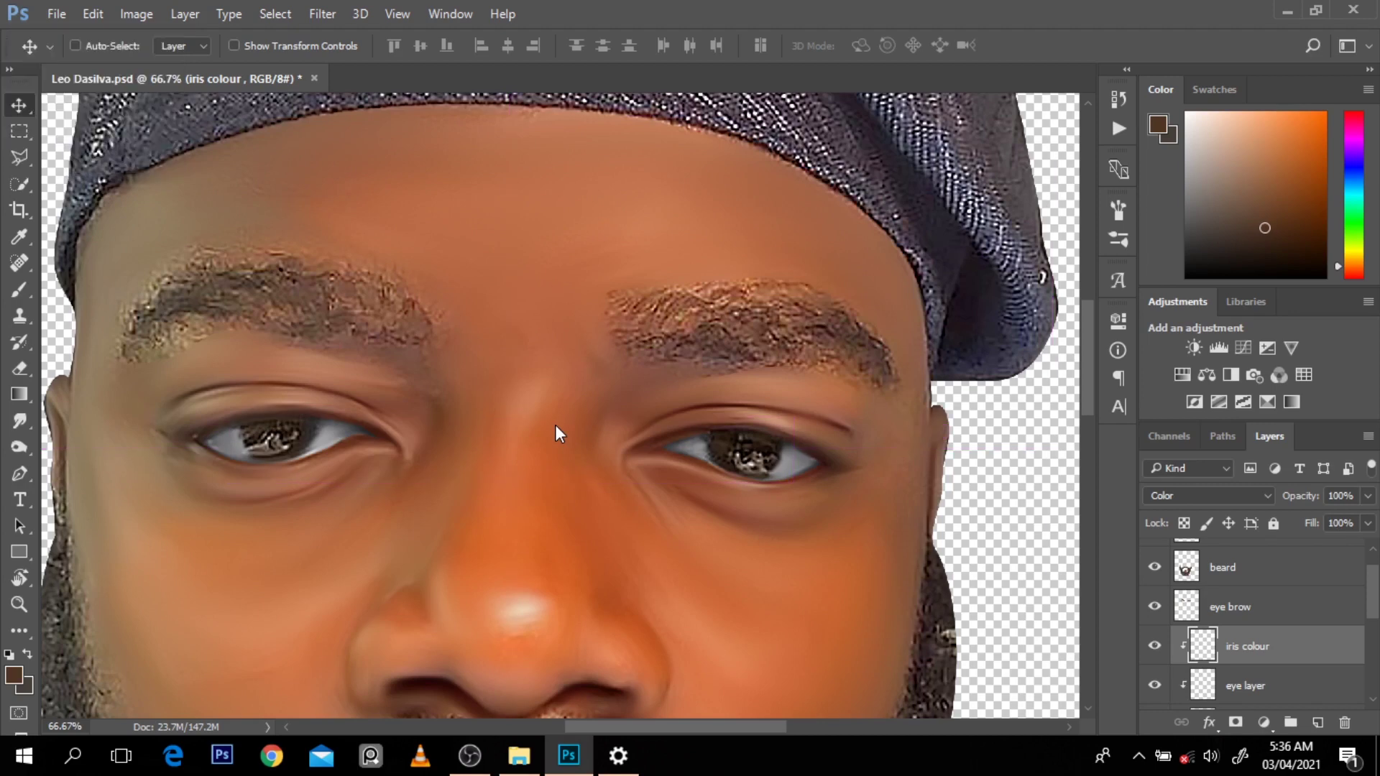
{"action": "key", "text": "ctrl+minus"}
{"action": "left_click_drag", "start_coordinate": [1089, 364], "coordinate": [1082, 430]}
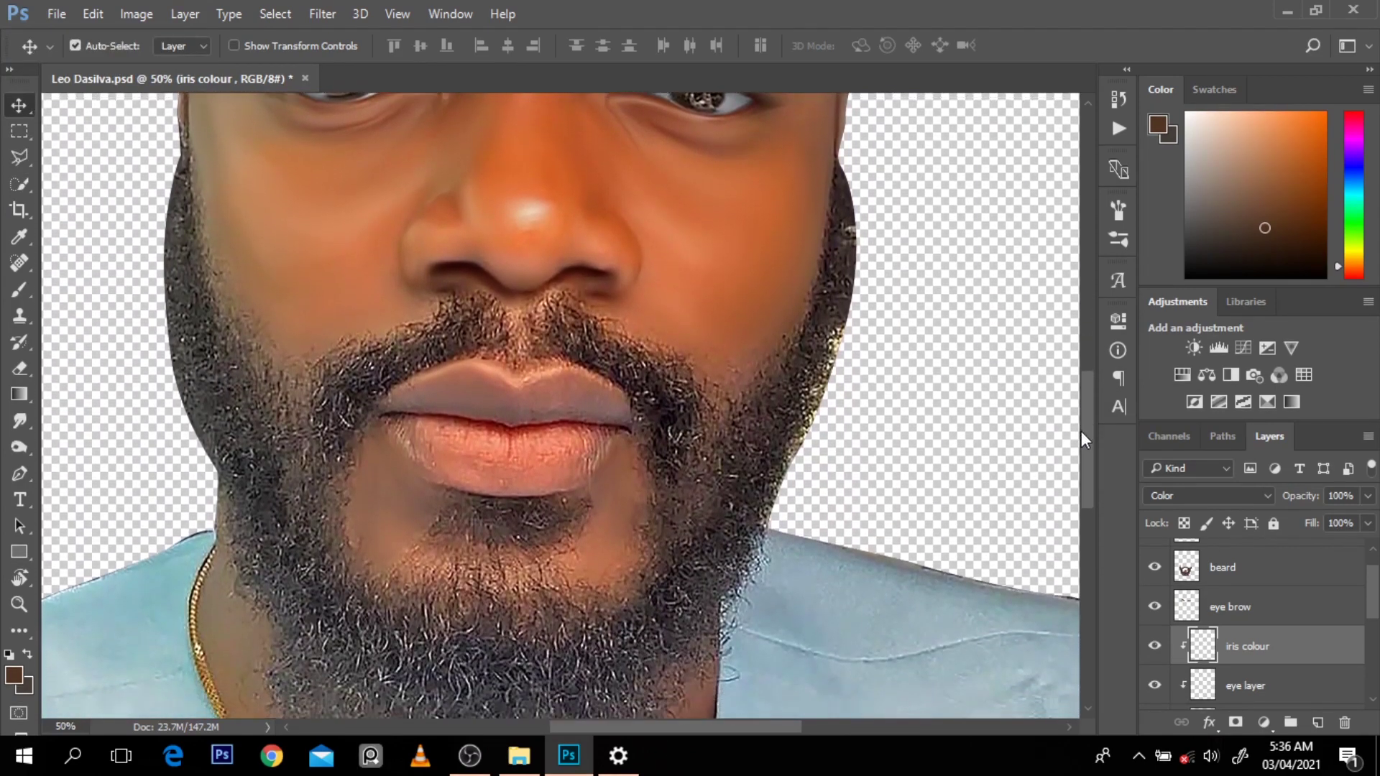
{"action": "key", "text": "alt+space"}
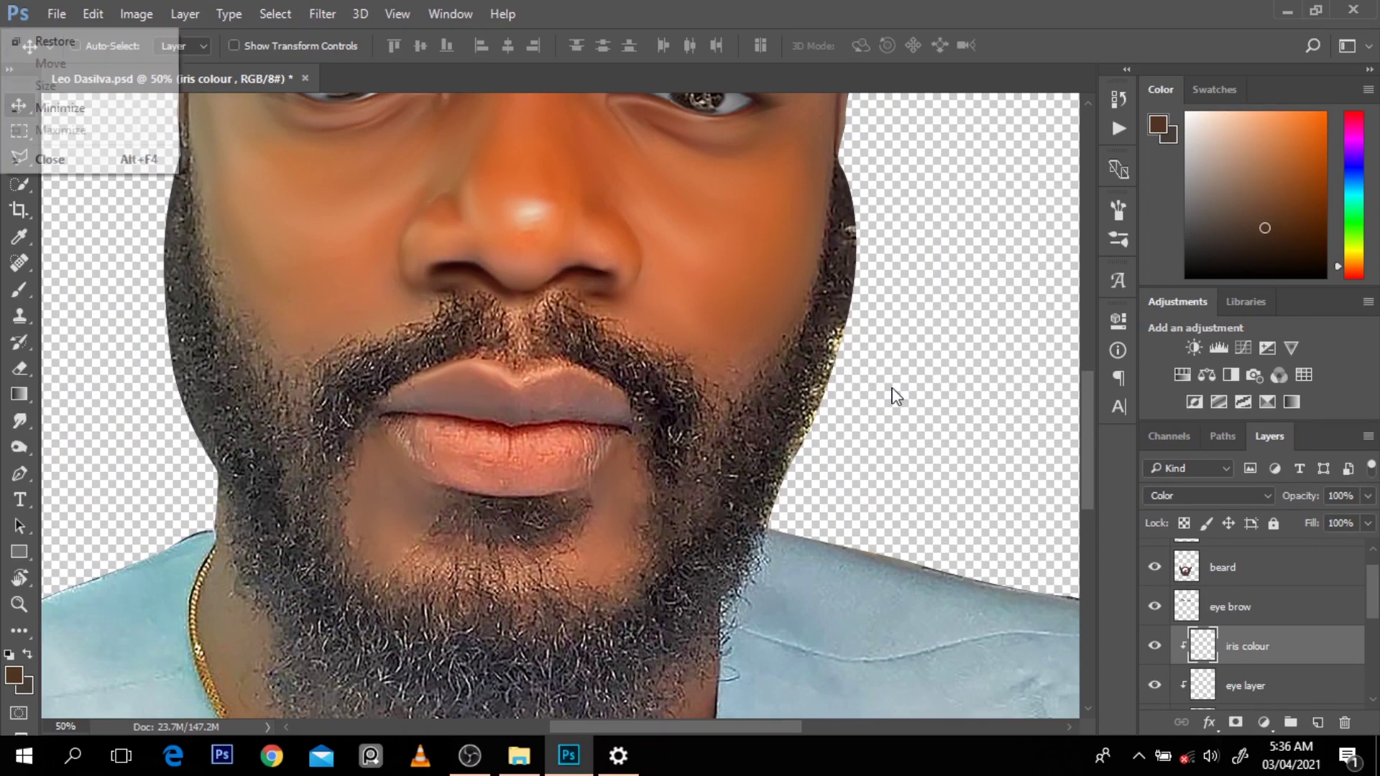
{"action": "left_click", "coordinate": [892, 388], "text": "alt"}
{"action": "left_click", "coordinate": [892, 387], "text": "alt"}
{"action": "key", "text": "alt+space"}
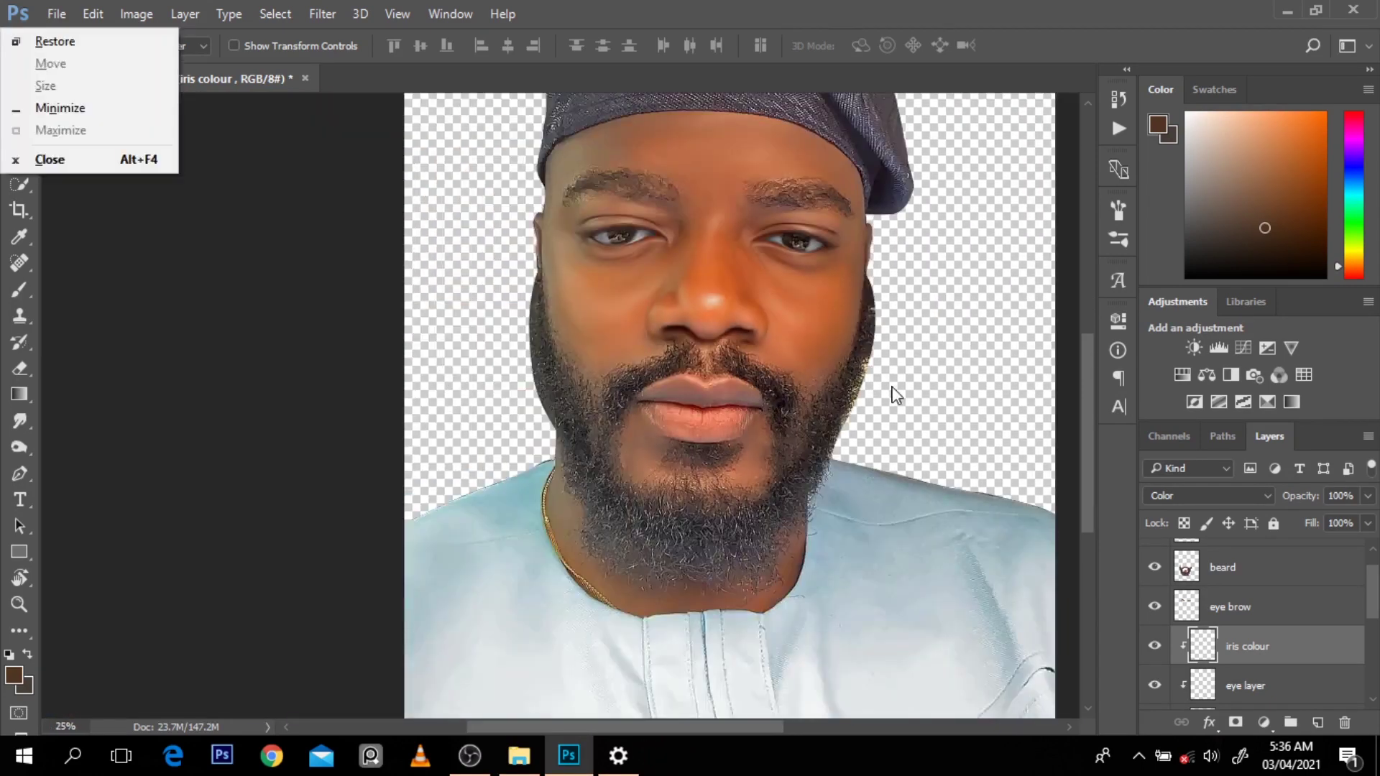
{"action": "key", "text": "Escape"}
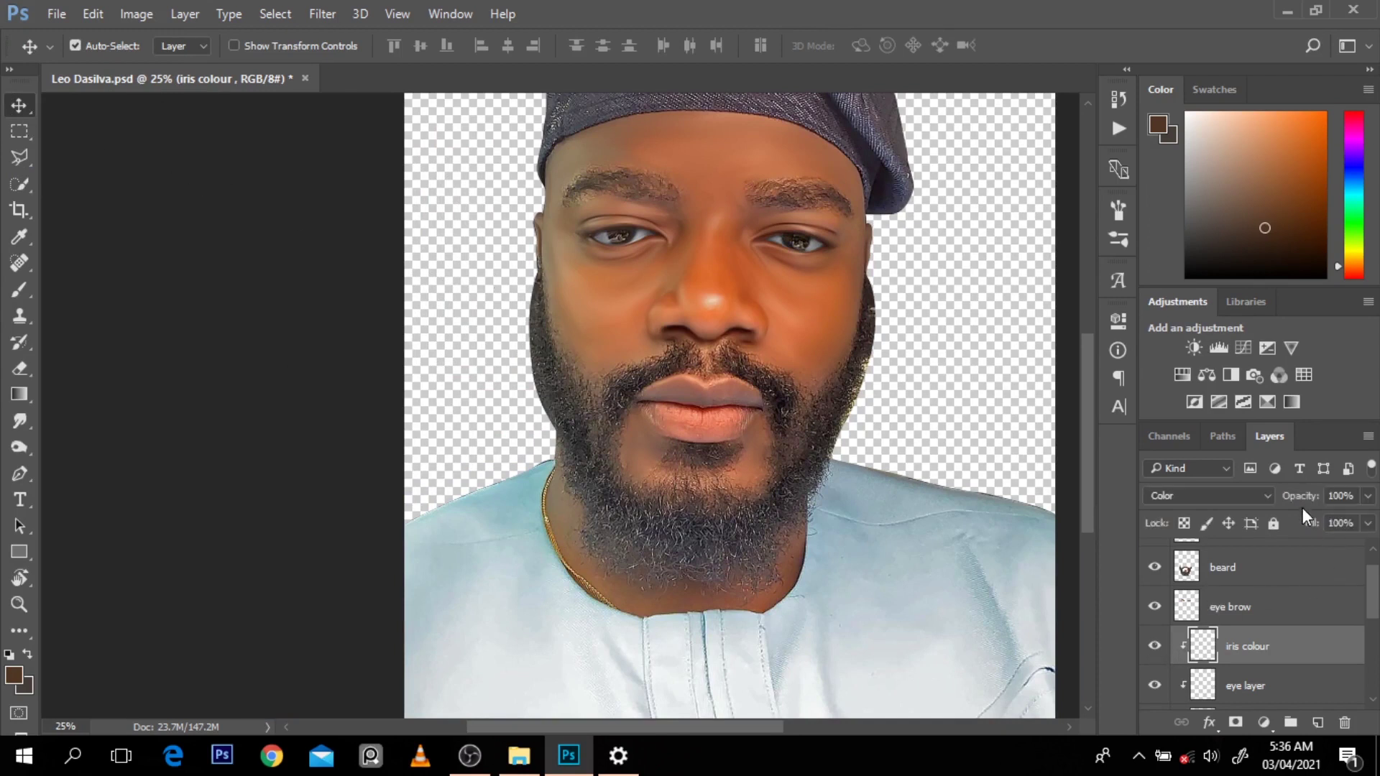
{"action": "key", "text": "Return"}
Add a new layer directly above the iris colour layer and clip it to the layers below
{"action": "left_click_drag", "start_coordinate": [1096, 488], "coordinate": [1081, 443]}
{"action": "key", "text": "ctrl+space"}
{"action": "left_click", "coordinate": [750, 441], "text": "ctrl"}
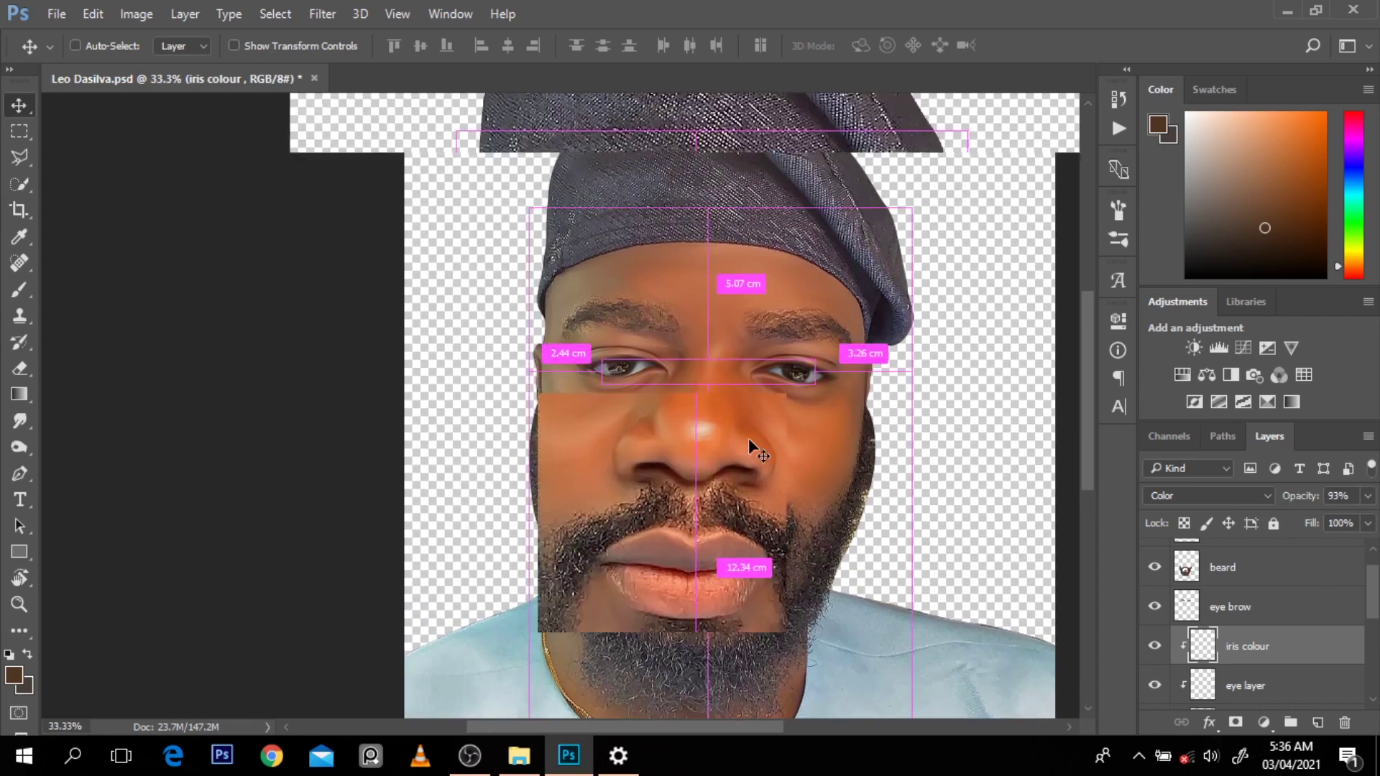
{"action": "key", "text": "p"}
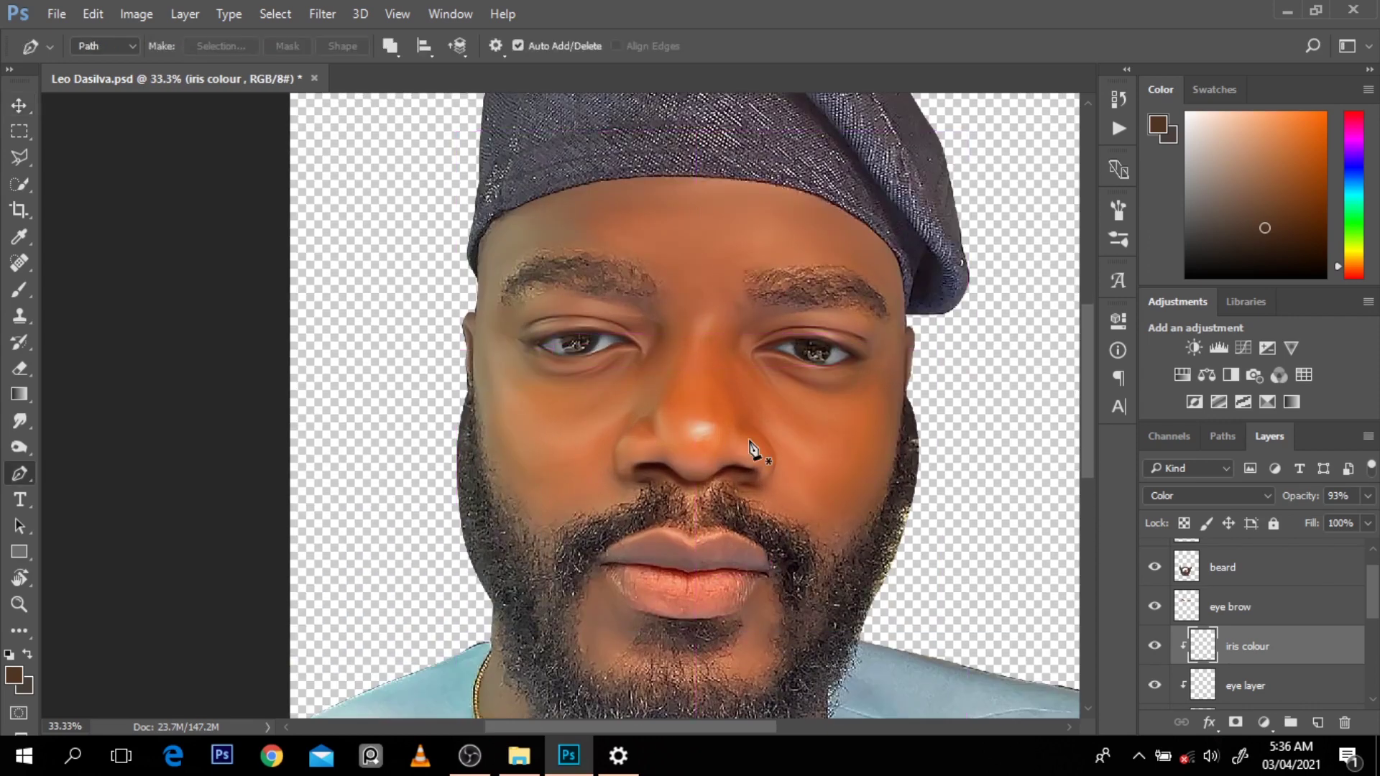
{"action": "scroll", "coordinate": [1375, 614], "scroll_direction": "down", "scroll_amount": 1}
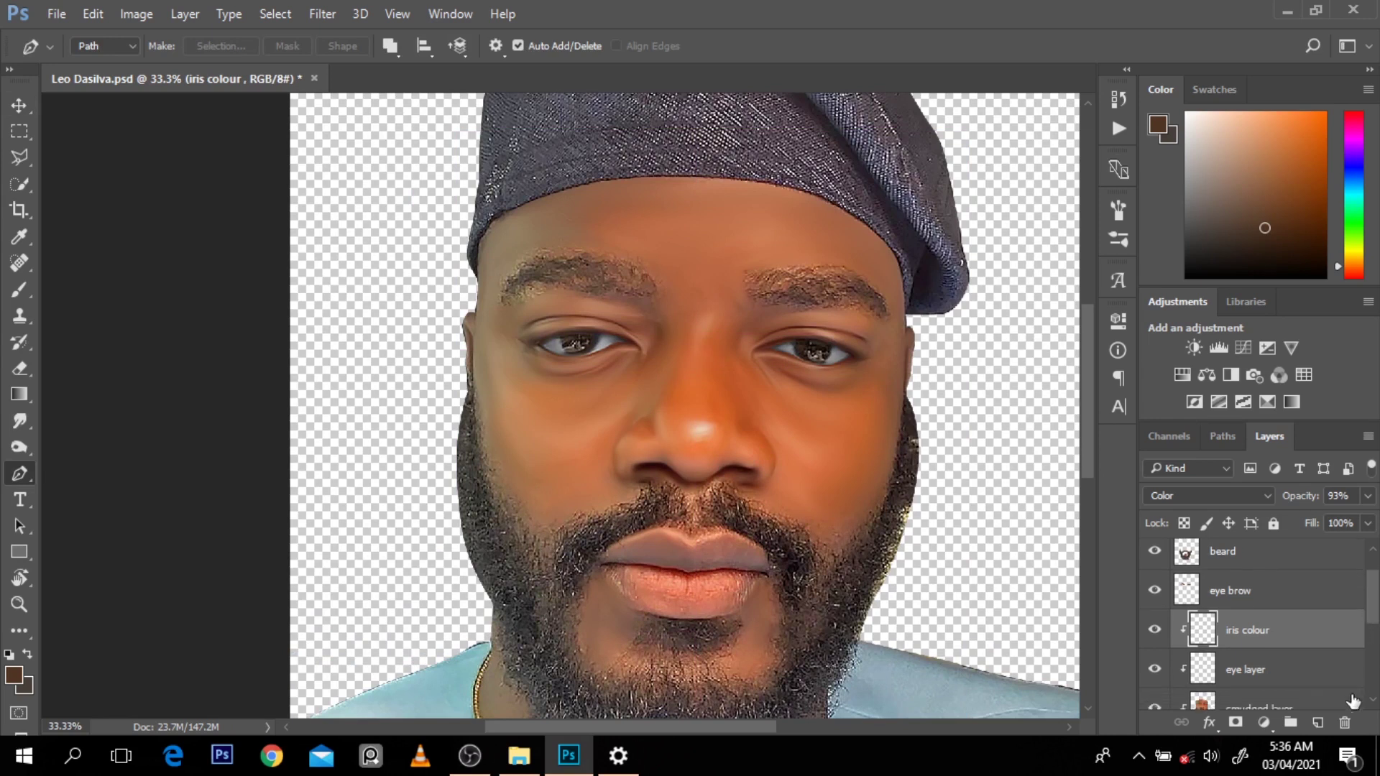
{"action": "left_click", "coordinate": [1318, 722]}
{"action": "left_click_drag", "start_coordinate": [1284, 665], "coordinate": [1281, 649]}
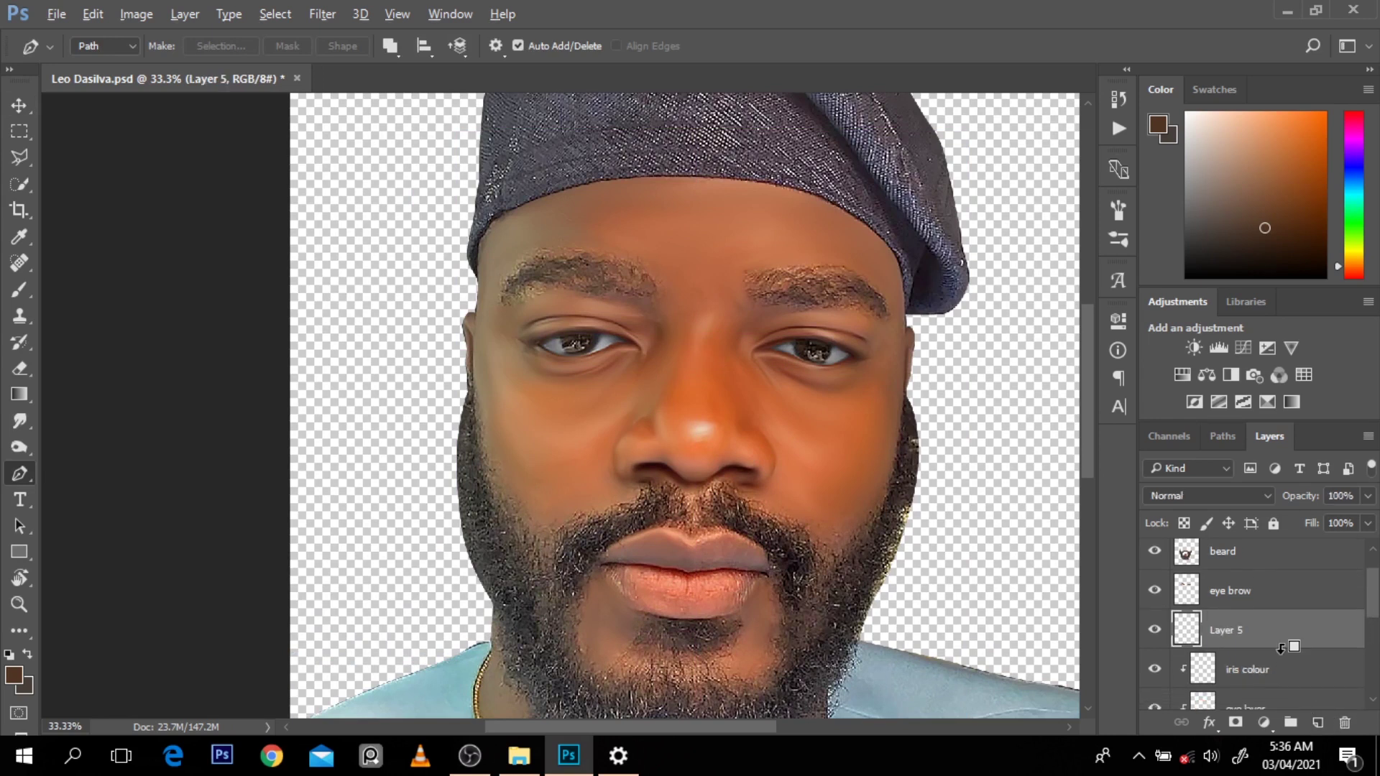
{"action": "left_click", "coordinate": [1281, 647], "text": "alt"}
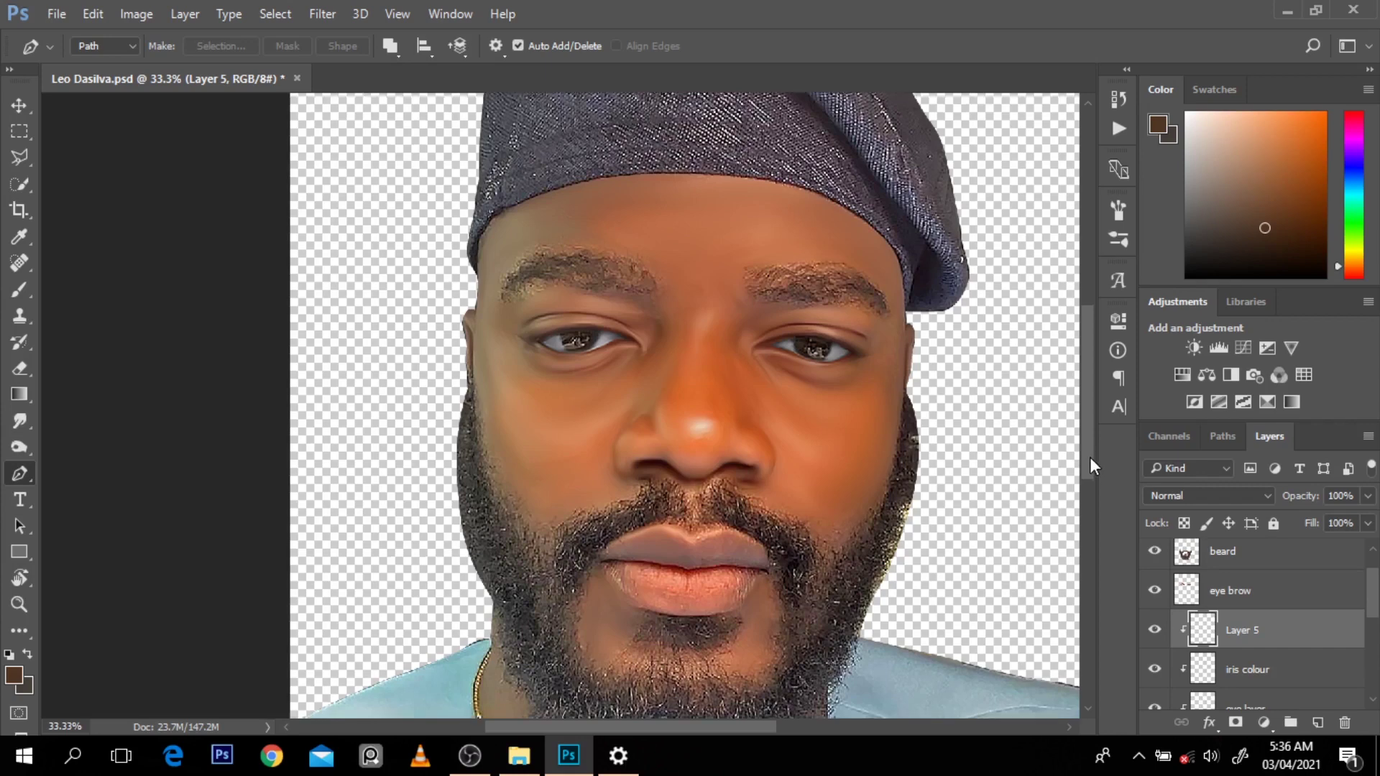
Trace the outline of both lips with the Pen tool and convert the closed path into a selection
{"action": "scroll", "coordinate": [1089, 457], "scroll_direction": "down", "scroll_amount": 2}
{"action": "left_click", "coordinate": [600, 512]}
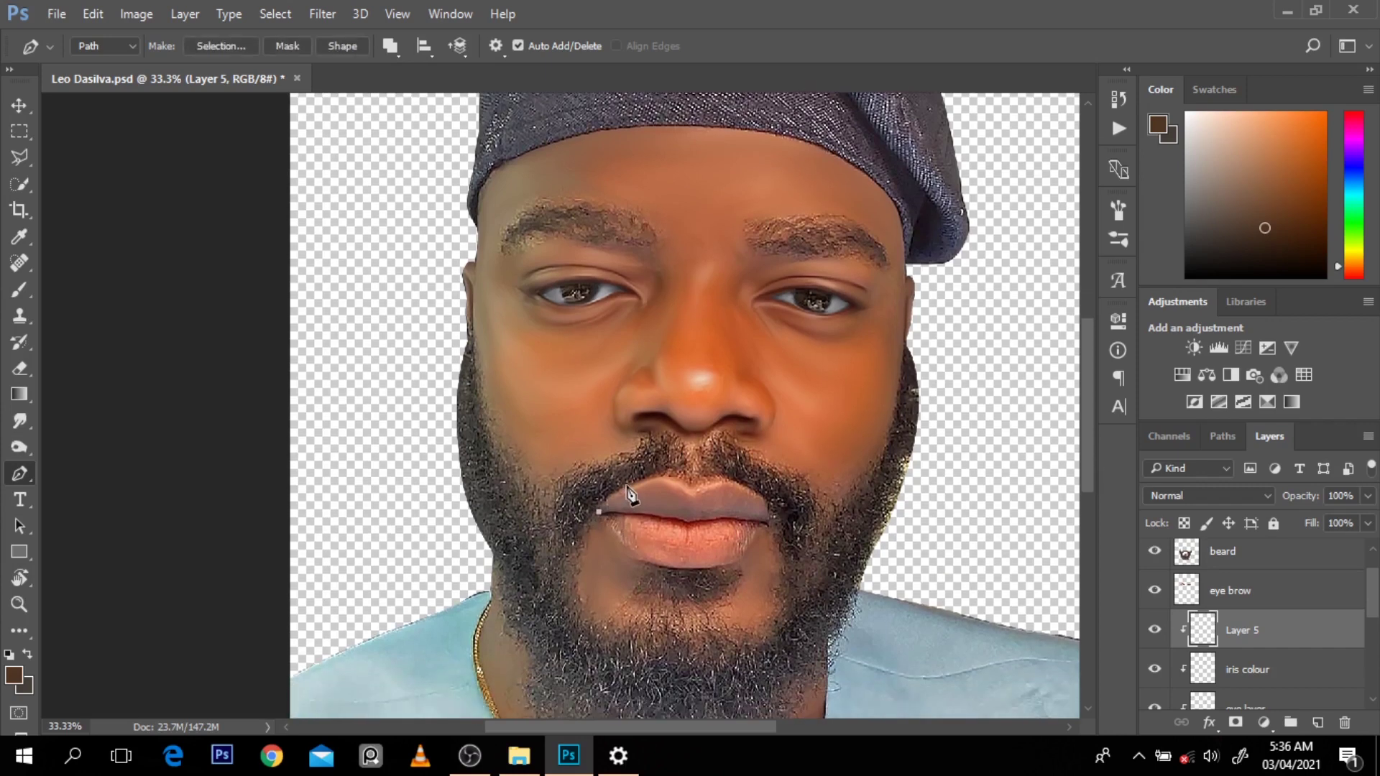
{"action": "left_click_drag", "start_coordinate": [648, 479], "coordinate": [647, 478]}
{"action": "key", "text": "ctrl+z"}
{"action": "left_click_drag", "start_coordinate": [705, 514], "coordinate": [770, 516]}
{"action": "left_click", "coordinate": [687, 494], "text": "alt"}
{"action": "left_click", "coordinate": [732, 563]}
{"action": "left_click_drag", "start_coordinate": [693, 568], "coordinate": [606, 527]}
{"action": "key", "text": "ctrl+Return"}
{"action": "key", "text": "v"}
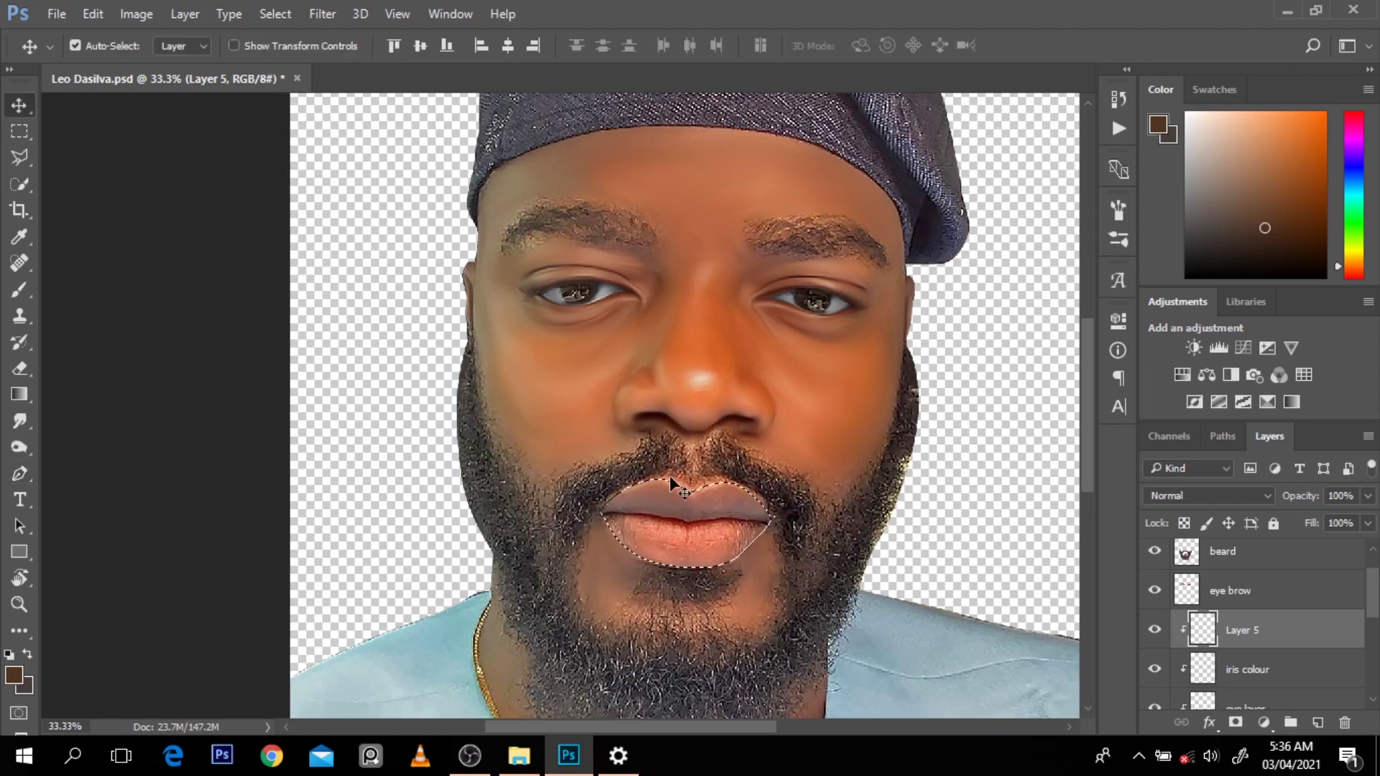
Sample an orange skin tone from the cheek with the Brush active and adjust its hue slightly
{"action": "key", "text": "b"}
{"action": "left_click", "coordinate": [844, 364], "text": "alt"}
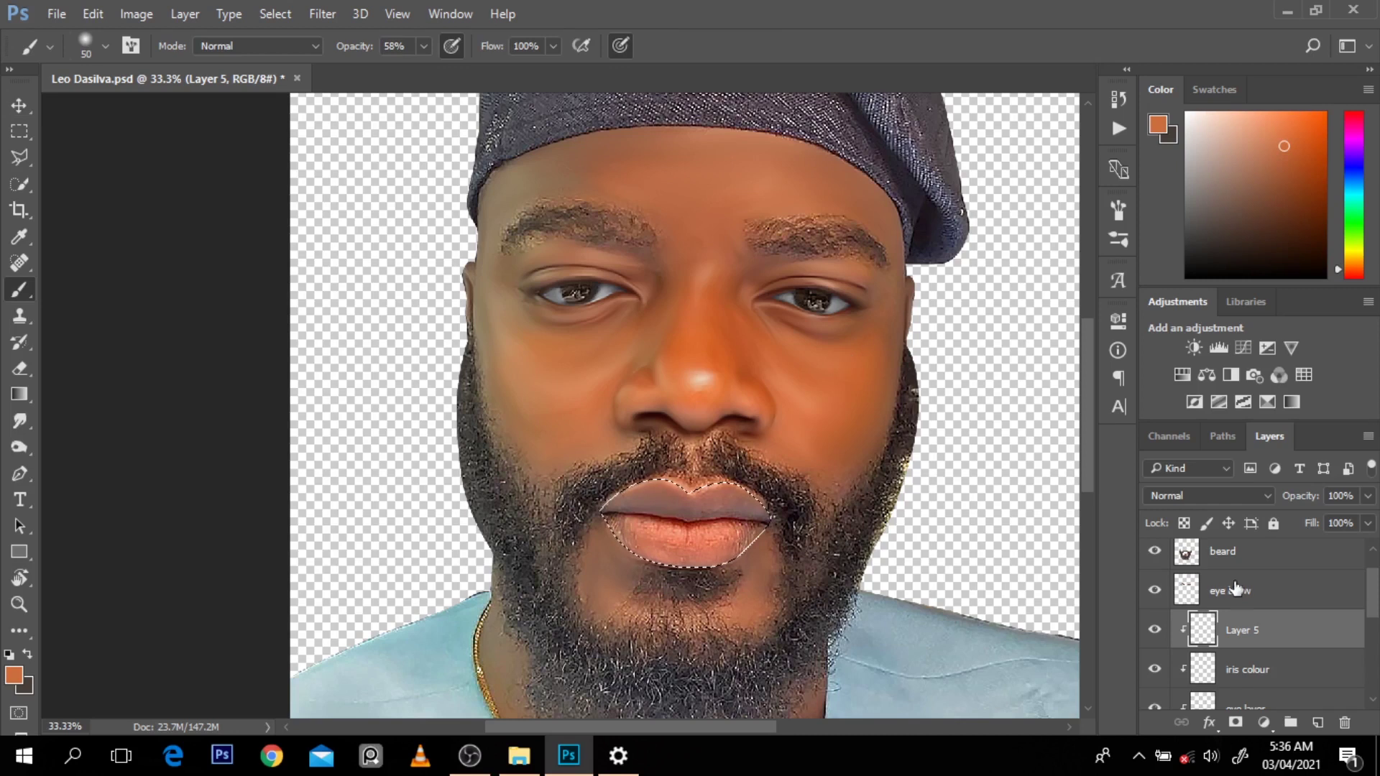
{"action": "left_click_drag", "start_coordinate": [1336, 266], "coordinate": [1336, 266]}
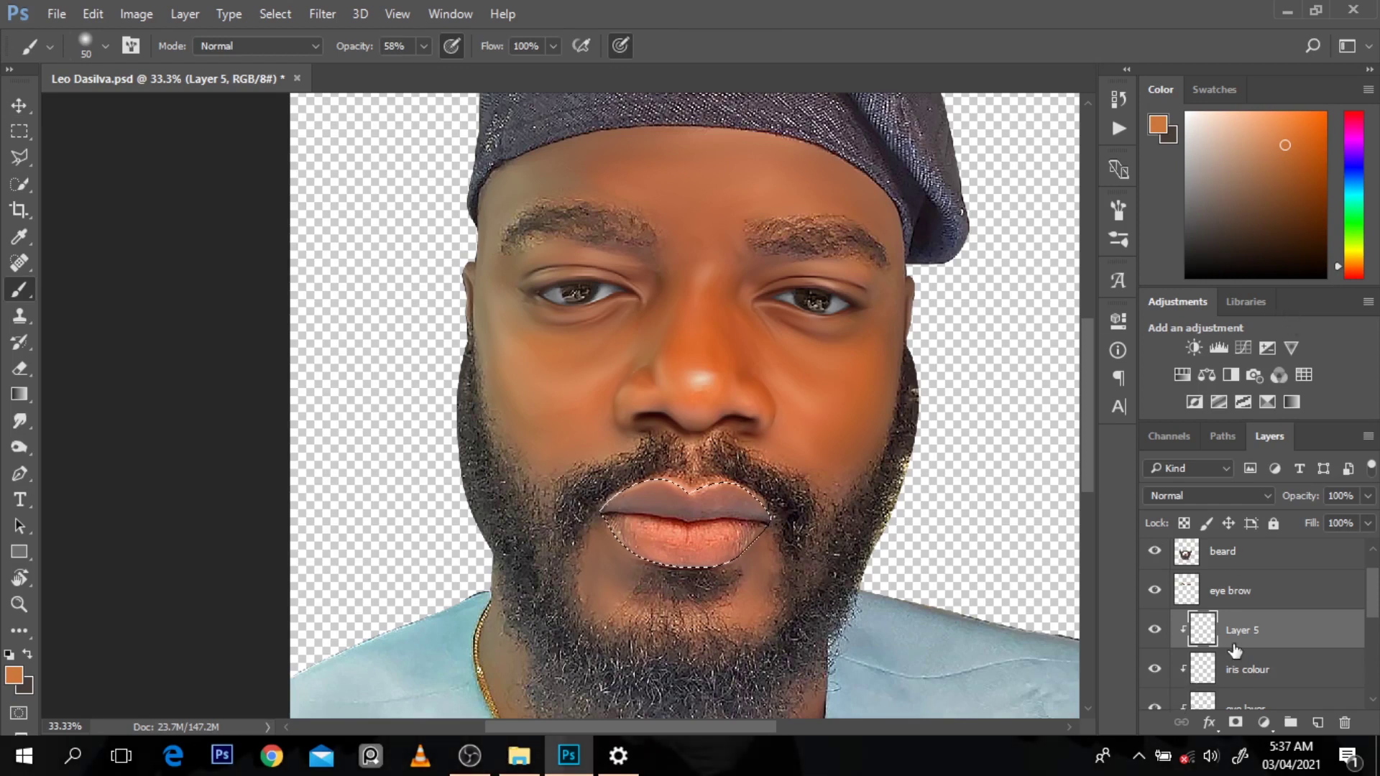
Rename the new clipped layer lip colour
{"action": "double_click", "coordinate": [1253, 632]}
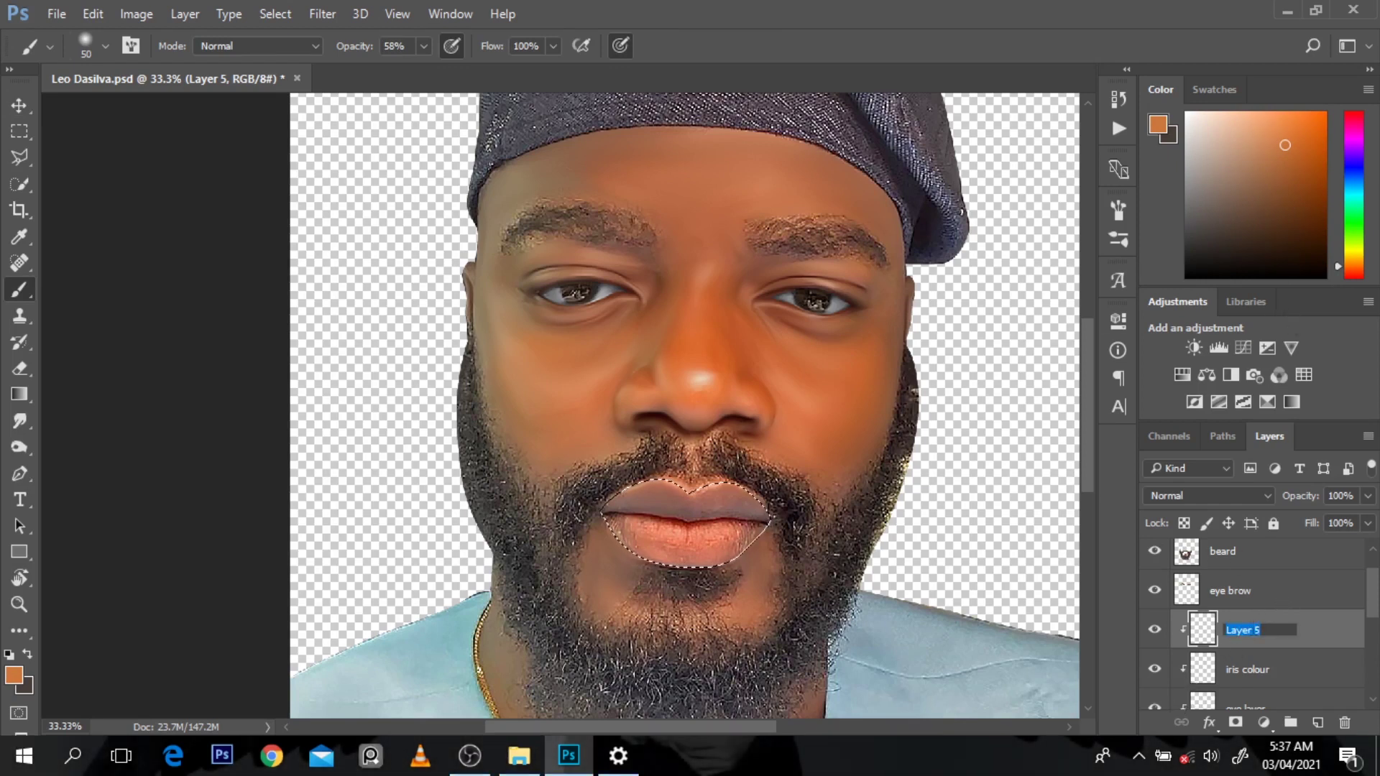
{"action": "type", "text": "l"}
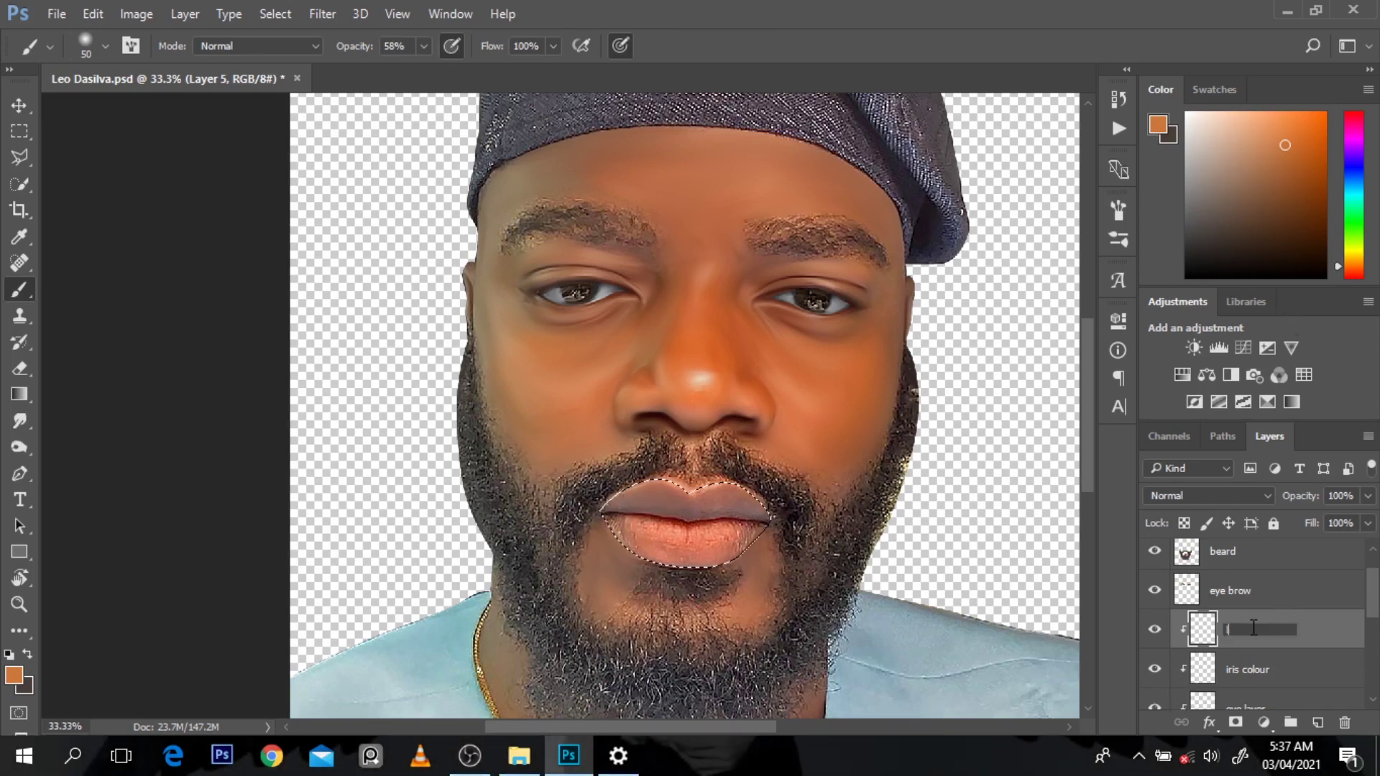
{"action": "type", "text": "up c"}
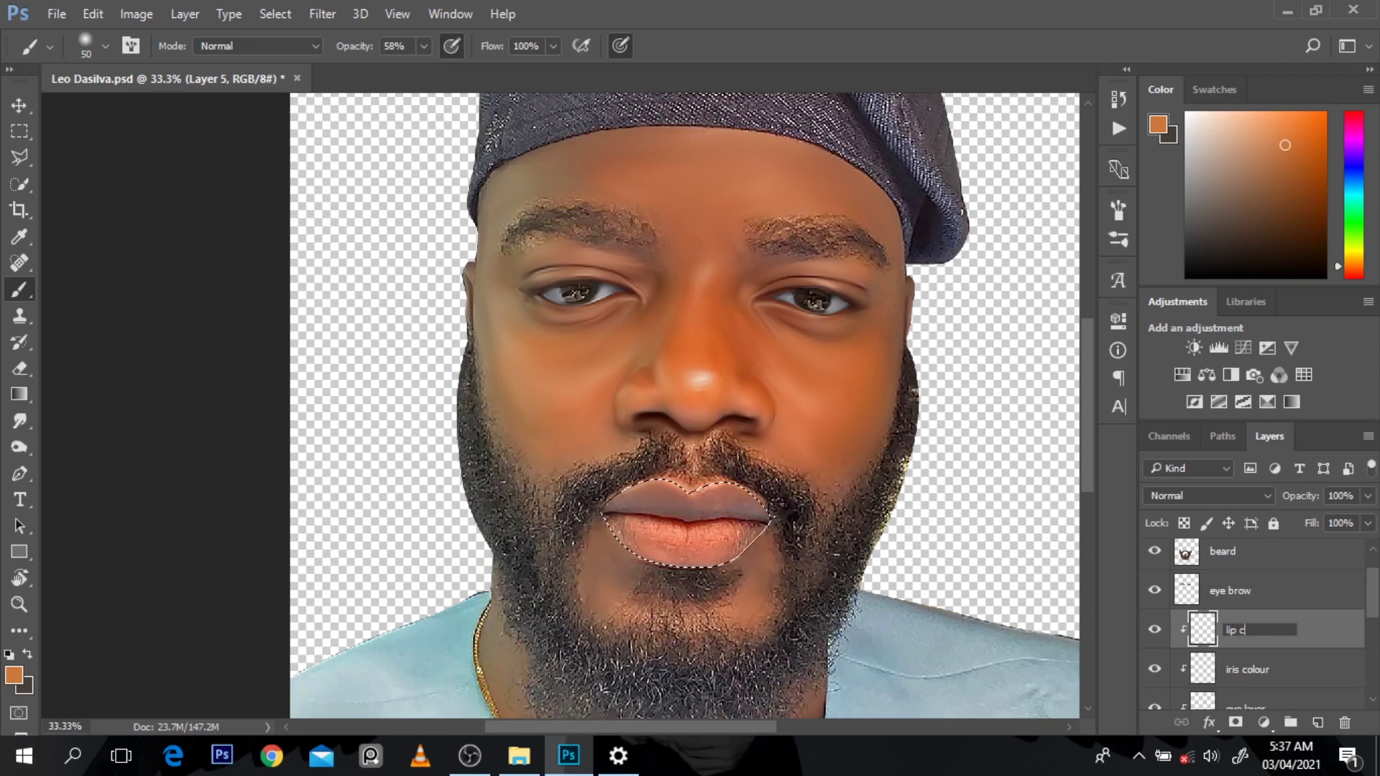
{"action": "type", "text": "olou"}
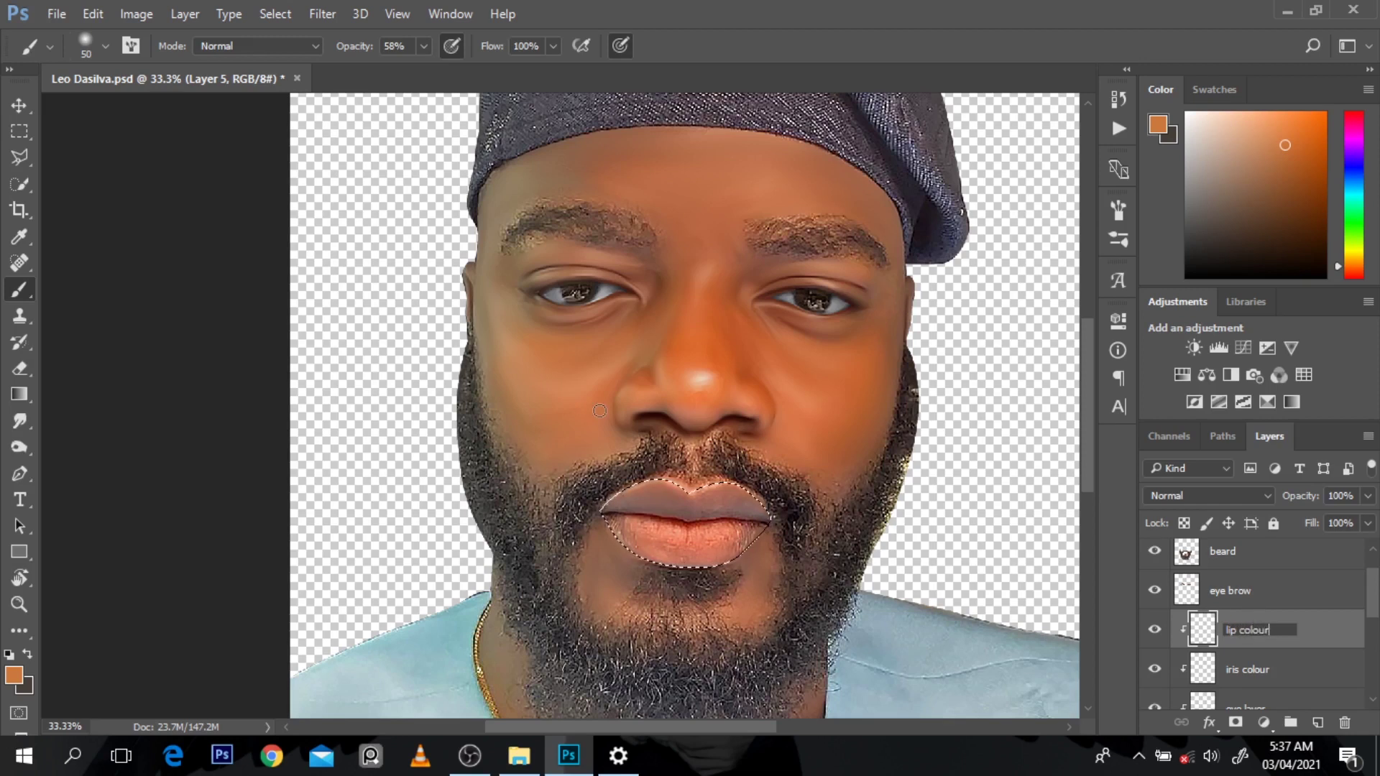
{"action": "type", "text": "r"}
Smudge the skin just below the nose highlight on the smudged layer at 20% strength
{"action": "left_click", "coordinate": [17, 105]}
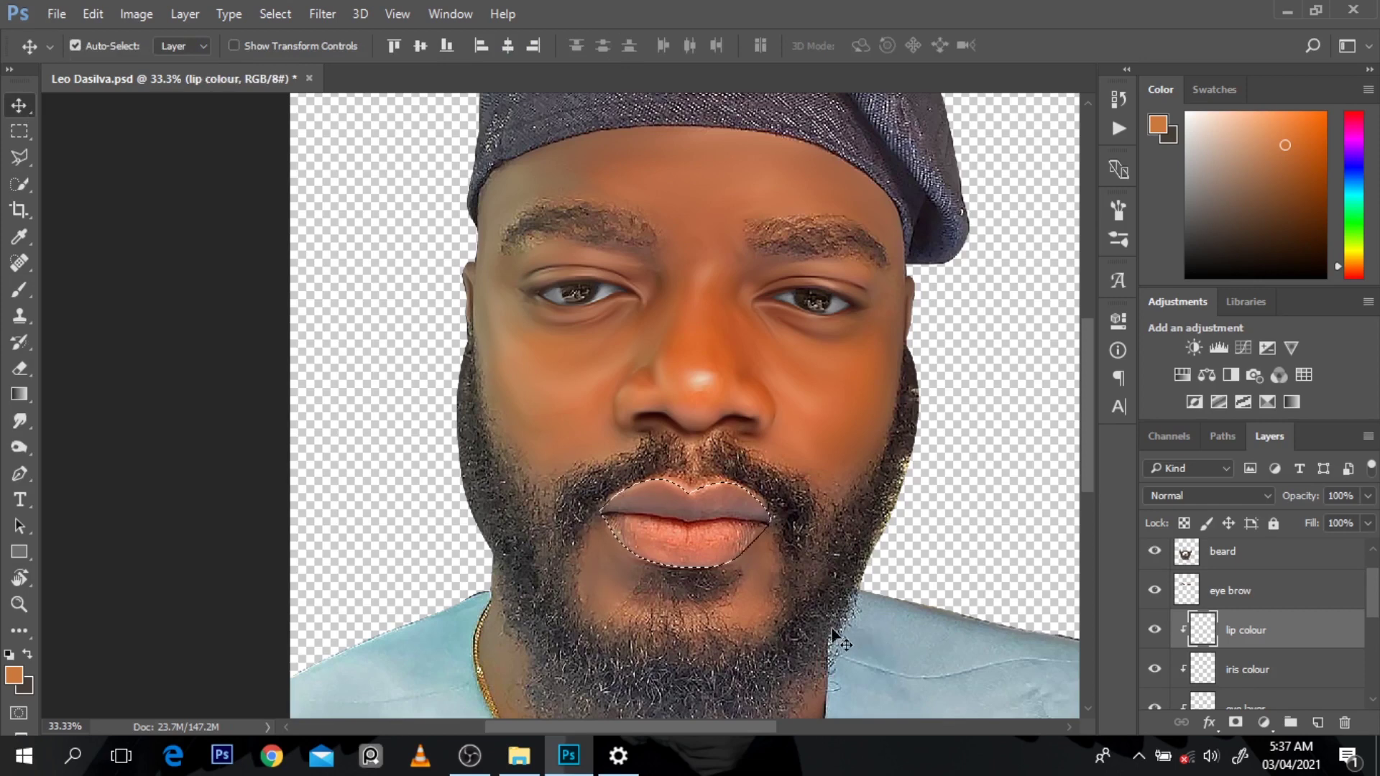
{"action": "key", "text": "p"}
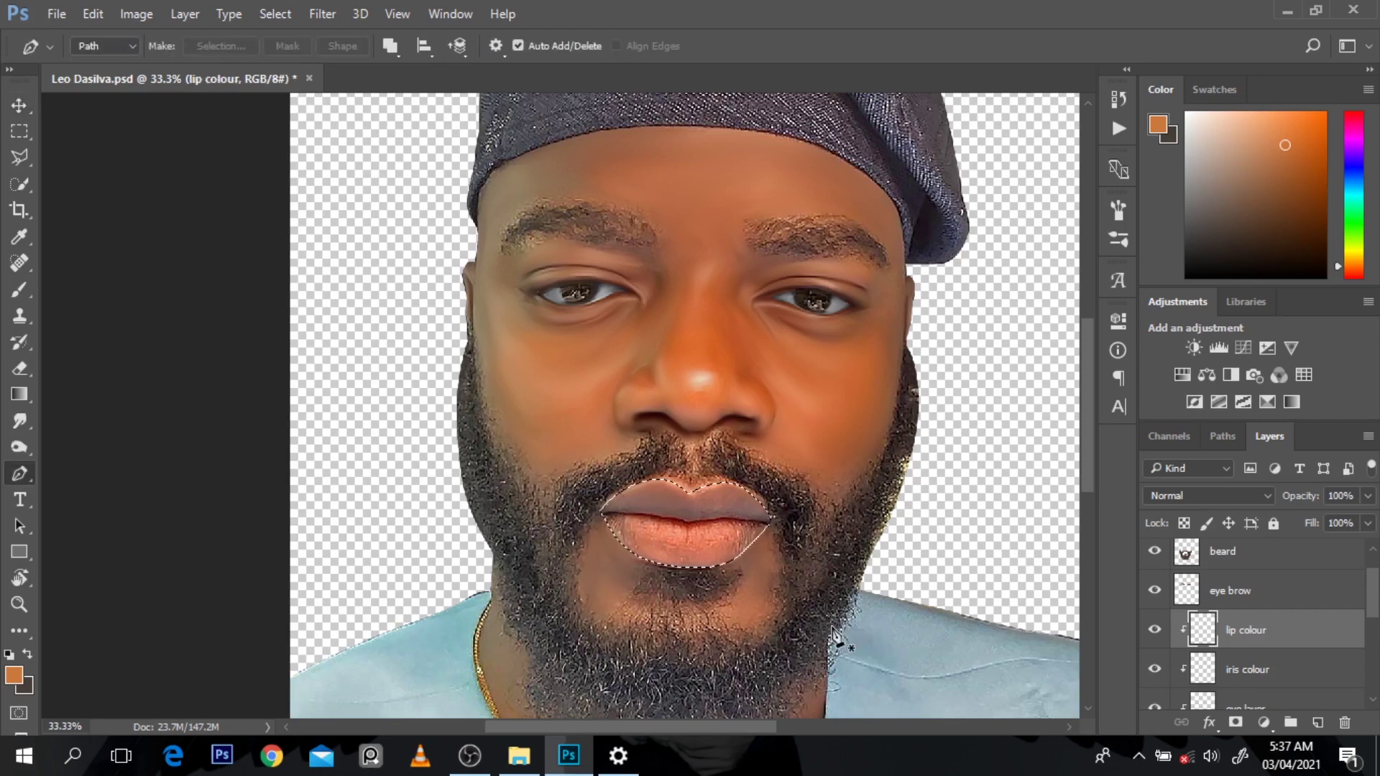
{"action": "left_click", "coordinate": [750, 539]}
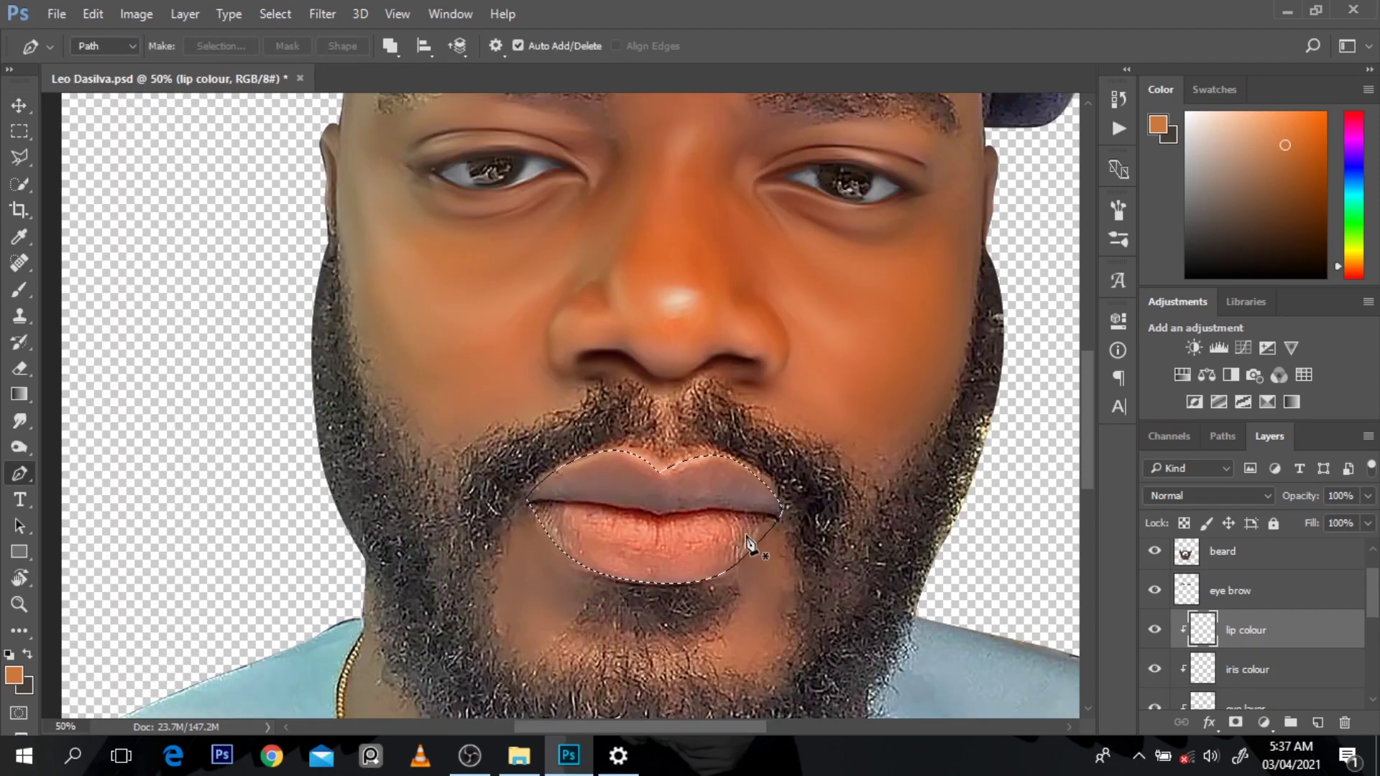
{"action": "left_click", "coordinate": [706, 256]}
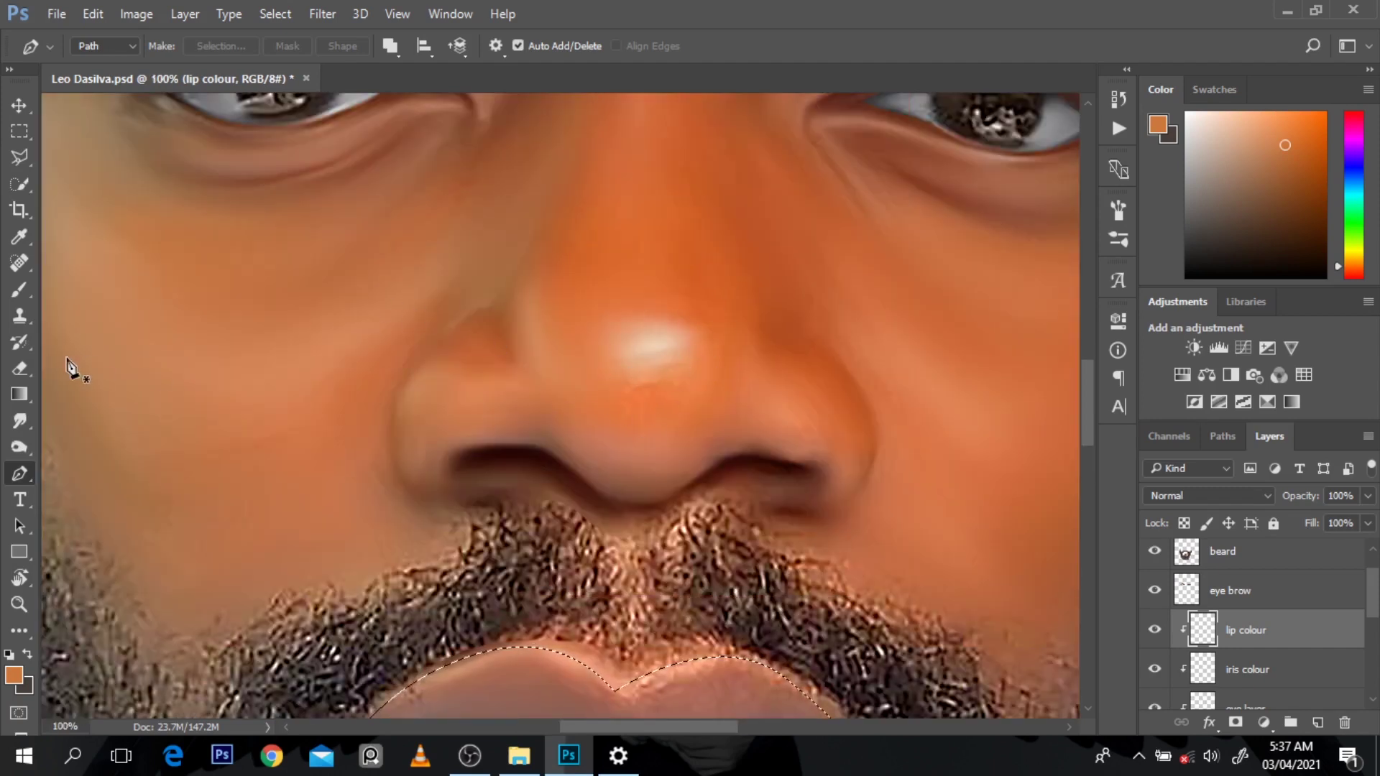
{"action": "left_click", "coordinate": [16, 423]}
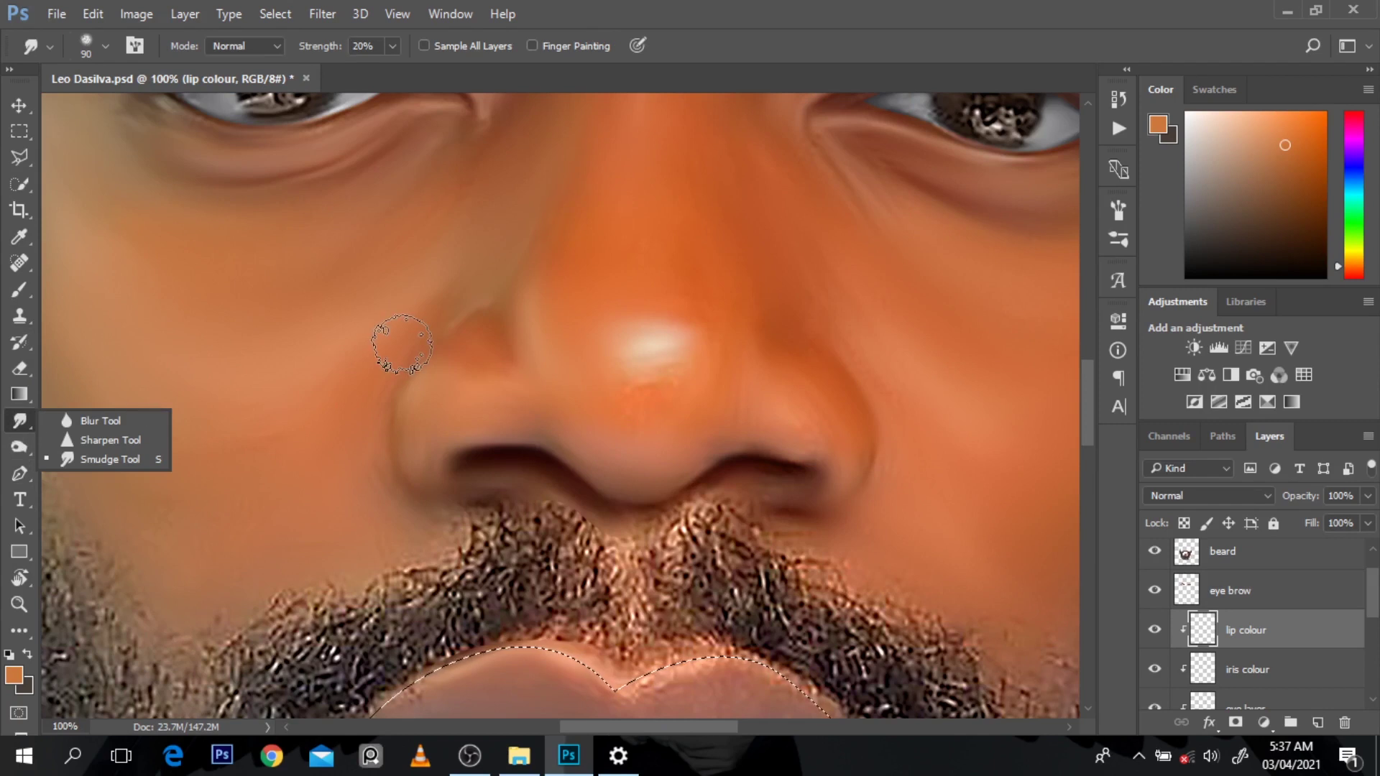
{"action": "left_click", "coordinate": [654, 381], "text": "ctrl"}
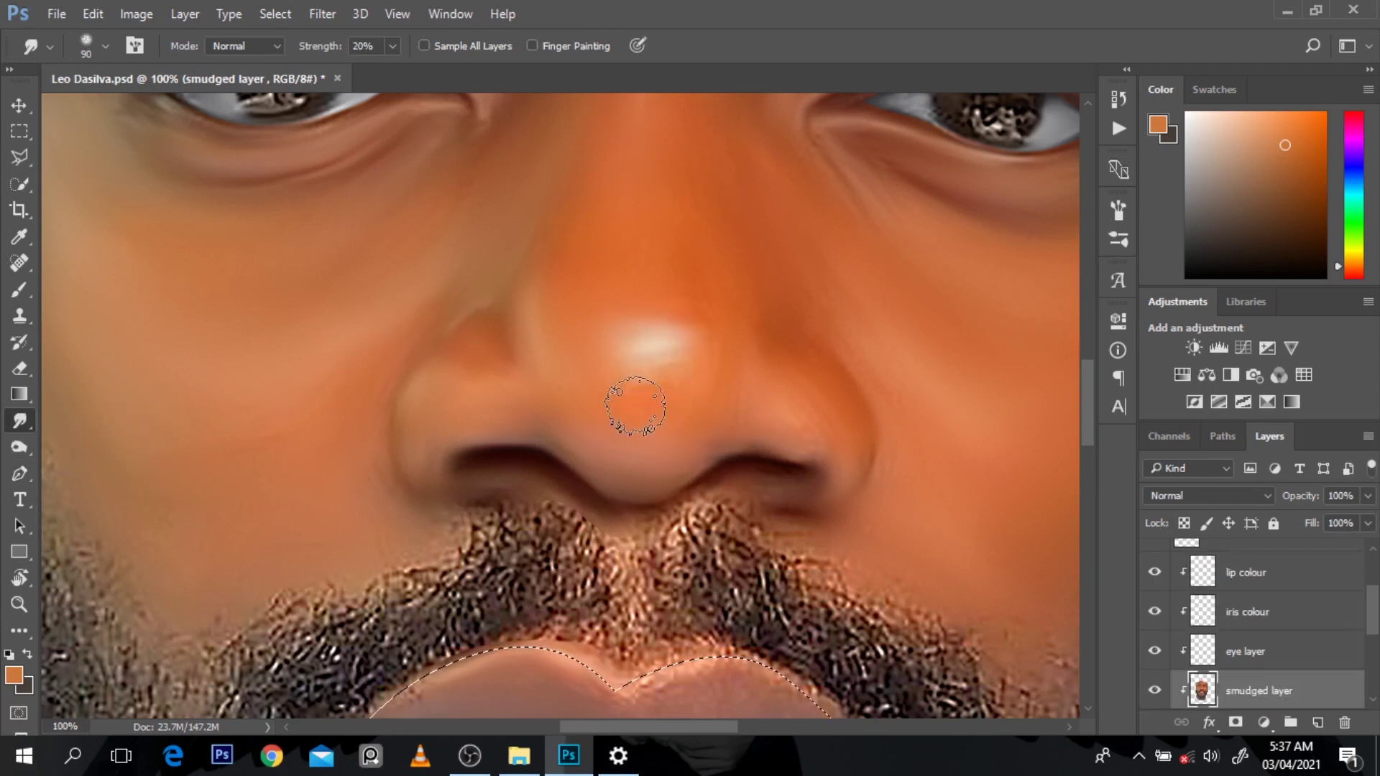
{"action": "mouse_move", "coordinate": [635, 406]}
{"action": "left_mouse_down"}
{"action": "mouse_move", "coordinate": [678, 327]}
{"action": "mouse_move", "coordinate": [640, 401]}
{"action": "left_mouse_up"}
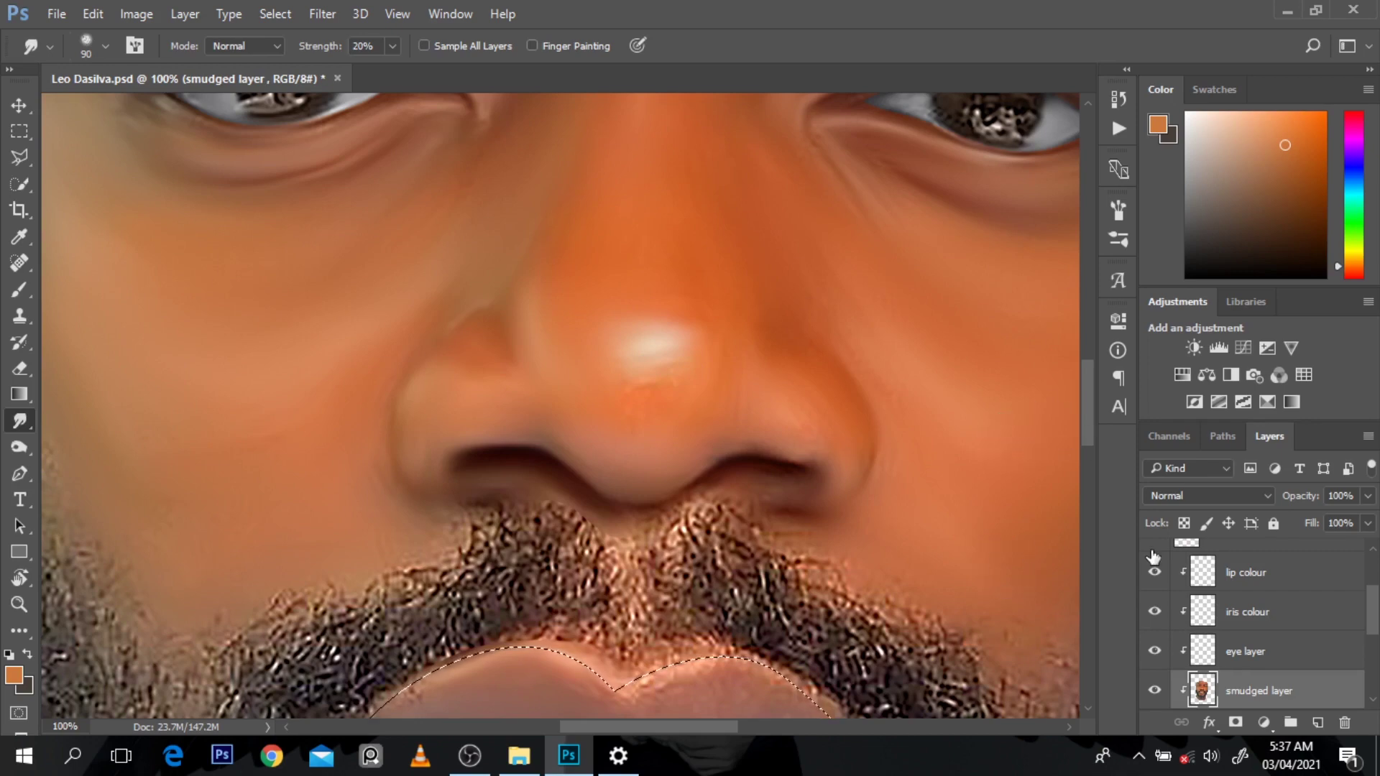
Sample a muted brown from the lower lip and fill the lip selection with it on the lip colour layer
{"action": "left_click", "coordinate": [1222, 573]}
{"action": "scroll", "coordinate": [1089, 429], "scroll_direction": "down", "scroll_amount": 3}
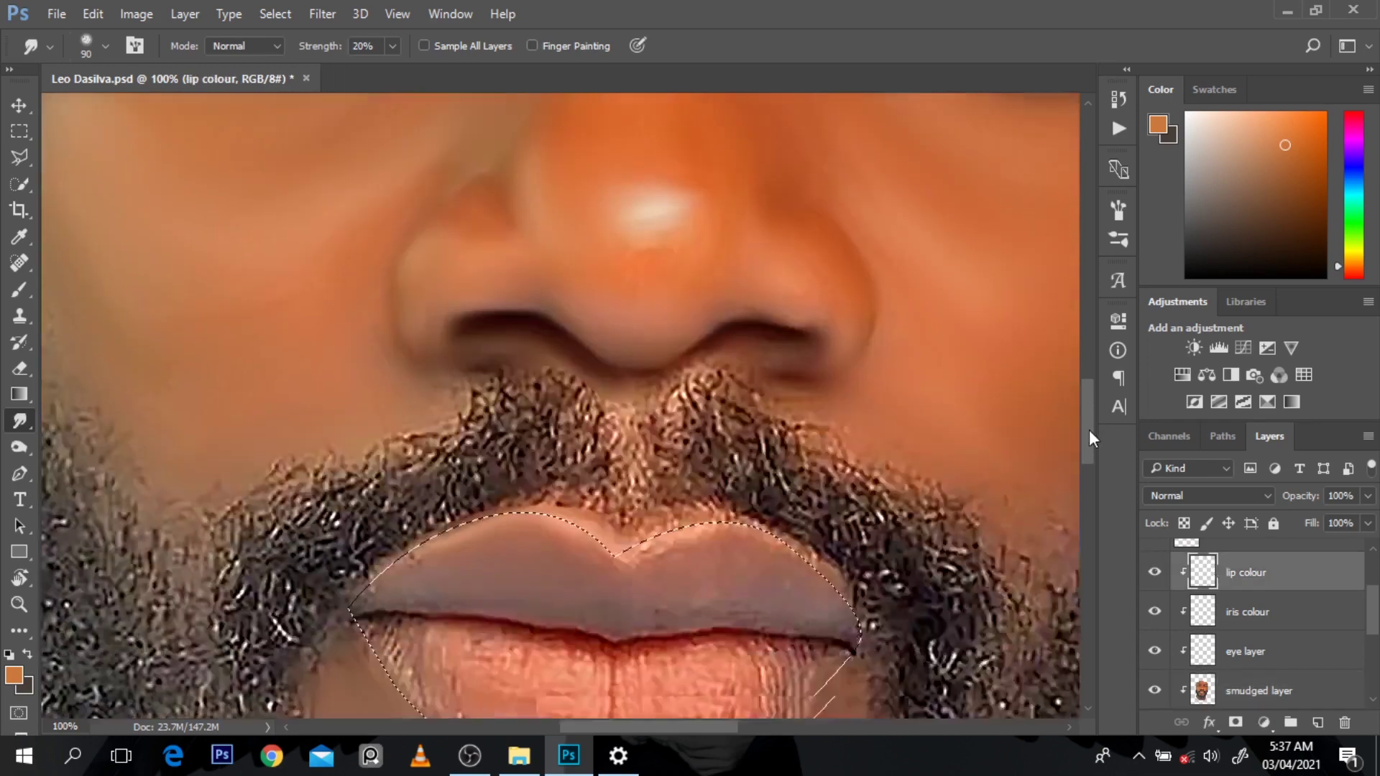
{"action": "scroll", "coordinate": [1089, 438], "scroll_direction": "down", "scroll_amount": 5}
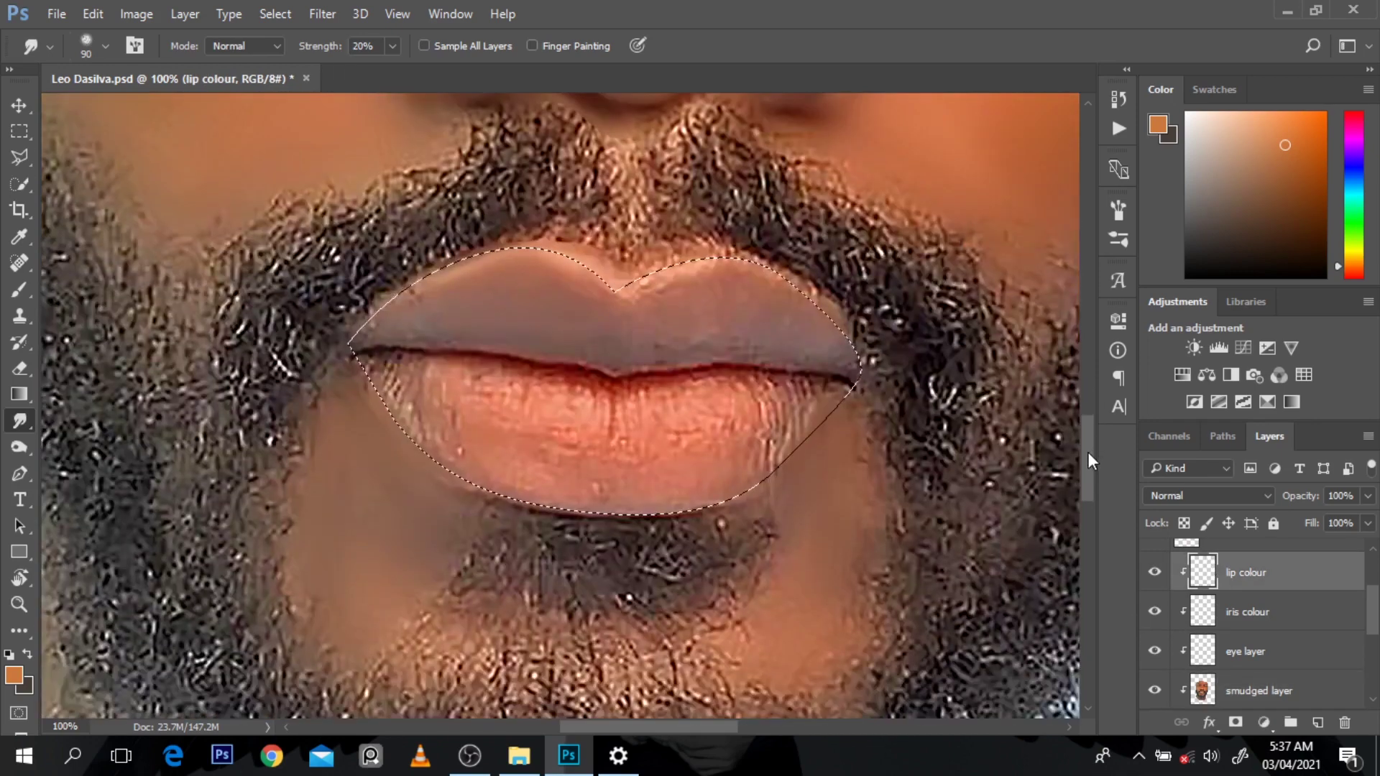
{"action": "left_click", "coordinate": [20, 238]}
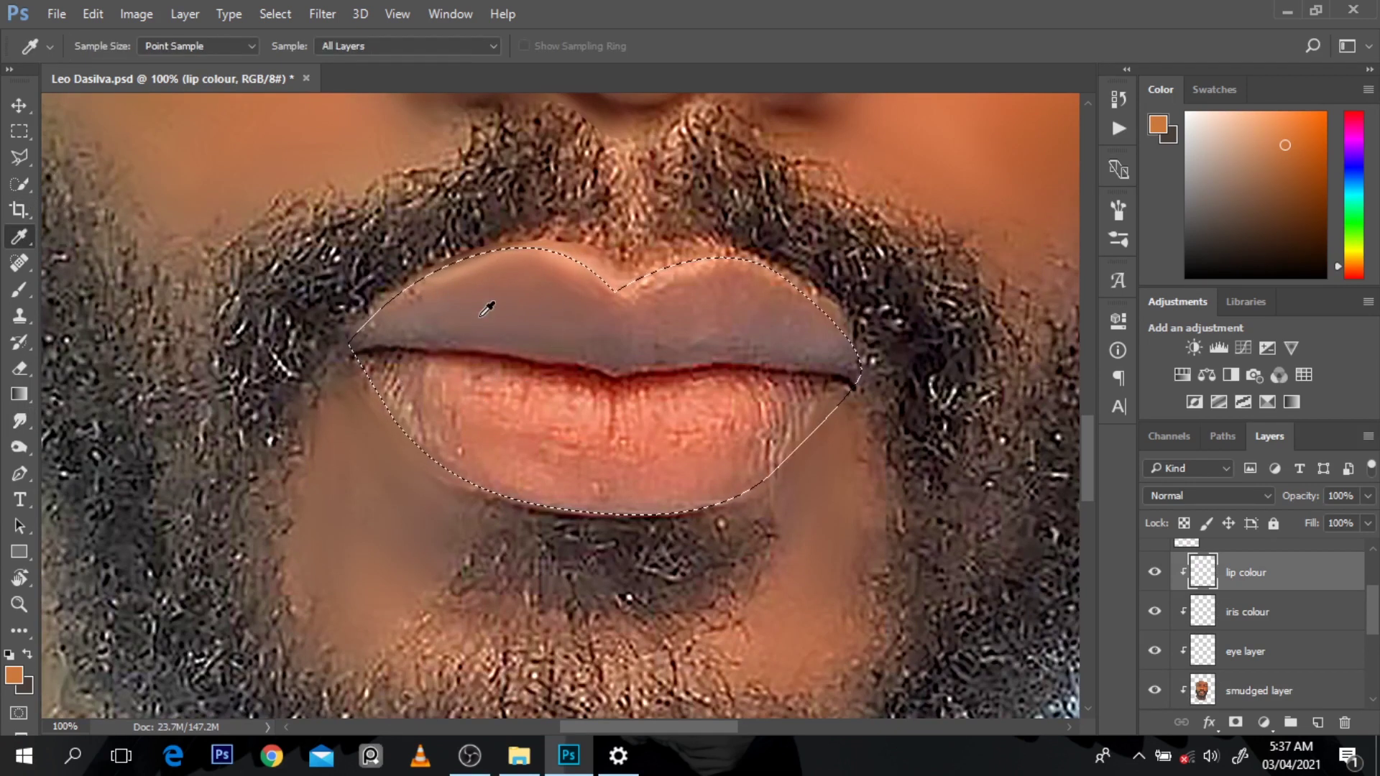
{"action": "left_click", "coordinate": [432, 415]}
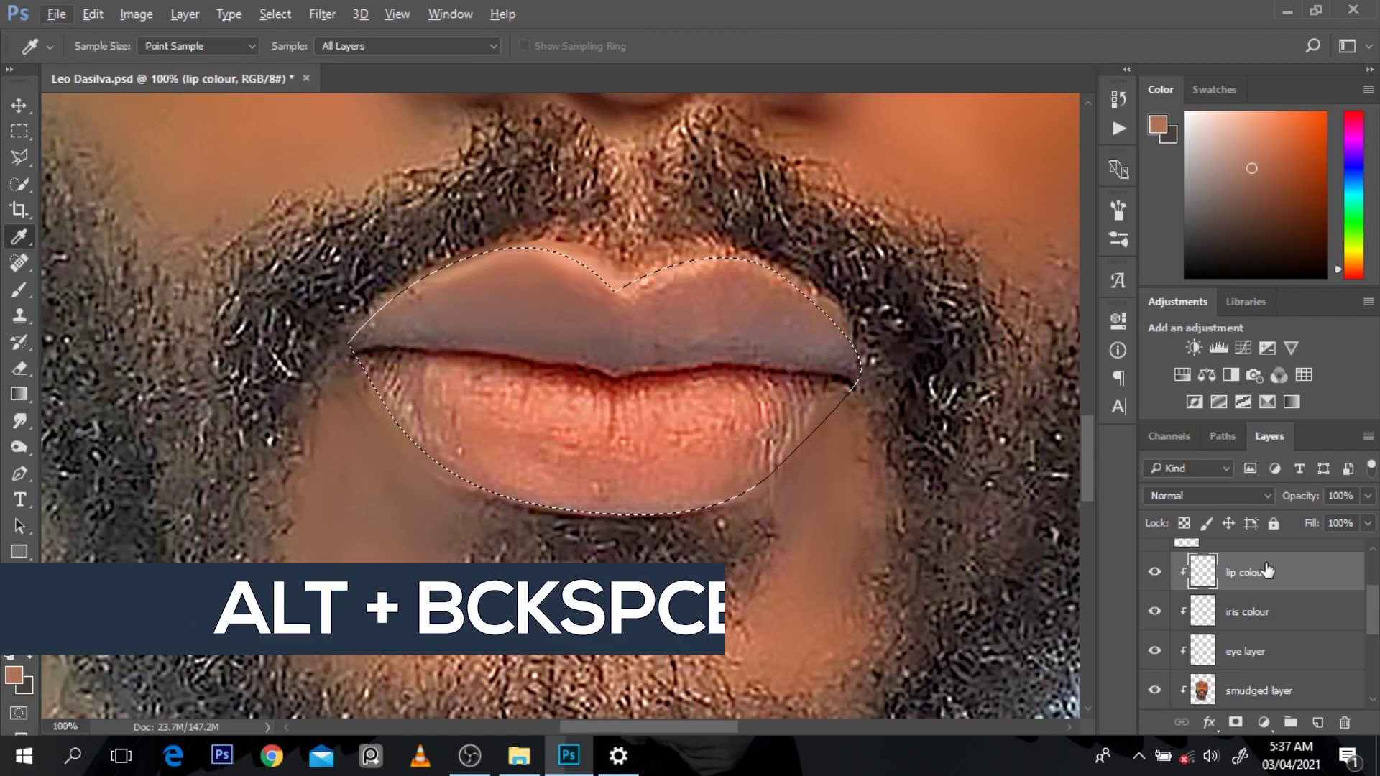
{"action": "key", "text": "alt+BackSpace"}
Set the lip colour layer's blend mode to Color and compare the lips with the layer hidden and shown
{"action": "left_click", "coordinate": [1214, 496]}
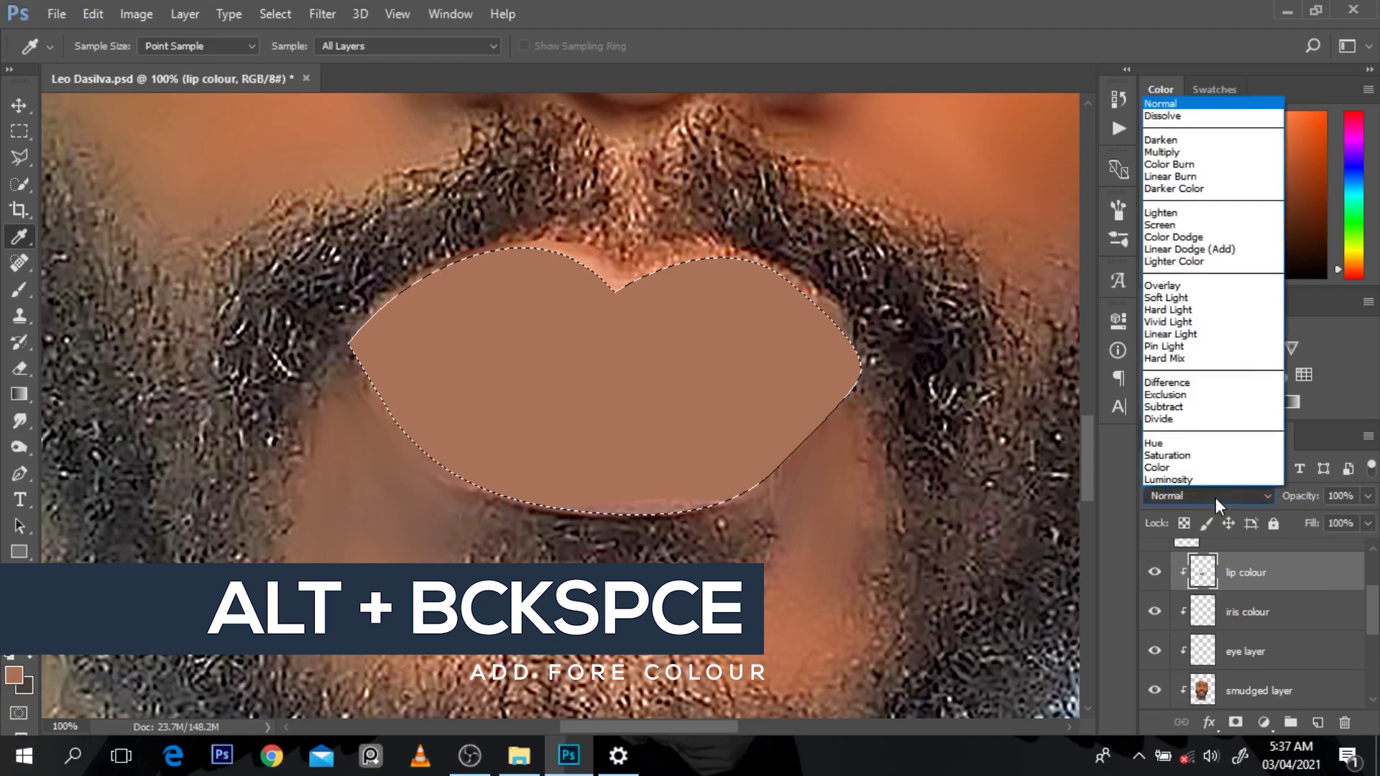
{"action": "left_click", "coordinate": [1203, 465]}
{"action": "key", "text": "shift+alt+c"}
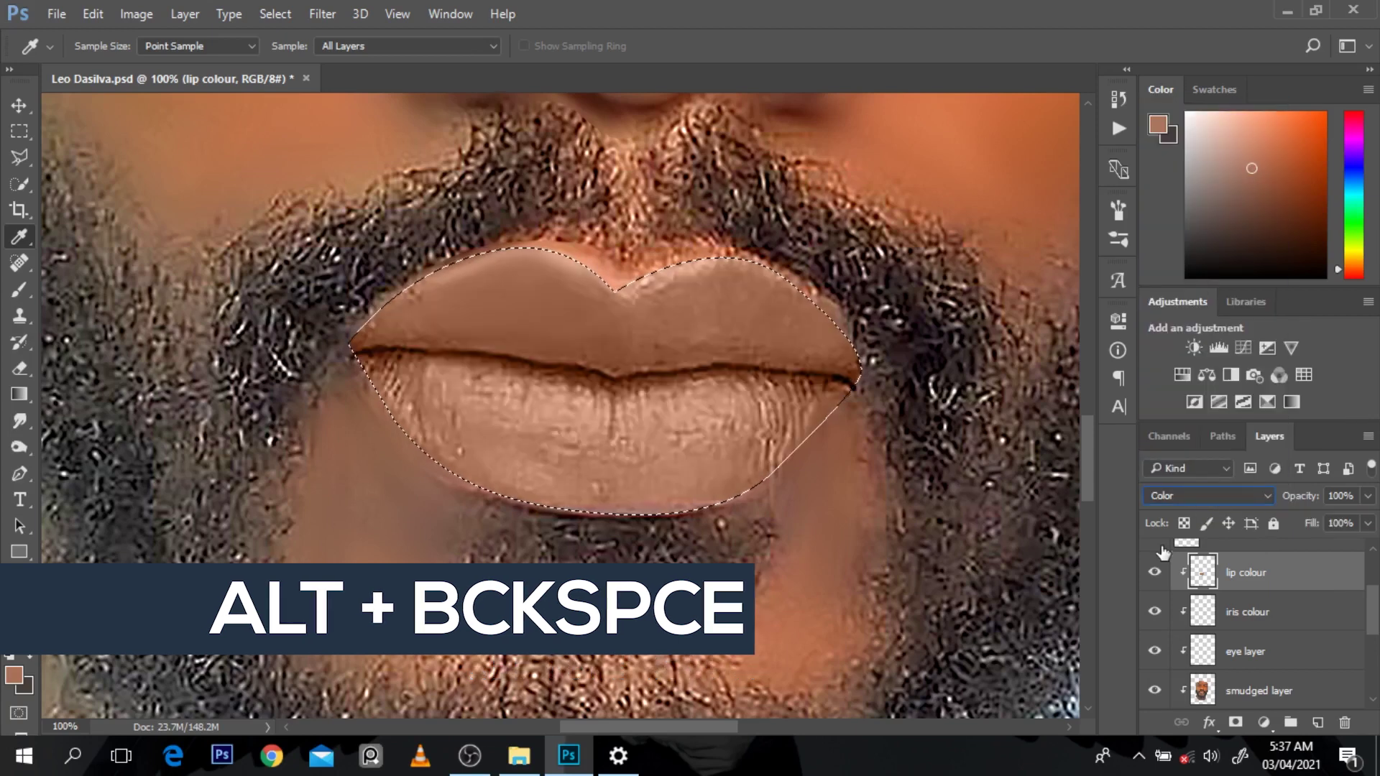
{"action": "left_click", "coordinate": [1155, 573]}
{"action": "left_click", "coordinate": [1155, 573]}
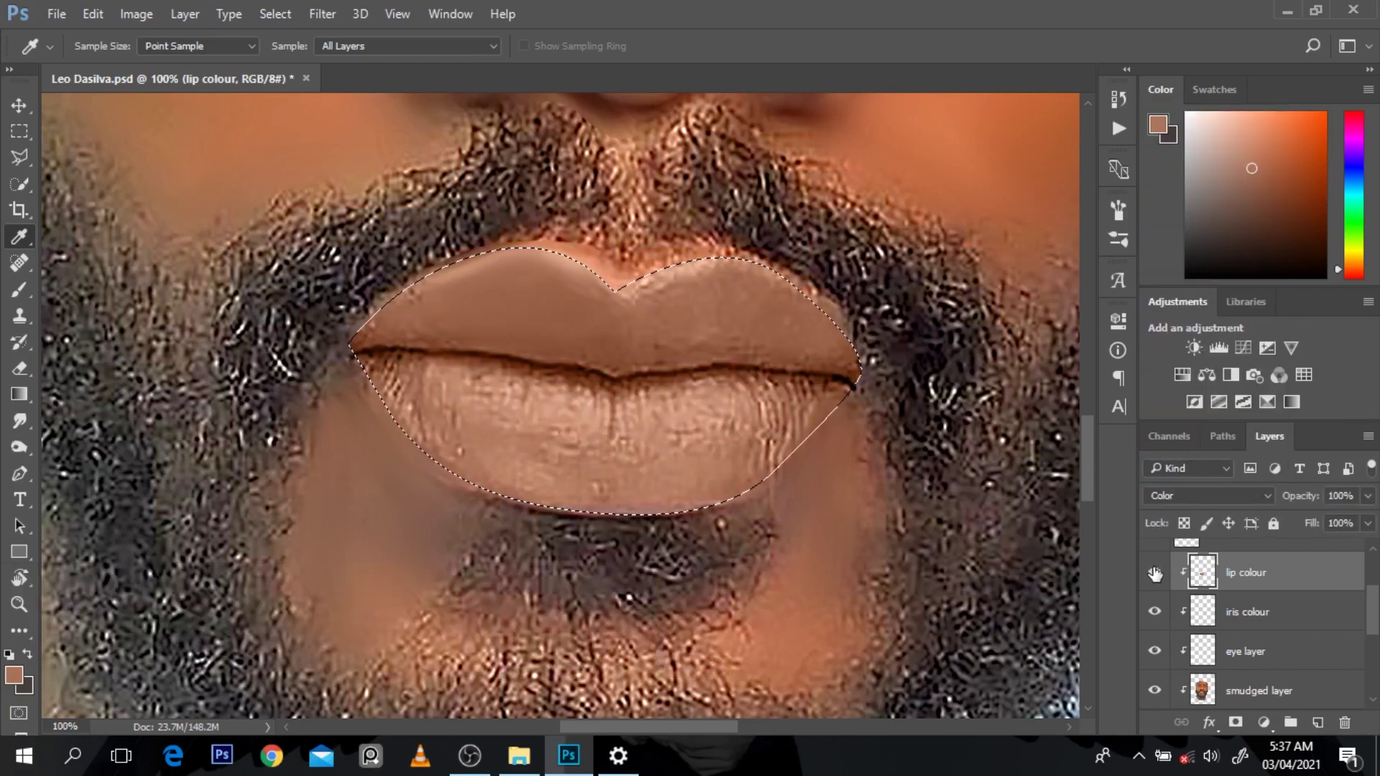
Tone down the lip tint with a darker brown using the Brush at 68% opacity
{"action": "left_click", "coordinate": [1260, 185]}
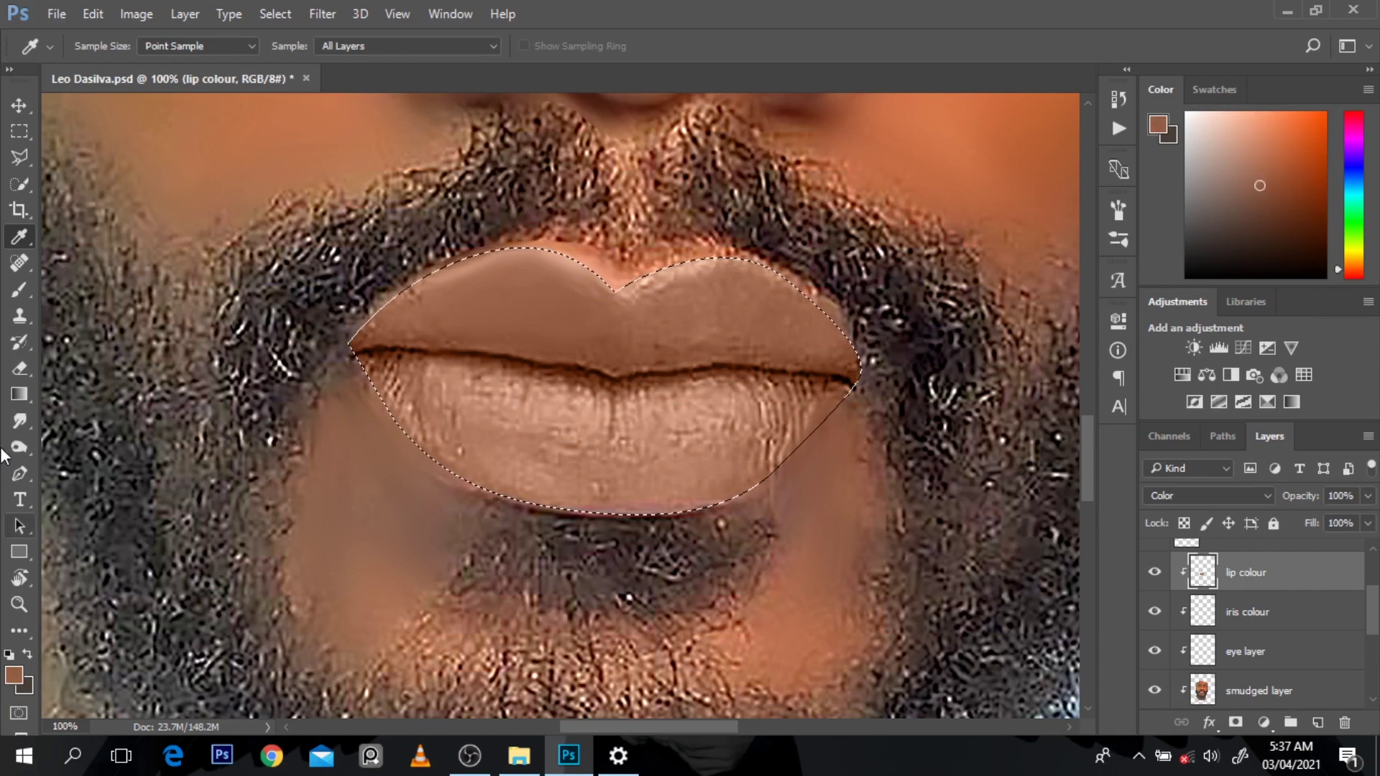
{"action": "left_click", "coordinate": [19, 289]}
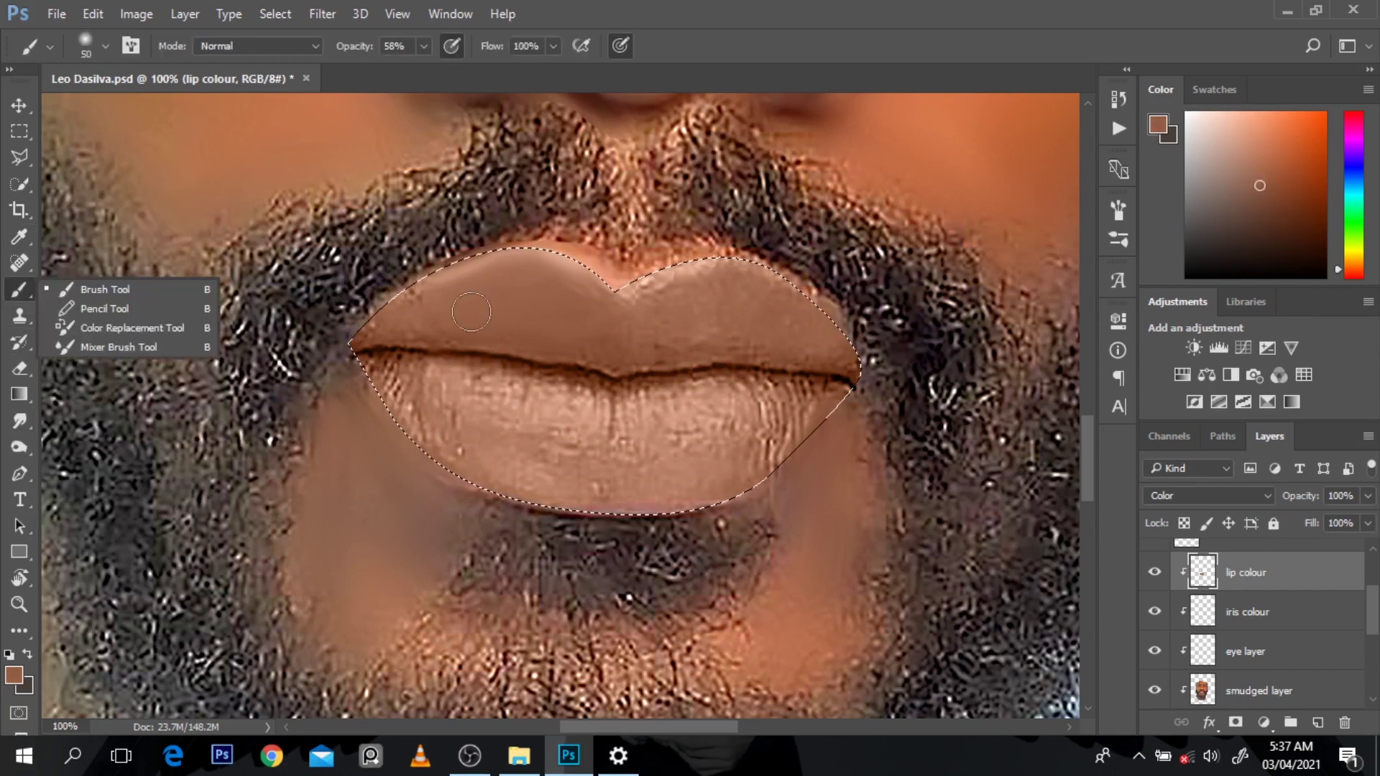
{"action": "left_click", "coordinate": [529, 332]}
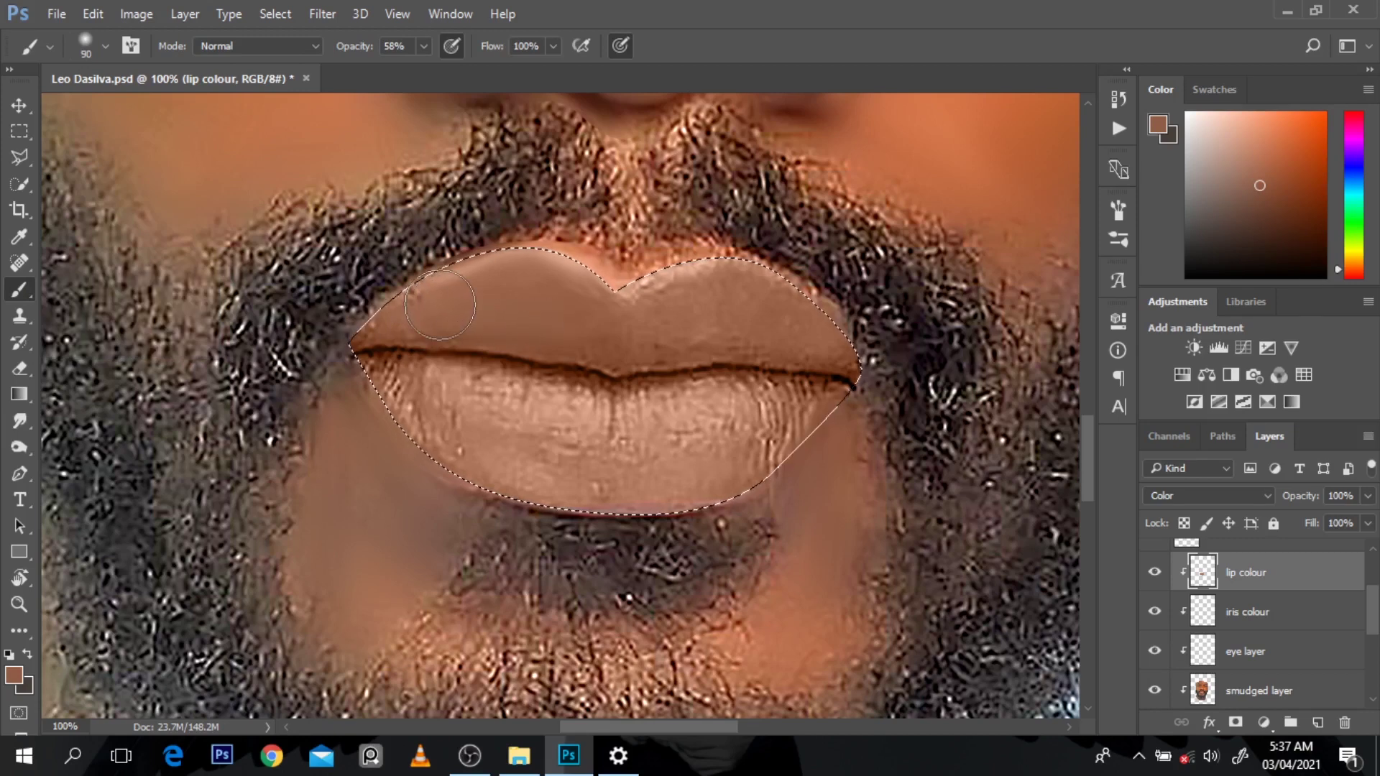
{"action": "left_click_drag", "start_coordinate": [362, 46], "coordinate": [372, 48]}
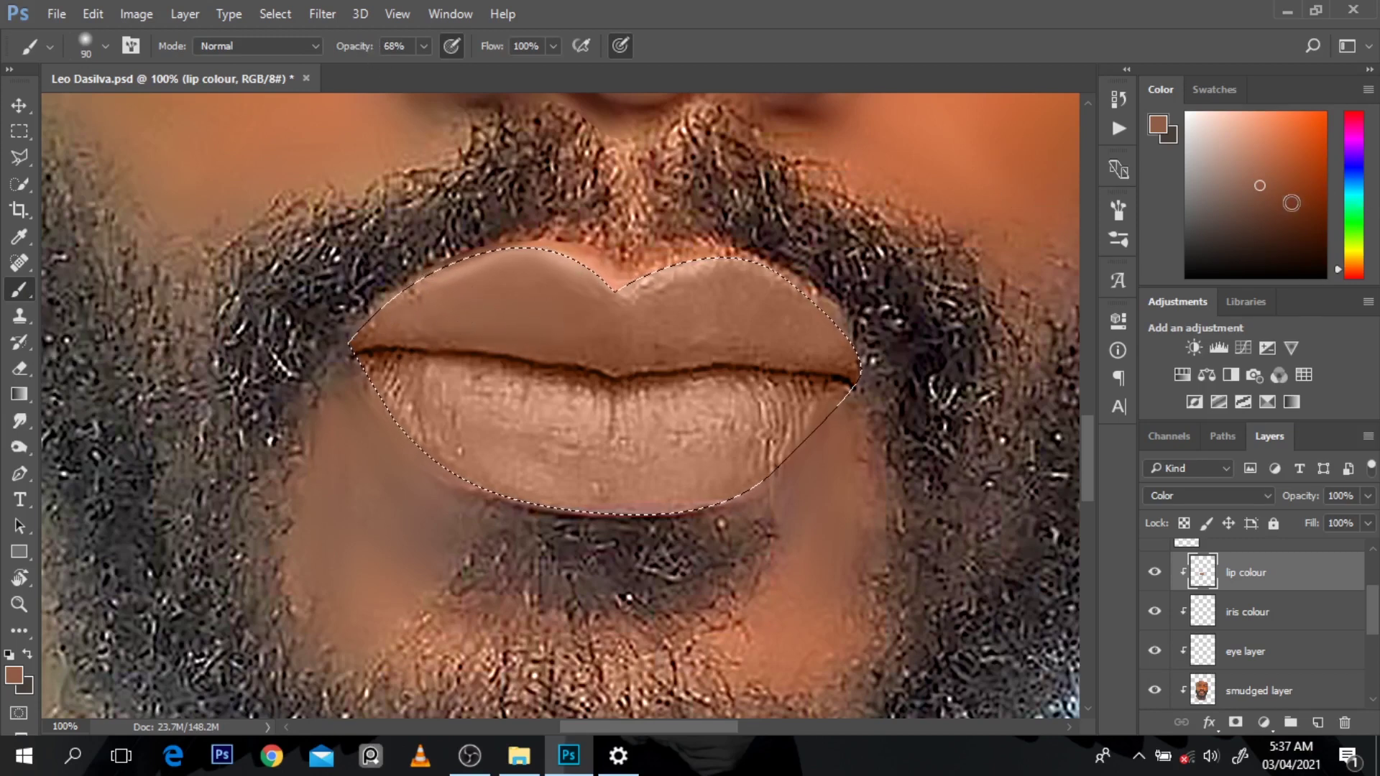
{"action": "left_click", "coordinate": [1272, 205]}
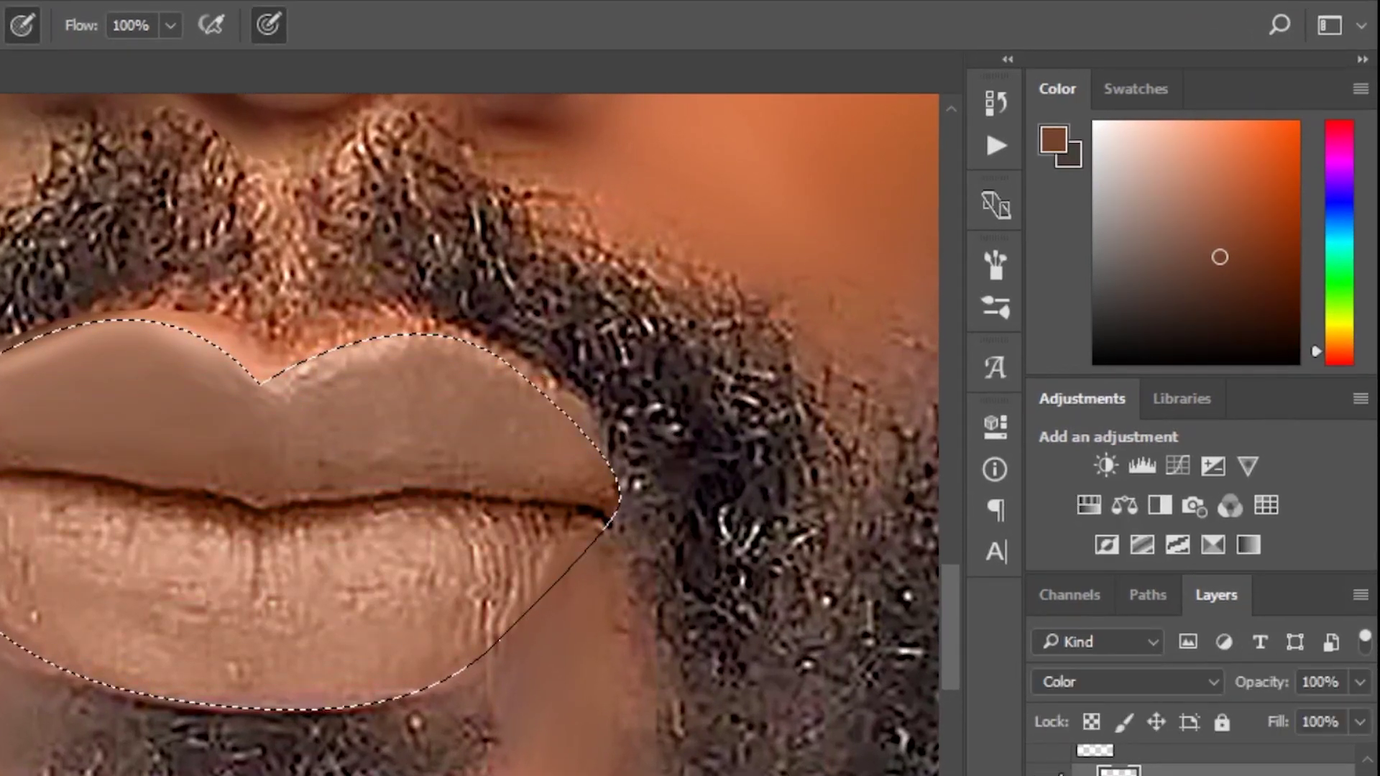
Change the foreground colour to a bright orange-red by raising its brightness and shifting the hue towards red
{"action": "left_click_drag", "start_coordinate": [1220, 258], "coordinate": [1251, 151]}
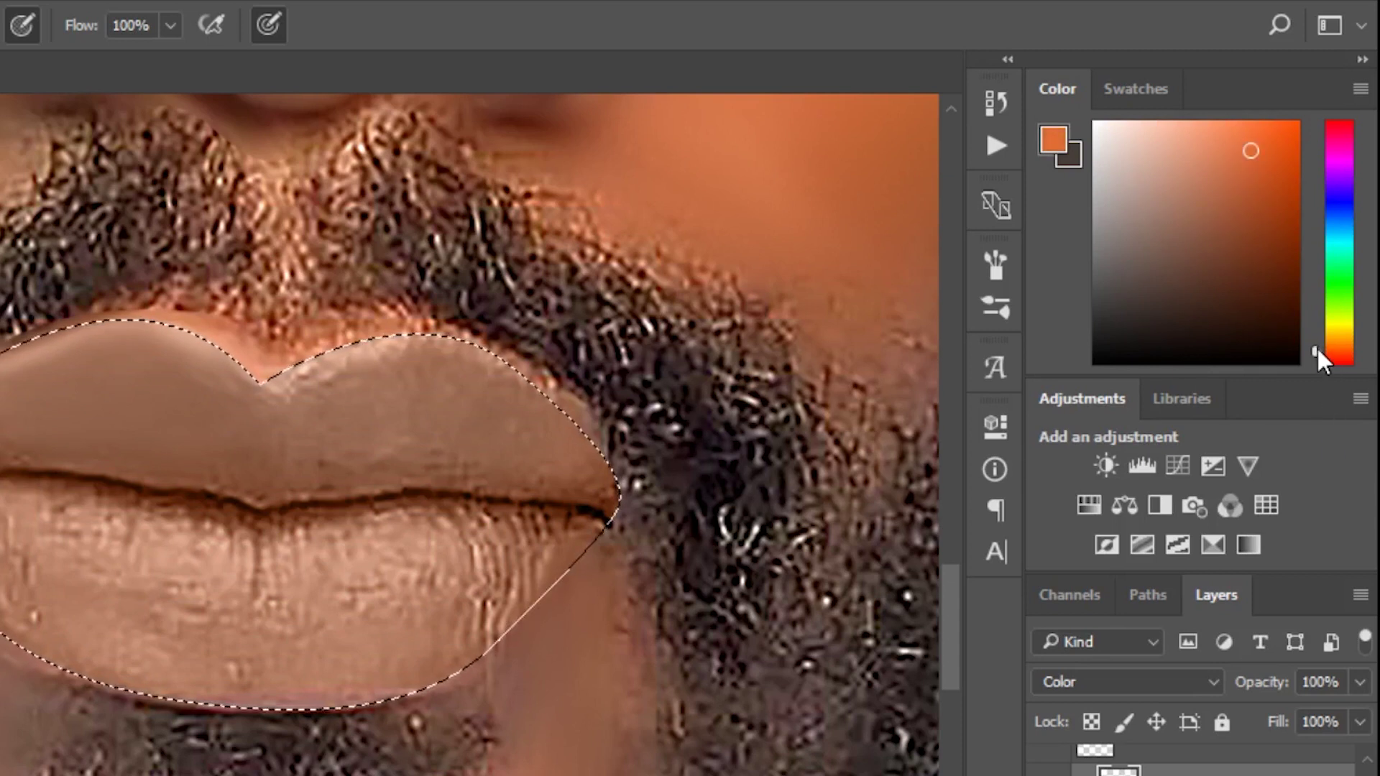
{"action": "left_click", "coordinate": [1317, 349]}
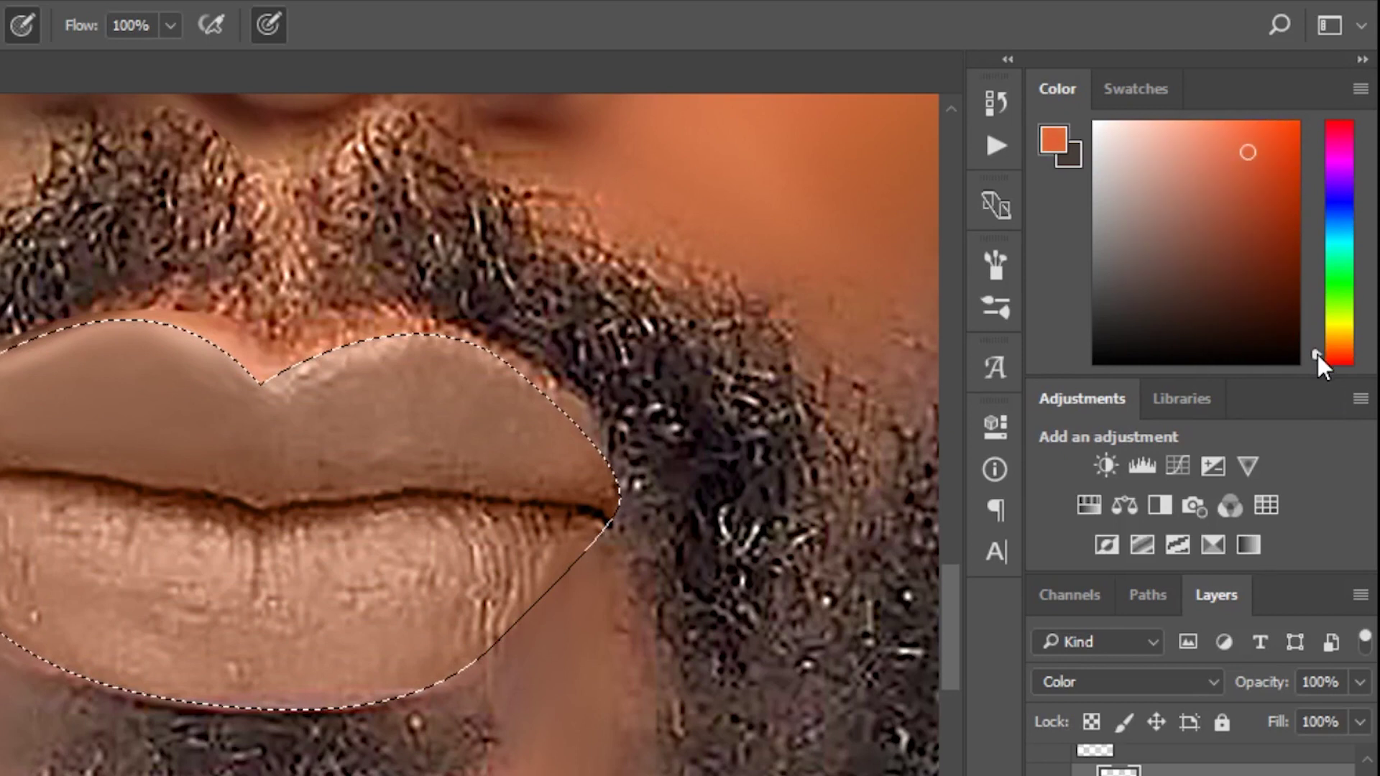
{"action": "left_click_drag", "start_coordinate": [1317, 352], "coordinate": [1317, 357]}
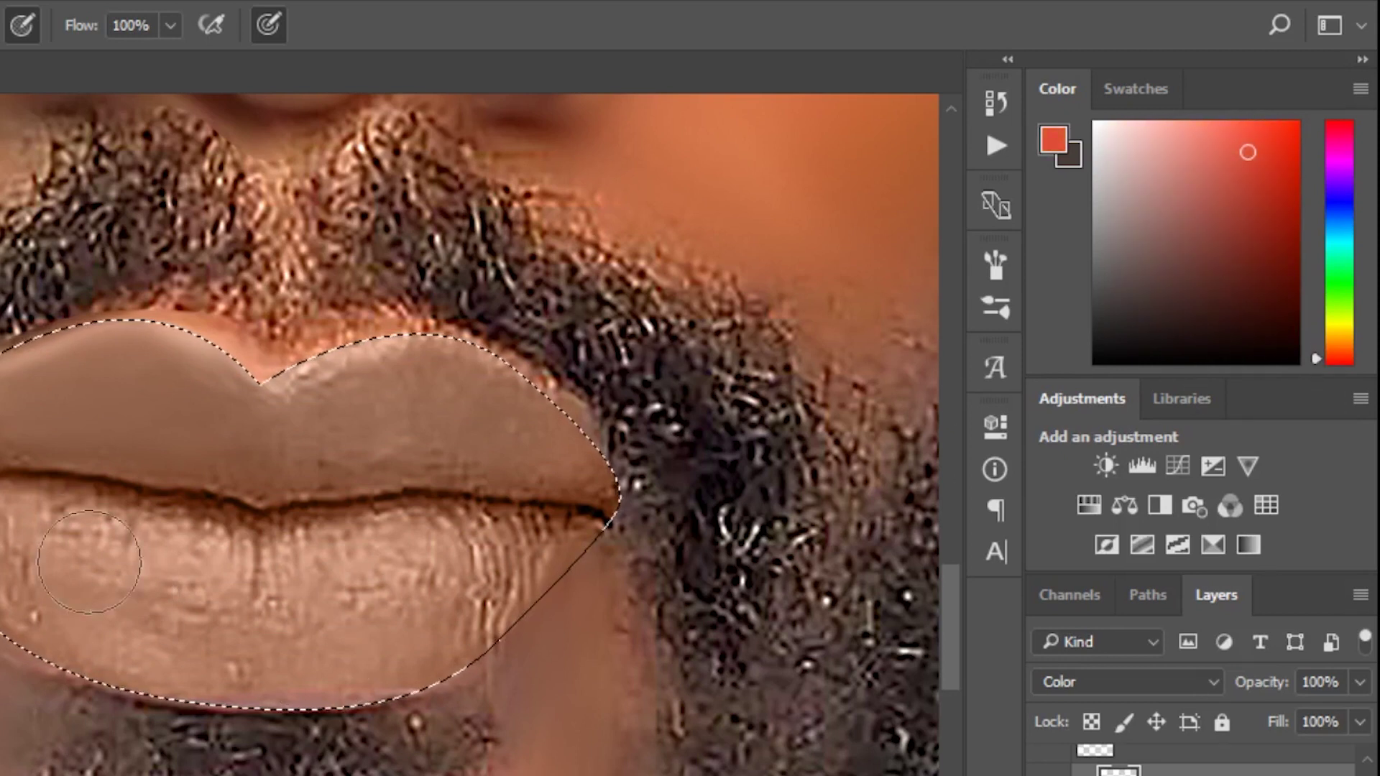
Tint the lower lip orange-red with the Brush at 40% opacity and compare it with the lip colour layer hidden
{"action": "mouse_move", "coordinate": [4, 518]}
{"action": "left_mouse_down"}
{"action": "mouse_move", "coordinate": [373, 539]}
{"action": "mouse_move", "coordinate": [456, 570]}
{"action": "left_mouse_up"}
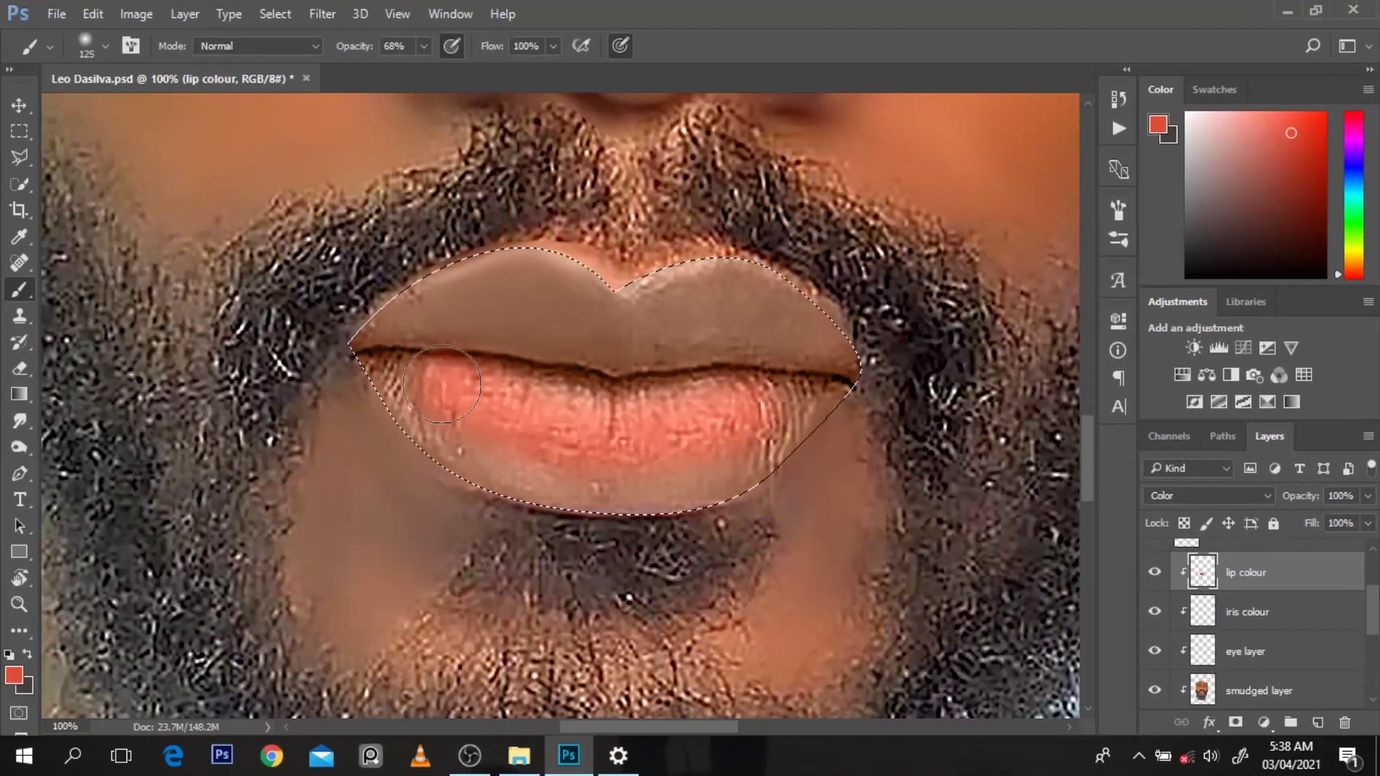
{"action": "key", "text": "ctrl+z"}
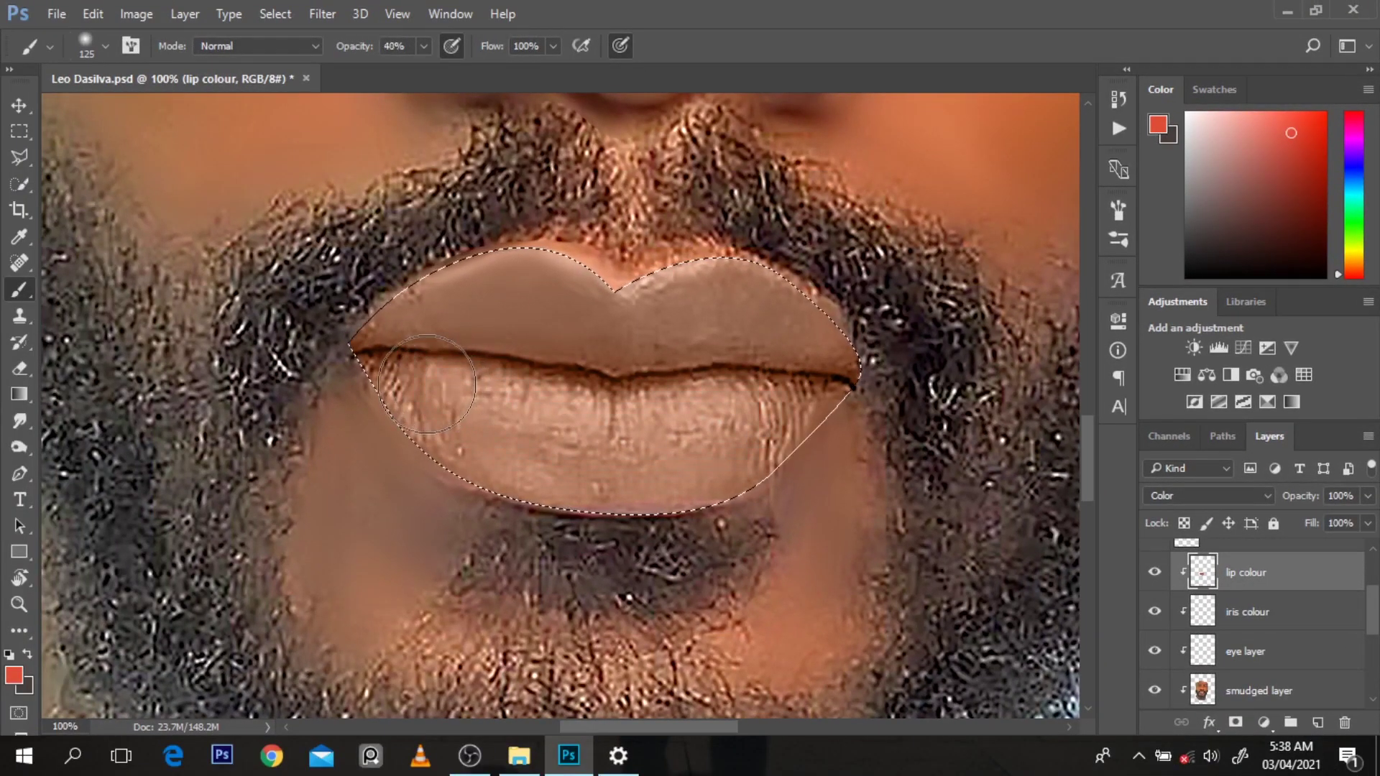
{"action": "key", "text": "4"}
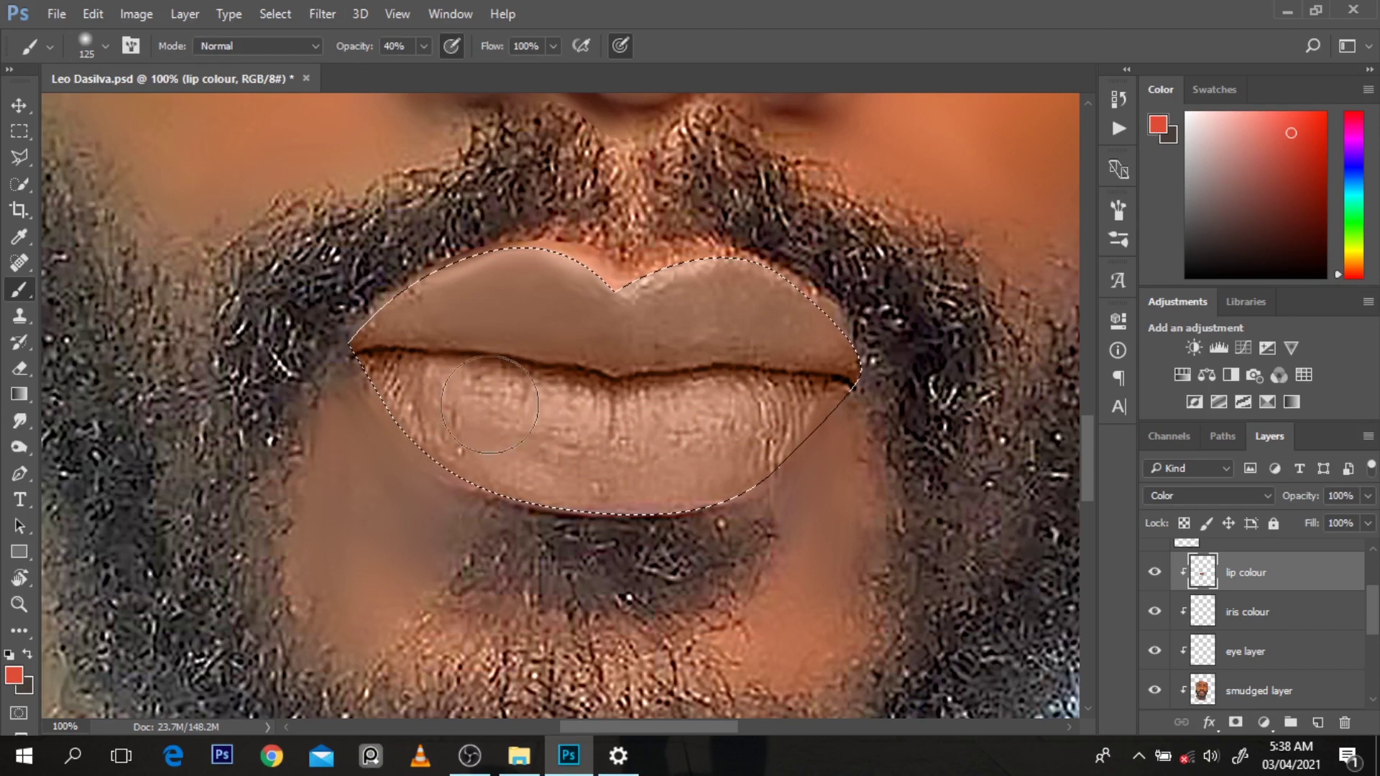
{"action": "mouse_move", "coordinate": [475, 395]}
{"action": "left_mouse_down"}
{"action": "mouse_move", "coordinate": [510, 417]}
{"action": "mouse_move", "coordinate": [704, 427]}
{"action": "mouse_move", "coordinate": [746, 413]}
{"action": "mouse_move", "coordinate": [573, 453]}
{"action": "mouse_move", "coordinate": [690, 439]}
{"action": "mouse_move", "coordinate": [637, 450]}
{"action": "mouse_move", "coordinate": [455, 411]}
{"action": "mouse_move", "coordinate": [534, 434]}
{"action": "mouse_move", "coordinate": [746, 413]}
{"action": "left_mouse_up"}
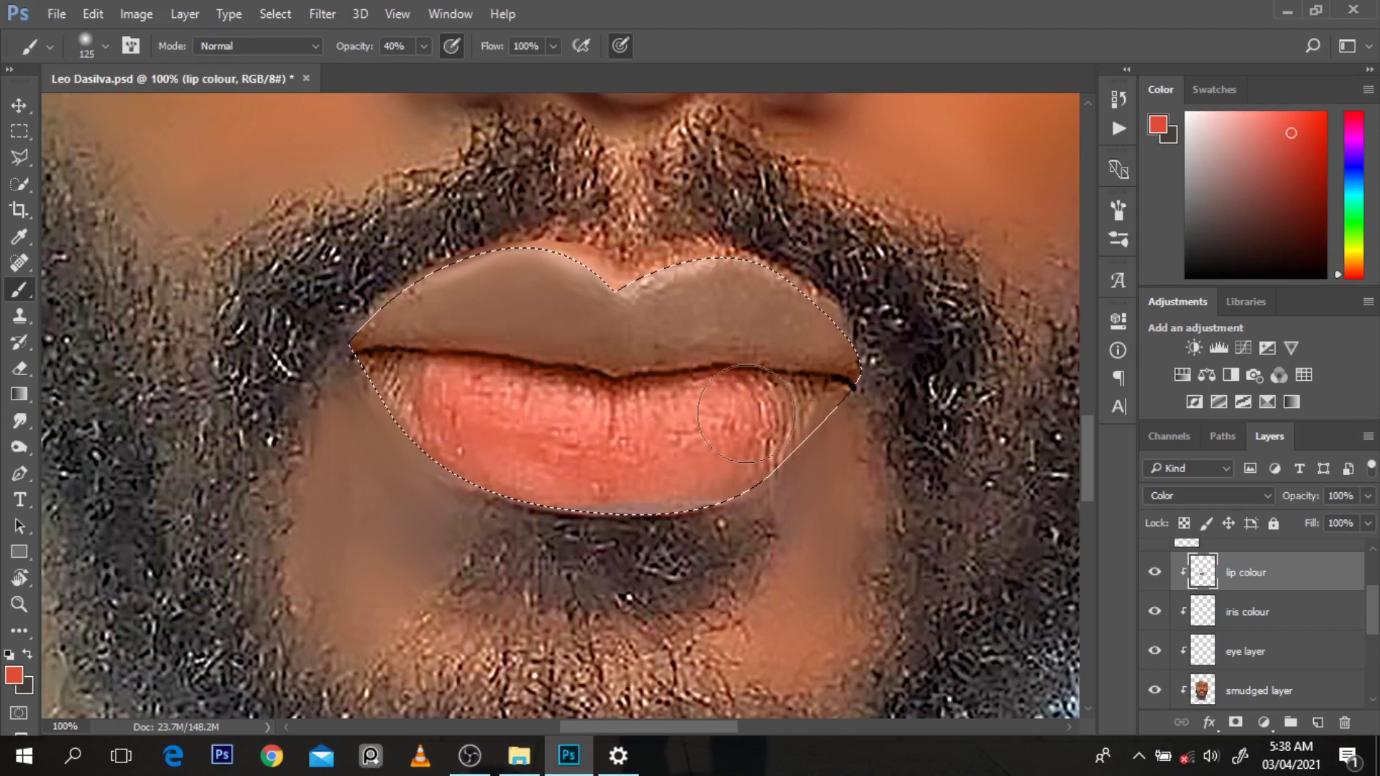
{"action": "left_click", "coordinate": [1155, 572]}
{"action": "left_click", "coordinate": [1155, 573]}
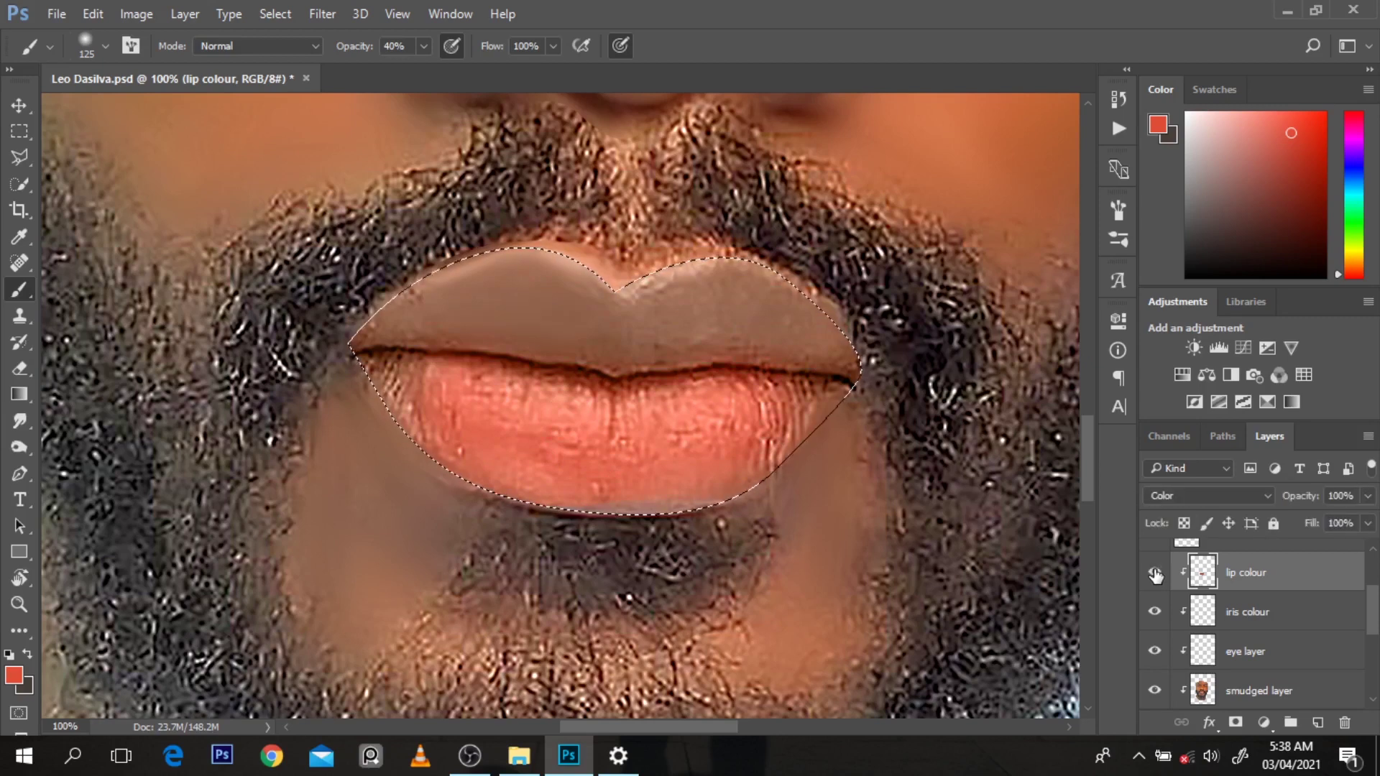
Rework the lower lip's red tint towards its centre on the lip colour layer with a size 80 brush, and clear the selection
{"action": "left_click", "coordinate": [959, 477], "text": "ctrl+alt"}
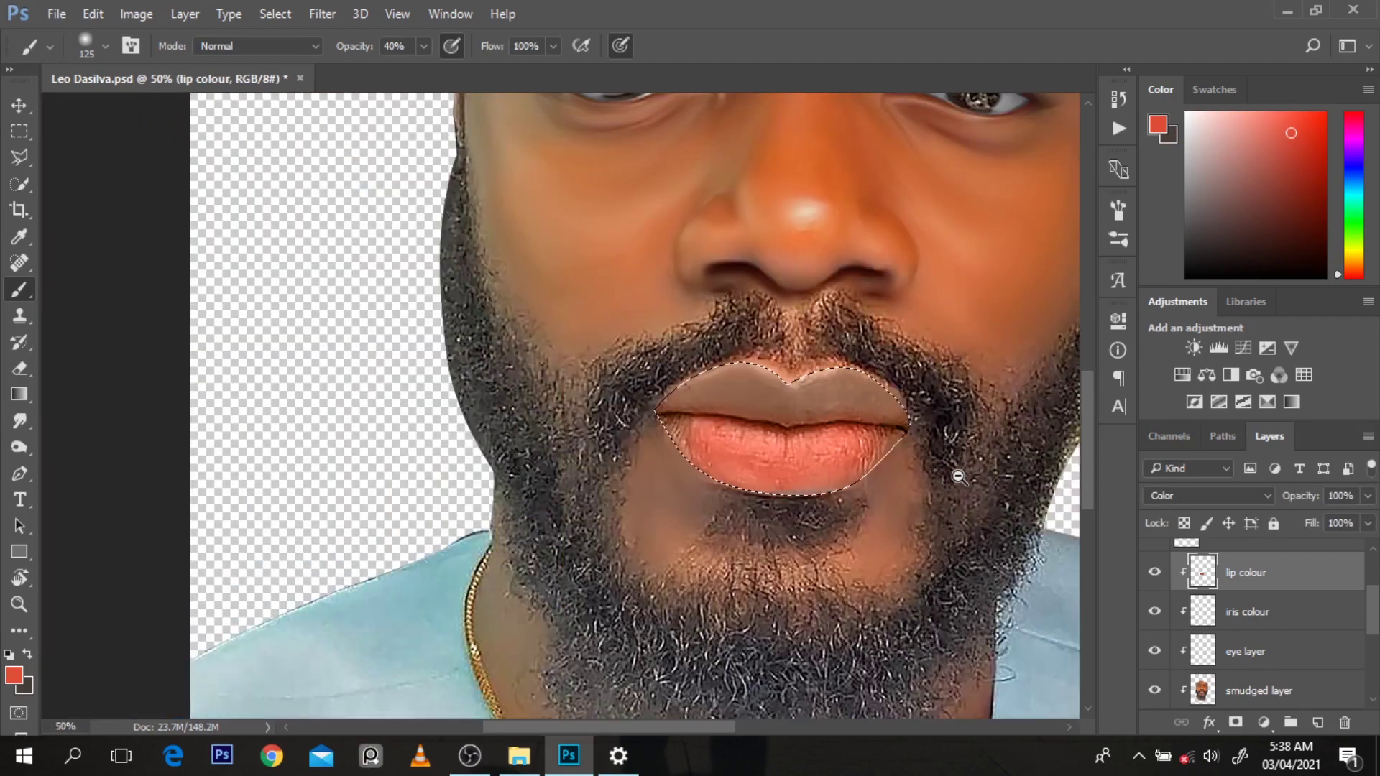
{"action": "key", "text": "v"}
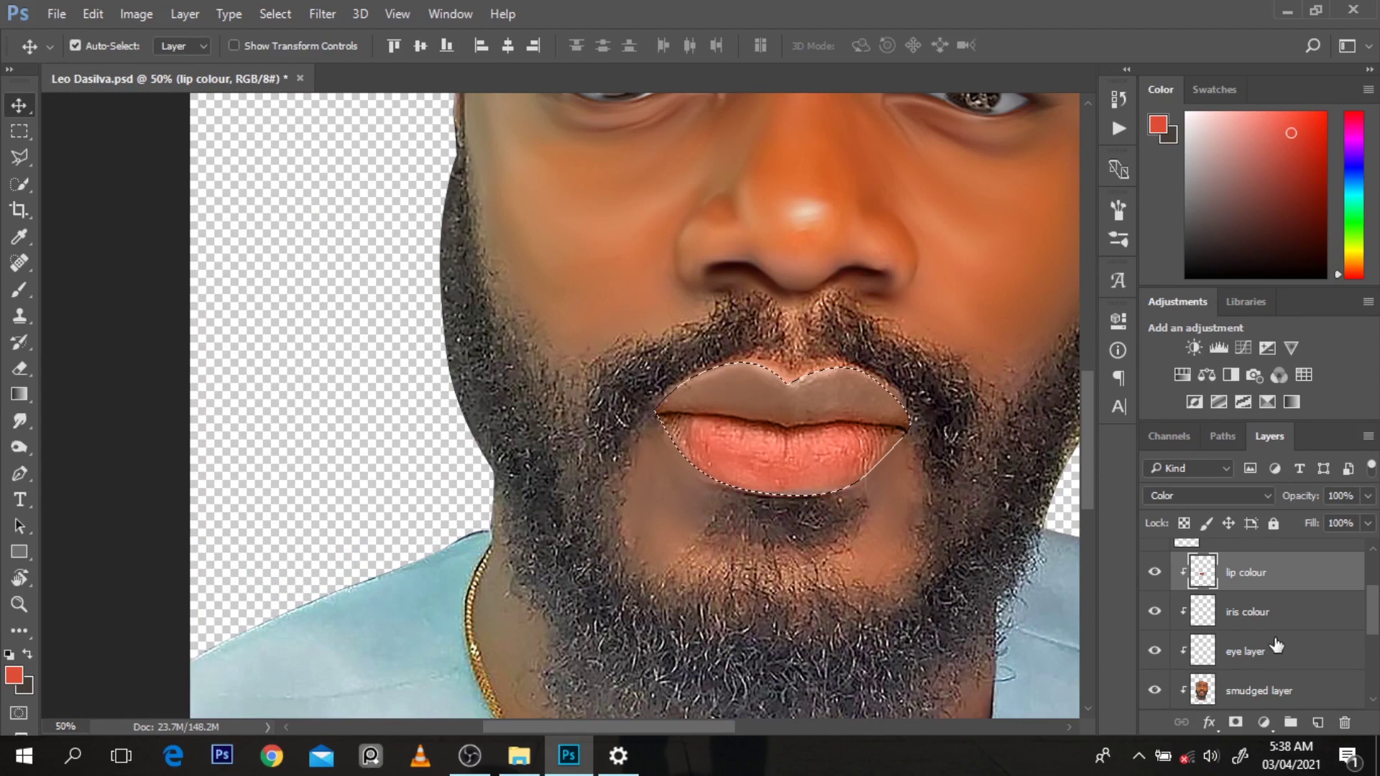
{"action": "left_click_drag", "start_coordinate": [1274, 651], "coordinate": [1344, 732]}
{"action": "key", "text": "ctrl"}
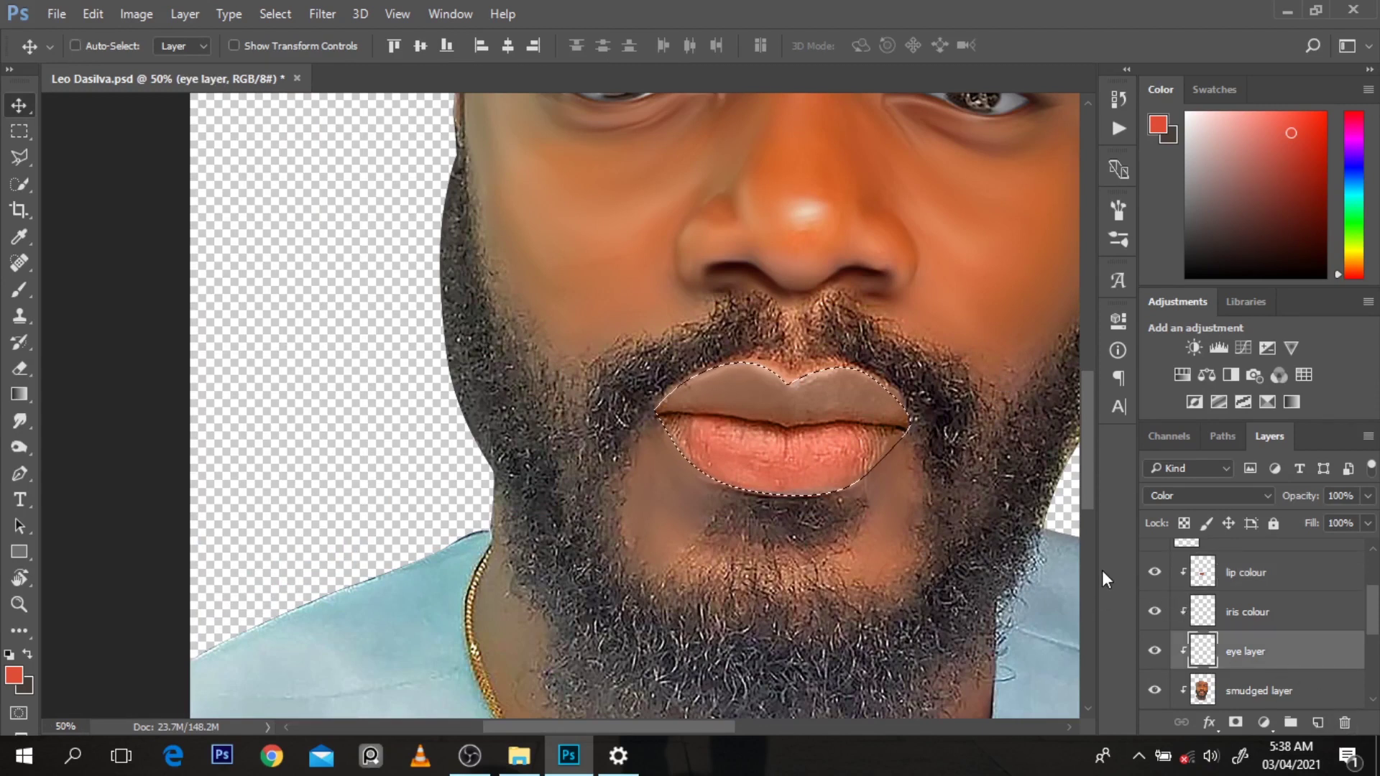
{"action": "key", "text": "b"}
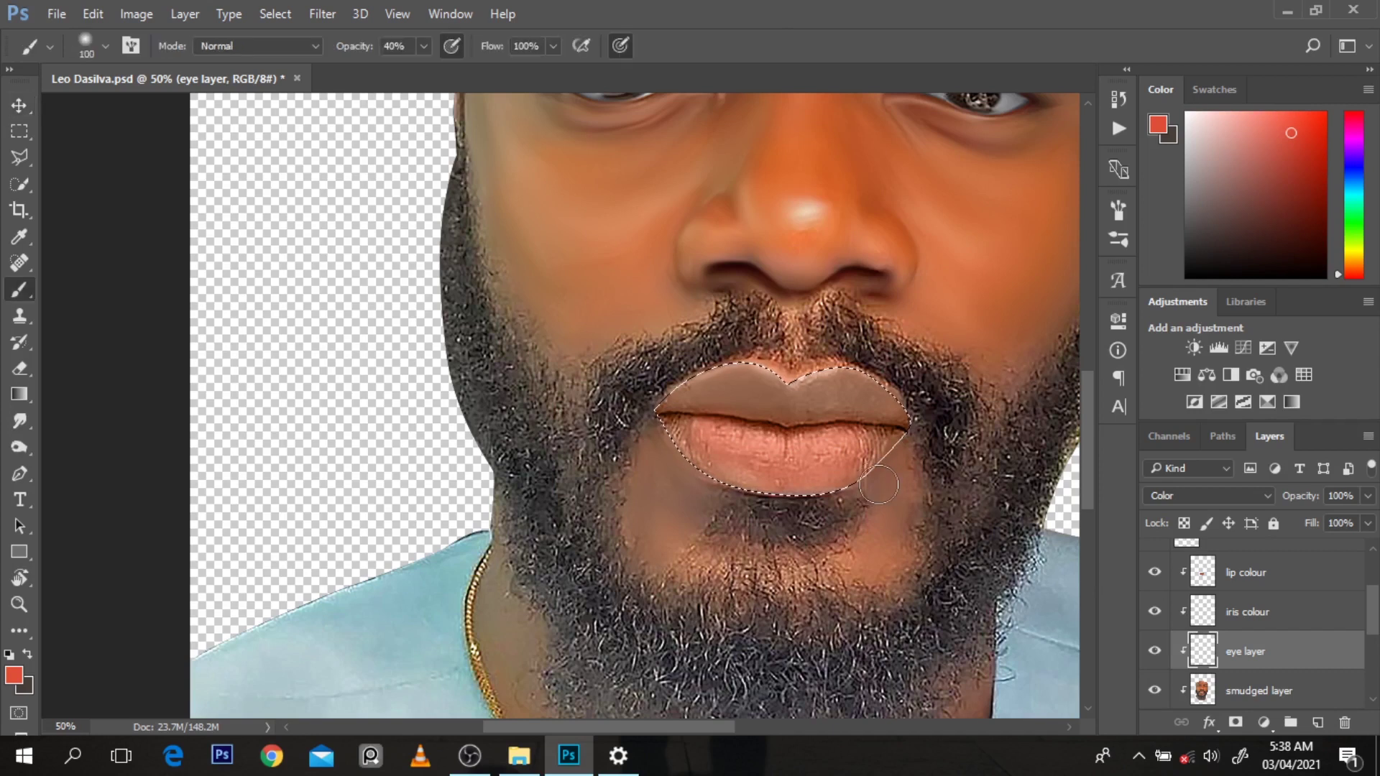
{"action": "key", "text": "bracketleft"}
{"action": "key", "text": "bracketleft"}
{"action": "left_click", "coordinate": [1265, 576]}
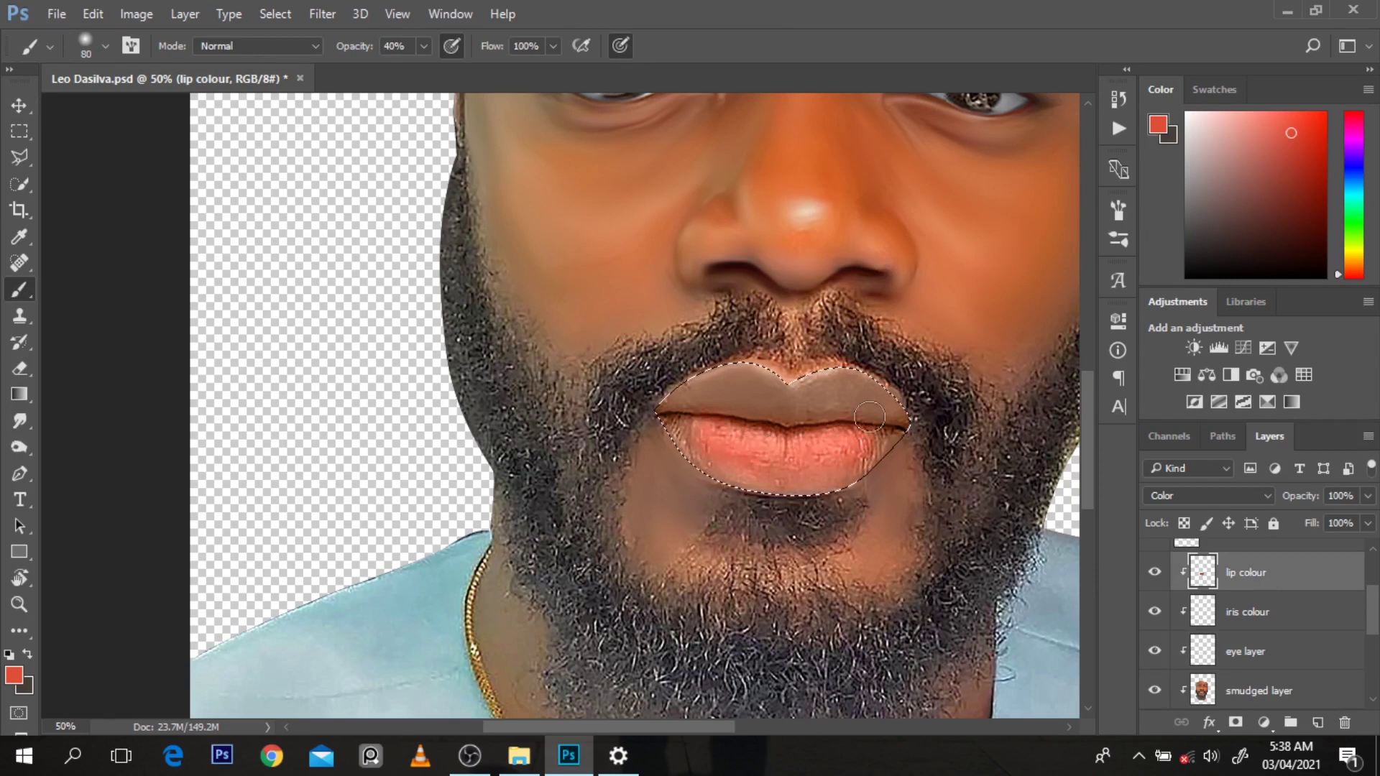
{"action": "key", "text": "ctrl+d"}
Sample an orange skin tone from the cheek and add a new clipped layer directly above the smudged layer
{"action": "left_click", "coordinate": [993, 255], "text": "alt"}
{"action": "left_click", "coordinate": [1275, 693]}
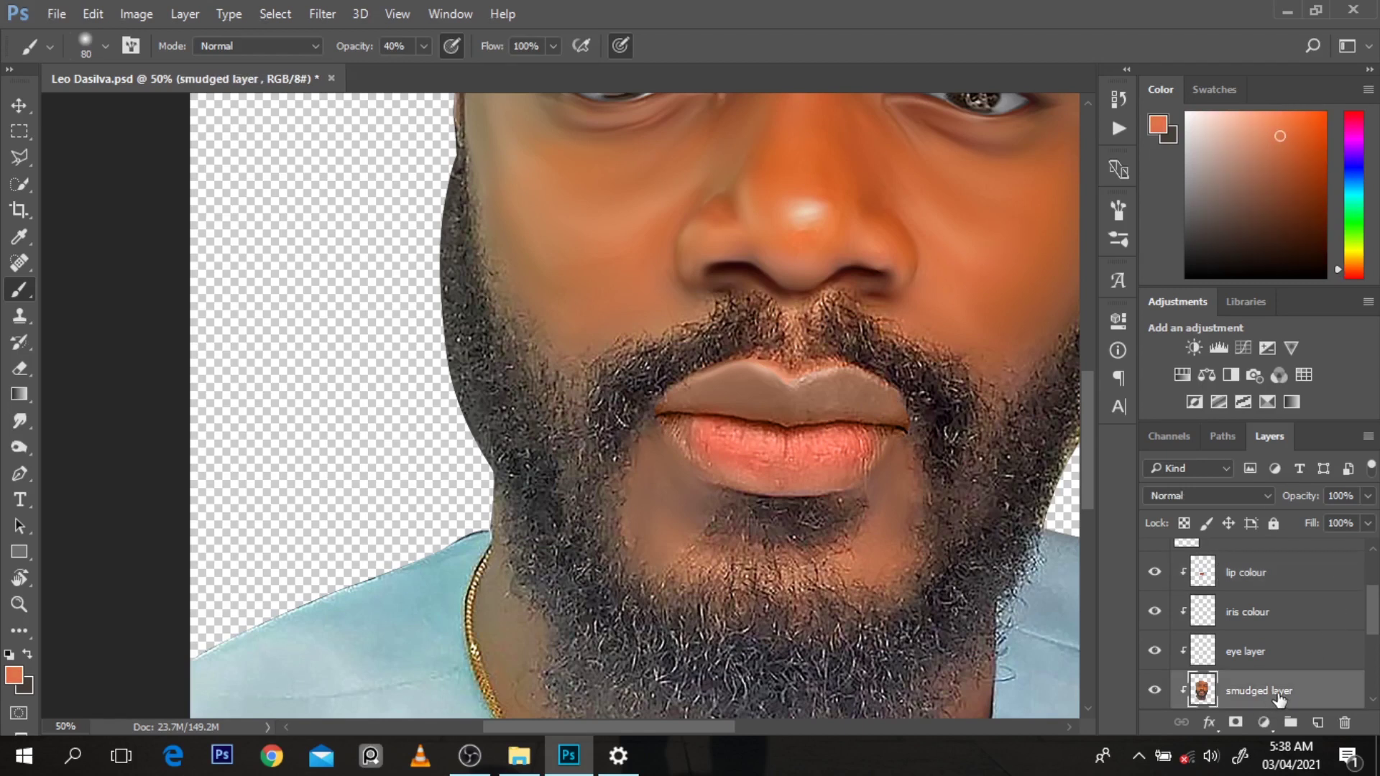
{"action": "left_click", "coordinate": [1318, 722]}
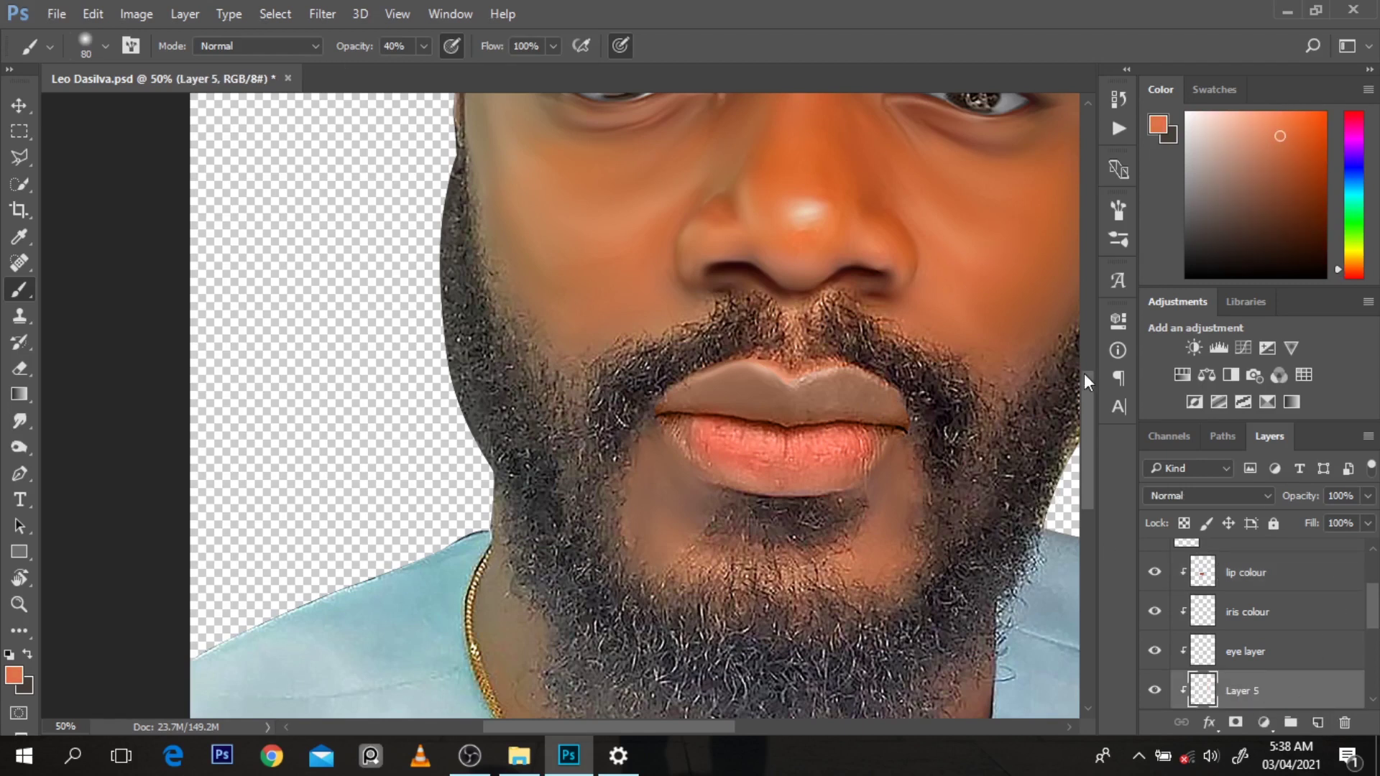
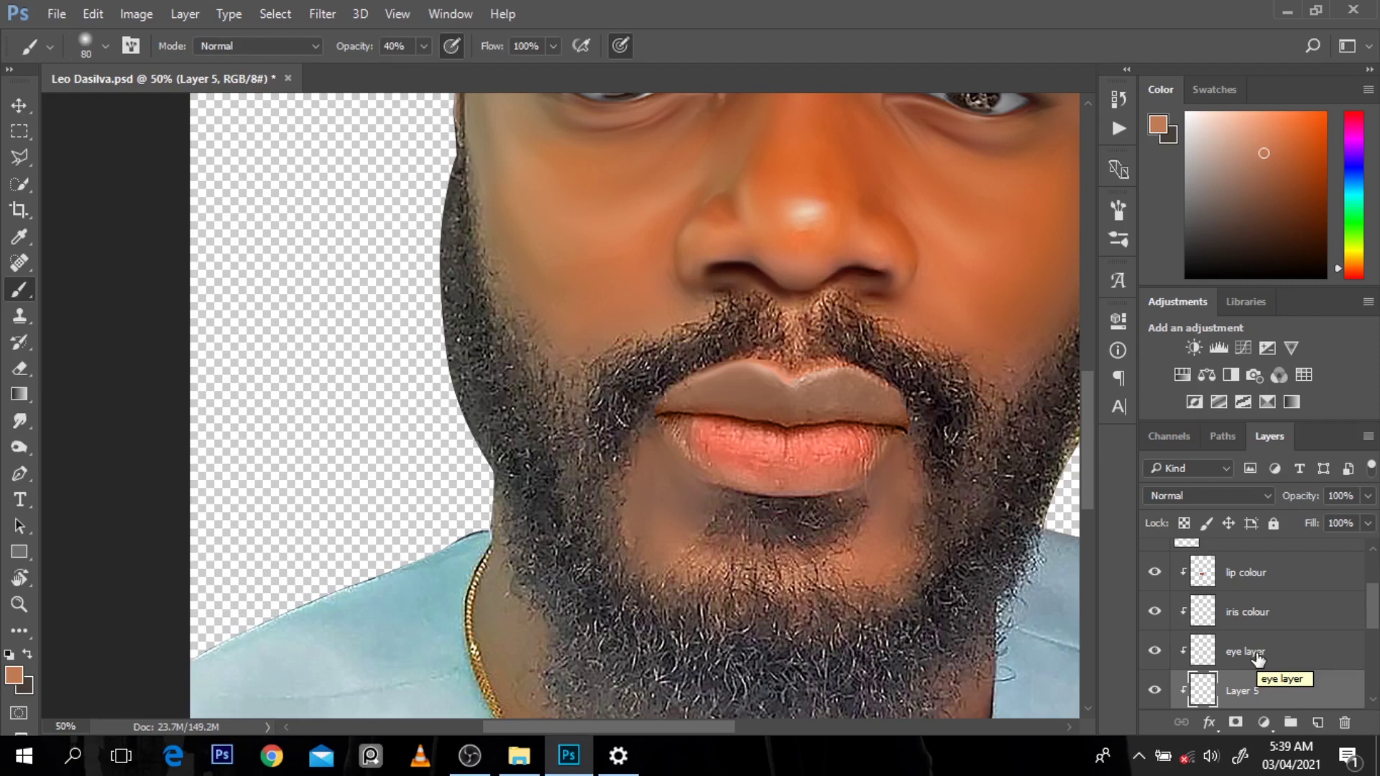
Fill the new clipped layer with the sampled orange skin tone and set its blend mode to Color
{"action": "key", "text": "alt+BackSpace"}
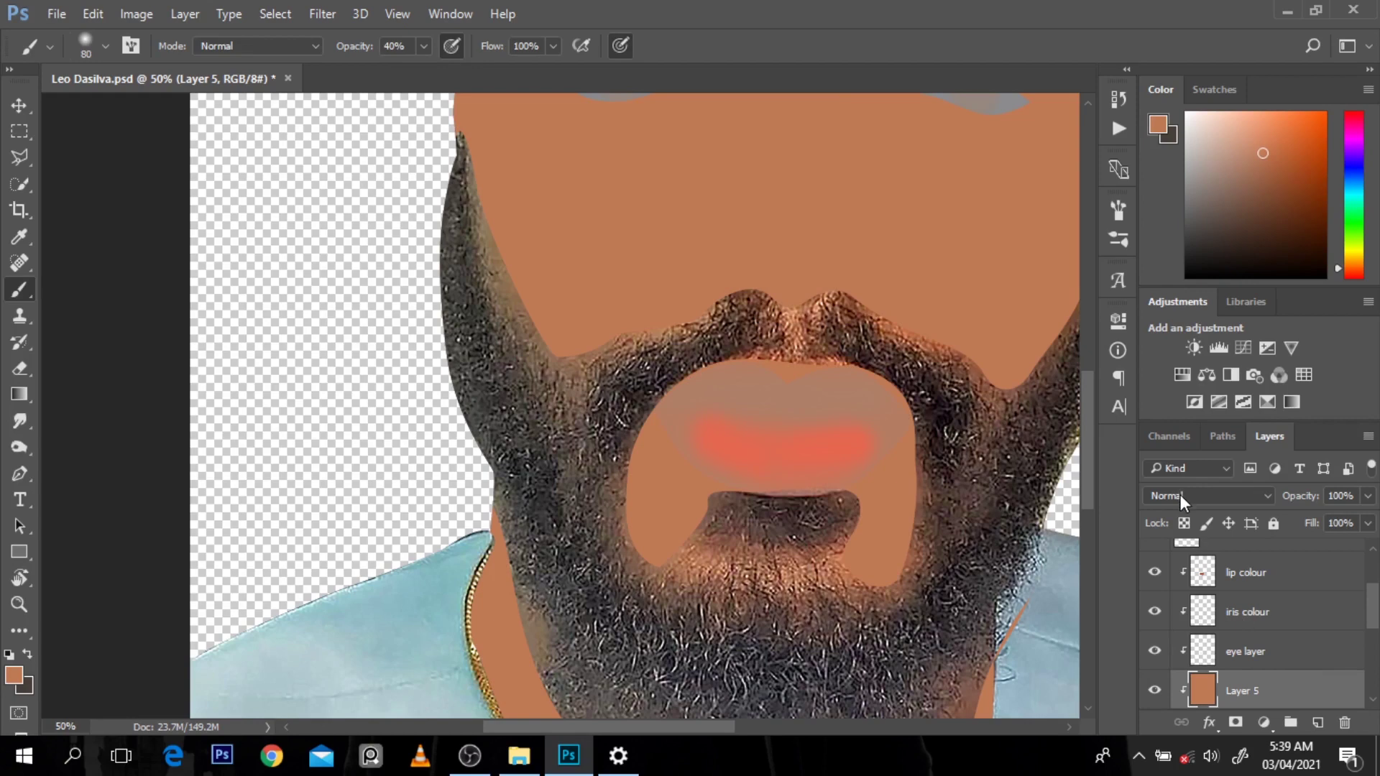
{"action": "scroll", "coordinate": [1073, 440], "scroll_direction": "down", "scroll_amount": 1}
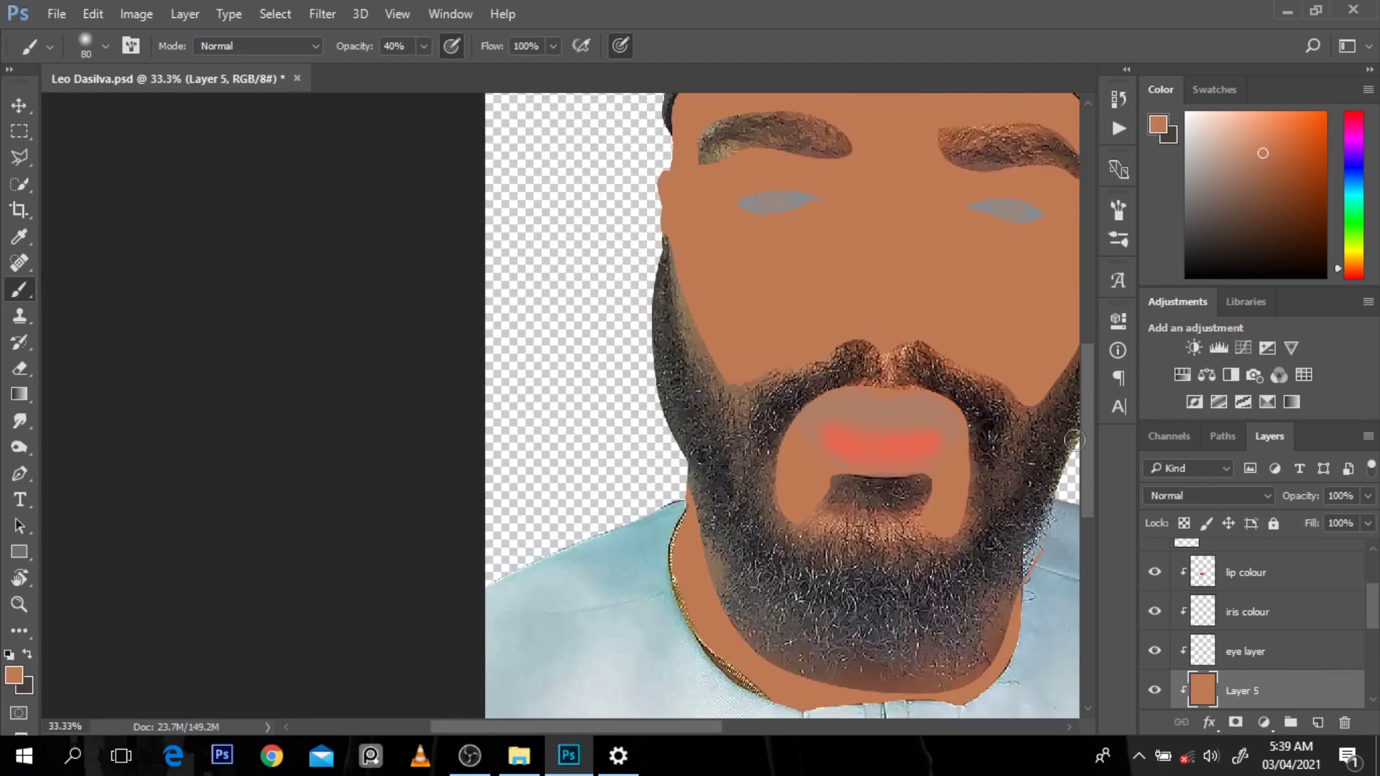
{"action": "scroll", "coordinate": [682, 719], "scroll_direction": "right", "scroll_amount": 3}
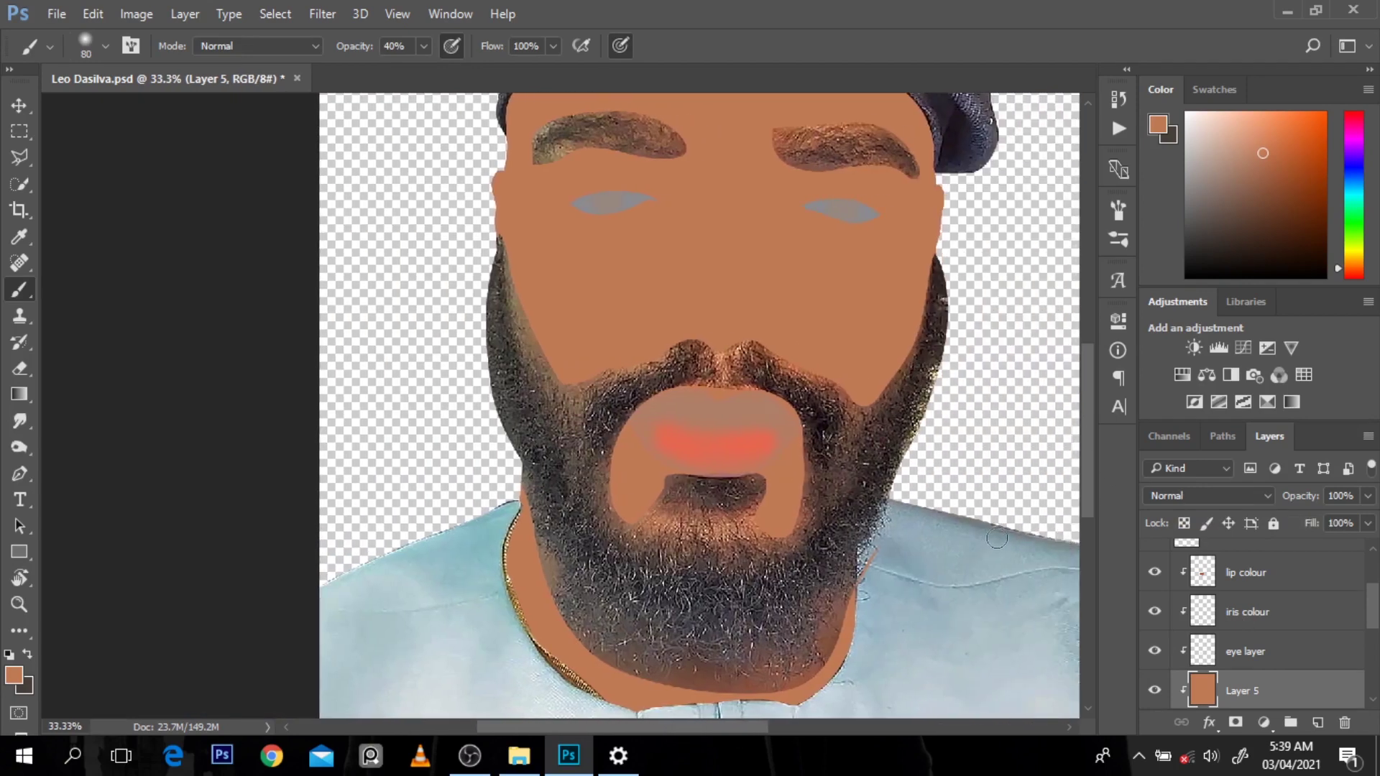
{"action": "left_click_drag", "start_coordinate": [1085, 496], "coordinate": [1087, 472]}
{"action": "left_click", "coordinate": [1192, 495]}
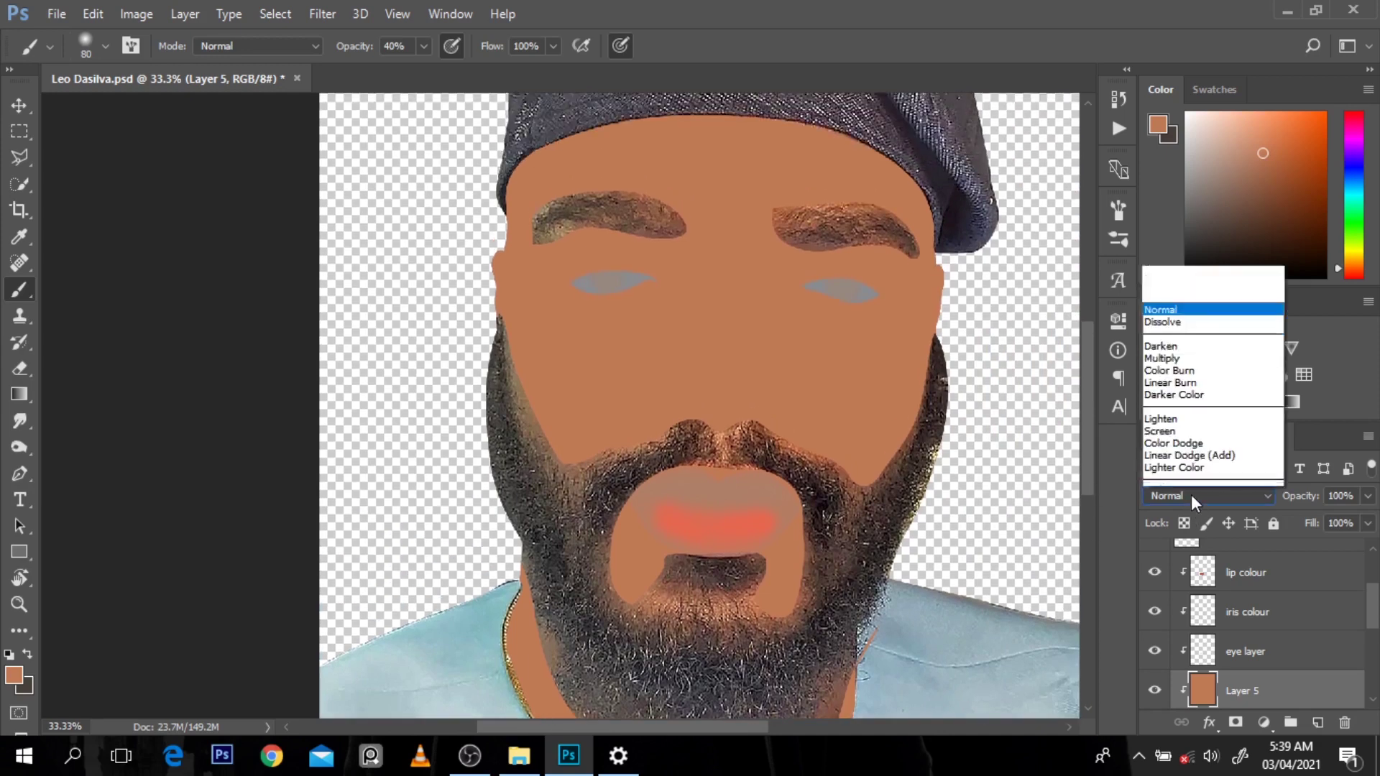
{"action": "left_click", "coordinate": [1179, 468]}
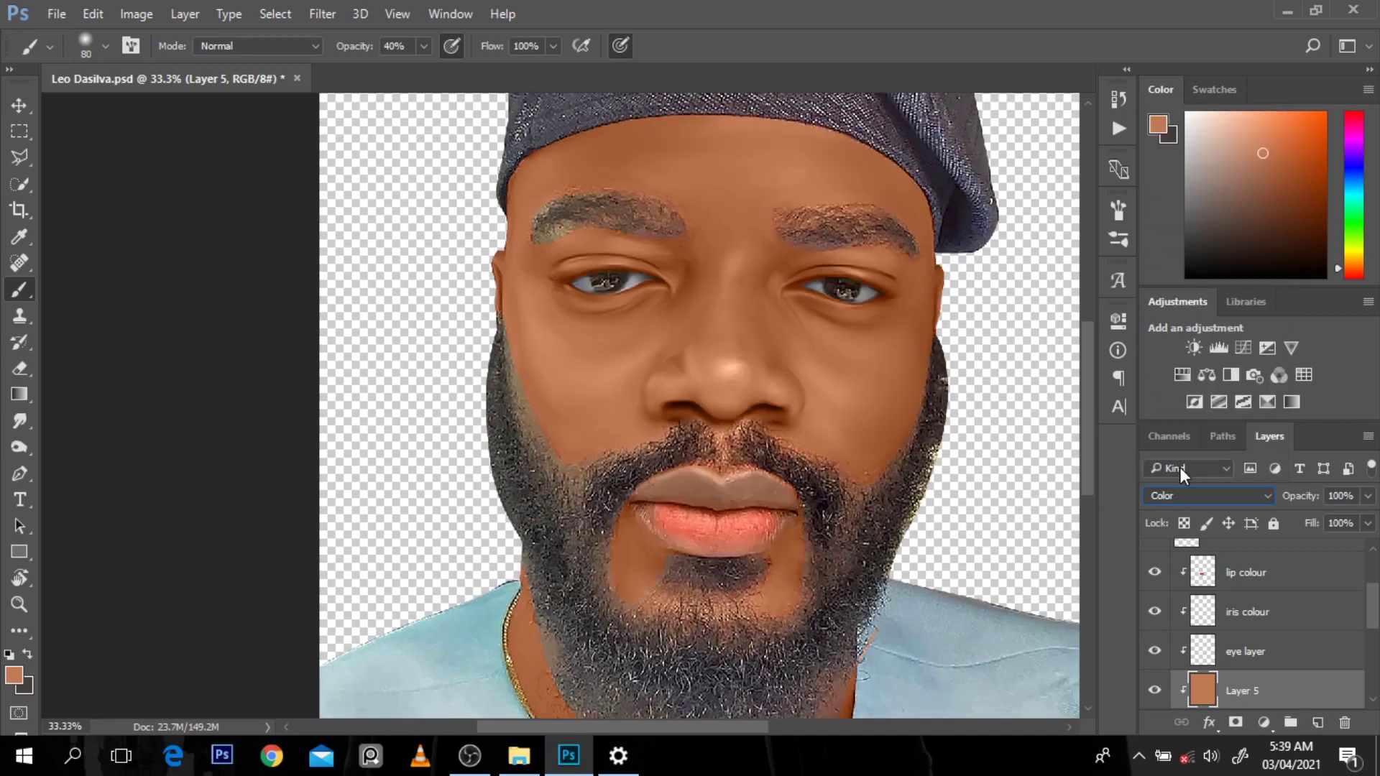
Hide the eye brow and beard layers and inspect the skin tint over the whole face
{"action": "left_click_drag", "start_coordinate": [1375, 630], "coordinate": [1376, 620]}
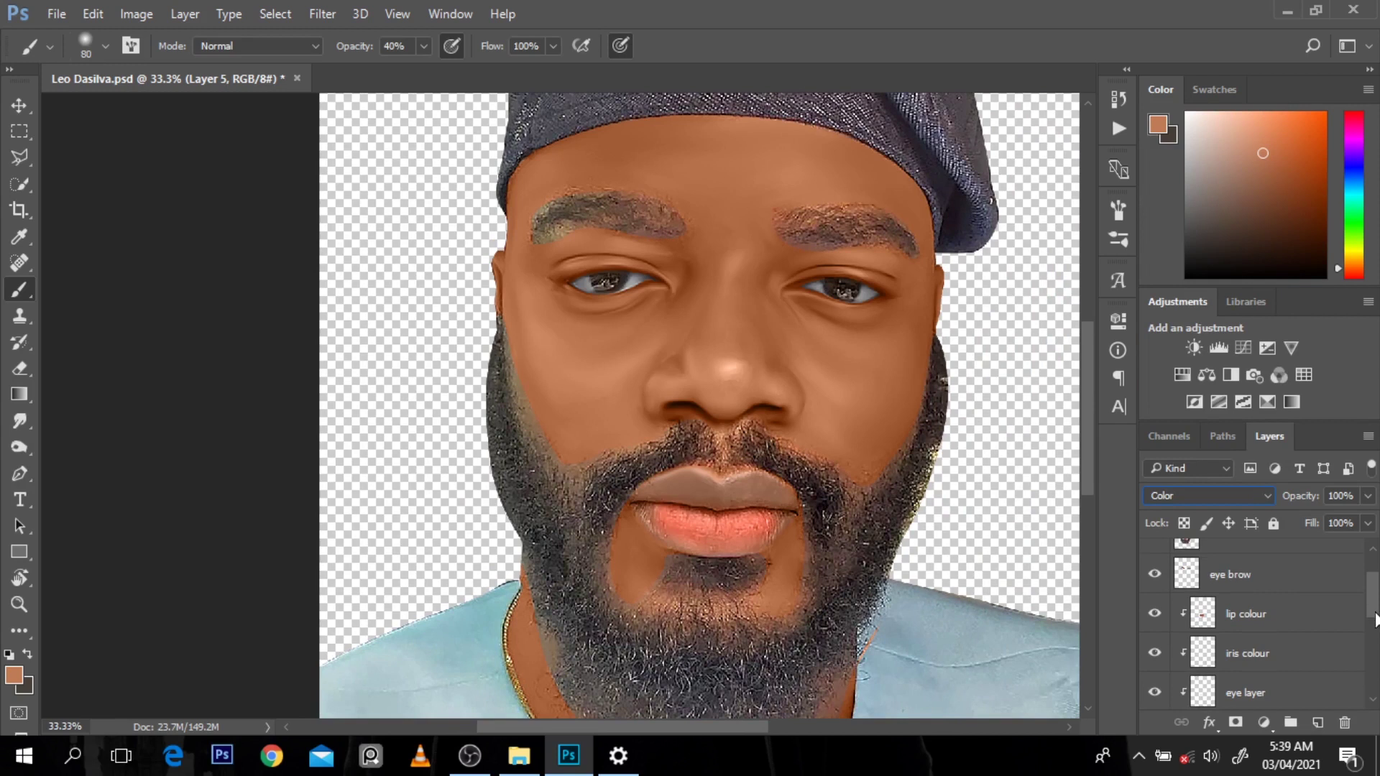
{"action": "left_click", "coordinate": [1153, 575]}
{"action": "left_click", "coordinate": [846, 509], "text": "ctrl"}
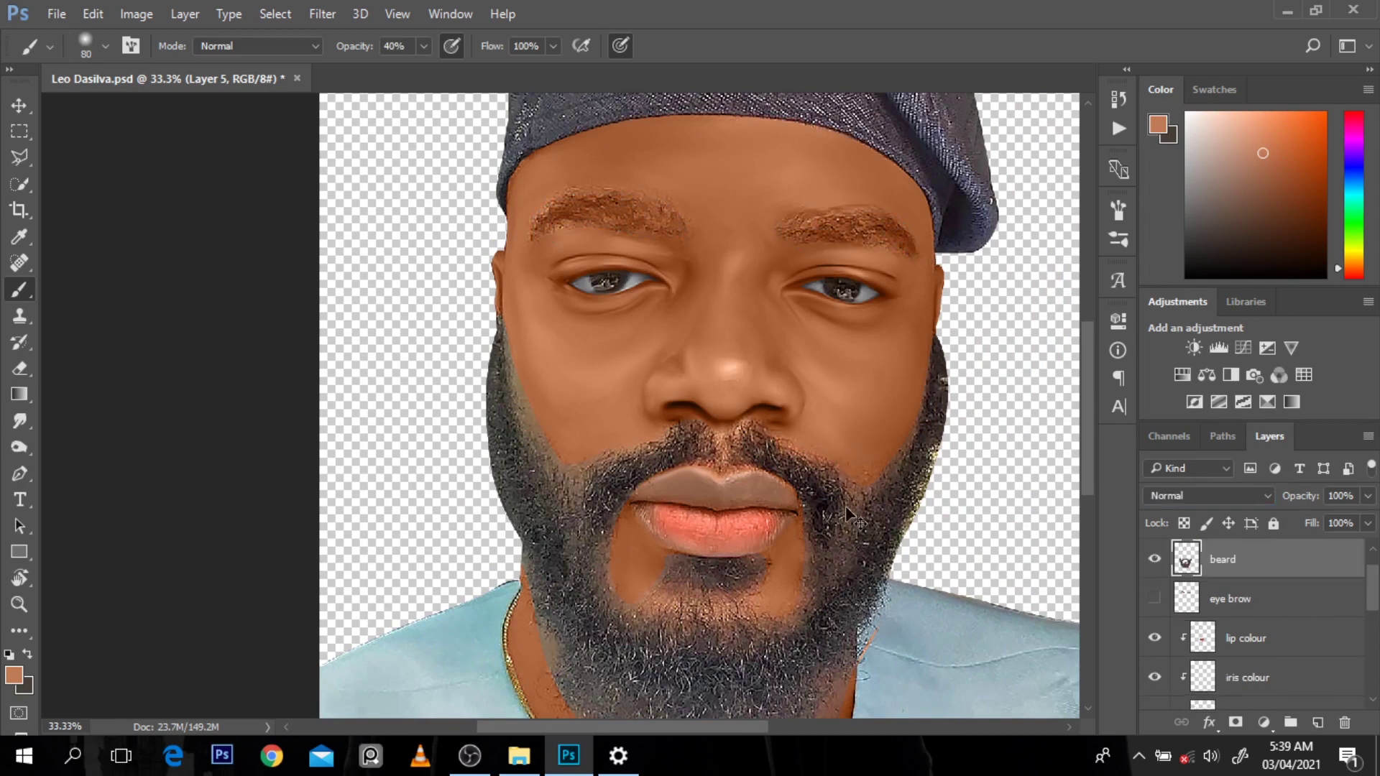
{"action": "left_click", "coordinate": [1155, 573]}
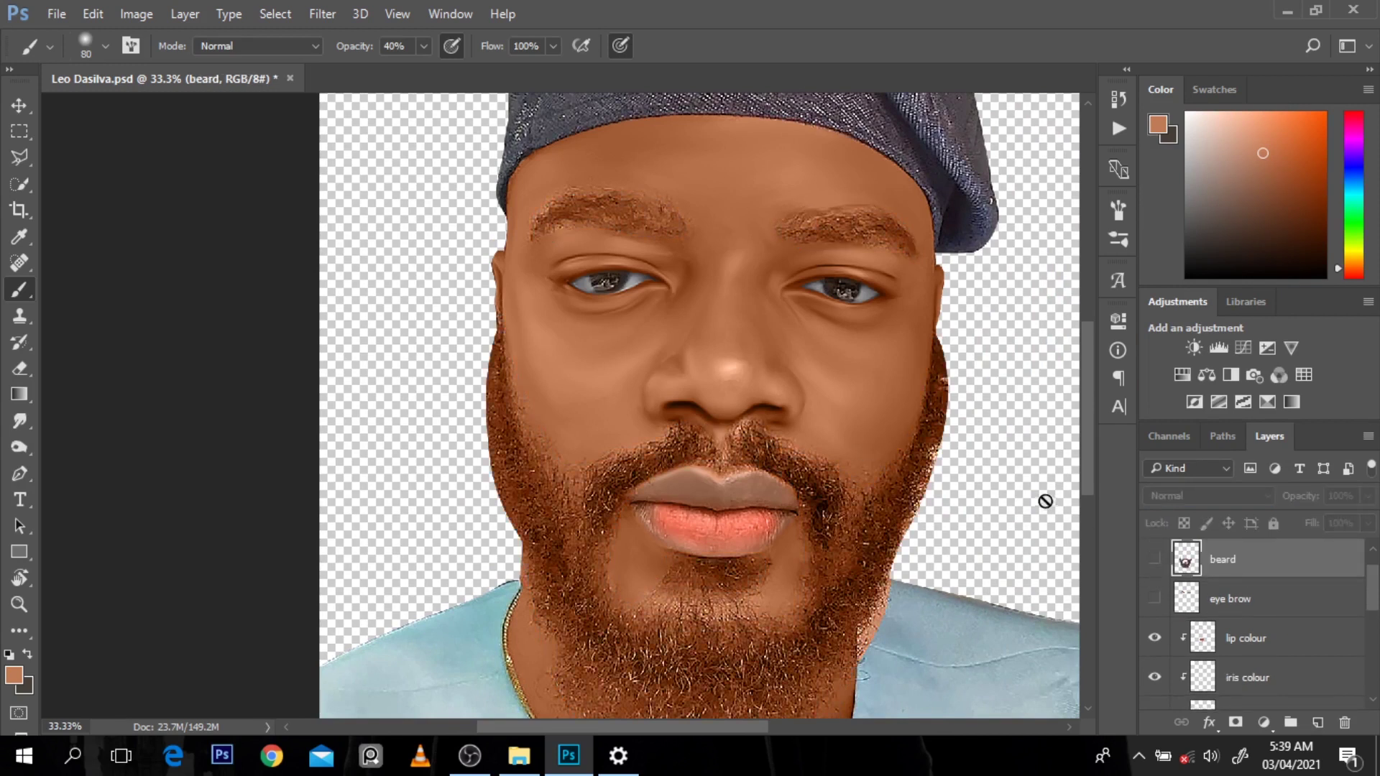
{"action": "left_click_drag", "start_coordinate": [1084, 377], "coordinate": [1085, 404]}
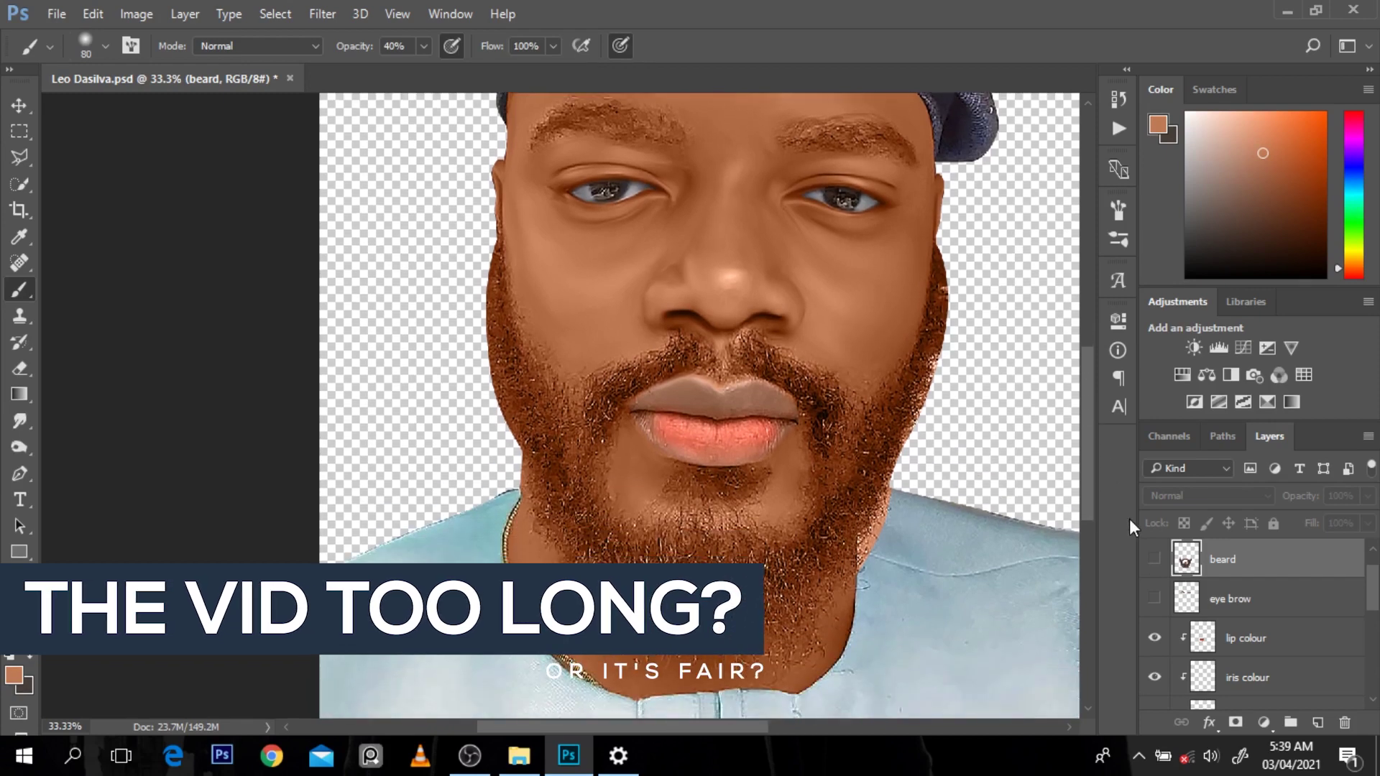
{"action": "left_click_drag", "start_coordinate": [1089, 493], "coordinate": [1084, 458]}
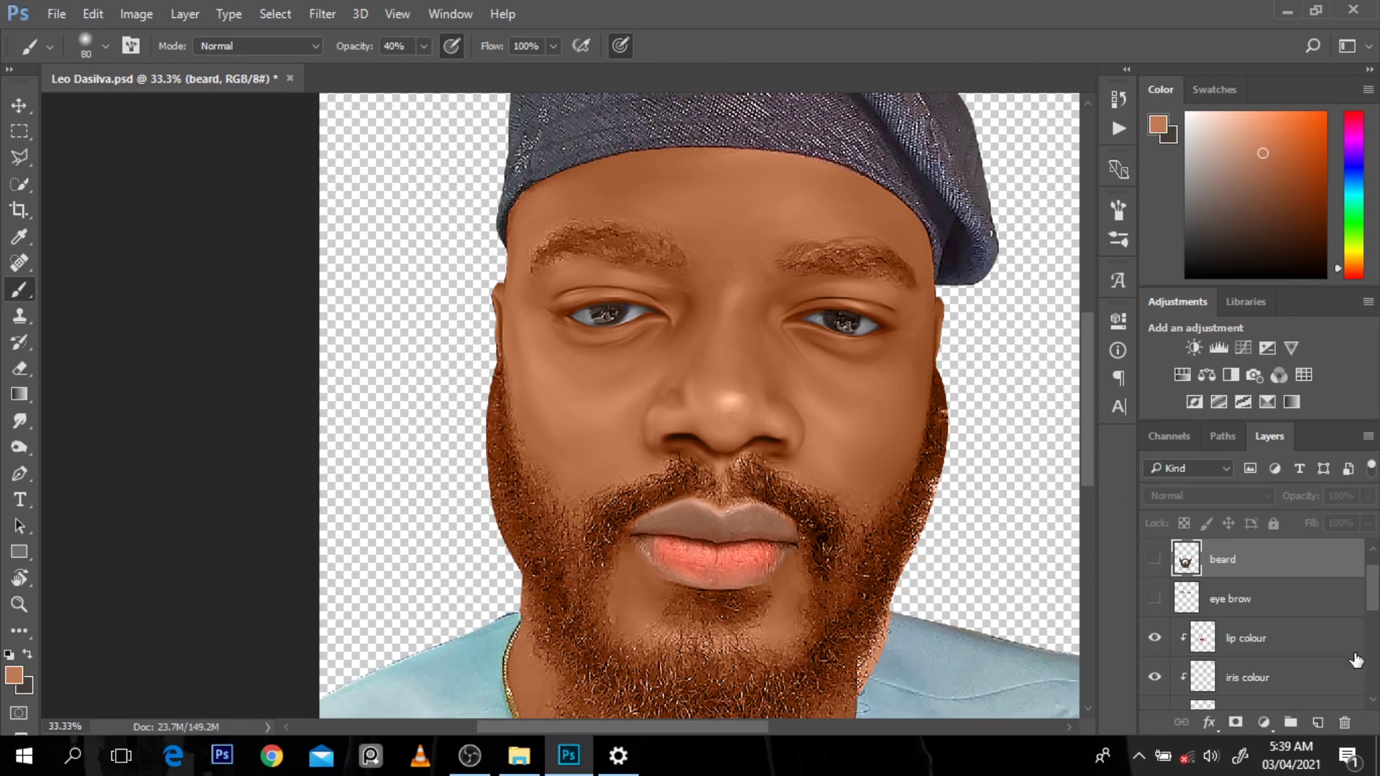
Duplicate the Background layer, hide Layer 4 and Layer 2, and show the Background copy
{"action": "mouse_move", "coordinate": [1375, 607]}
{"action": "left_mouse_down"}
{"action": "mouse_move", "coordinate": [1375, 691]}
{"action": "mouse_move", "coordinate": [1374, 675]}
{"action": "left_mouse_up"}
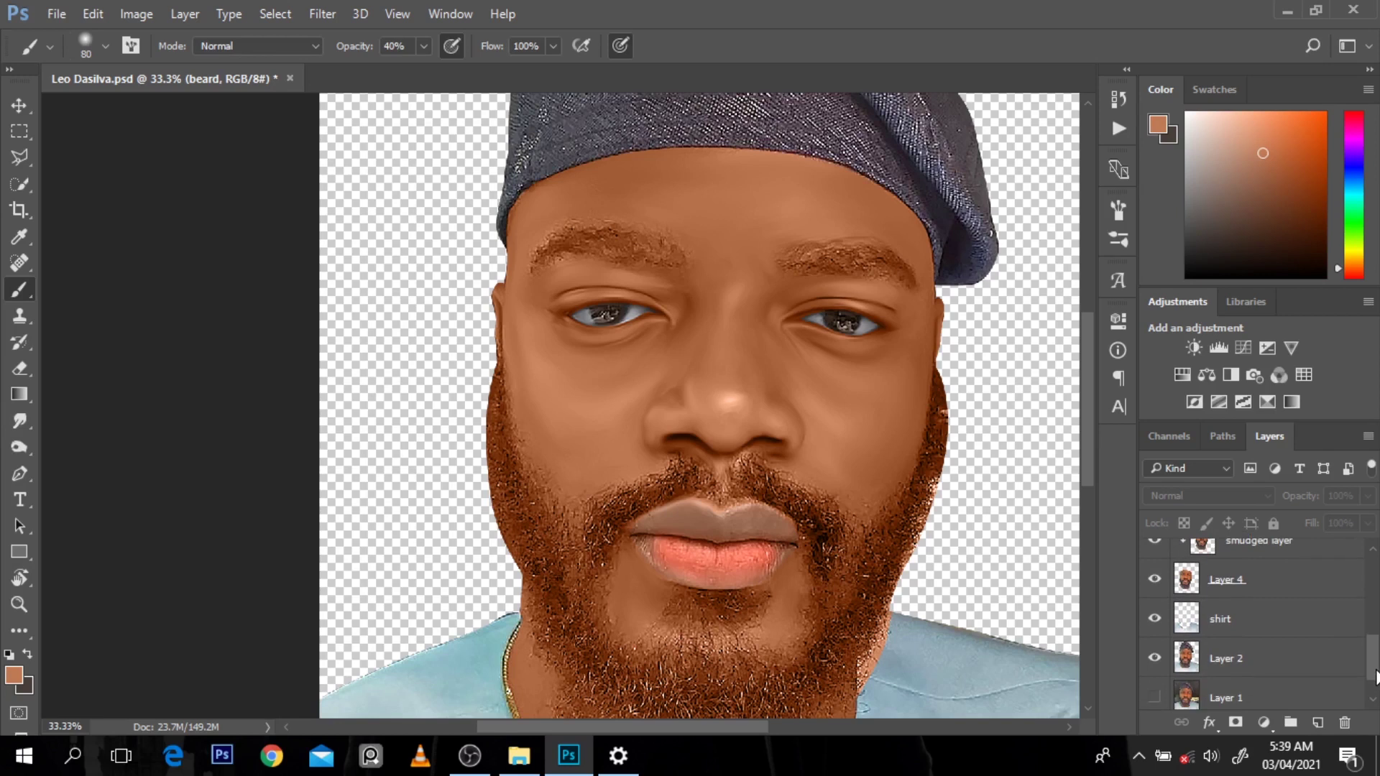
{"action": "left_click", "coordinate": [1304, 663]}
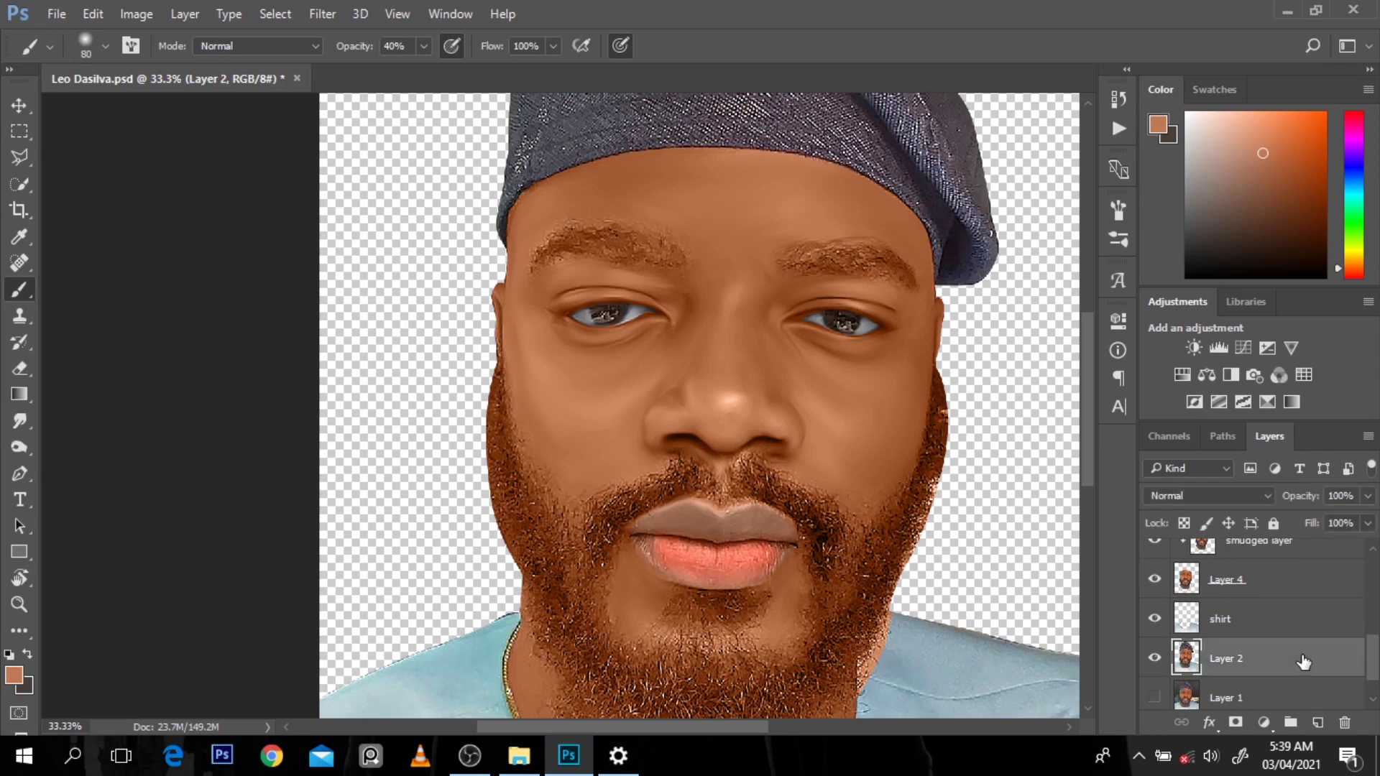
{"action": "left_click", "coordinate": [1155, 580]}
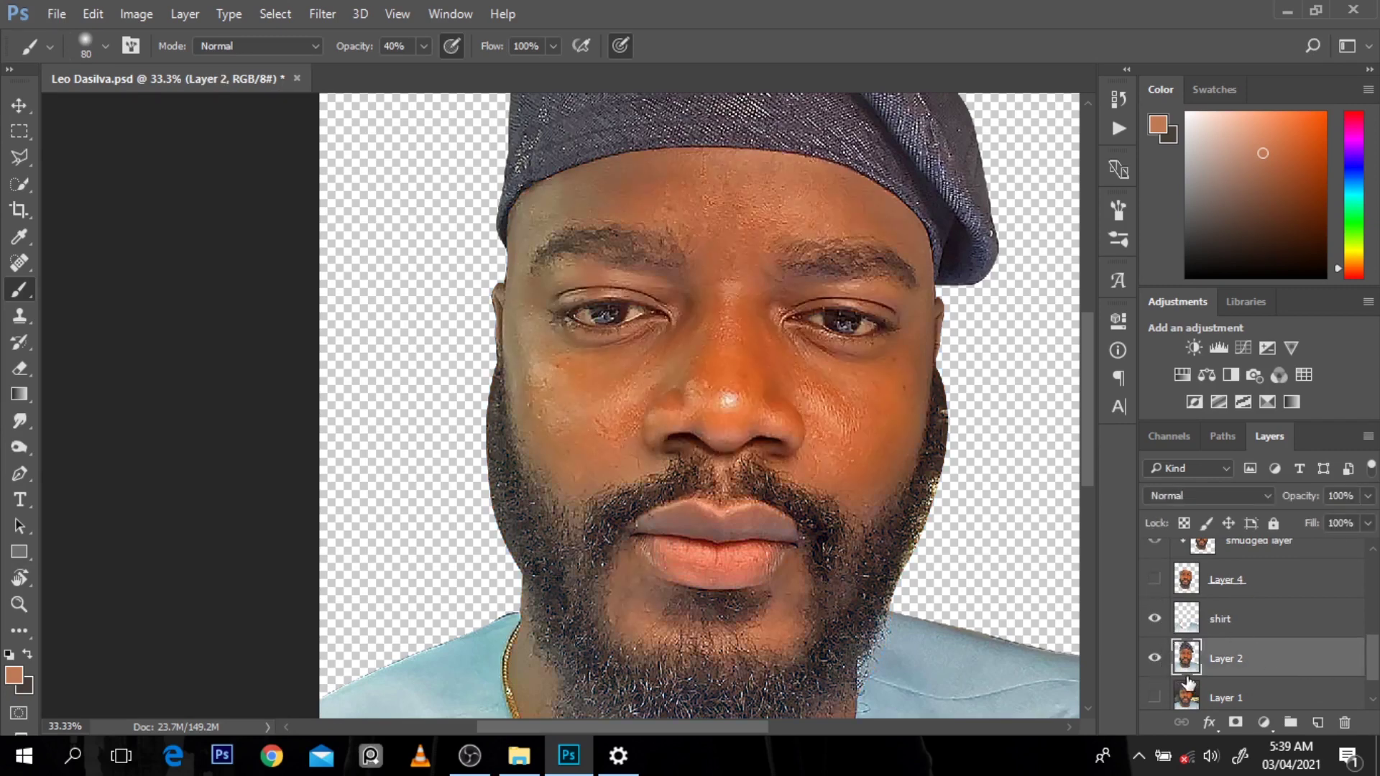
{"action": "scroll", "coordinate": [1369, 660], "scroll_direction": "down", "scroll_amount": 1}
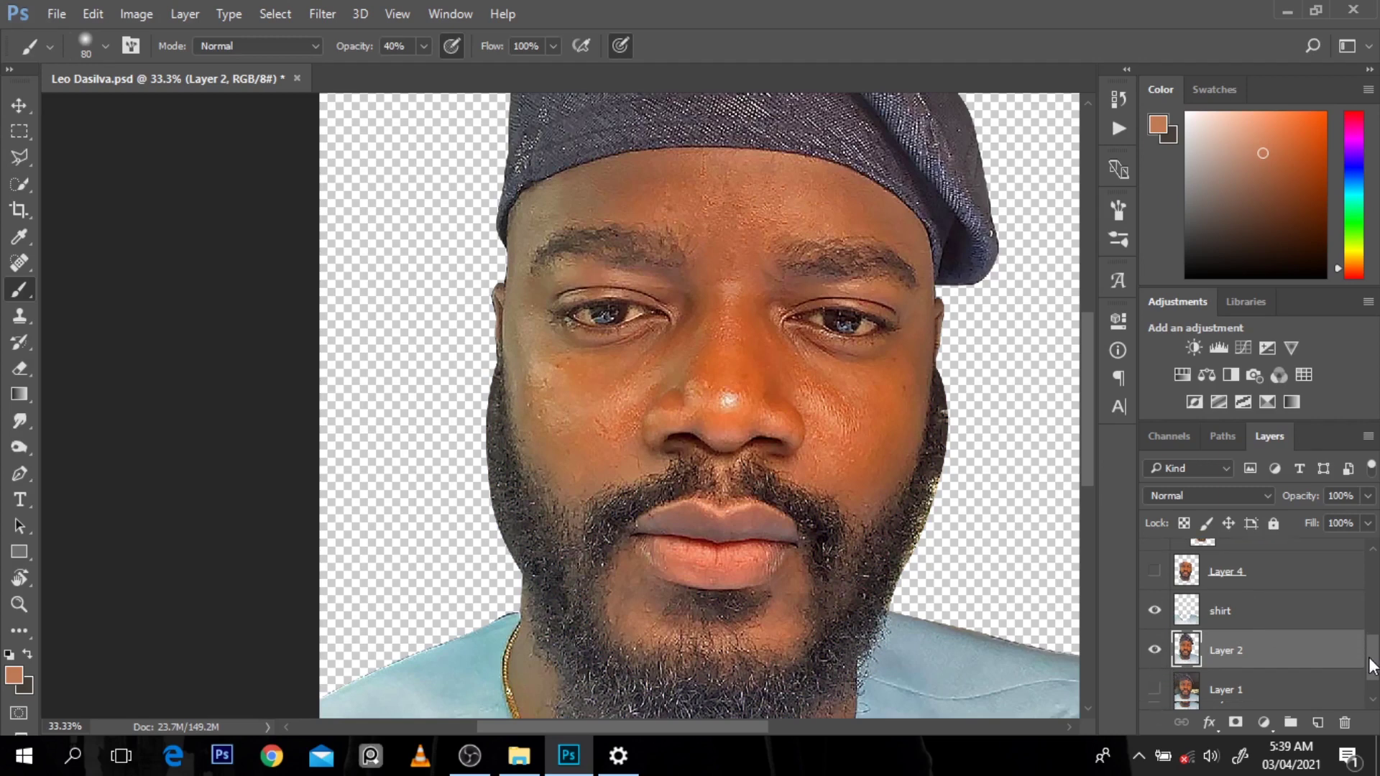
{"action": "left_click", "coordinate": [1283, 692]}
{"action": "key", "text": "ctrl+j"}
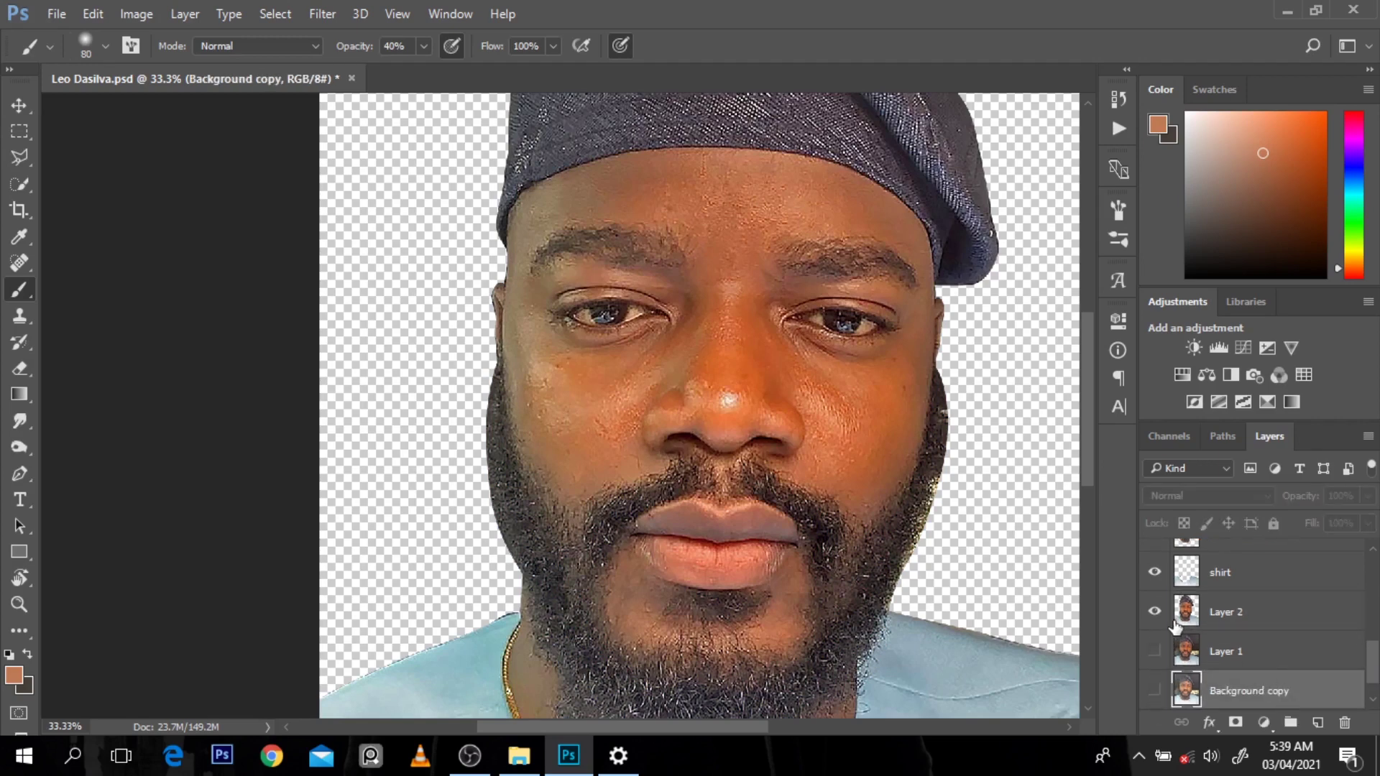
{"action": "left_click", "coordinate": [1155, 612]}
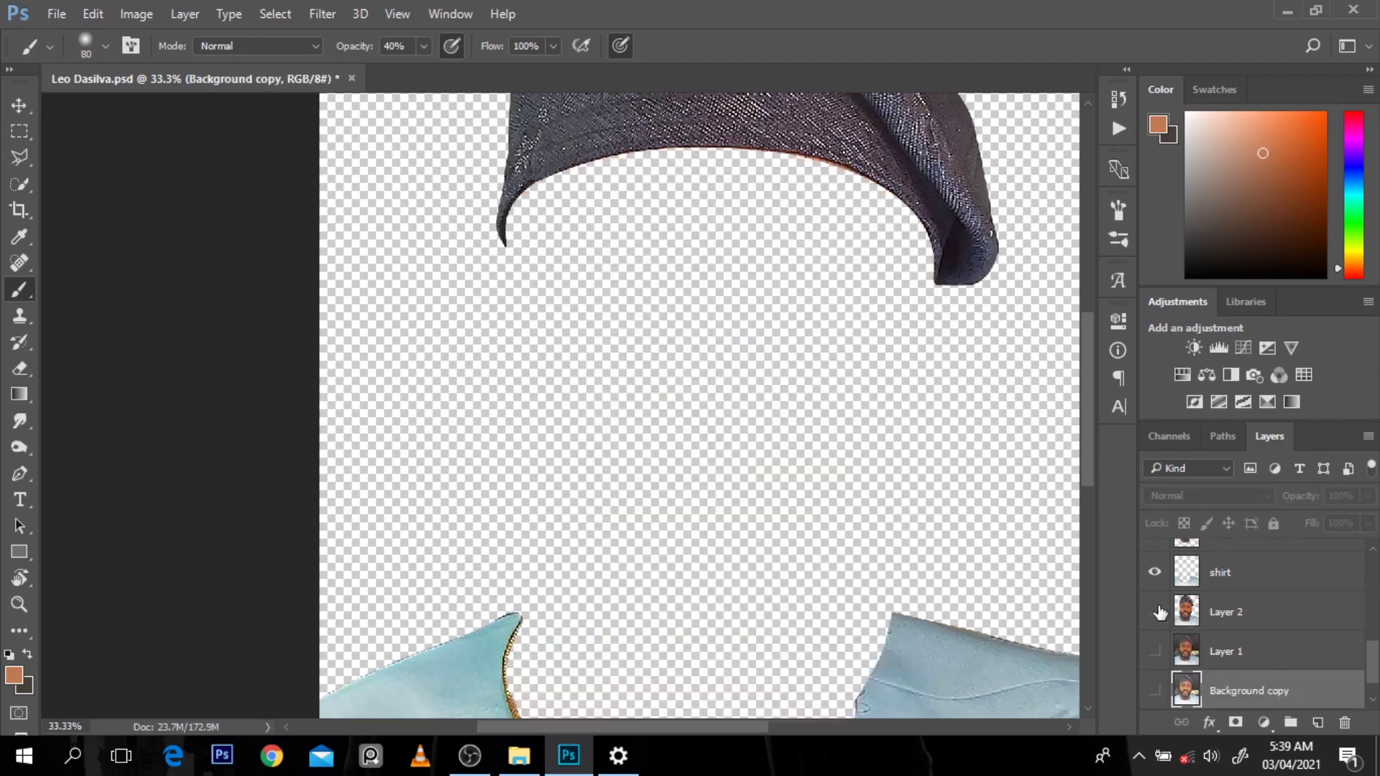
{"action": "left_click", "coordinate": [1155, 691]}
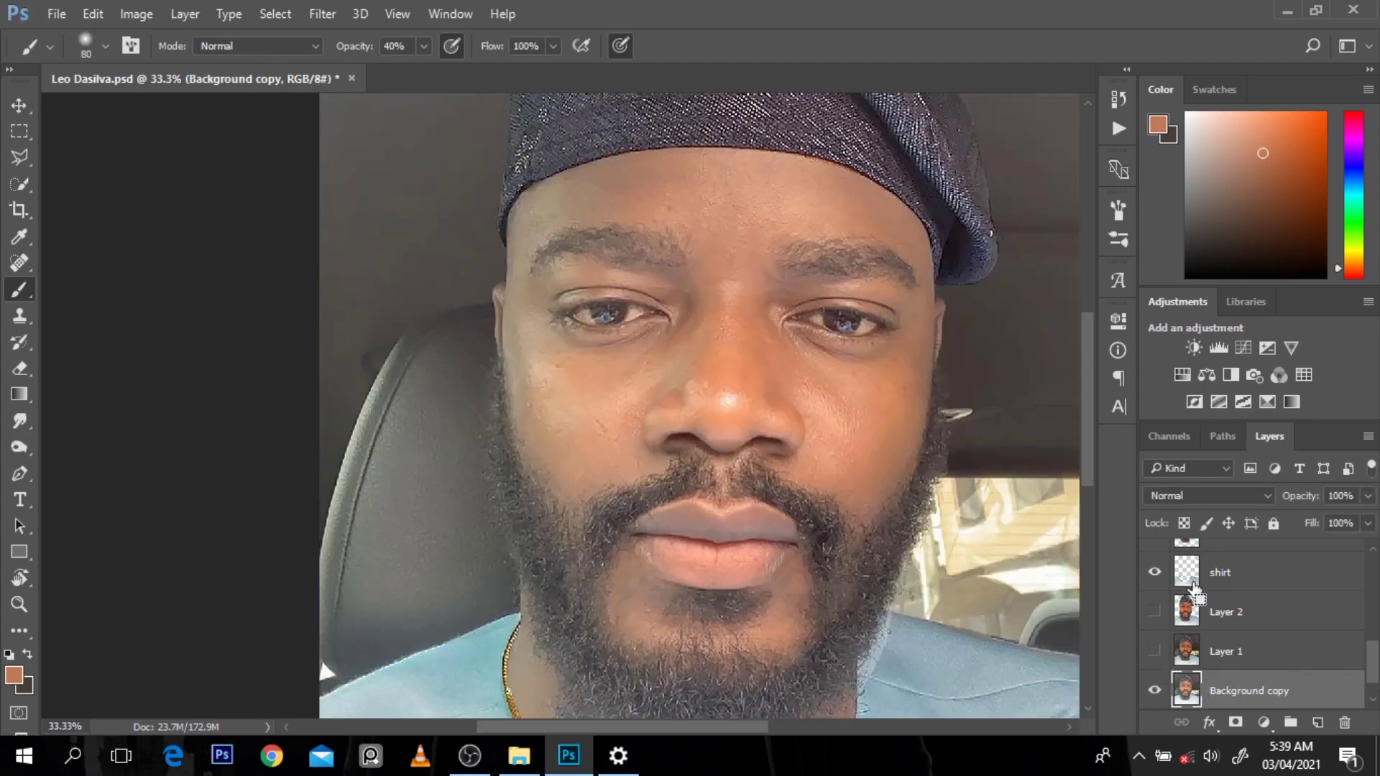
Copy the original face from Background copy using Layer 4's outline, place the new layer clipped directly above the smudged layer, and show Layer 4
{"action": "left_click", "coordinate": [1187, 547], "text": "ctrl"}
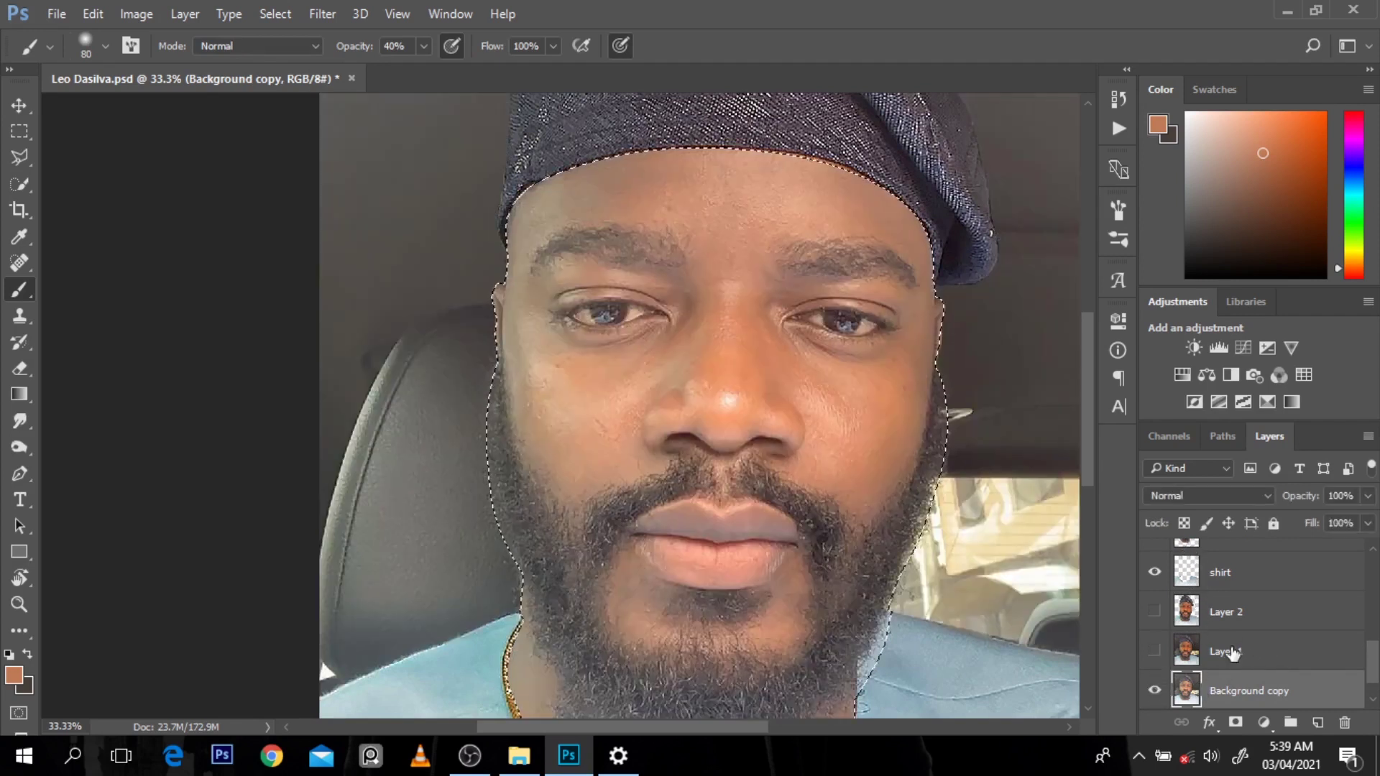
{"action": "key", "text": "ctrl+j"}
{"action": "mouse_move", "coordinate": [1269, 688]}
{"action": "left_mouse_down"}
{"action": "mouse_move", "coordinate": [1242, 552]}
{"action": "mouse_move", "coordinate": [1251, 595]}
{"action": "left_mouse_up"}
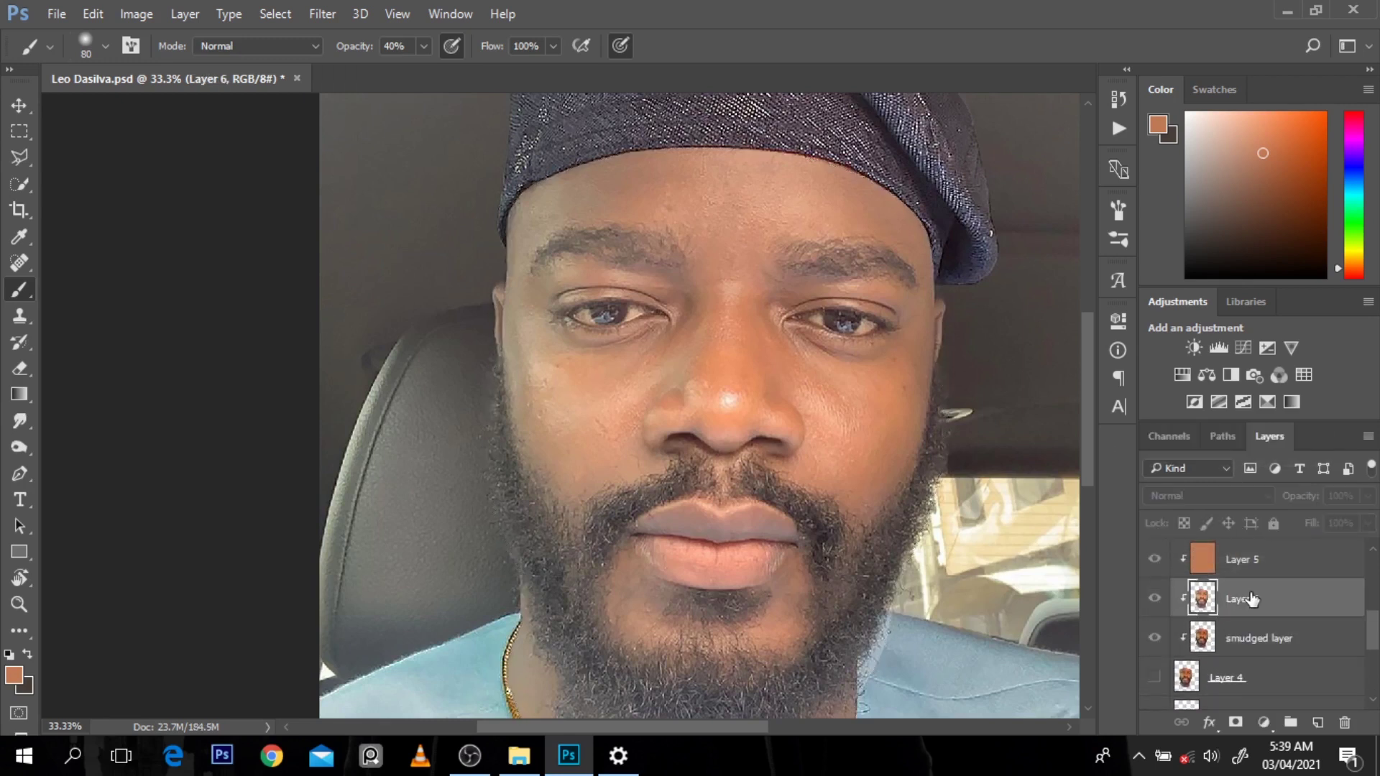
{"action": "left_click", "coordinate": [1154, 678]}
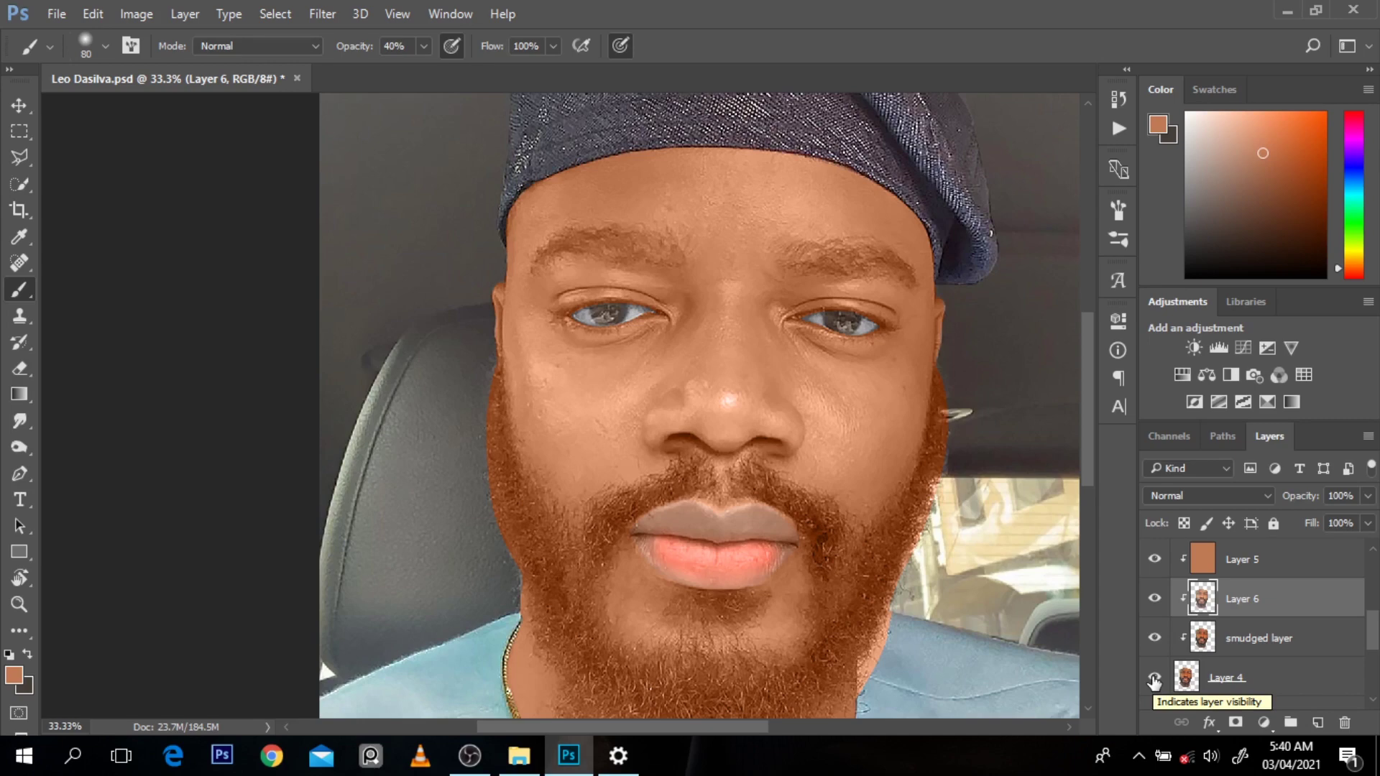
Compare the smudged face with the original face copy on Layer 6, leave that layer hidden, and hide the Background copy
{"action": "left_click", "coordinate": [1155, 599]}
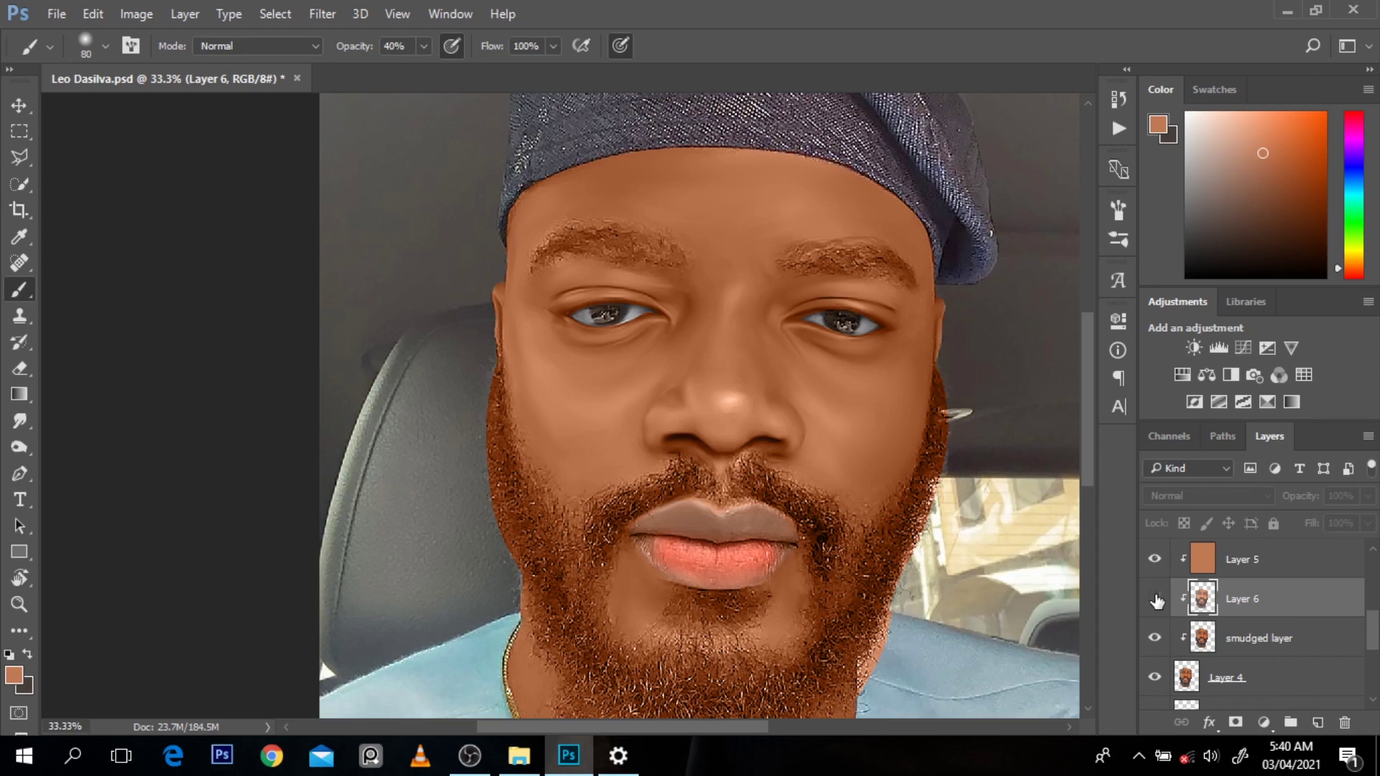
{"action": "left_click", "coordinate": [1155, 599]}
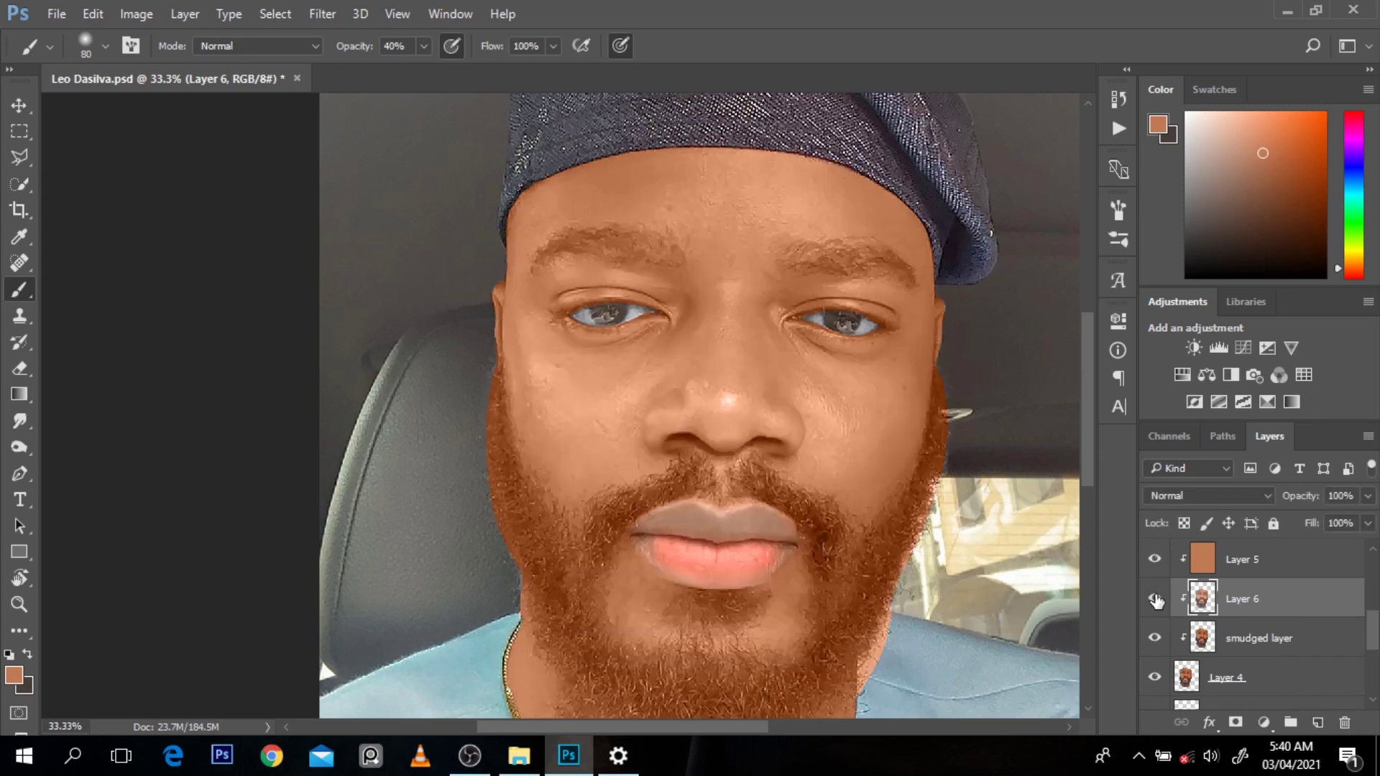
{"action": "left_click", "coordinate": [1155, 599]}
{"action": "left_click", "coordinate": [1156, 599]}
{"action": "left_click", "coordinate": [1155, 599]}
{"action": "scroll", "coordinate": [1365, 670], "scroll_direction": "down", "scroll_amount": 3}
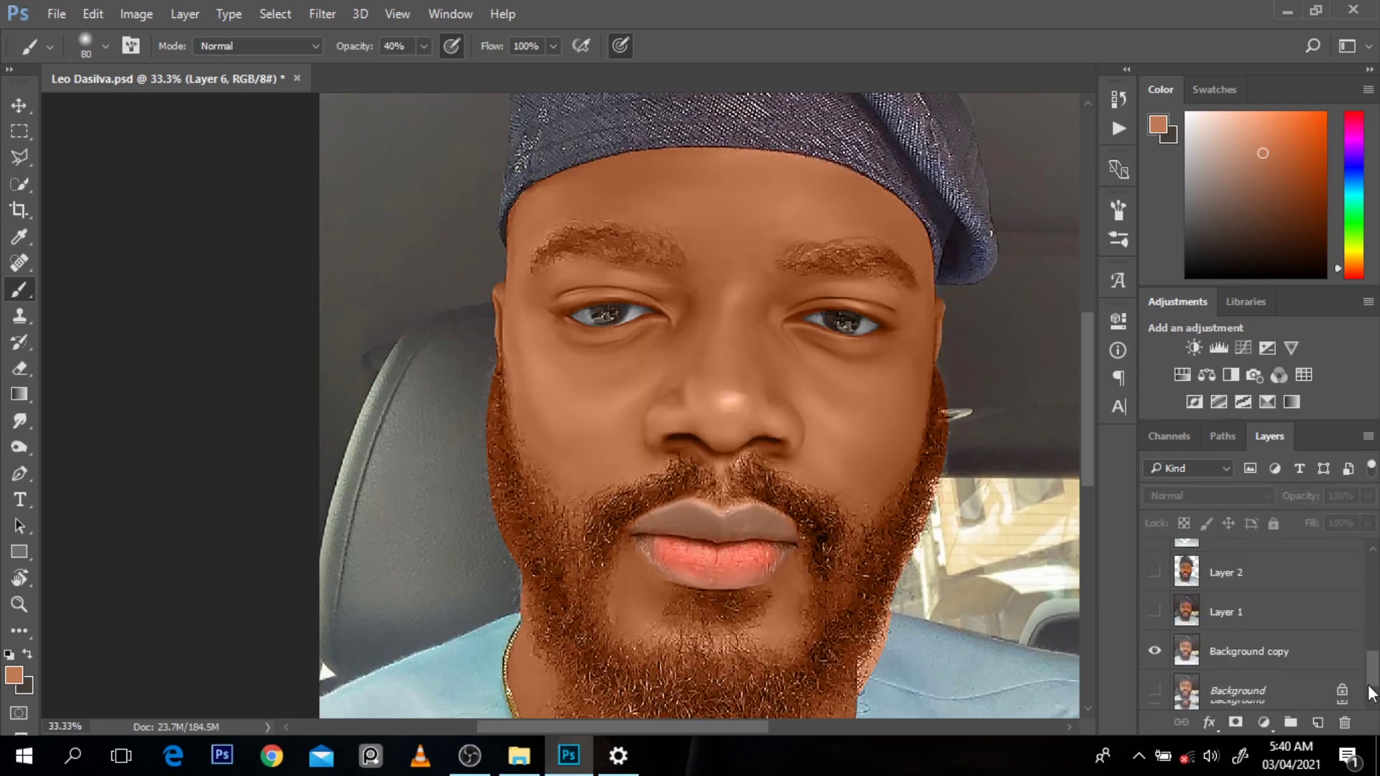
{"action": "left_click", "coordinate": [1155, 653]}
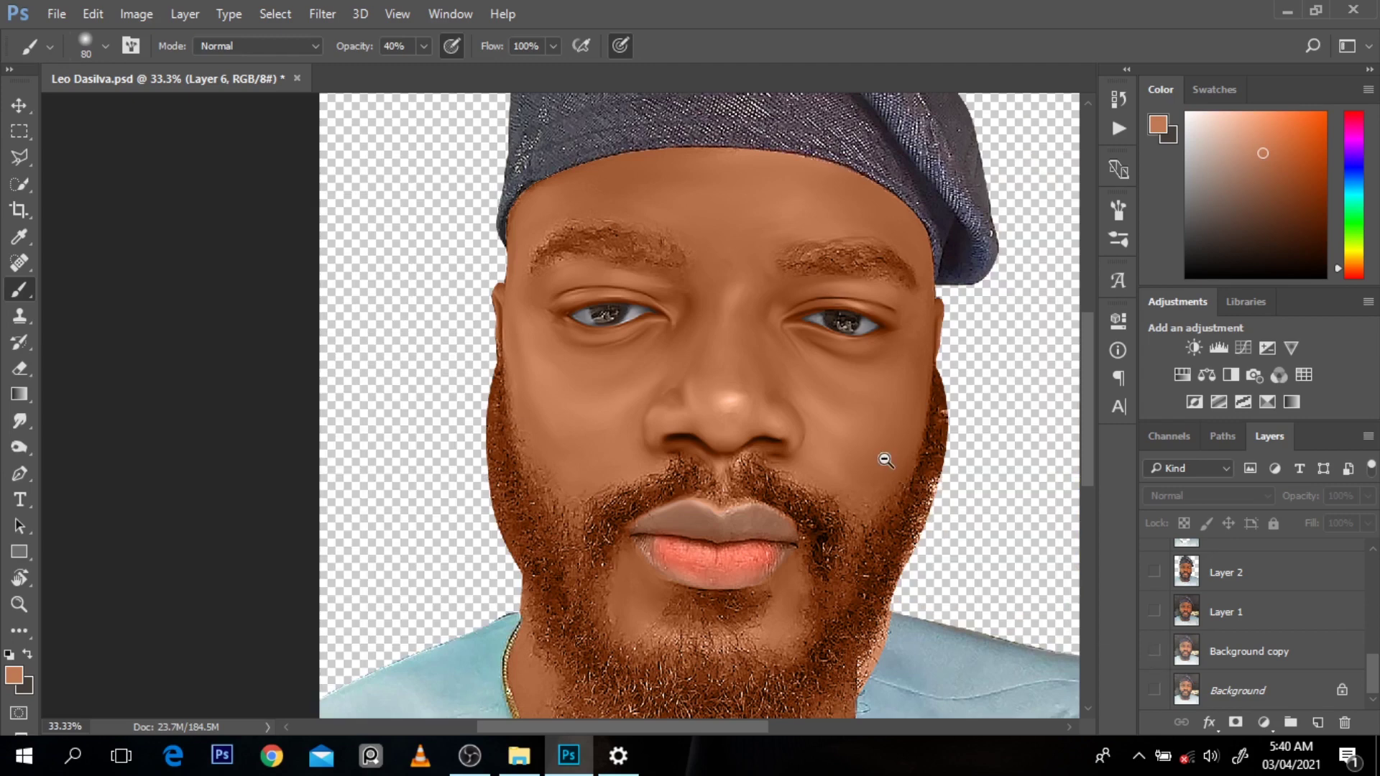
Compare the whole portrait with Layer 6 shown and hidden
{"action": "key", "text": "ctrl+minus"}
{"action": "key", "text": "ctrl+minus"}
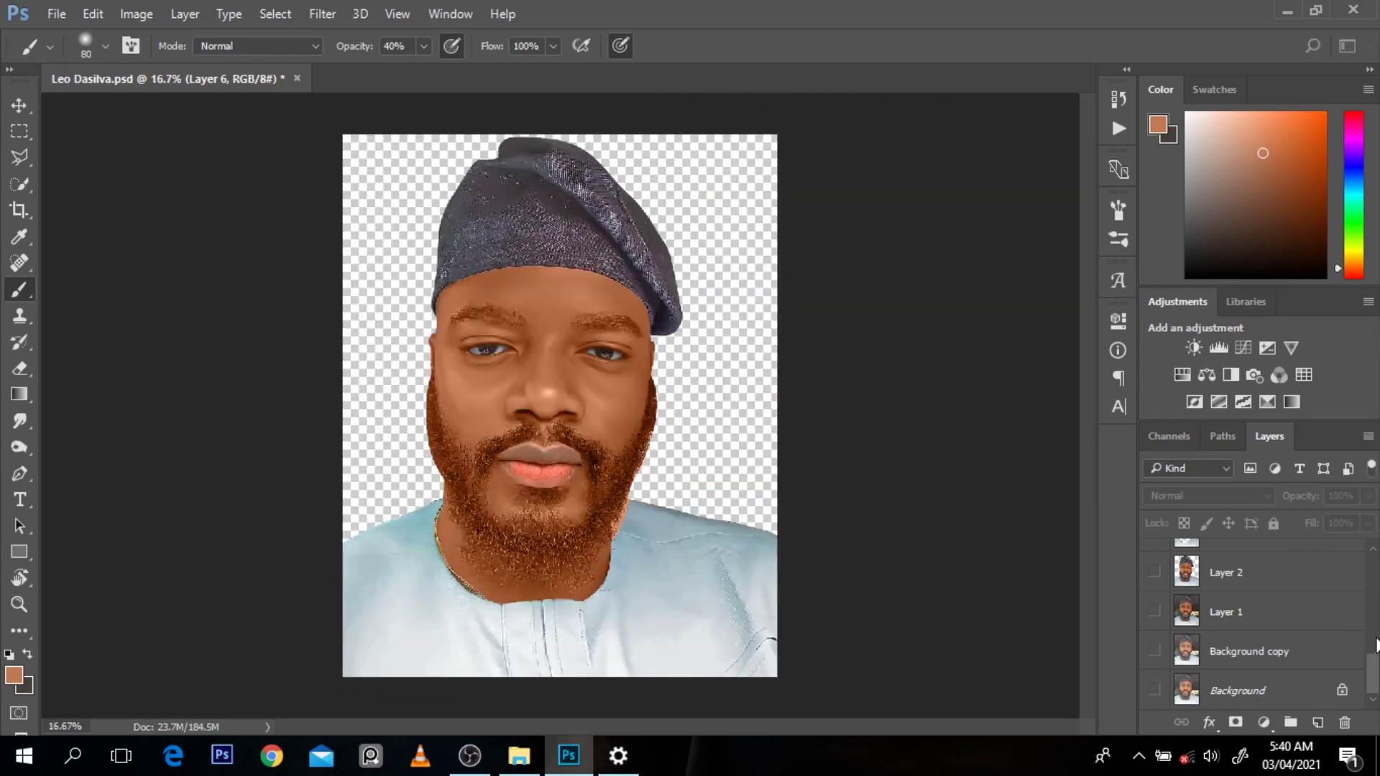
{"action": "scroll", "coordinate": [1375, 643], "scroll_direction": "up", "scroll_amount": 3}
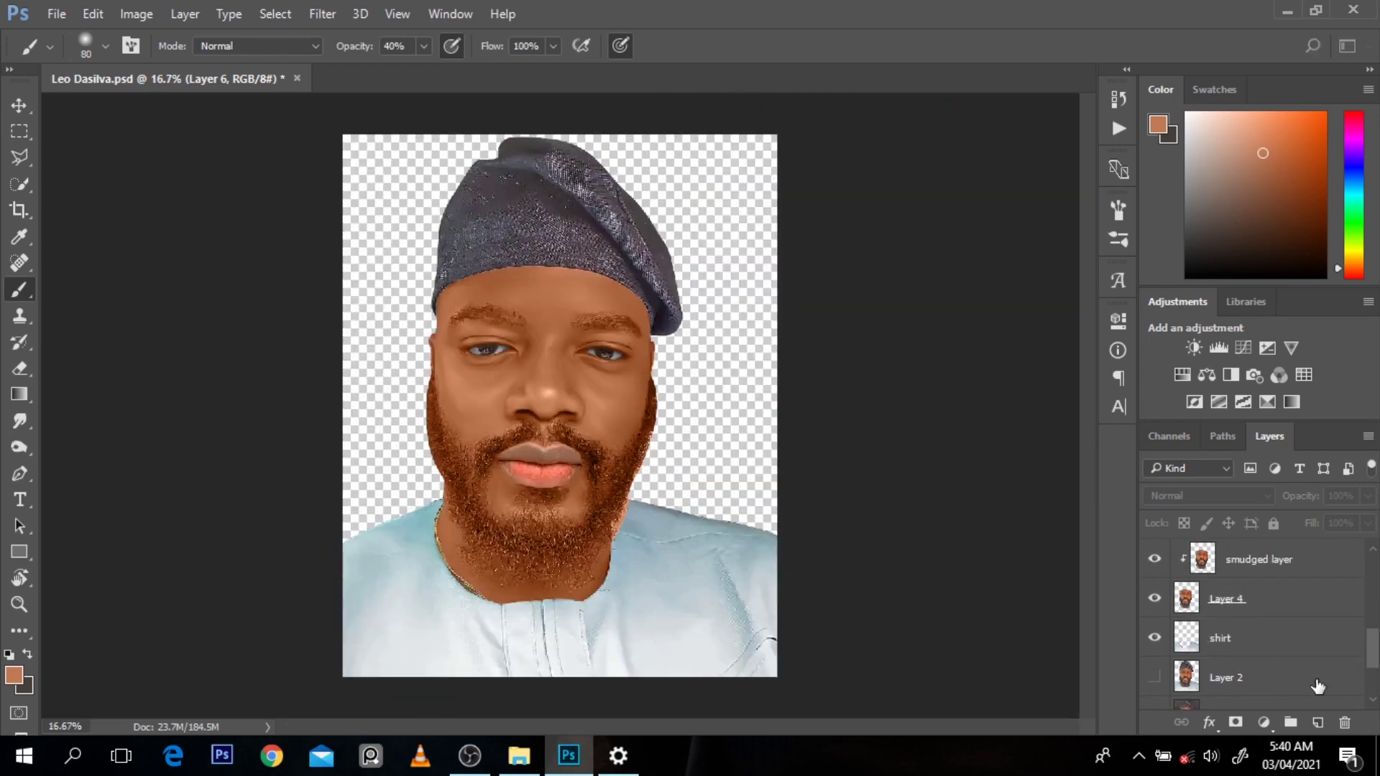
{"action": "scroll", "coordinate": [1374, 647], "scroll_direction": "up", "scroll_amount": 2}
{"action": "left_click", "coordinate": [1155, 612]}
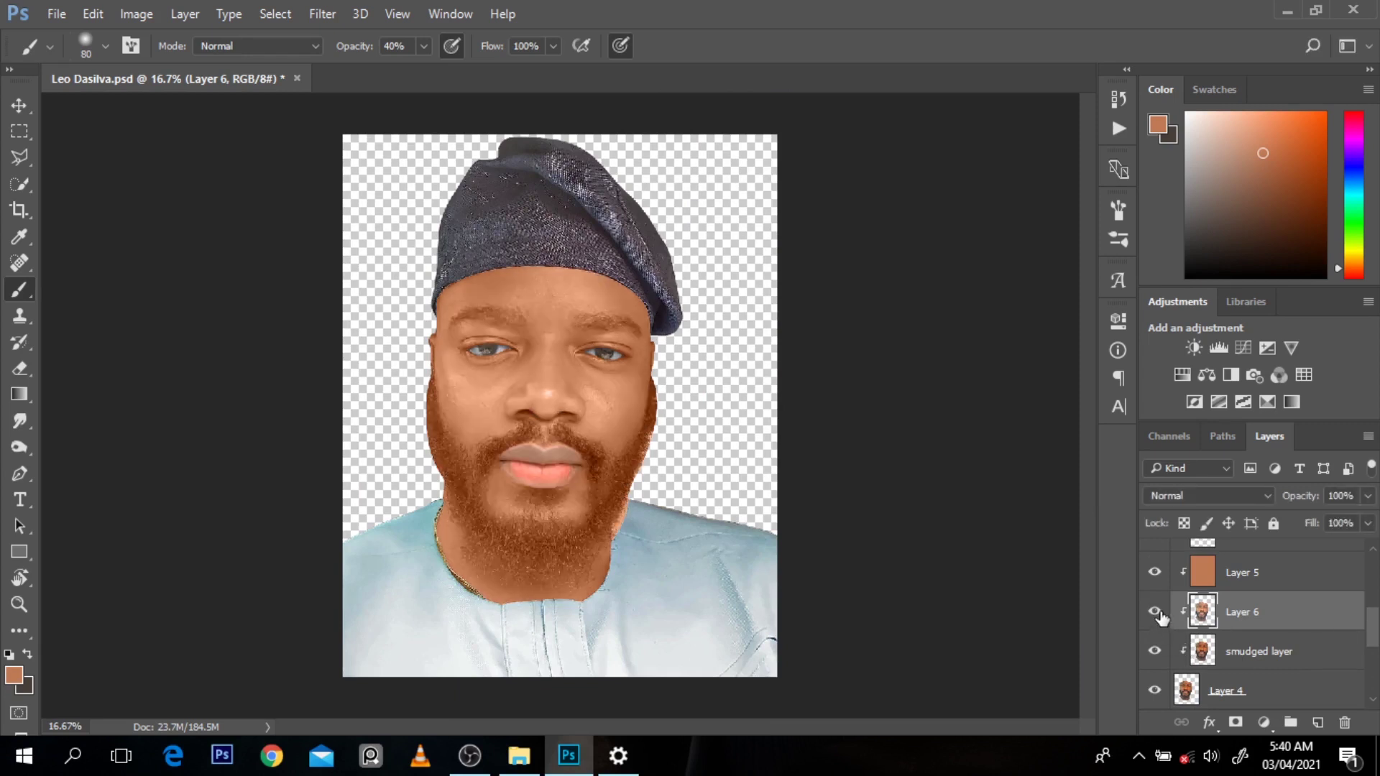
{"action": "left_click", "coordinate": [1155, 611]}
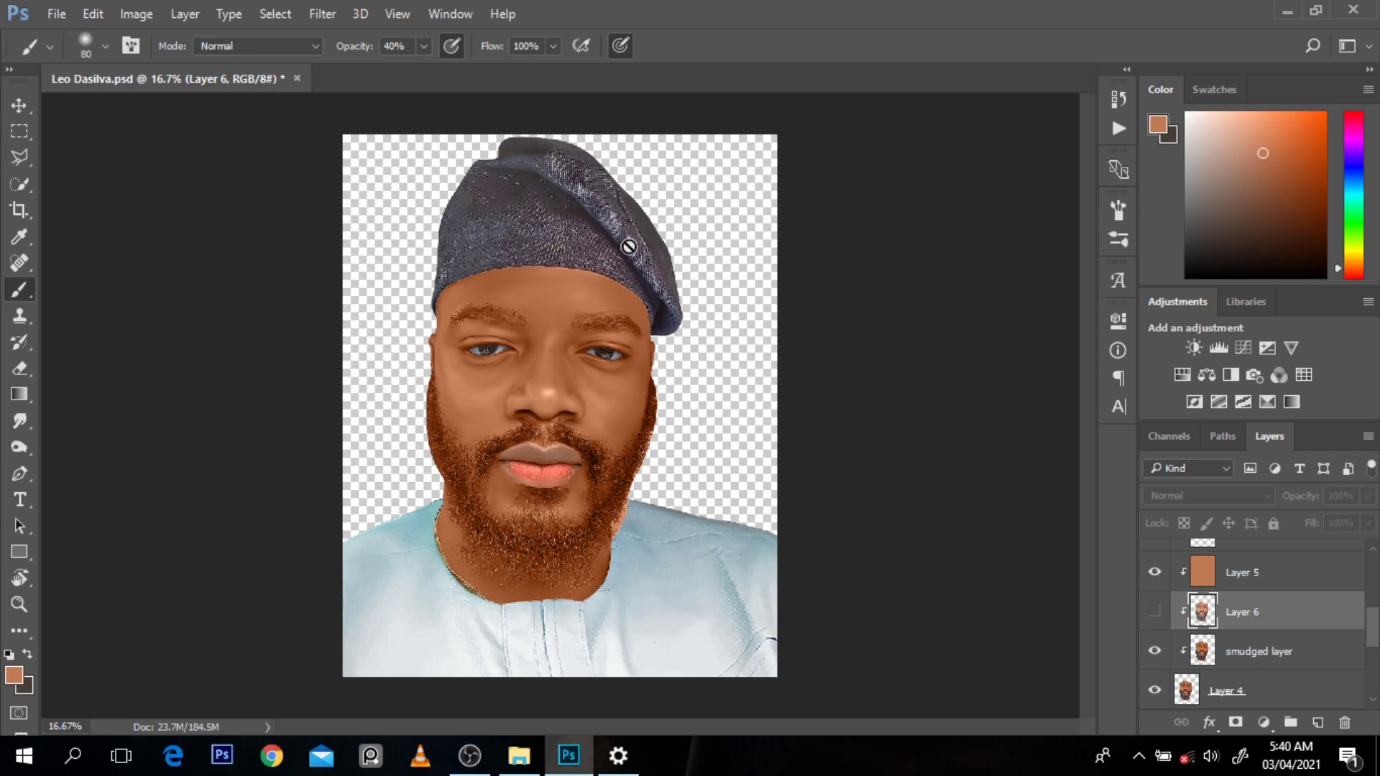
Pick the shirt on the canvas with the Move tool and duplicate the shirt layer
{"action": "key", "text": "v"}
{"action": "left_click", "coordinate": [582, 237]}
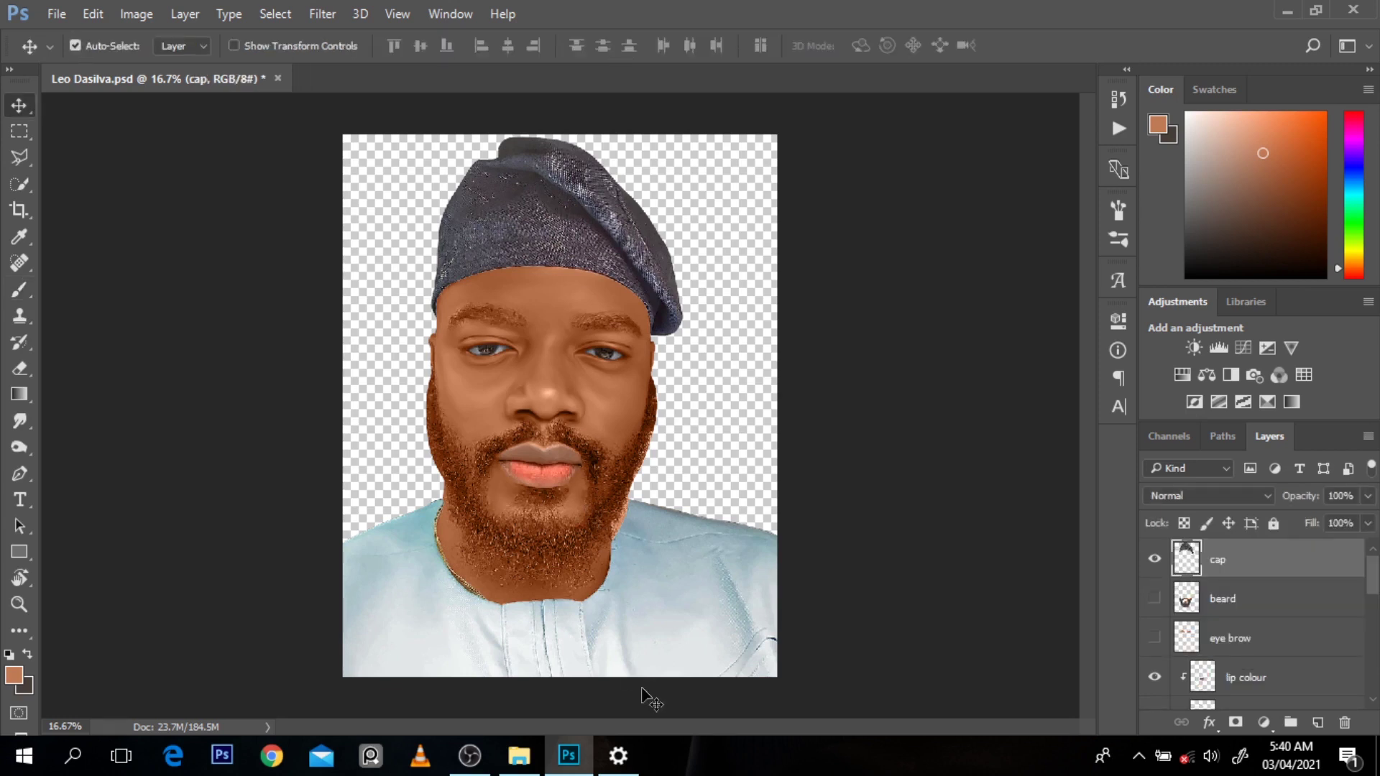
{"action": "left_click", "coordinate": [664, 650]}
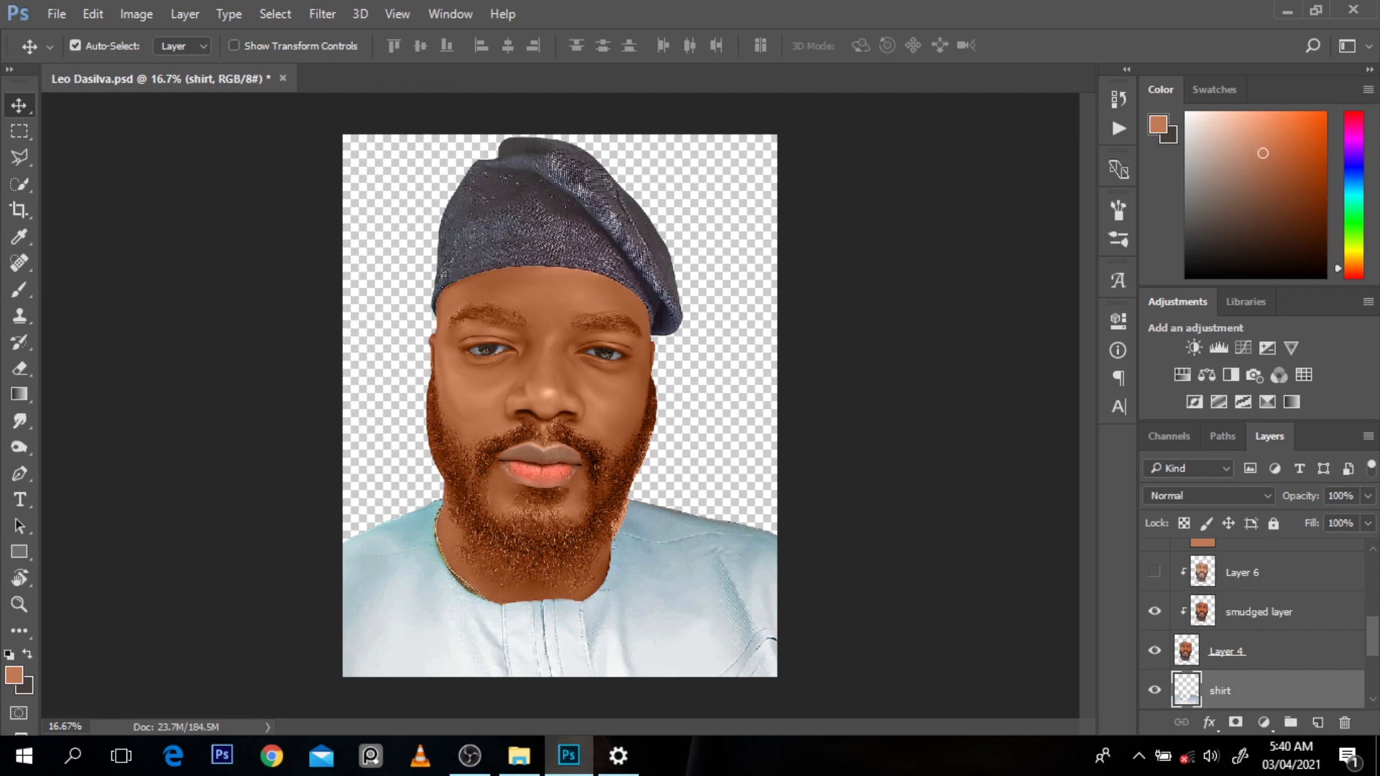
{"action": "scroll", "coordinate": [1373, 642], "scroll_direction": "down", "scroll_amount": 2}
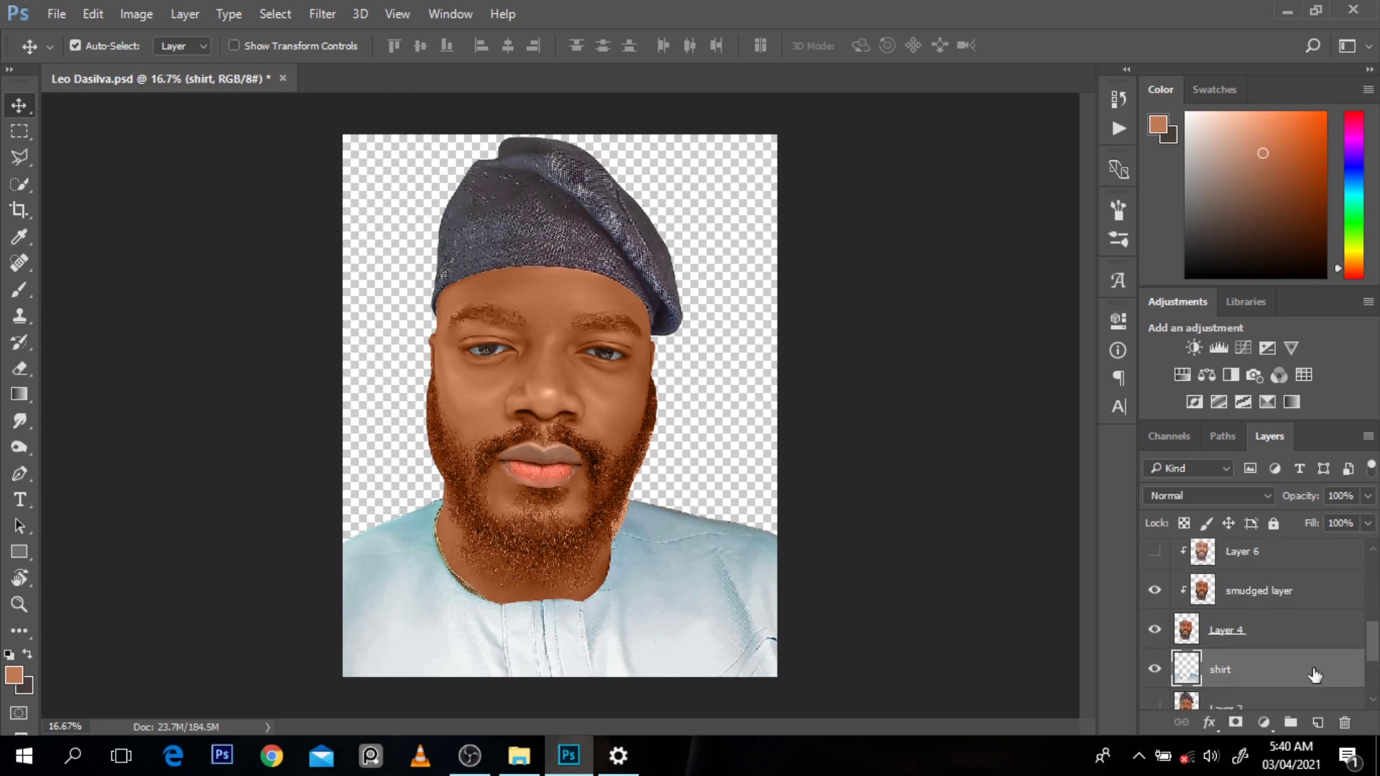
{"action": "key", "text": "ctrl"}
{"action": "key", "text": "ctrl+j"}
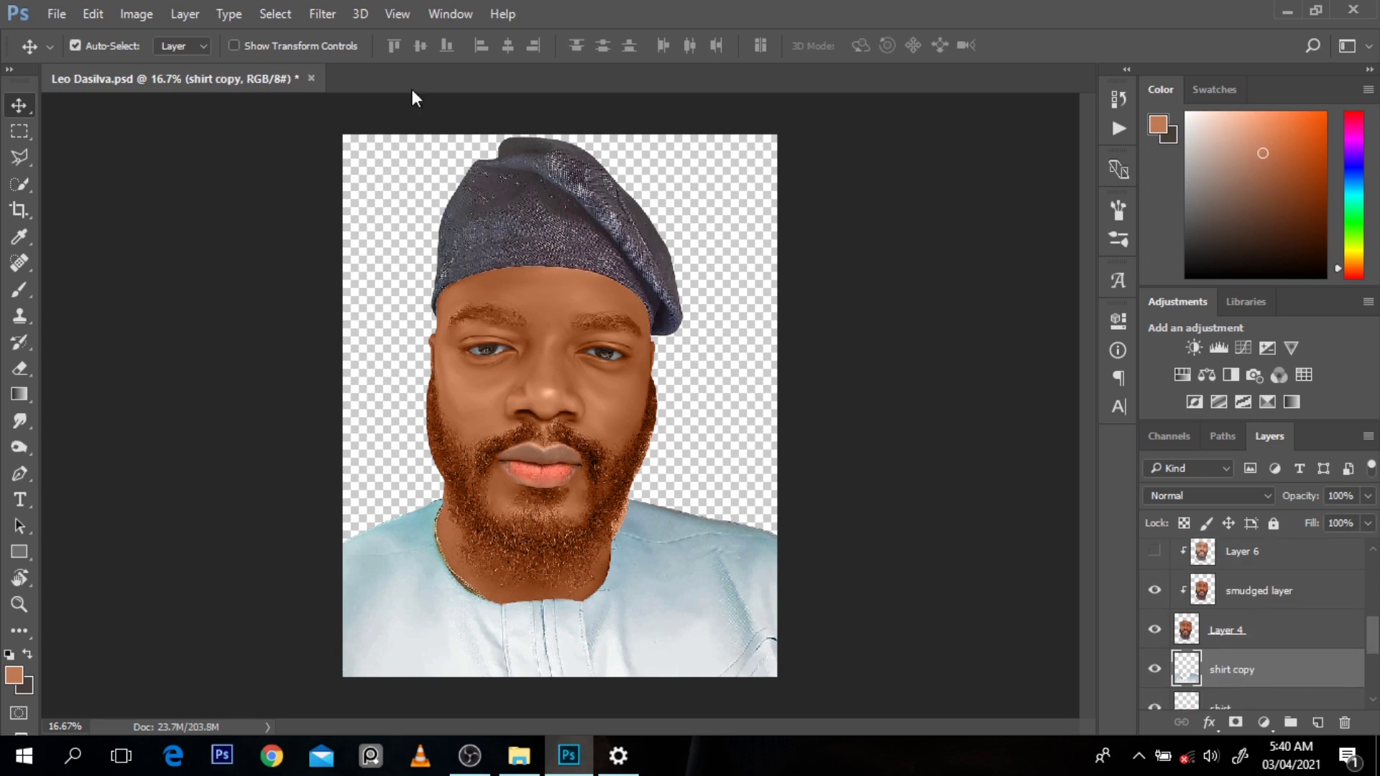
Apply a Shadows/Highlights adjustment to the shirt copy with Shadows Amount 47% and Highlights Amount 19%
{"action": "left_click", "coordinate": [329, 14]}
{"action": "mouse_move", "coordinate": [375, 420]}
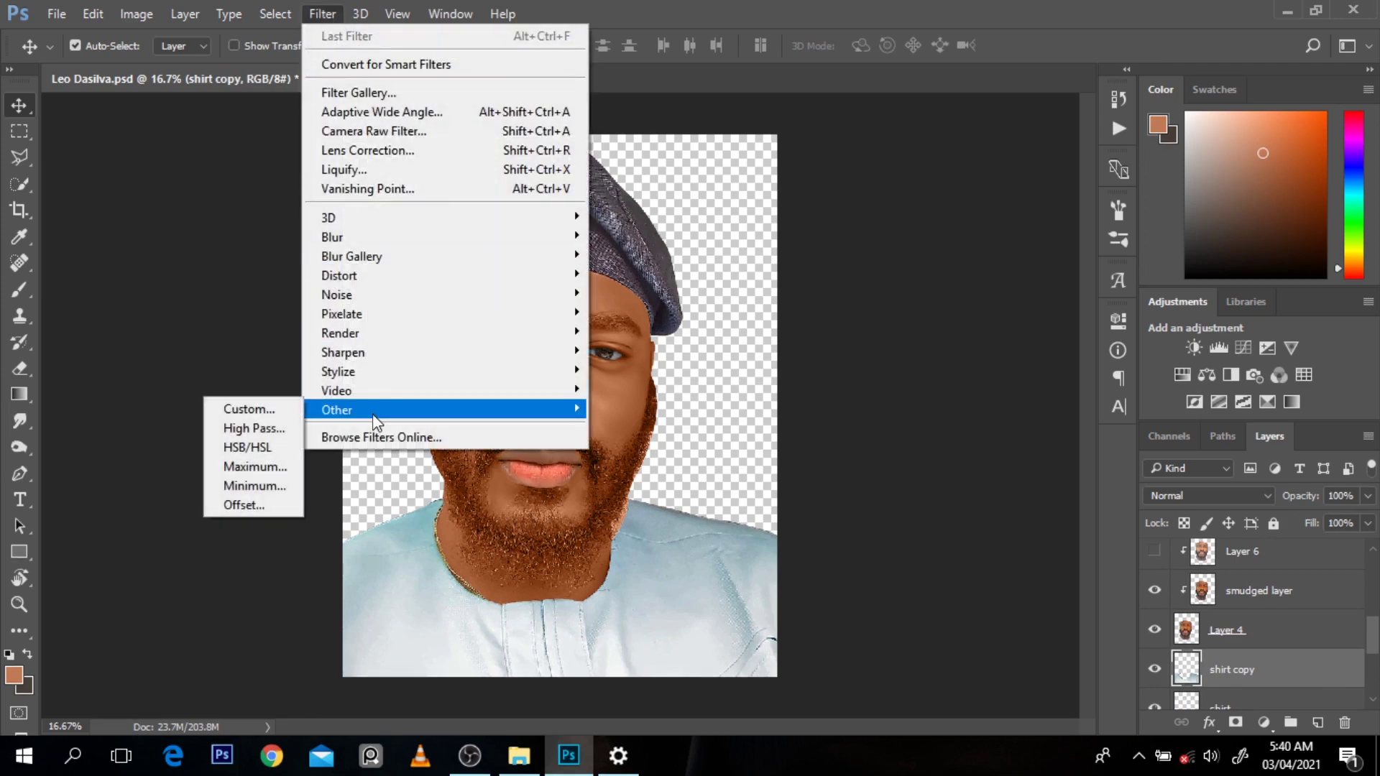
{"action": "mouse_move", "coordinate": [133, 14]}
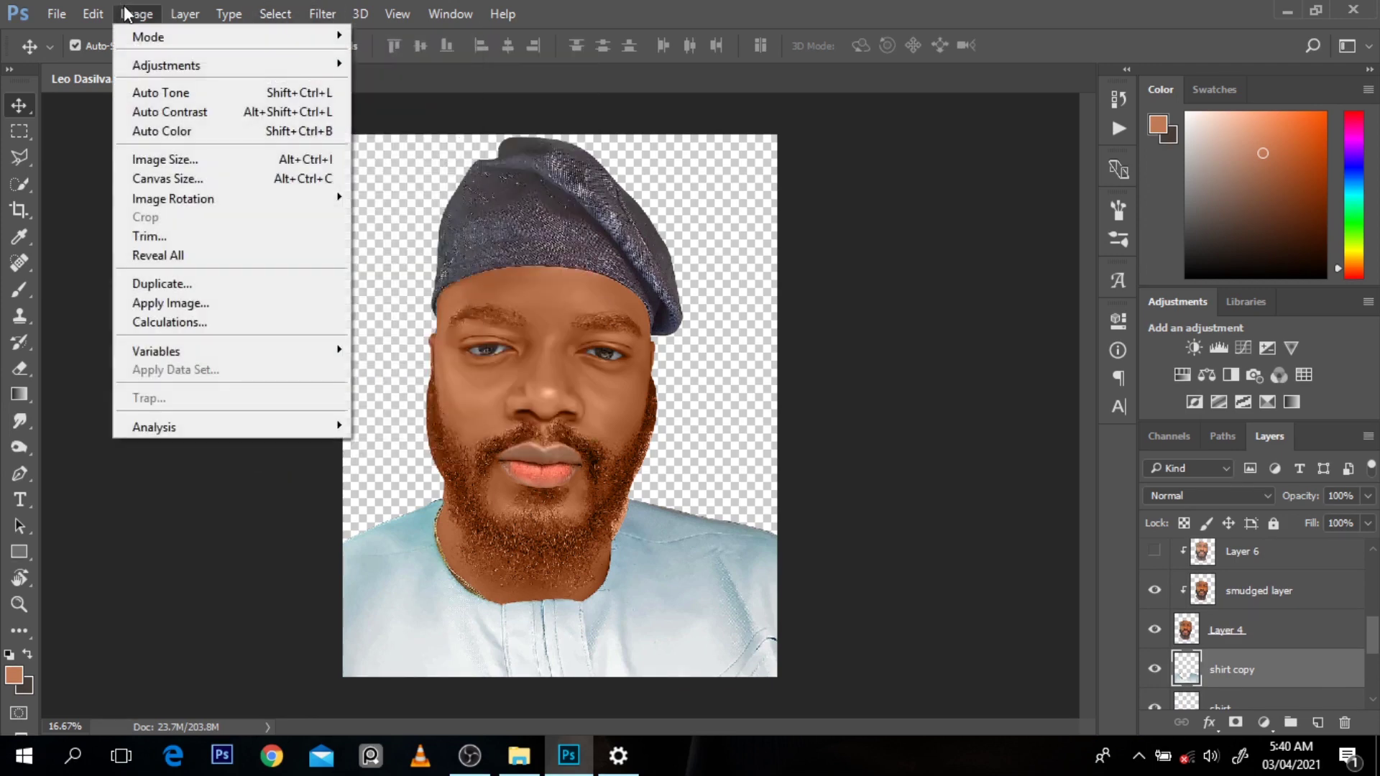
{"action": "mouse_move", "coordinate": [234, 67]}
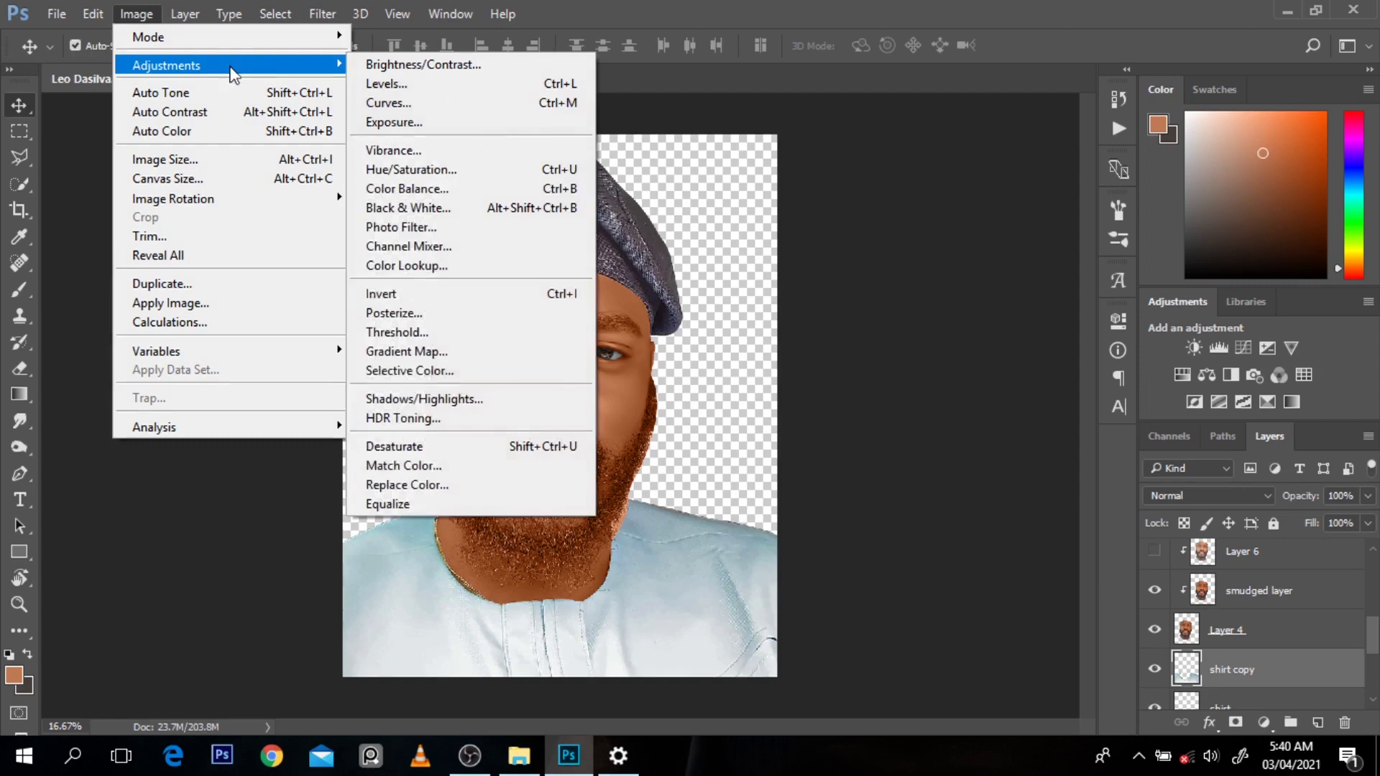
{"action": "left_click", "coordinate": [426, 401]}
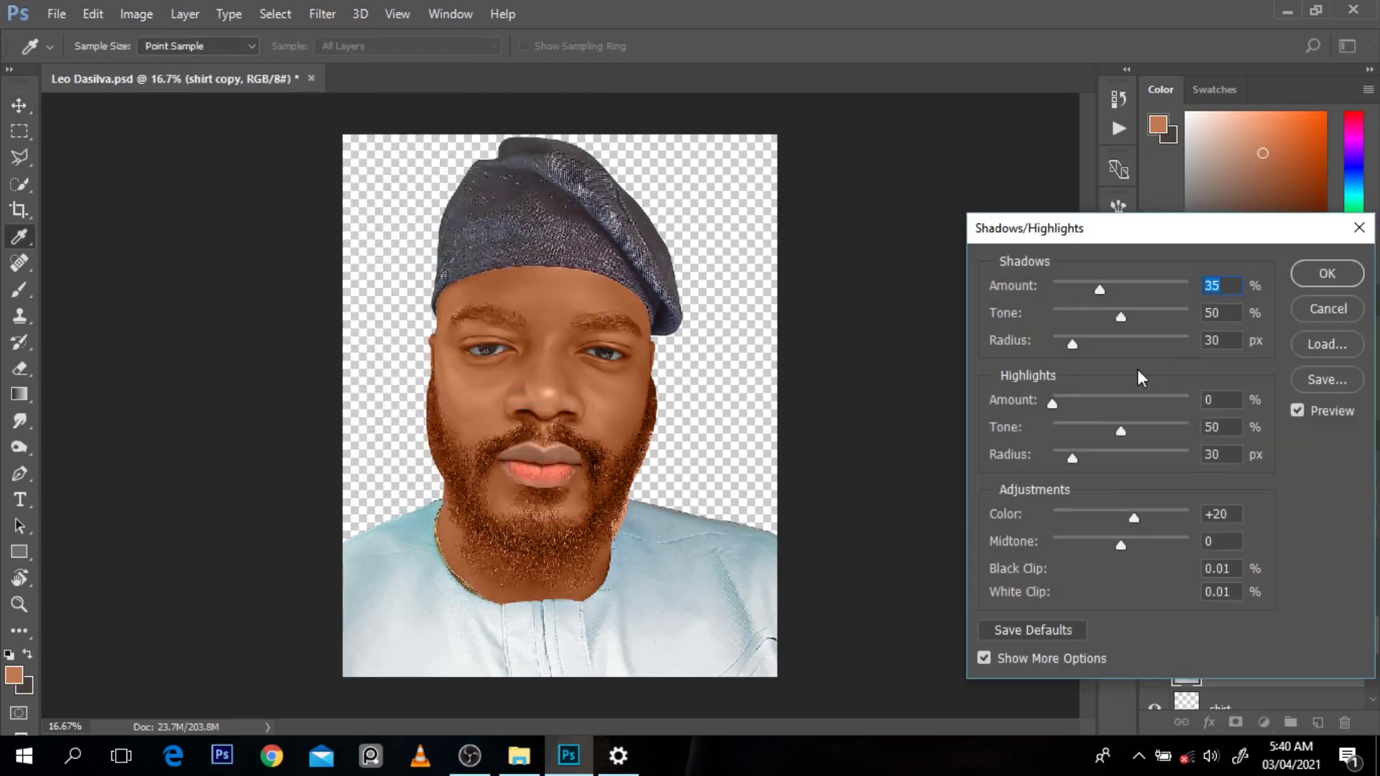
{"action": "left_click_drag", "start_coordinate": [1065, 400], "coordinate": [1078, 425]}
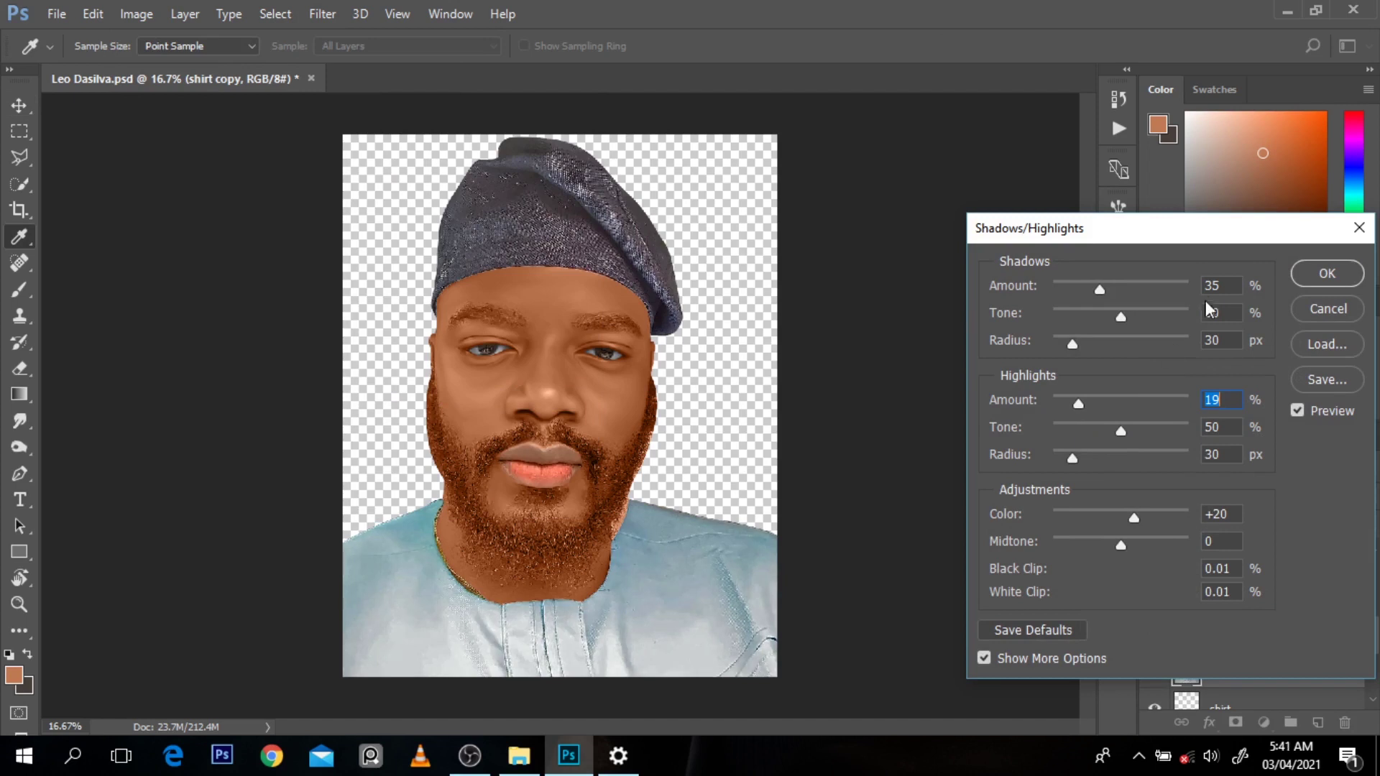
{"action": "left_click_drag", "start_coordinate": [1092, 292], "coordinate": [1117, 305]}
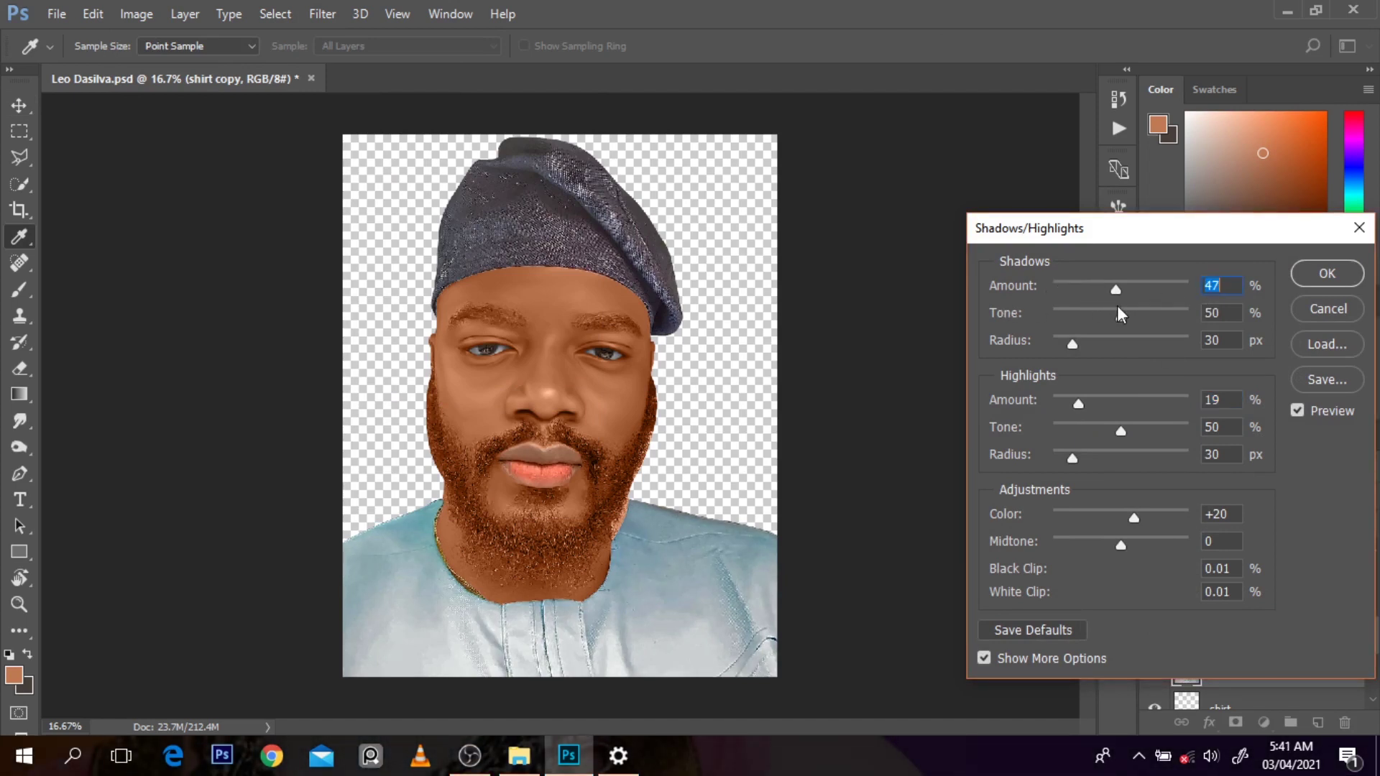
{"action": "left_click", "coordinate": [1351, 273]}
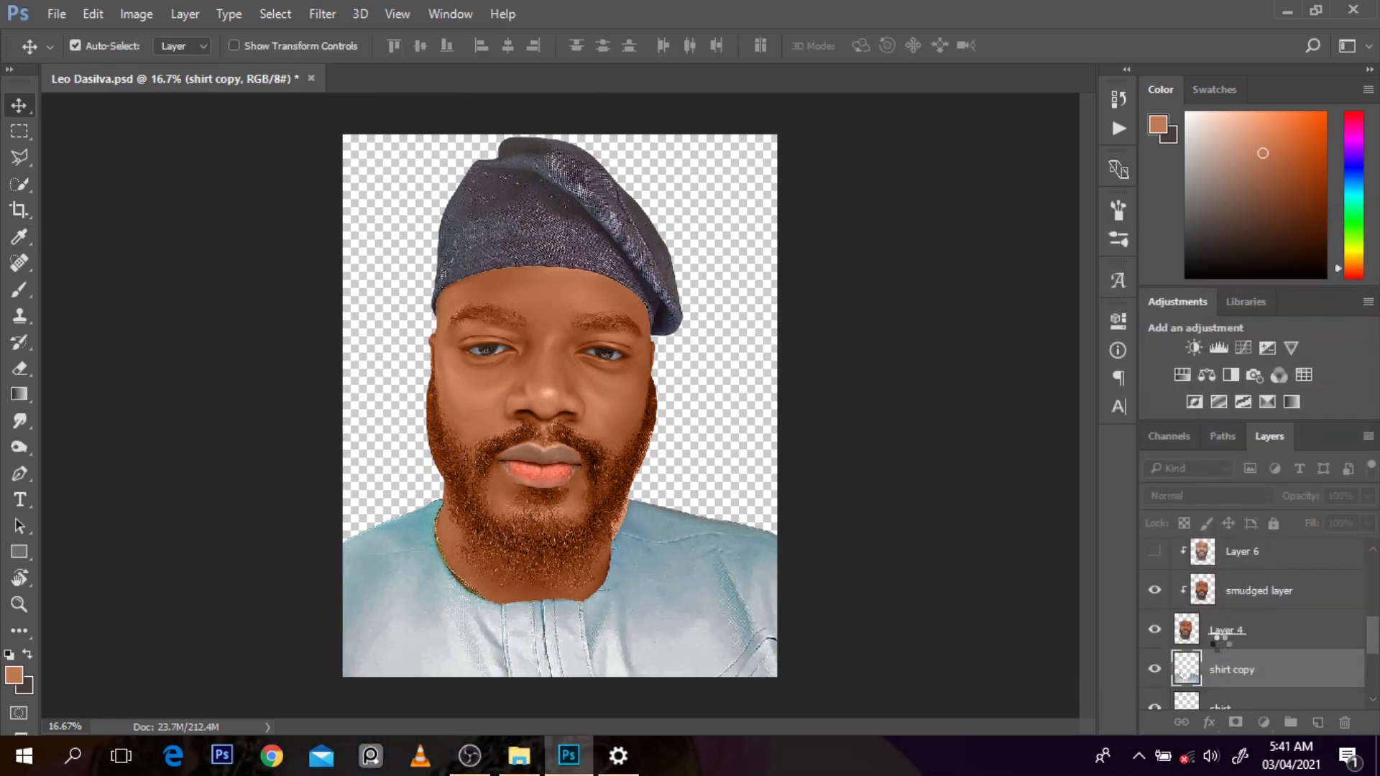
Compare the shirt with the adjusted shirt copy hidden and shown, leaving the copy shown
{"action": "left_click", "coordinate": [1155, 671]}
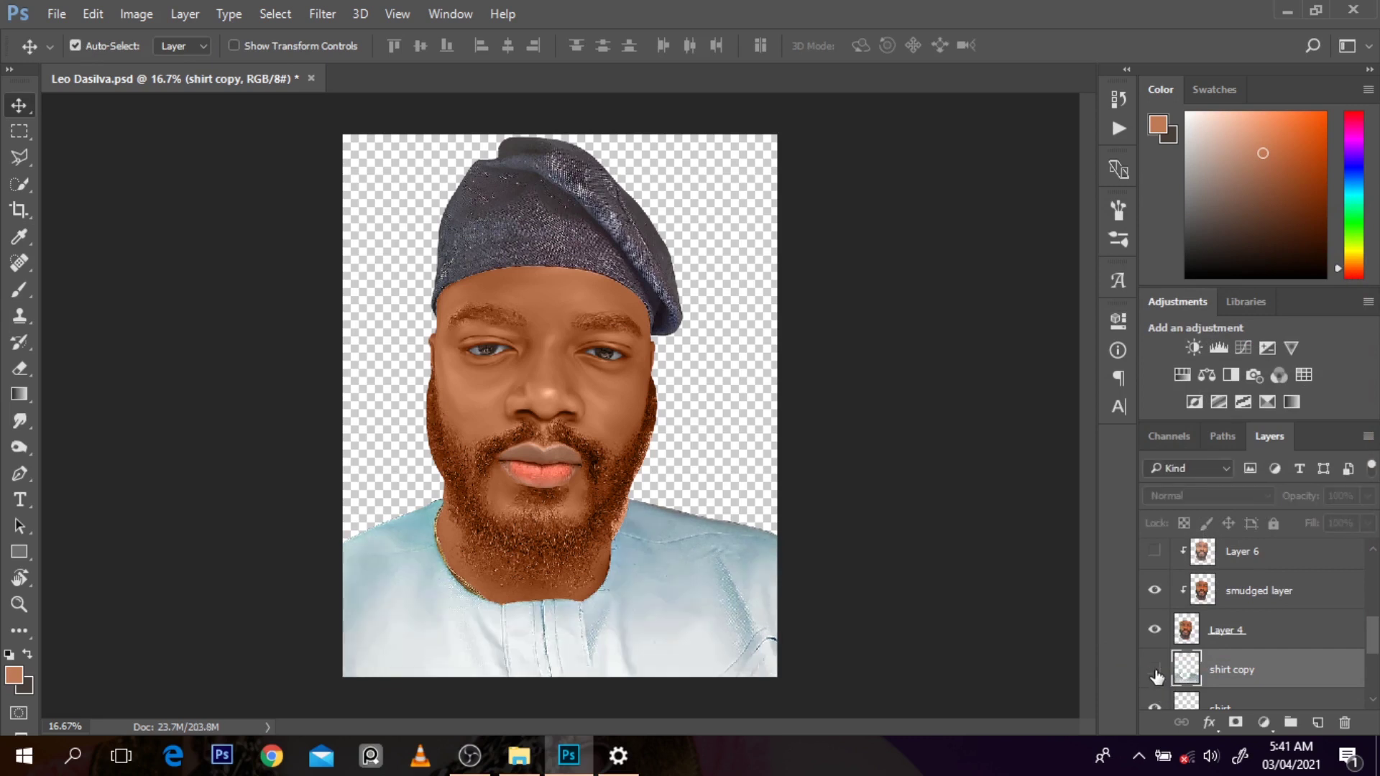
{"action": "left_click", "coordinate": [1155, 671]}
{"action": "left_click", "coordinate": [1155, 671]}
{"action": "left_click", "coordinate": [1155, 671]}
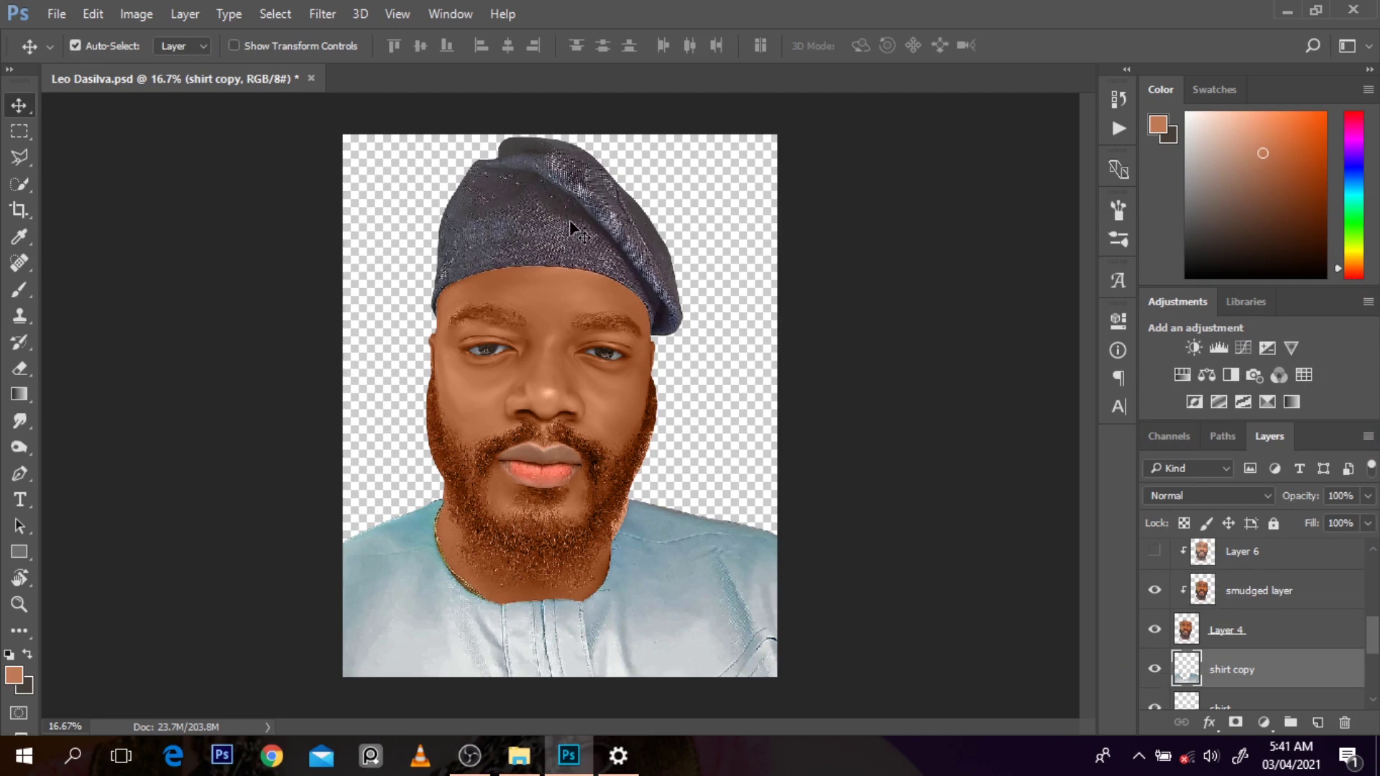
Load the beard layer's outline as a selection and add a new clipped layer directly above Layer 5
{"action": "left_click", "coordinate": [605, 530], "text": "ctrl"}
{"action": "left_click", "coordinate": [605, 530], "text": "ctrl"}
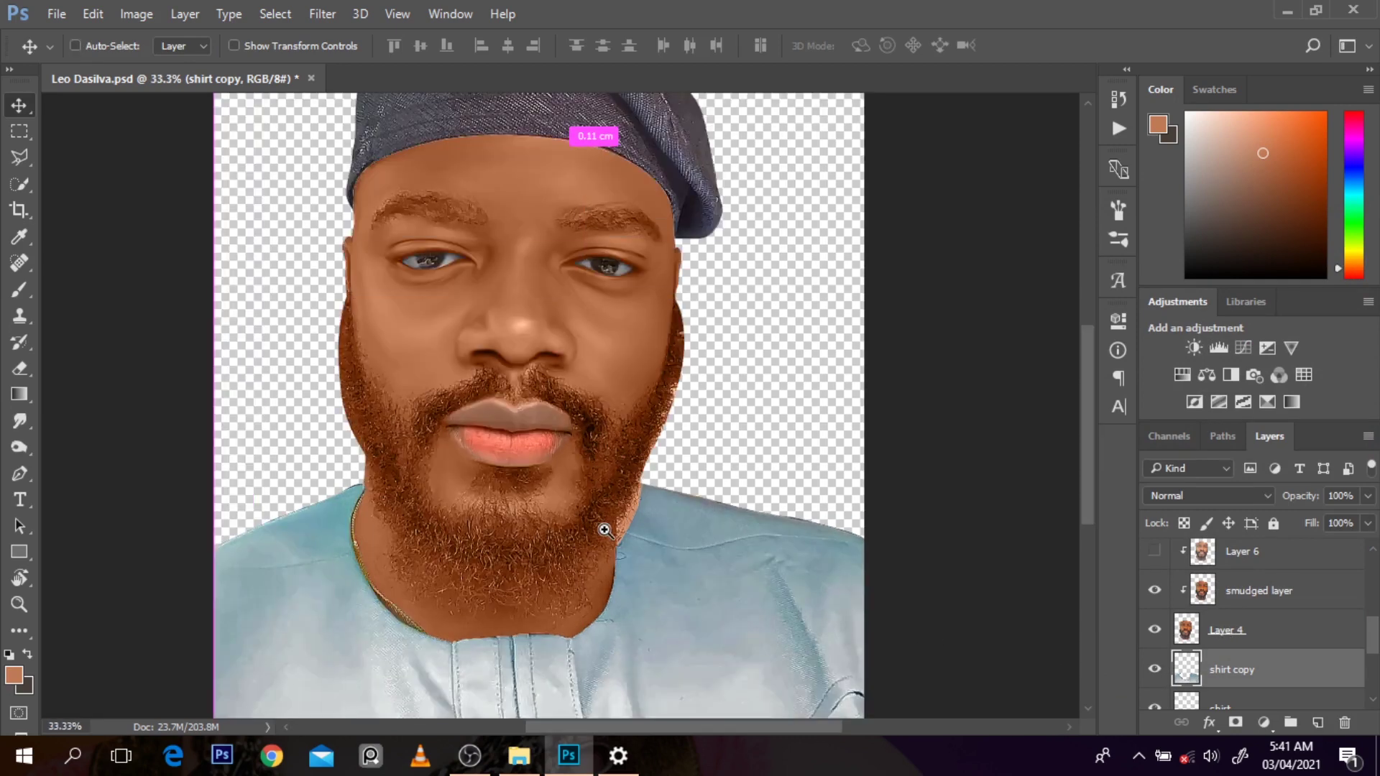
{"action": "left_click", "coordinate": [623, 515], "text": "ctrl"}
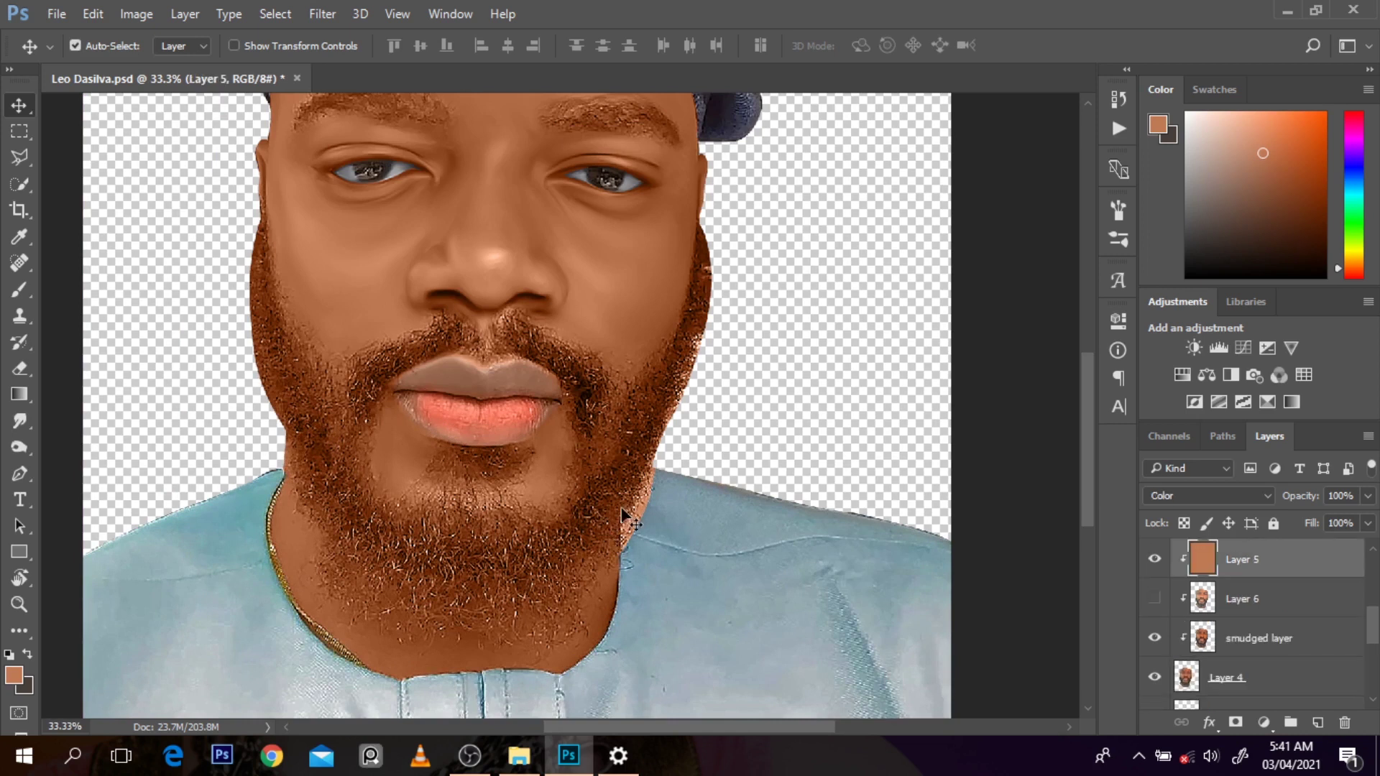
{"action": "scroll", "coordinate": [1187, 568], "scroll_direction": "up", "scroll_amount": 5}
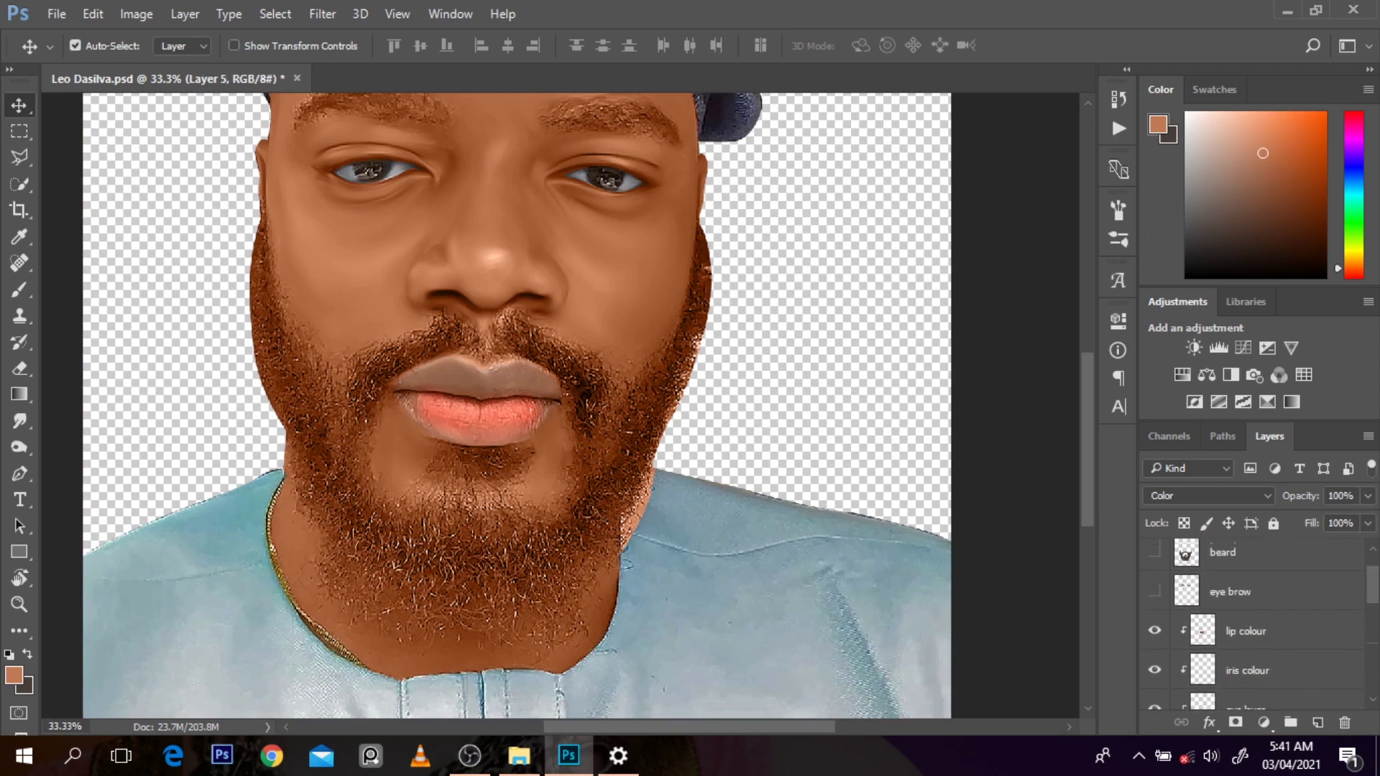
{"action": "left_click", "coordinate": [1187, 568], "text": "ctrl"}
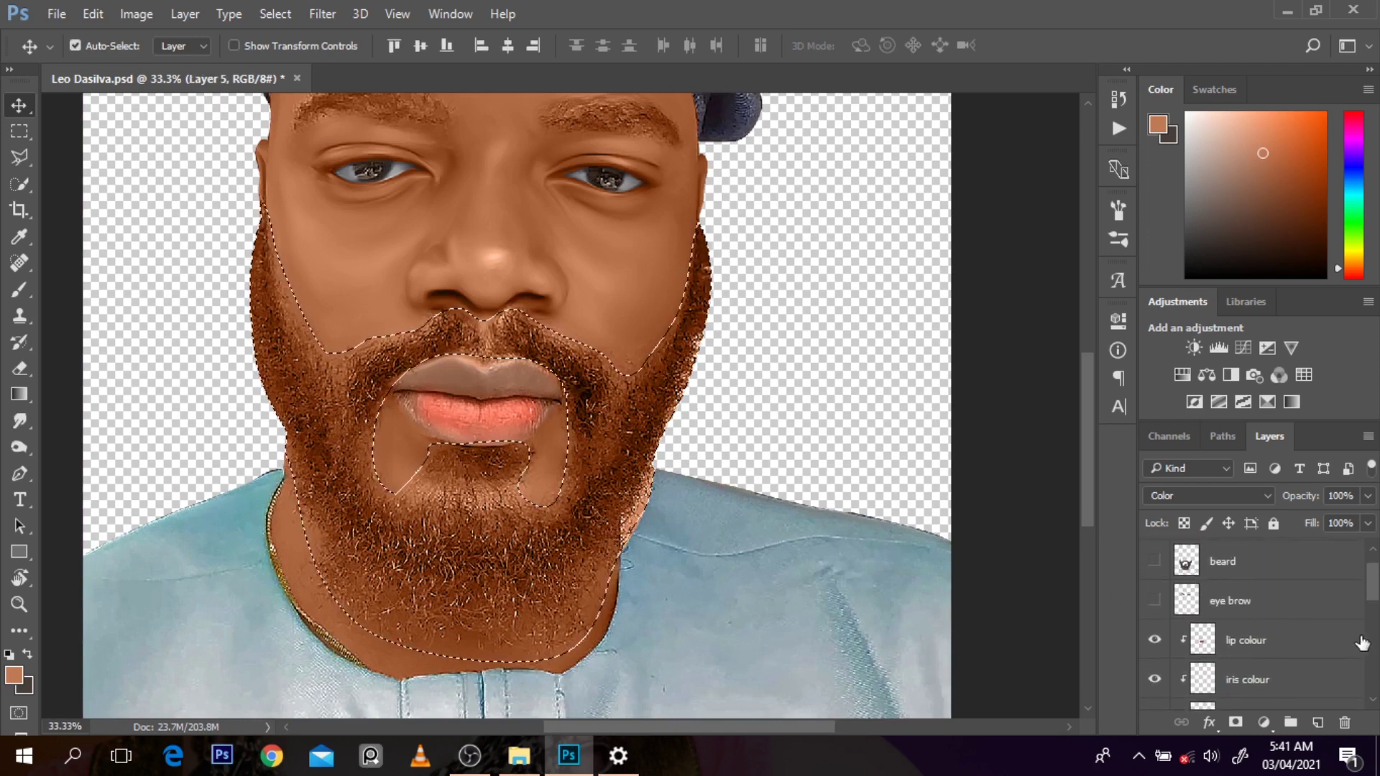
{"action": "scroll", "coordinate": [1375, 593], "scroll_direction": "down", "scroll_amount": 5}
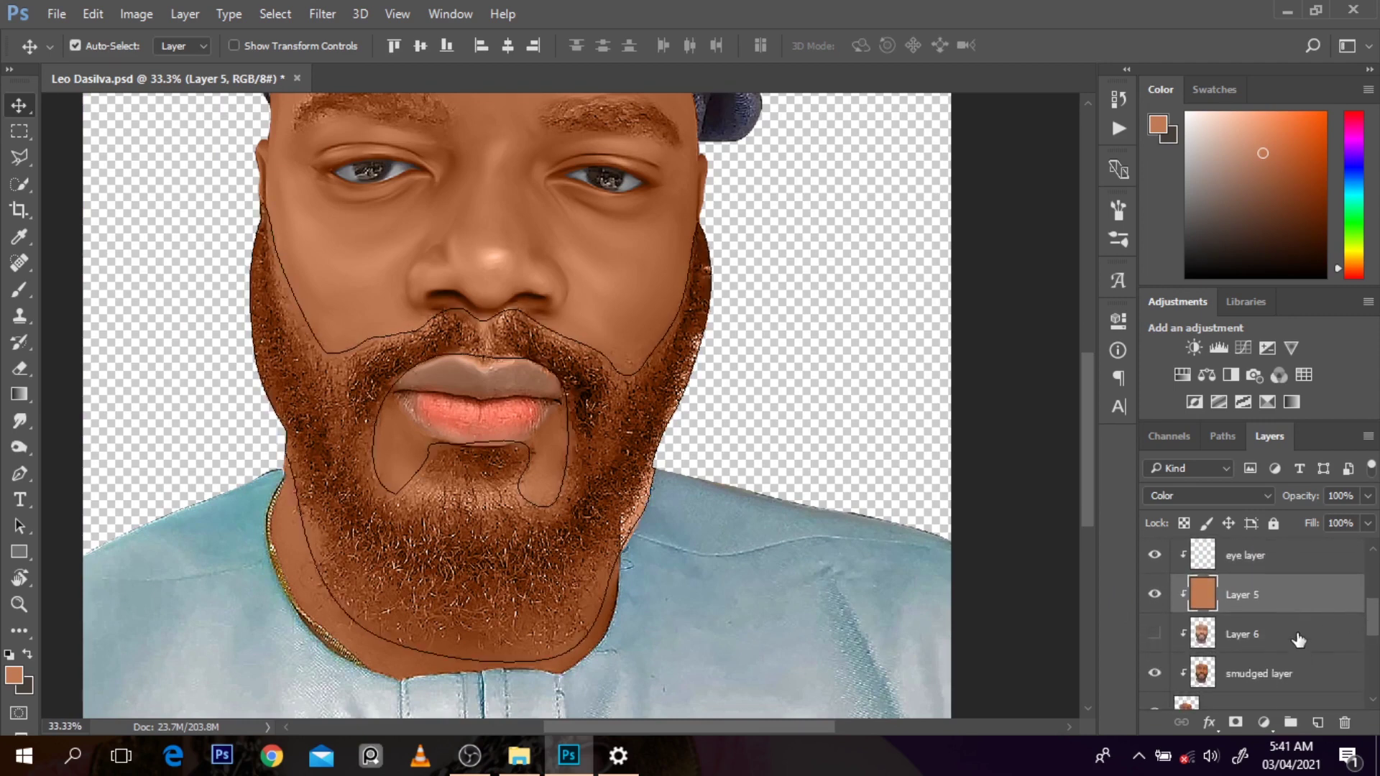
{"action": "left_click", "coordinate": [1320, 723]}
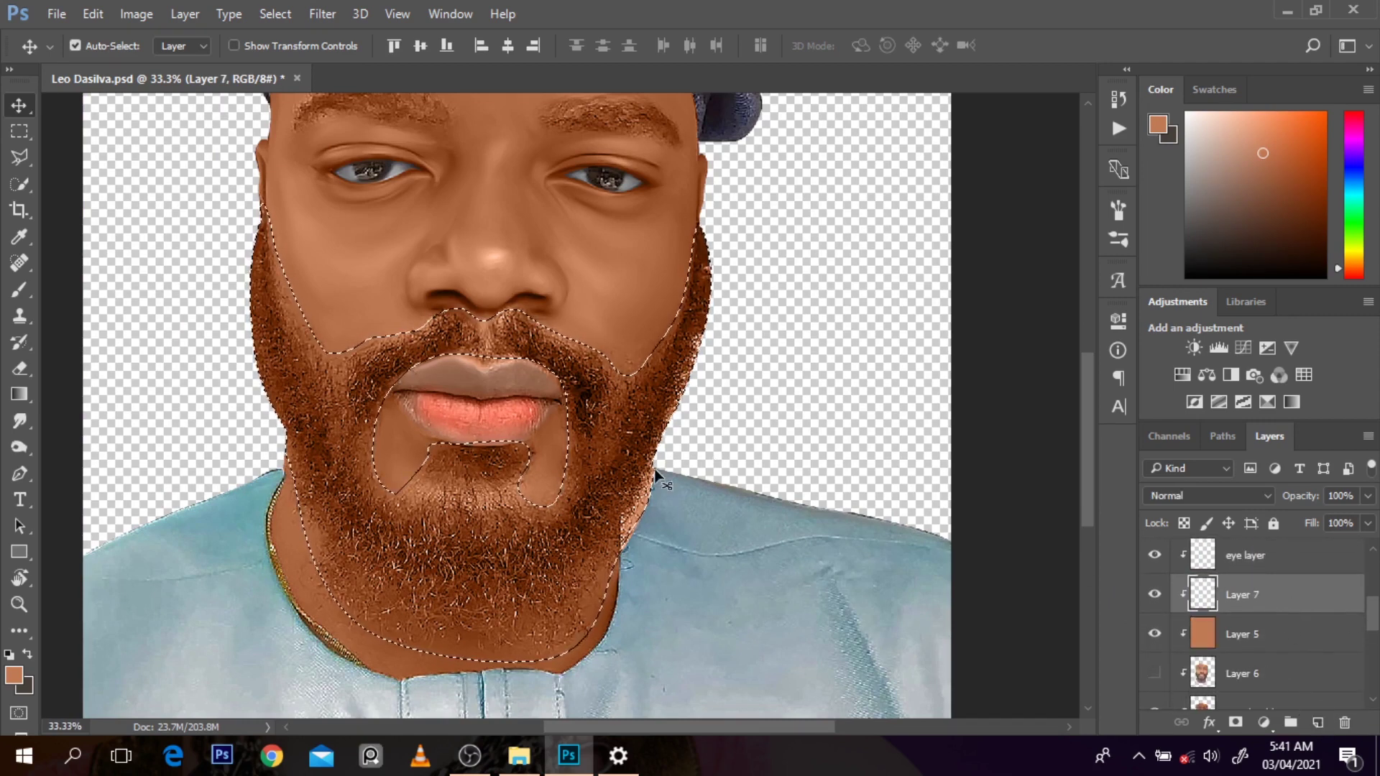
Check the beard with Layer 5 hidden, show Layer 5 again, and sample the beard's dark brown as the foreground colour for the Brush
{"action": "key", "text": "b"}
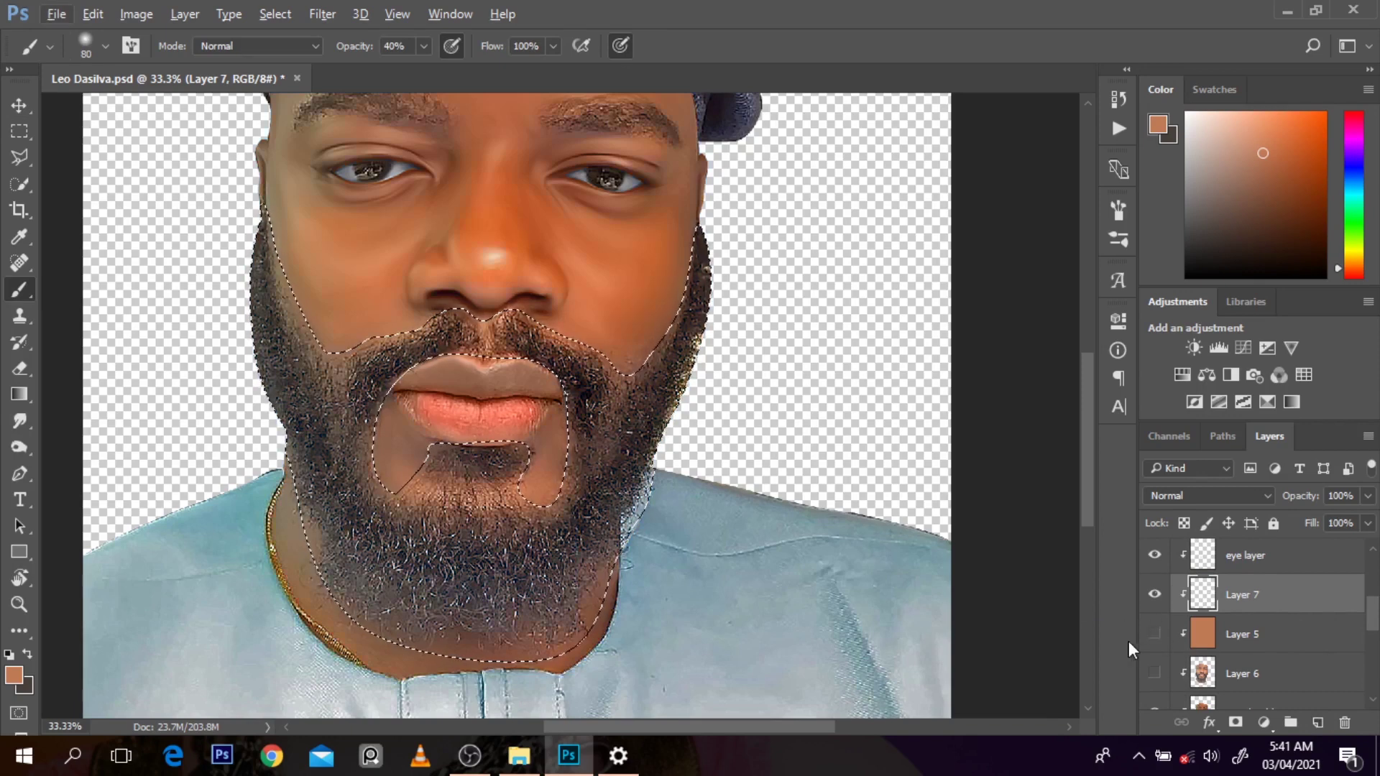
{"action": "left_click", "coordinate": [1153, 634]}
{"action": "left_click", "coordinate": [1154, 634]}
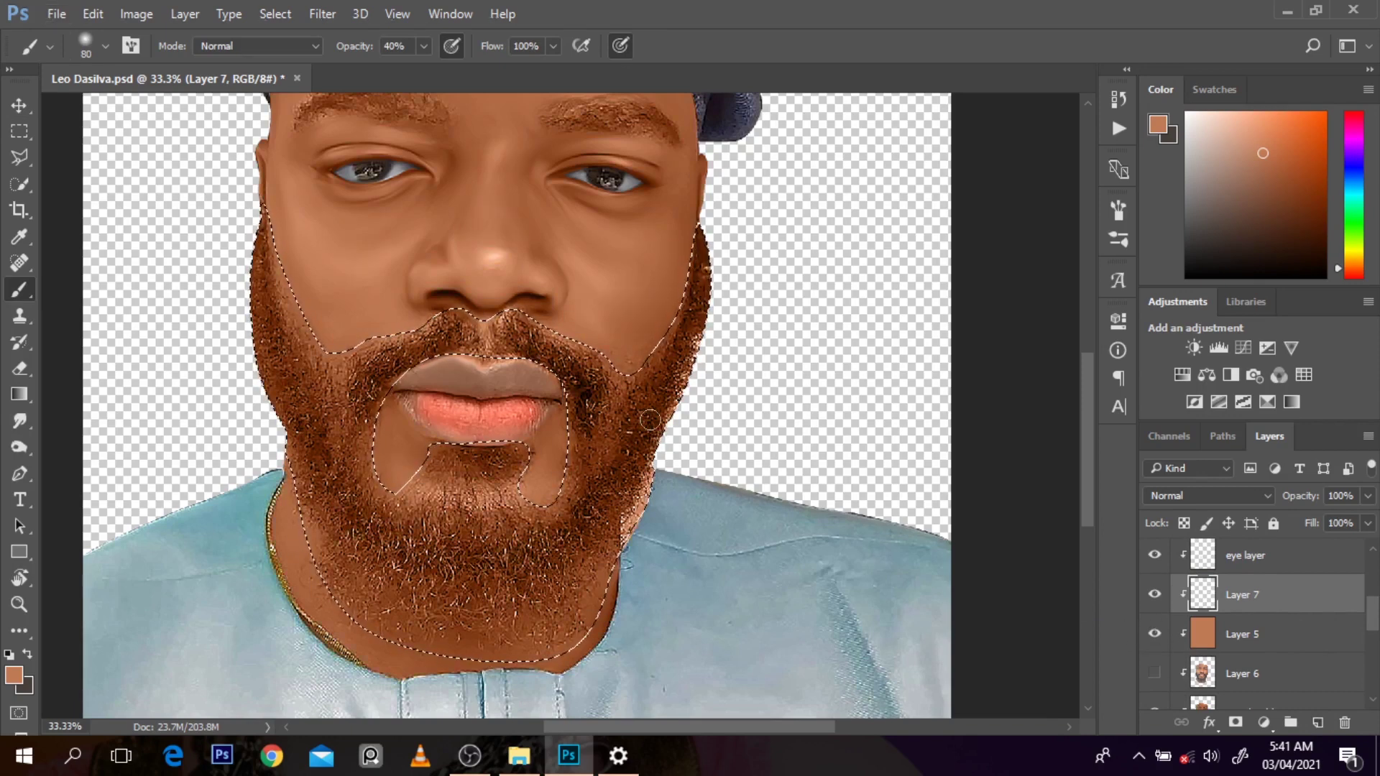
{"action": "left_click", "coordinate": [588, 391], "text": "alt"}
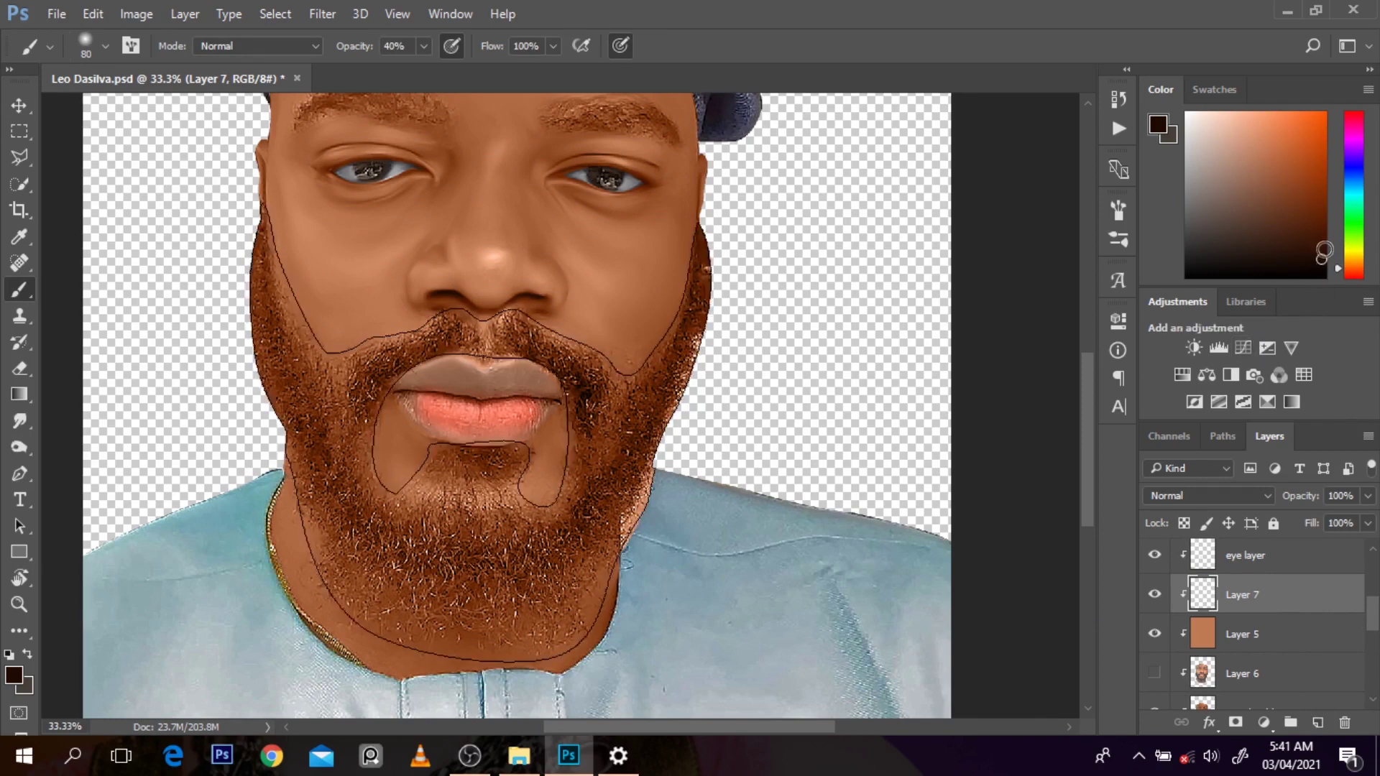
Try several shades in an enlarged colour picker, settle on a near-black brown foreground colour, and restore the picker's size
{"action": "left_click_drag", "start_coordinate": [1134, 284], "coordinate": [1073, 372]}
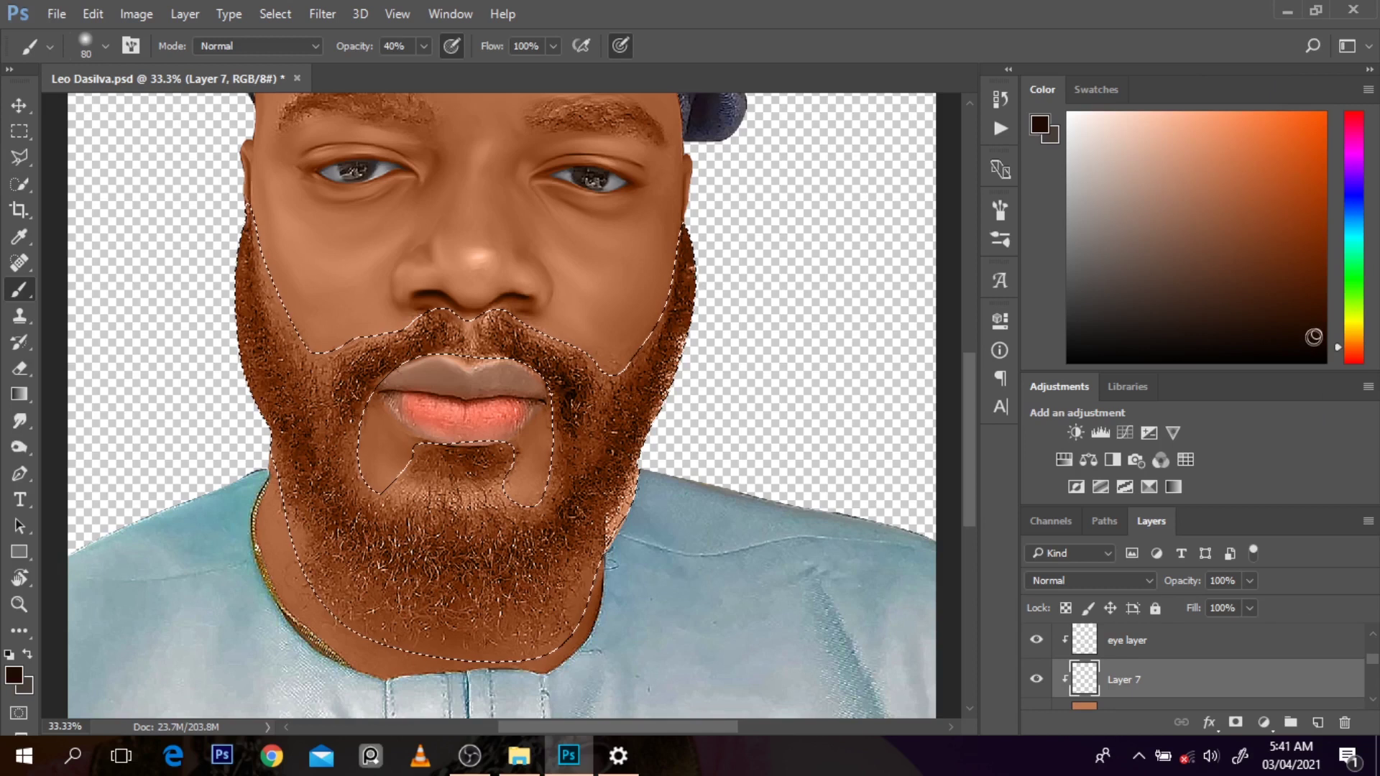
{"action": "left_click", "coordinate": [1276, 129]}
{"action": "mouse_move", "coordinate": [1277, 211]}
{"action": "left_mouse_down"}
{"action": "mouse_move", "coordinate": [1284, 170]}
{"action": "mouse_move", "coordinate": [1162, 139]}
{"action": "mouse_move", "coordinate": [1324, 109]}
{"action": "left_mouse_up"}
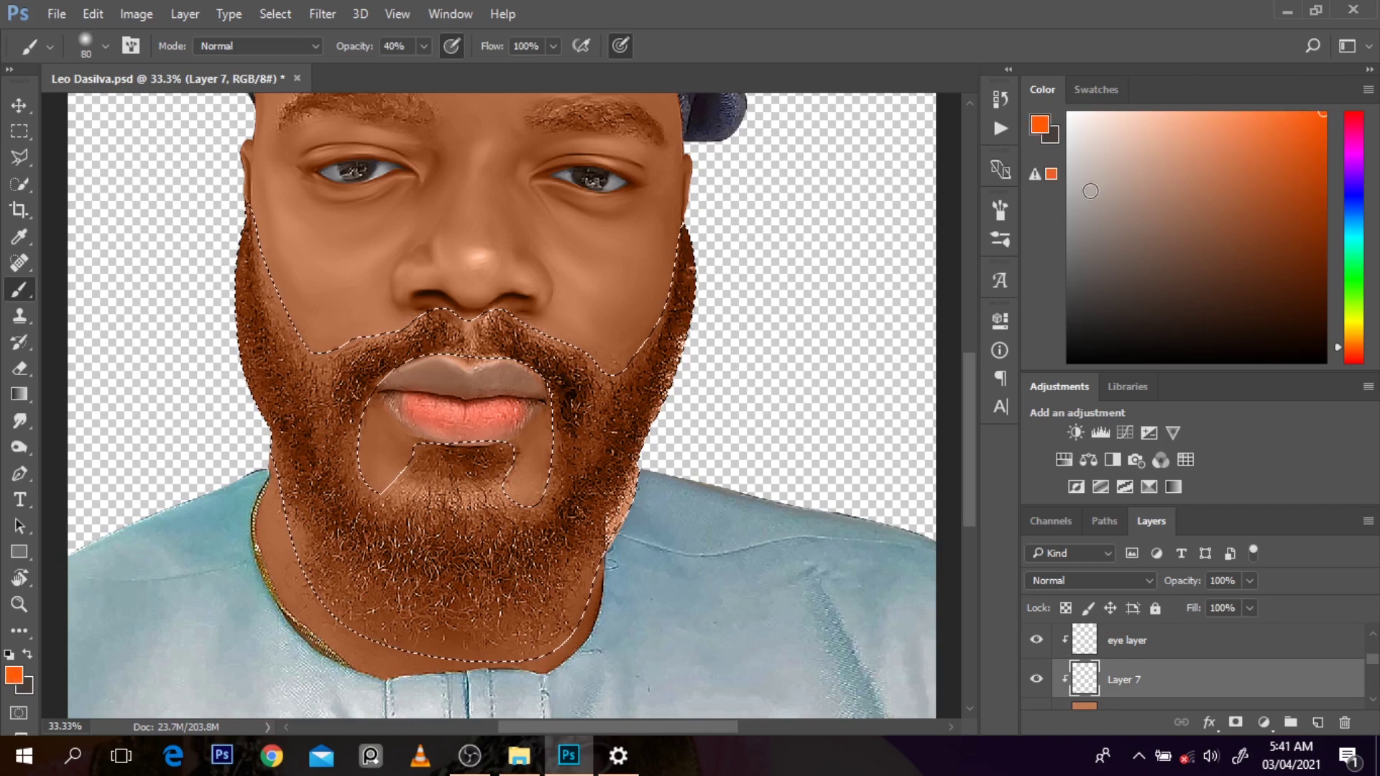
{"action": "left_click", "coordinate": [1037, 179]}
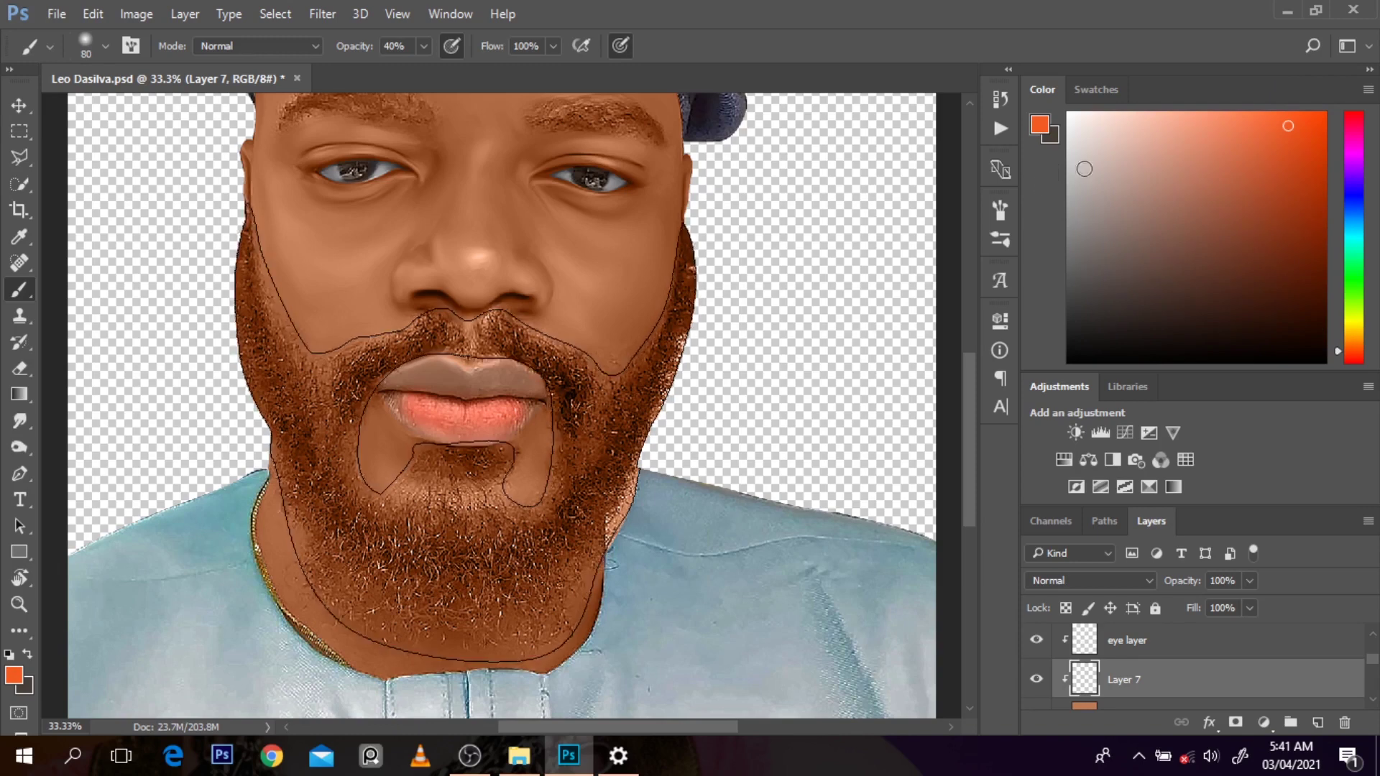
{"action": "mouse_move", "coordinate": [1288, 137]}
{"action": "left_mouse_down"}
{"action": "mouse_move", "coordinate": [1288, 163]}
{"action": "mouse_move", "coordinate": [1306, 137]}
{"action": "mouse_move", "coordinate": [1293, 130]}
{"action": "mouse_move", "coordinate": [1301, 158]}
{"action": "left_mouse_up"}
{"action": "left_click_drag", "start_coordinate": [1176, 172], "coordinate": [1093, 396]}
{"action": "mouse_move", "coordinate": [1093, 215]}
{"action": "left_mouse_down"}
{"action": "mouse_move", "coordinate": [1094, 108]}
{"action": "mouse_move", "coordinate": [1084, 230]}
{"action": "mouse_move", "coordinate": [1097, 92]}
{"action": "mouse_move", "coordinate": [1077, 75]}
{"action": "mouse_move", "coordinate": [1084, 298]}
{"action": "mouse_move", "coordinate": [1198, 232]}
{"action": "mouse_move", "coordinate": [1333, 324]}
{"action": "mouse_move", "coordinate": [1179, 336]}
{"action": "left_mouse_up"}
{"action": "left_click", "coordinate": [568, 400], "text": "alt"}
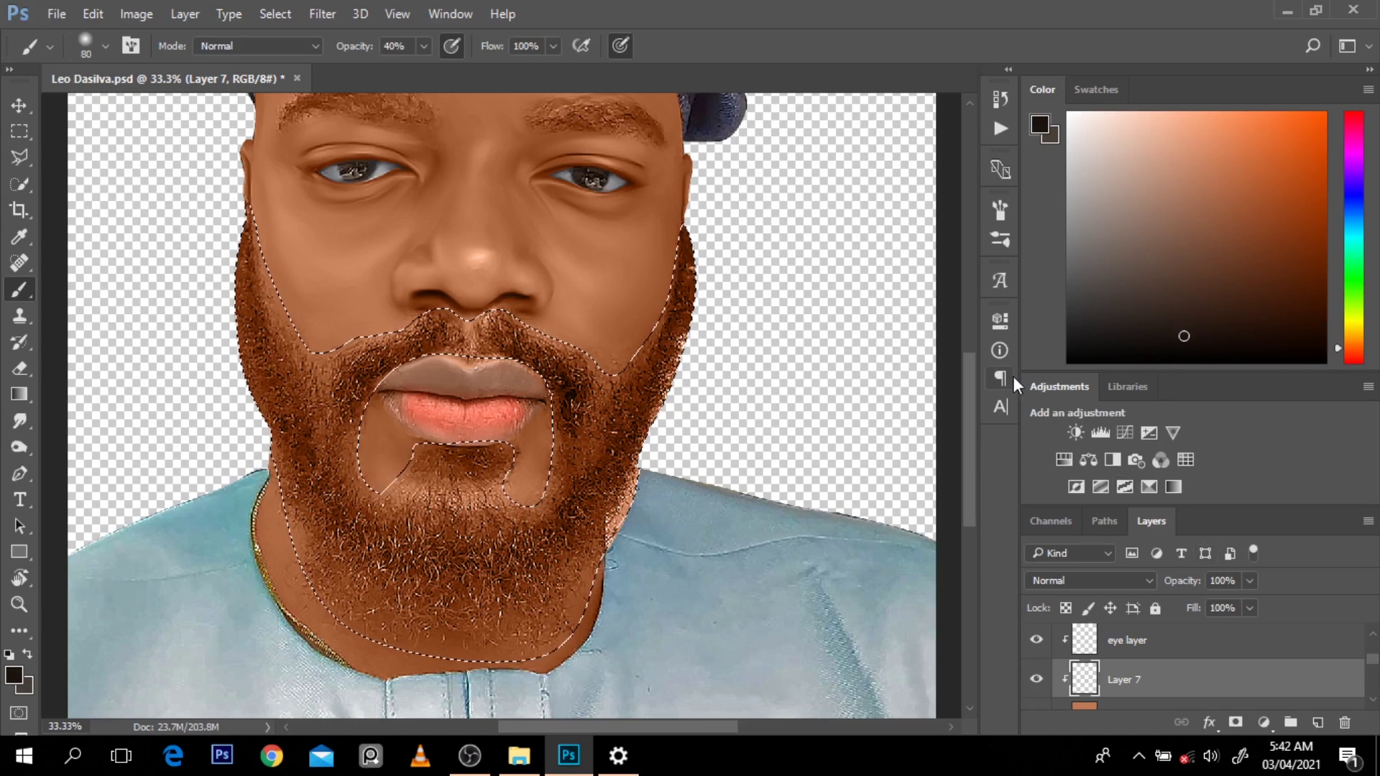
{"action": "left_click_drag", "start_coordinate": [1151, 305], "coordinate": [1142, 308]}
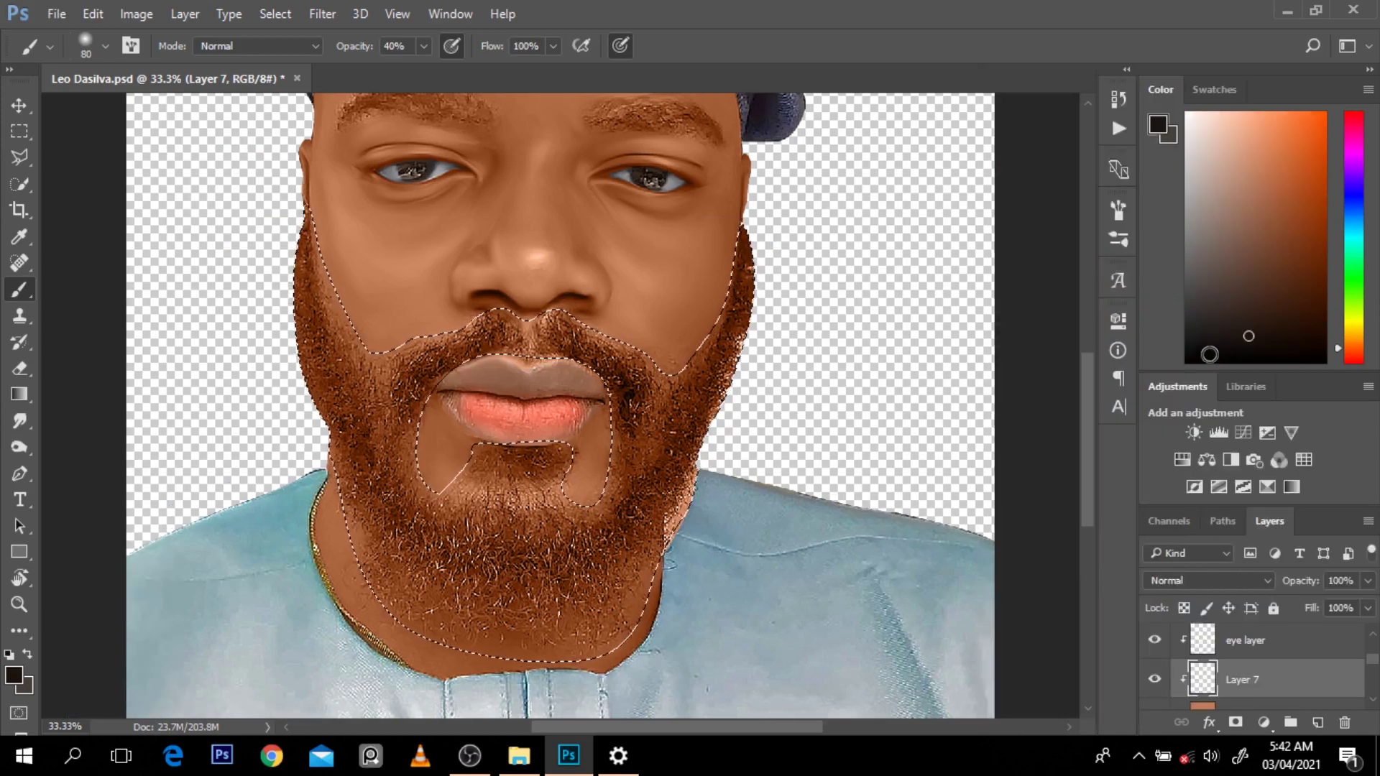
{"action": "left_click_drag", "start_coordinate": [1210, 376], "coordinate": [1210, 271]}
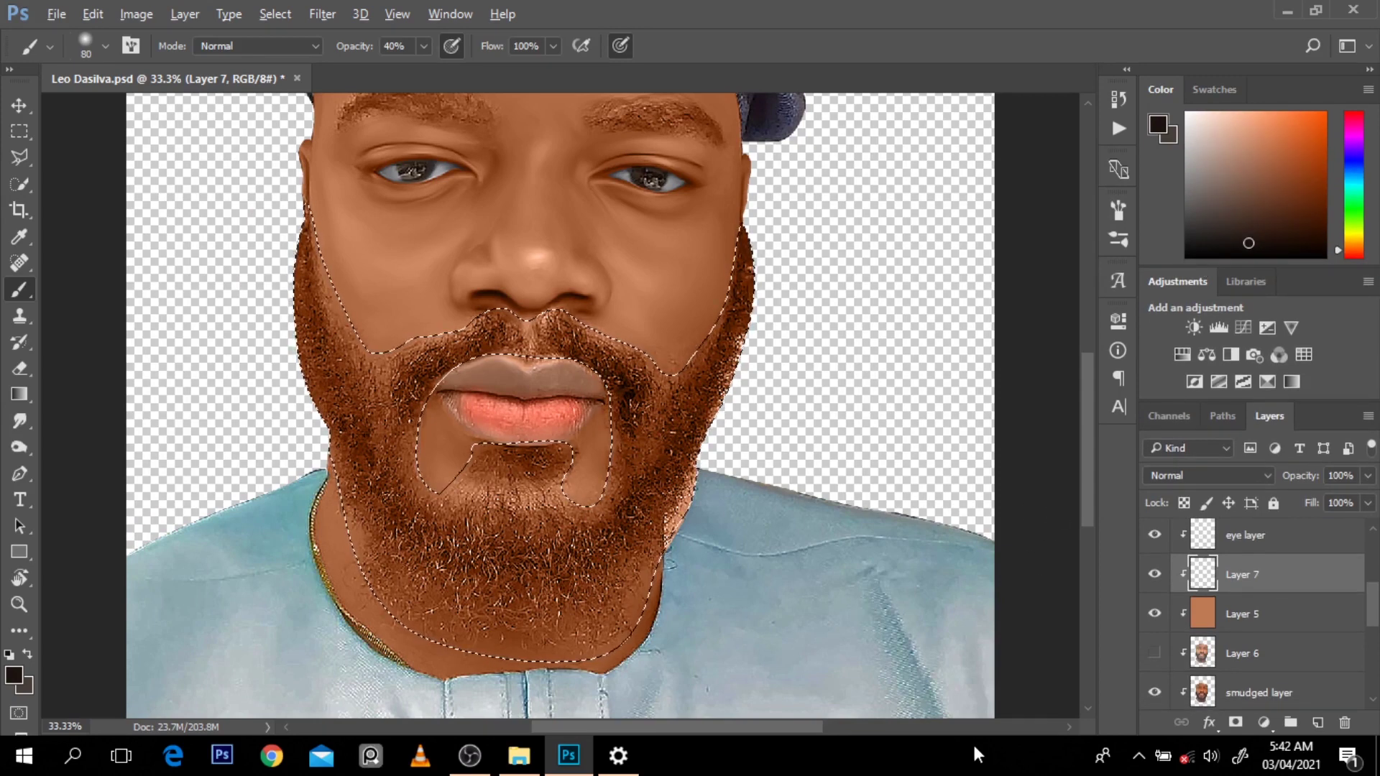
Fill the beard selection on Layer 7 with the near-black brown, set the layer's blend mode to Color, and deselect
{"action": "key", "text": "alt+BackSpace"}
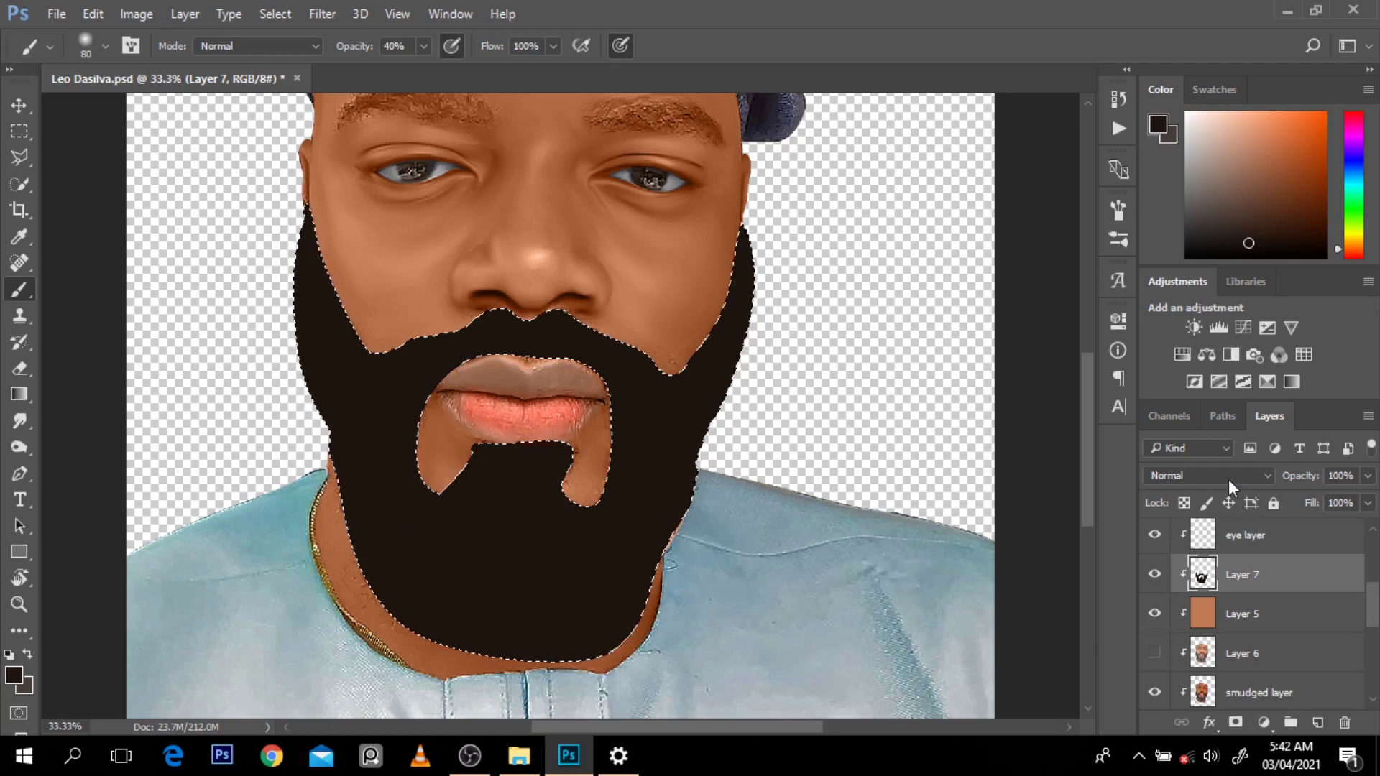
{"action": "left_click", "coordinate": [1227, 478]}
{"action": "left_click", "coordinate": [1203, 447]}
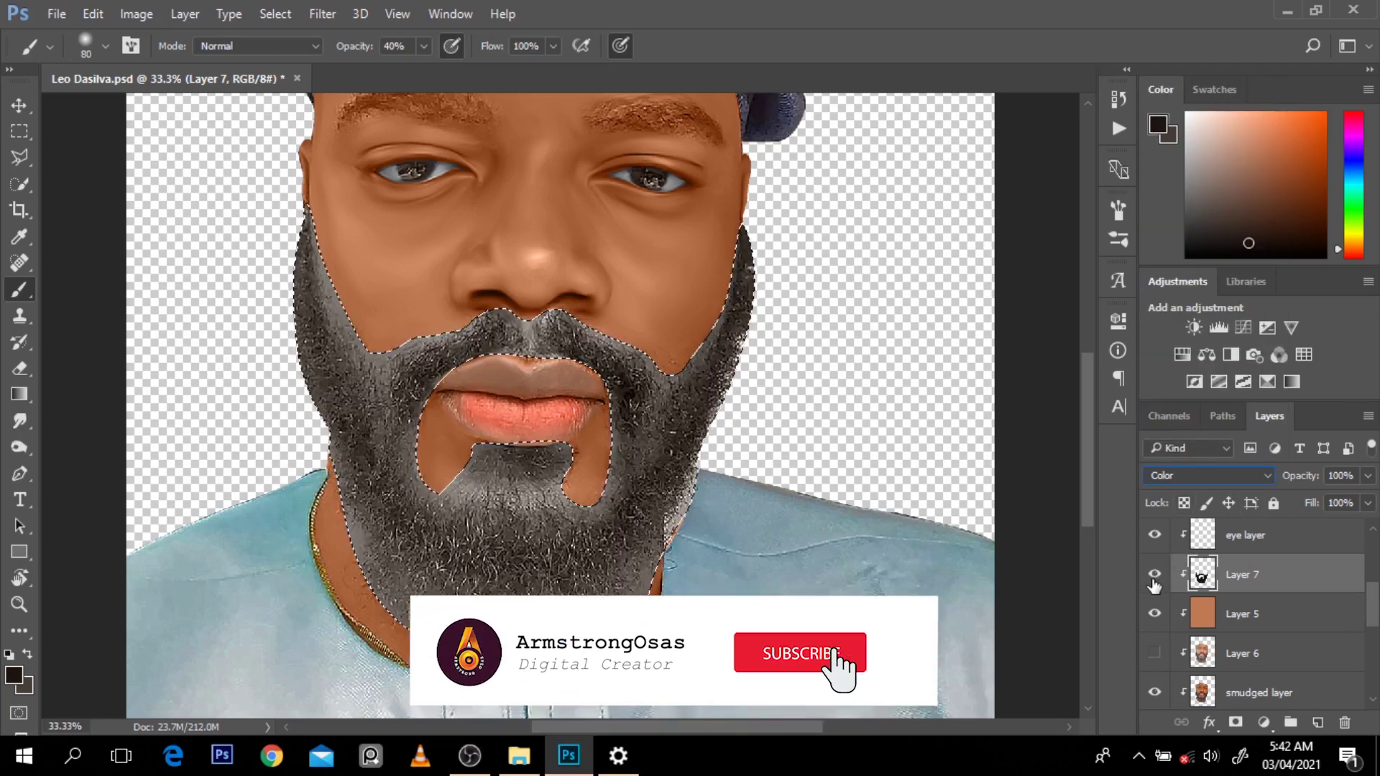
{"action": "key", "text": "ctrl+d"}
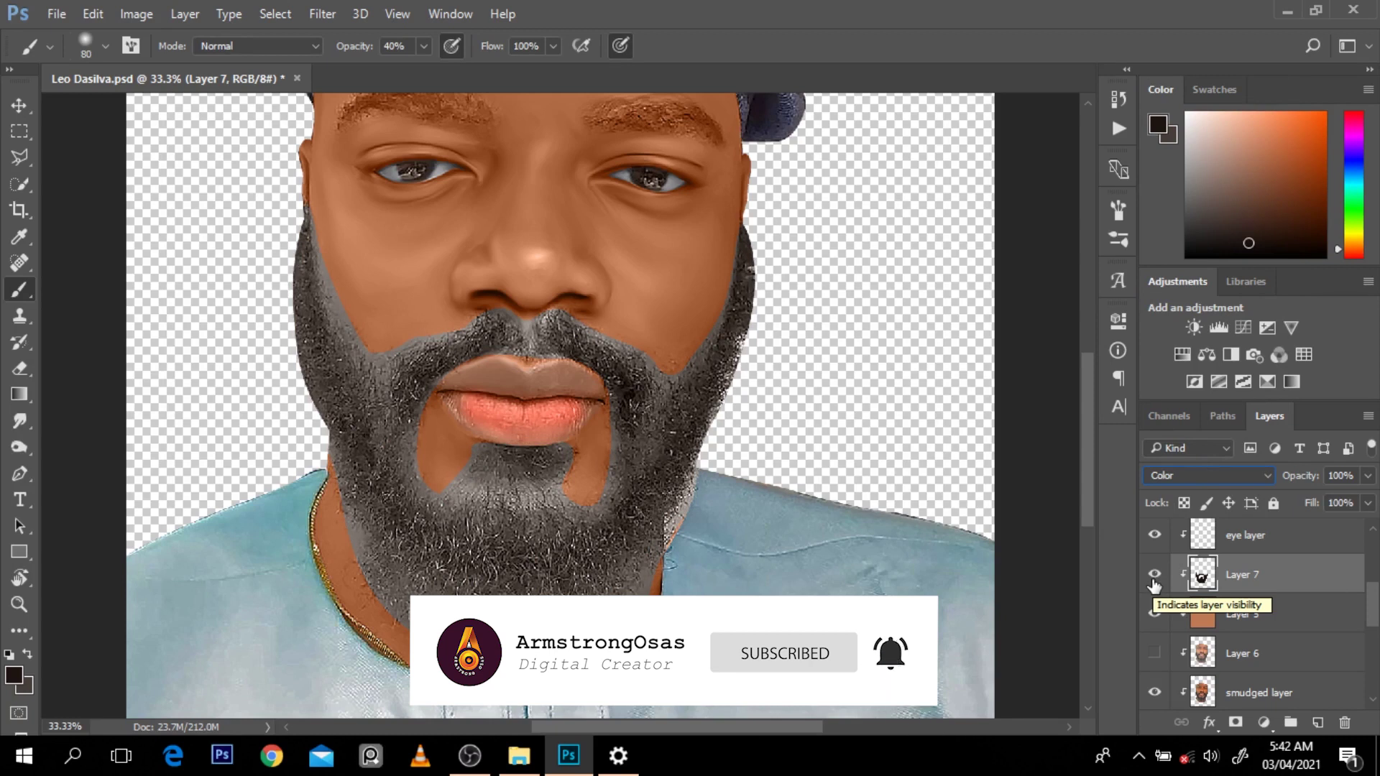
Compare the beard with the Layer 7 tint shown and hidden
{"action": "left_click", "coordinate": [1154, 583]}
{"action": "left_click", "coordinate": [1154, 582]}
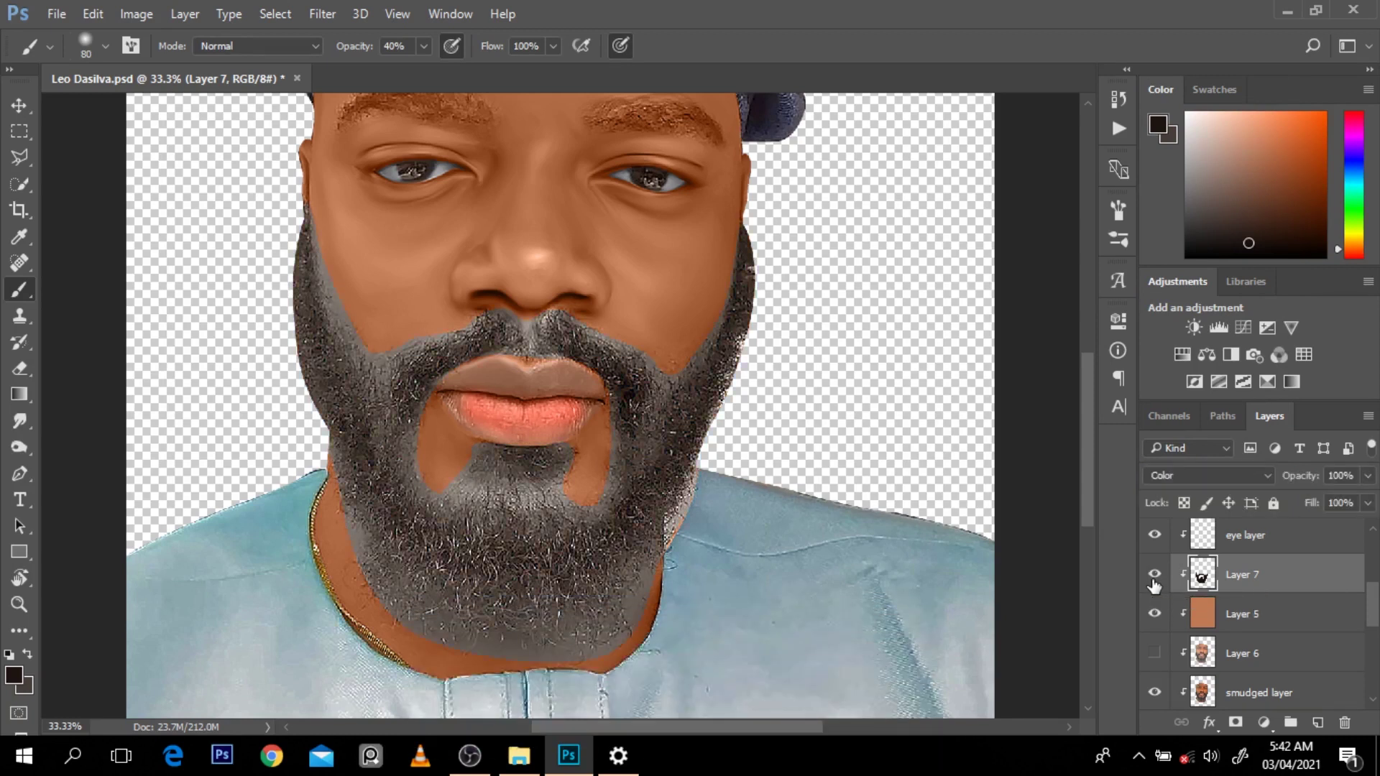
{"action": "left_click", "coordinate": [1154, 582]}
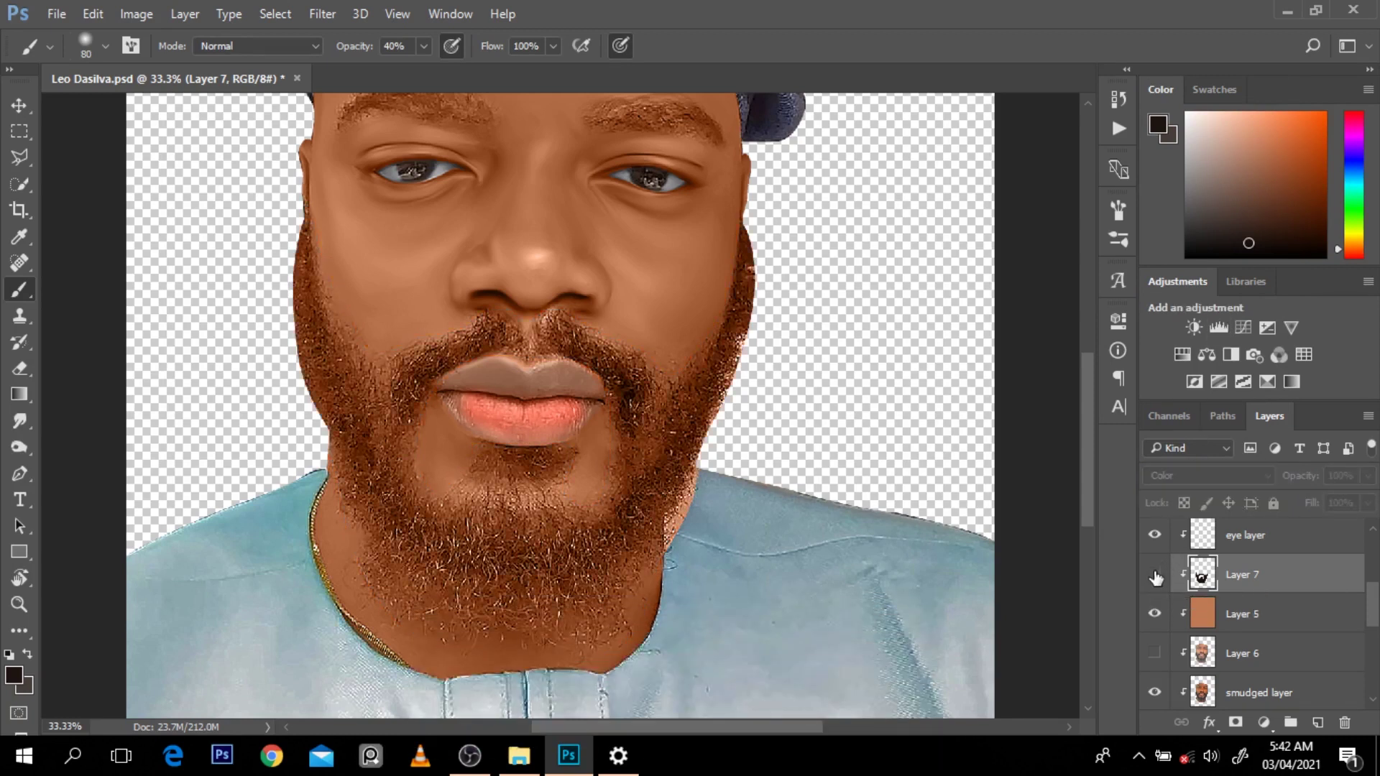
Pick a slightly lighter dark brown foreground colour, show Layer 7 again, and undo the last fill
{"action": "left_click", "coordinate": [637, 394], "text": "alt"}
{"action": "left_click_drag", "start_coordinate": [1303, 245], "coordinate": [1274, 236]}
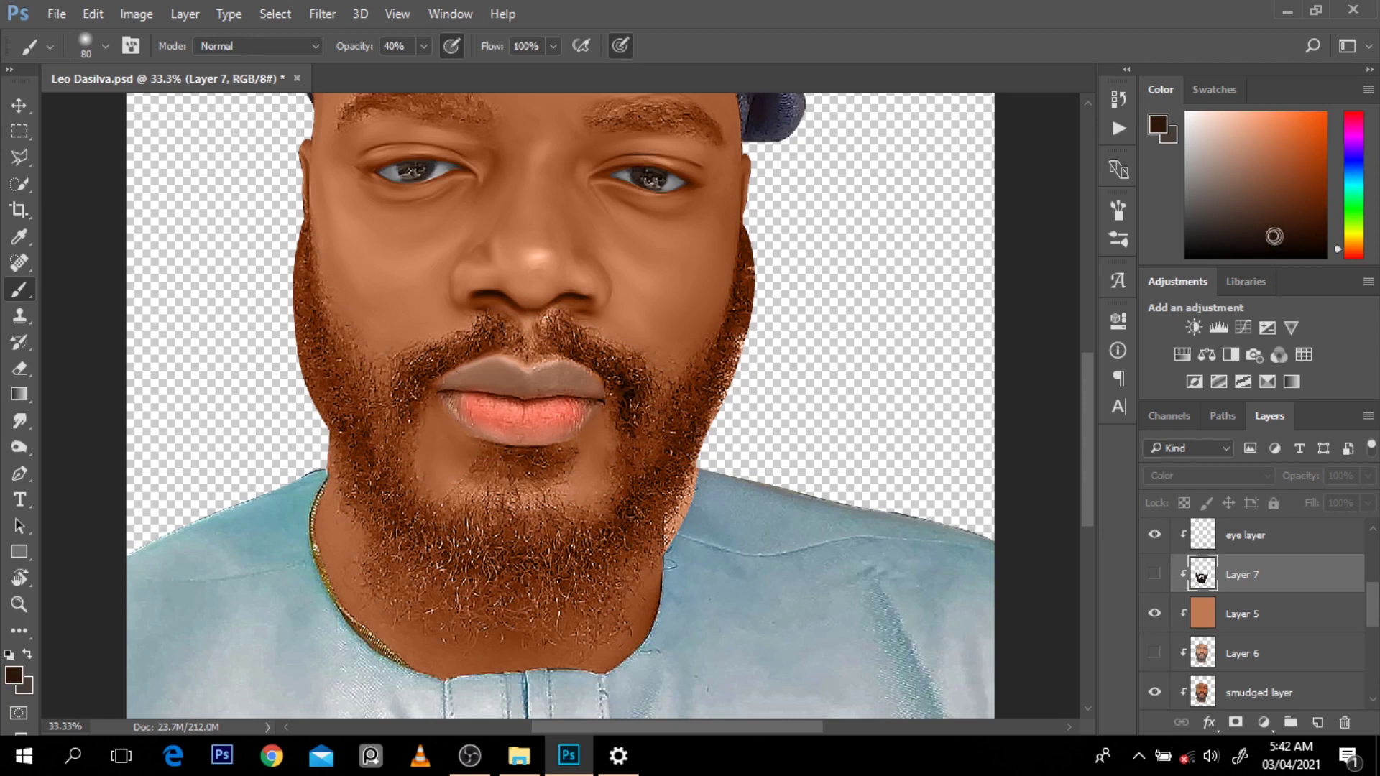
{"action": "left_click", "coordinate": [1155, 575]}
{"action": "key", "text": "ctrl+z"}
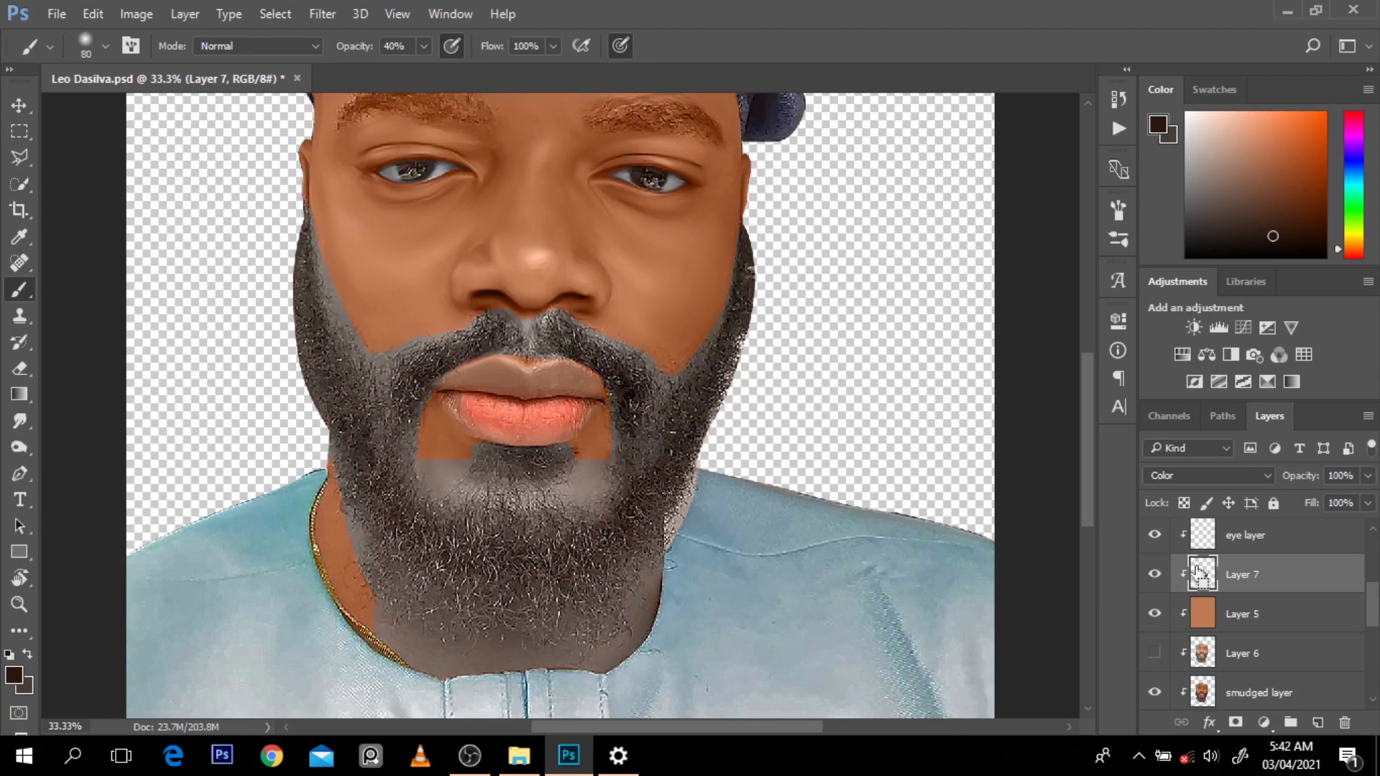
Load Layer 7's beard outline as a selection, refill it with a lighter, warmer dark brown, and deselect
{"action": "left_click", "coordinate": [1209, 573], "text": "ctrl"}
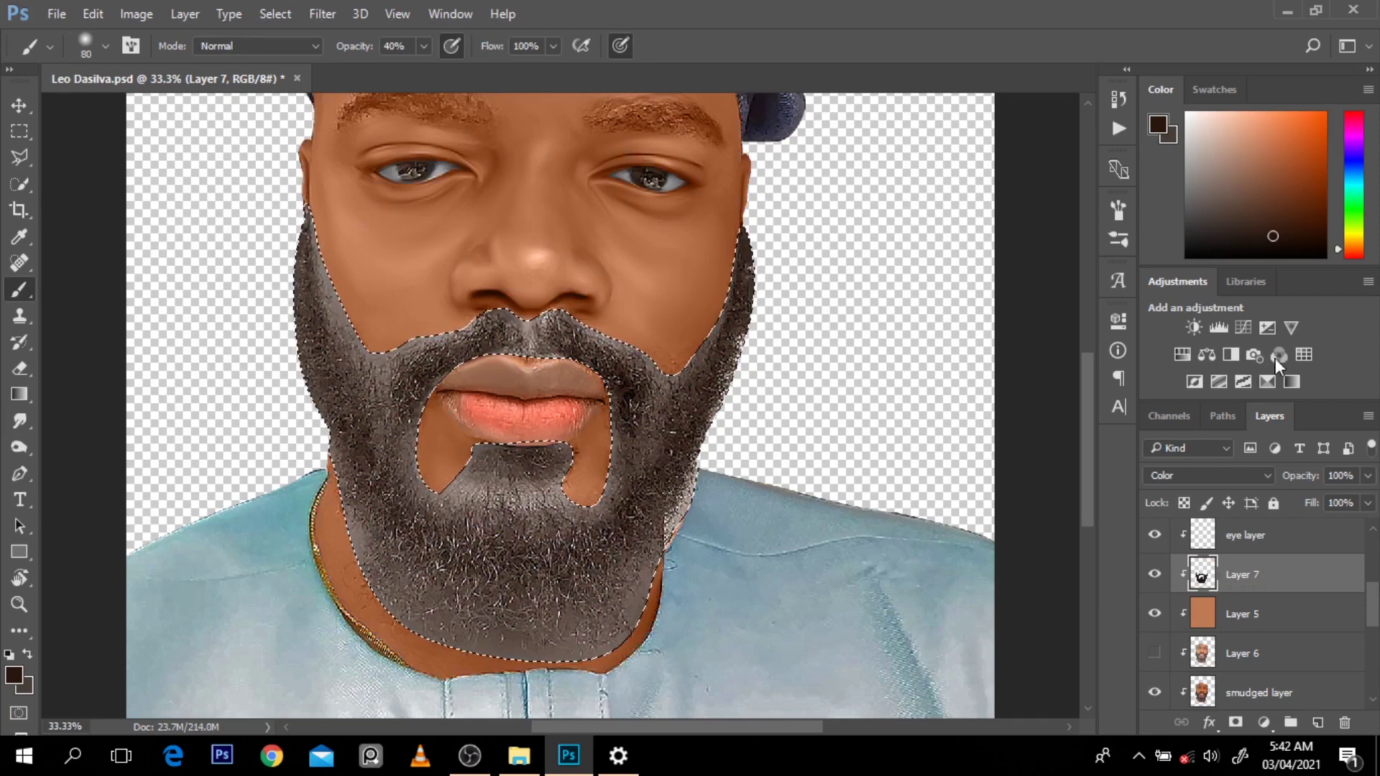
{"action": "left_click_drag", "start_coordinate": [1285, 238], "coordinate": [1277, 218]}
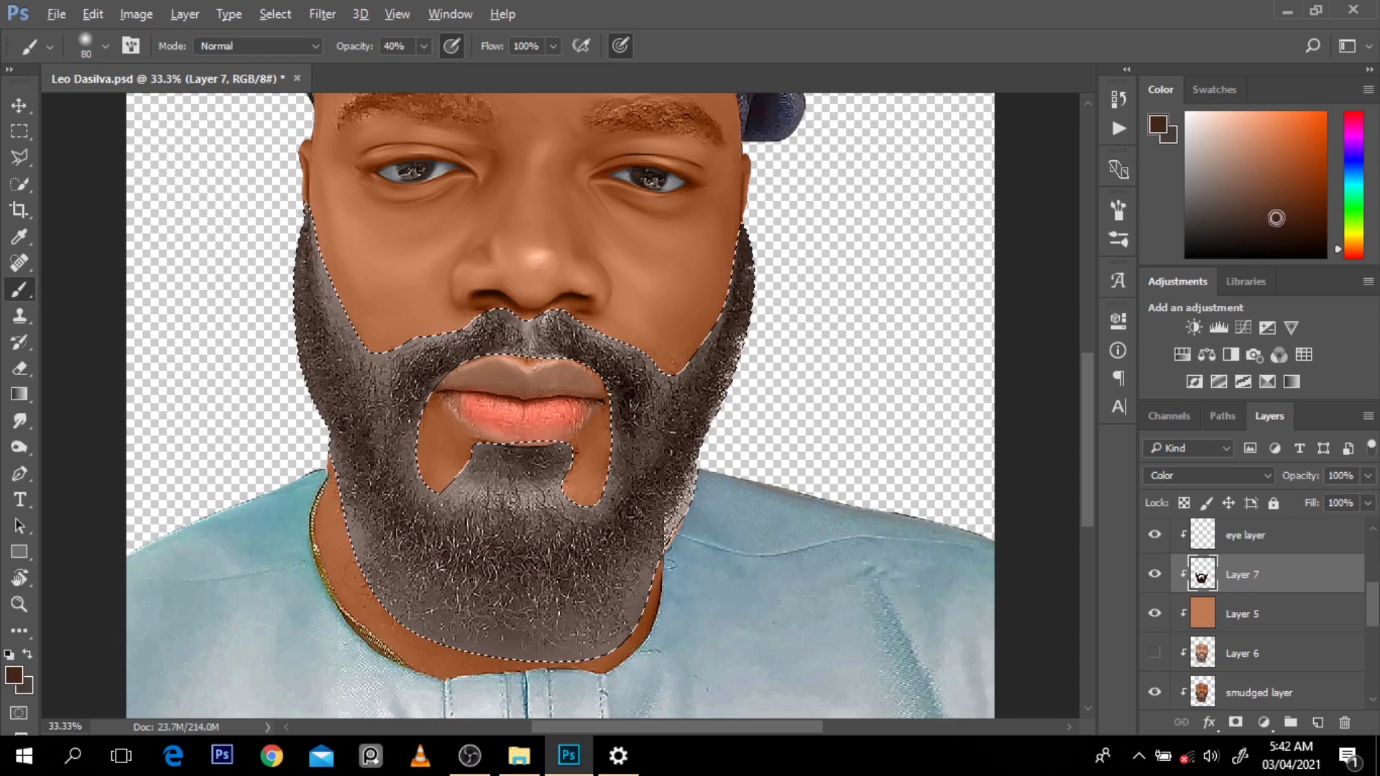
{"action": "key", "text": "alt+BackSpace"}
{"action": "left_click", "coordinate": [1275, 228]}
{"action": "left_click", "coordinate": [1275, 220]}
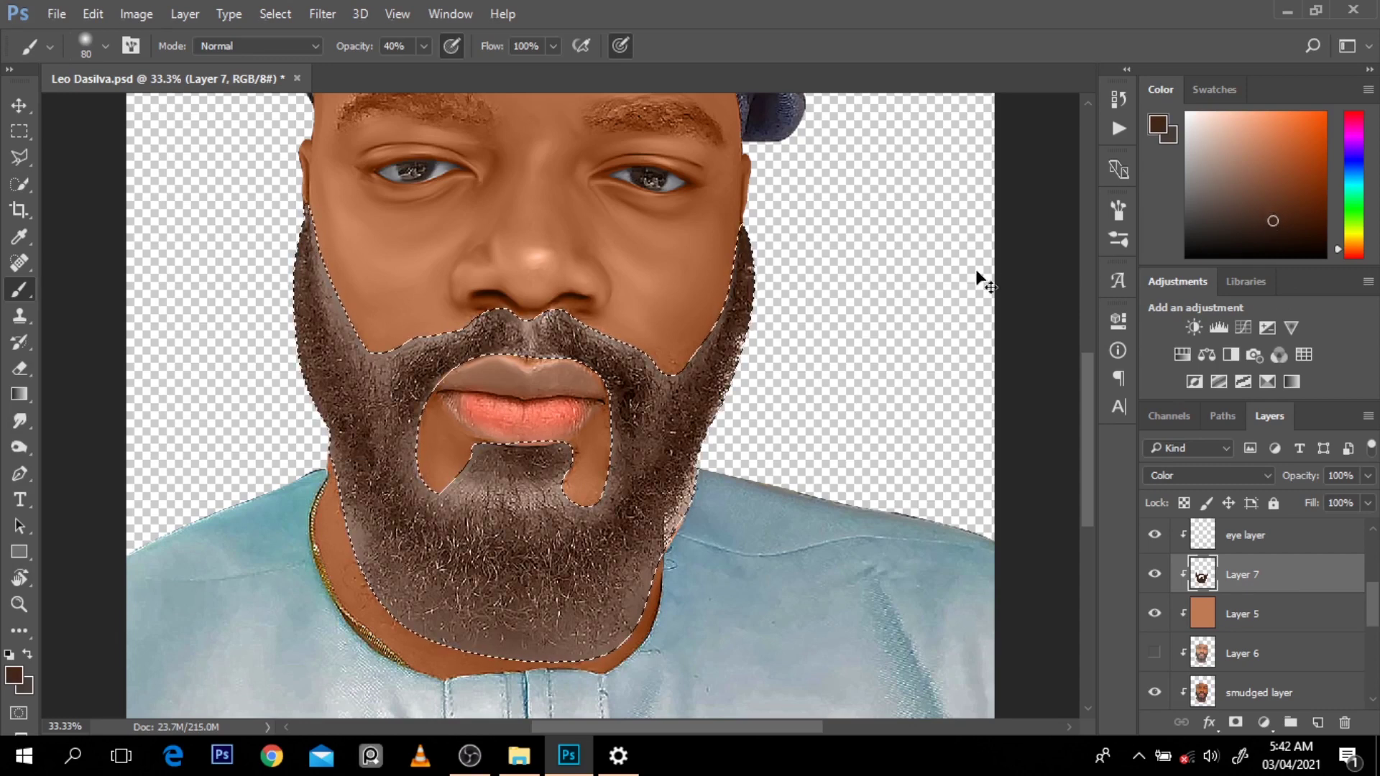
{"action": "key", "text": "ctrl+d"}
Compare the whole portrait with Layer 7's refilled beard tint hidden and shown, and check the Layer 5 skin tint
{"action": "left_click", "coordinate": [850, 326], "text": "ctrl+alt"}
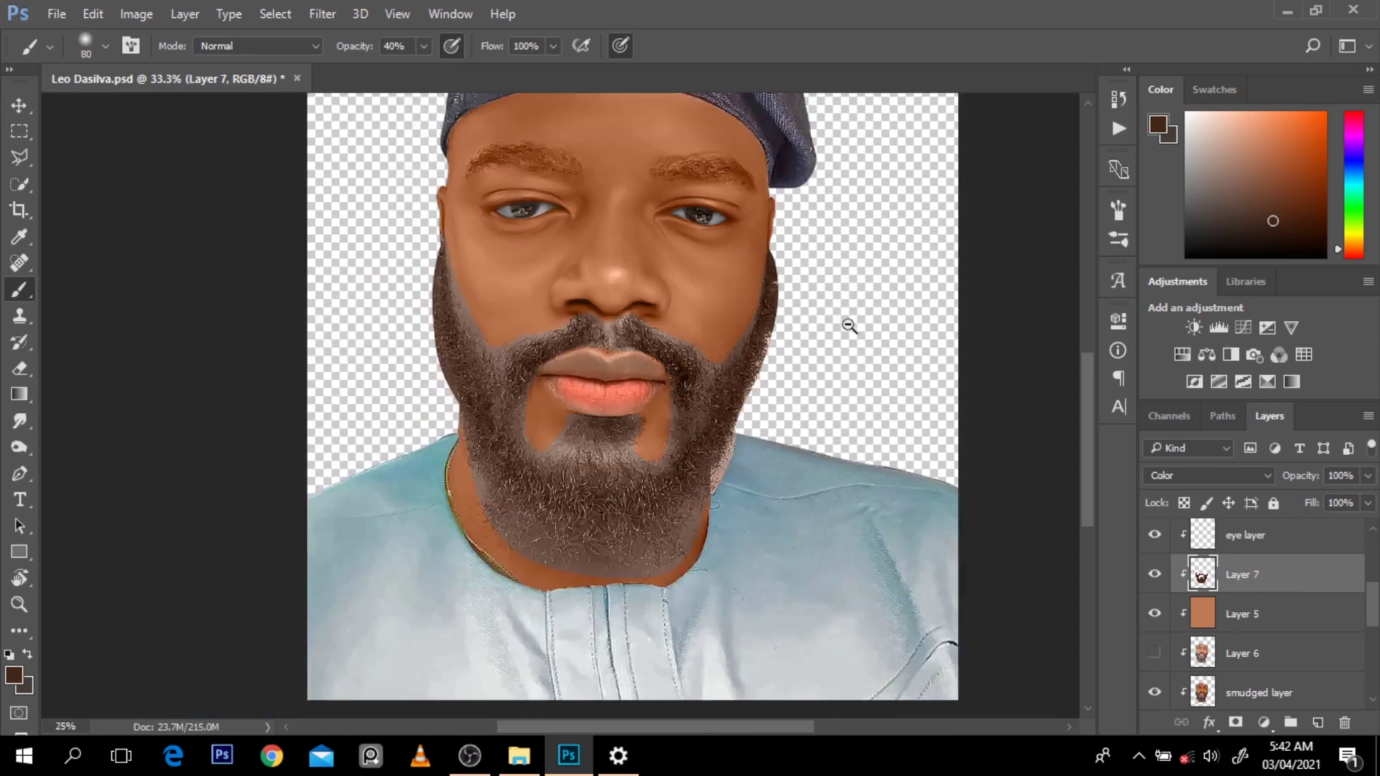
{"action": "left_click", "coordinate": [849, 326], "text": "ctrl+alt"}
{"action": "left_click", "coordinate": [1155, 575]}
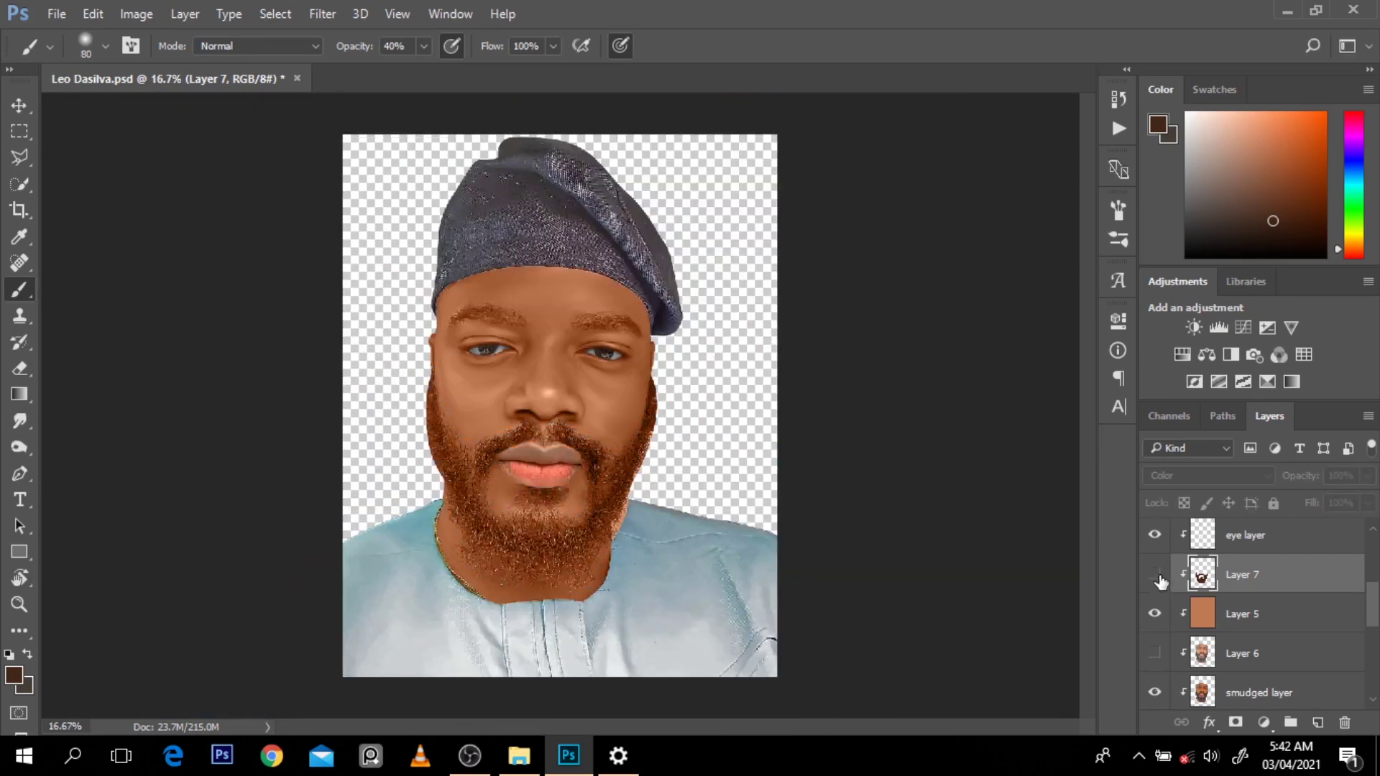
{"action": "left_click", "coordinate": [1155, 575]}
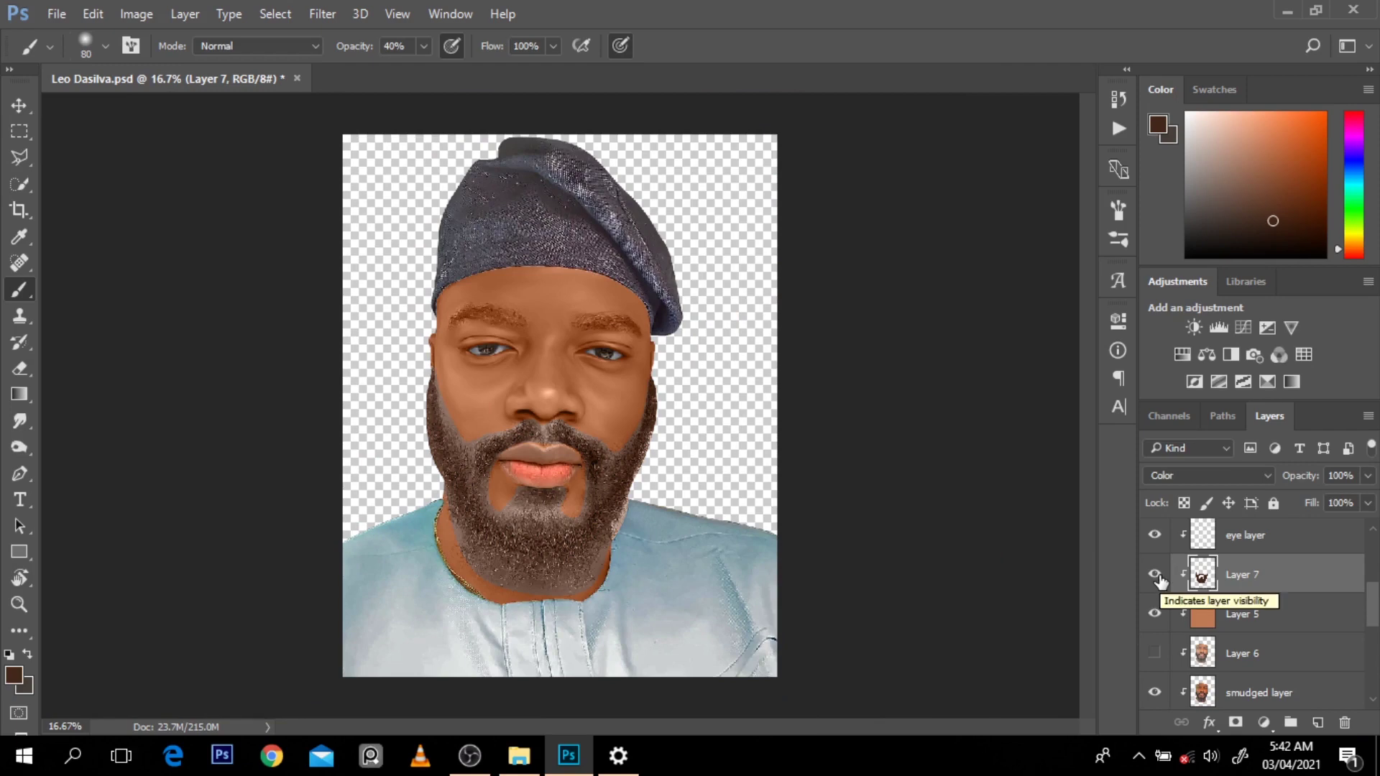
{"action": "left_click", "coordinate": [567, 374], "text": "ctrl"}
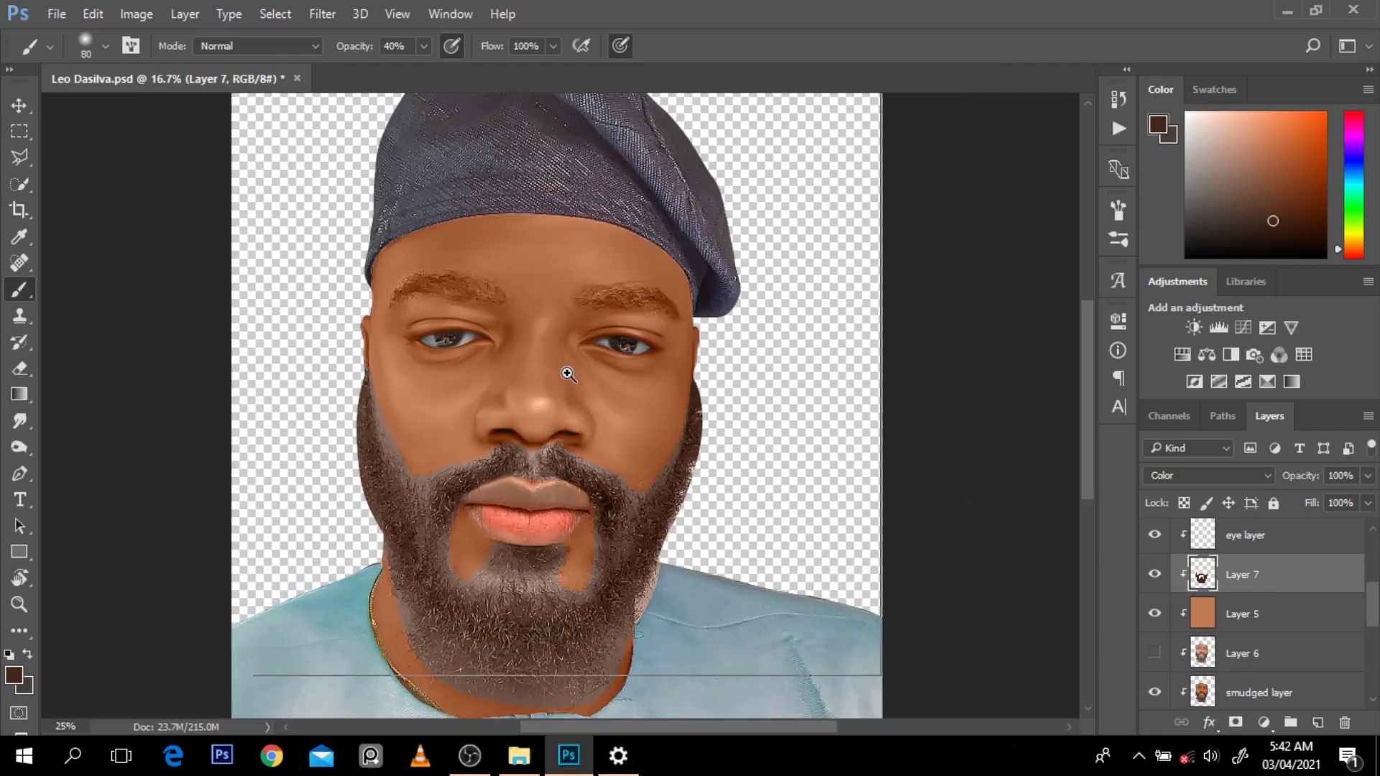
{"action": "left_click", "coordinate": [567, 373], "text": "ctrl"}
{"action": "key", "text": "alt+bracketleft"}
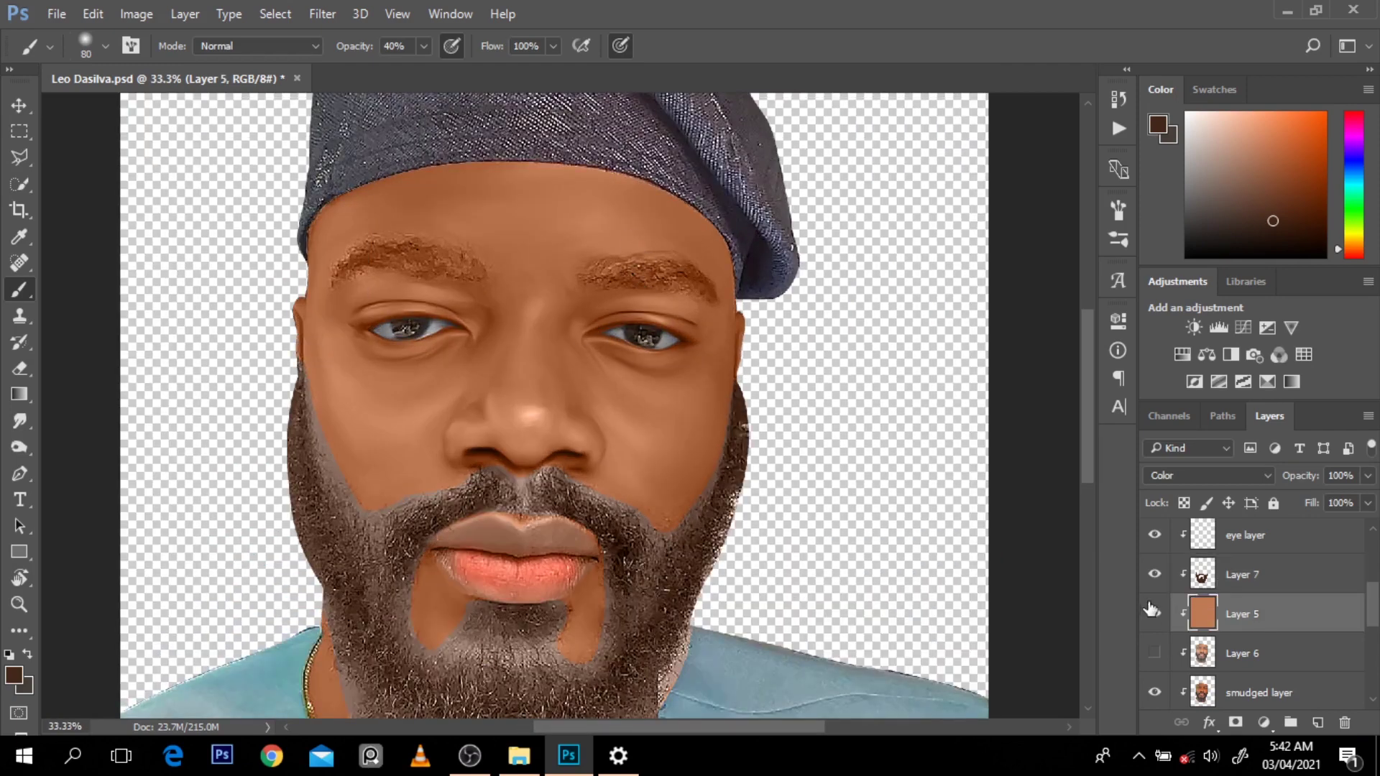
{"action": "left_click", "coordinate": [1153, 612]}
{"action": "scroll", "coordinate": [1376, 614], "scroll_direction": "down", "scroll_amount": 1}
Add an empty clipped layer above Layer 7, rename Layer 7 as "beard layer" and the new layer as "brow layer"
{"action": "left_click", "coordinate": [1303, 574]}
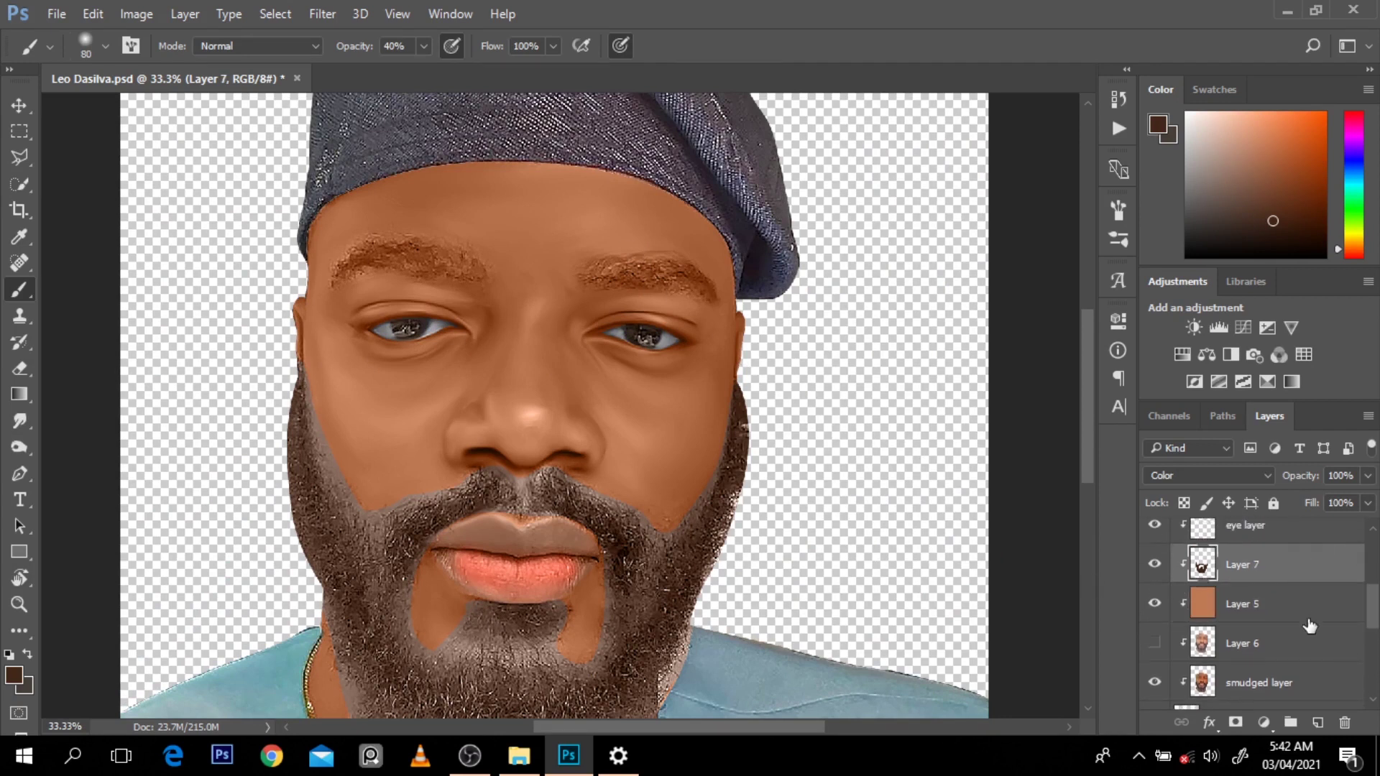
{"action": "left_click", "coordinate": [1313, 724]}
{"action": "double_click", "coordinate": [1242, 604]}
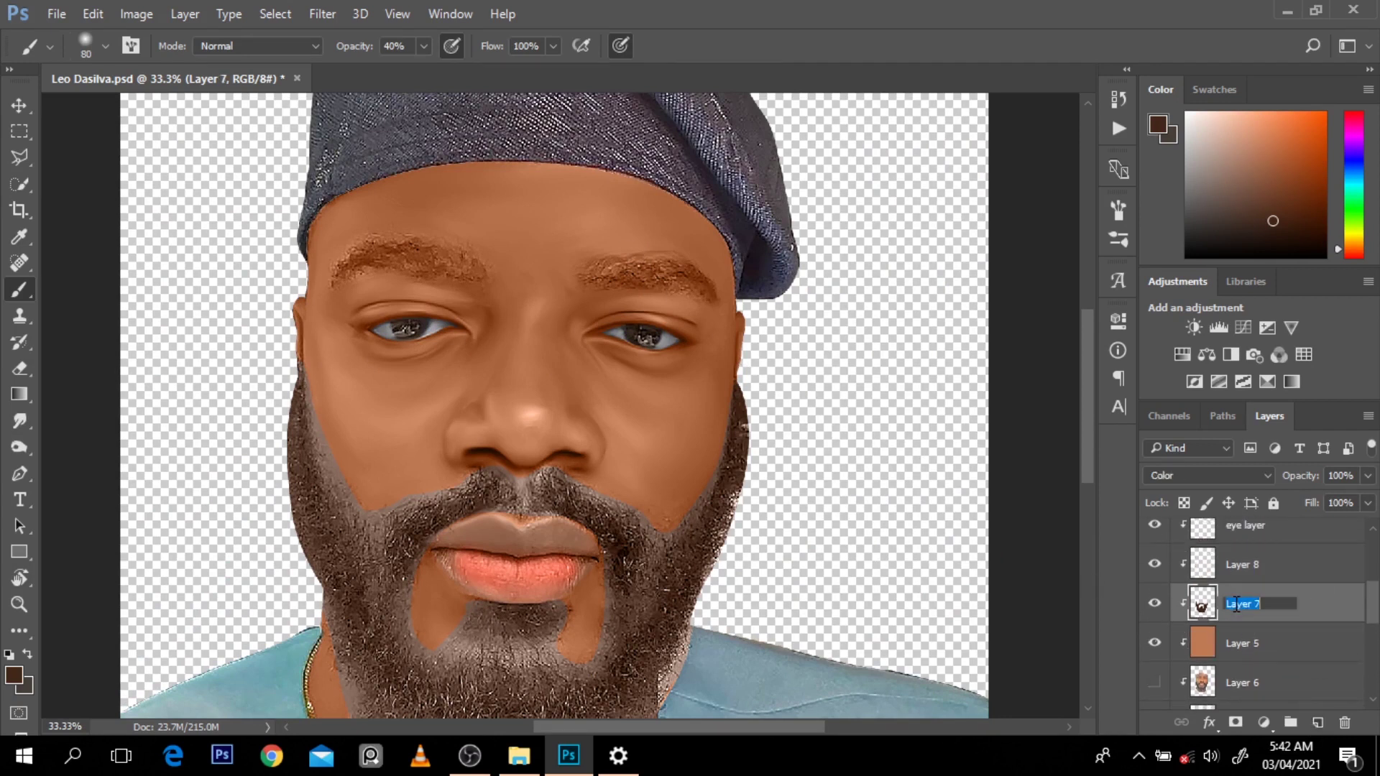
{"action": "type", "text": "beard l"}
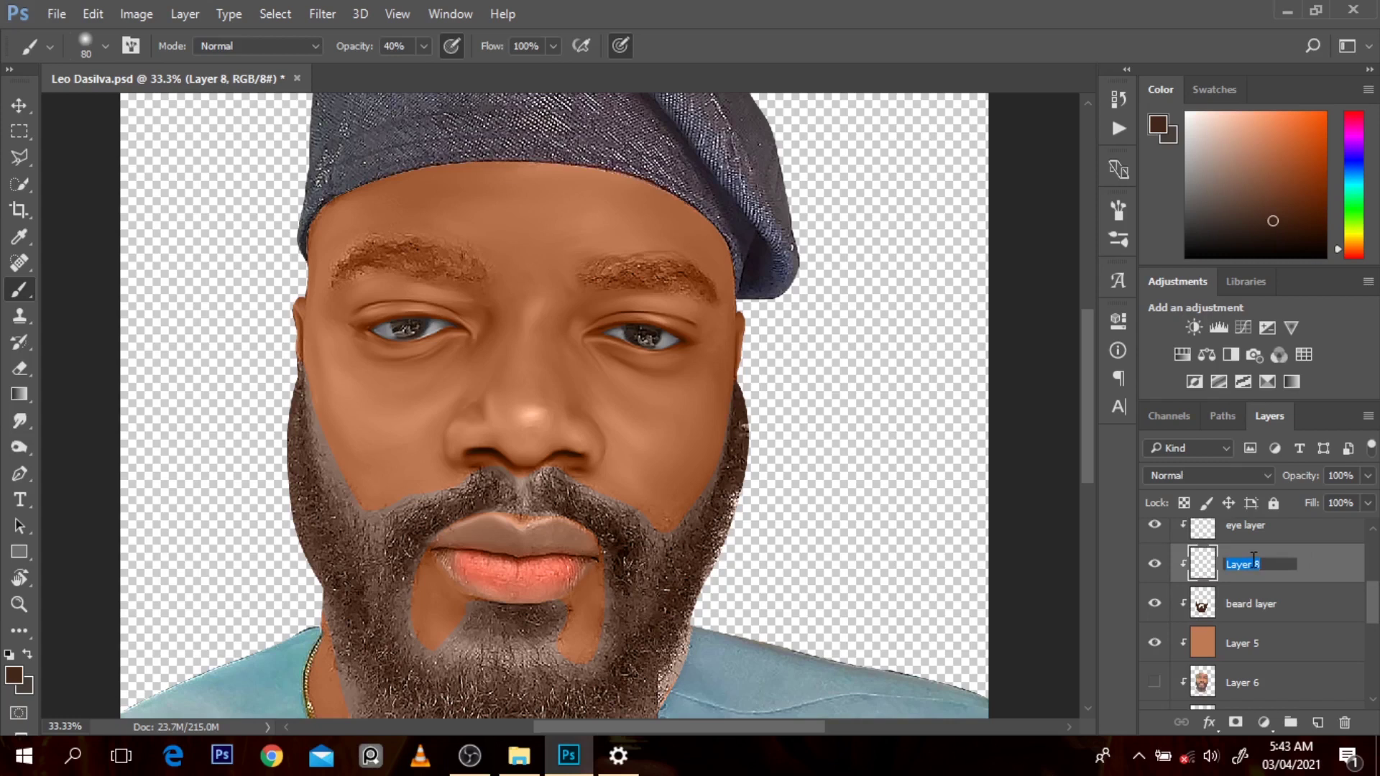
{"action": "type", "text": "erow layer"}
{"action": "key", "text": "Return"}
Fill the eye brow layer's outline with a more saturated dark brown on the brow layer, and set its blend mode to Color
{"action": "left_click_drag", "start_coordinate": [1373, 611], "coordinate": [1377, 550]}
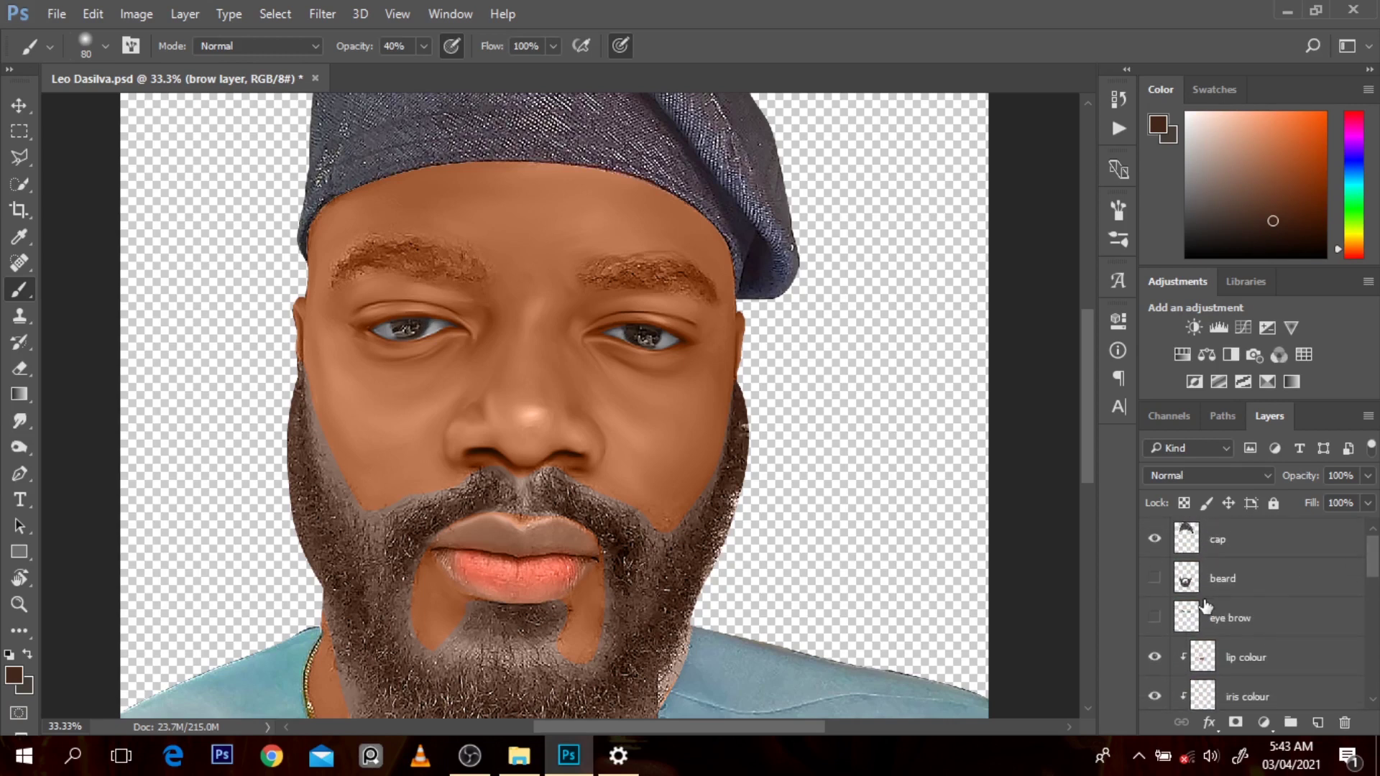
{"action": "left_click", "coordinate": [1186, 618], "text": "ctrl"}
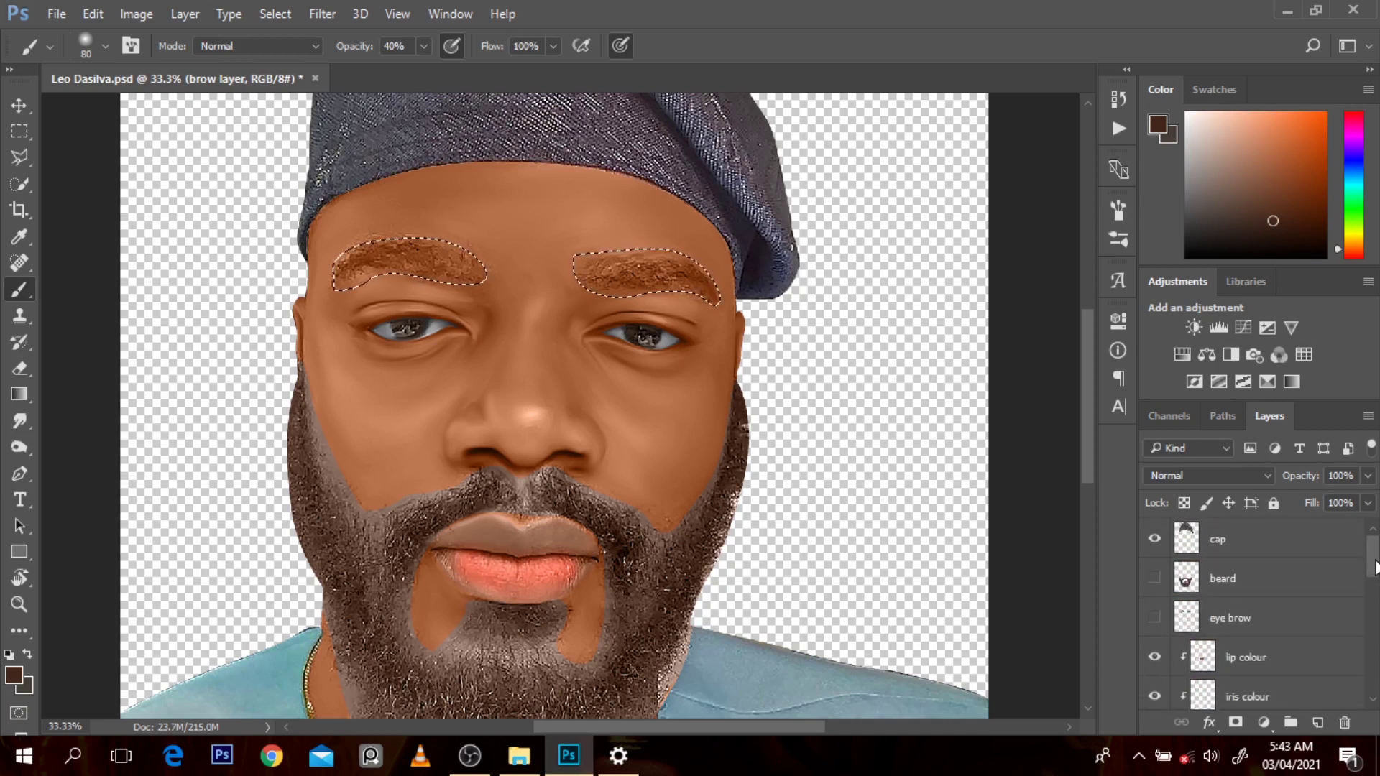
{"action": "left_click_drag", "start_coordinate": [1373, 564], "coordinate": [1375, 597]}
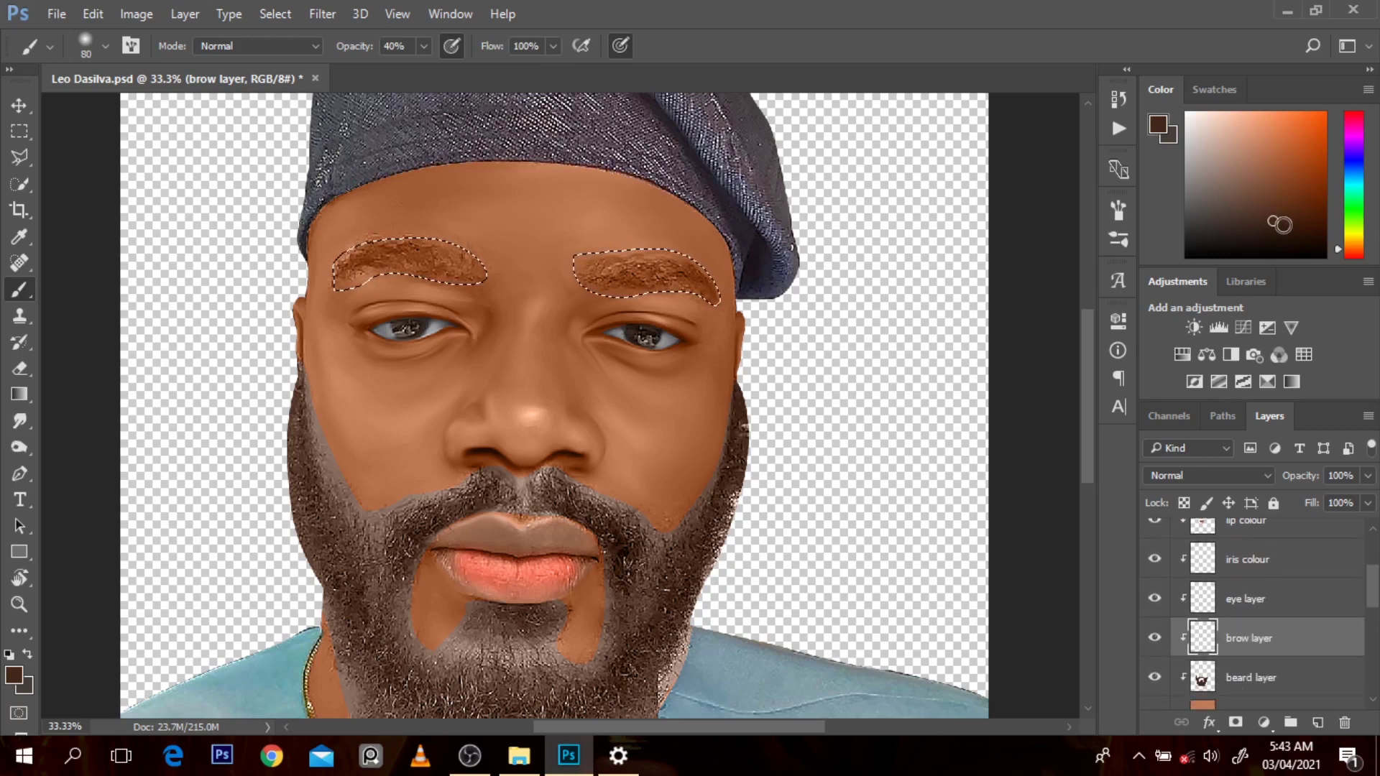
{"action": "left_click_drag", "start_coordinate": [1281, 225], "coordinate": [1291, 223]}
{"action": "key", "text": "alt+BackSpace"}
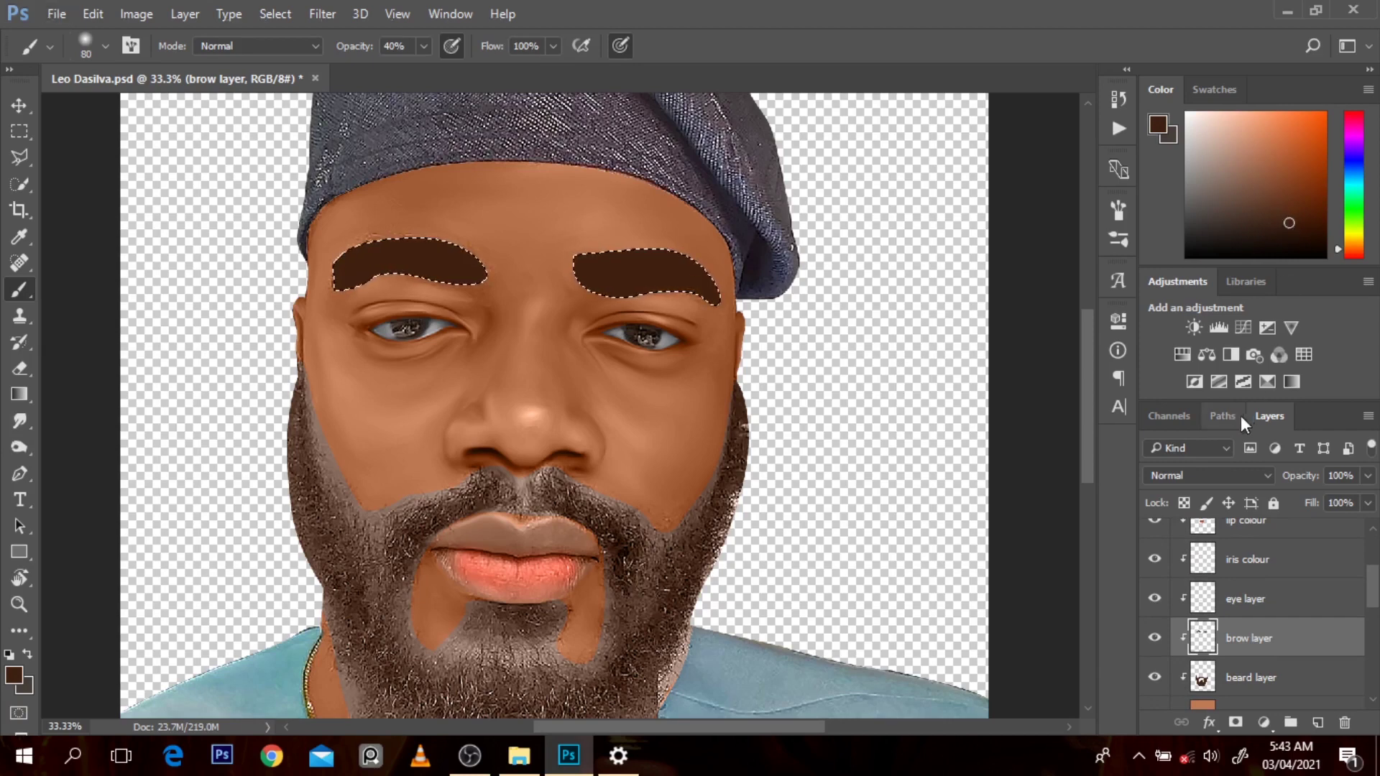
{"action": "left_click", "coordinate": [1209, 476]}
{"action": "left_click", "coordinate": [1200, 446]}
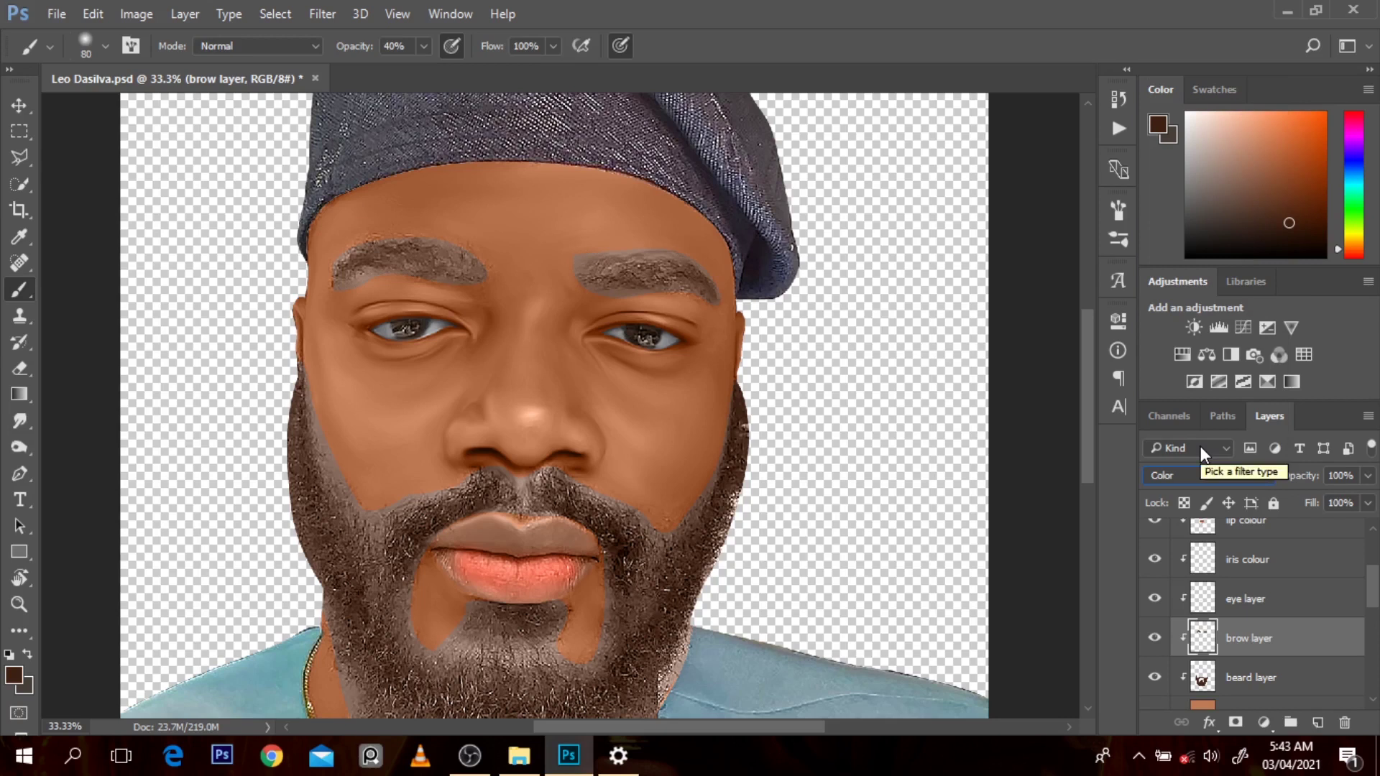
Soften the brow layer's tint around the edges of both eyebrows with an 80 px eraser at 33% opacity
{"action": "left_click", "coordinate": [24, 360]}
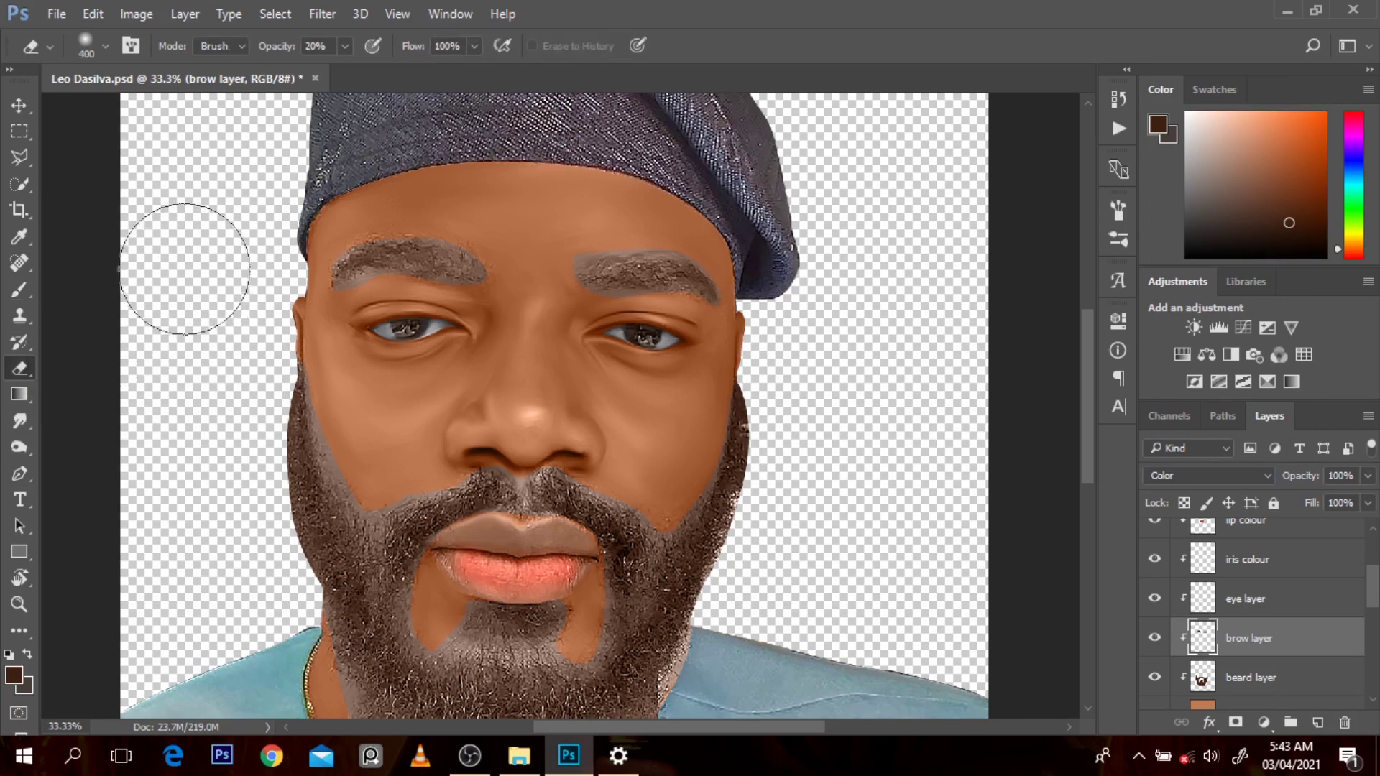
{"action": "key", "text": "bracketleft"}
{"action": "key", "text": "bracketleft"}
{"action": "key", "text": "bracketleft"}
{"action": "key", "text": "bracketleft"}
{"action": "key", "text": "bracketleft"}
{"action": "key", "text": "bracketleft"}
{"action": "key", "text": "bracketleft"}
{"action": "key", "text": "bracketleft"}
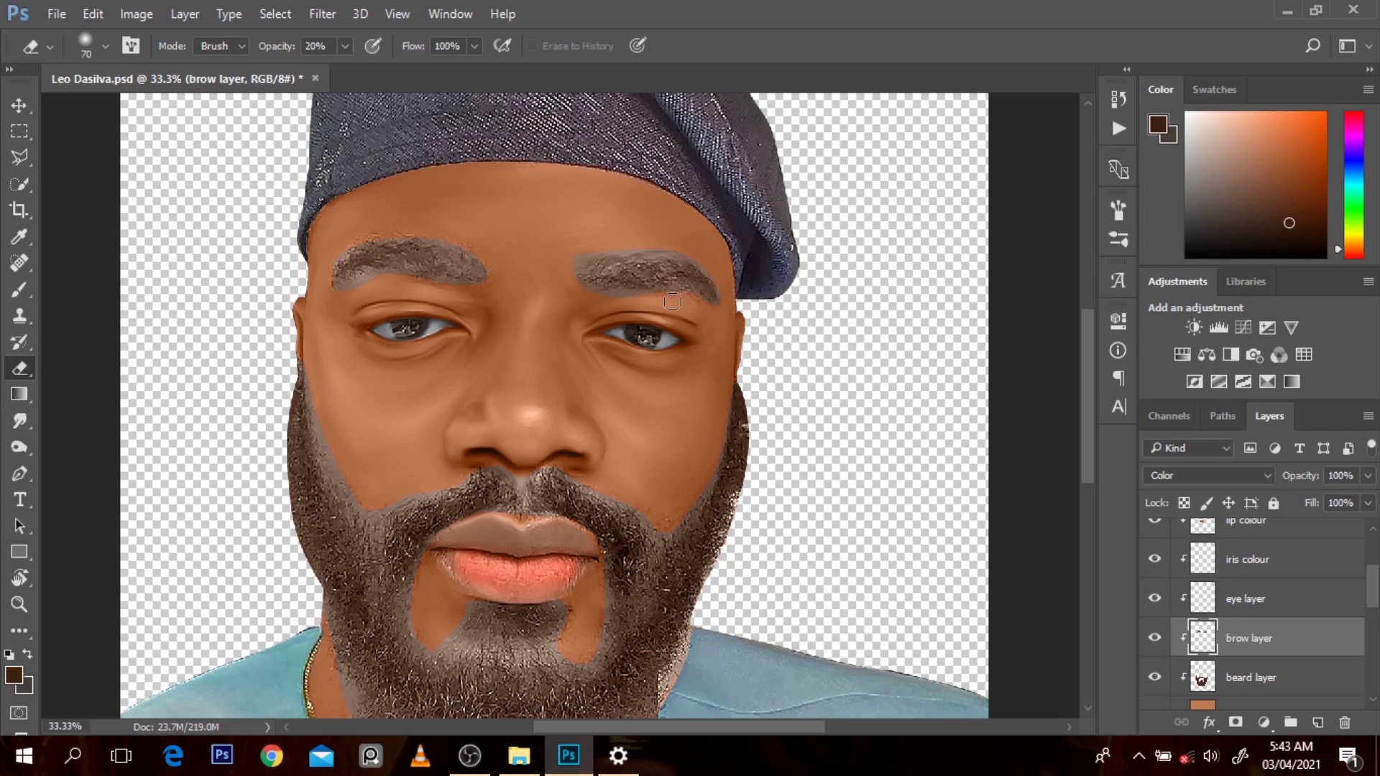
{"action": "left_click", "coordinate": [1210, 640], "text": "ctrl"}
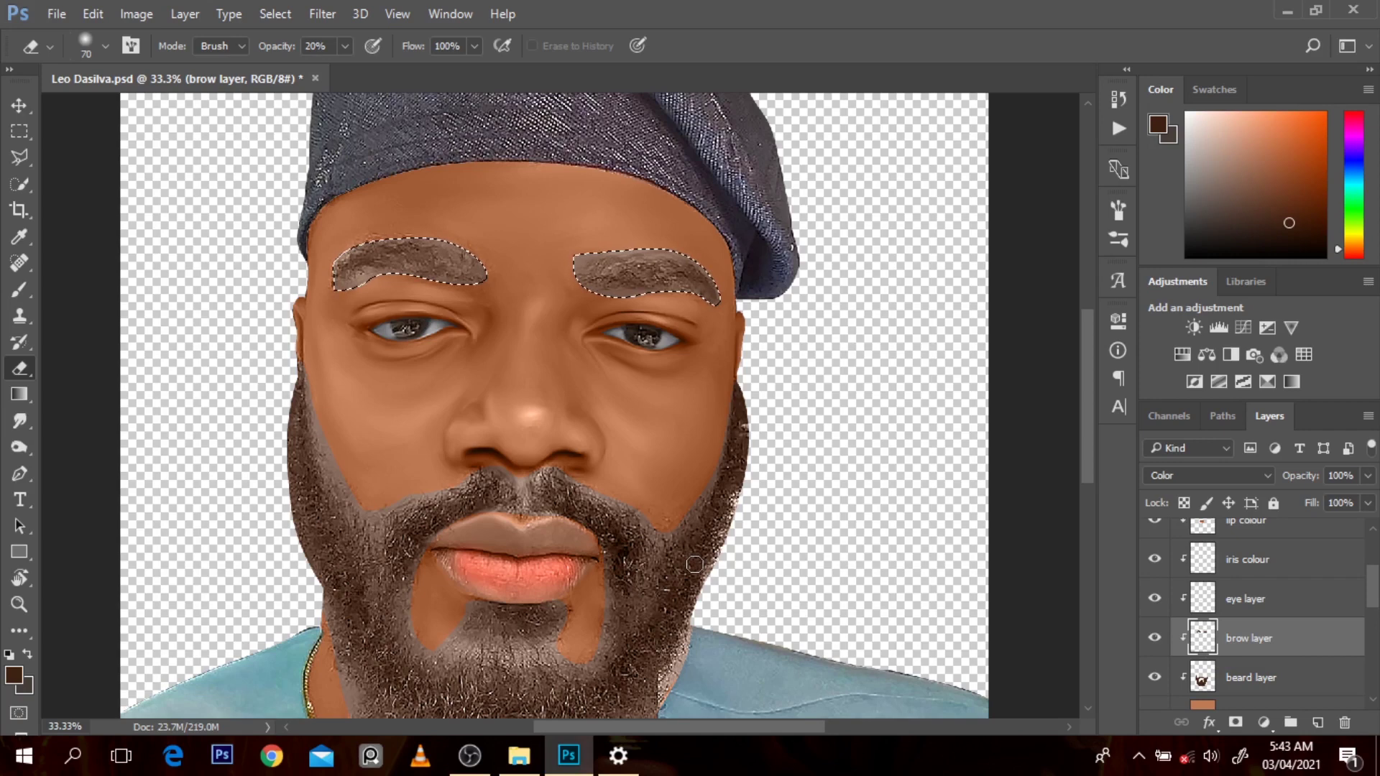
{"action": "key", "text": "ctrl+d"}
{"action": "key", "text": "bracketright"}
{"action": "scroll", "coordinate": [733, 338], "scroll_direction": "up", "scroll_amount": 1}
{"action": "left_click_drag", "start_coordinate": [263, 54], "coordinate": [266, 55]}
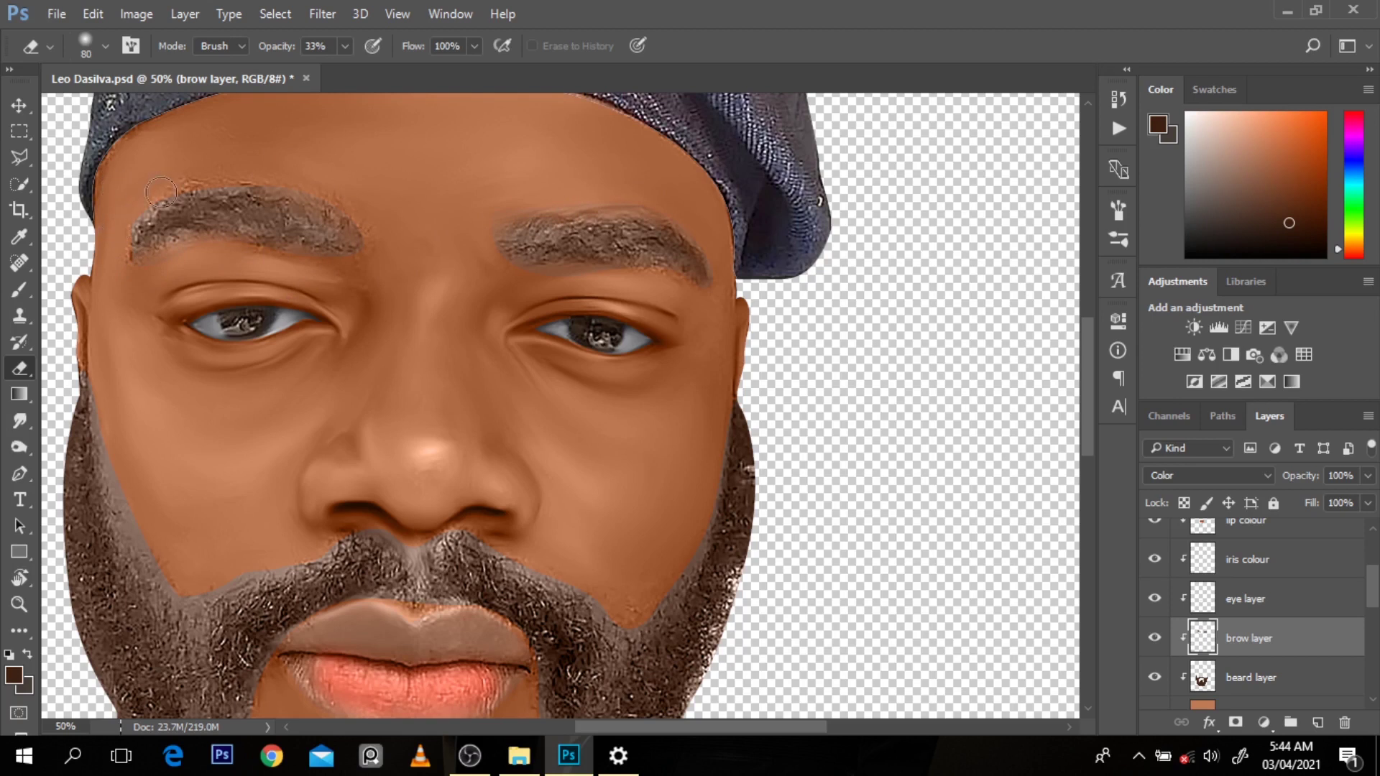
{"action": "left_click", "coordinate": [316, 198]}
{"action": "left_click_drag", "start_coordinate": [352, 239], "coordinate": [365, 232]}
{"action": "mouse_move", "coordinate": [510, 271]}
{"action": "left_mouse_down"}
{"action": "mouse_move", "coordinate": [542, 298]}
{"action": "mouse_move", "coordinate": [527, 279]}
{"action": "mouse_move", "coordinate": [659, 272]}
{"action": "left_mouse_up"}
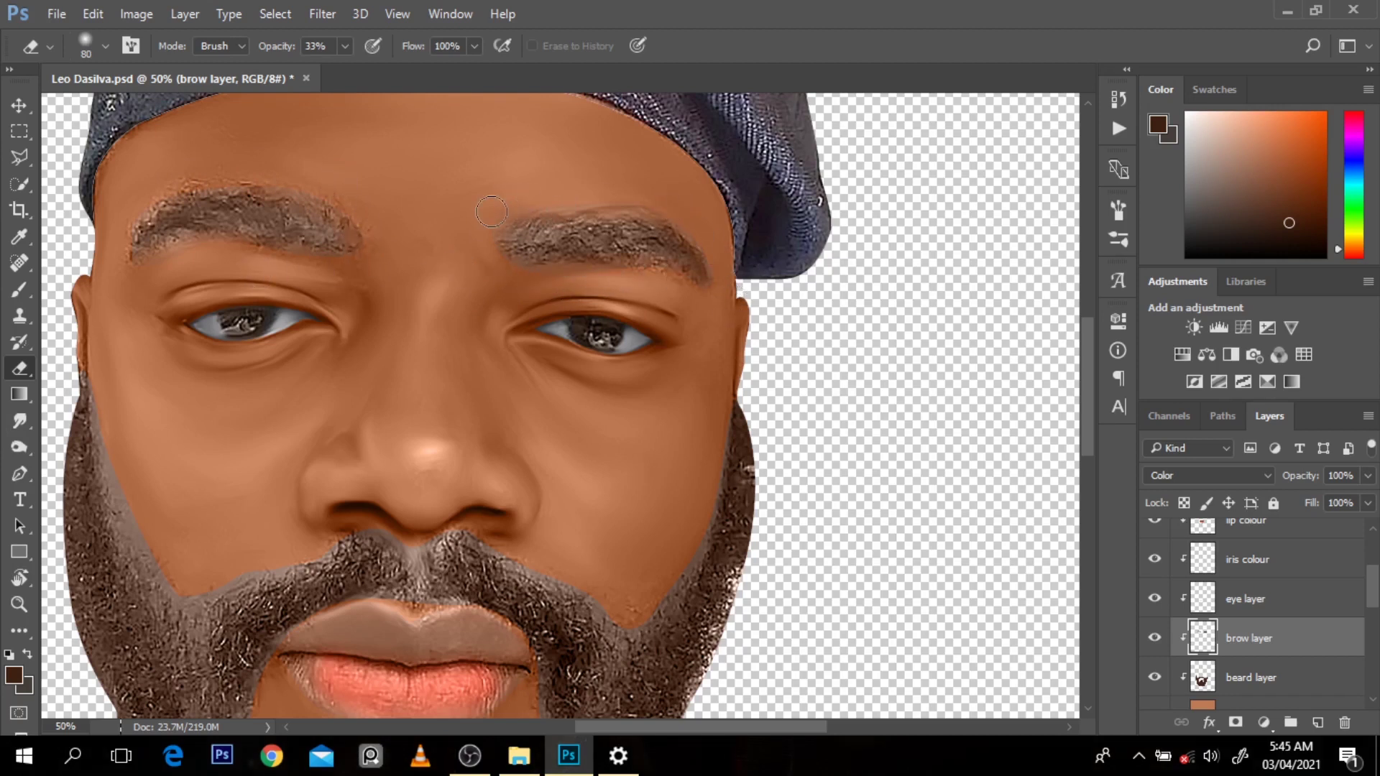
{"action": "left_click", "coordinate": [524, 252], "text": "alt"}
{"action": "left_click", "coordinate": [524, 253], "text": "alt"}
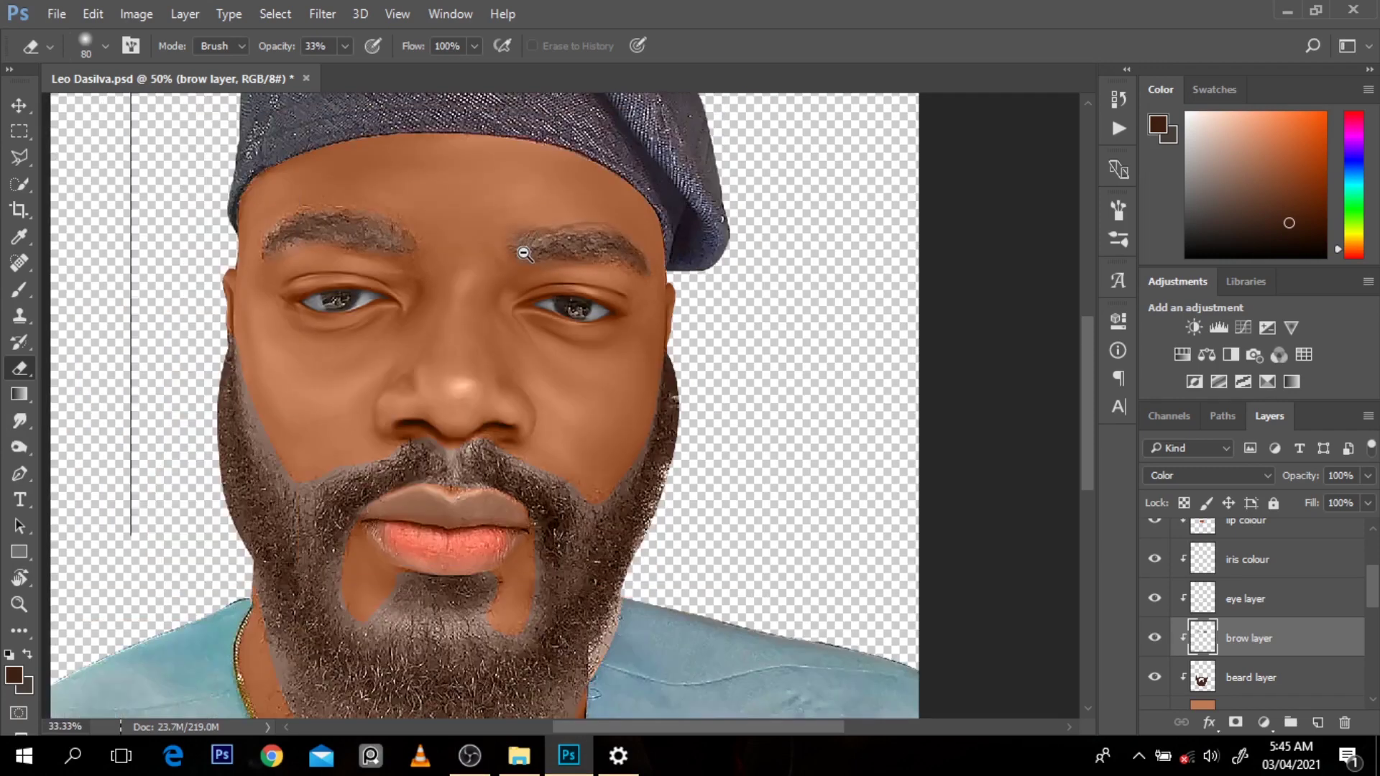
{"action": "key", "text": "alt+space"}
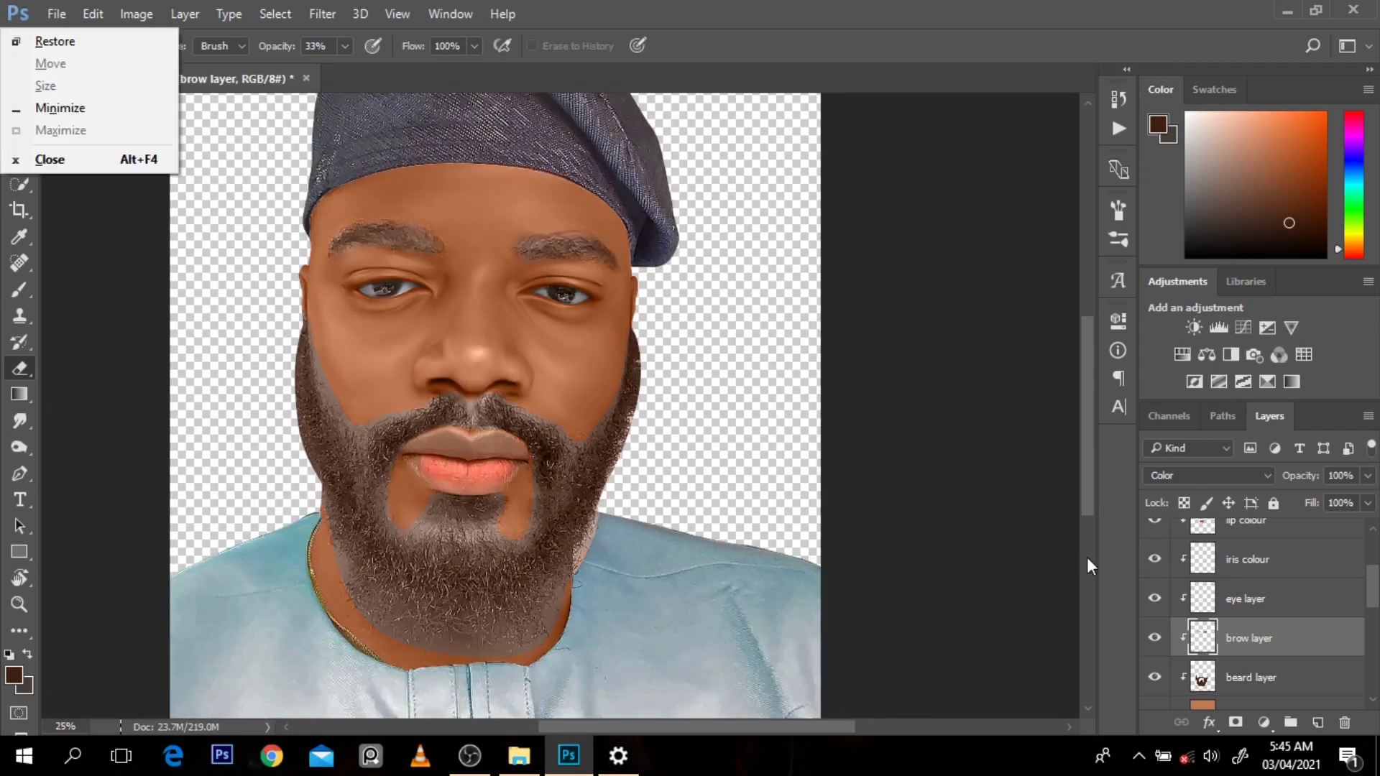
{"action": "left_click", "coordinate": [1157, 641]}
{"action": "left_click", "coordinate": [1157, 642]}
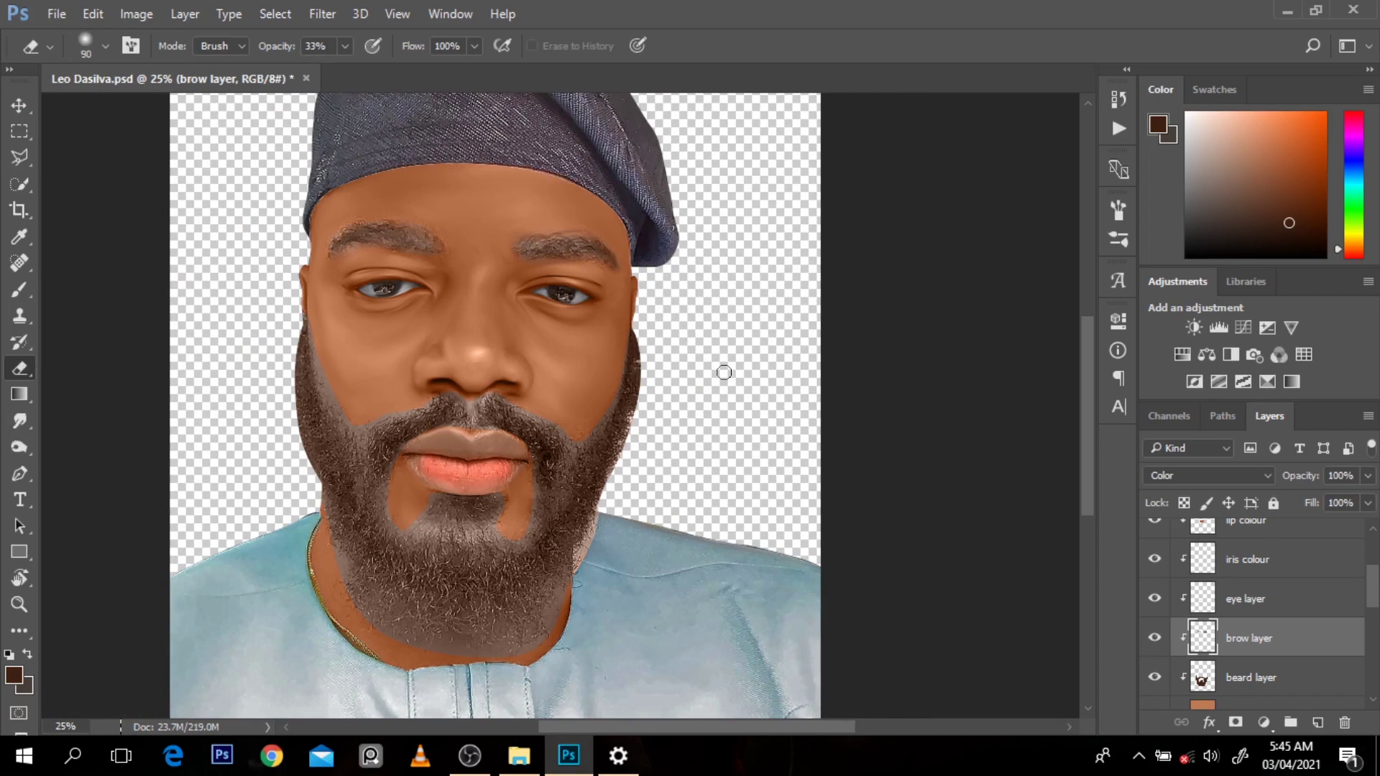
Erase the beard layer's excess tint along the cheek and moustache edges with a soft eraser at partial opacity
{"action": "key", "text": "bracketright"}
{"action": "key", "text": "bracketright"}
{"action": "key", "text": "bracketright"}
{"action": "key", "text": "bracketright"}
{"action": "key", "text": "bracketright"}
{"action": "key", "text": "bracketright"}
{"action": "key", "text": "2"}
{"action": "key", "text": "bracketleft"}
{"action": "key", "text": "bracketleft"}
{"action": "key", "text": "bracketleft"}
{"action": "key", "text": "bracketleft"}
{"action": "scroll", "coordinate": [376, 431], "scroll_direction": "up", "scroll_amount": 1}
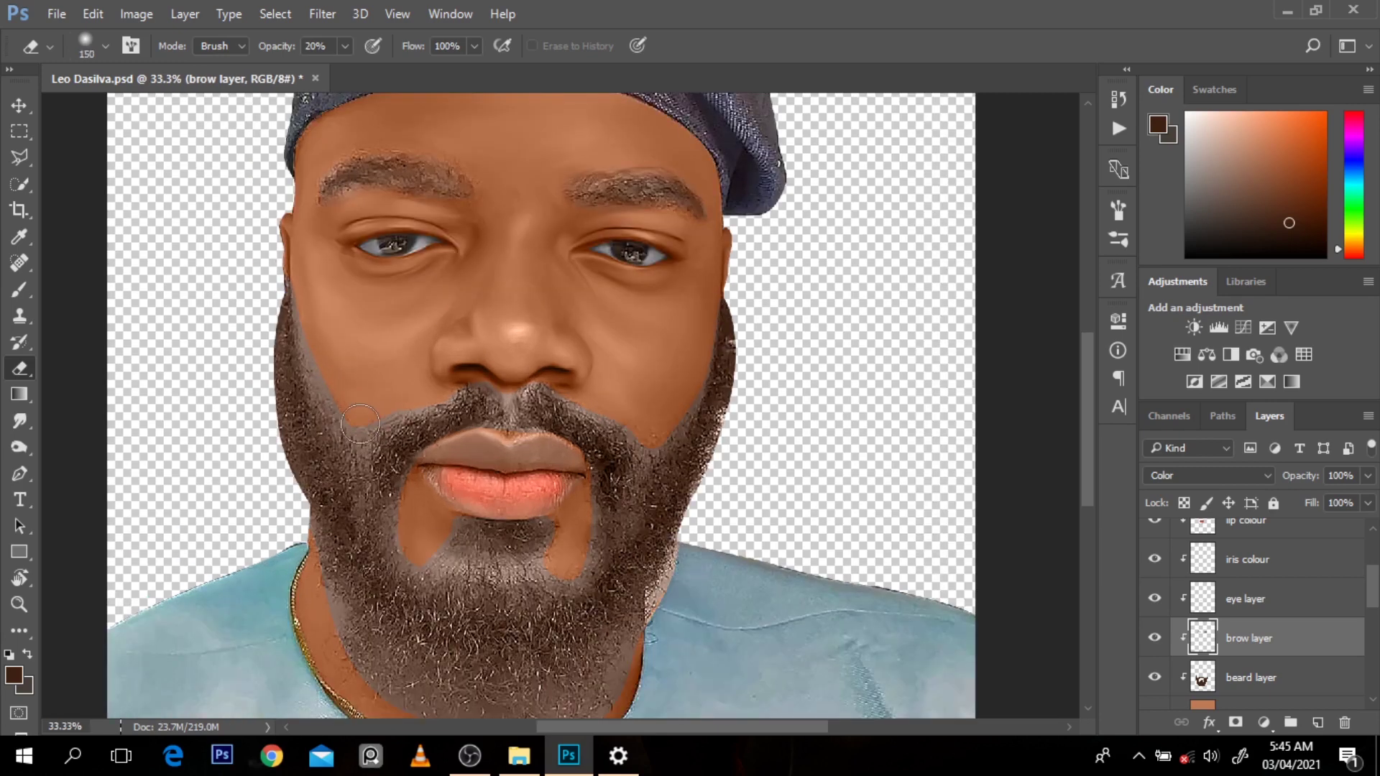
{"action": "left_click", "coordinate": [312, 380], "text": "ctrl"}
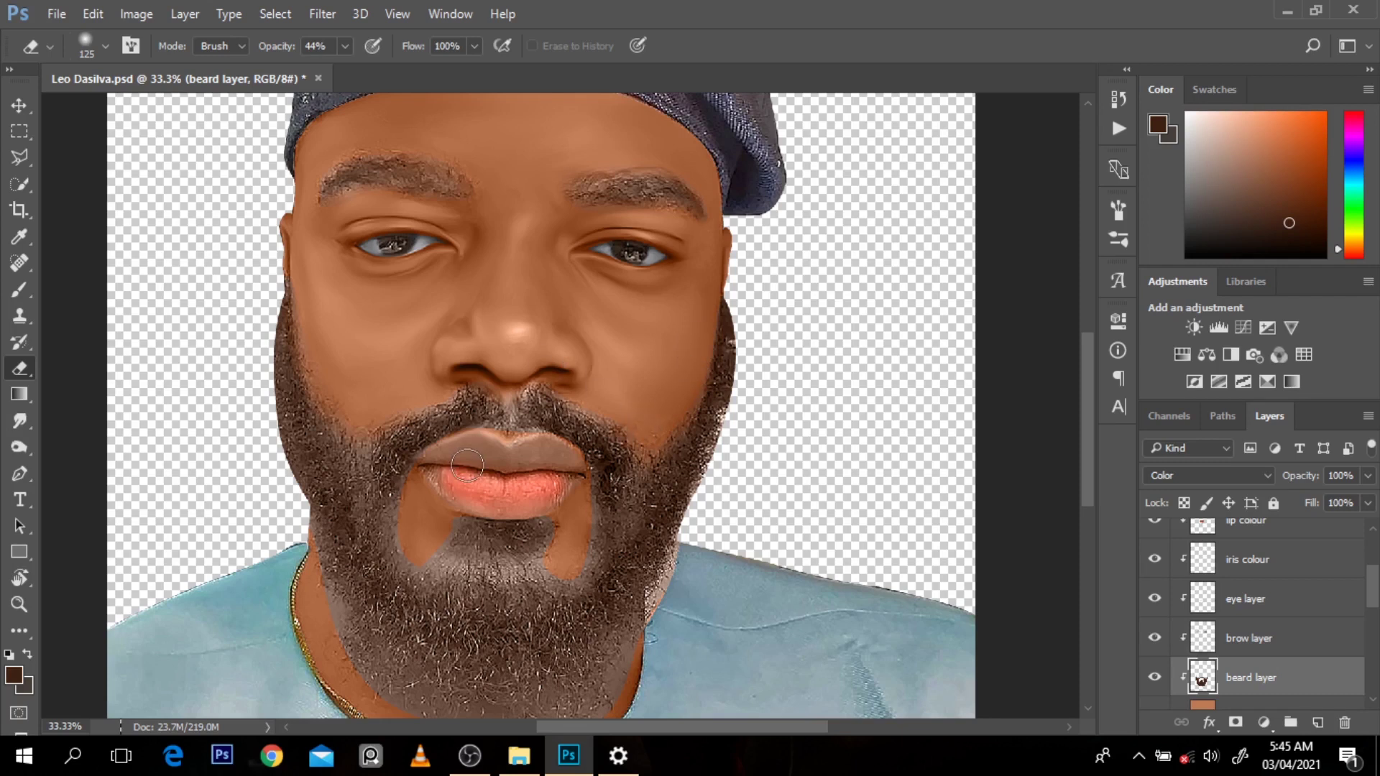
Fade the beard layer's tint around the bare patches below the mouth and the chin tuft with the eraser
{"action": "key", "text": "bracketleft"}
{"action": "key", "text": "bracketleft"}
{"action": "key", "text": "bracketright"}
{"action": "key", "text": "bracketright"}
{"action": "key", "text": "bracketright"}
{"action": "key", "text": "bracketright"}
{"action": "left_click", "coordinate": [577, 463], "text": "alt"}
{"action": "left_click", "coordinate": [578, 463], "text": "alt"}
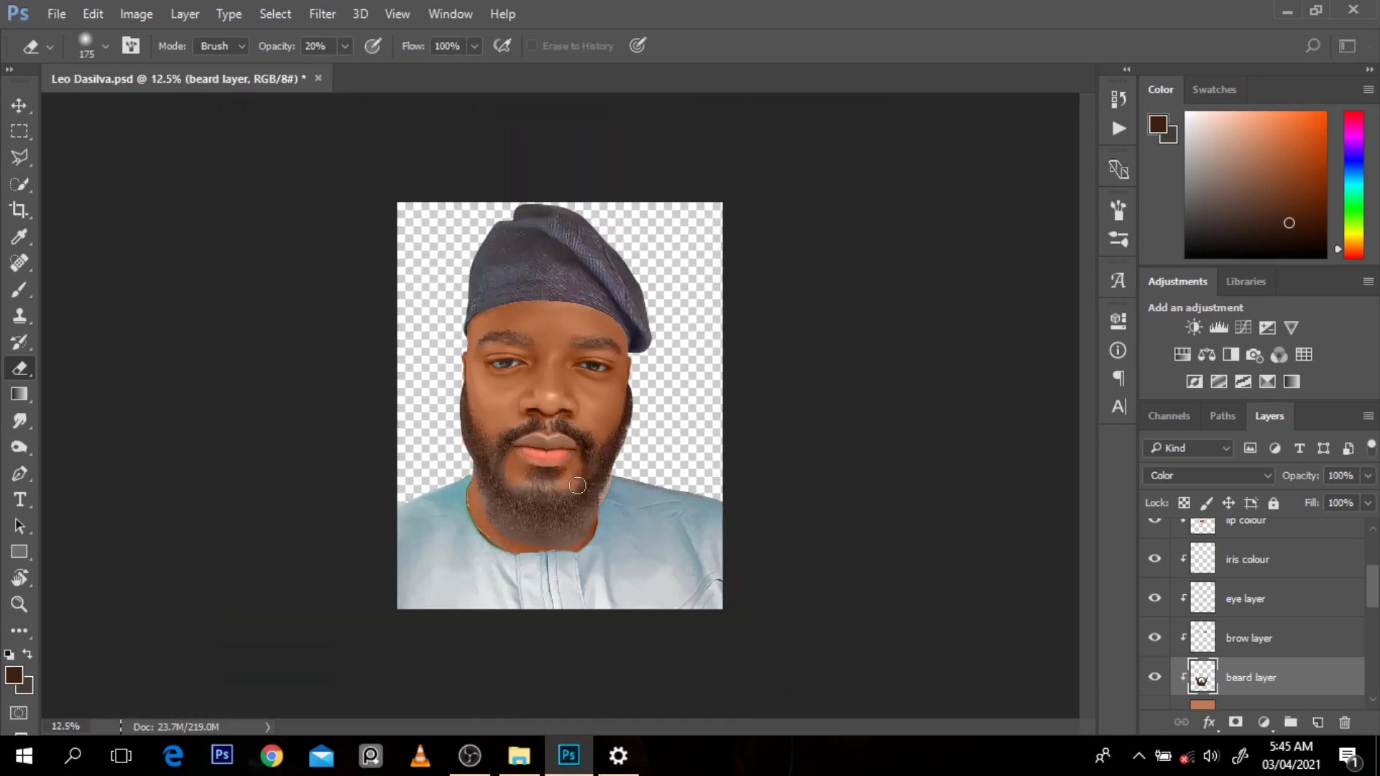
{"action": "left_click", "coordinate": [559, 538]}
{"action": "left_click", "coordinate": [561, 536]}
{"action": "left_click", "coordinate": [561, 535]}
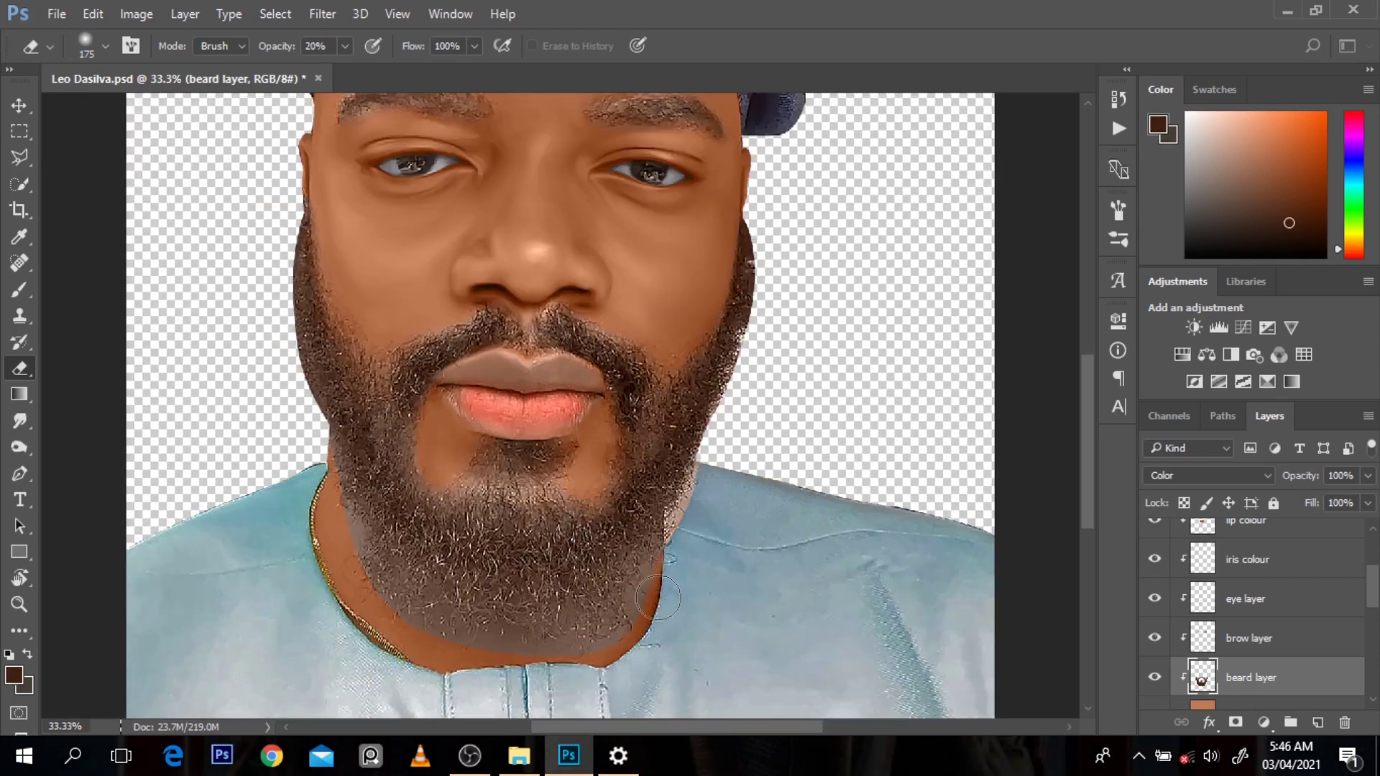
Erase the beard tint along its lower edge on the neck at 20% opacity, and compare the beard layer hidden and shown
{"action": "mouse_move", "coordinate": [581, 647]}
{"action": "left_mouse_down"}
{"action": "mouse_move", "coordinate": [500, 668]}
{"action": "mouse_move", "coordinate": [473, 655]}
{"action": "mouse_move", "coordinate": [534, 649]}
{"action": "mouse_move", "coordinate": [488, 656]}
{"action": "mouse_move", "coordinate": [440, 629]}
{"action": "mouse_move", "coordinate": [403, 647]}
{"action": "left_mouse_up"}
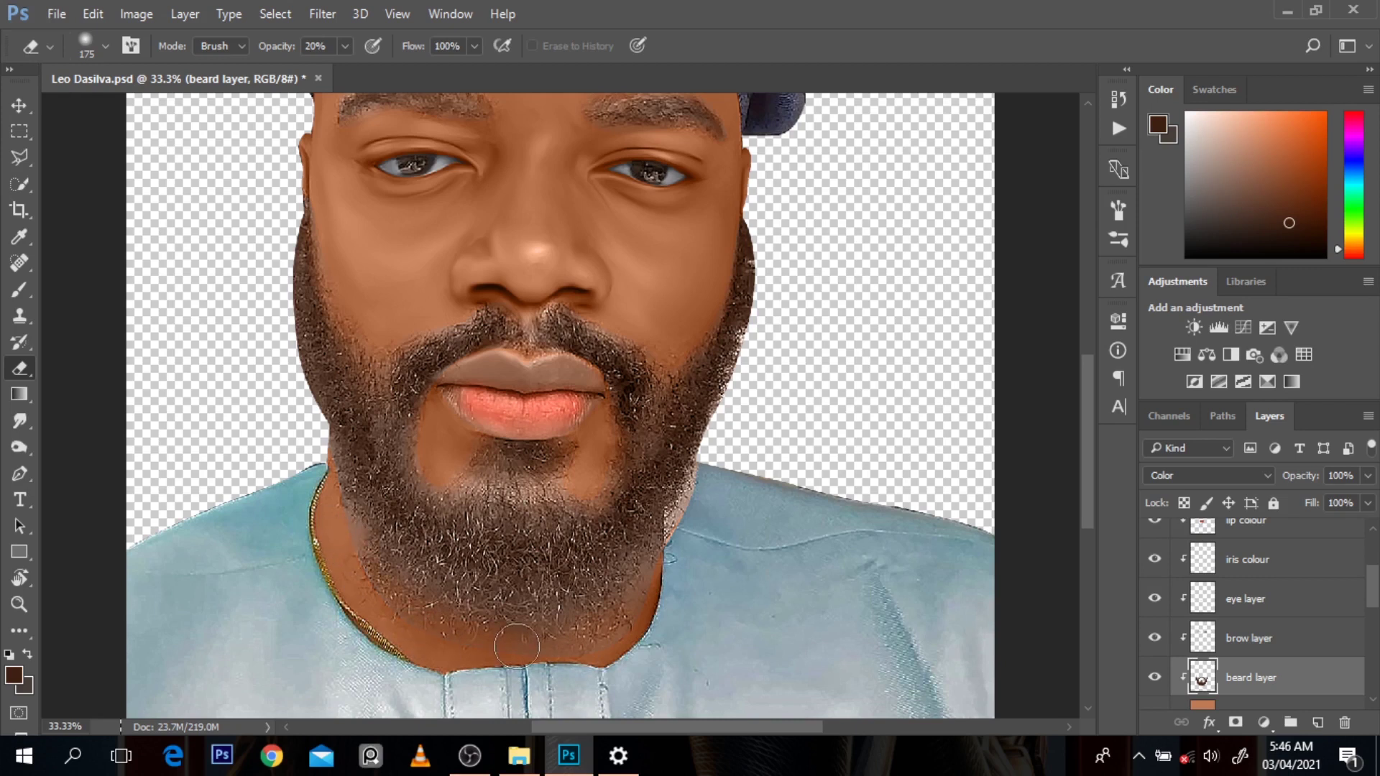
{"action": "mouse_move", "coordinate": [570, 682]}
{"action": "left_mouse_down"}
{"action": "mouse_move", "coordinate": [661, 602]}
{"action": "mouse_move", "coordinate": [641, 608]}
{"action": "mouse_move", "coordinate": [672, 573]}
{"action": "mouse_move", "coordinate": [668, 553]}
{"action": "mouse_move", "coordinate": [598, 697]}
{"action": "left_mouse_up"}
{"action": "left_click", "coordinate": [631, 599], "text": "alt"}
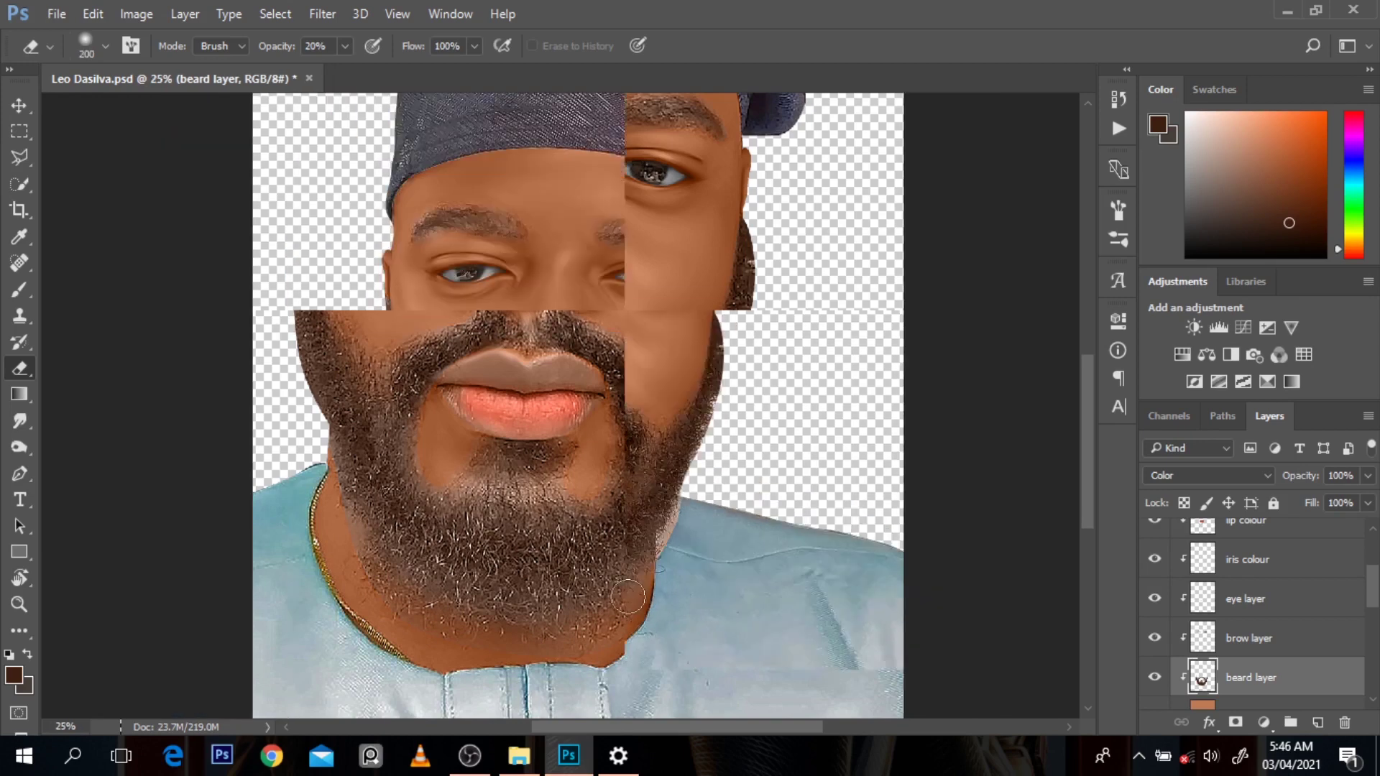
{"action": "key", "text": "bracketright"}
{"action": "key", "text": "bracketright"}
{"action": "key", "text": "bracketright"}
{"action": "key", "text": "bracketright"}
{"action": "key", "text": "bracketright"}
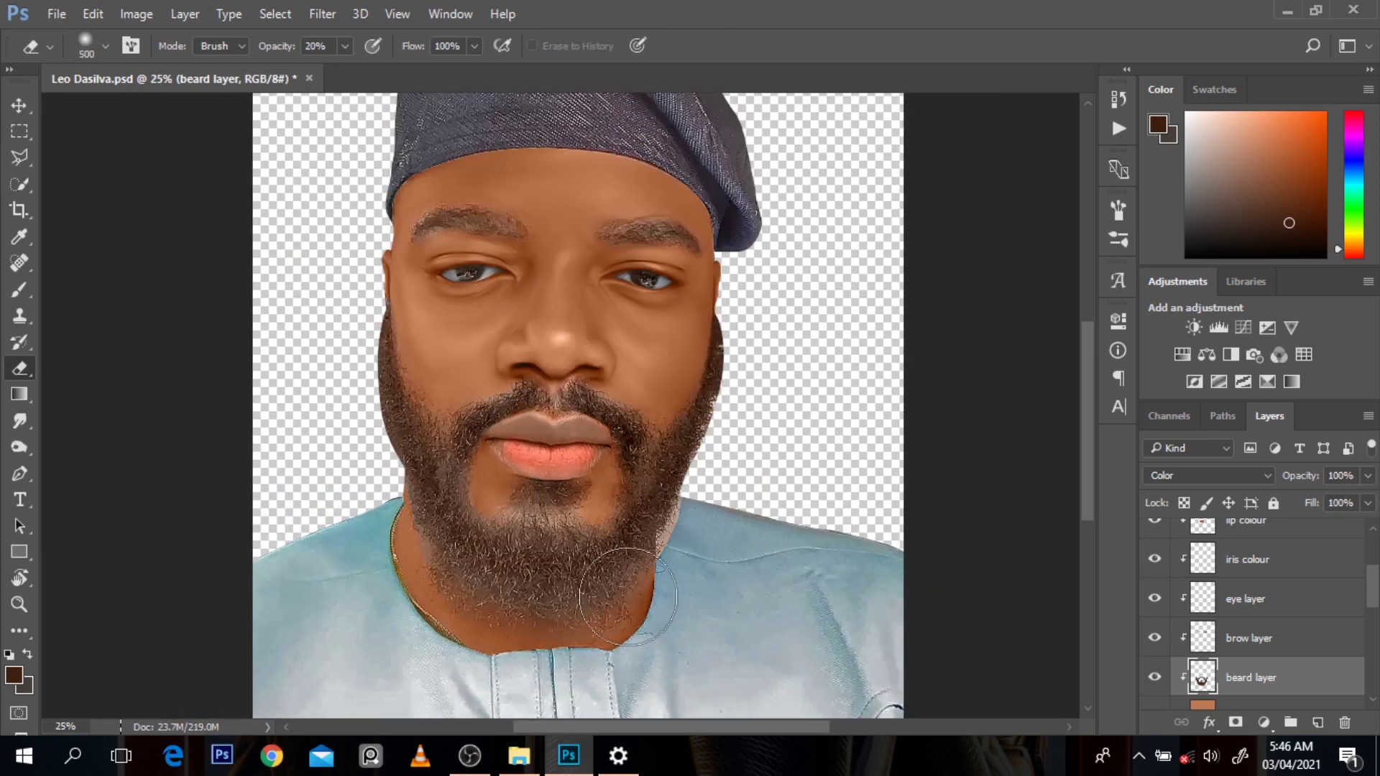
{"action": "key", "text": "bracketleft"}
{"action": "key", "text": "bracketleft"}
{"action": "key", "text": "bracketleft"}
{"action": "key", "text": "bracketleft"}
{"action": "scroll", "coordinate": [917, 619], "scroll_direction": "down", "scroll_amount": 1}
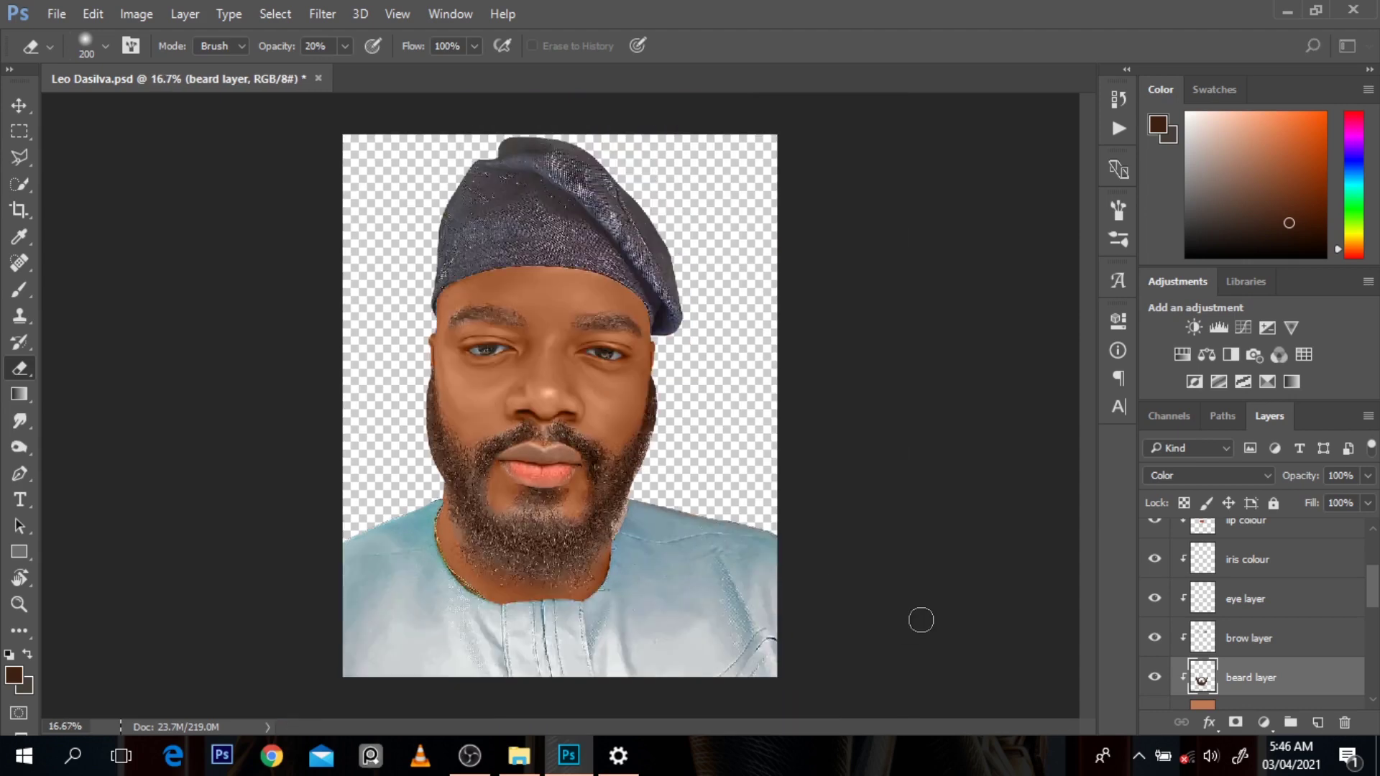
{"action": "left_click", "coordinate": [1155, 679]}
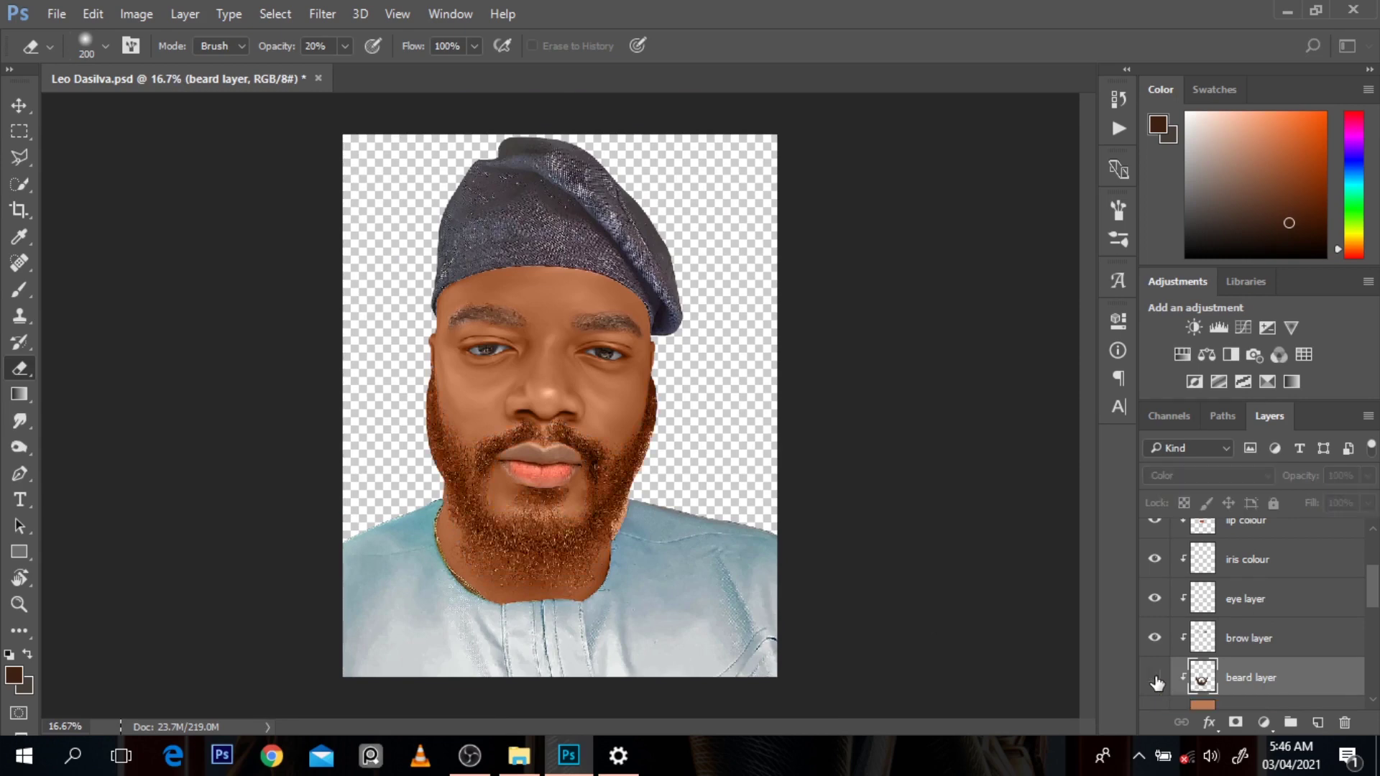
{"action": "left_click", "coordinate": [1156, 679]}
Add a new layer above the beard layer and paint the pale fringe between beard and shoulder with blue sampled from the shirt
{"action": "key", "text": "b"}
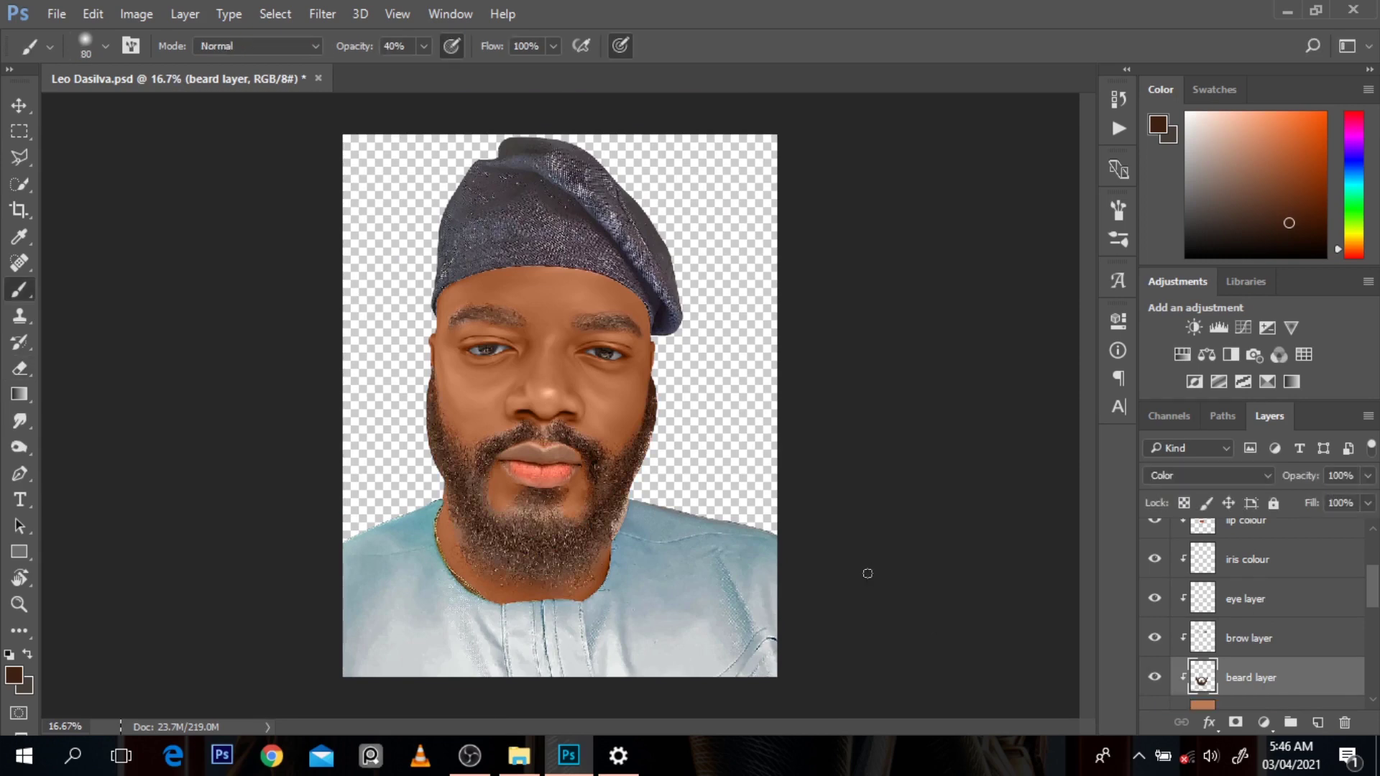
{"action": "left_click", "coordinate": [601, 497]}
{"action": "left_click", "coordinate": [602, 497]}
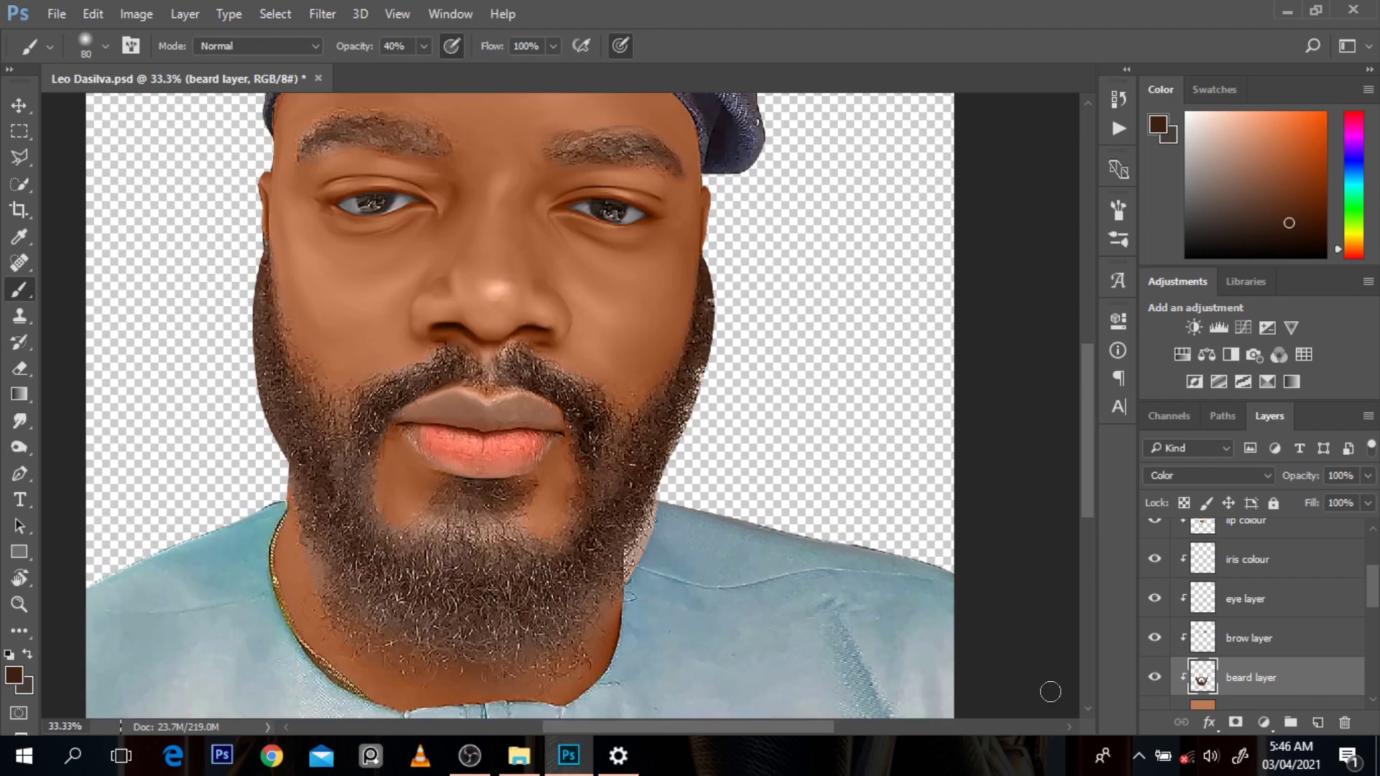
{"action": "left_click", "coordinate": [1318, 723]}
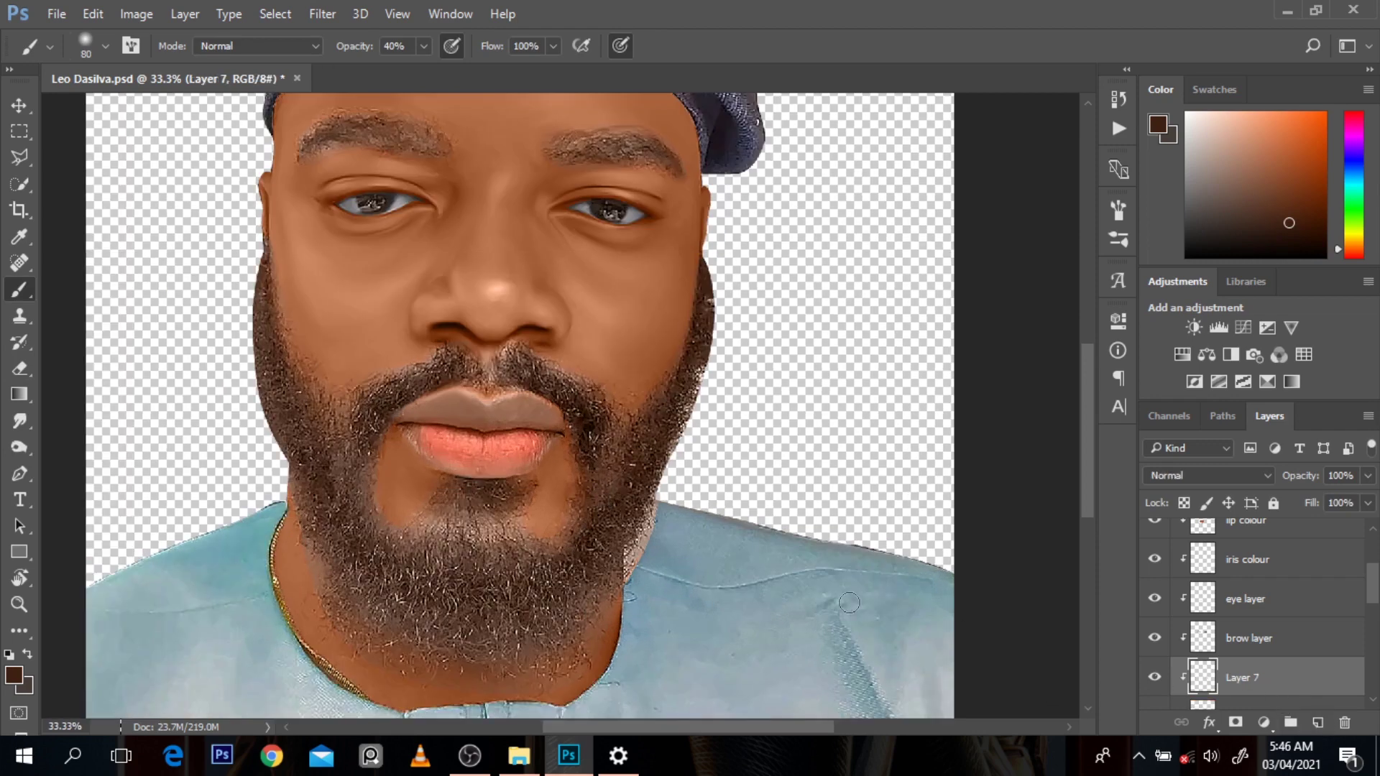
{"action": "left_click", "coordinate": [688, 552], "text": "alt"}
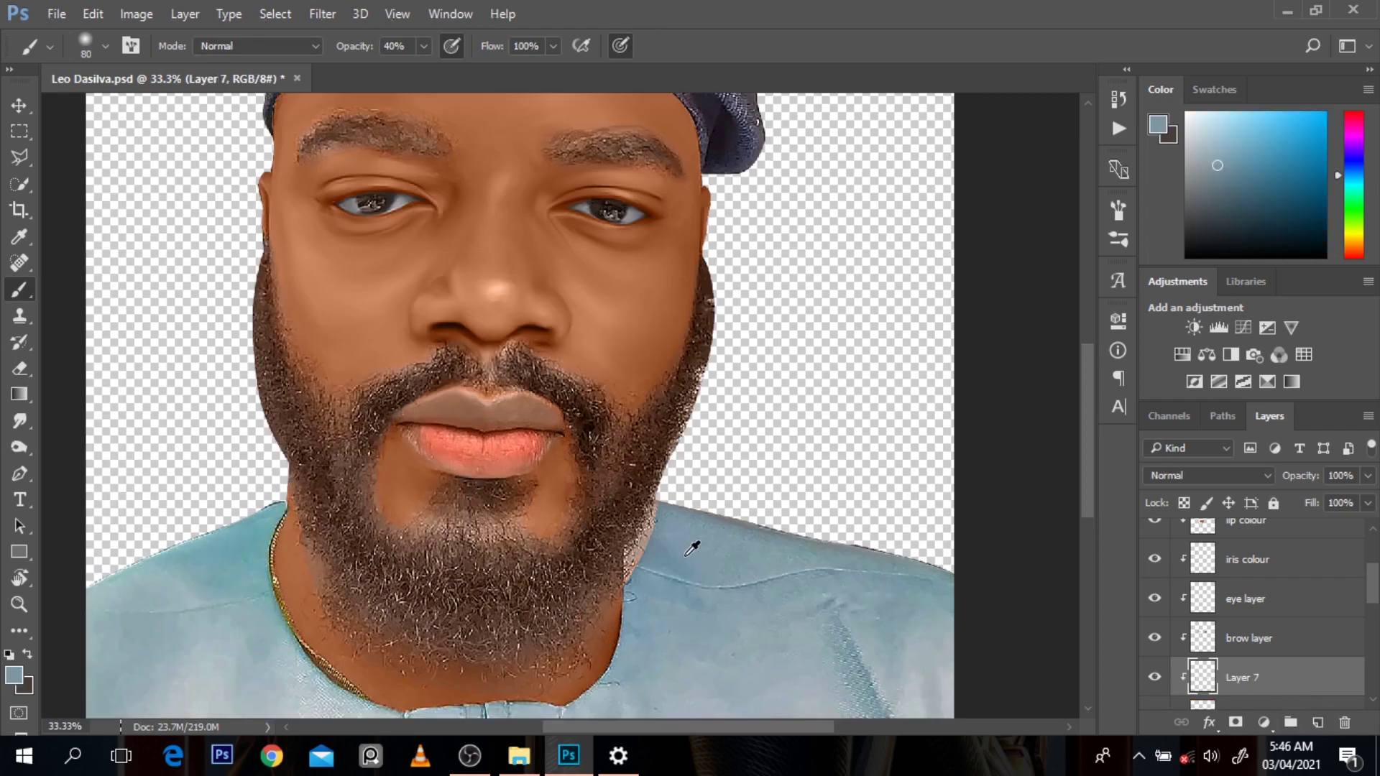
{"action": "left_click", "coordinate": [679, 548], "text": "alt"}
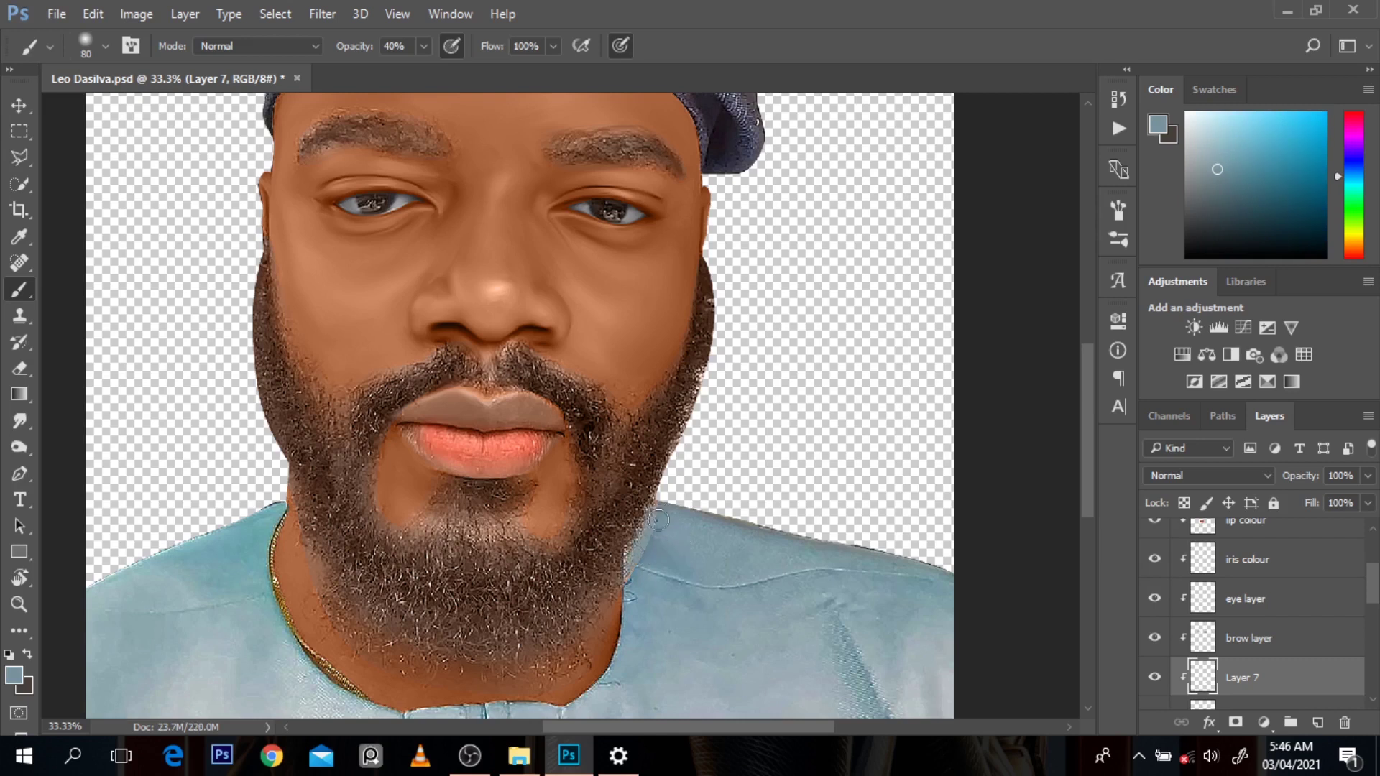
Set the blue fringe layer above the beard layer to Color blend mode and compare it hidden and shown
{"action": "left_click", "coordinate": [1188, 475]}
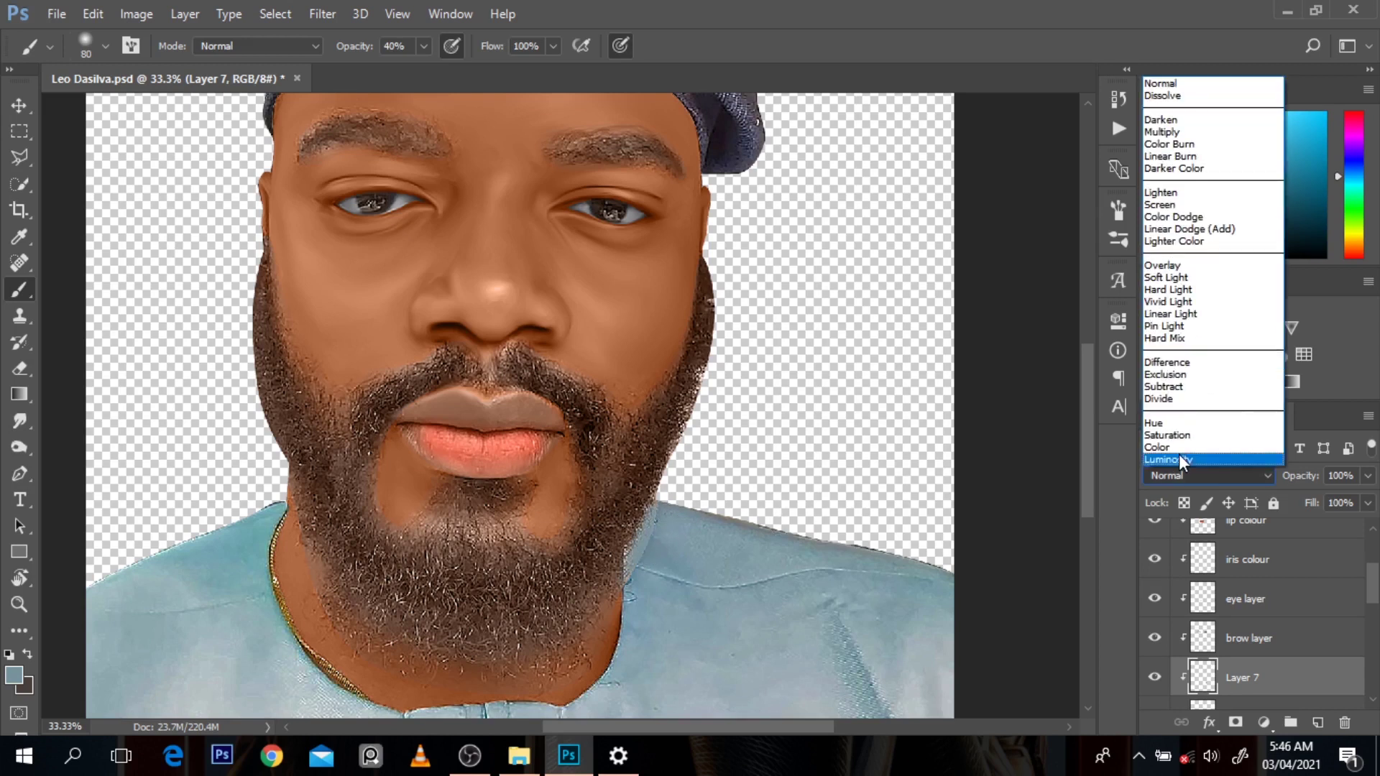
{"action": "left_click", "coordinate": [1176, 445]}
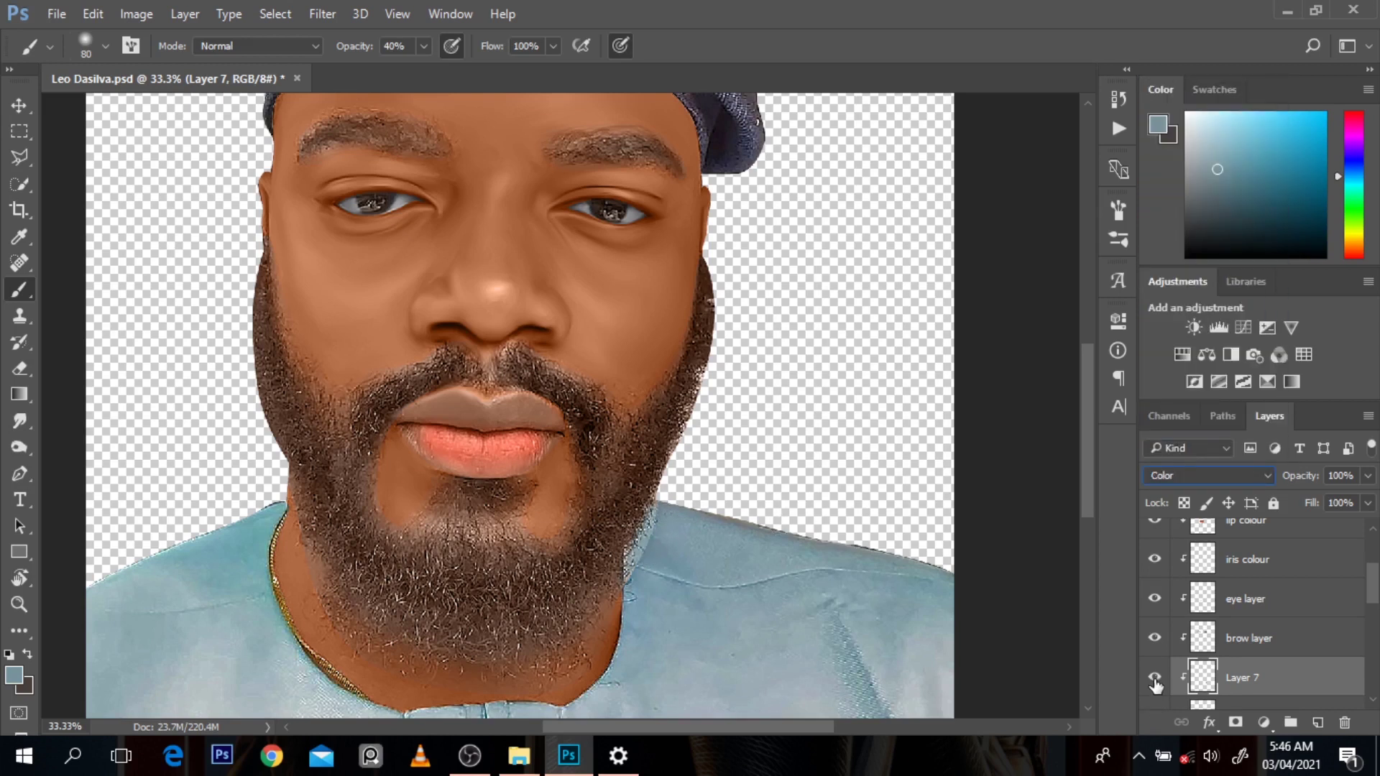
{"action": "left_click", "coordinate": [1170, 470]}
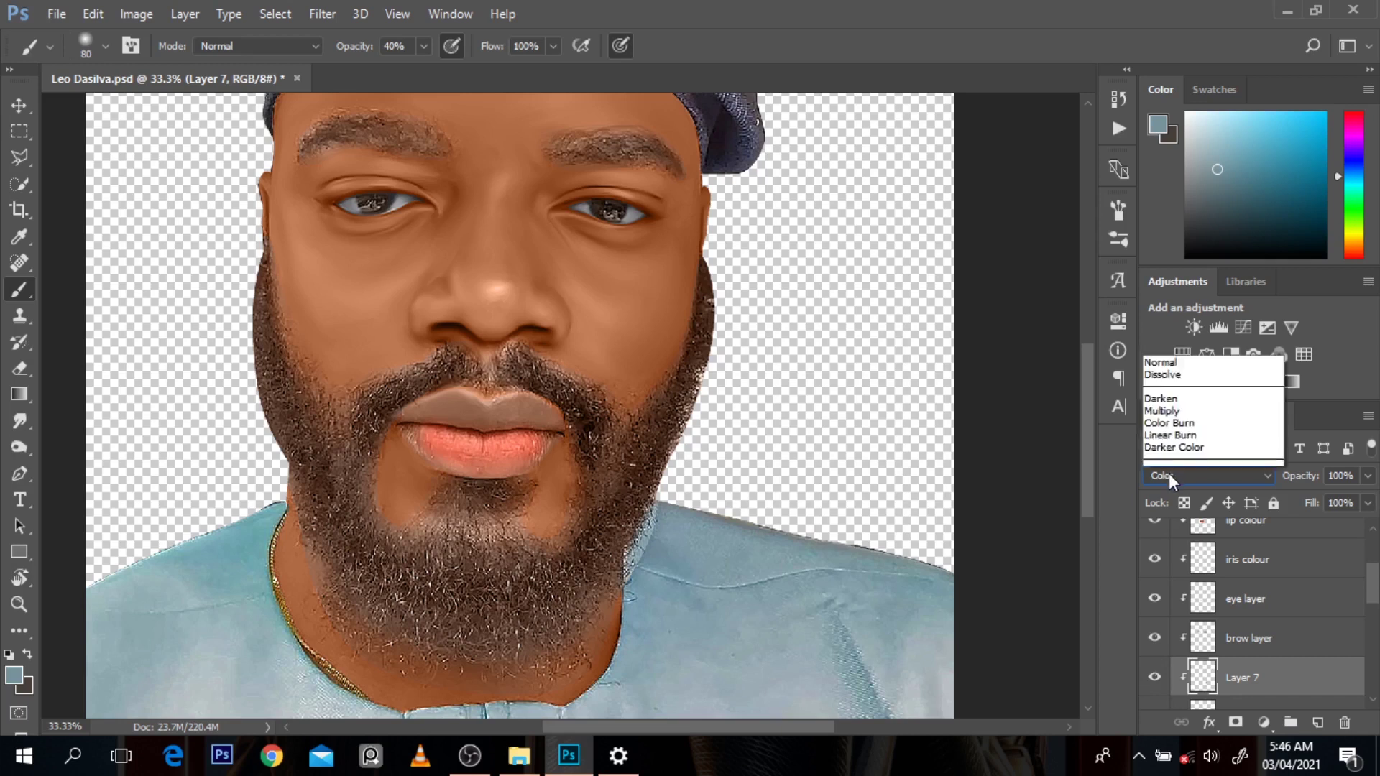
{"action": "left_click", "coordinate": [1170, 472]}
{"action": "left_click", "coordinate": [1155, 678]}
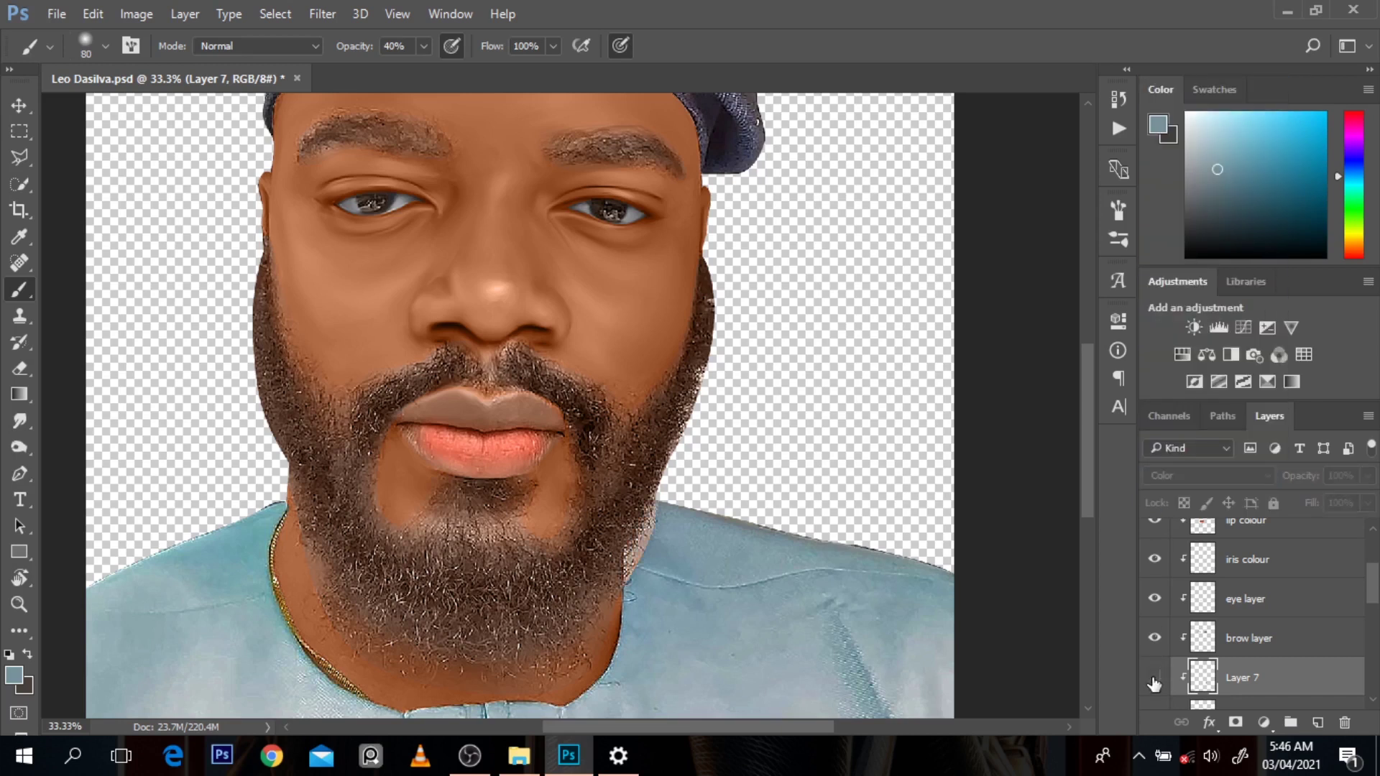
{"action": "left_click", "coordinate": [1154, 678]}
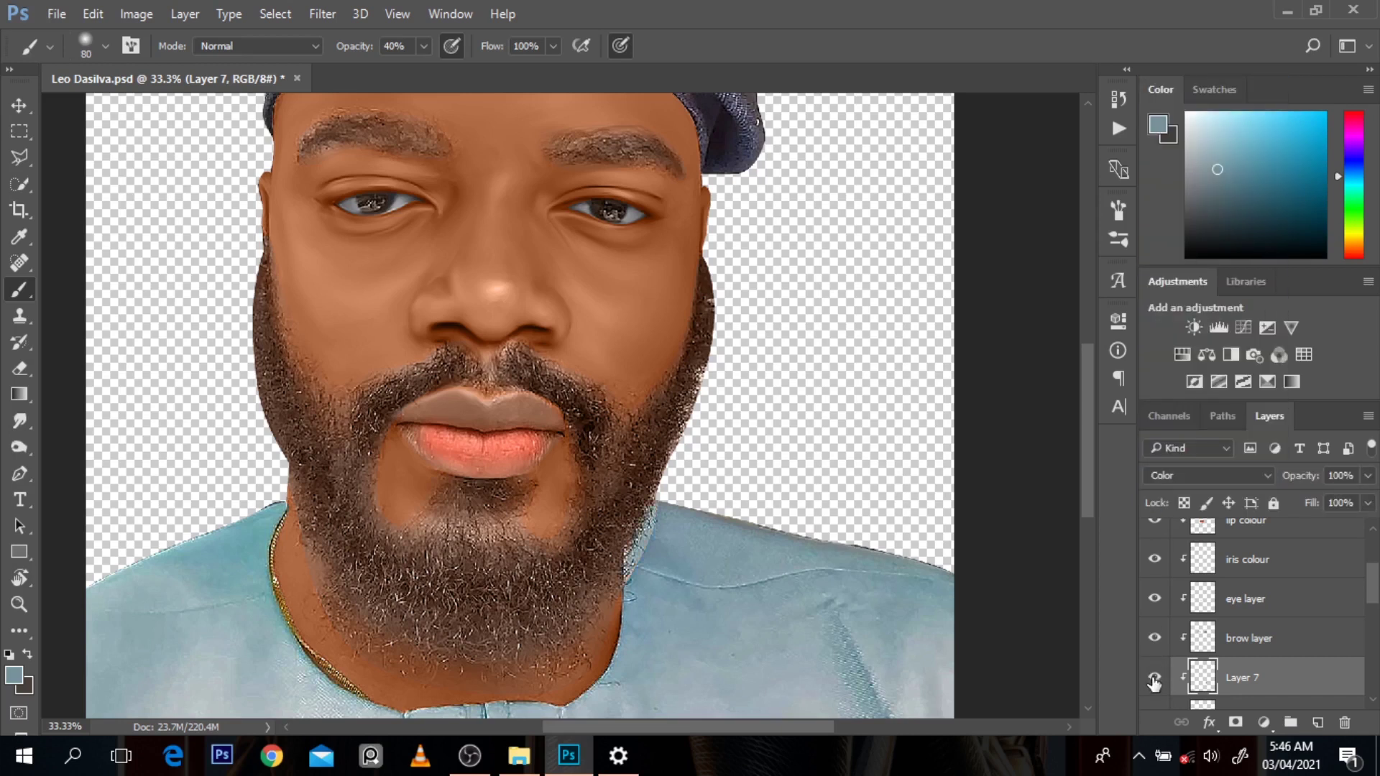
Duplicate the smudged layer and clip the copy to the layers below it
{"action": "left_click", "coordinate": [20, 106]}
{"action": "scroll", "coordinate": [216, 404], "scroll_direction": "down", "scroll_amount": 1}
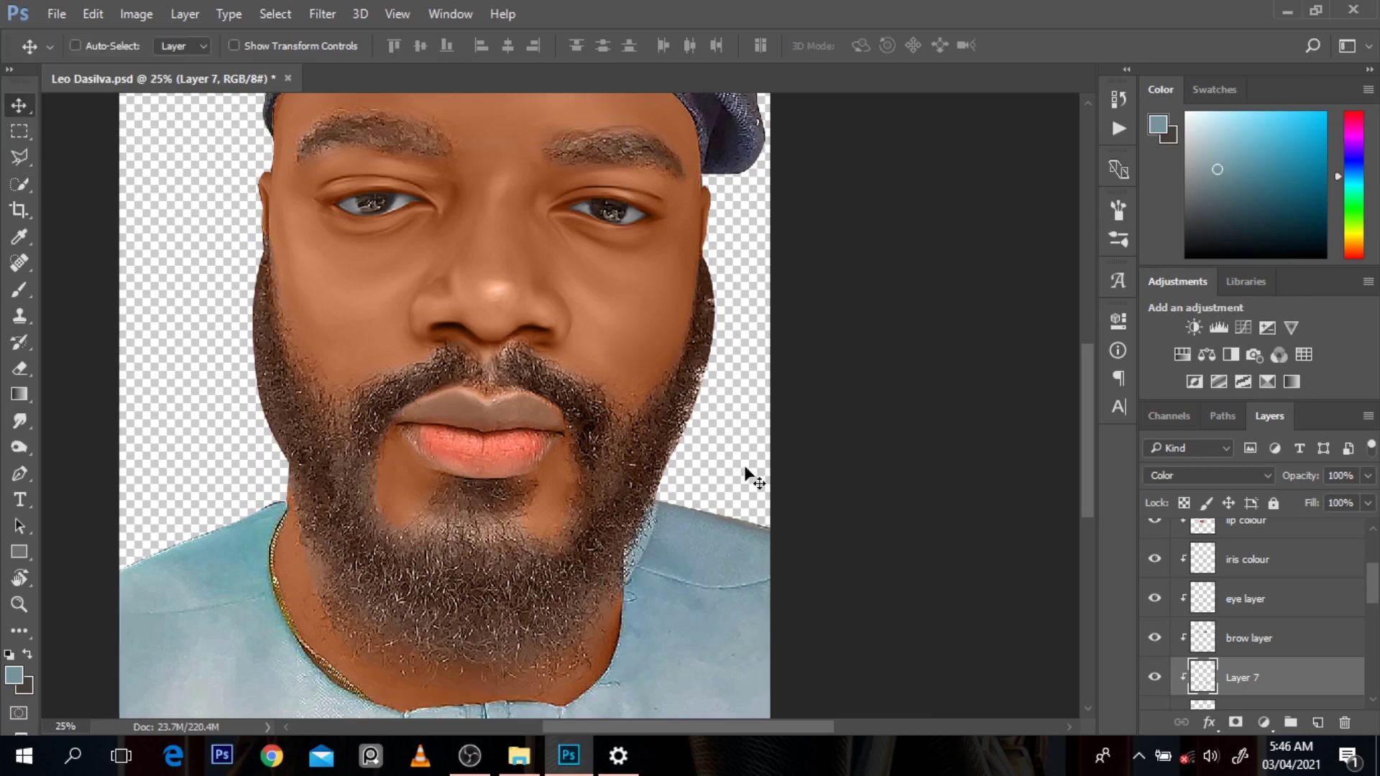
{"action": "key", "text": "ctrl"}
{"action": "left_click_drag", "start_coordinate": [1090, 435], "coordinate": [1080, 394]}
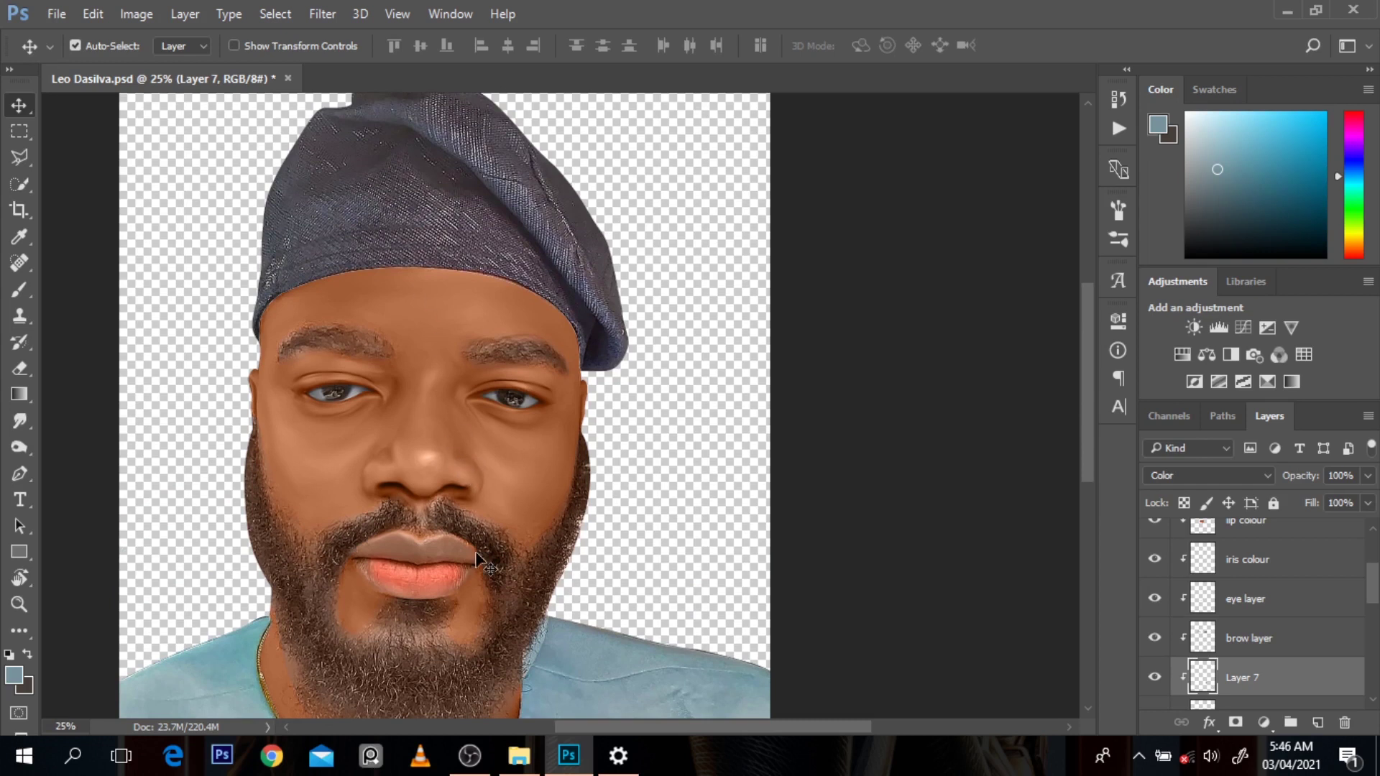
{"action": "left_click", "coordinate": [508, 489]}
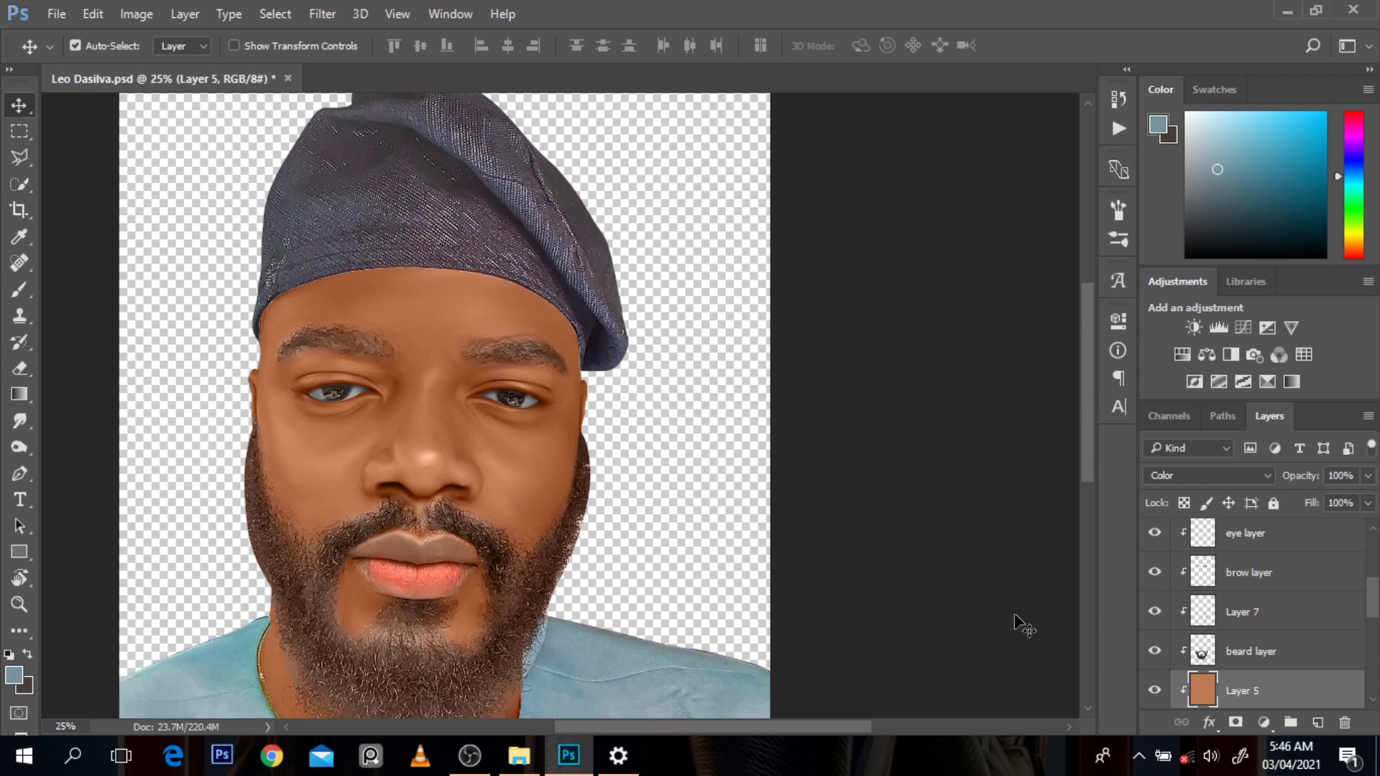
{"action": "scroll", "coordinate": [1224, 578], "scroll_direction": "down", "scroll_amount": 3}
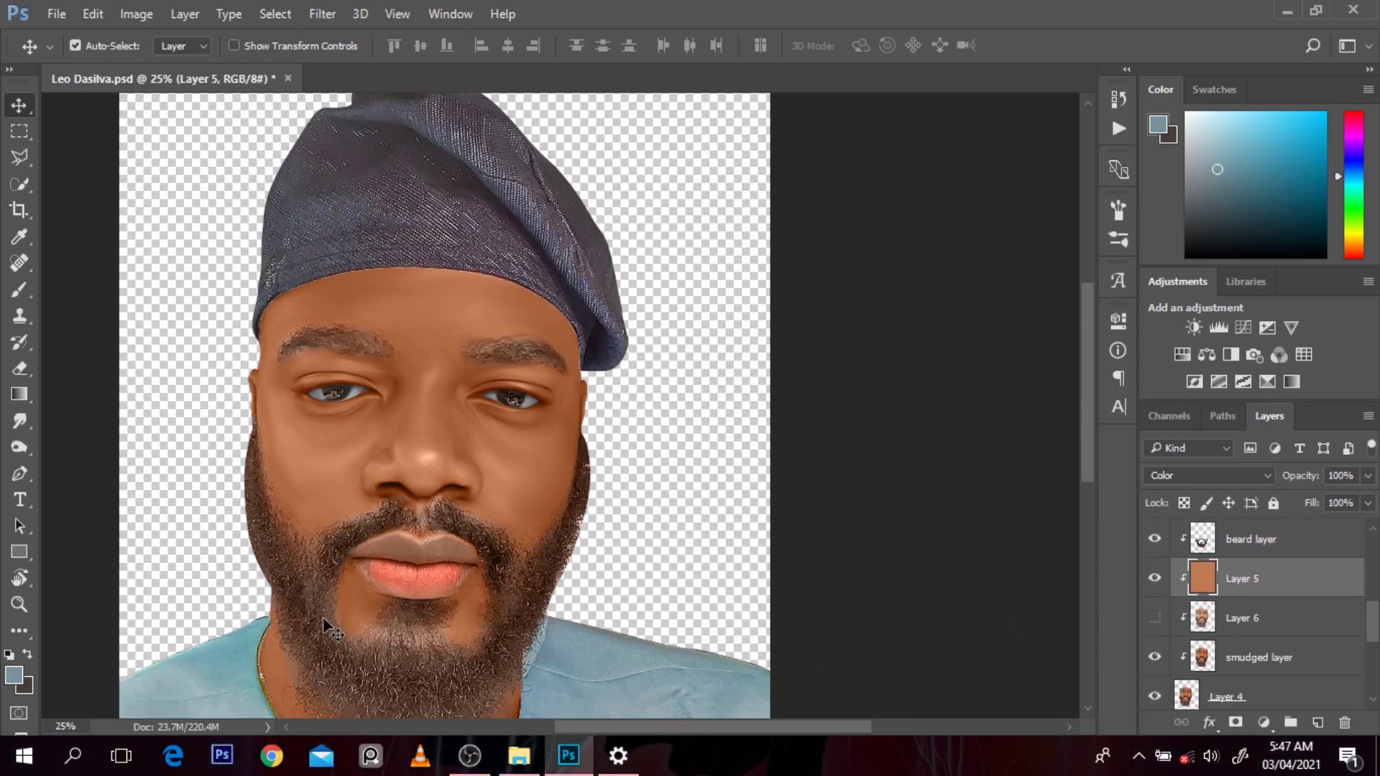
{"action": "left_click", "coordinate": [1265, 665]}
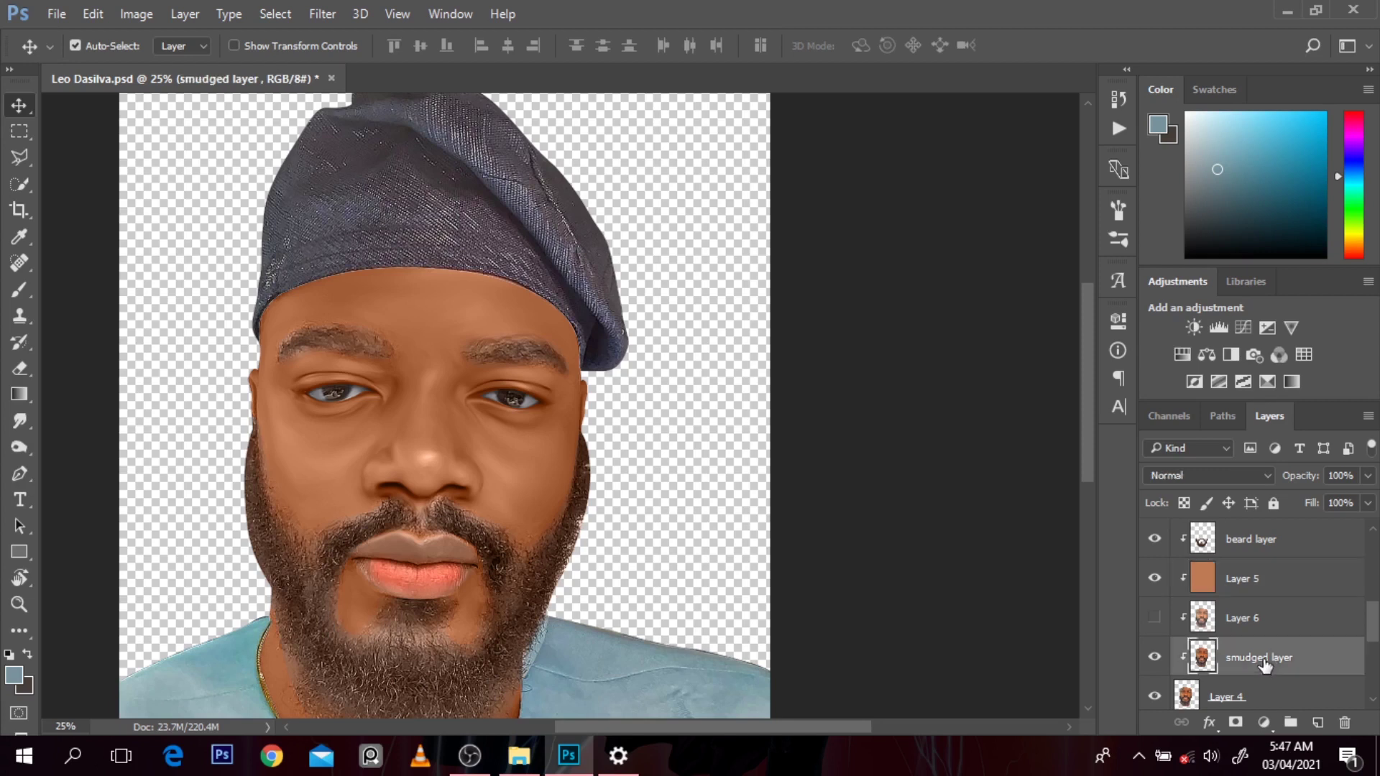
{"action": "key", "text": "ctrl+j"}
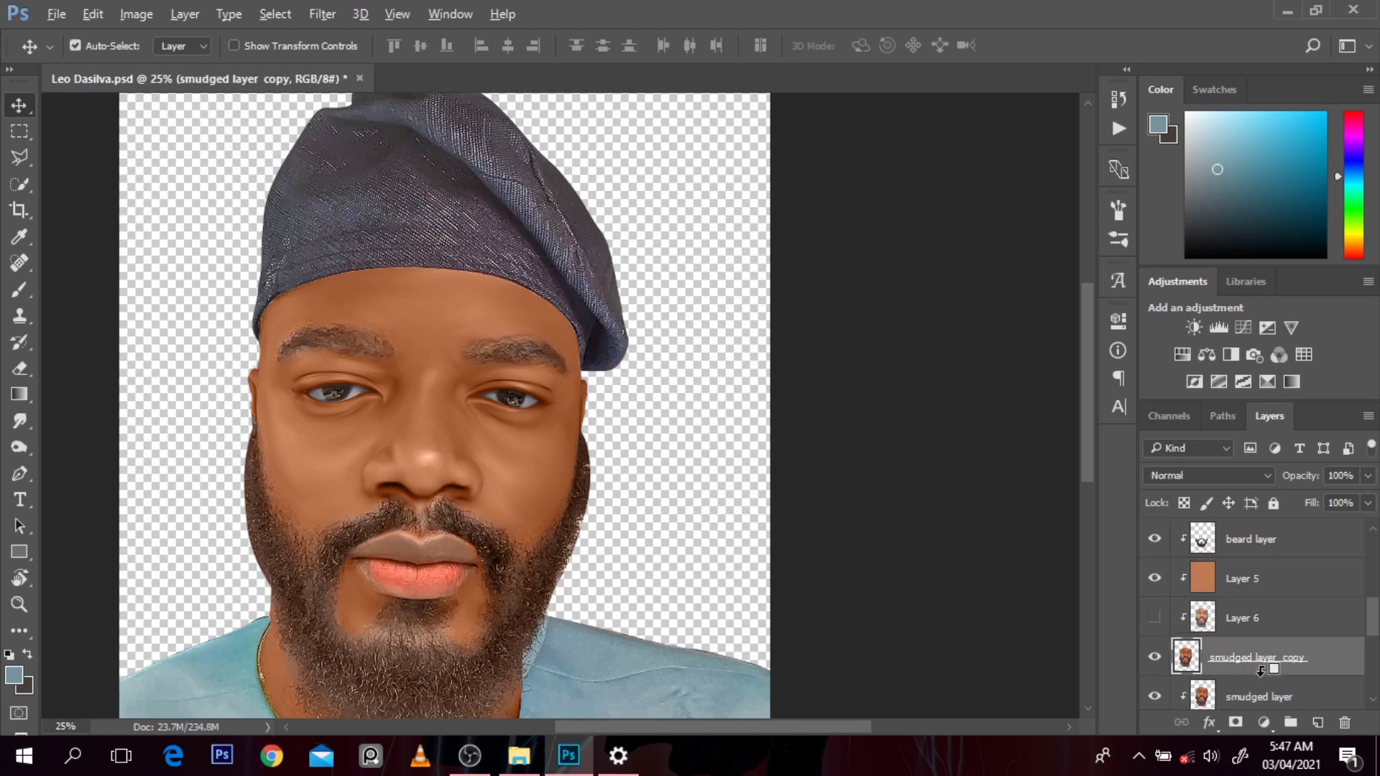
{"action": "left_click", "coordinate": [1262, 678], "text": "alt"}
Darken both sides of the face with the Burn tool on Midtones at 21% exposure, using a soft size 300 brush
{"action": "key", "text": "o"}
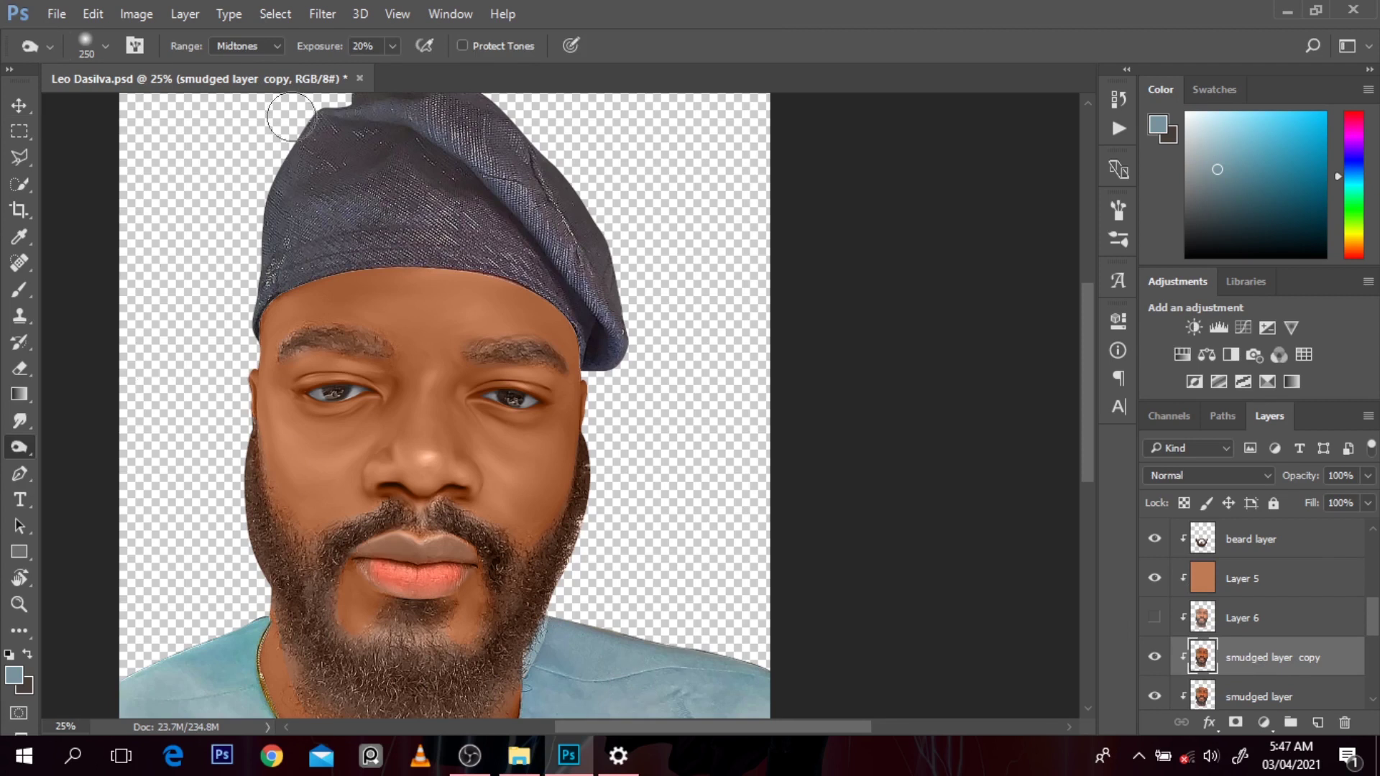
{"action": "left_click_drag", "start_coordinate": [321, 50], "coordinate": [322, 53]}
{"action": "key", "text": "v"}
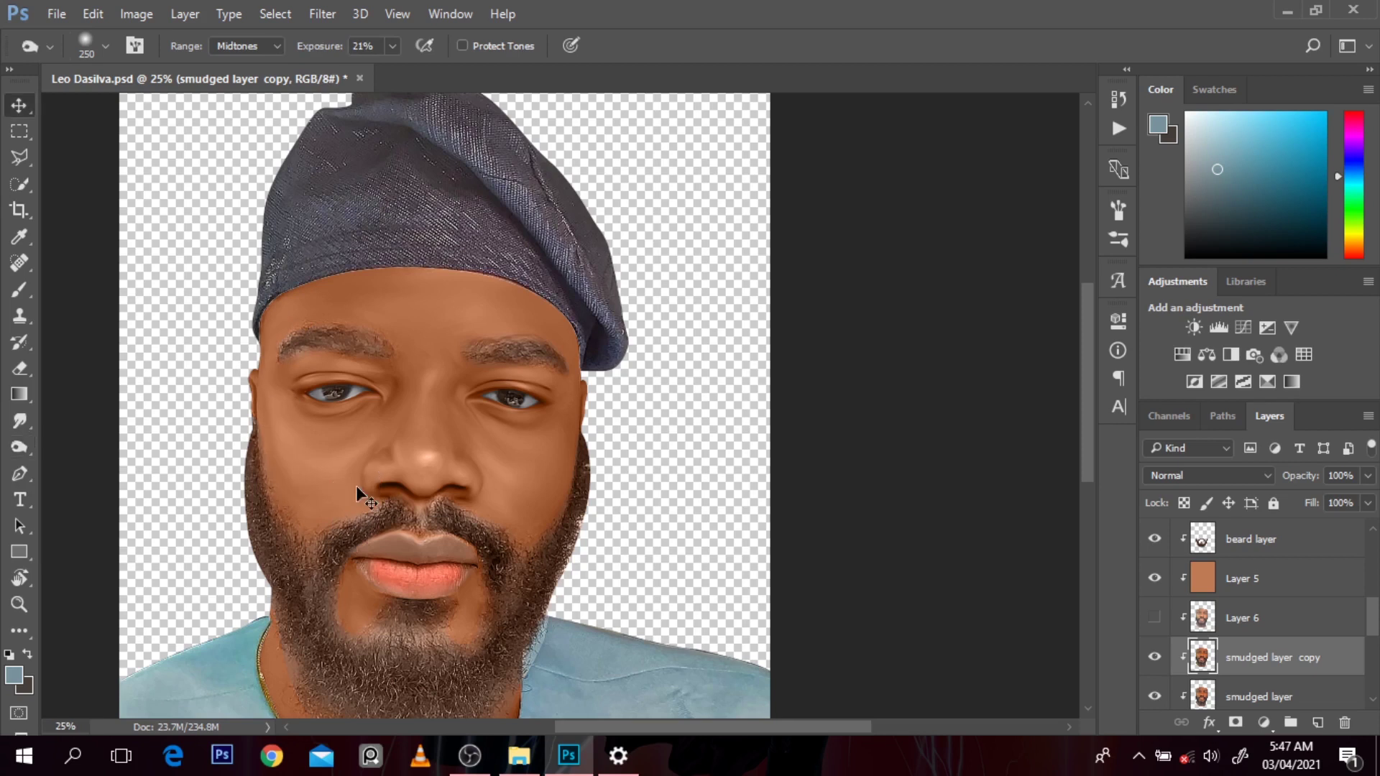
{"action": "key", "text": "o"}
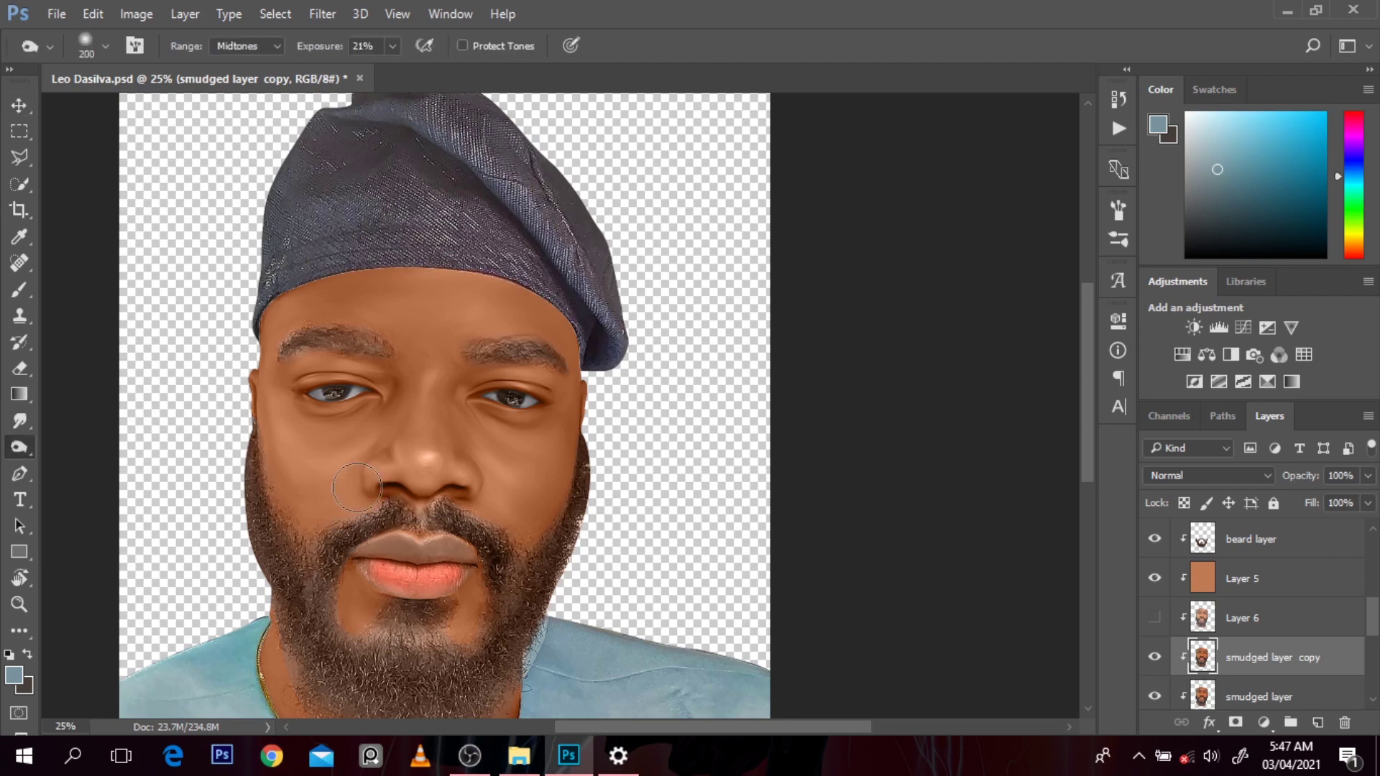
{"action": "key", "text": "bracketright"}
{"action": "key", "text": "bracketright"}
{"action": "left_click_drag", "start_coordinate": [245, 343], "coordinate": [323, 575]}
{"action": "left_click_drag", "start_coordinate": [269, 352], "coordinate": [343, 584]}
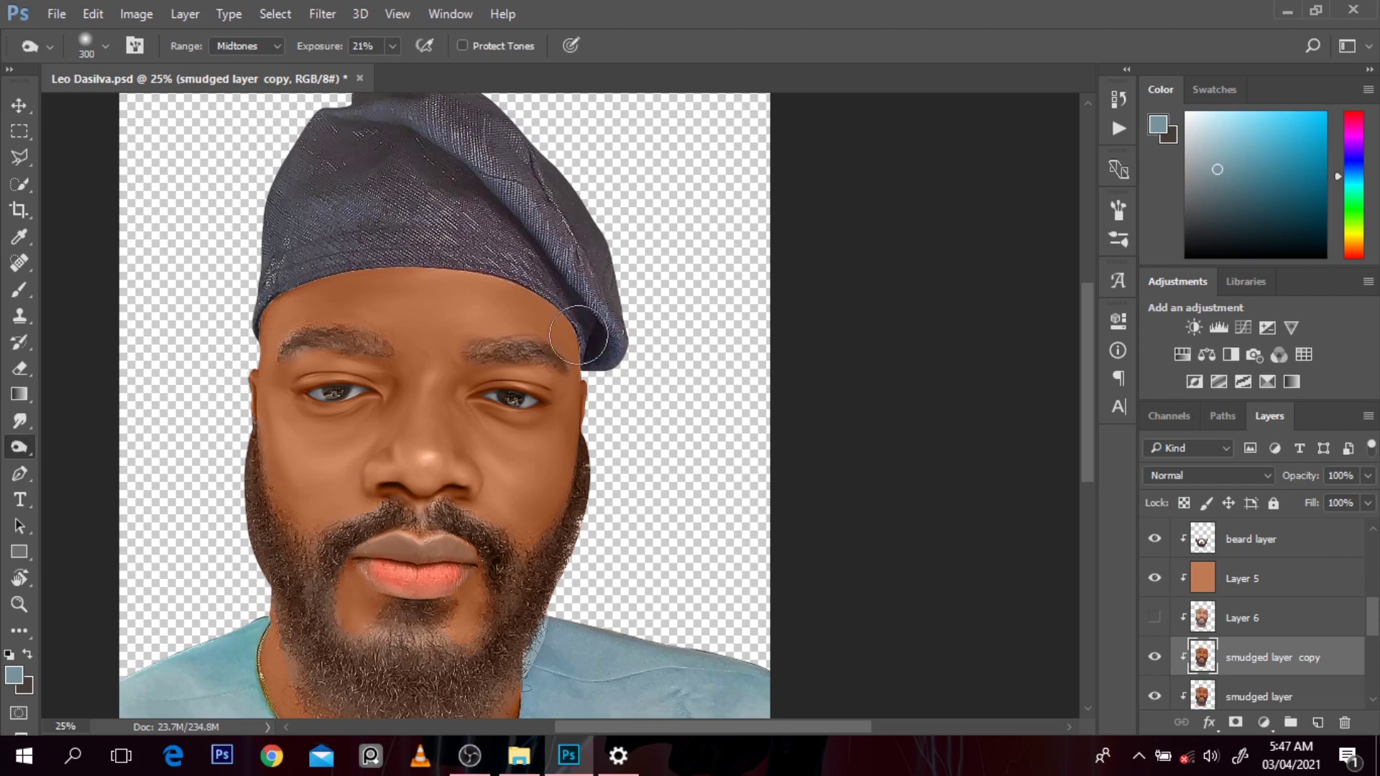
{"action": "mouse_move", "coordinate": [579, 335]}
{"action": "left_mouse_down"}
{"action": "mouse_move", "coordinate": [511, 604]}
{"action": "mouse_move", "coordinate": [538, 486]}
{"action": "left_mouse_up"}
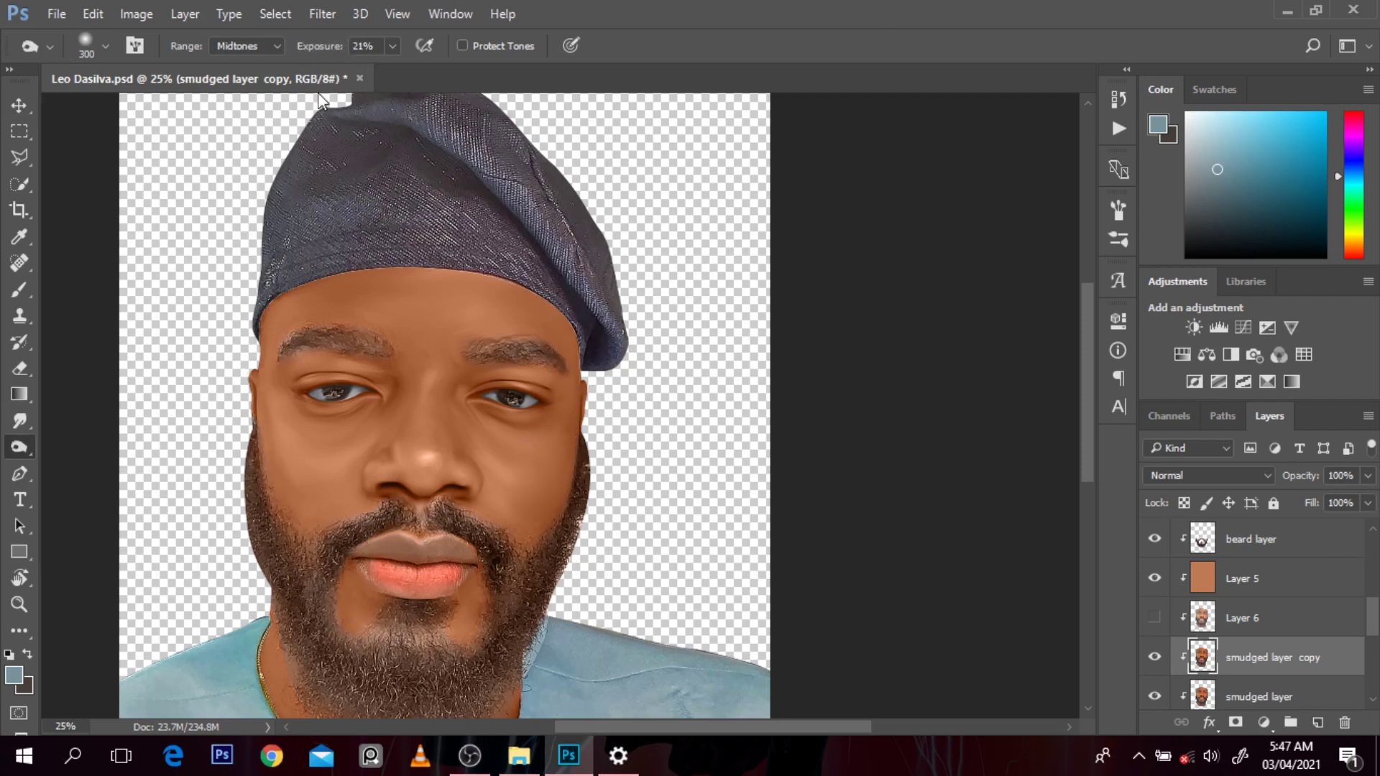
{"action": "key", "text": "bracketright"}
{"action": "key", "text": "bracketright"}
{"action": "key", "text": "bracketright"}
{"action": "key", "text": "bracketright"}
{"action": "key", "text": "bracketright"}
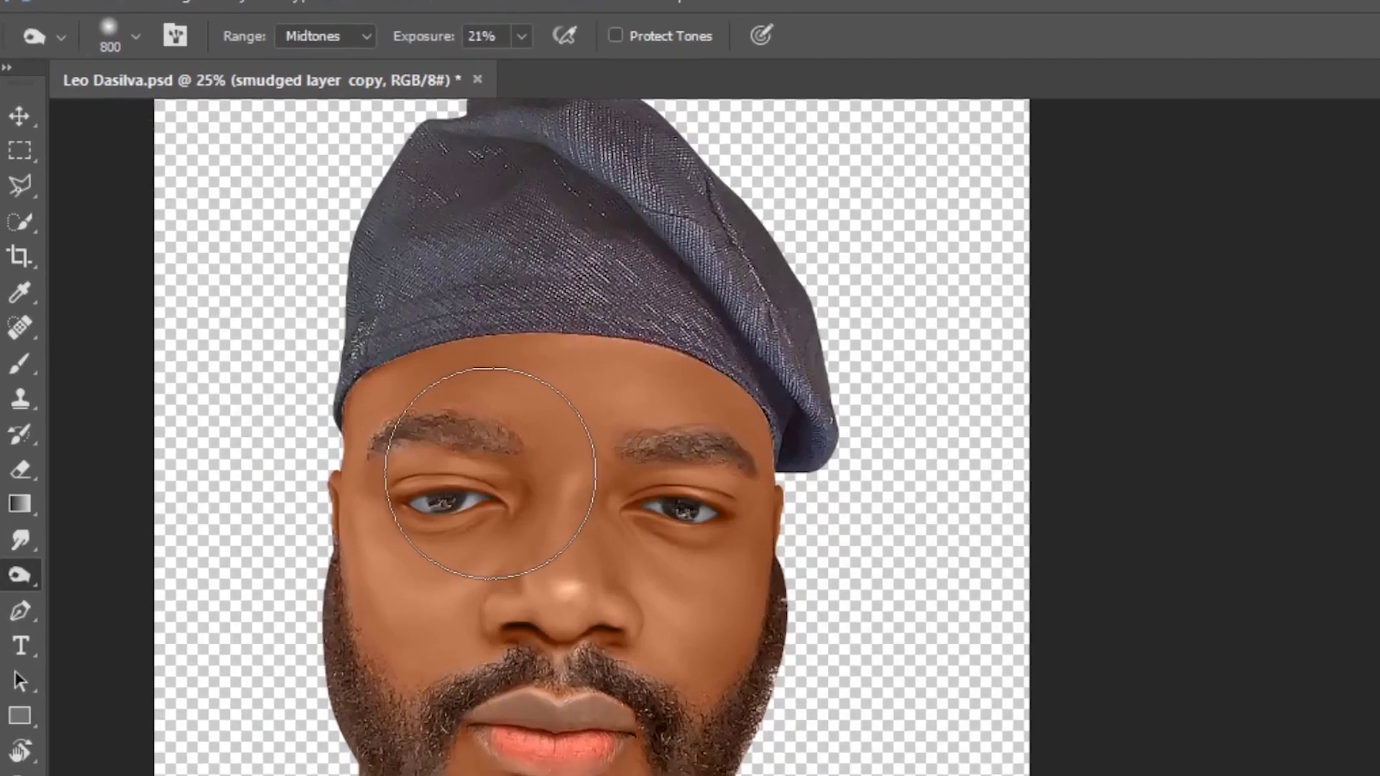
{"action": "key", "text": "bracketleft"}
{"action": "key", "text": "bracketleft"}
{"action": "key", "text": "bracketleft"}
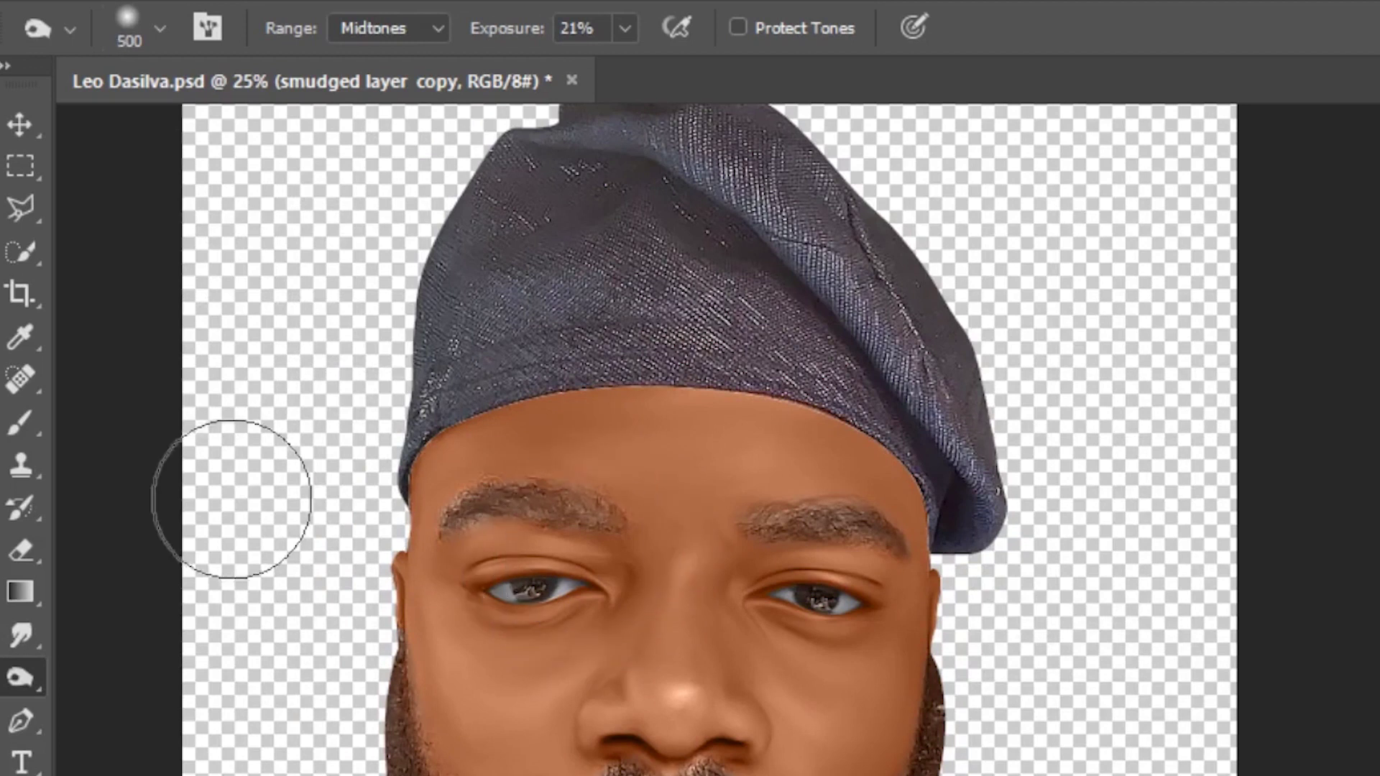
{"action": "right_click", "coordinate": [33, 667]}
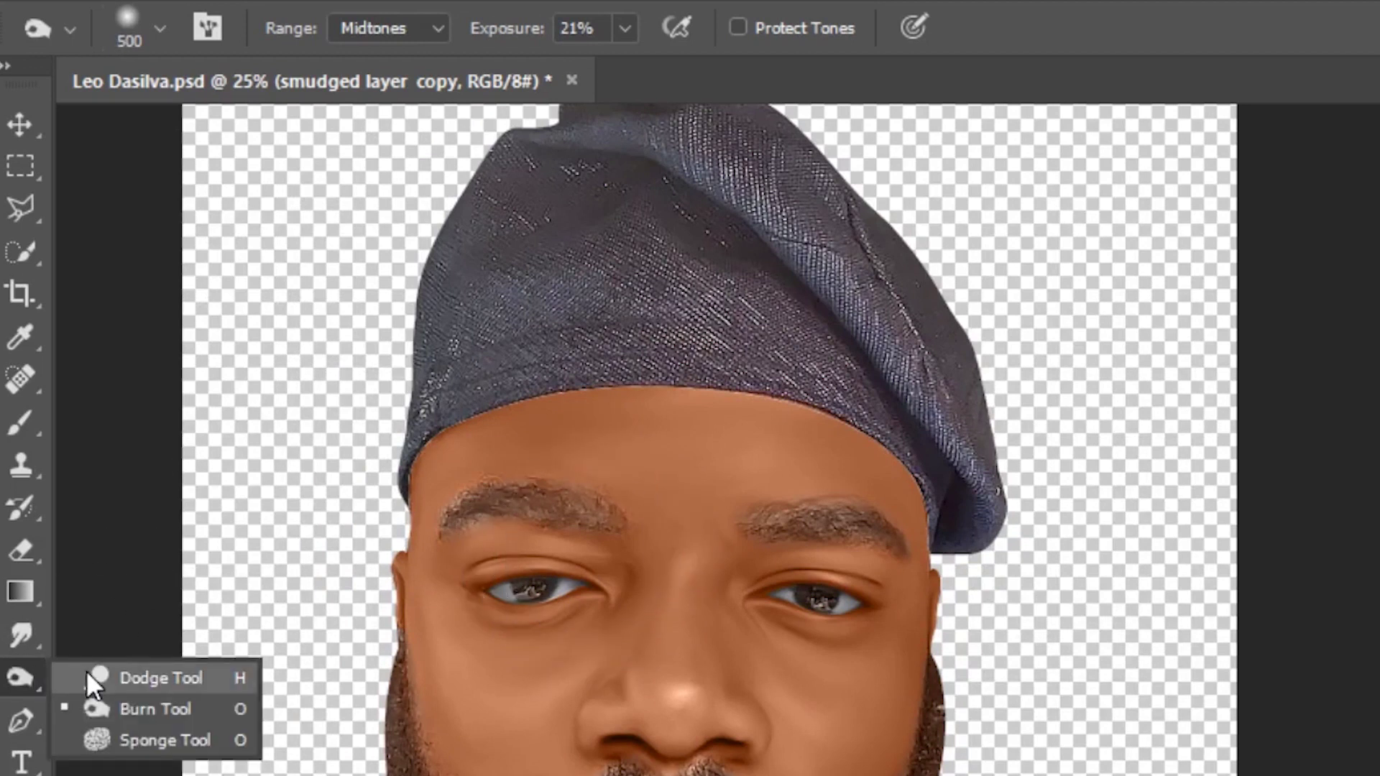
{"action": "left_click", "coordinate": [411, 30]}
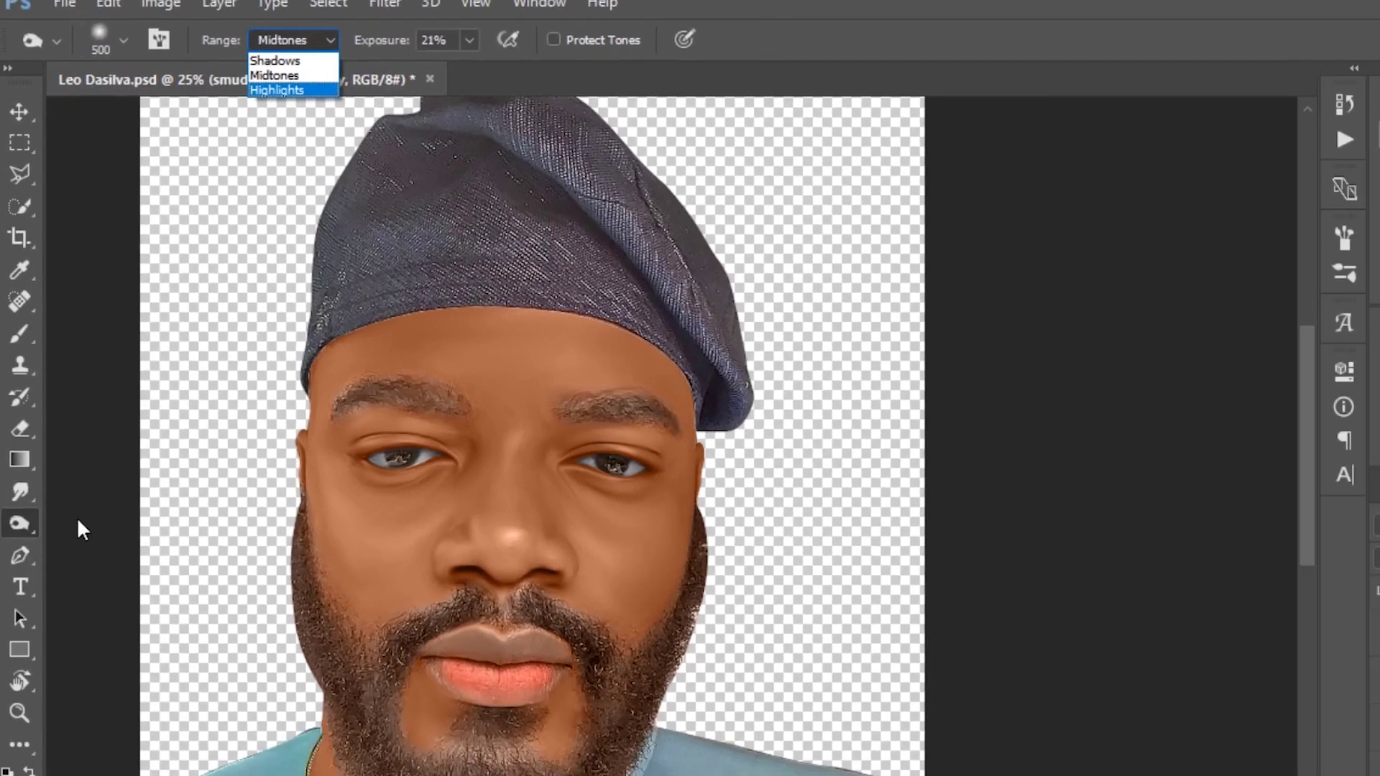
{"action": "left_click", "coordinate": [81, 673]}
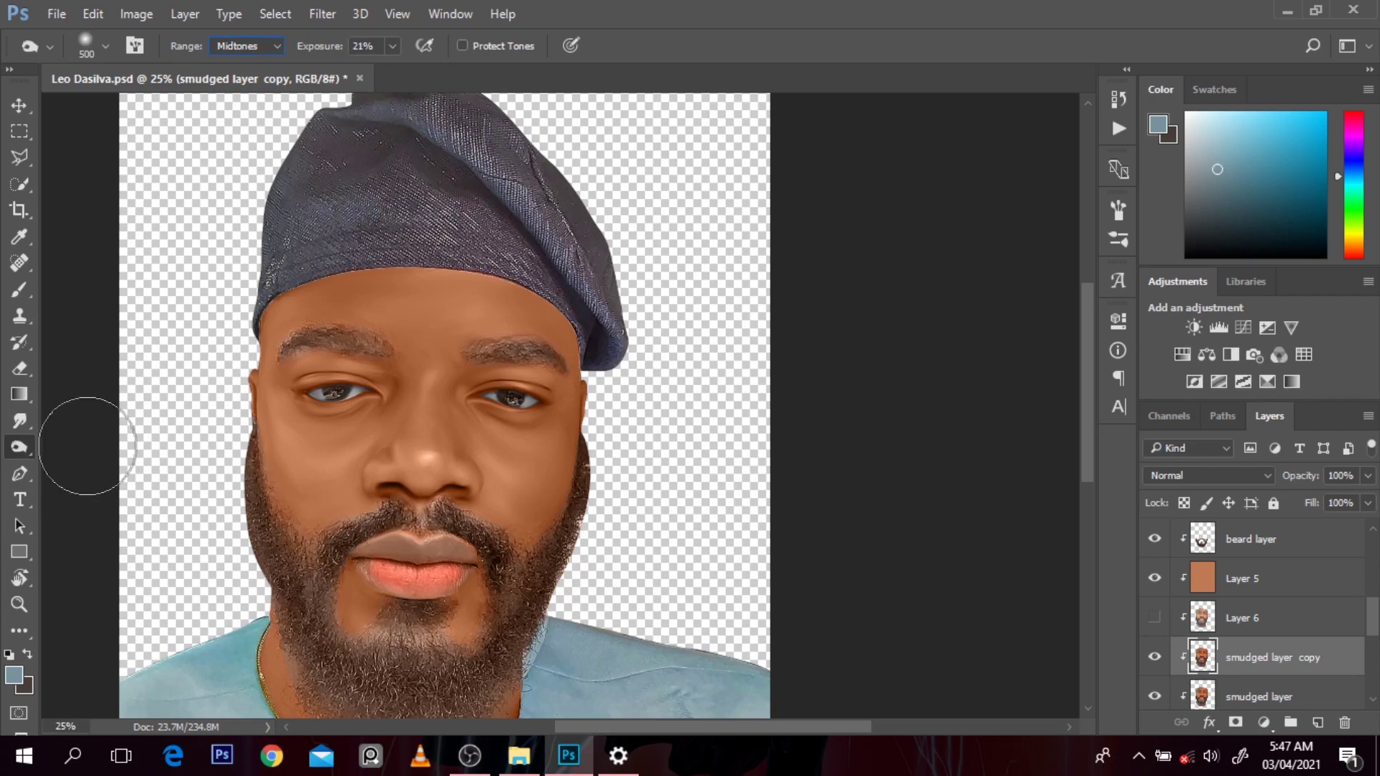
{"action": "right_click", "coordinate": [17, 454]}
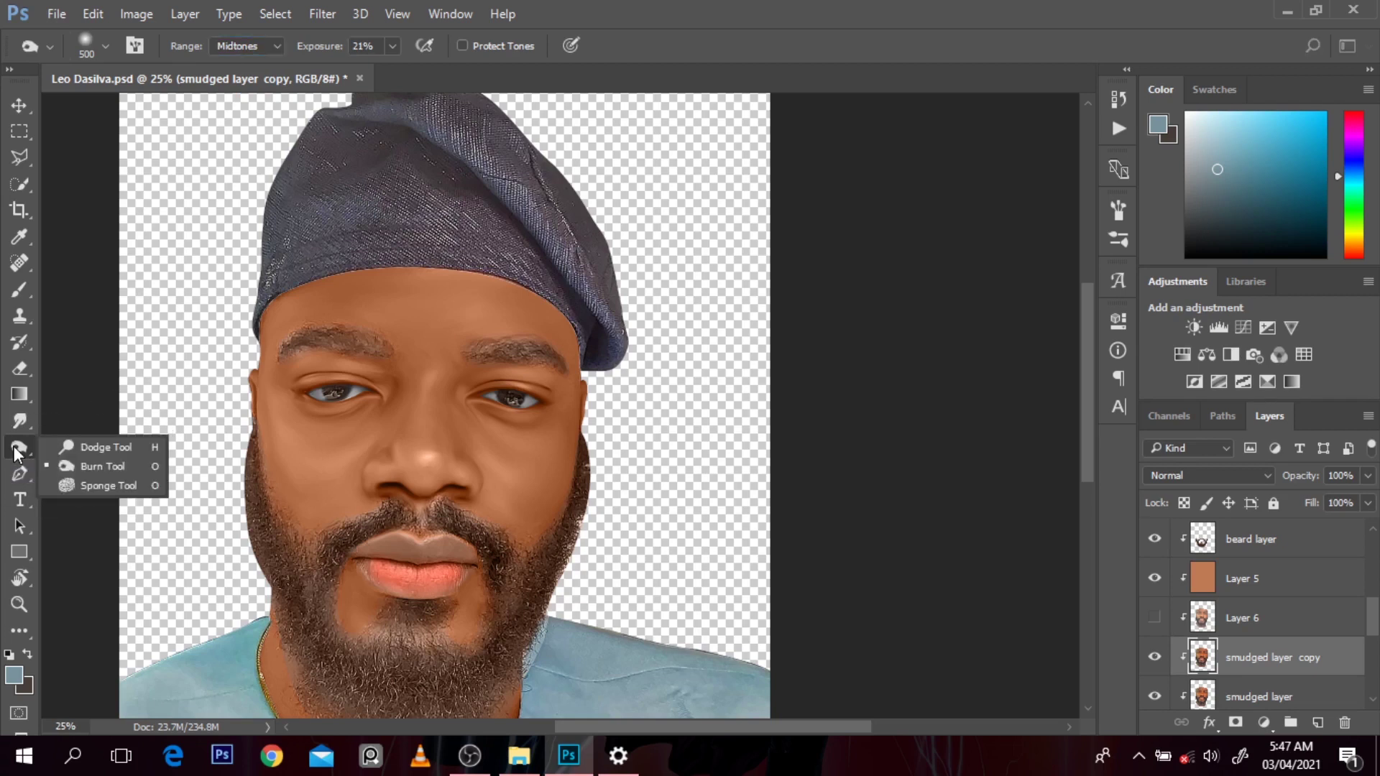
{"action": "left_click", "coordinate": [168, 348]}
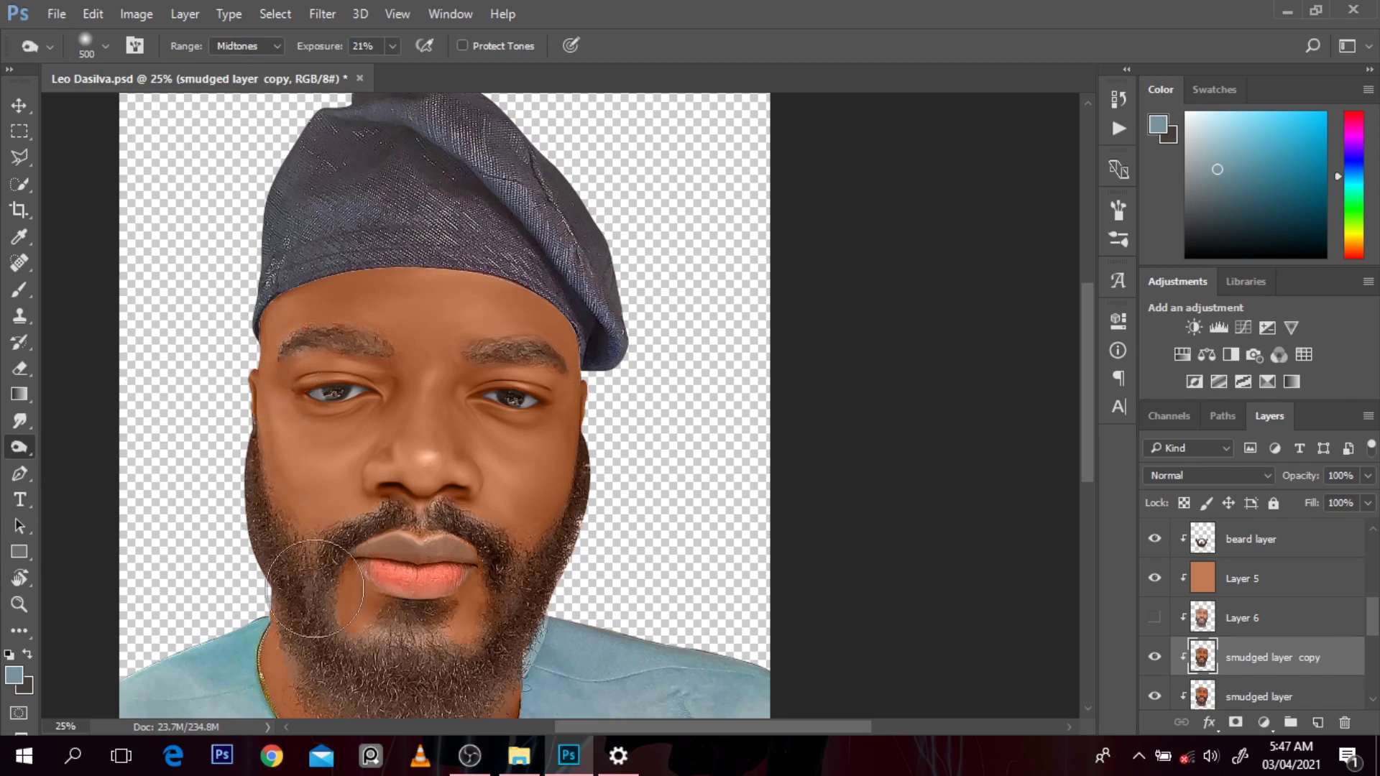
Burn the face's shadow areas further on the smudged layer copy, varying the soft brush between 125 and 500, and check the whole portrait
{"action": "key", "text": "bracketleft"}
{"action": "key", "text": "bracketleft"}
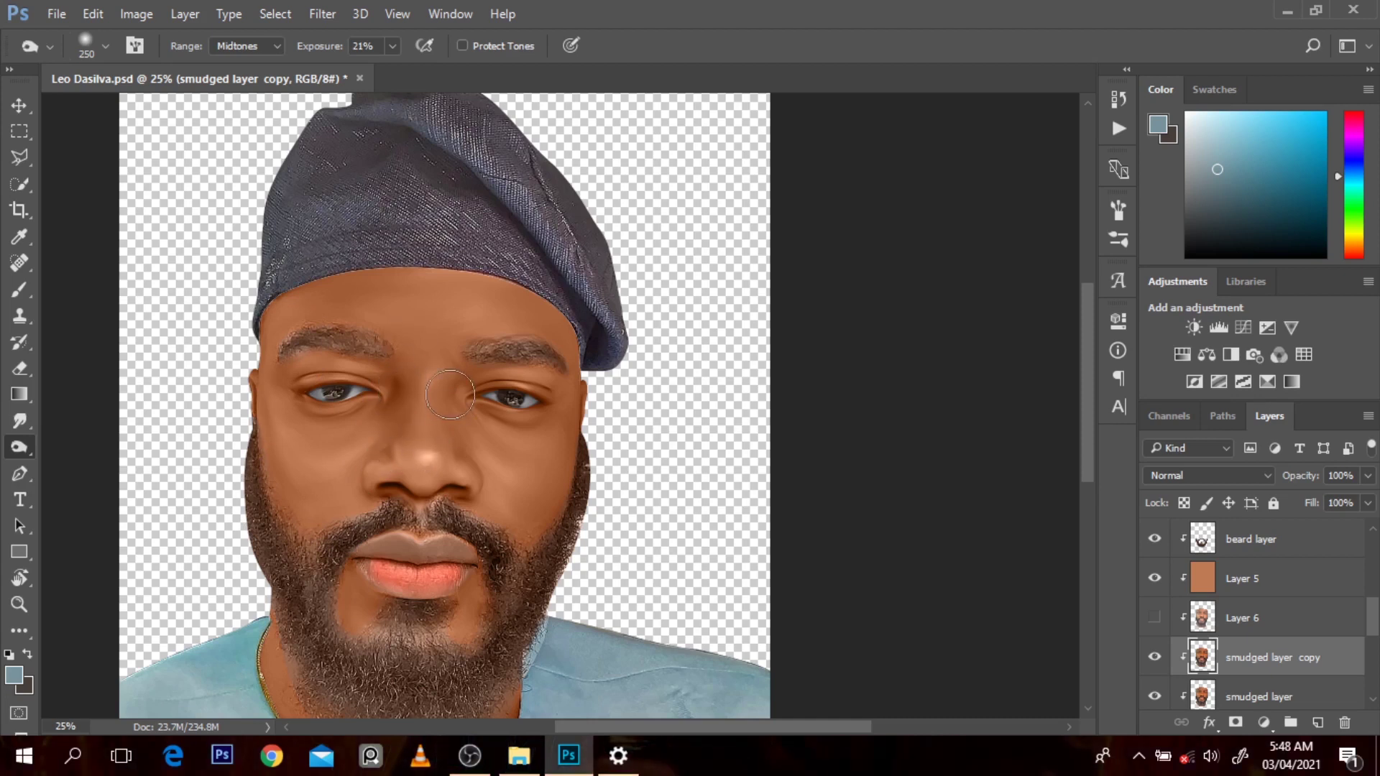
{"action": "key", "text": "bracketright"}
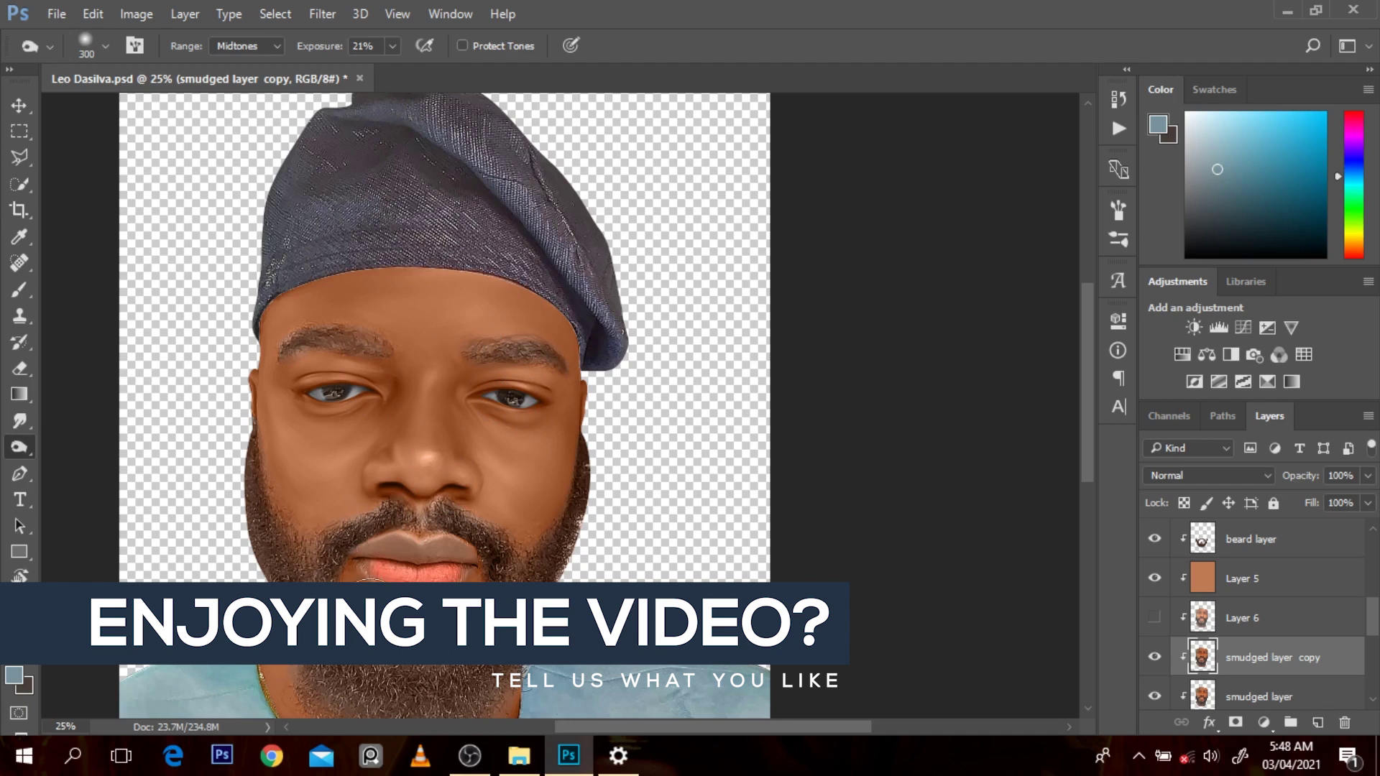
{"action": "key", "text": "["}
{"action": "key", "text": "["}
{"action": "key", "text": "["}
{"action": "key", "text": "["}
{"action": "key", "text": "["}
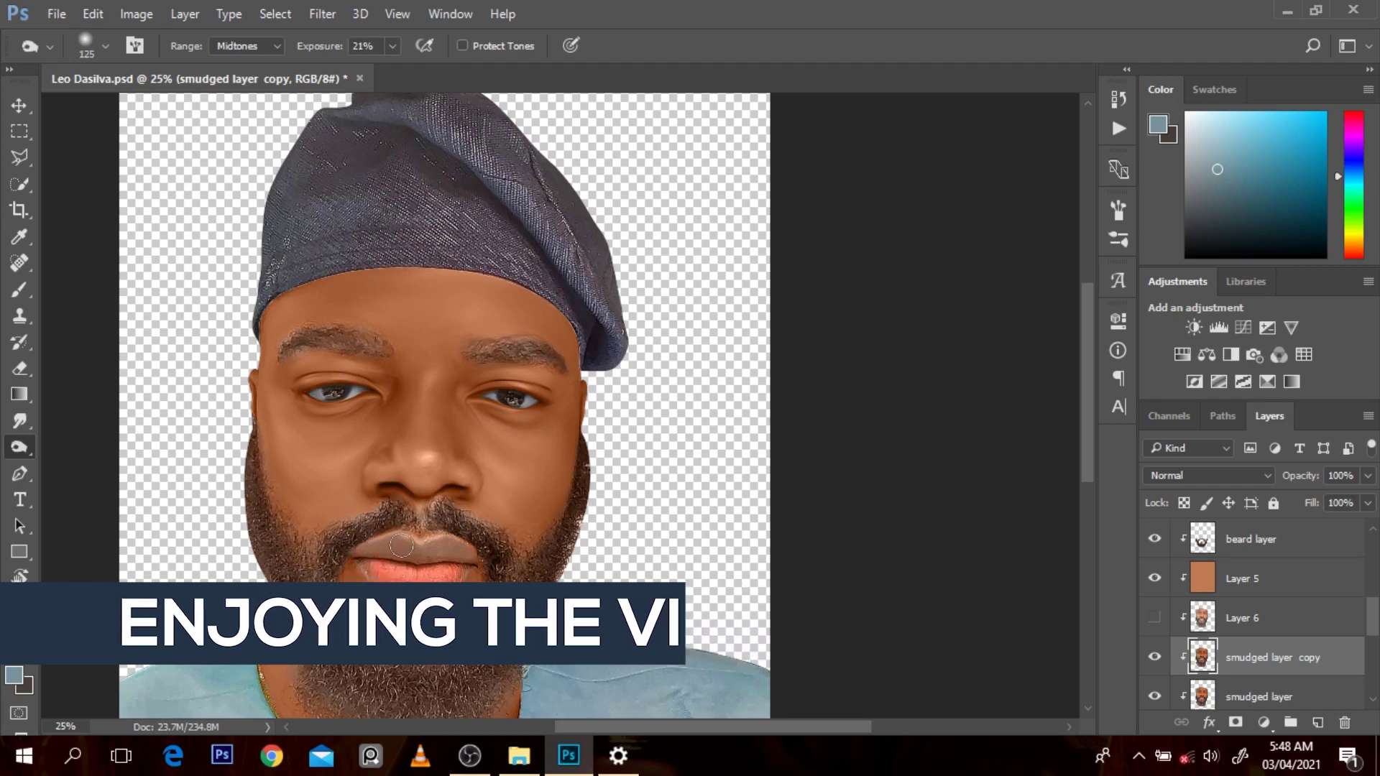
{"action": "key", "text": "bracketright"}
{"action": "key", "text": "bracketright"}
{"action": "key", "text": "bracketright"}
{"action": "key", "text": "bracketright"}
{"action": "key", "text": "bracketright"}
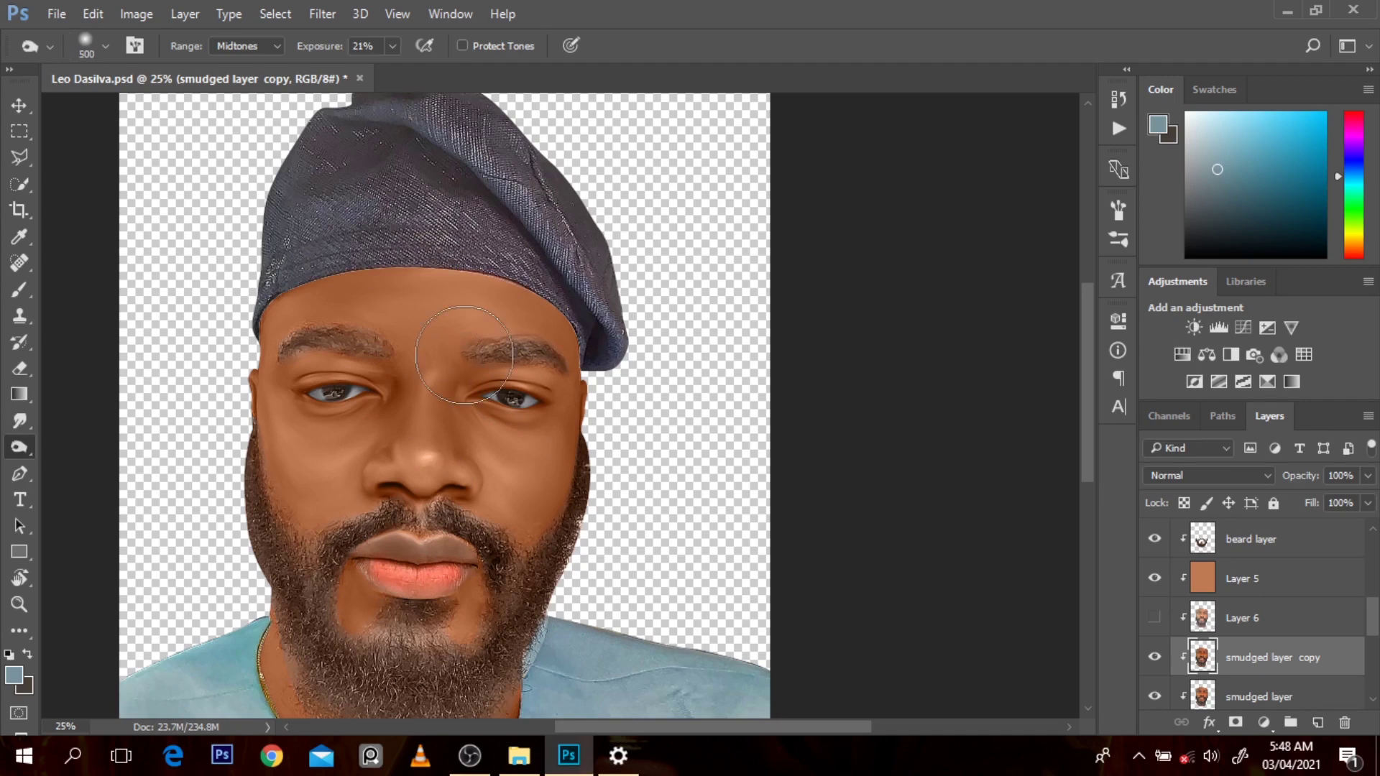
{"action": "key", "text": "bracketright"}
{"action": "key", "text": "bracketright"}
{"action": "left_click", "coordinate": [501, 286]}
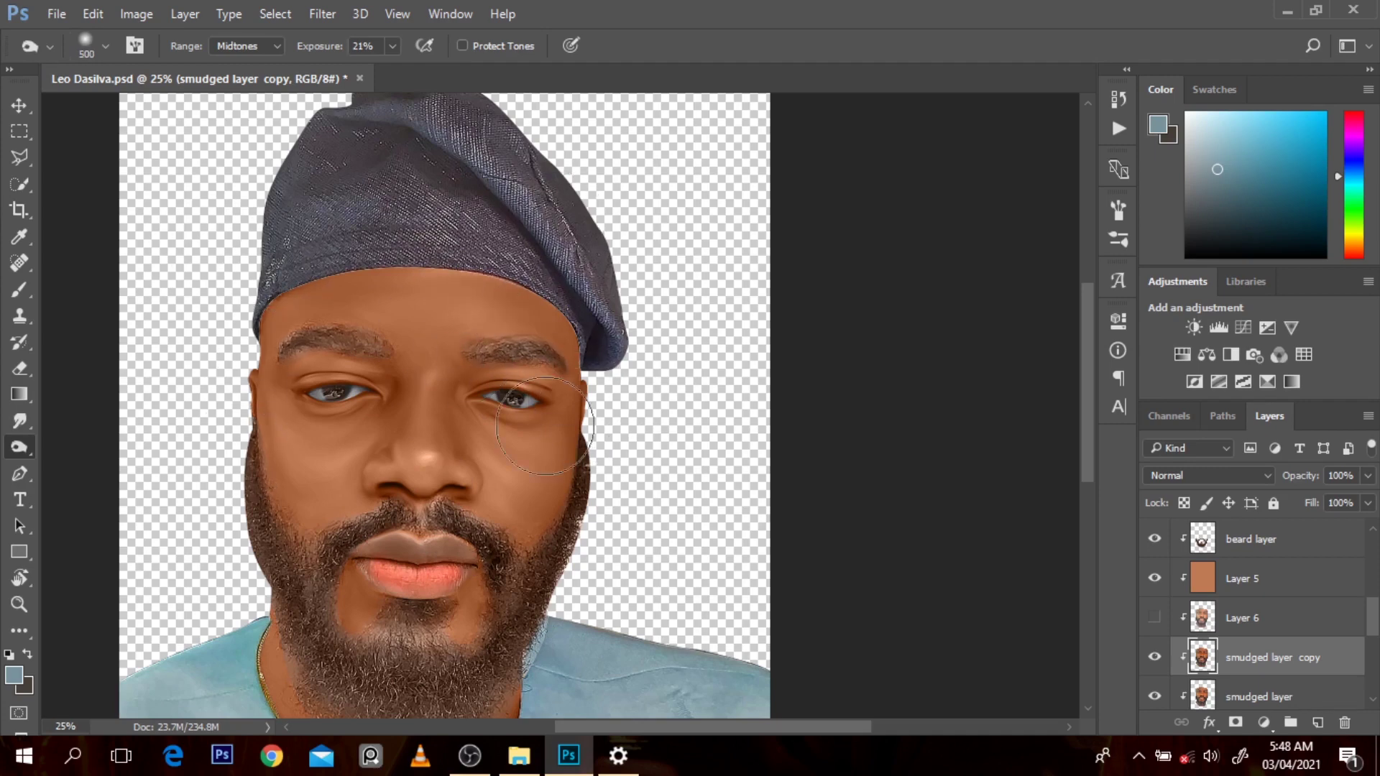
{"action": "left_click", "coordinate": [554, 457], "text": "alt"}
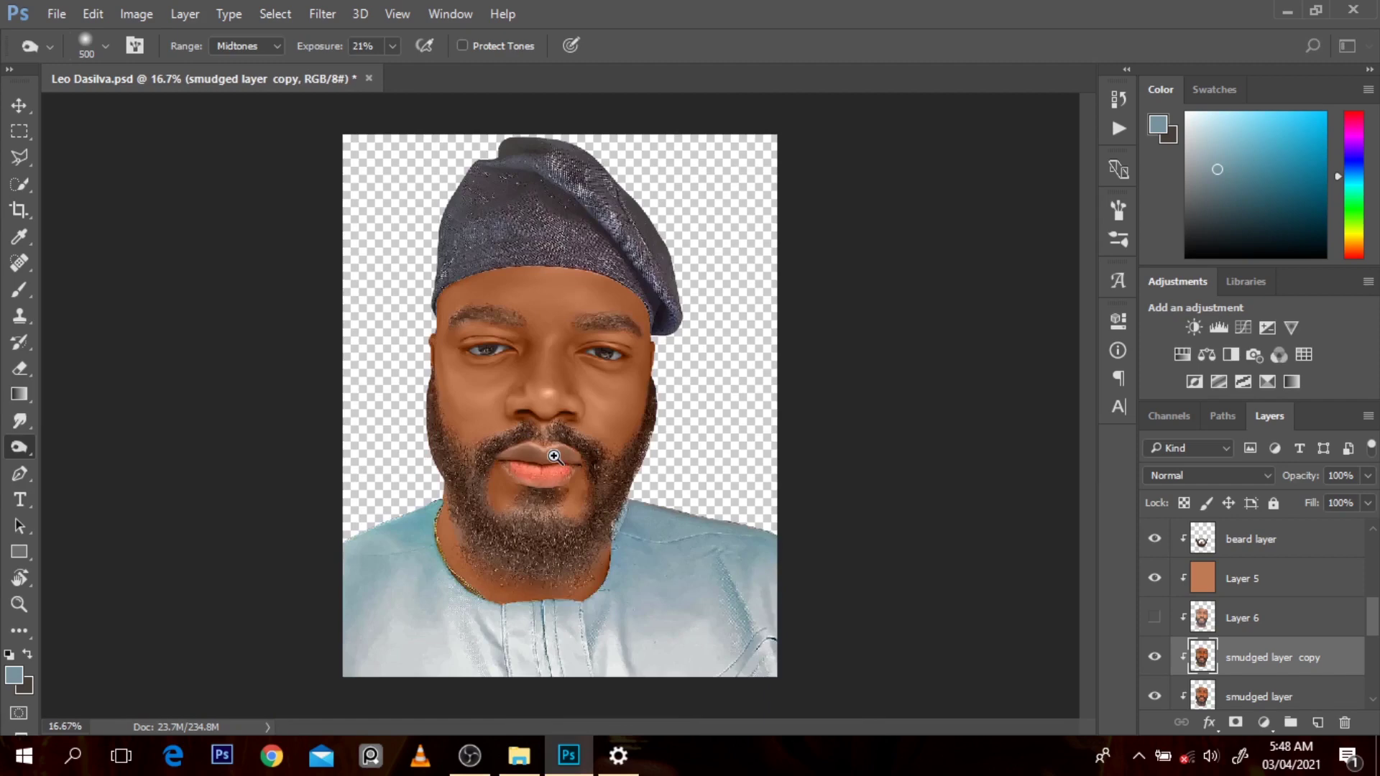
{"action": "left_click", "coordinate": [555, 455], "text": "ctrl"}
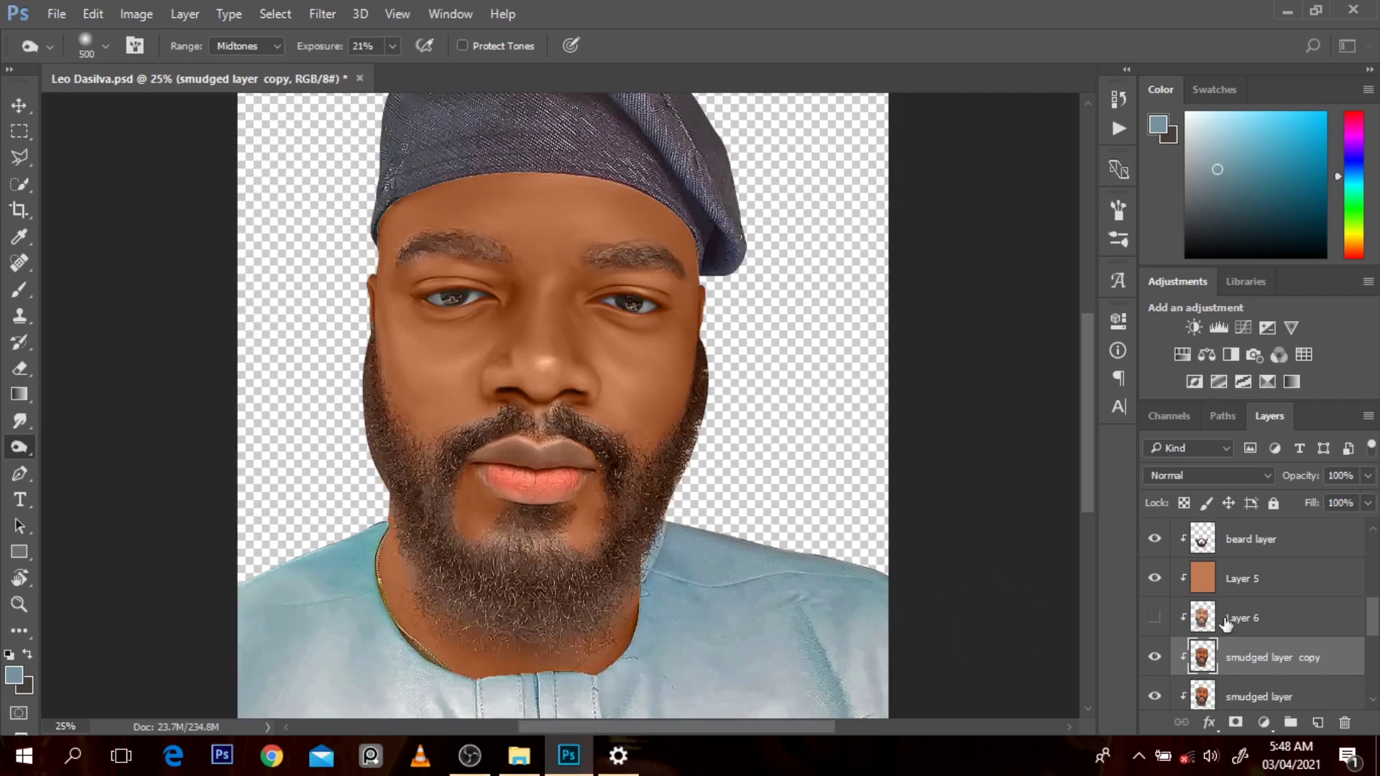
Rename the smudged layer copy as "dodge and burn layer"
{"action": "double_click", "coordinate": [1290, 660]}
{"action": "left_click_drag", "start_coordinate": [1294, 658], "coordinate": [1067, 690]}
{"action": "type", "text": "do"}
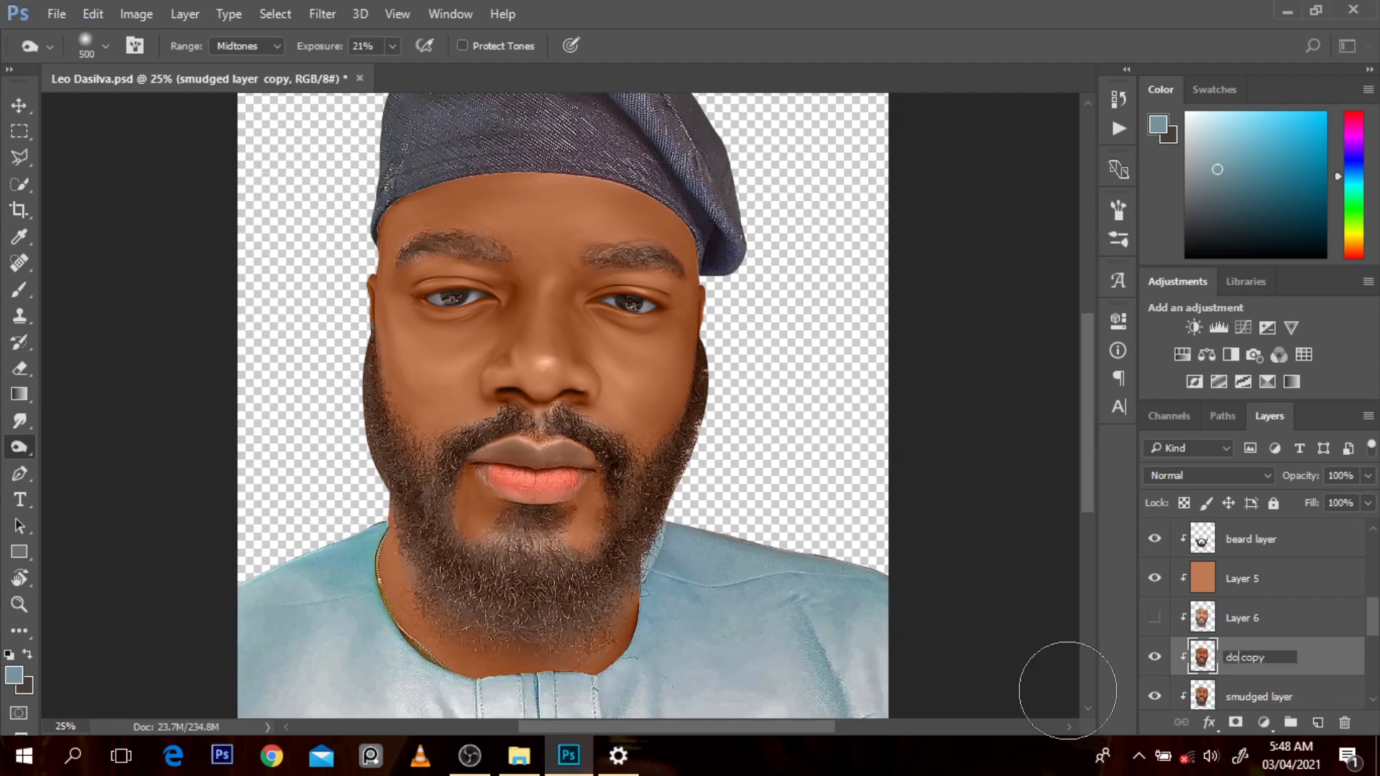
{"action": "type", "text": "dge and burn layer"}
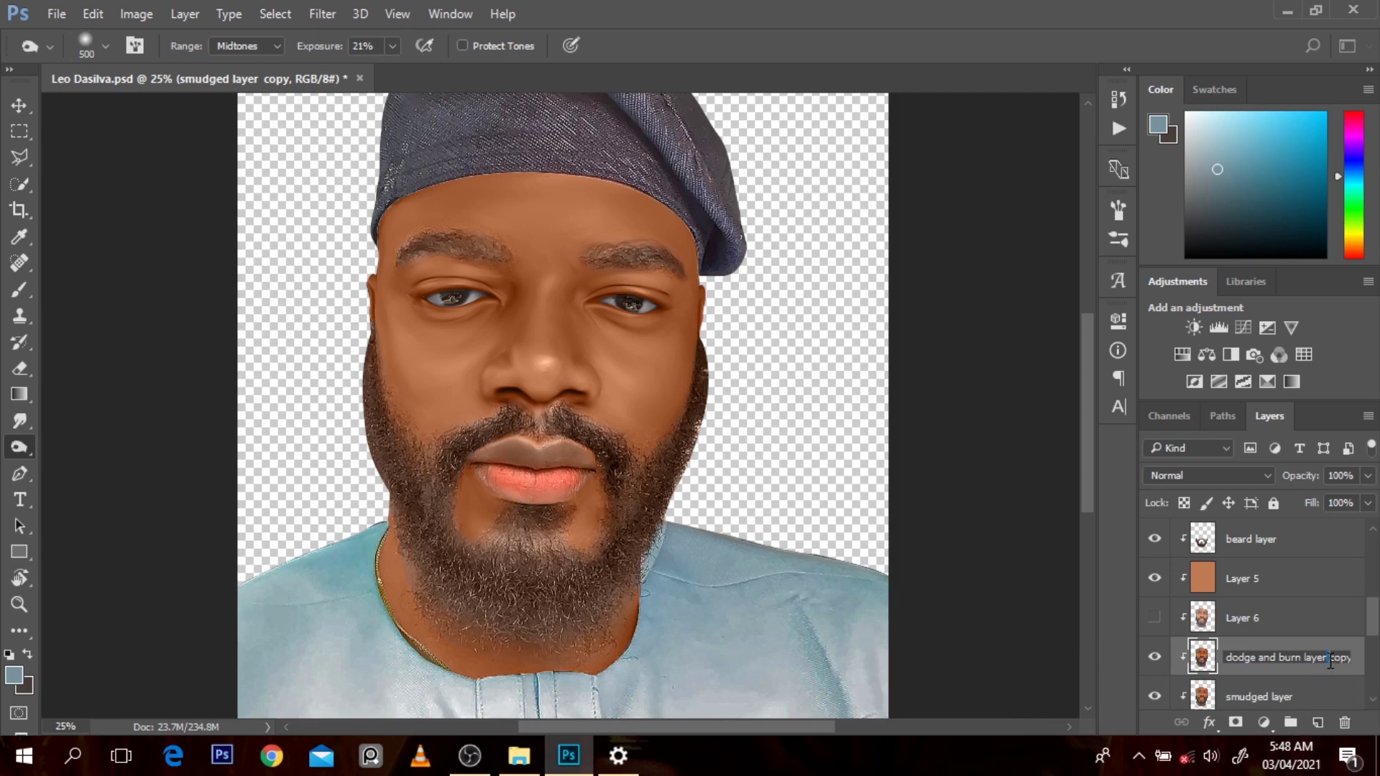
{"action": "key", "text": "shift+End"}
{"action": "key", "text": "BackSpace"}
{"action": "key", "text": "BackSpace"}
{"action": "key", "text": "Return"}
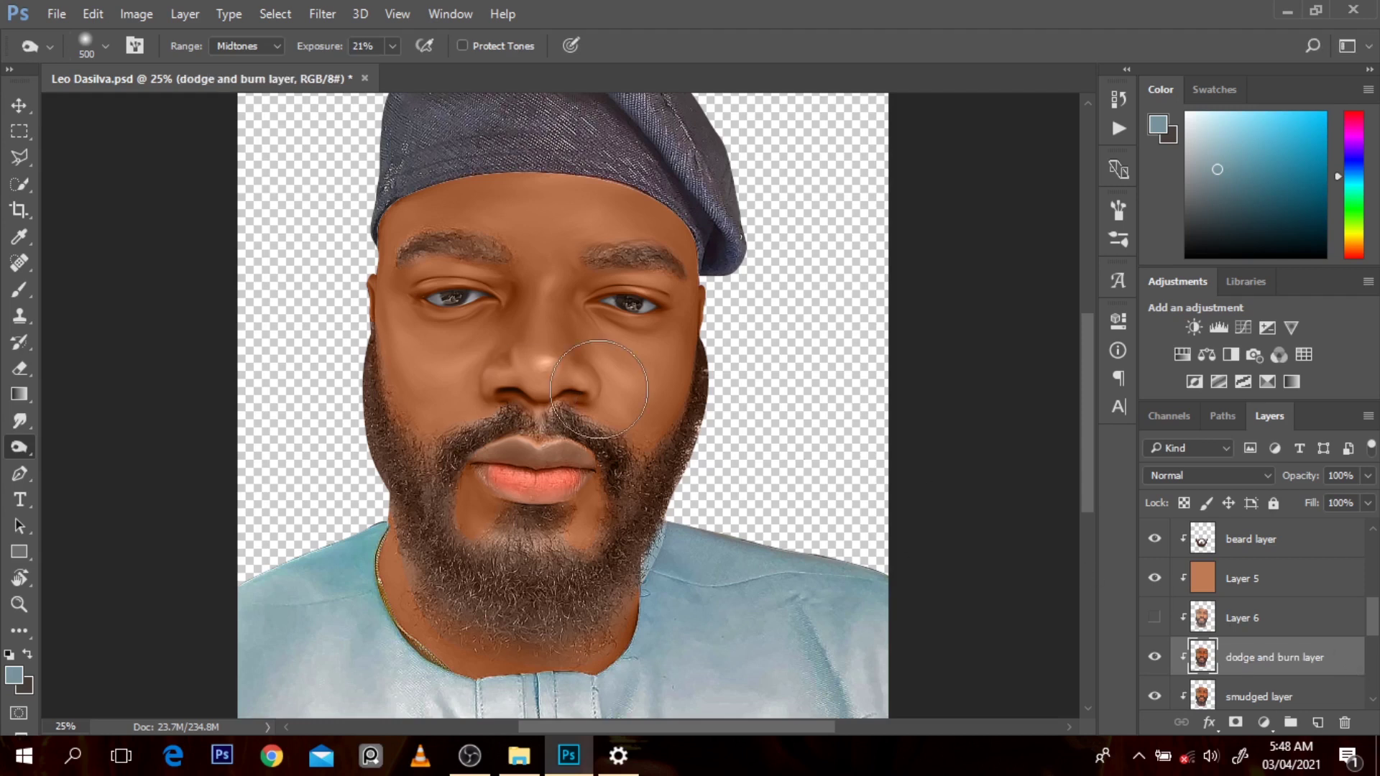
Switch to the Dodge tool and set it to Midtones at 20% exposure with a soft size 250 brush
{"action": "key", "text": "shift+o"}
{"action": "key", "text": "shift+o"}
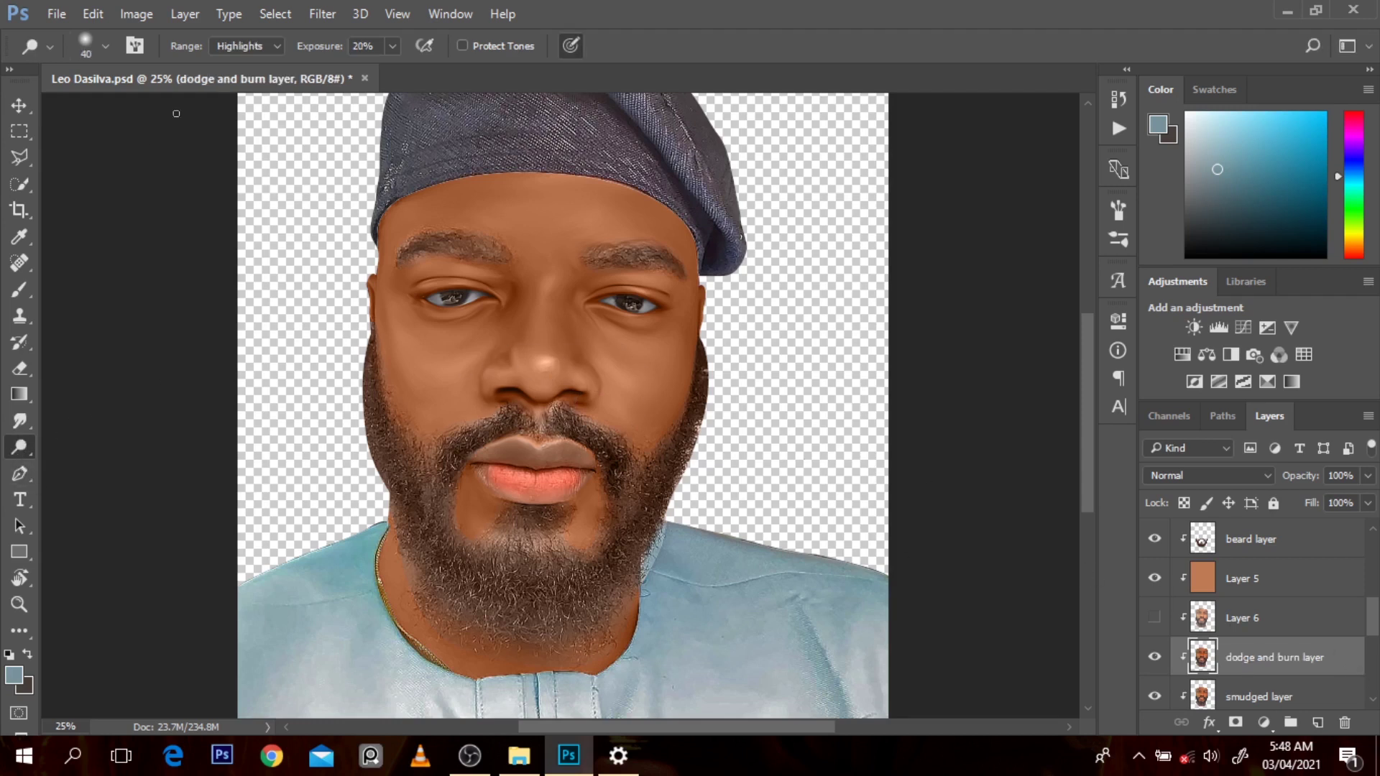
{"action": "left_click", "coordinate": [230, 51]}
{"action": "left_click", "coordinate": [230, 70]}
{"action": "key", "text": "bracketright"}
{"action": "key", "text": "bracketright"}
{"action": "key", "text": "bracketright"}
{"action": "key", "text": "bracketright"}
{"action": "key", "text": "bracketright"}
{"action": "key", "text": "bracketright"}
{"action": "key", "text": "bracketright"}
{"action": "key", "text": "bracketright"}
{"action": "key", "text": "bracketright"}
{"action": "key", "text": "bracketright"}
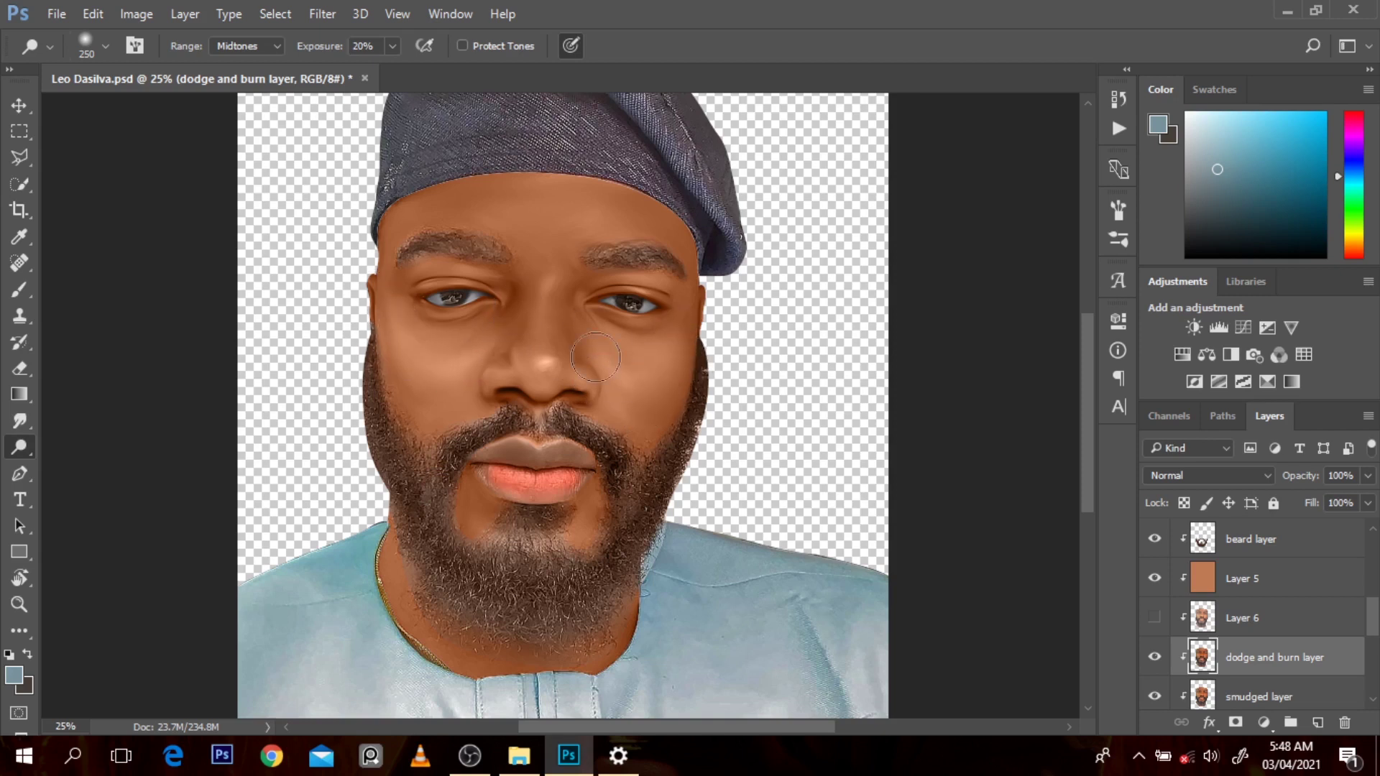
Try brightening both cheeks with the Dodge tool using a size 600 brush at 40% exposure, and undo the strokes
{"action": "key", "text": "bracketright"}
{"action": "key", "text": "bracketright"}
{"action": "key", "text": "bracketright"}
{"action": "key", "text": "bracketright"}
{"action": "mouse_move", "coordinate": [652, 370]}
{"action": "left_mouse_down"}
{"action": "mouse_move", "coordinate": [686, 373]}
{"action": "mouse_move", "coordinate": [647, 417]}
{"action": "mouse_move", "coordinate": [616, 357]}
{"action": "left_mouse_up"}
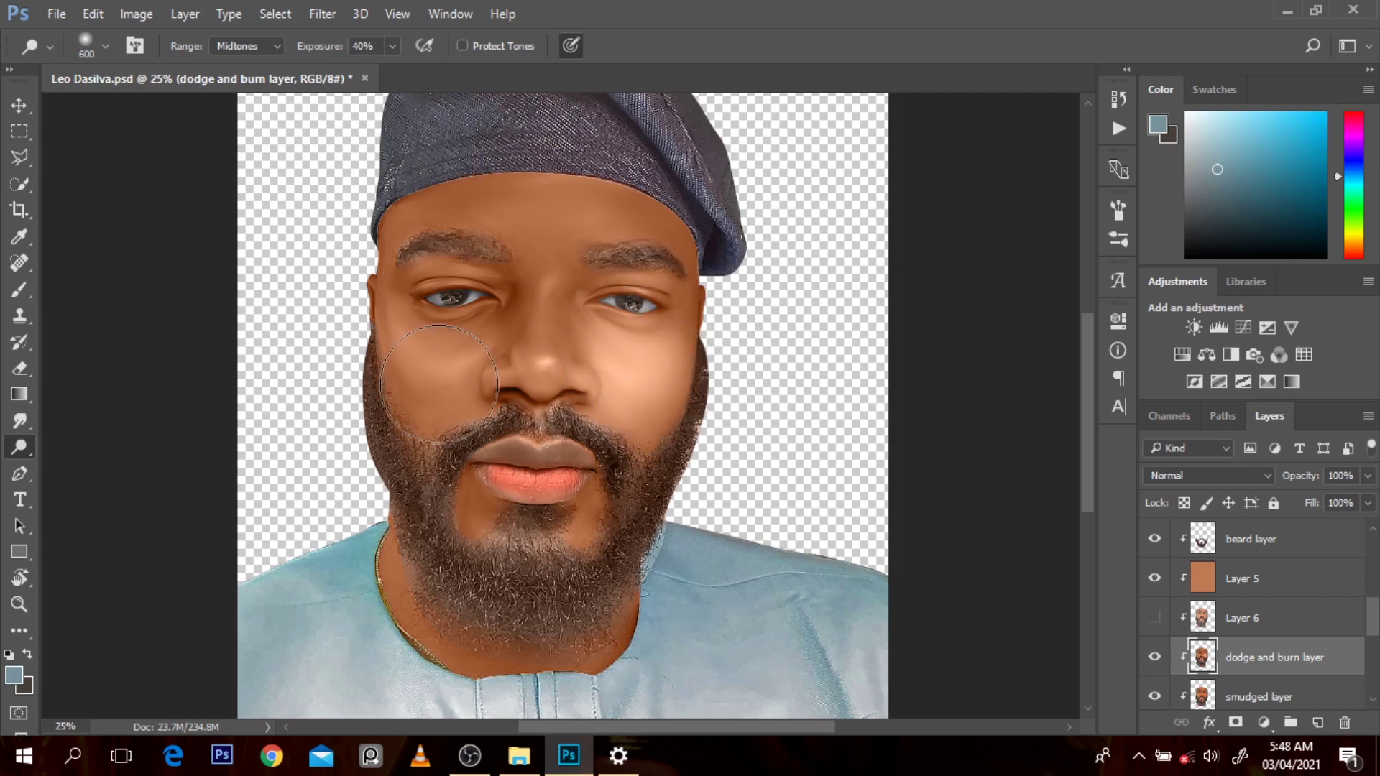
{"action": "mouse_move", "coordinate": [440, 384]}
{"action": "left_mouse_down"}
{"action": "mouse_move", "coordinate": [436, 353]}
{"action": "mouse_move", "coordinate": [410, 381]}
{"action": "mouse_move", "coordinate": [431, 349]}
{"action": "mouse_move", "coordinate": [402, 392]}
{"action": "left_mouse_up"}
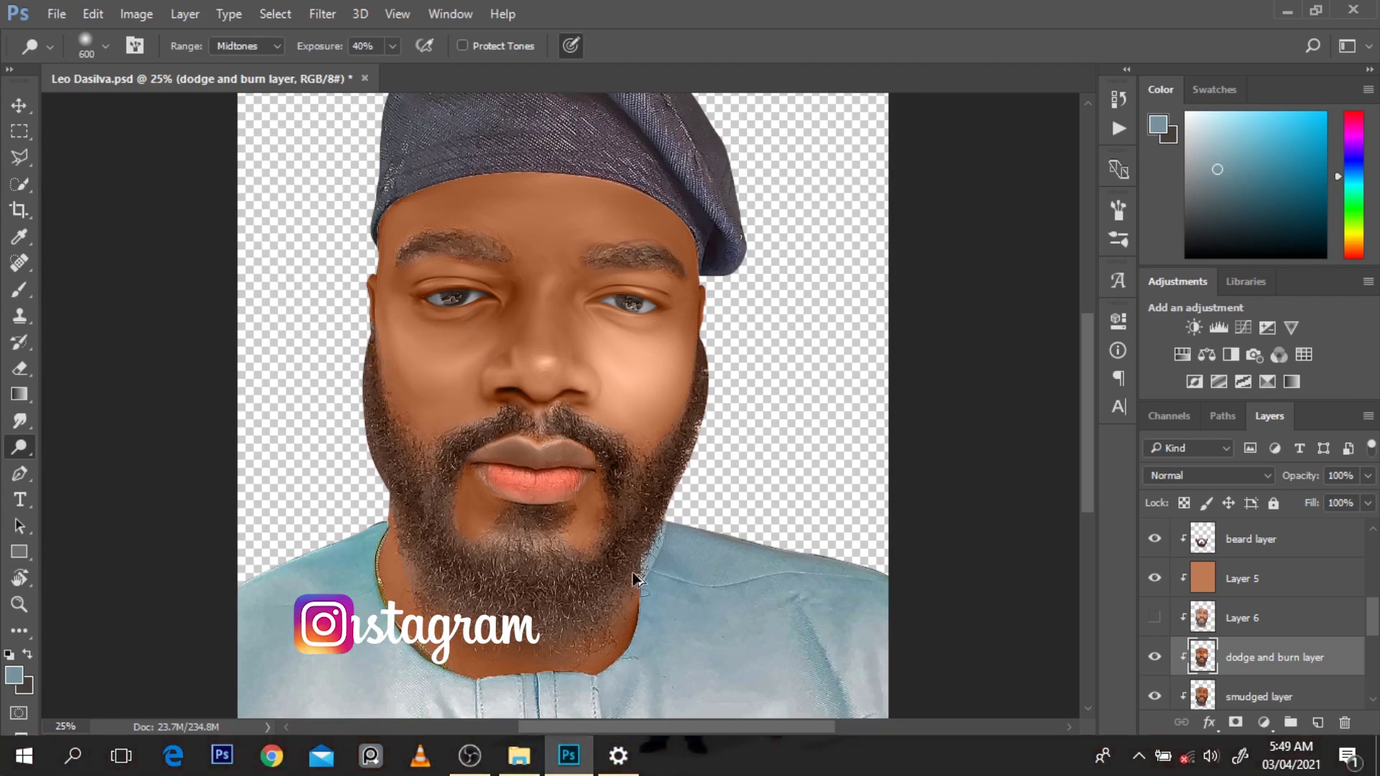
{"action": "key", "text": "ctrl+alt+z"}
{"action": "key", "text": "ctrl+alt+z"}
{"action": "key", "text": "ctrl+alt+z"}
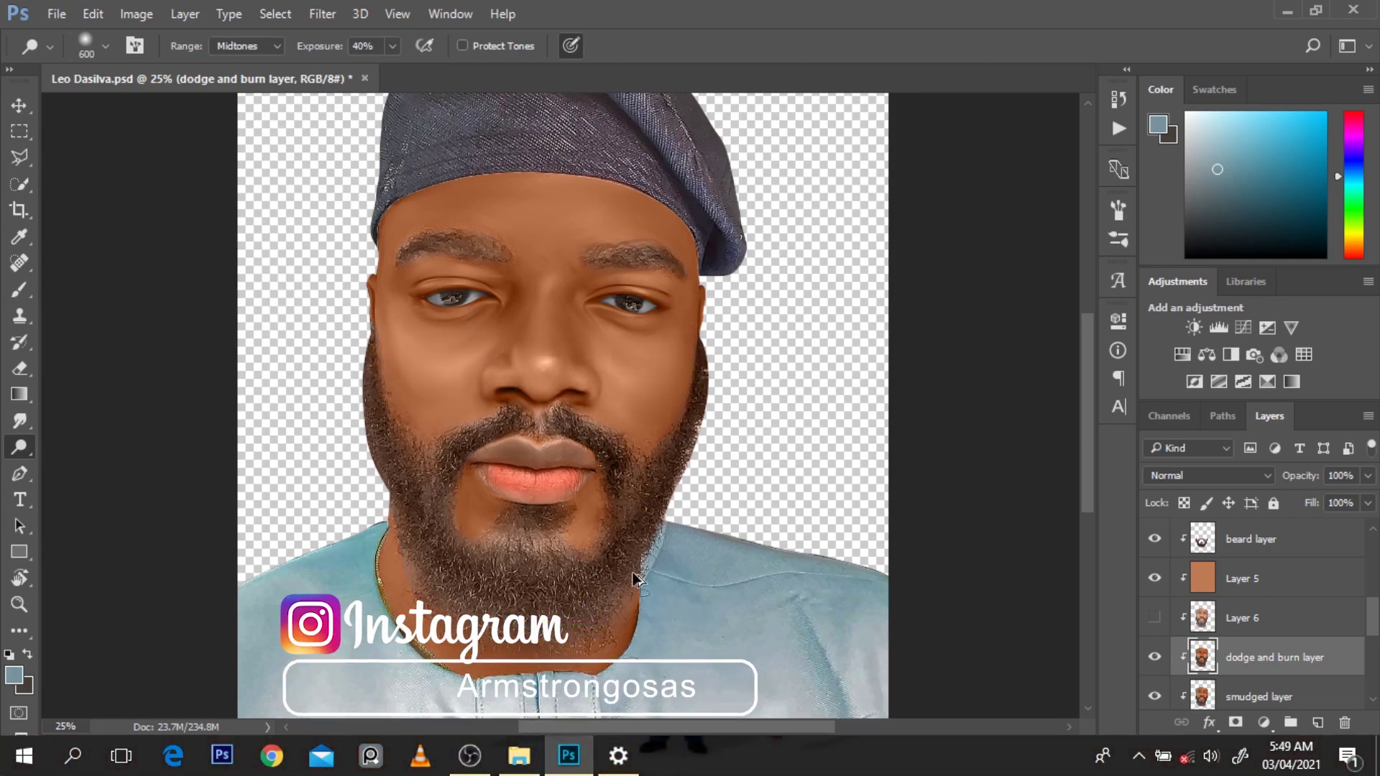
Dodge the midtones around the eyes and upper cheeks subtly with a soft size 250 brush at 20% exposure
{"action": "key", "text": "bracketleft"}
{"action": "key", "text": "bracketleft"}
{"action": "key", "text": "bracketleft"}
{"action": "key", "text": "bracketleft"}
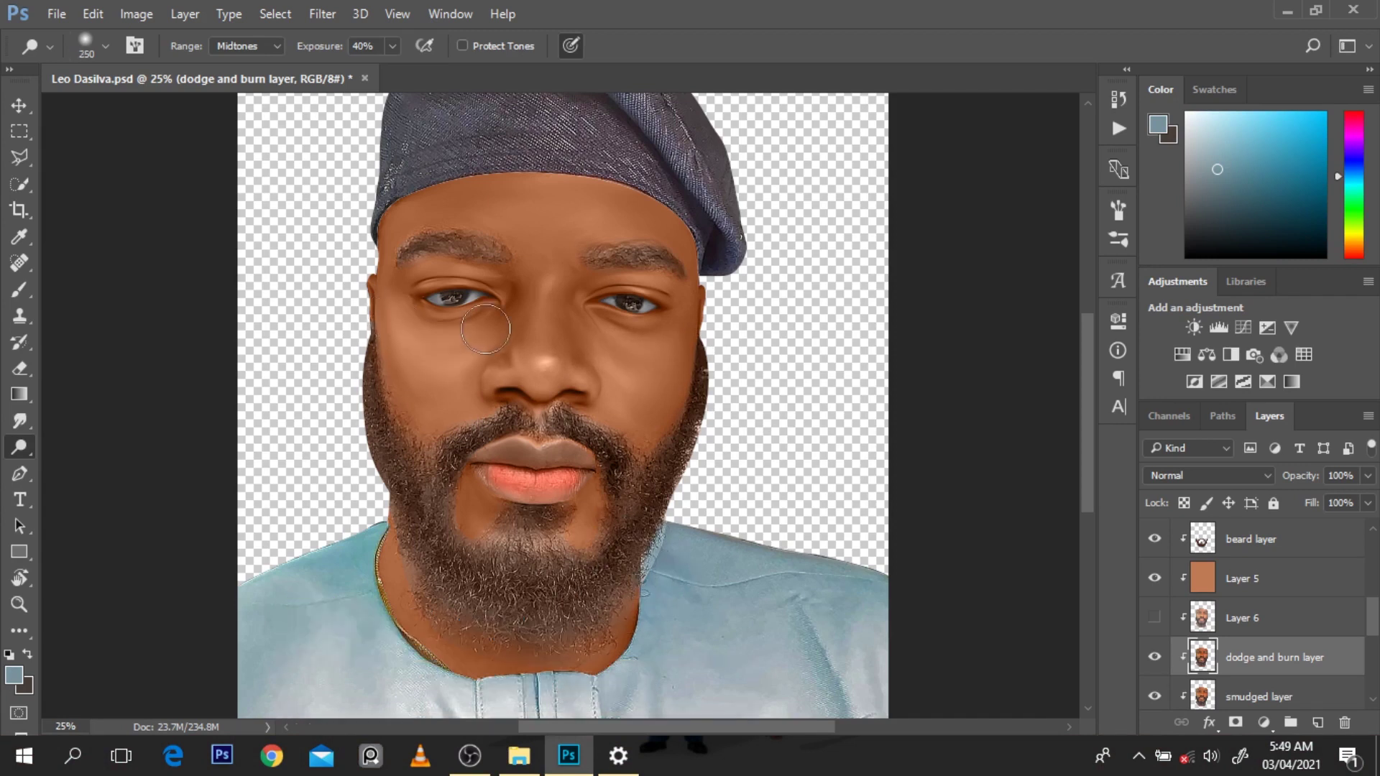
{"action": "key", "text": "2"}
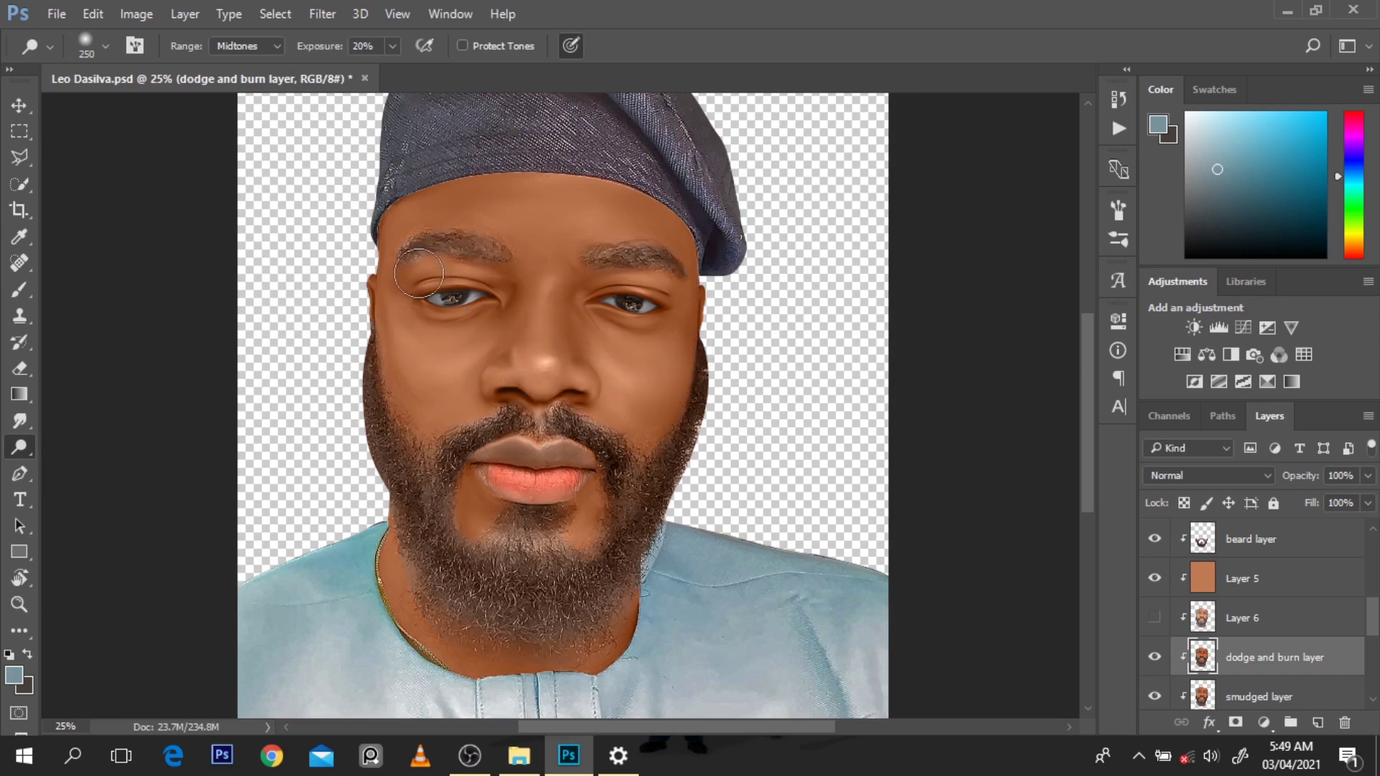
Burn the face's midtone shadow areas with a soft size 250 brush at 21% exposure
{"action": "key", "text": "shift+o"}
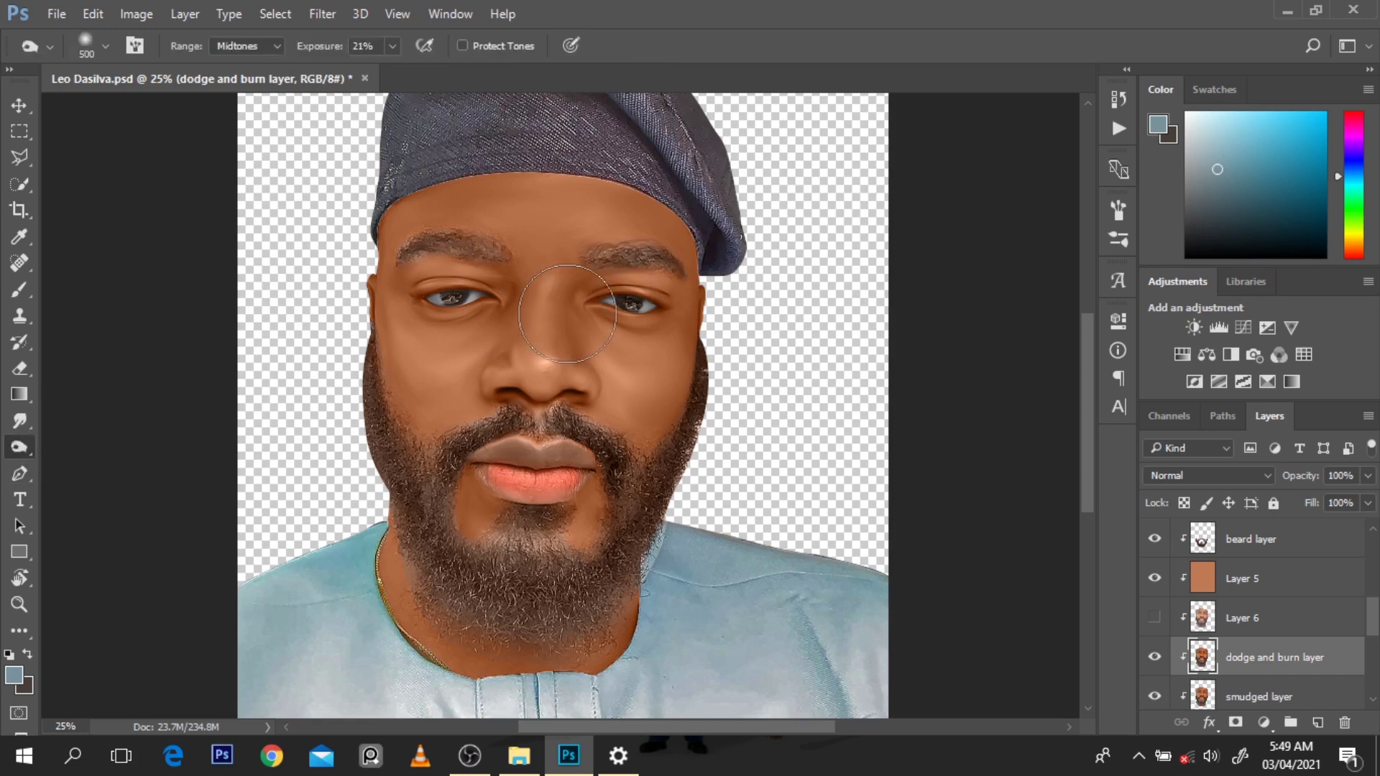
{"action": "key", "text": "bracketleft"}
{"action": "key", "text": "bracketleft"}
{"action": "key", "text": "bracketleft"}
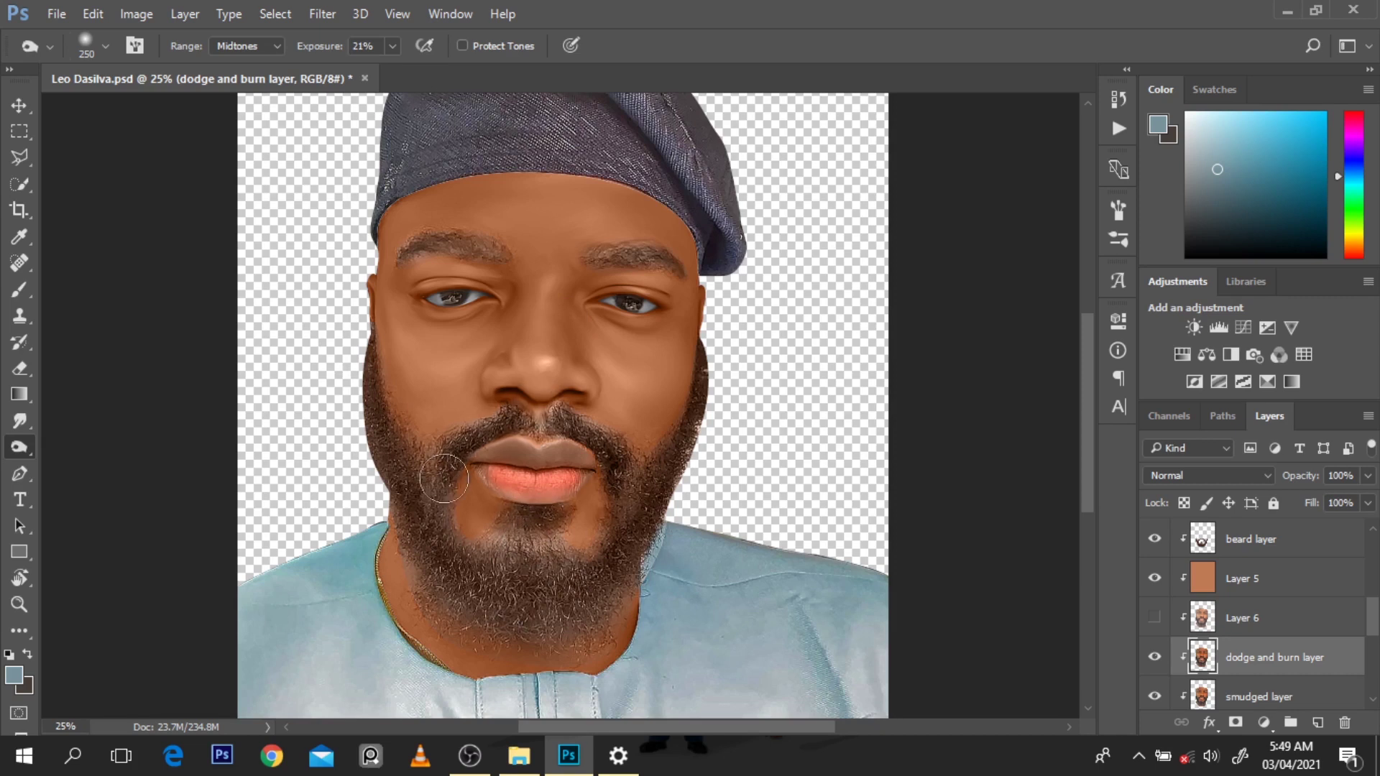
Dodge the face's bright areas on Highlights at 20% exposure, varying the soft brush size up to 300
{"action": "key", "text": "shift+o"}
{"action": "key", "text": "shift+o"}
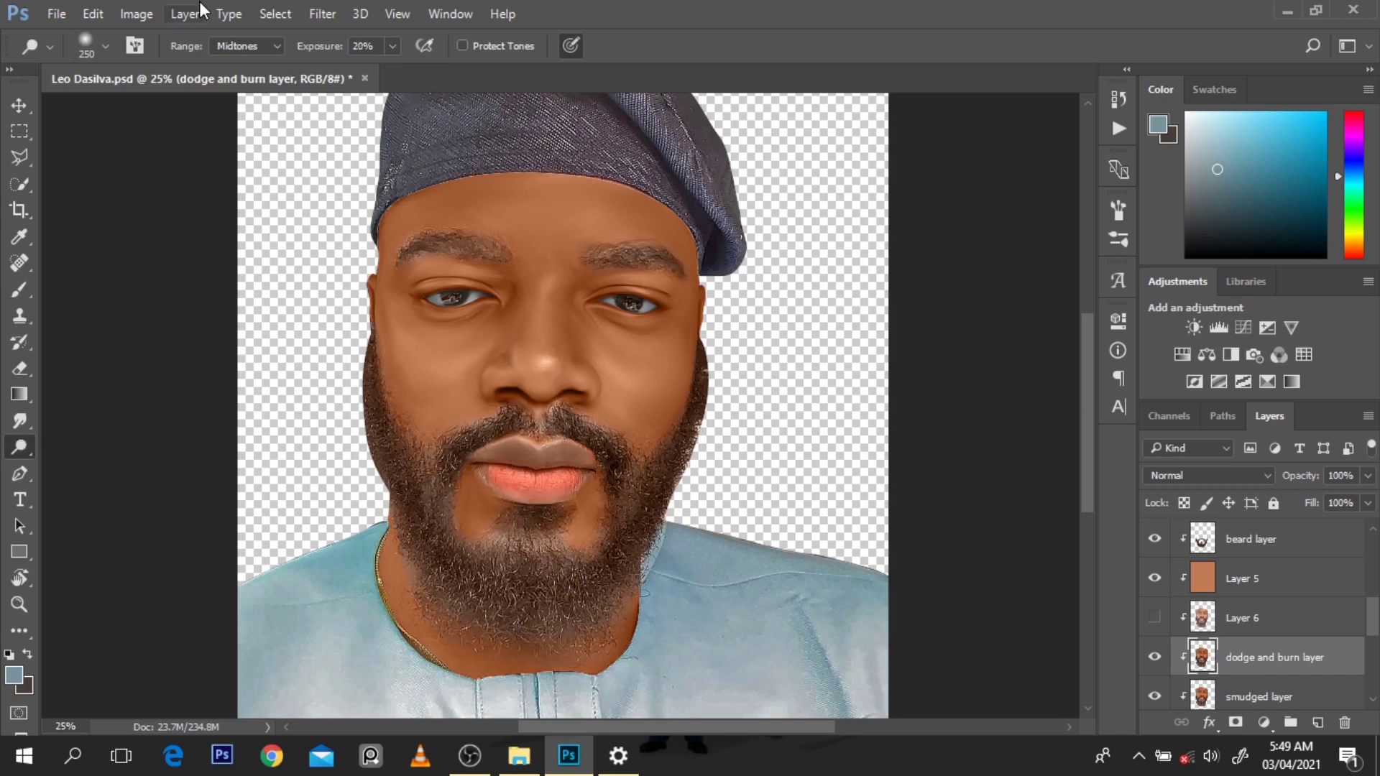
{"action": "left_click", "coordinate": [241, 46]}
{"action": "left_click", "coordinate": [237, 87]}
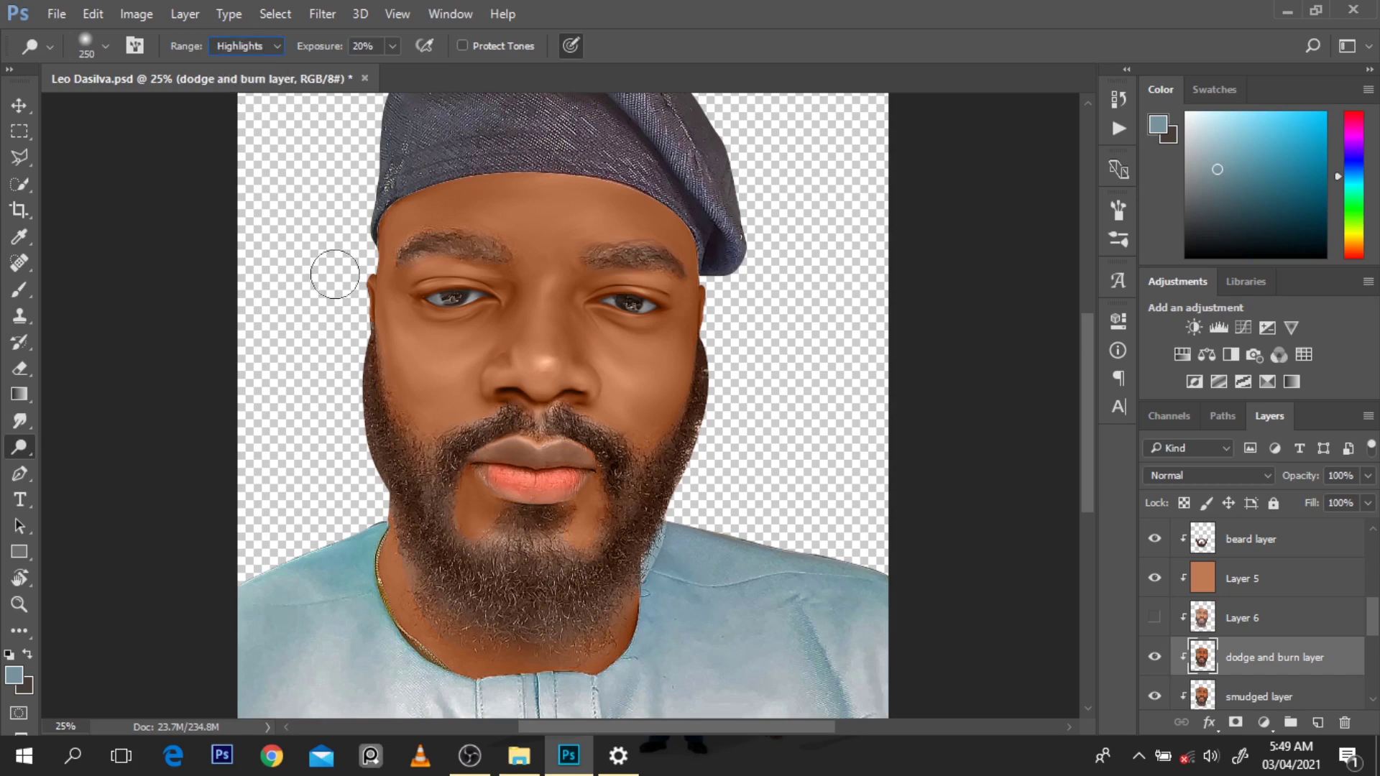
{"action": "key", "text": "bracketleft"}
{"action": "key", "text": "bracketleft"}
{"action": "key", "text": "bracketleft"}
{"action": "key", "text": "bracketleft"}
{"action": "key", "text": "bracketleft"}
{"action": "key", "text": "bracketleft"}
{"action": "key", "text": "bracketleft"}
{"action": "key", "text": "bracketleft"}
{"action": "key", "text": "bracketleft"}
{"action": "key", "text": "bracketleft"}
{"action": "key", "text": "bracketright"}
{"action": "key", "text": "bracketright"}
{"action": "key", "text": "bracketright"}
{"action": "key", "text": "bracketright"}
{"action": "key", "text": "bracketright"}
{"action": "key", "text": "bracketright"}
{"action": "key", "text": "bracketright"}
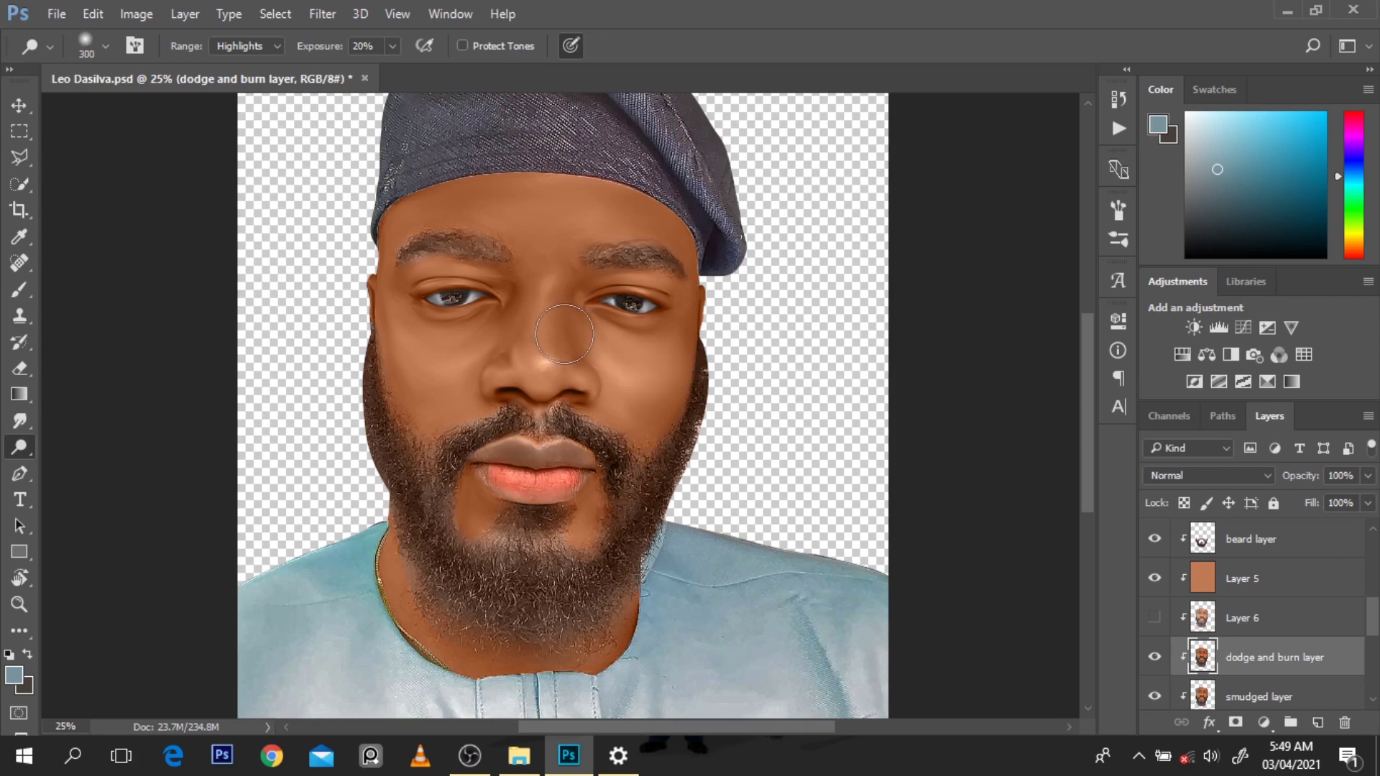
Dodge the fine highlights around the nose and upper lip with a size 15 brush on Highlights at 25% exposure
{"action": "key", "text": "bracketleft"}
{"action": "key", "text": "bracketleft"}
{"action": "key", "text": "bracketleft"}
{"action": "key", "text": "bracketleft"}
{"action": "key", "text": "bracketleft"}
{"action": "key", "text": "bracketleft"}
{"action": "key", "text": "bracketleft"}
{"action": "key", "text": "bracketleft"}
{"action": "key", "text": "bracketleft"}
{"action": "key", "text": "bracketleft"}
{"action": "key", "text": "bracketleft"}
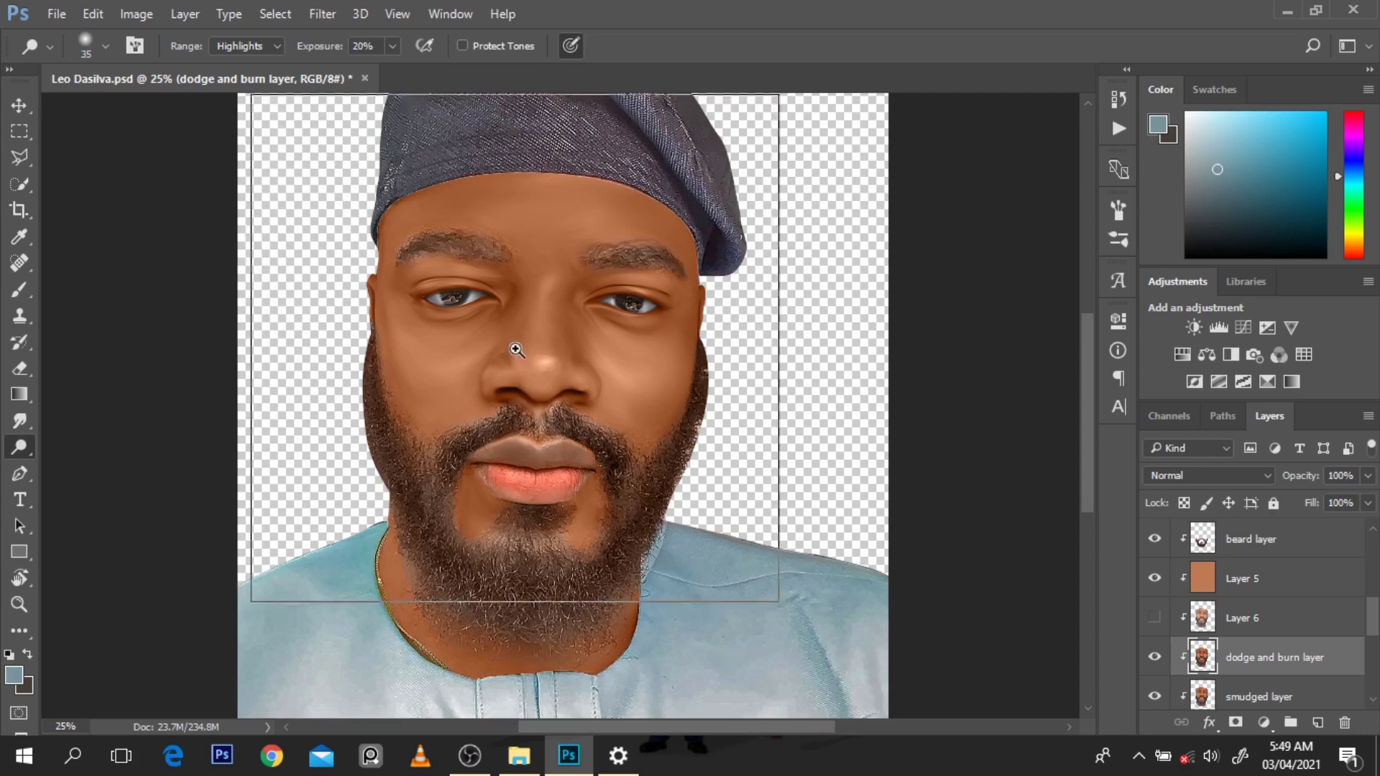
{"action": "scroll", "coordinate": [516, 353], "scroll_direction": "up", "scroll_amount": 2}
{"action": "key", "text": "bracketleft"}
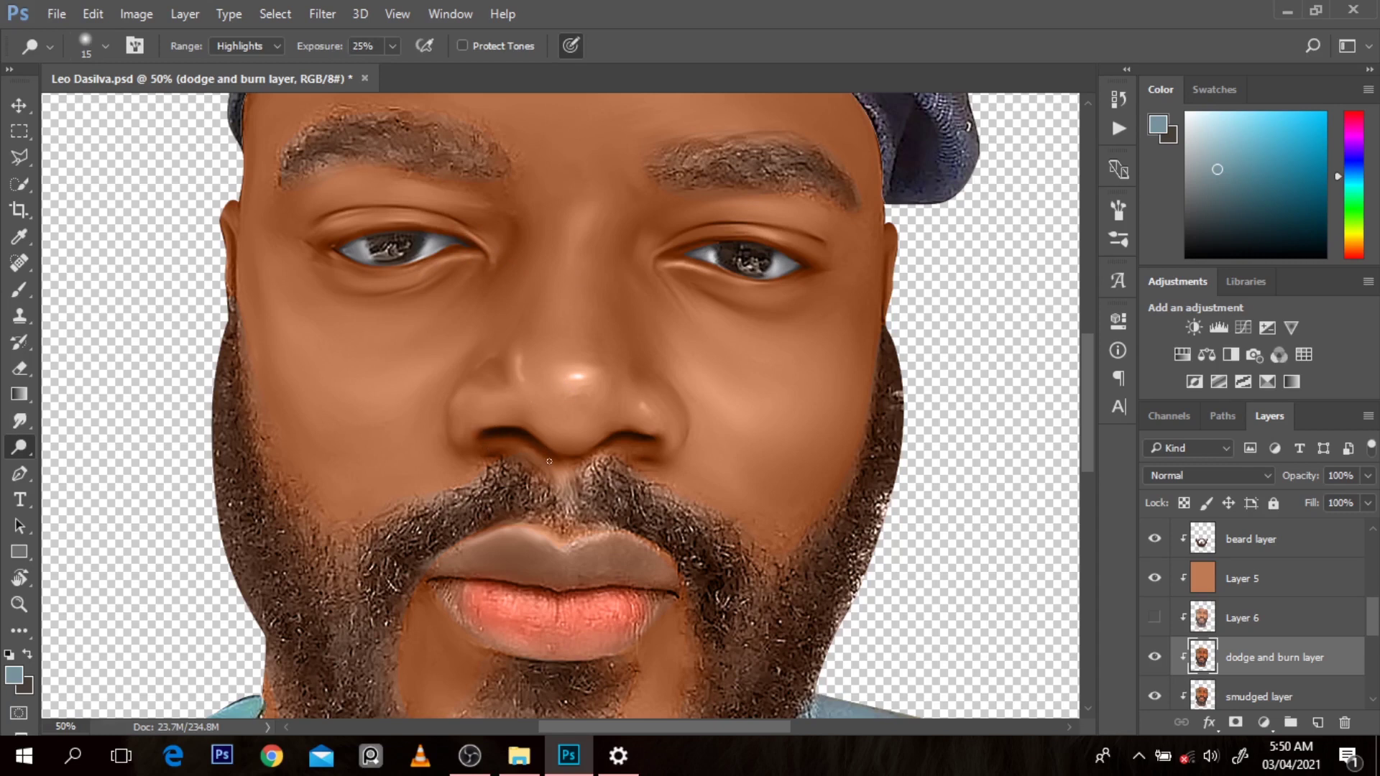
Brighten the cheek beneath the eye with the Dodge tool on Highlights, using a size 200 brush at 25% exposure
{"action": "key", "text": "bracketright"}
{"action": "key", "text": "bracketright"}
{"action": "key", "text": "bracketright"}
{"action": "key", "text": "bracketright"}
{"action": "key", "text": "bracketright"}
{"action": "key", "text": "bracketright"}
{"action": "key", "text": "bracketright"}
{"action": "key", "text": "bracketright"}
{"action": "key", "text": "bracketright"}
{"action": "key", "text": "bracketright"}
{"action": "key", "text": "bracketright"}
{"action": "key", "text": "bracketright"}
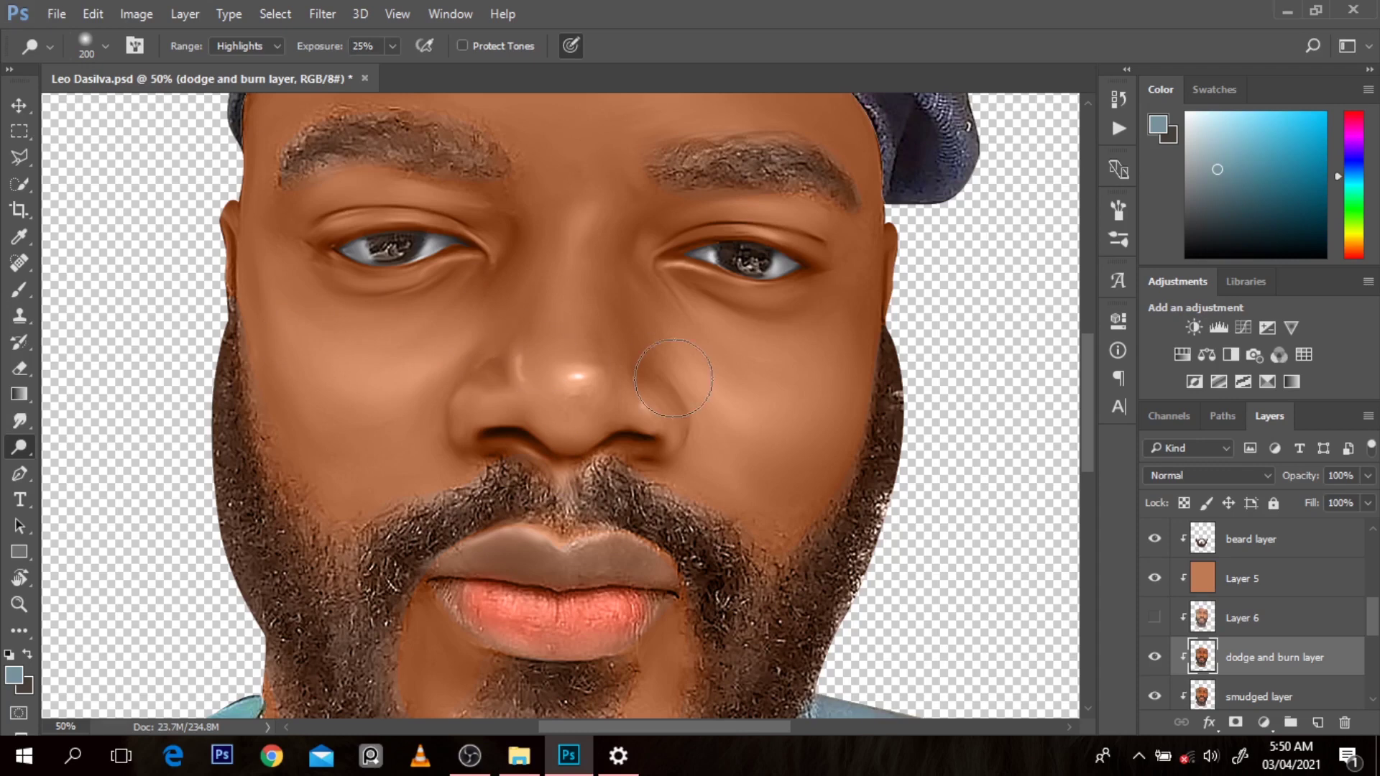
{"action": "left_click_drag", "start_coordinate": [718, 363], "coordinate": [805, 362]}
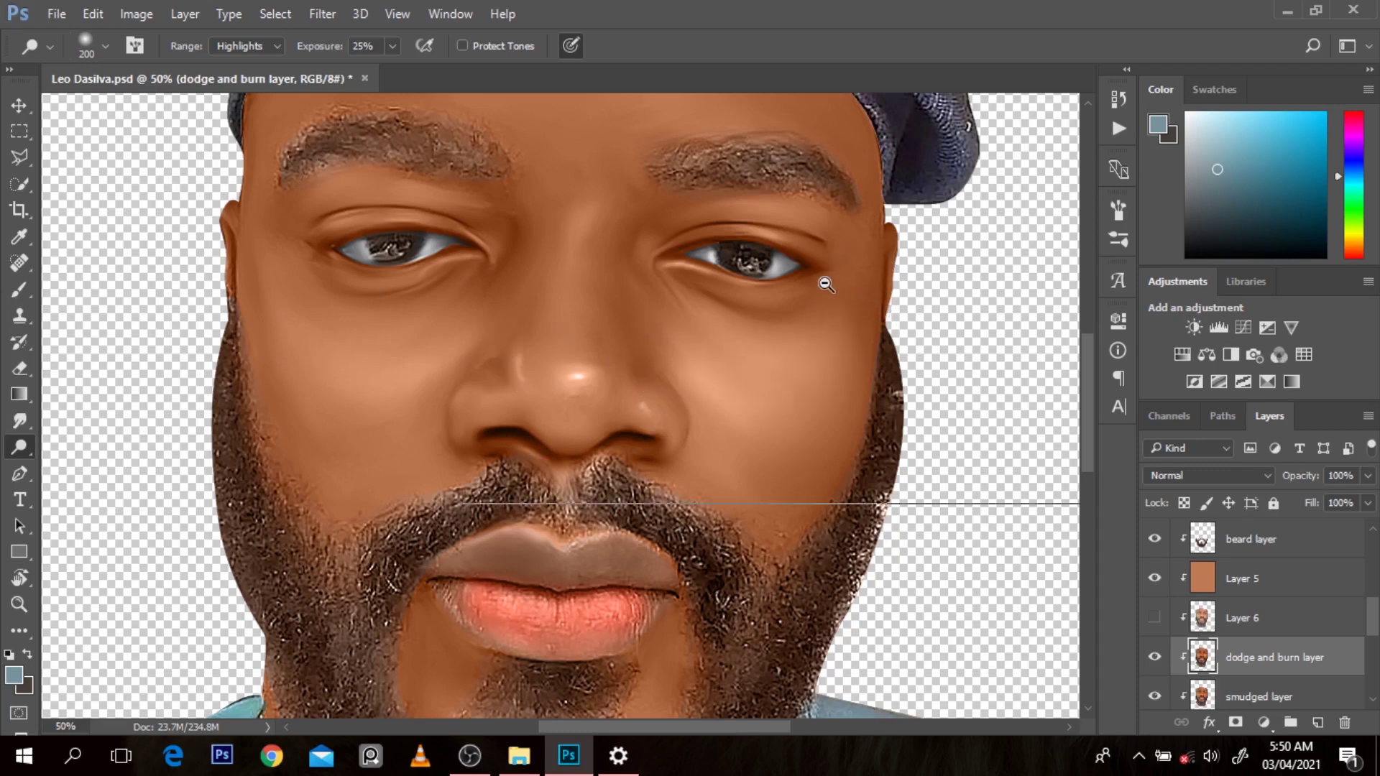
Compare the whole portrait with the dodge and burn layer hidden and shown
{"action": "left_click", "coordinate": [826, 284], "text": "alt"}
{"action": "left_click", "coordinate": [826, 286], "text": "alt"}
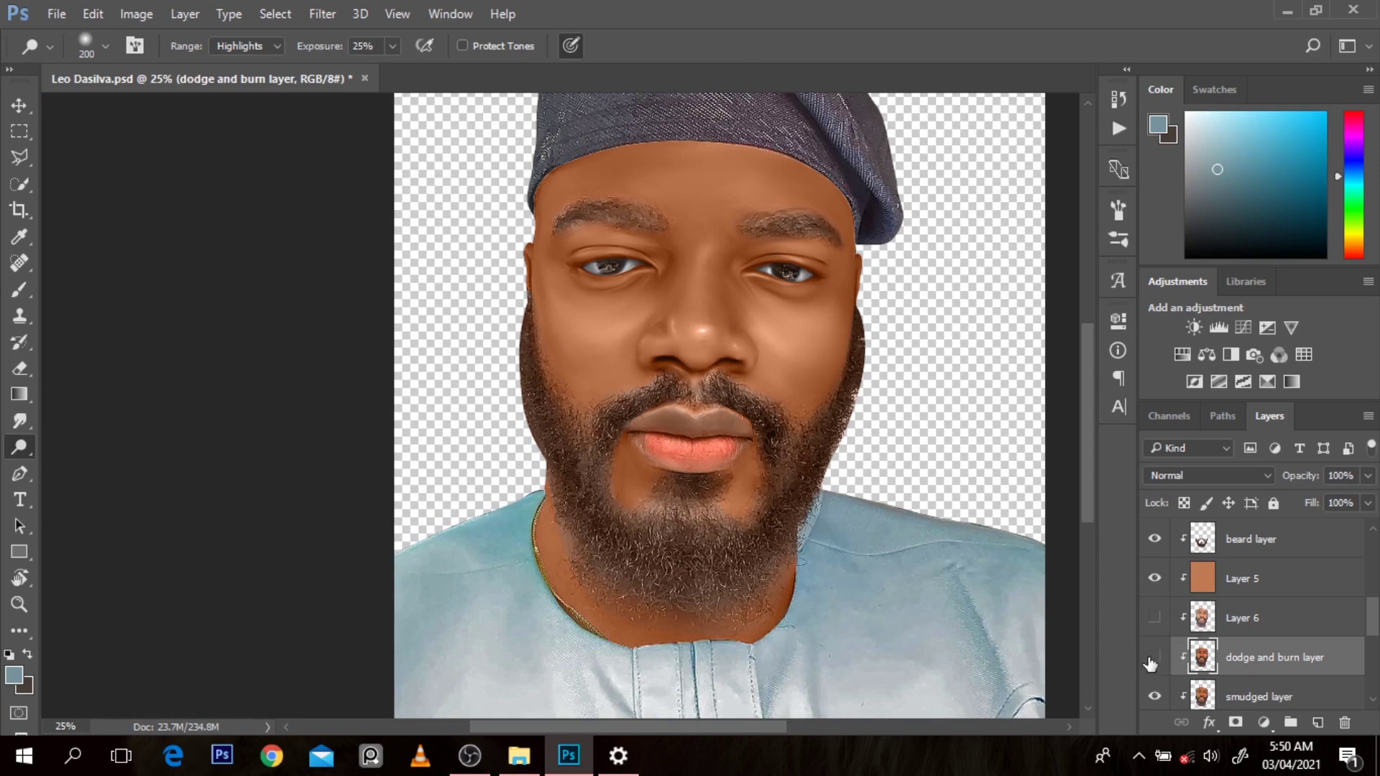
{"action": "left_click", "coordinate": [1152, 660]}
{"action": "left_click", "coordinate": [1152, 659]}
{"action": "left_click", "coordinate": [1153, 660]}
{"action": "left_click", "coordinate": [1152, 659]}
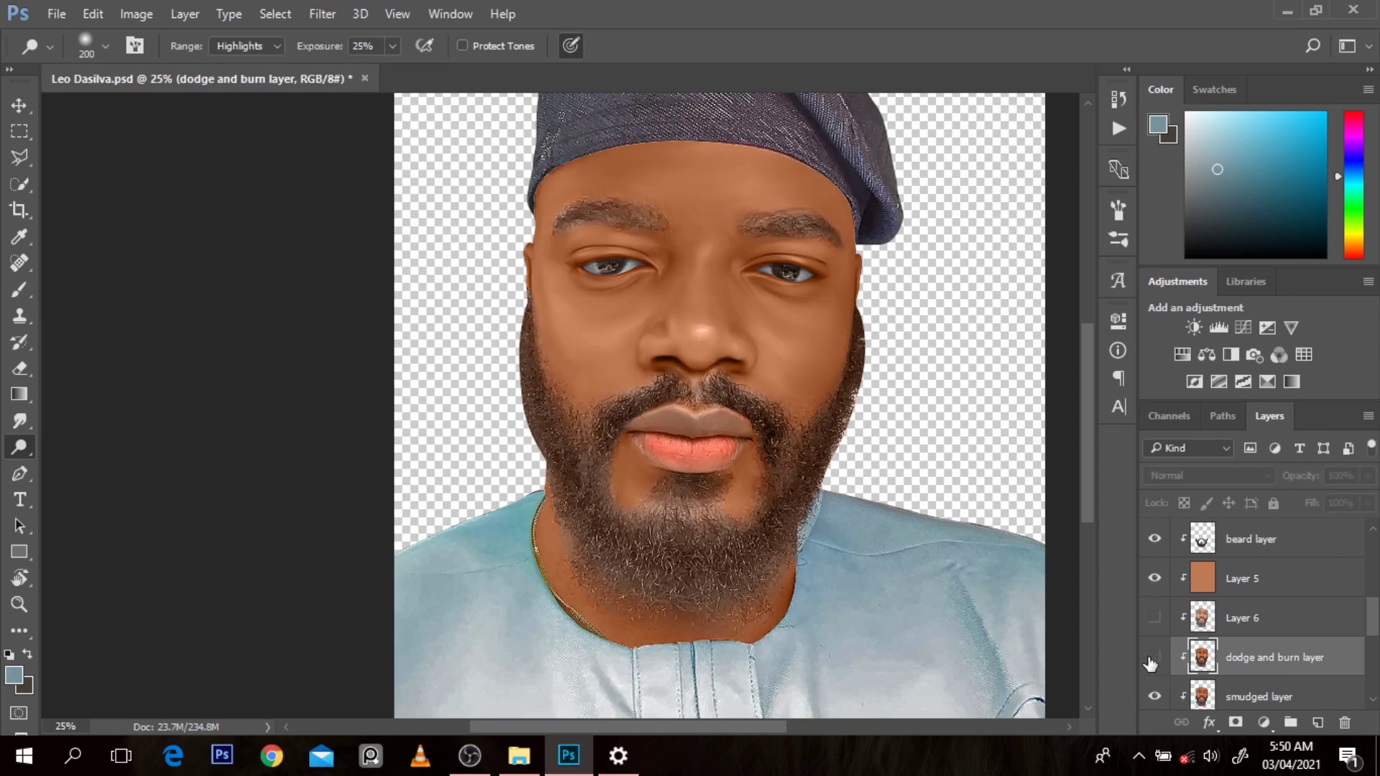
{"action": "left_click", "coordinate": [1152, 659]}
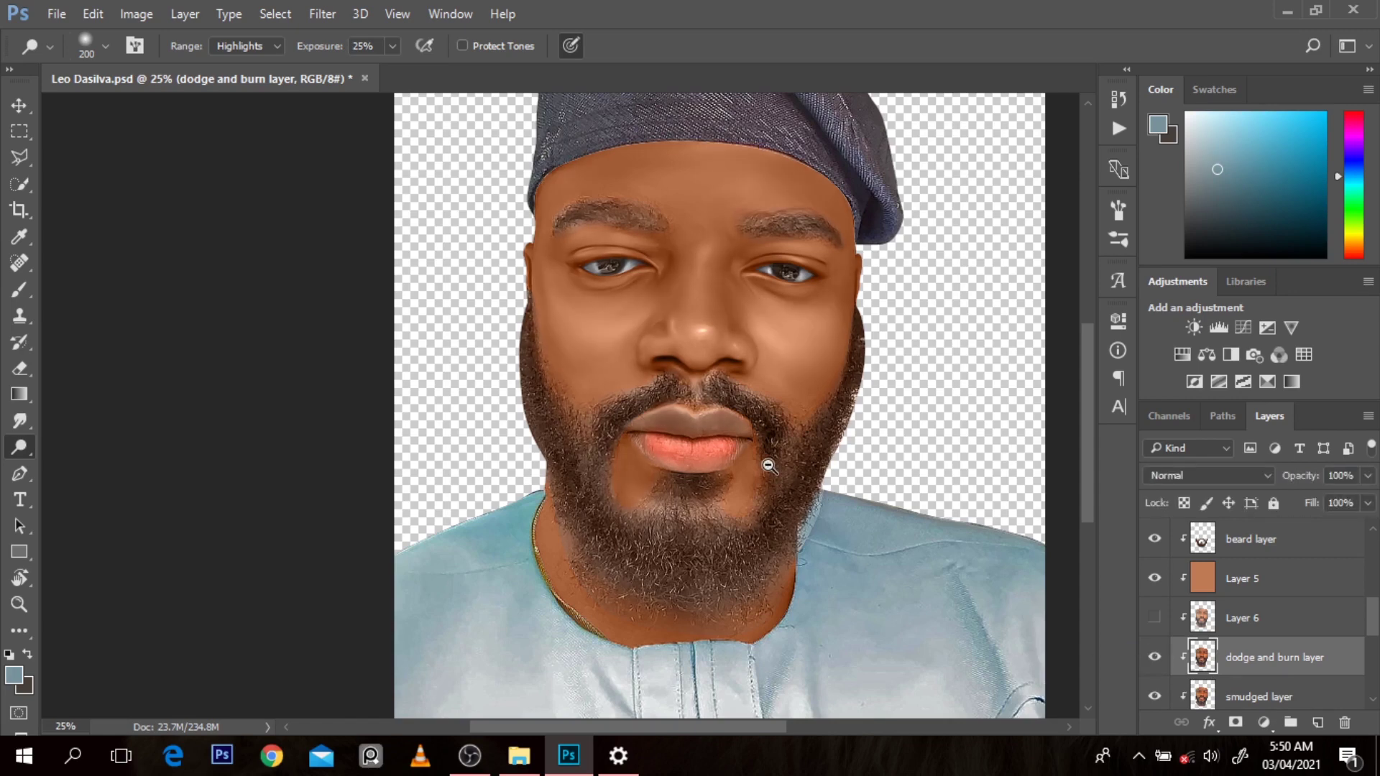
{"action": "key", "text": "ctrl+minus"}
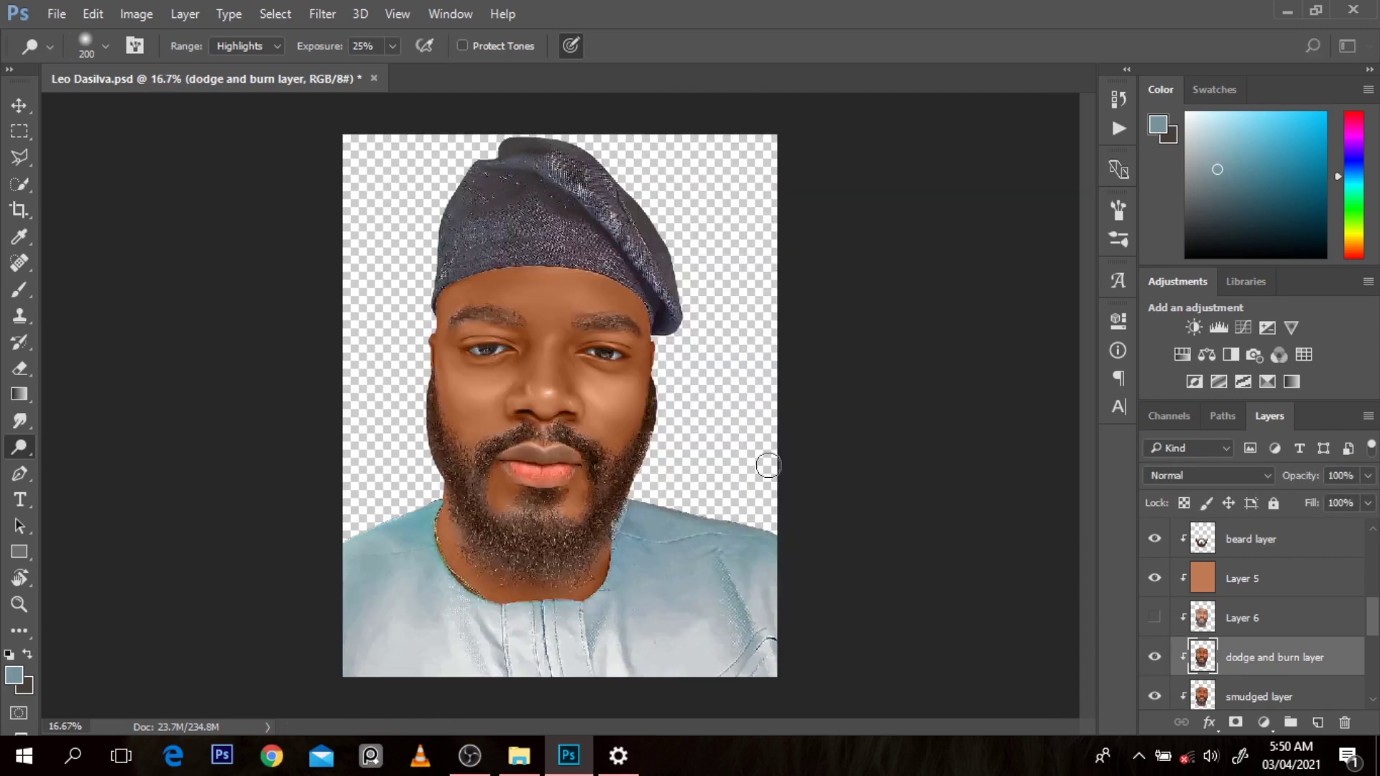
Apply the Oil Paint filter to the cap layer with Stylization 5.84, Cleanliness 5.25 and Shine 0
{"action": "key", "text": "v"}
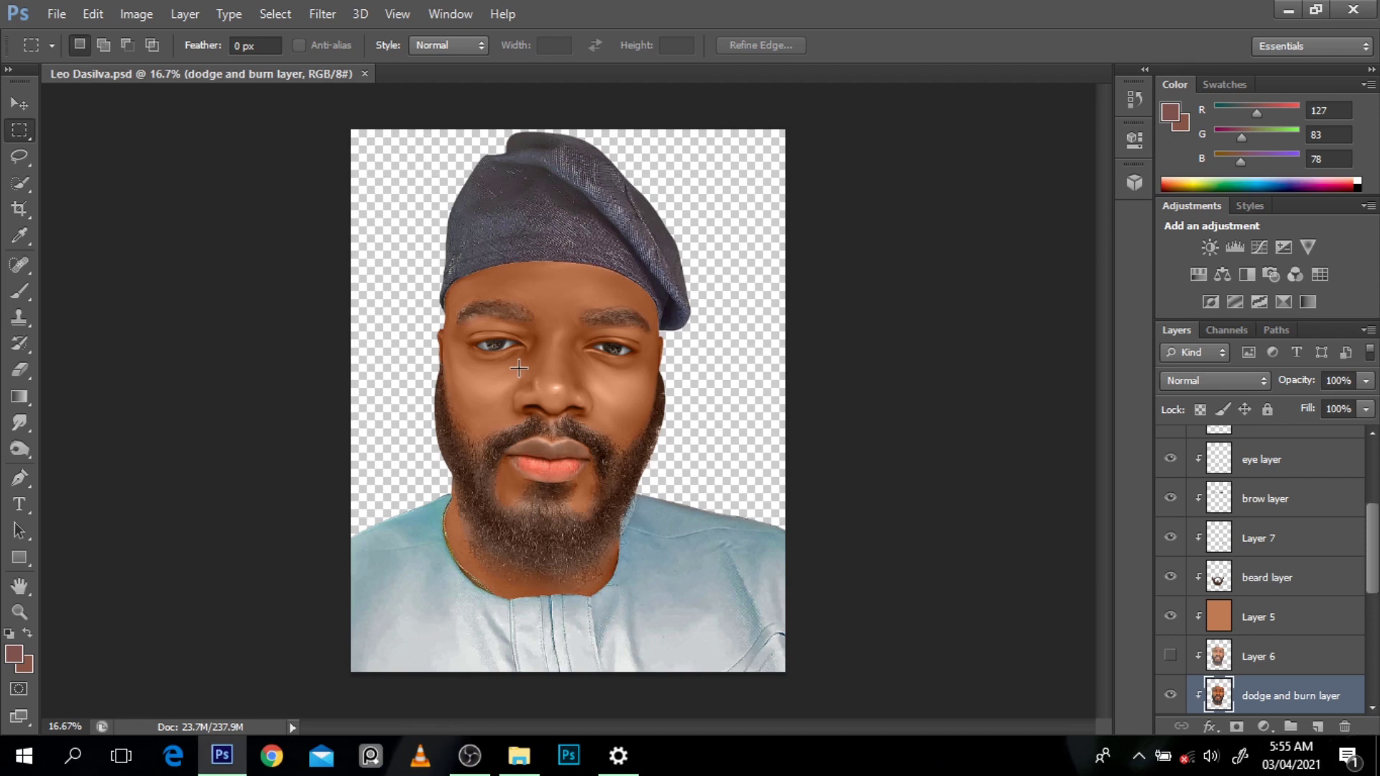
{"action": "key", "text": "v"}
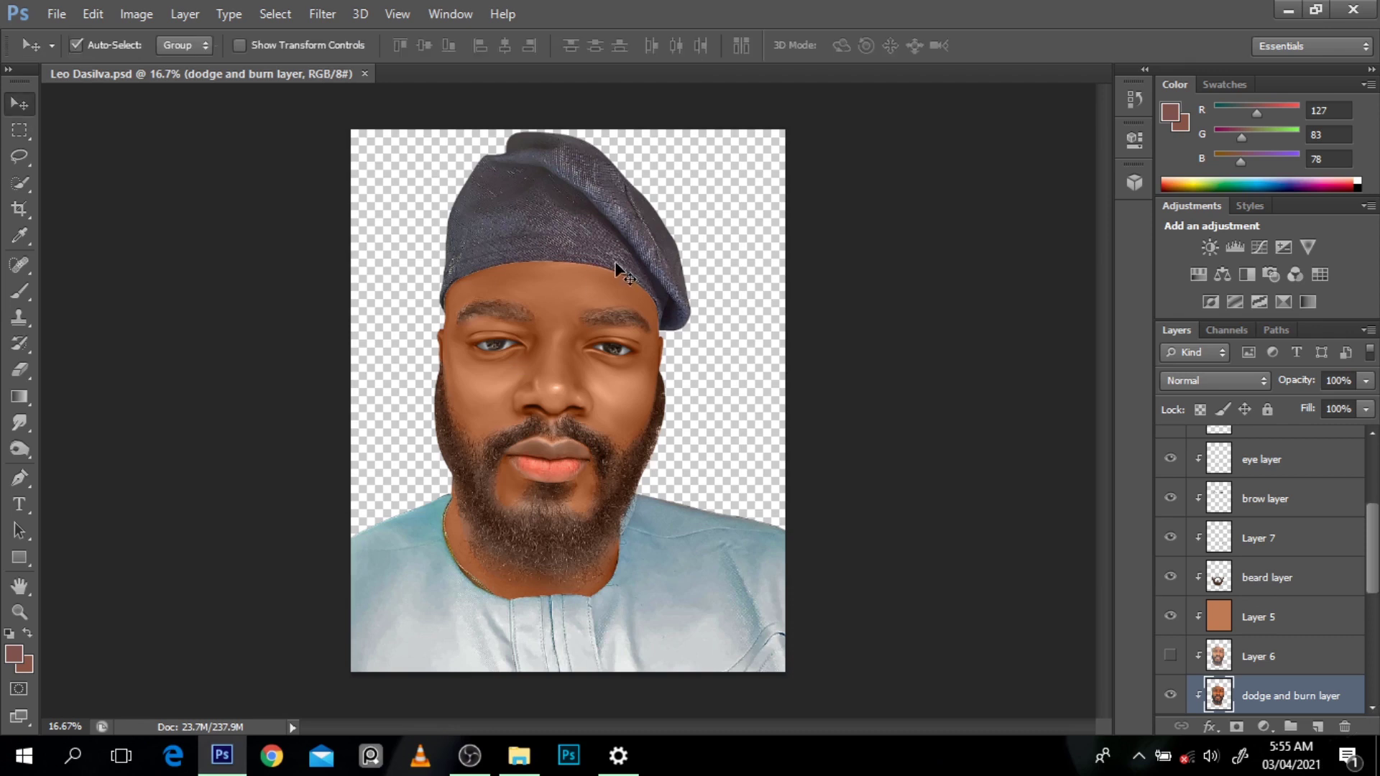
{"action": "left_click", "coordinate": [579, 241]}
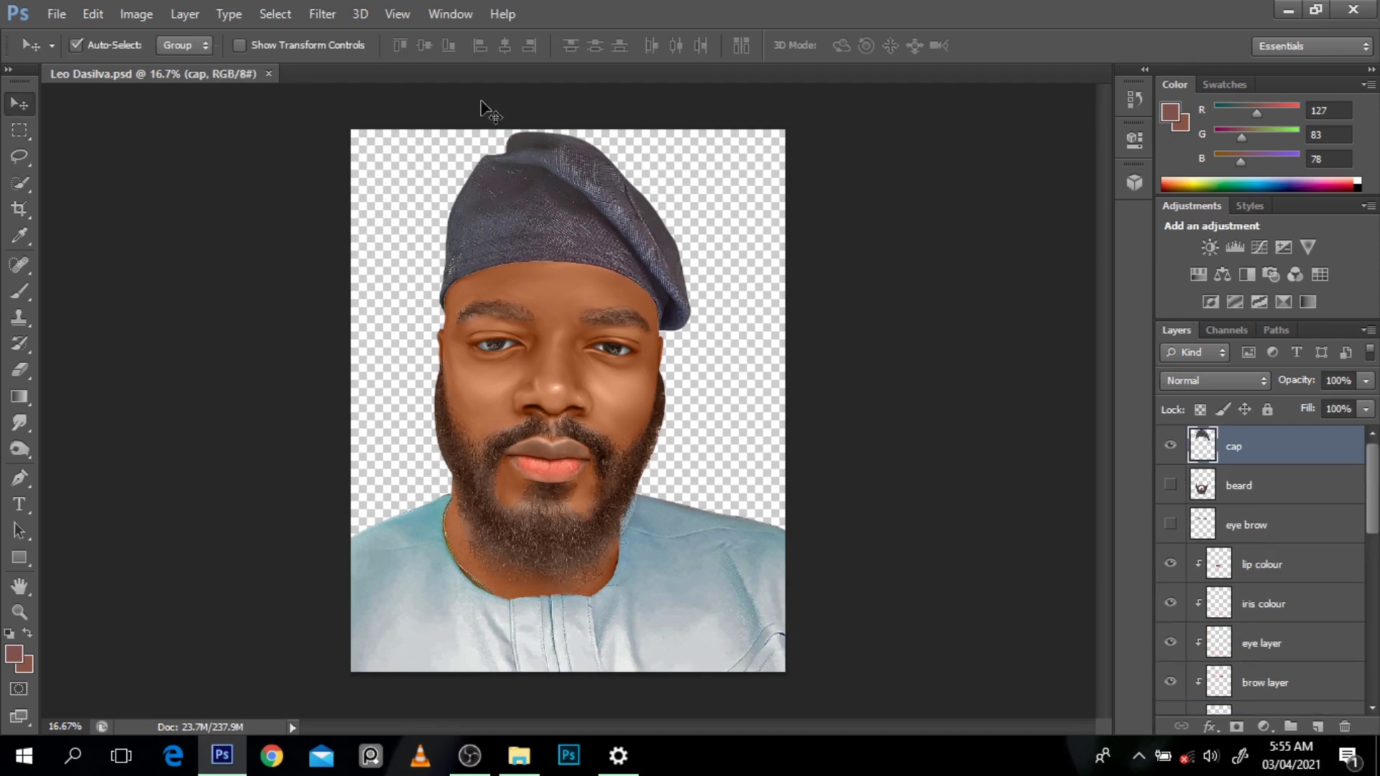
{"action": "left_click", "coordinate": [322, 14]}
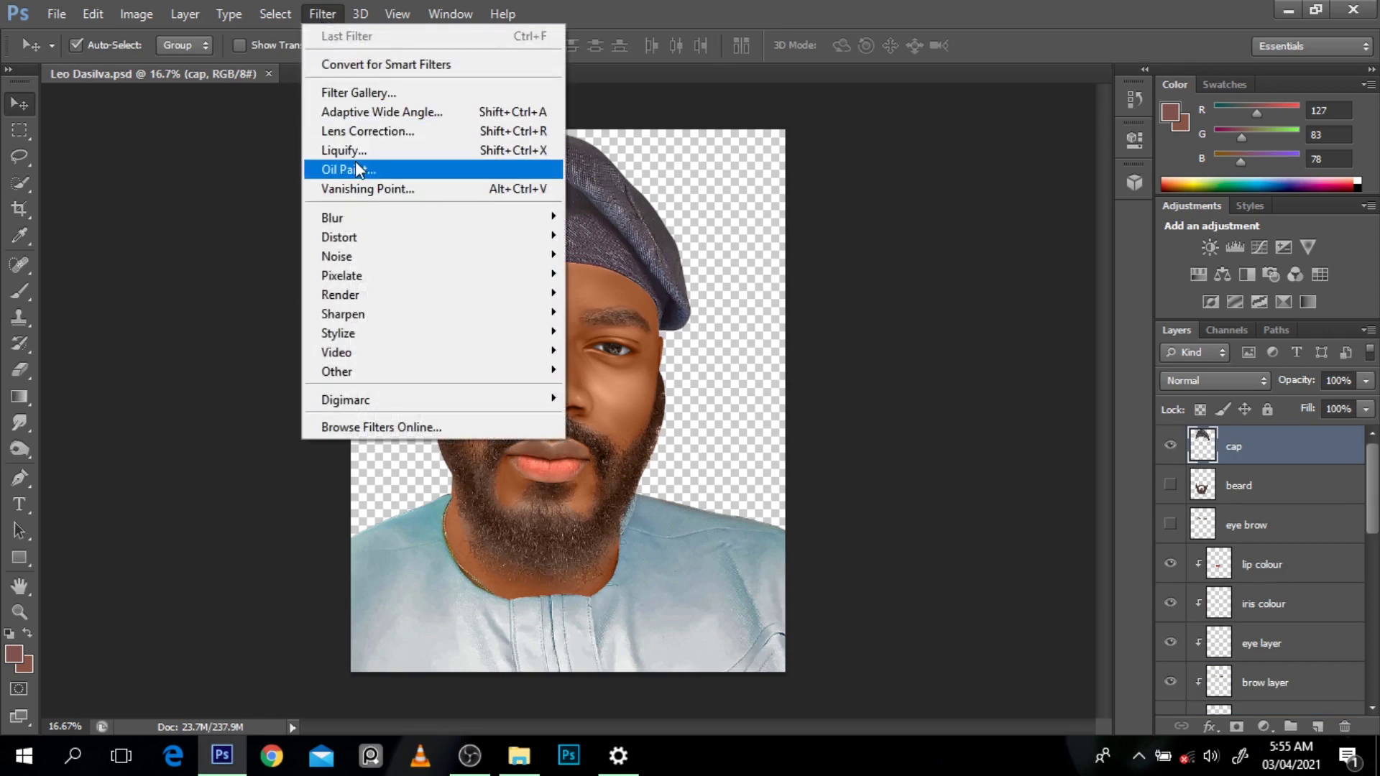
{"action": "left_click", "coordinate": [355, 161]}
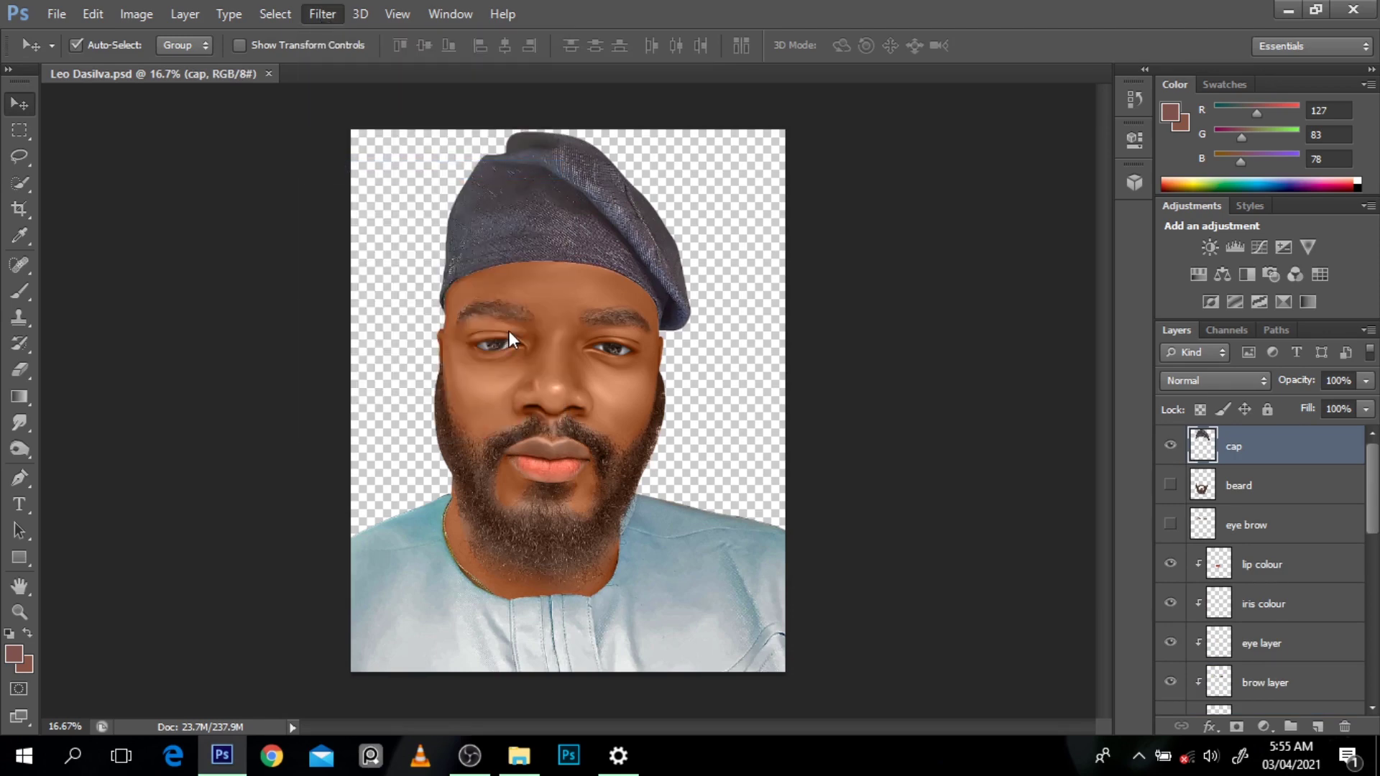
{"action": "key", "text": "ctrl"}
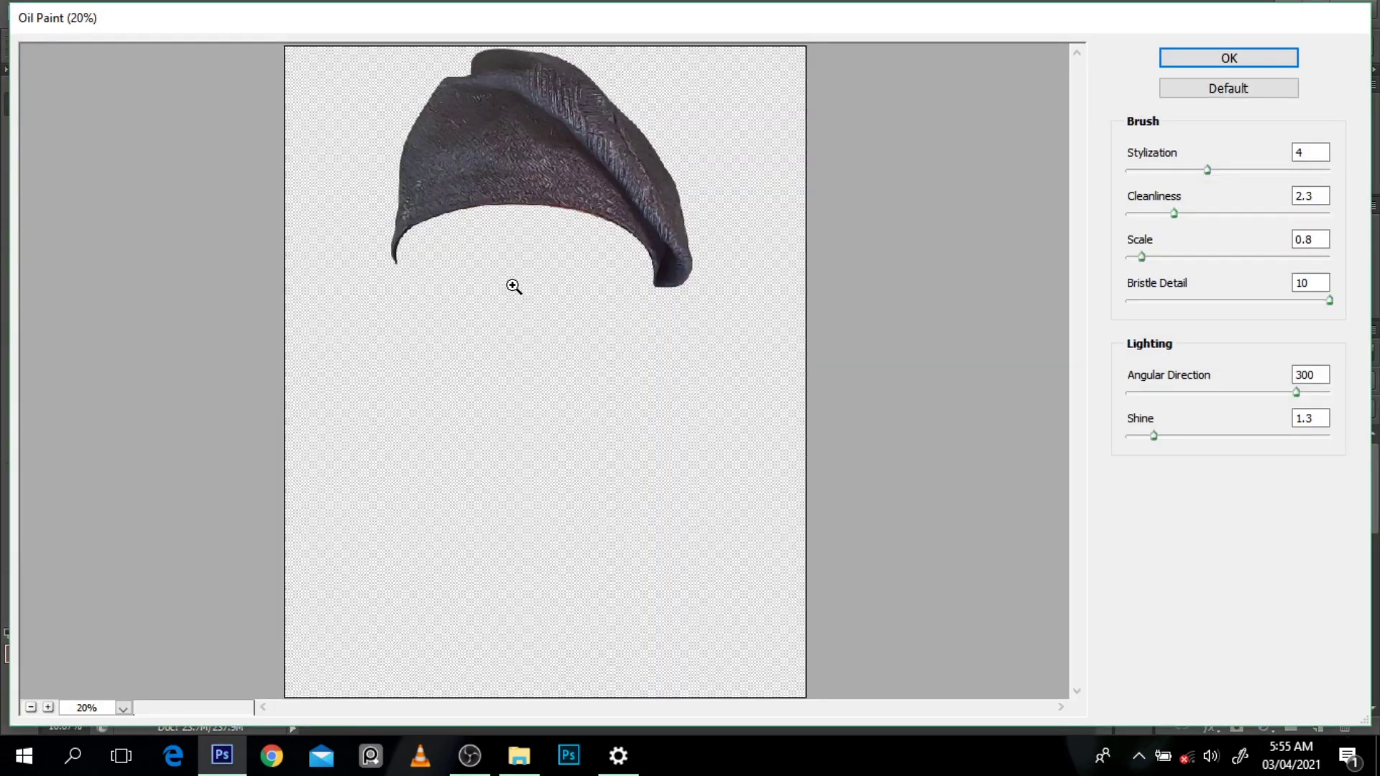
{"action": "left_click", "coordinate": [513, 286], "text": "ctrl"}
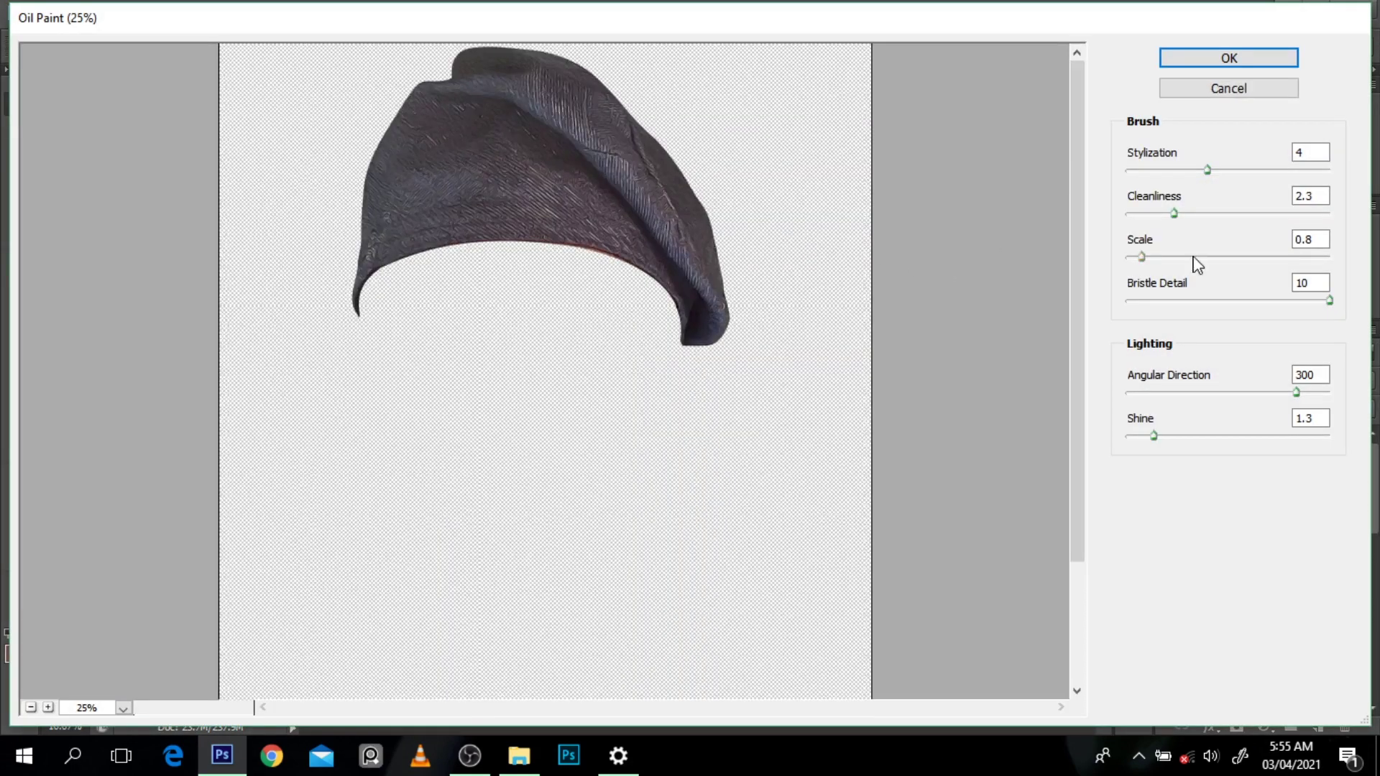
{"action": "left_click_drag", "start_coordinate": [1154, 436], "coordinate": [1067, 438]}
{"action": "left_click_drag", "start_coordinate": [1189, 216], "coordinate": [1240, 249]}
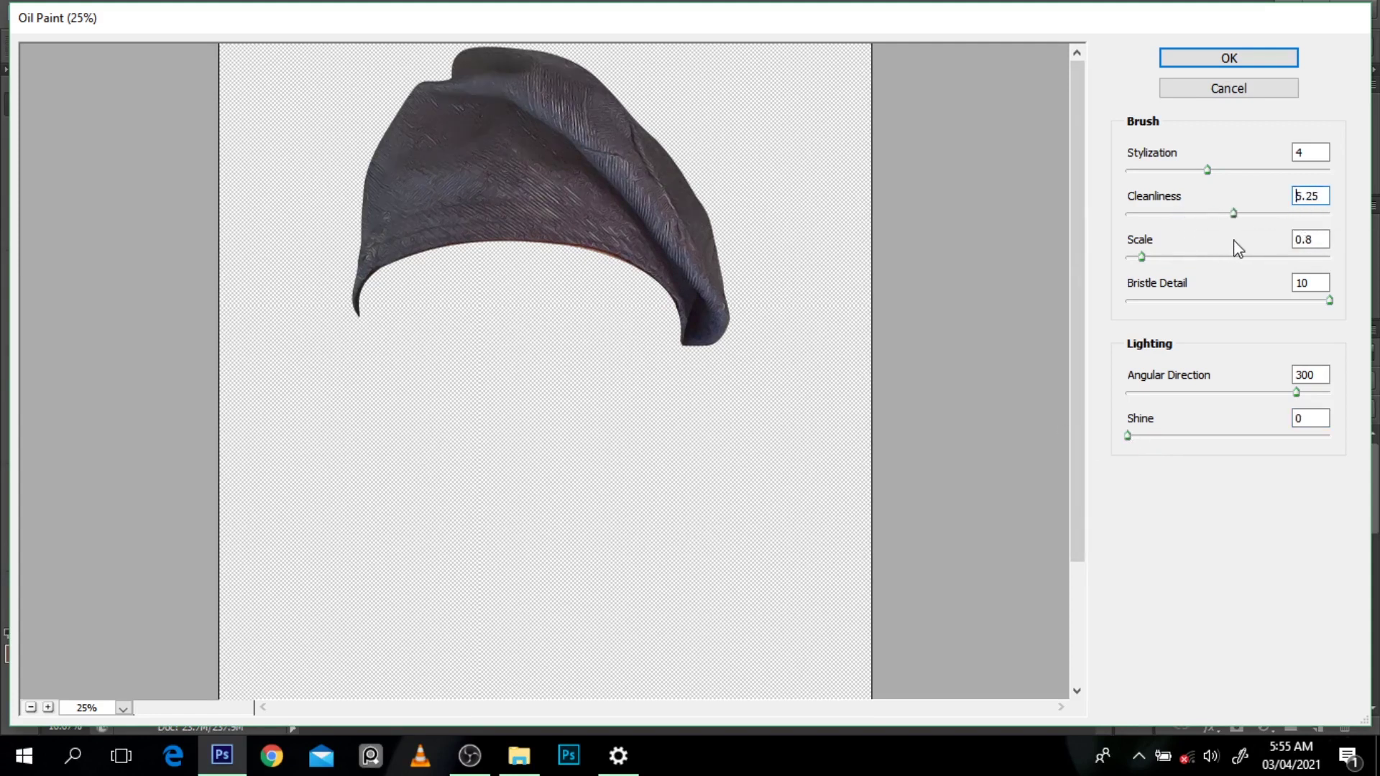
{"action": "left_click", "coordinate": [1254, 170]}
{"action": "left_click", "coordinate": [1245, 170]}
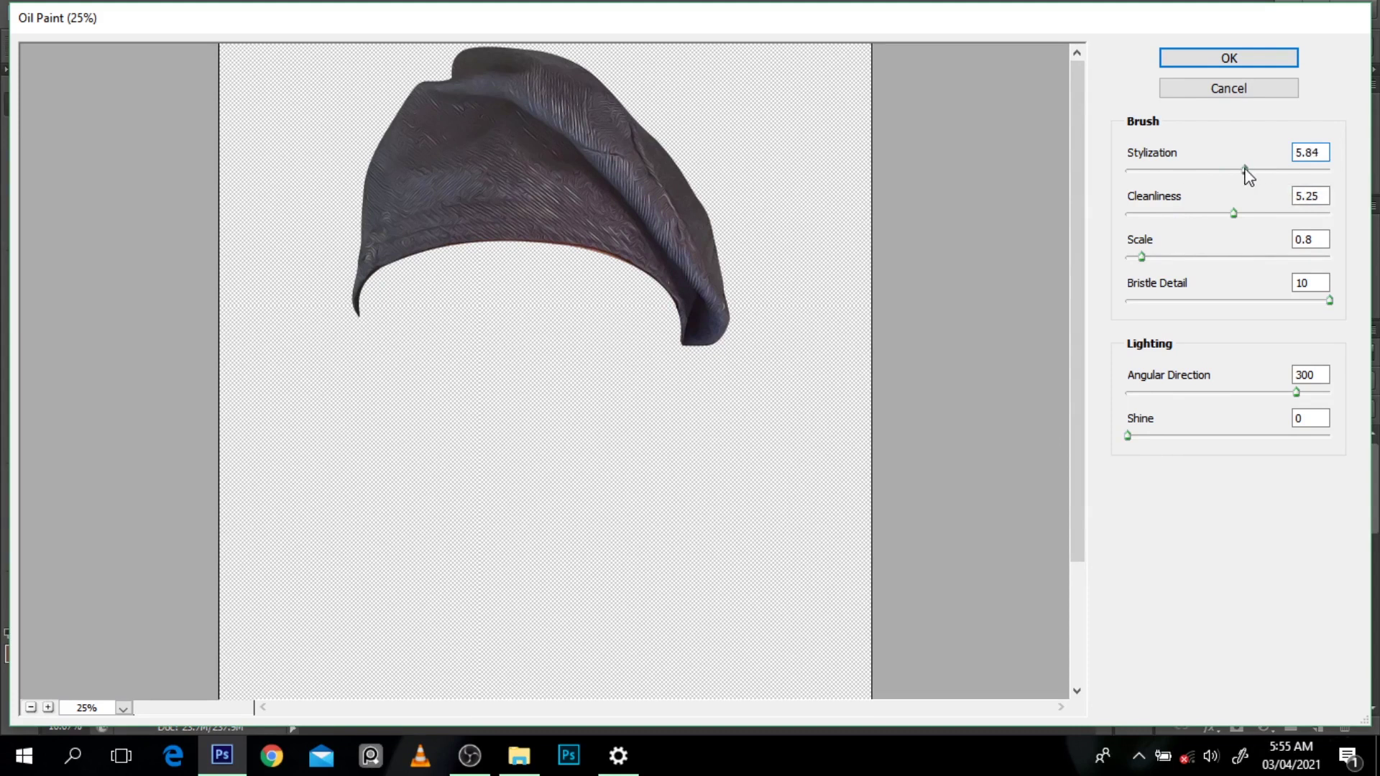
{"action": "left_click", "coordinate": [1234, 58]}
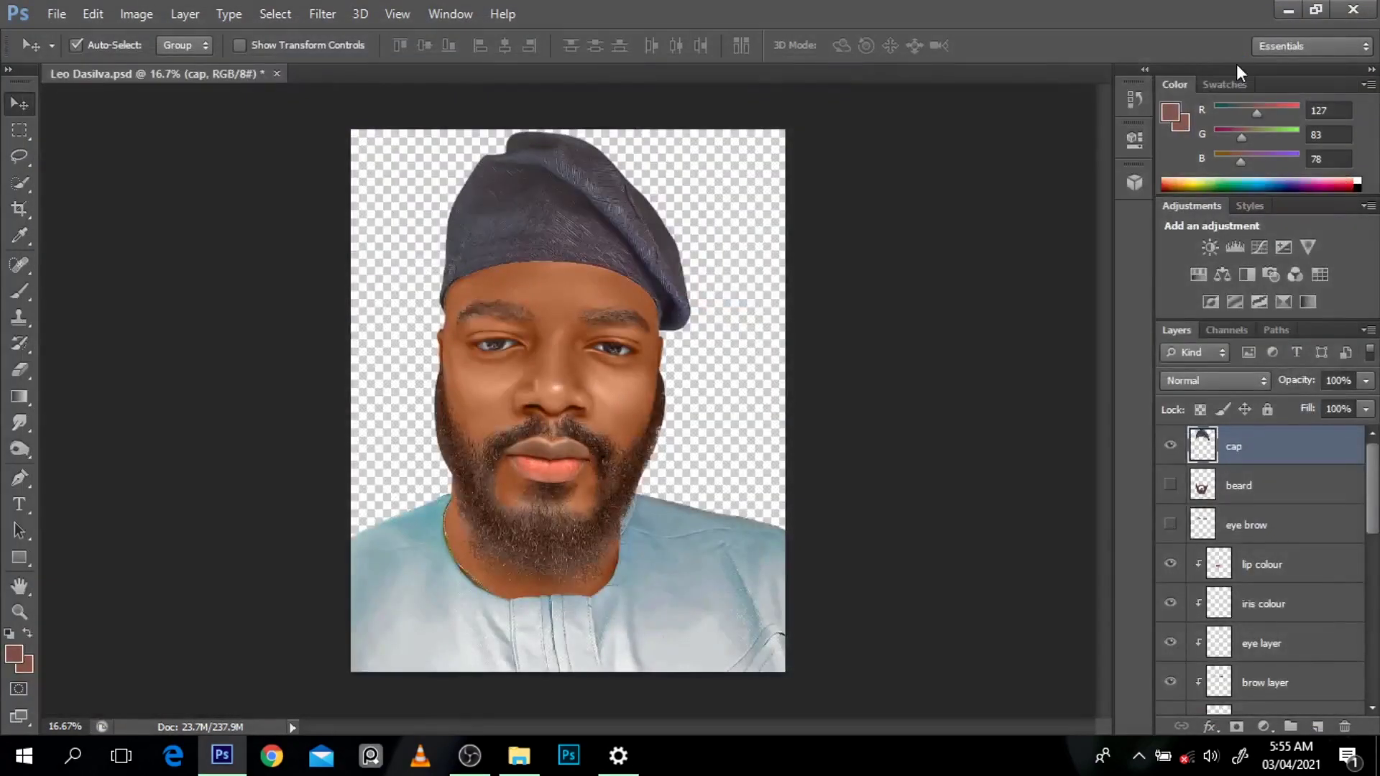
Duplicate the shirt layer and apply the Oil Paint filter to the copy with a slightly reduced Stylization
{"action": "left_click", "coordinate": [565, 633]}
{"action": "key", "text": "ctrl+j"}
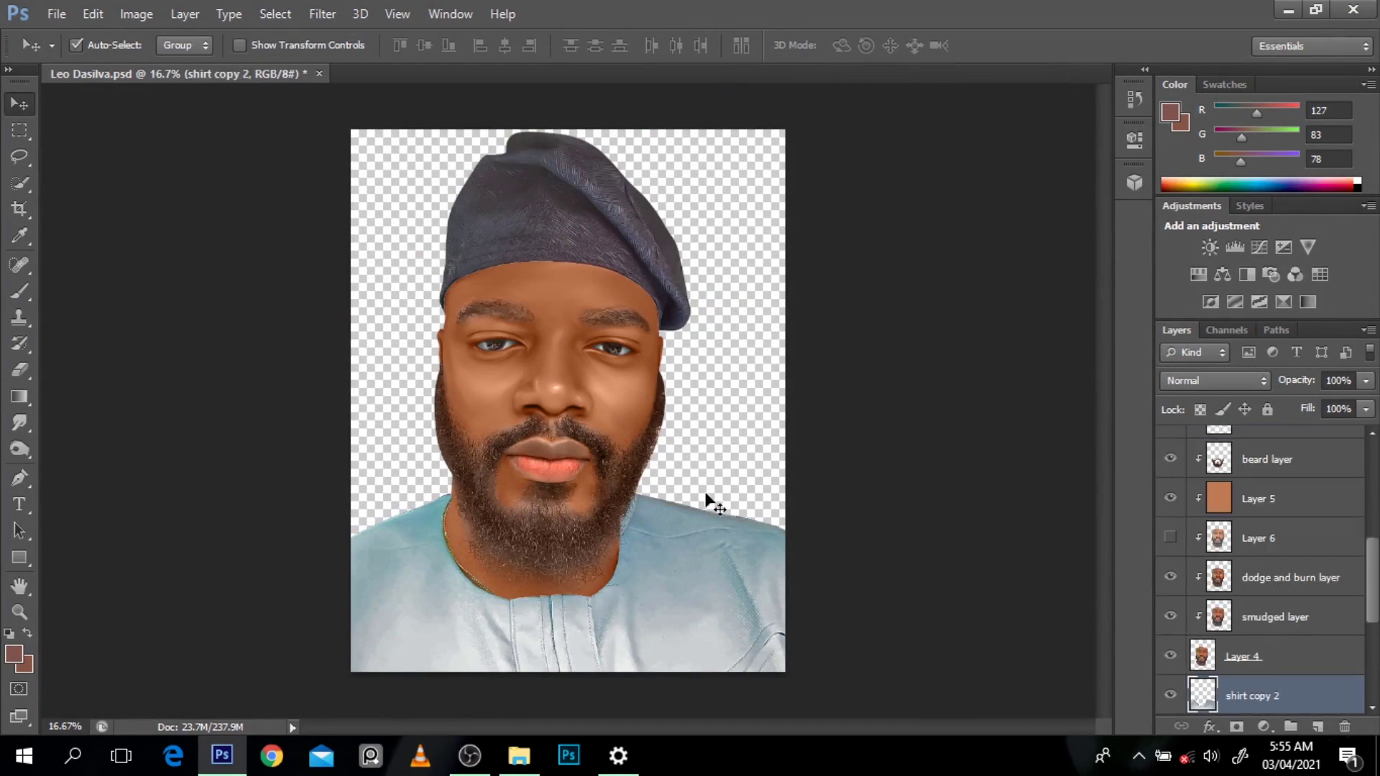
{"action": "left_click", "coordinate": [316, 14]}
{"action": "left_click", "coordinate": [330, 169]}
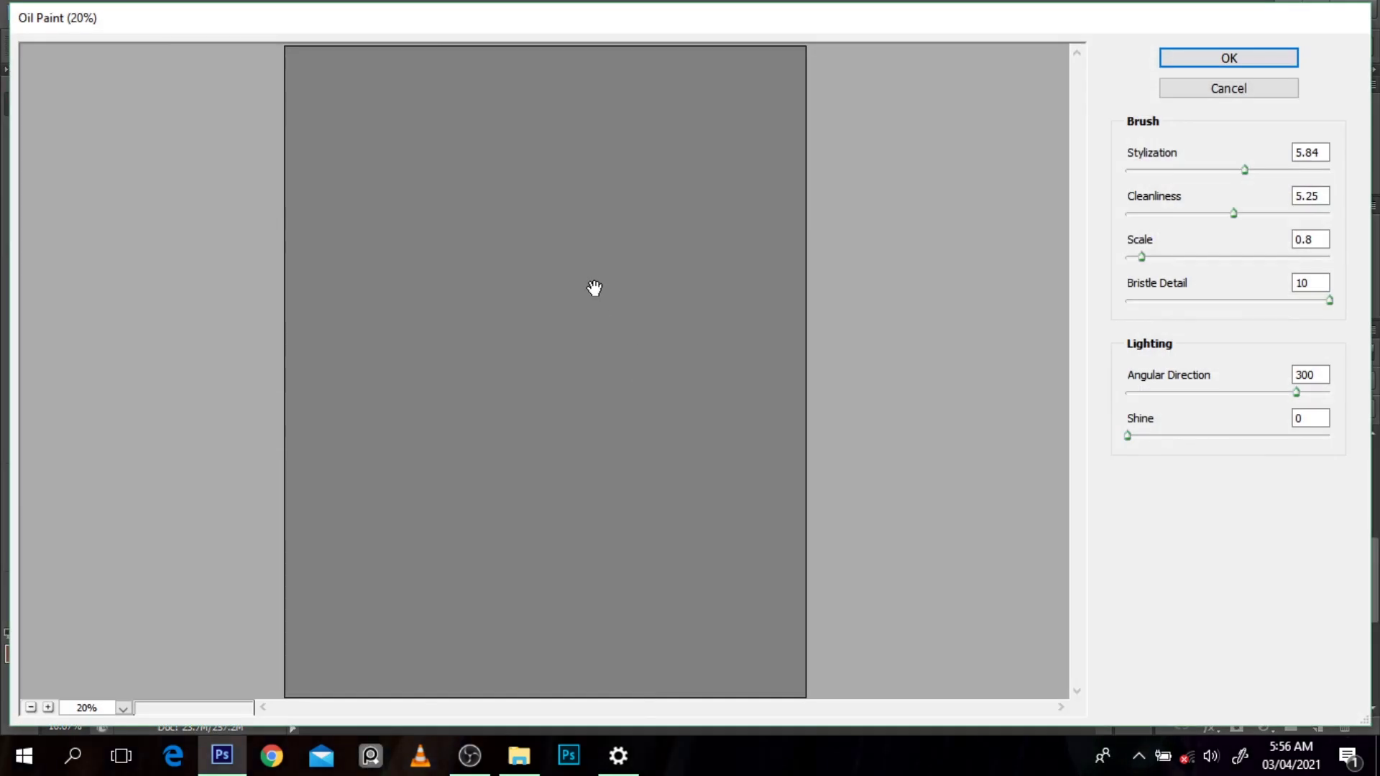
{"action": "key", "text": "alt"}
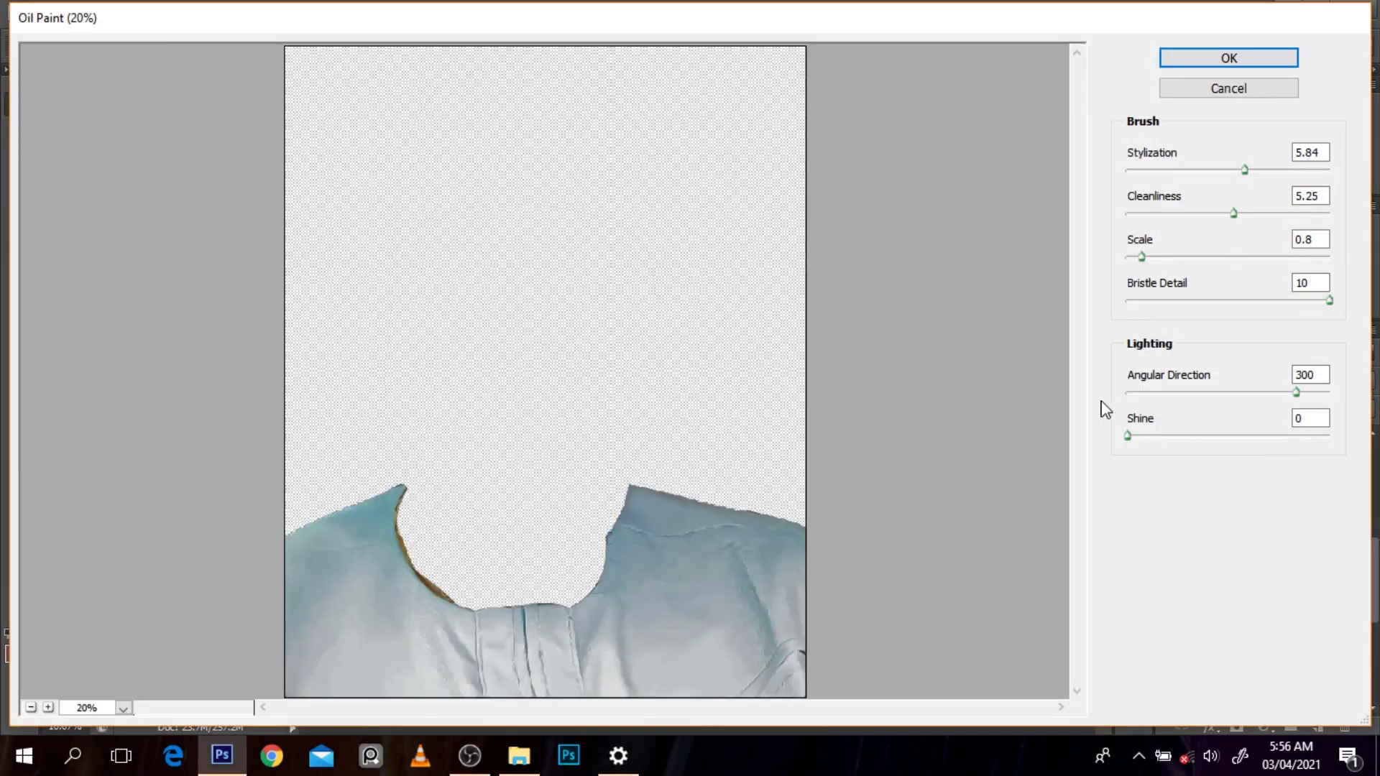
{"action": "left_click_drag", "start_coordinate": [1245, 169], "coordinate": [1236, 170]}
{"action": "left_click", "coordinate": [1243, 59]}
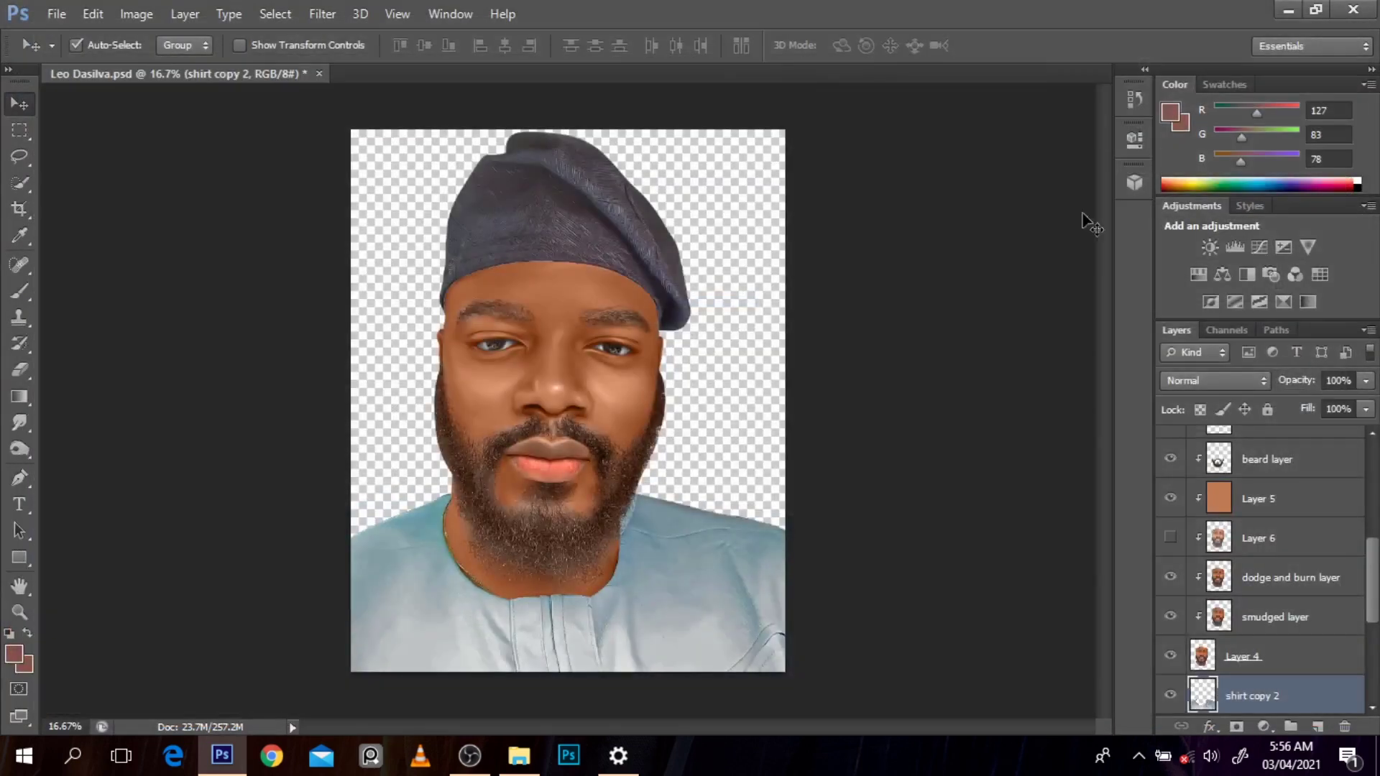
Duplicate the hidden beard layer and make the copy visible above the portrait
{"action": "scroll", "coordinate": [552, 573], "scroll_direction": "up", "scroll_amount": 1}
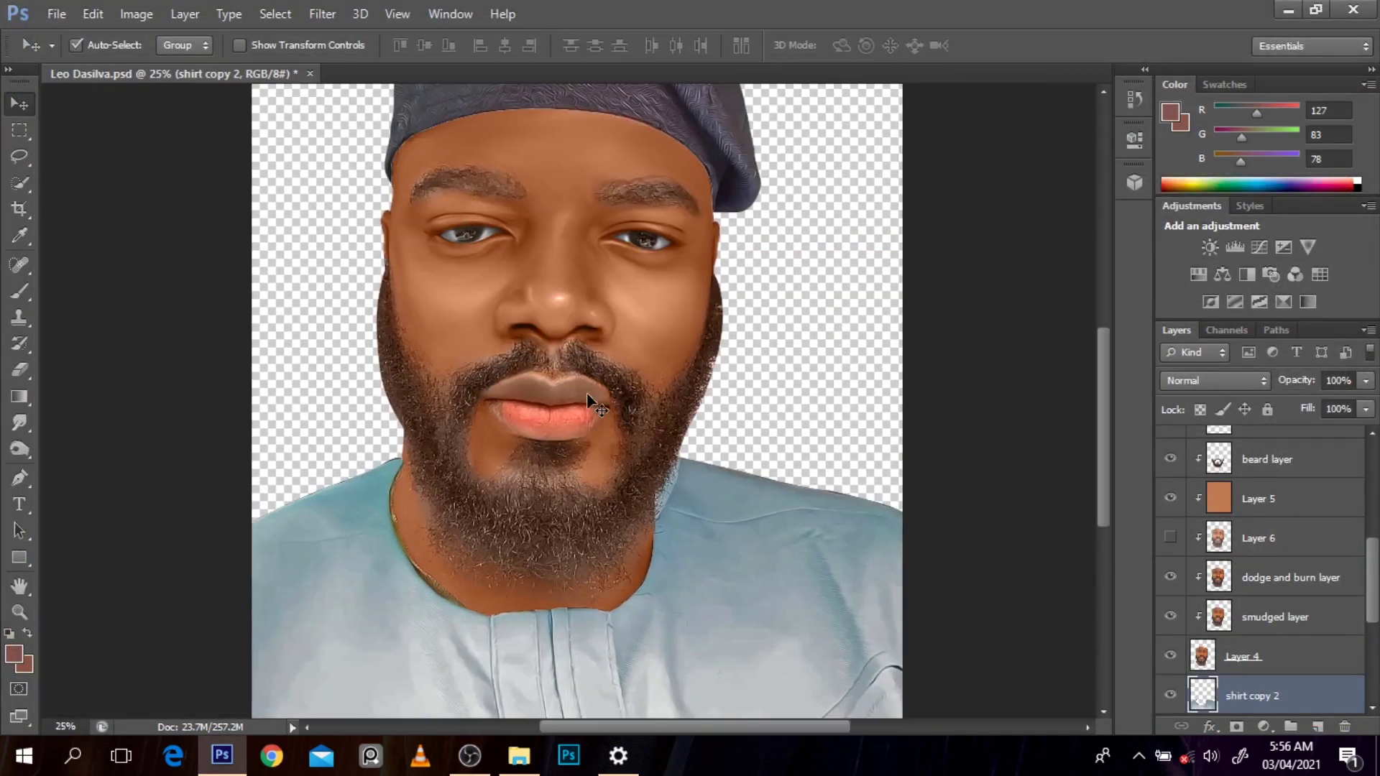
{"action": "left_click", "coordinate": [642, 453]}
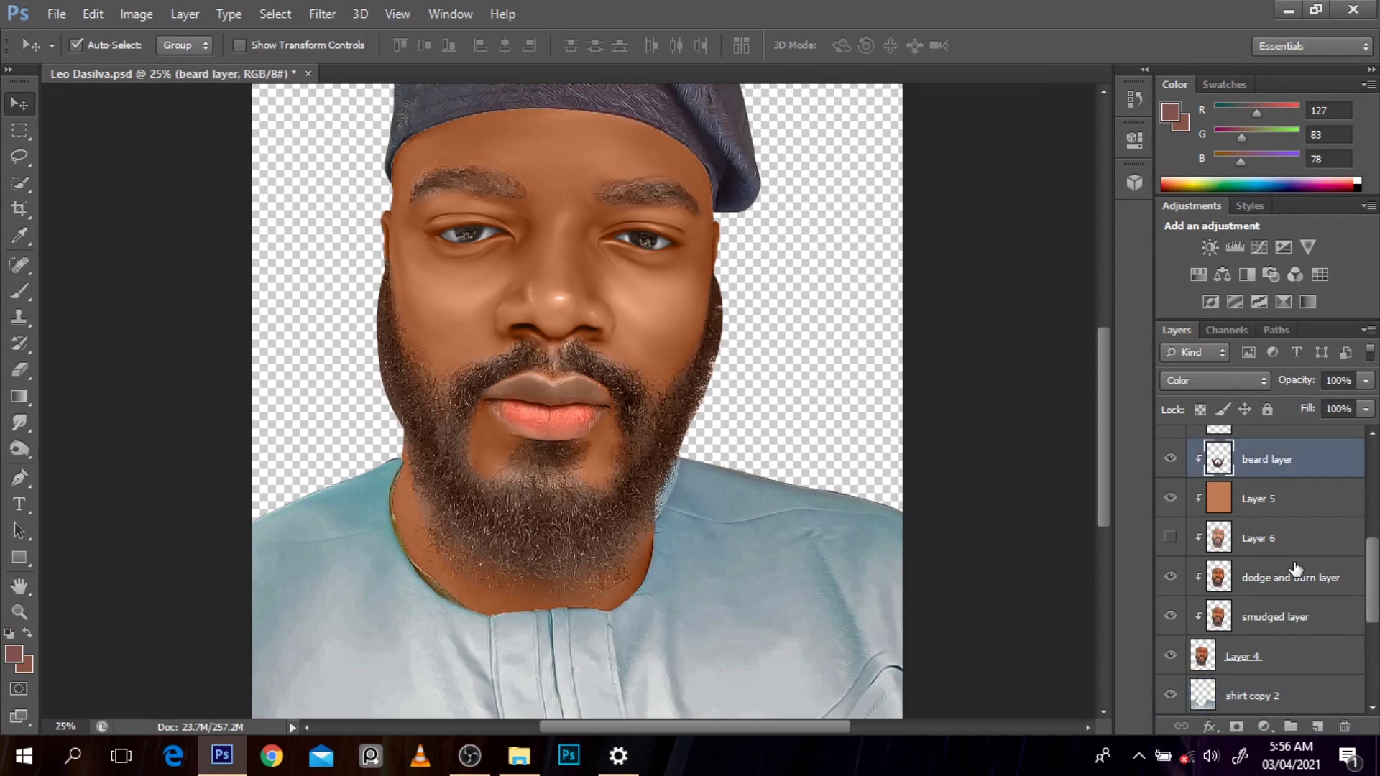
{"action": "left_click_drag", "start_coordinate": [1377, 595], "coordinate": [1372, 510]}
{"action": "left_click_drag", "start_coordinate": [1207, 435], "coordinate": [1198, 456]}
{"action": "left_click", "coordinate": [1201, 455], "text": "ctrl"}
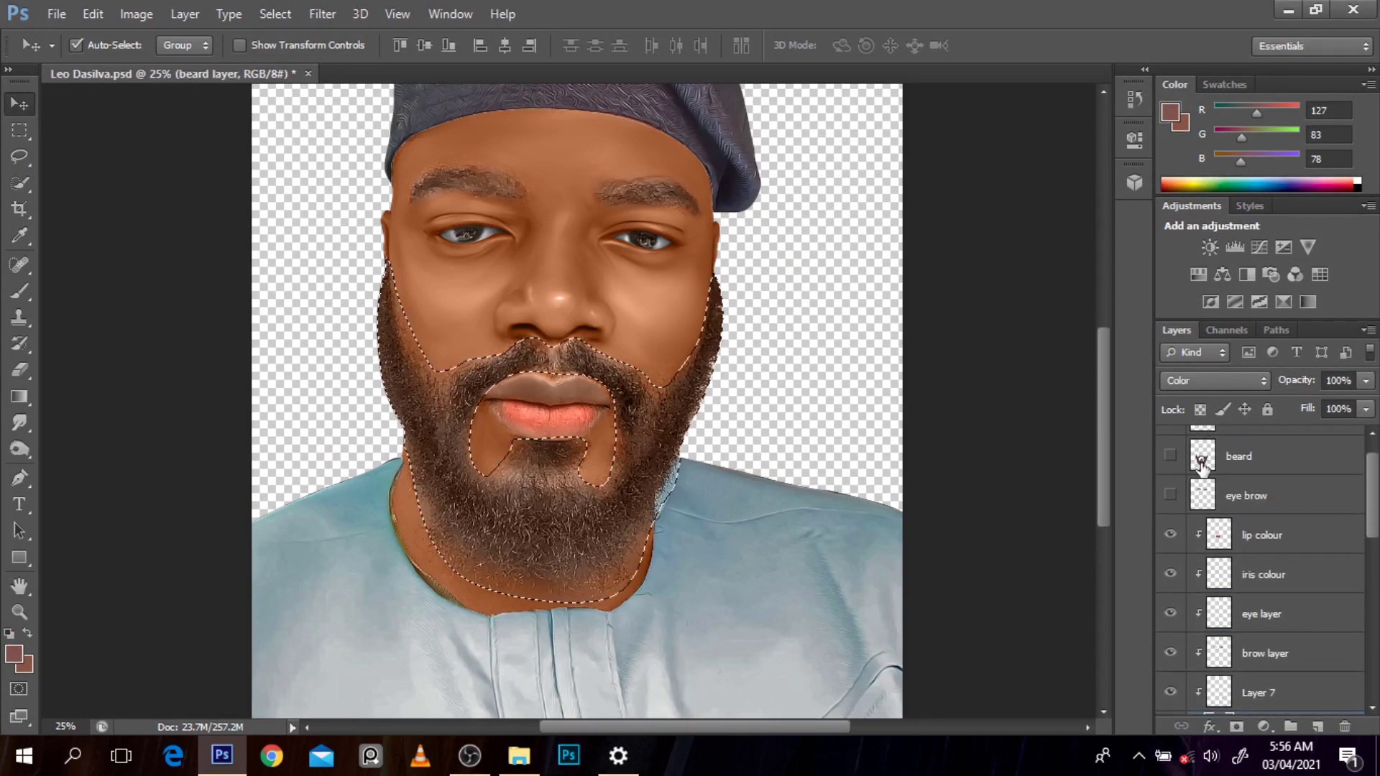
{"action": "key", "text": "ctrl+j"}
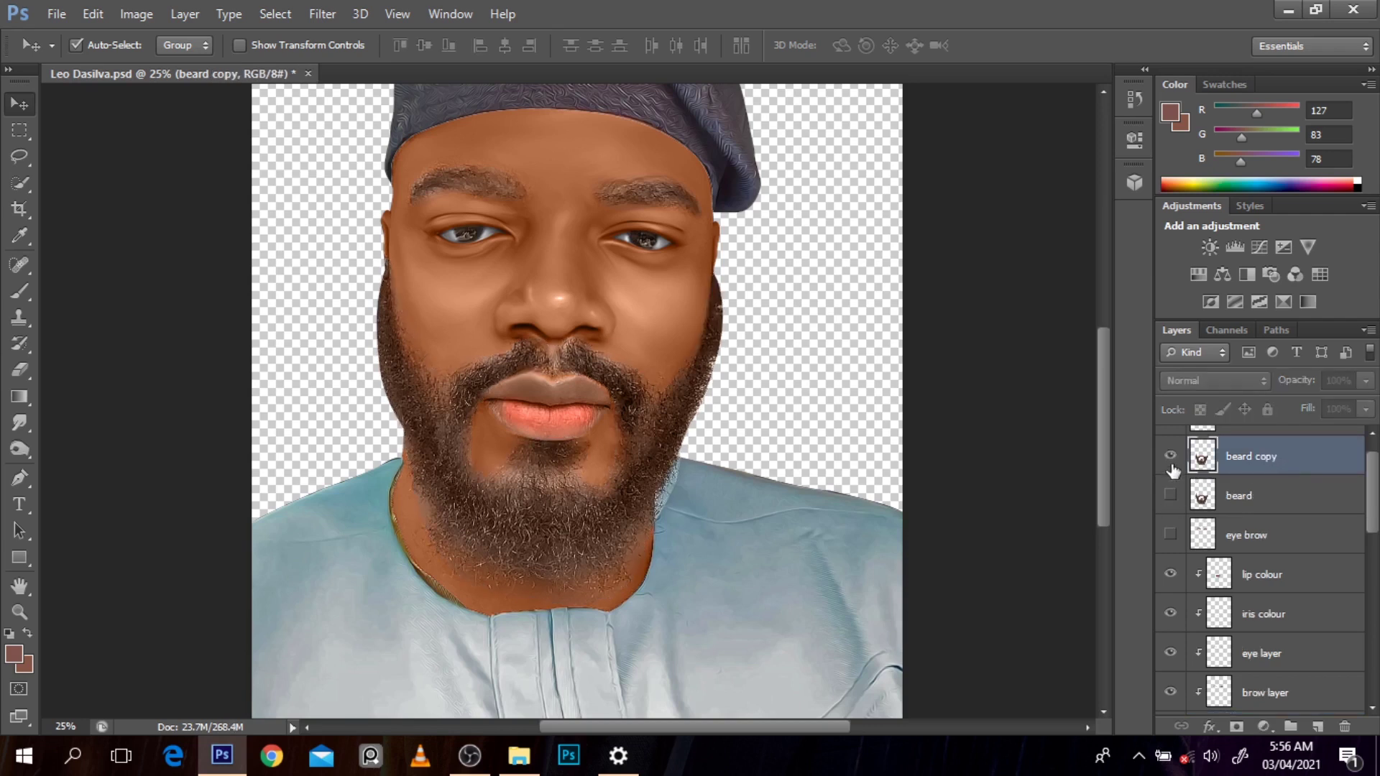
{"action": "left_click", "coordinate": [1170, 455]}
Apply the Oil Paint filter to the beard copy with Stylization 5.4, Cleanliness 3.65, Scale 0.8 and Shine 0
{"action": "left_click", "coordinate": [318, 12]}
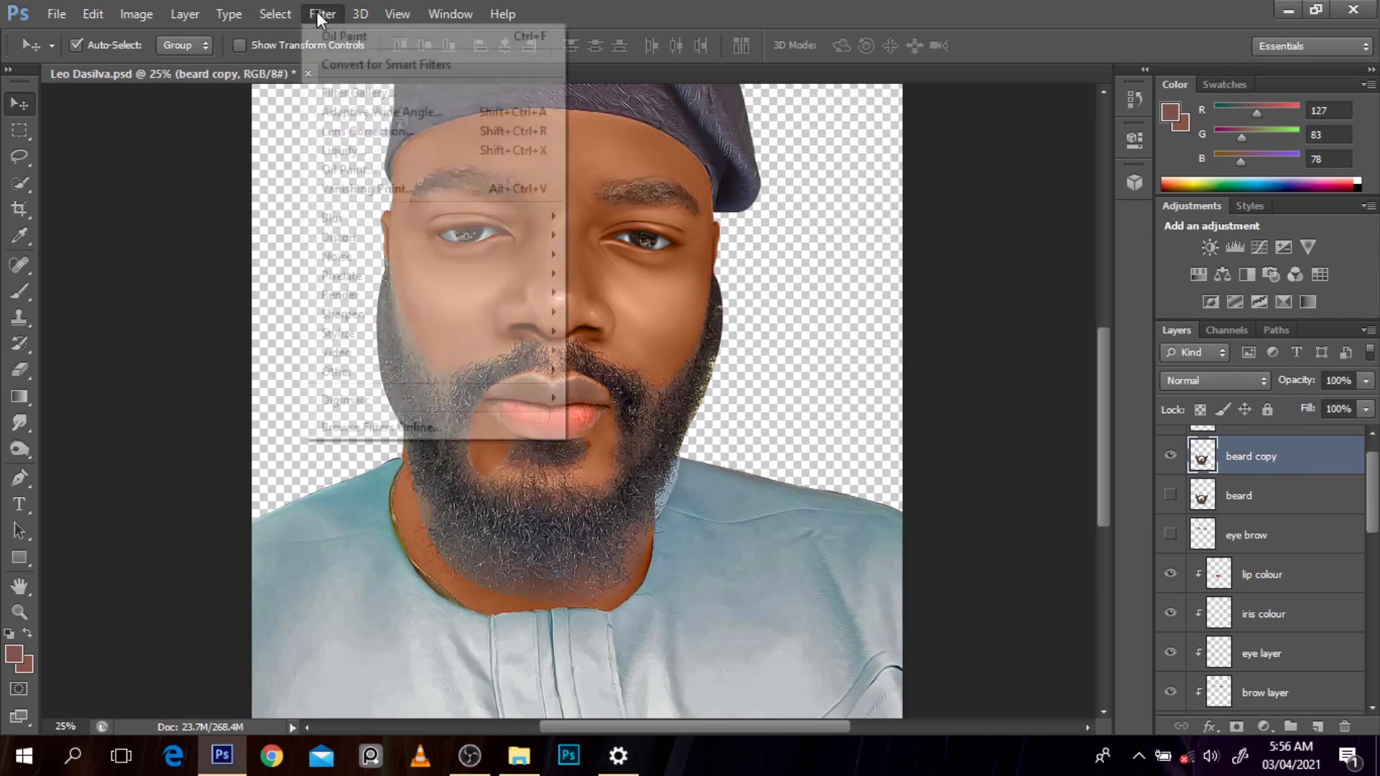
{"action": "left_click", "coordinate": [348, 170]}
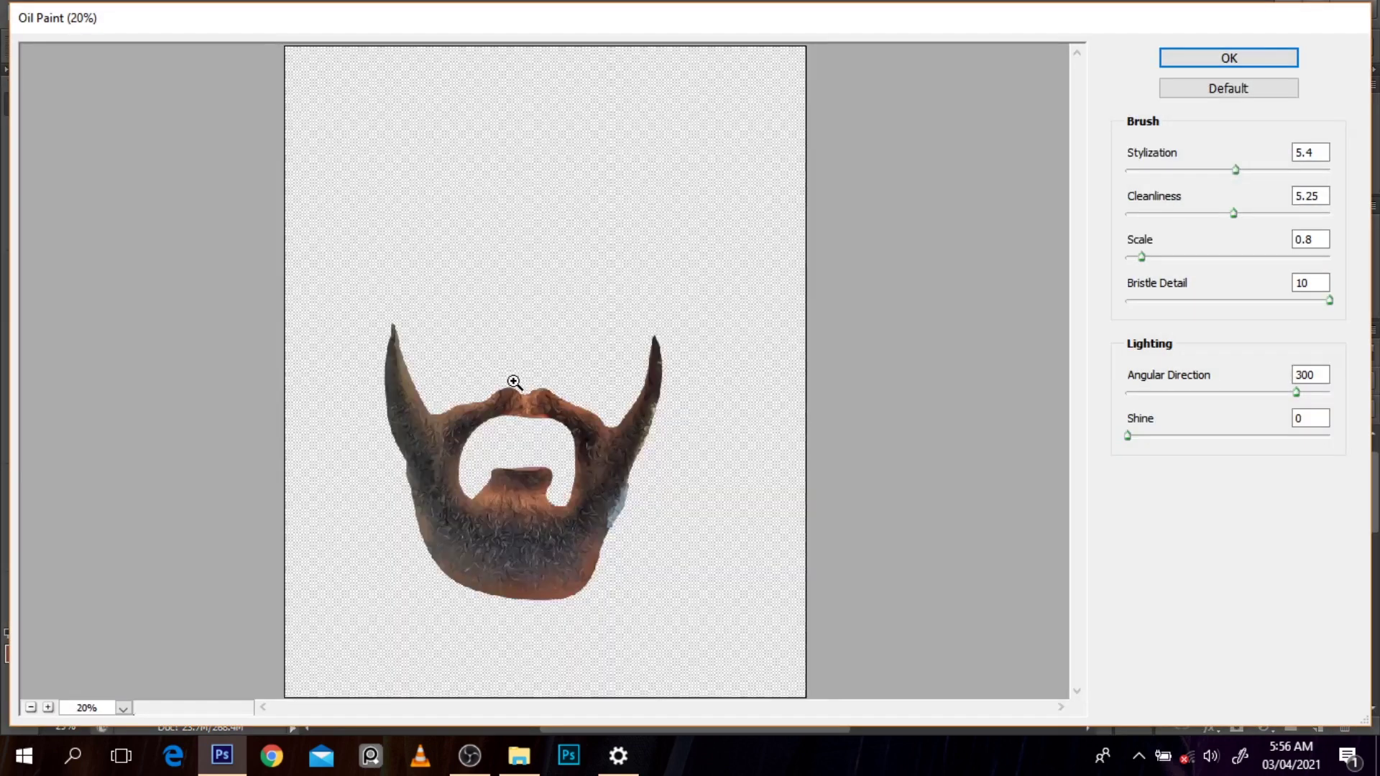
{"action": "left_click", "coordinate": [513, 489], "text": "ctrl"}
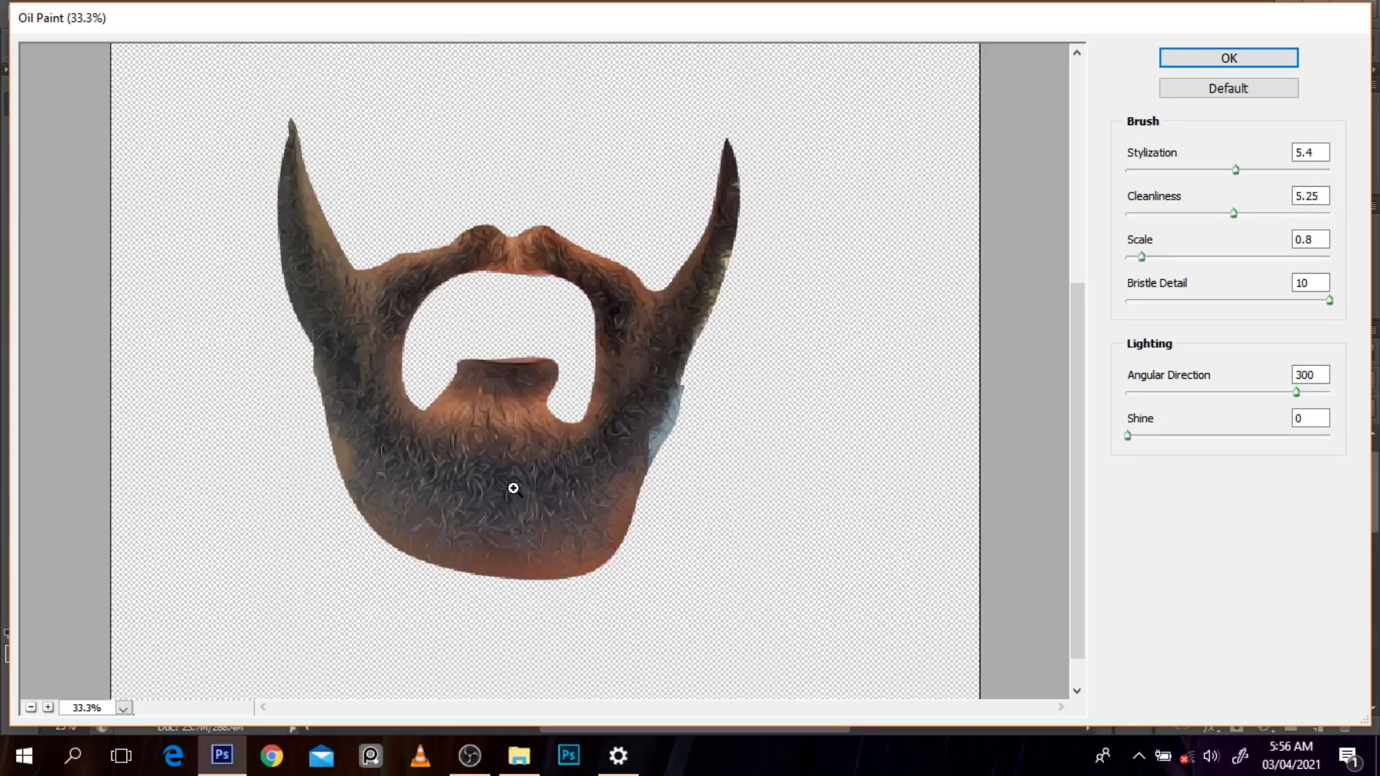
{"action": "left_click", "coordinate": [1207, 214]}
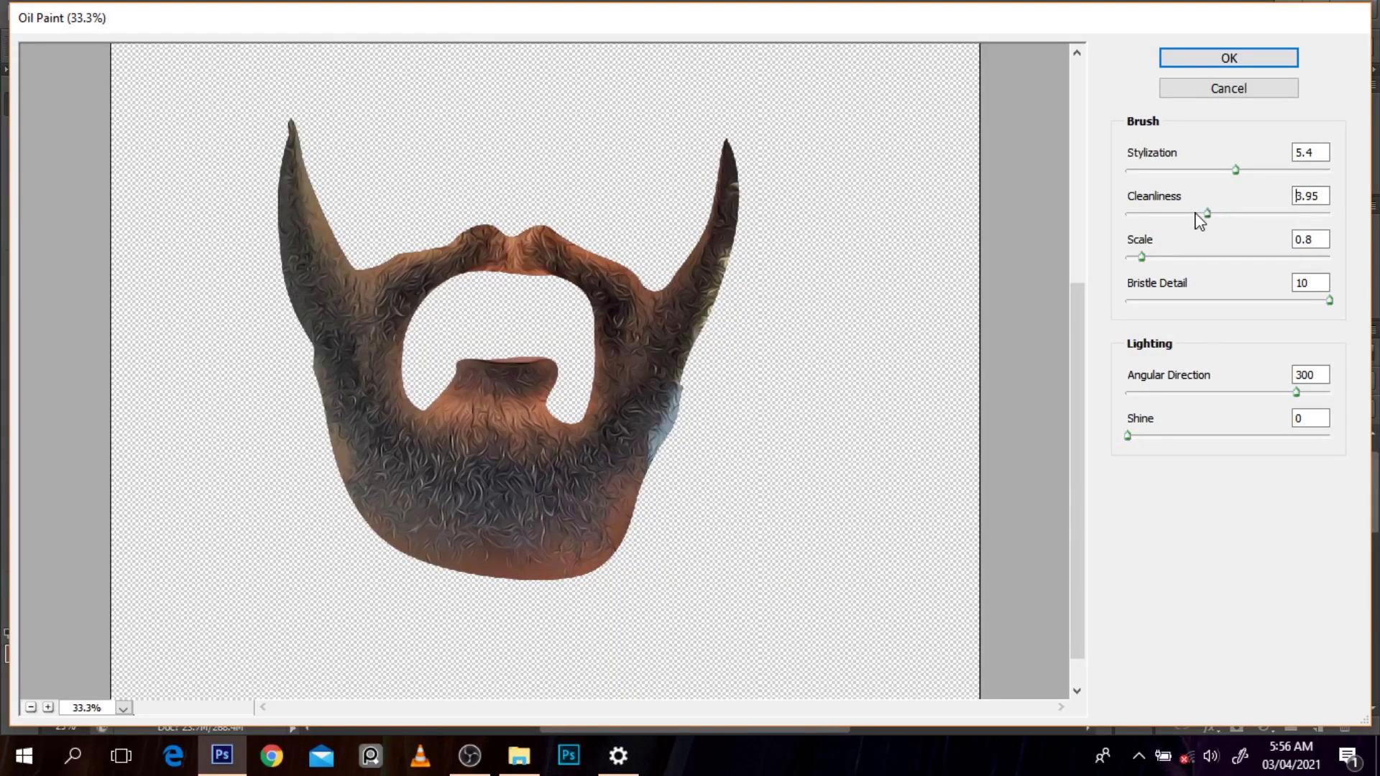
{"action": "mouse_move", "coordinate": [1196, 213]}
{"action": "left_mouse_down"}
{"action": "mouse_move", "coordinate": [1165, 219]}
{"action": "mouse_move", "coordinate": [1199, 220]}
{"action": "left_mouse_up"}
{"action": "left_click", "coordinate": [1204, 54]}
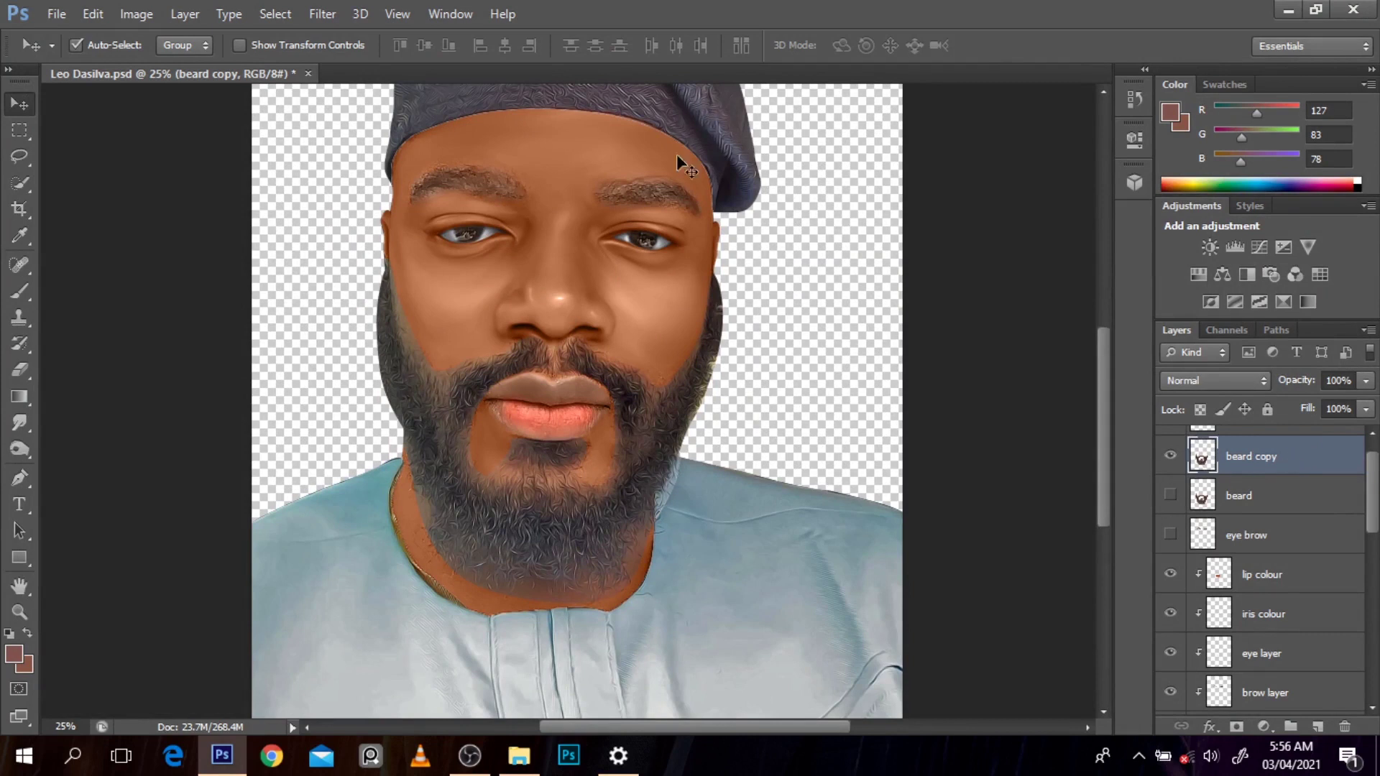
{"action": "left_click", "coordinate": [642, 202]}
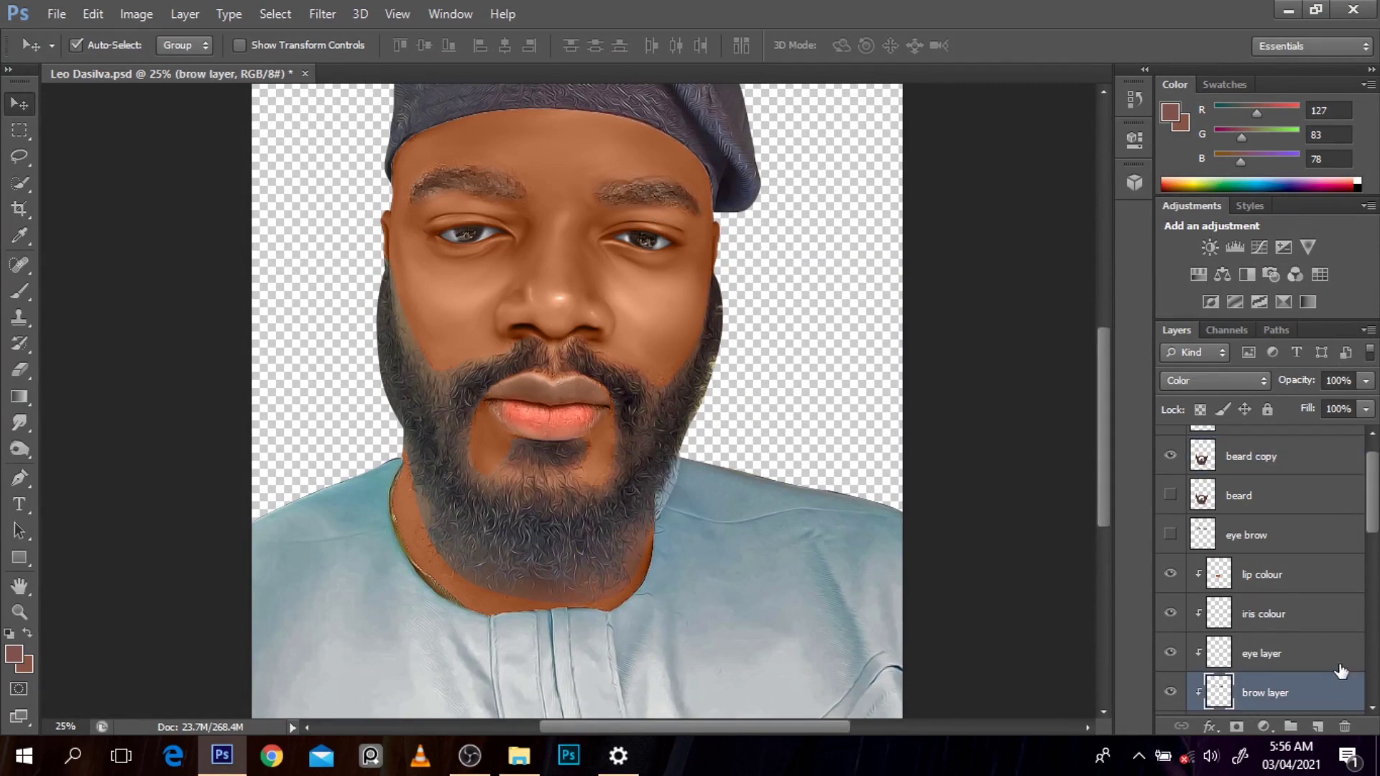
{"action": "key", "text": "ctrl+j"}
{"action": "key", "text": "ctrl+alt+z"}
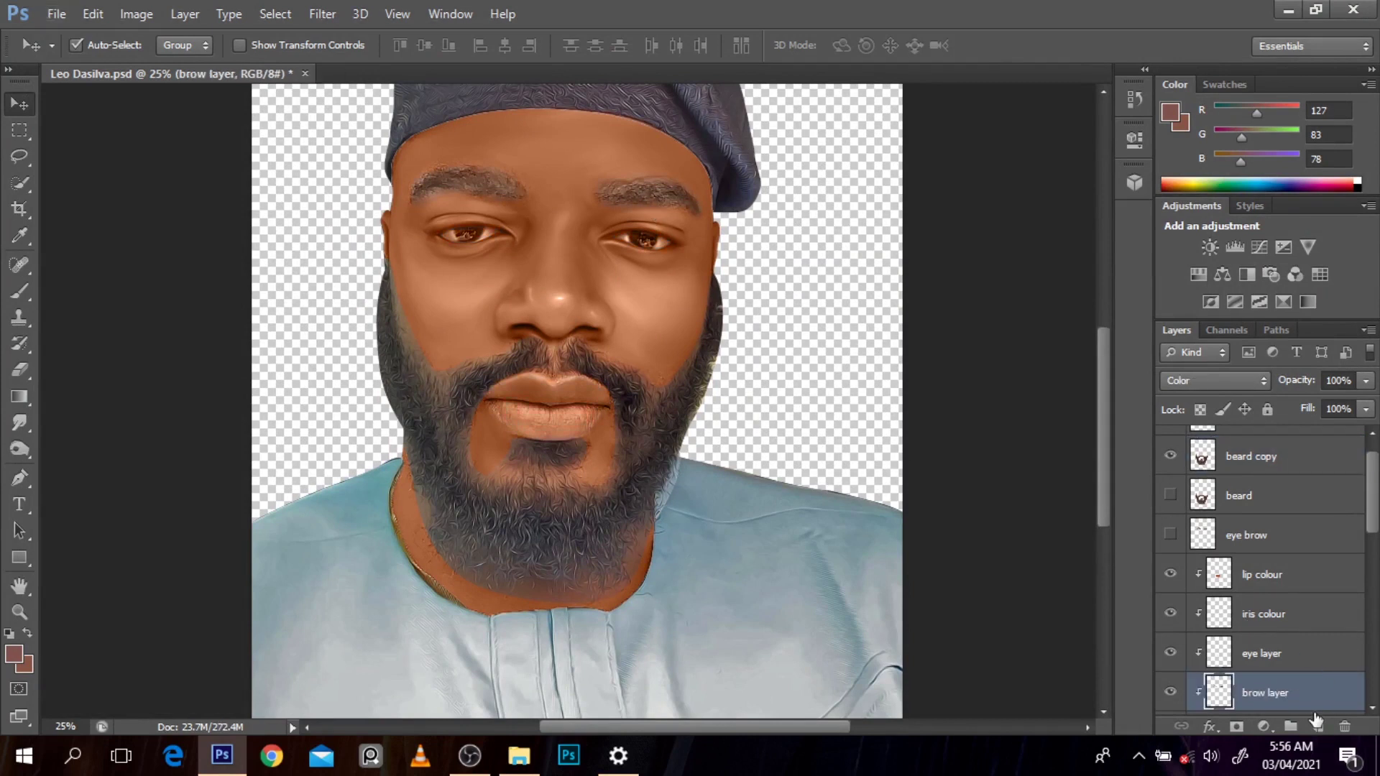
{"action": "key", "text": "ctrl+z"}
Duplicate the hidden eye brow layer and make the copy visible
{"action": "left_click", "coordinate": [1355, 493]}
{"action": "left_click", "coordinate": [1301, 536]}
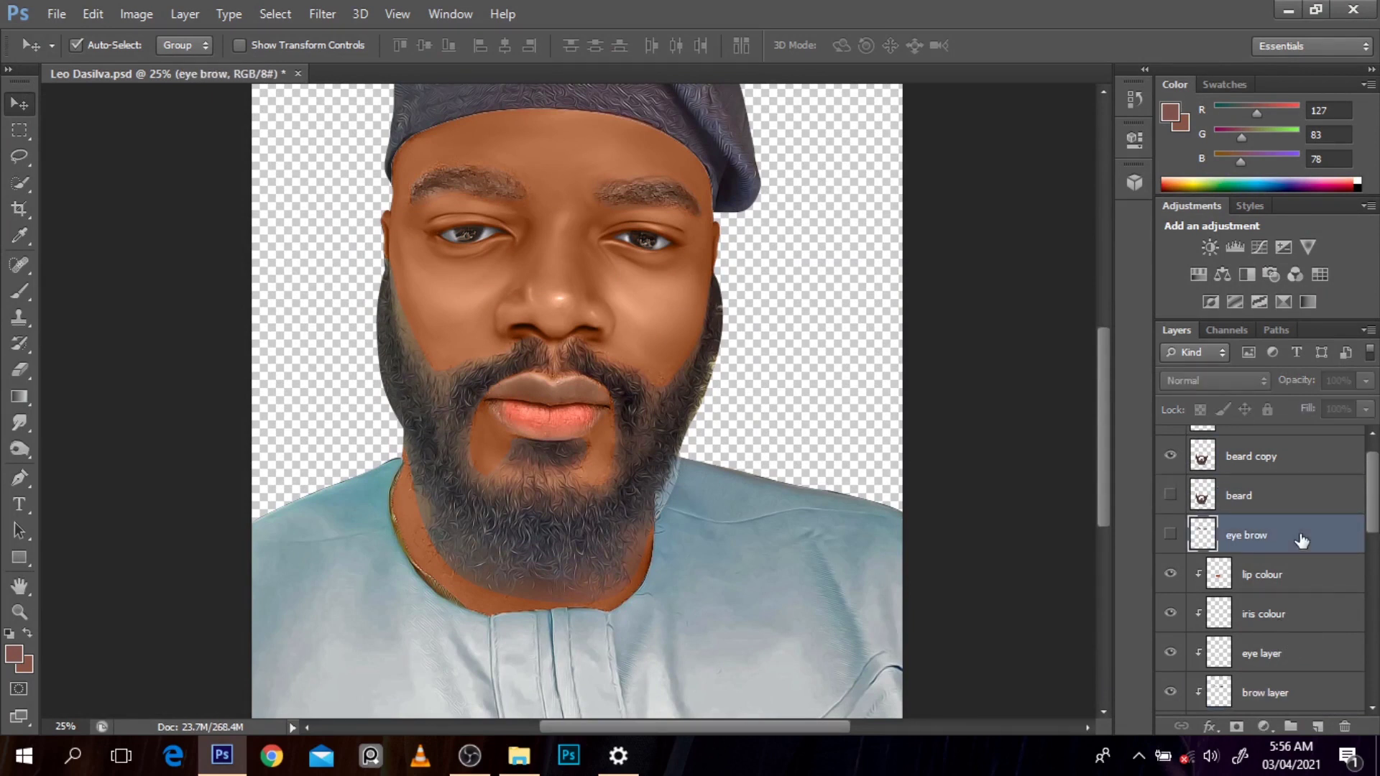
{"action": "key", "text": "ctrl+j"}
{"action": "left_click", "coordinate": [1170, 534]}
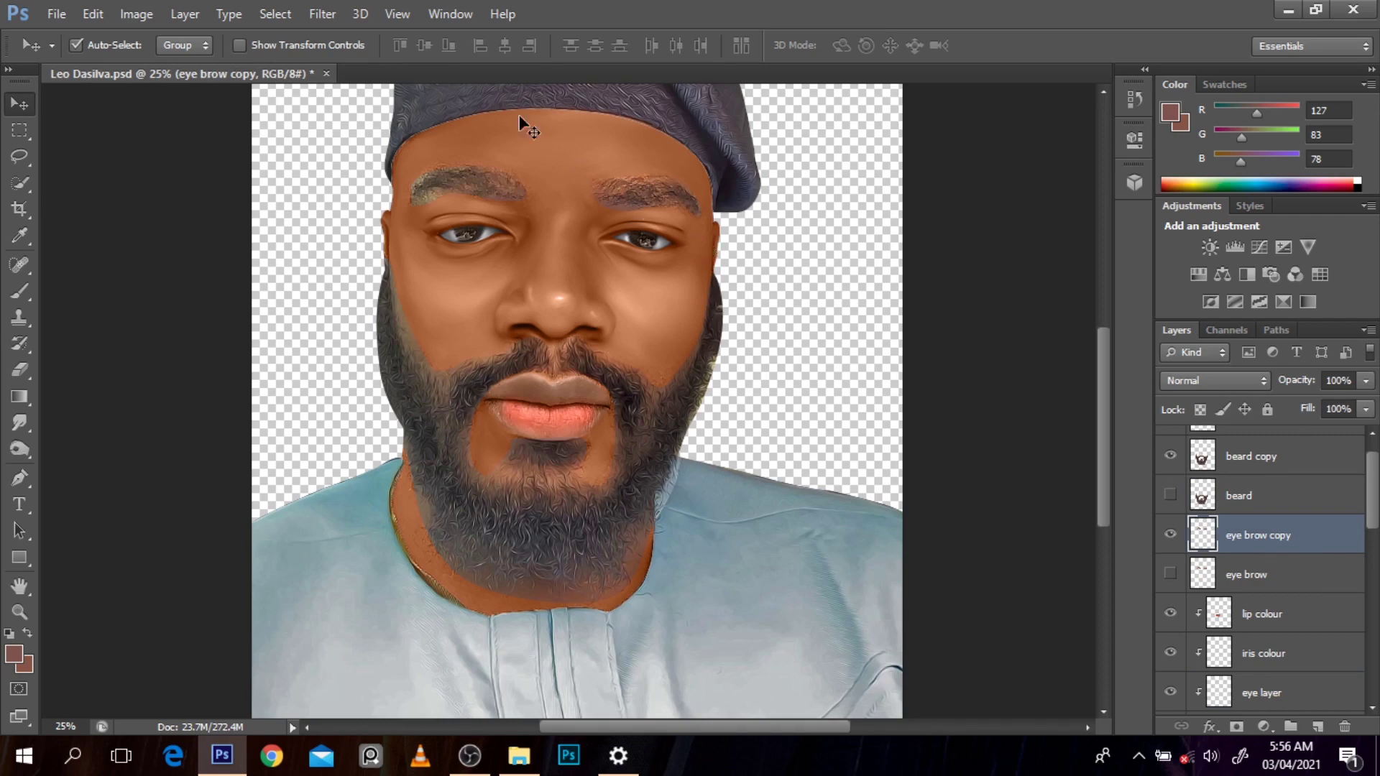
Apply the Oil Paint filter to the eye brow copy with Stylization 4.11, Cleanliness 3.65 and Shine 0
{"action": "left_click", "coordinate": [321, 16]}
{"action": "left_click", "coordinate": [342, 34]}
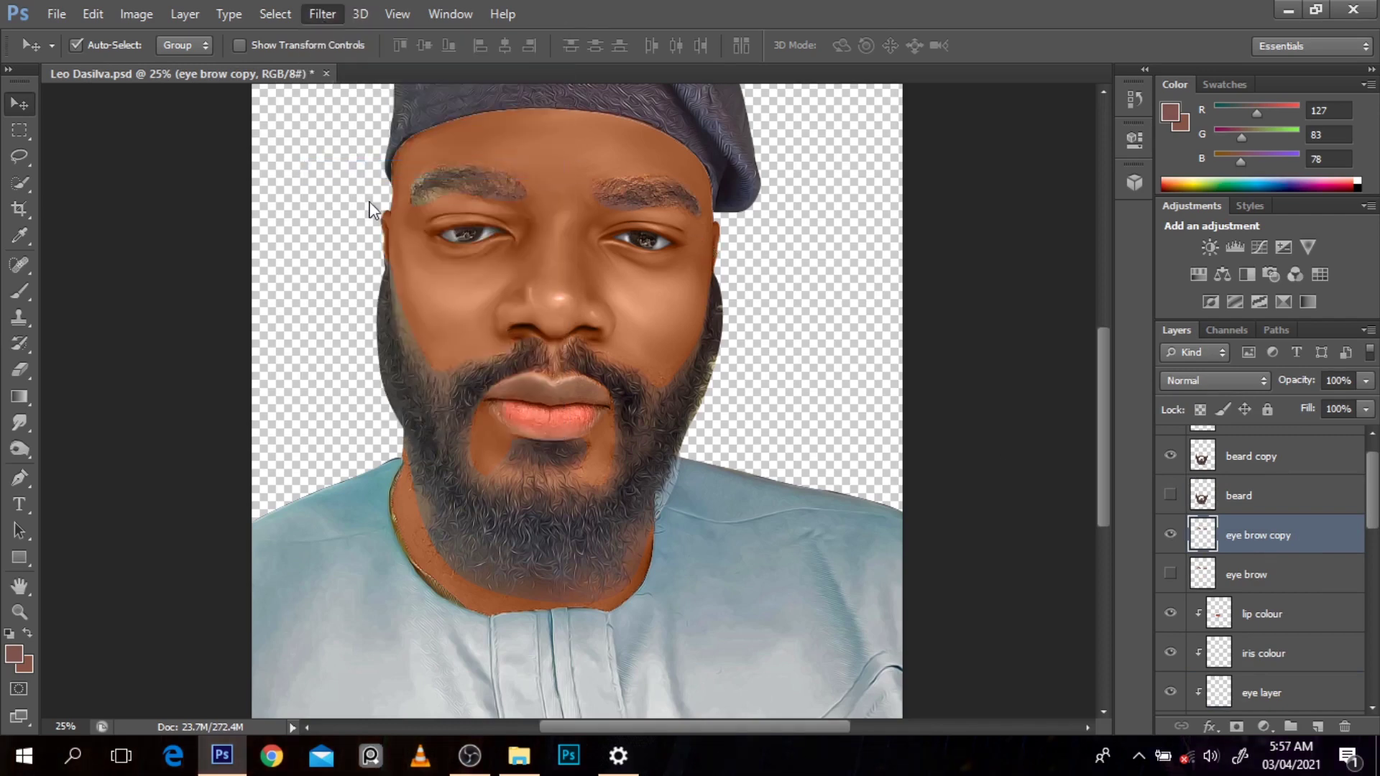
{"action": "key", "text": "ctrl+alt+f"}
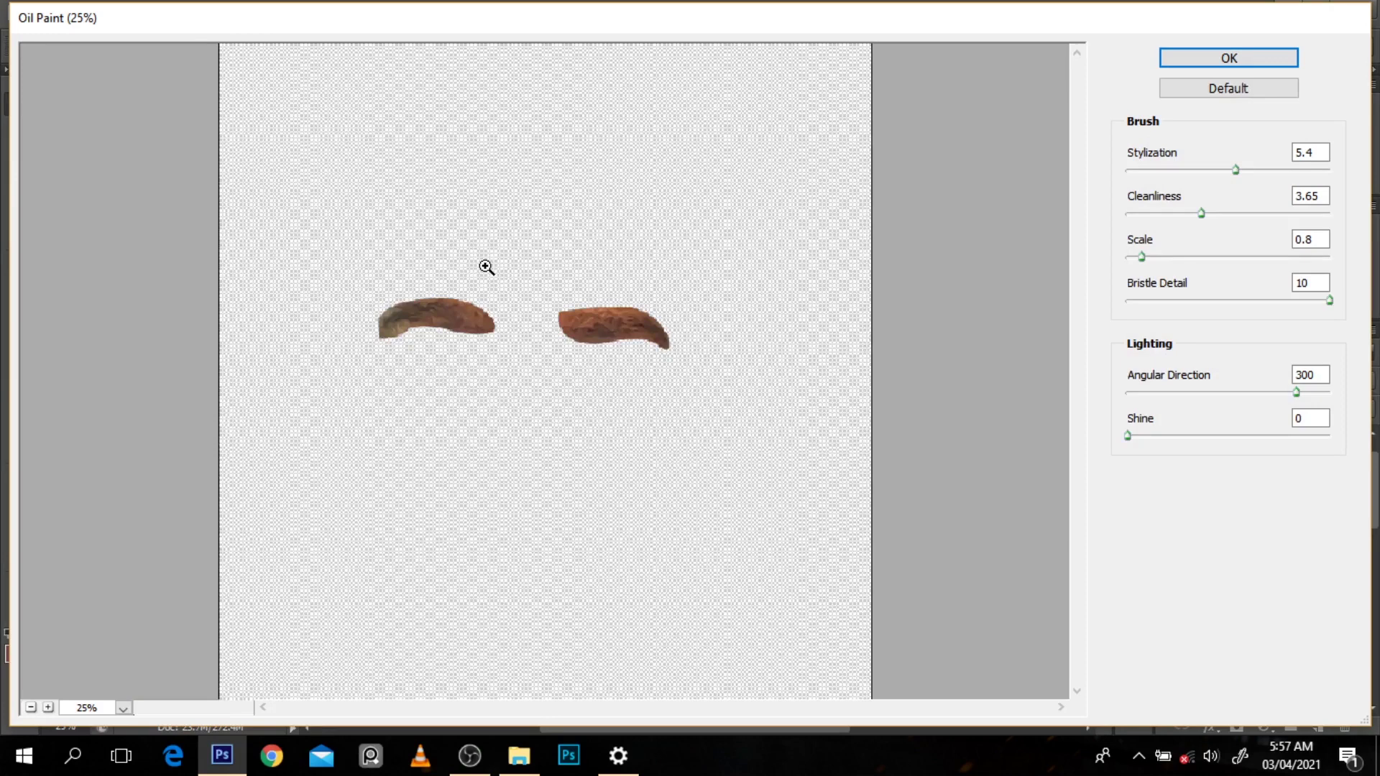
{"action": "left_click", "coordinate": [504, 417], "text": "ctrl"}
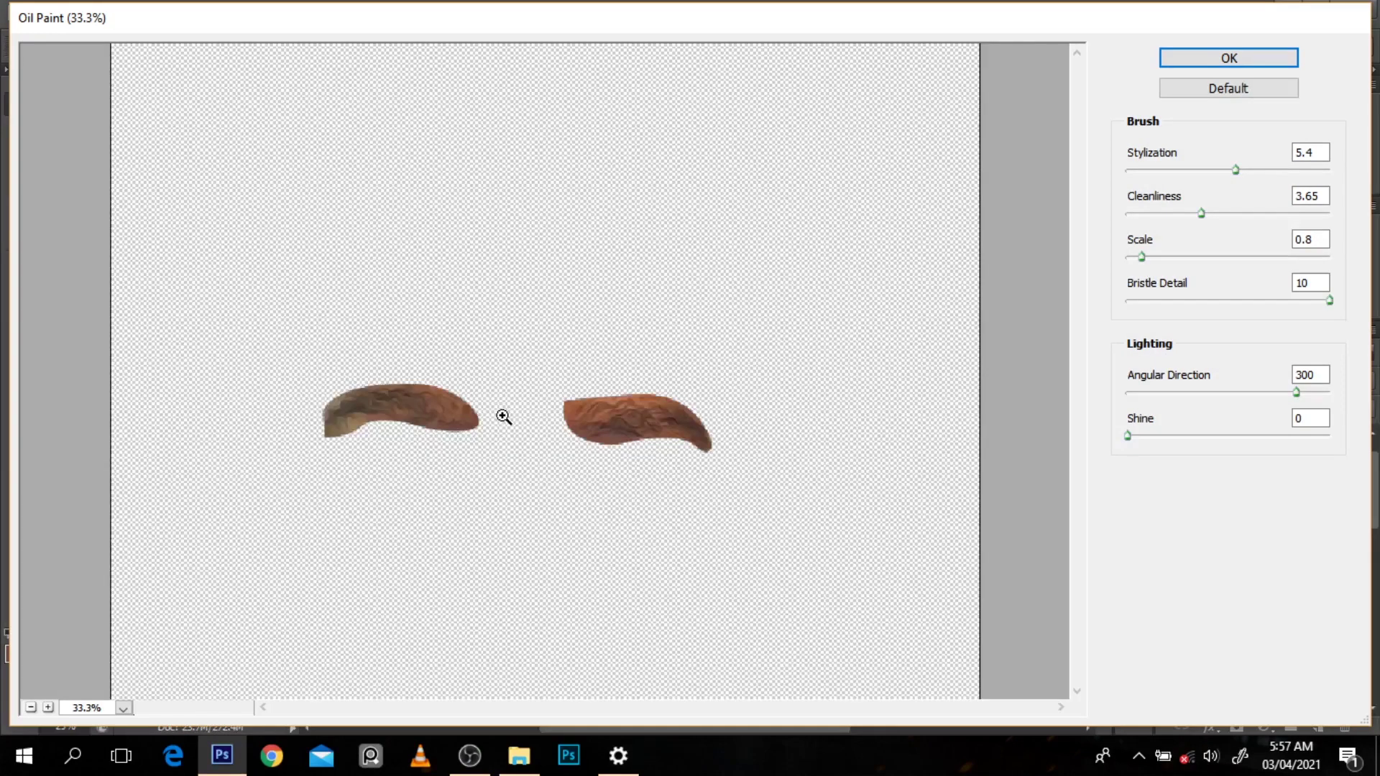
{"action": "left_click", "coordinate": [647, 435], "text": "ctrl"}
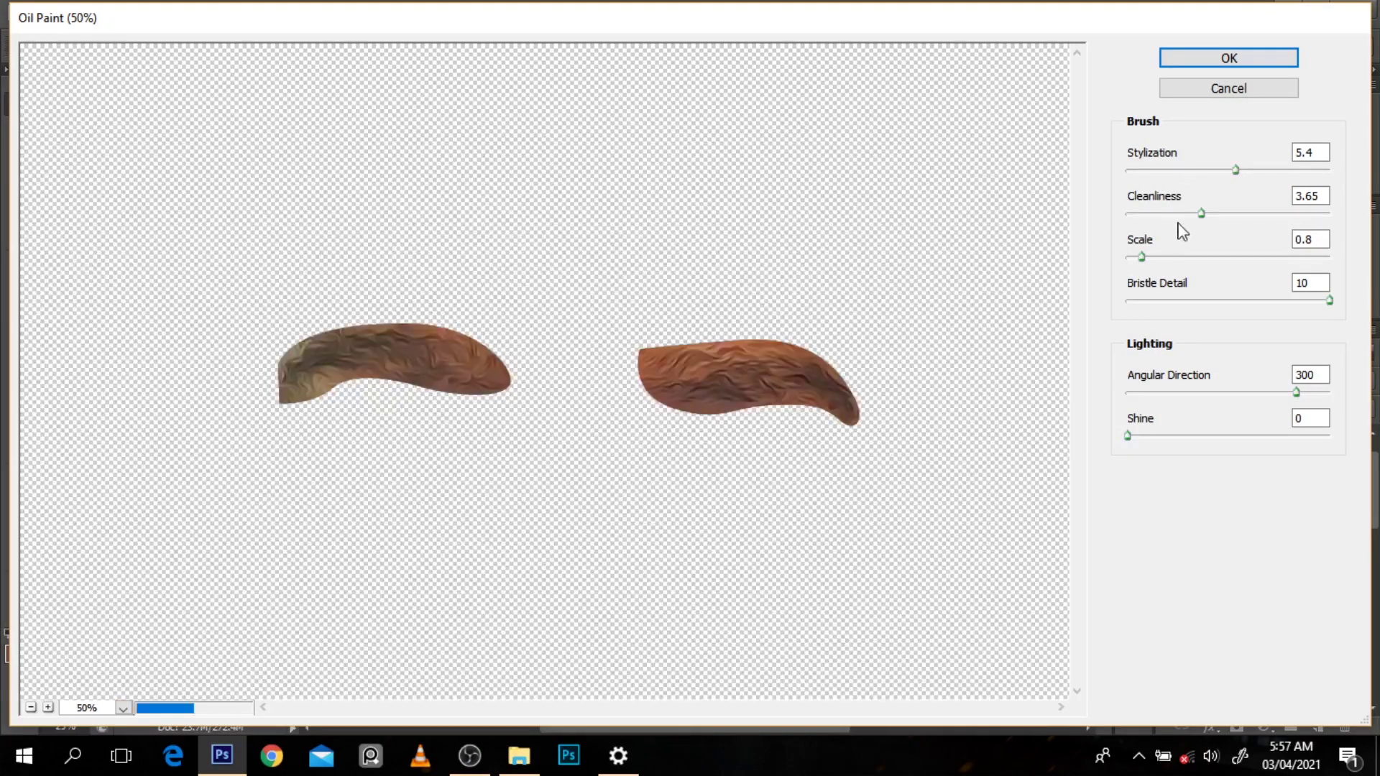
{"action": "left_click_drag", "start_coordinate": [1236, 170], "coordinate": [1211, 171]}
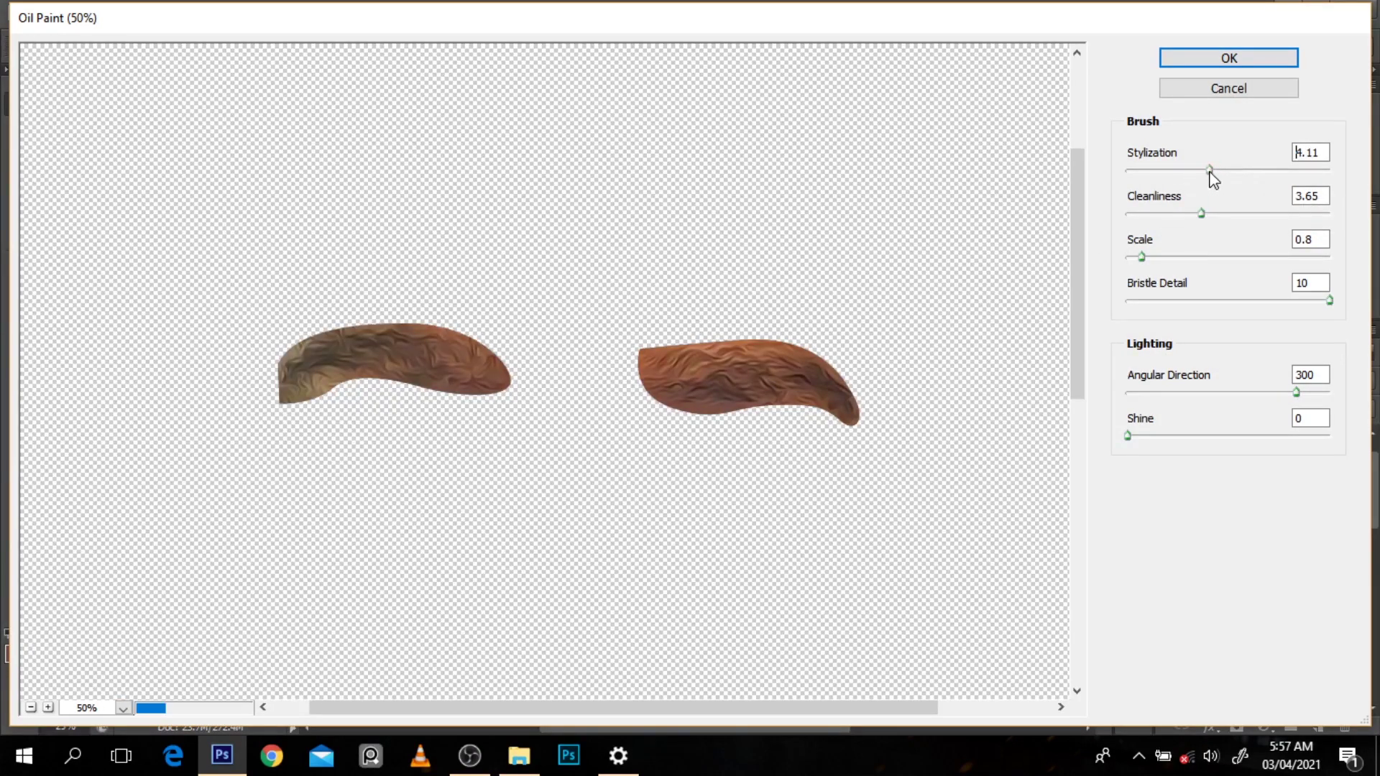
{"action": "left_click", "coordinate": [1226, 59]}
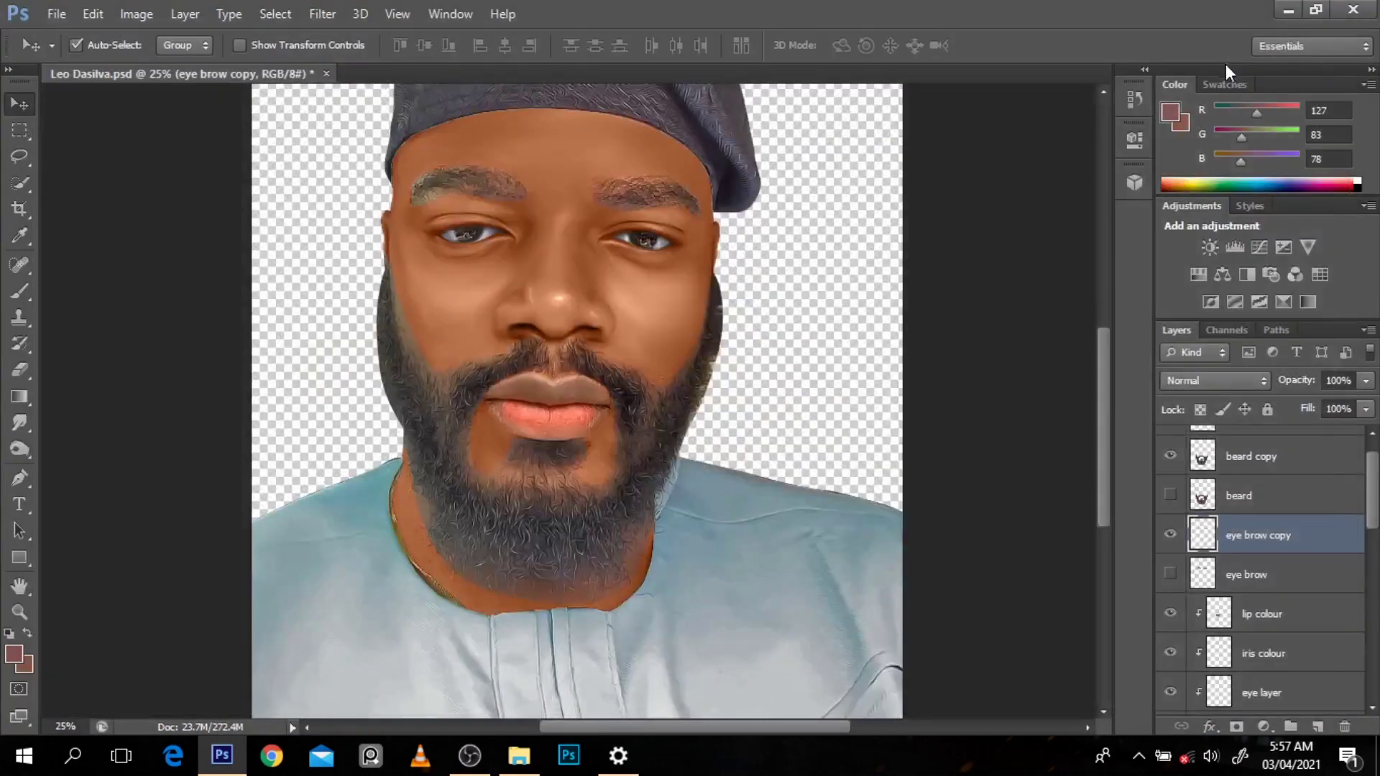
Move the beard and eye brow copies directly above the dodge and burn layer and merge them into it
{"action": "key", "text": "ctrl+minus"}
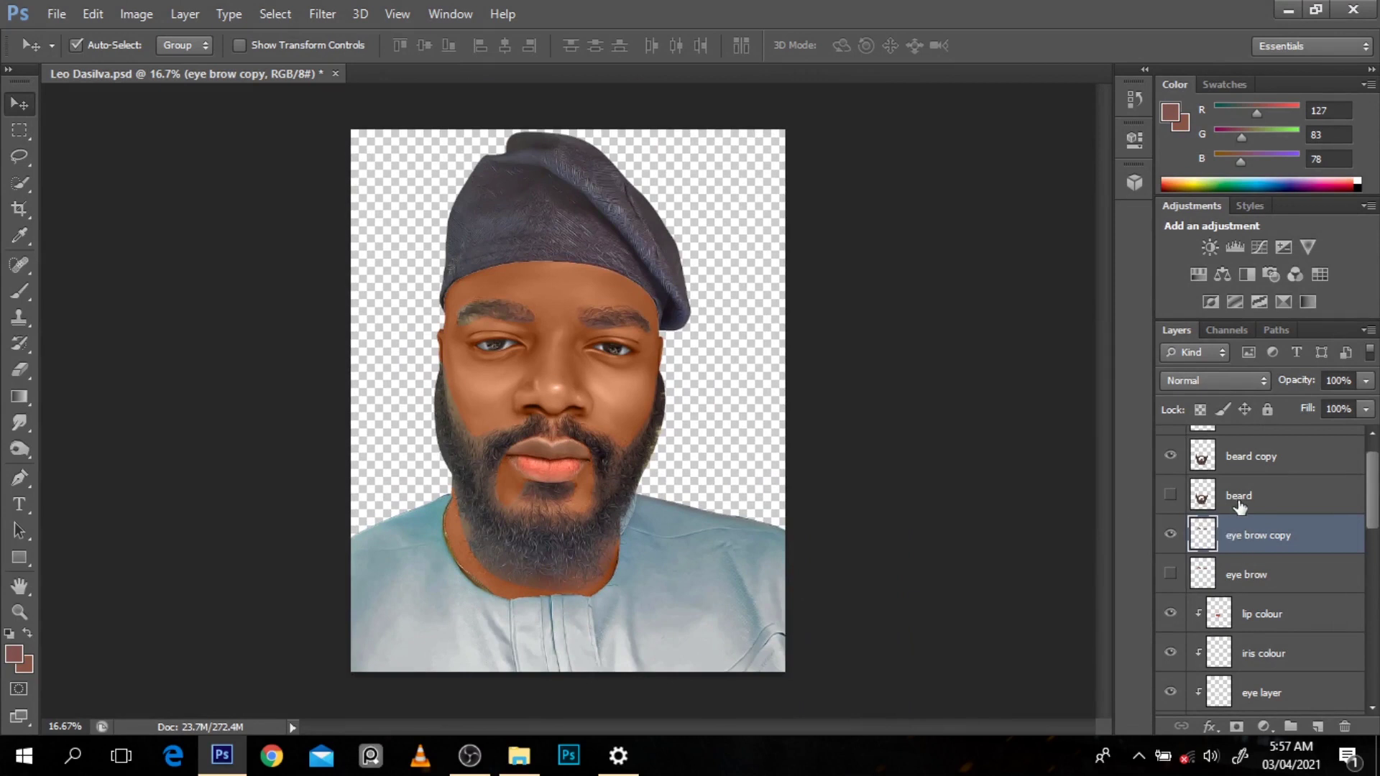
{"action": "left_click", "coordinate": [1249, 463], "text": "ctrl"}
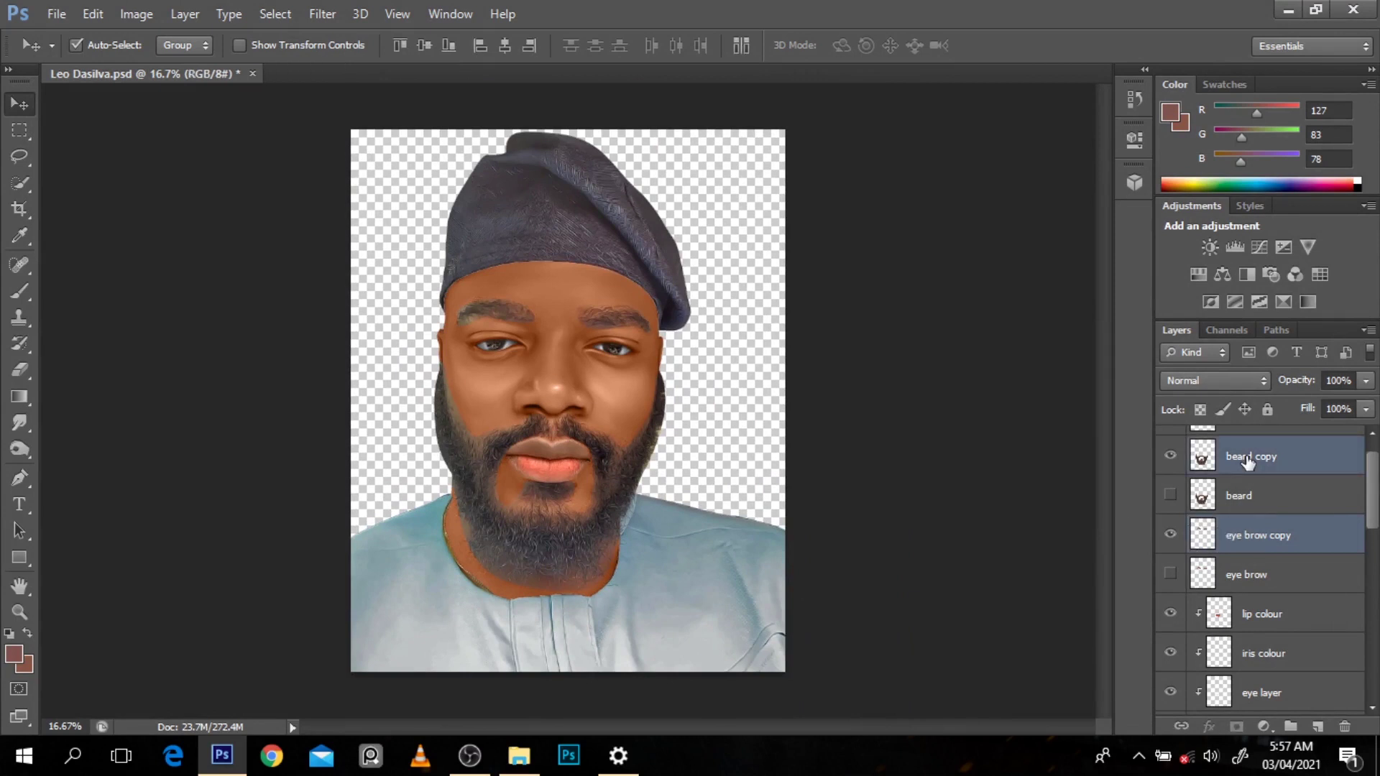
{"action": "left_click", "coordinate": [1248, 463]}
{"action": "mouse_move", "coordinate": [1249, 463]}
{"action": "left_mouse_down"}
{"action": "mouse_move", "coordinate": [1269, 572]}
{"action": "mouse_move", "coordinate": [1265, 663]}
{"action": "mouse_move", "coordinate": [1283, 689]}
{"action": "left_mouse_up"}
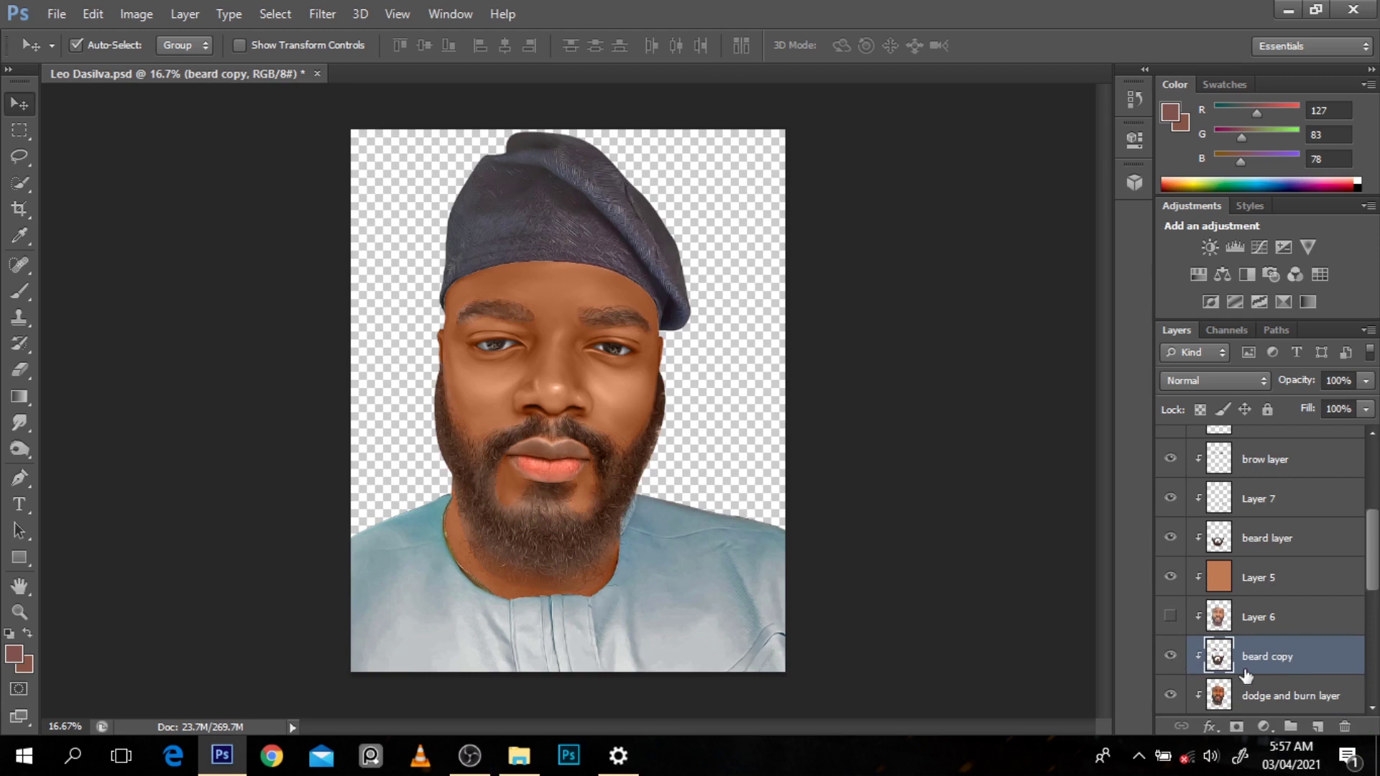
{"action": "key", "text": "ctrl+e"}
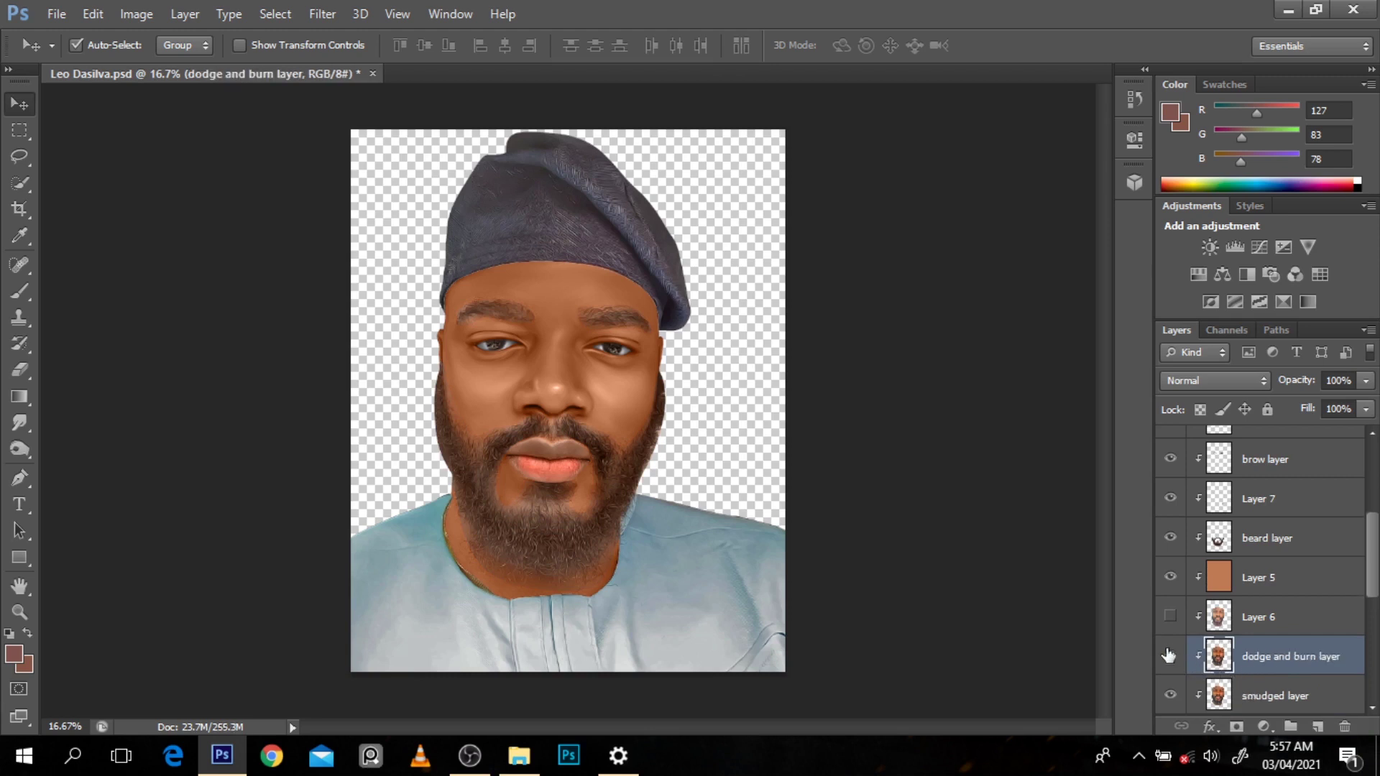
{"action": "left_click", "coordinate": [1170, 655]}
{"action": "left_click", "coordinate": [1170, 655]}
Add a new layer above the cap layer and clip it to the cap
{"action": "left_click", "coordinate": [567, 226]}
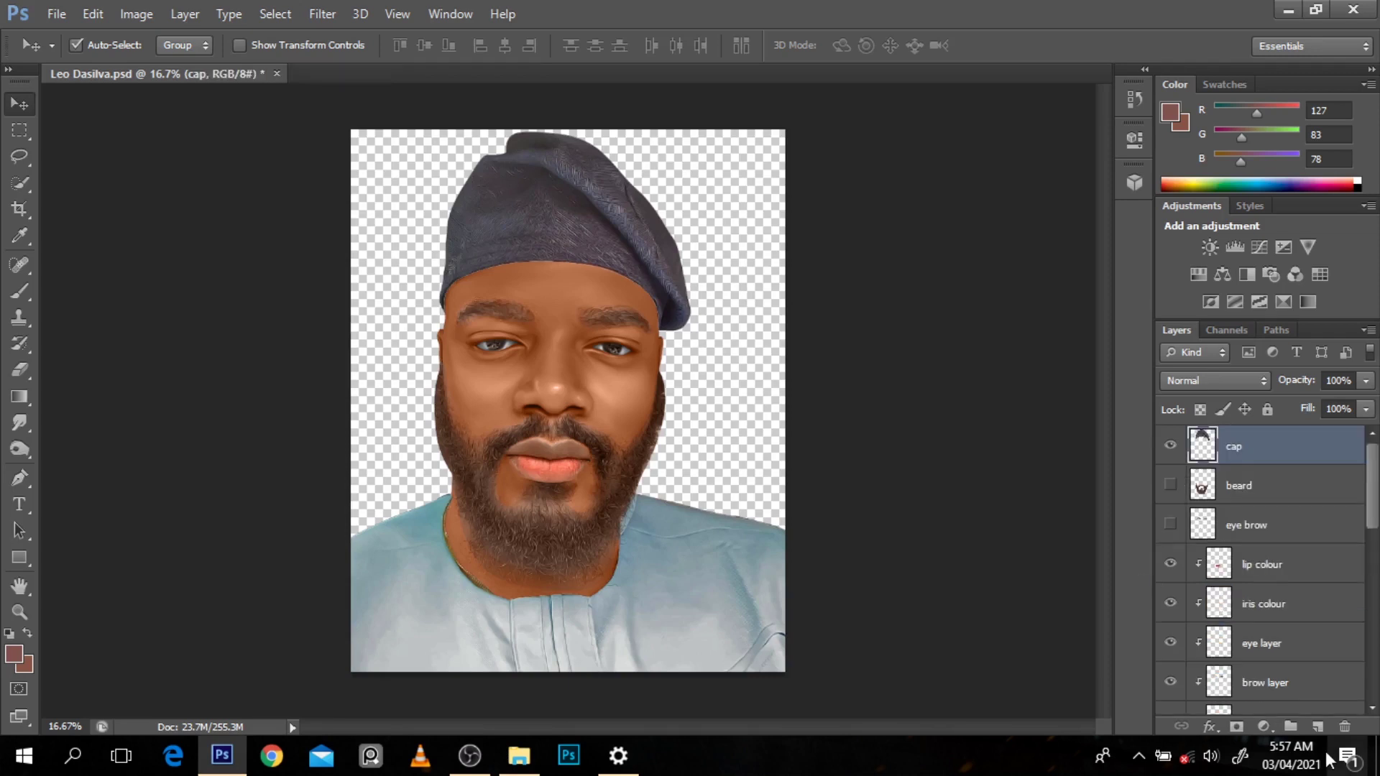
{"action": "left_click", "coordinate": [1317, 727]}
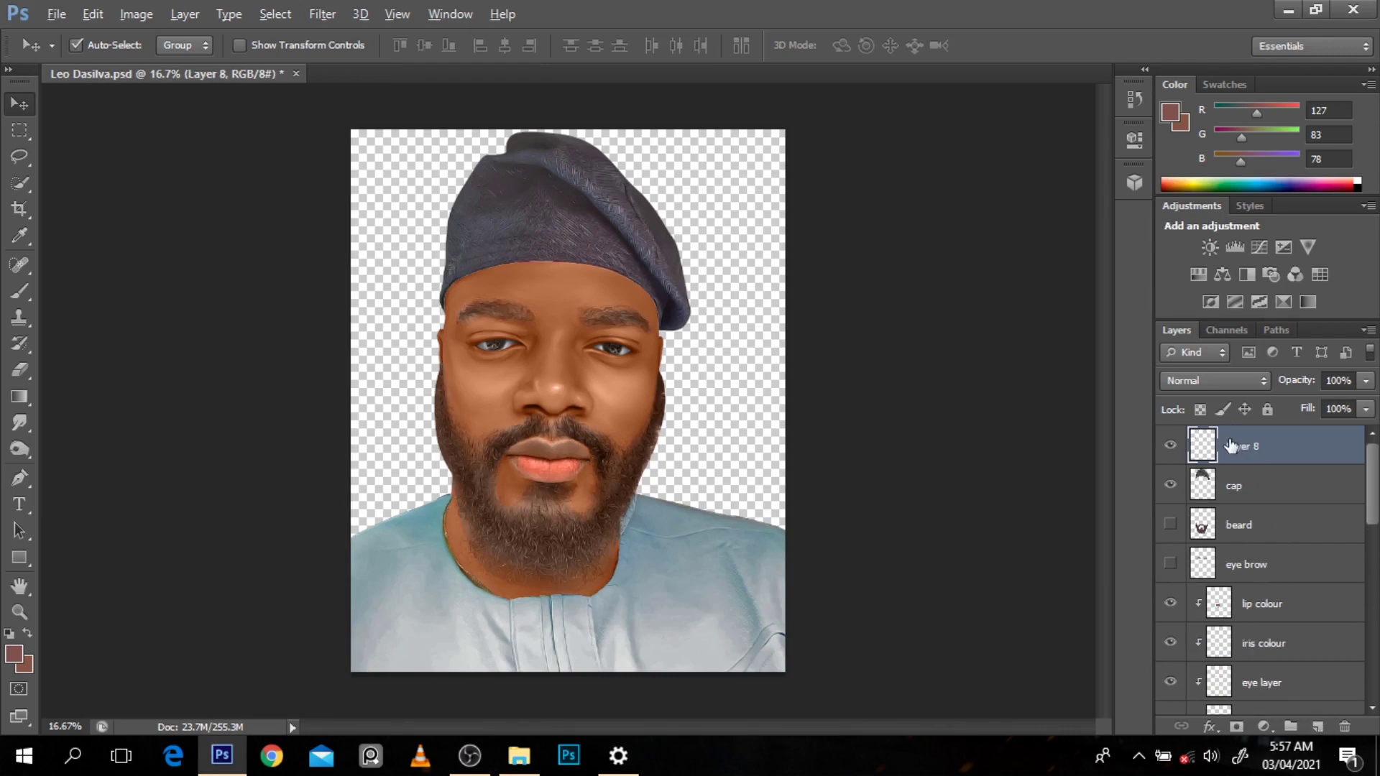
{"action": "left_click", "coordinate": [1195, 466], "text": "alt"}
Fill the clipped layer with dark gray sampled from the cap (RGB 70, 67, 73) and set its blend mode to Color
{"action": "key", "text": "b"}
{"action": "left_click", "coordinate": [504, 181], "text": "alt"}
{"action": "left_click", "coordinate": [546, 215], "text": "alt"}
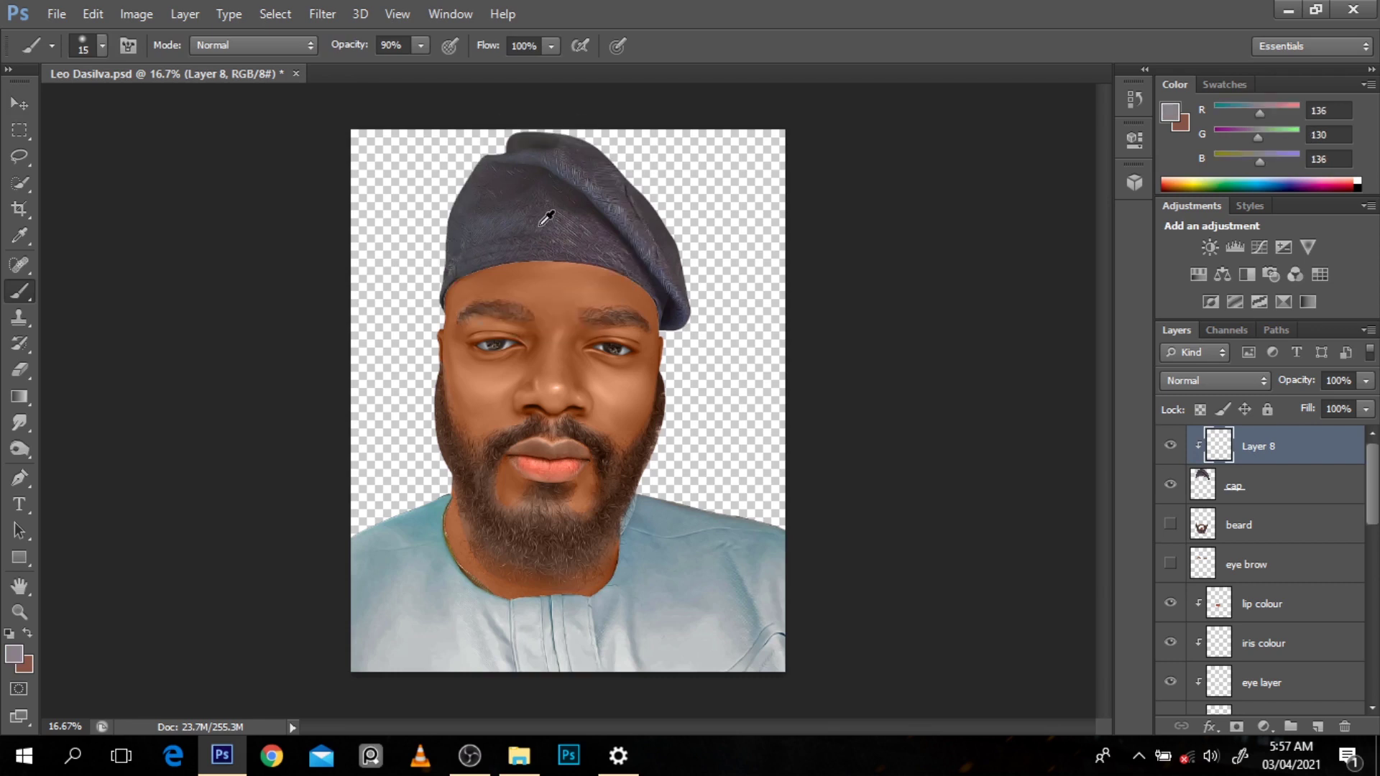
{"action": "left_click", "coordinate": [517, 205], "text": "alt"}
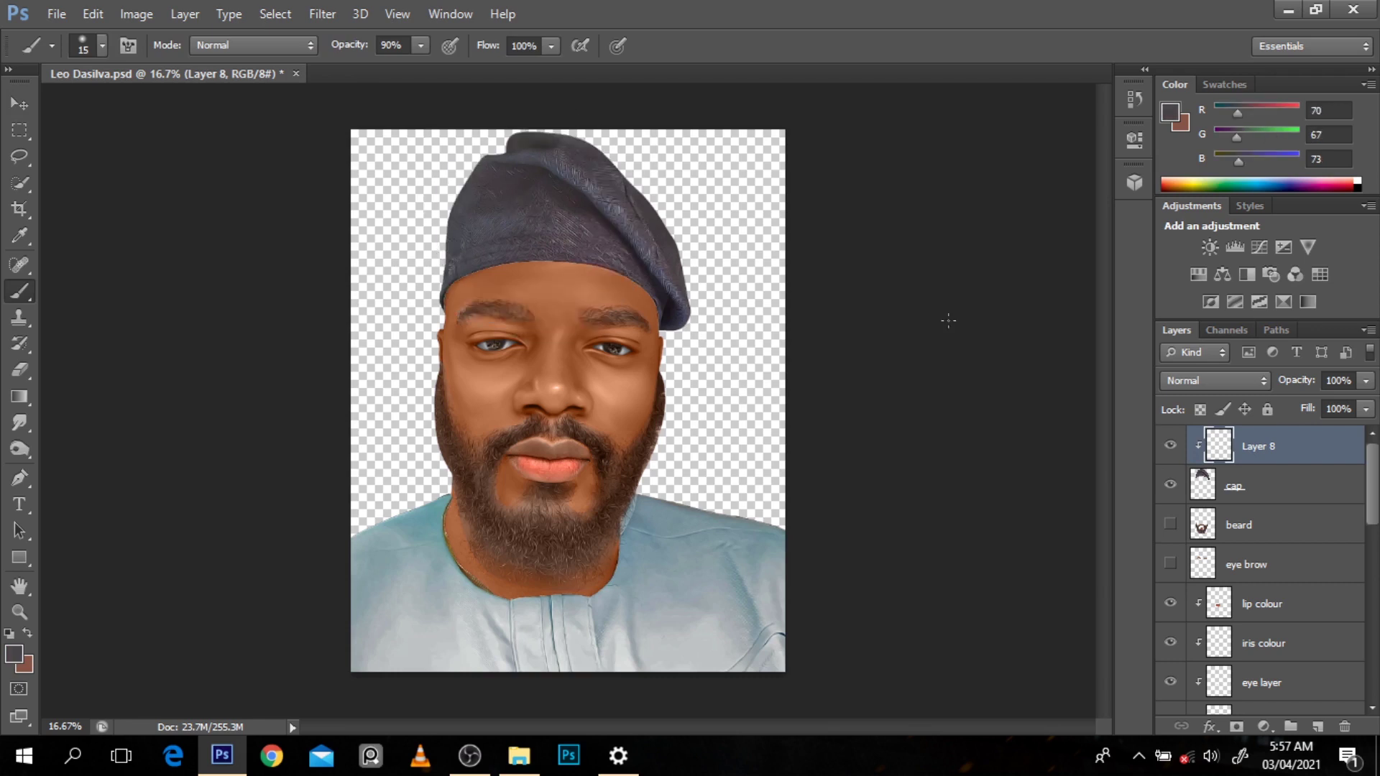
{"action": "key", "text": "alt+BackSpace"}
{"action": "left_click", "coordinate": [1233, 383]}
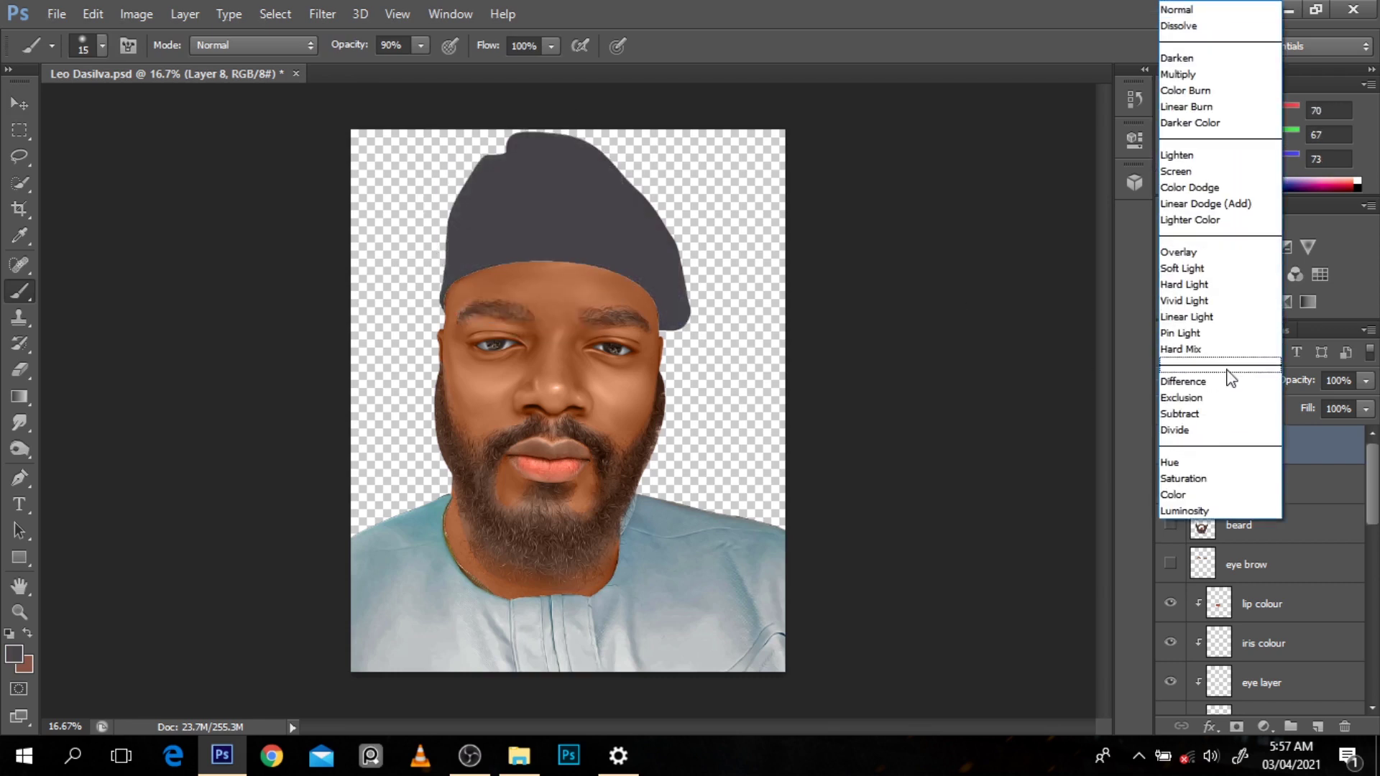
{"action": "left_click", "coordinate": [1207, 496]}
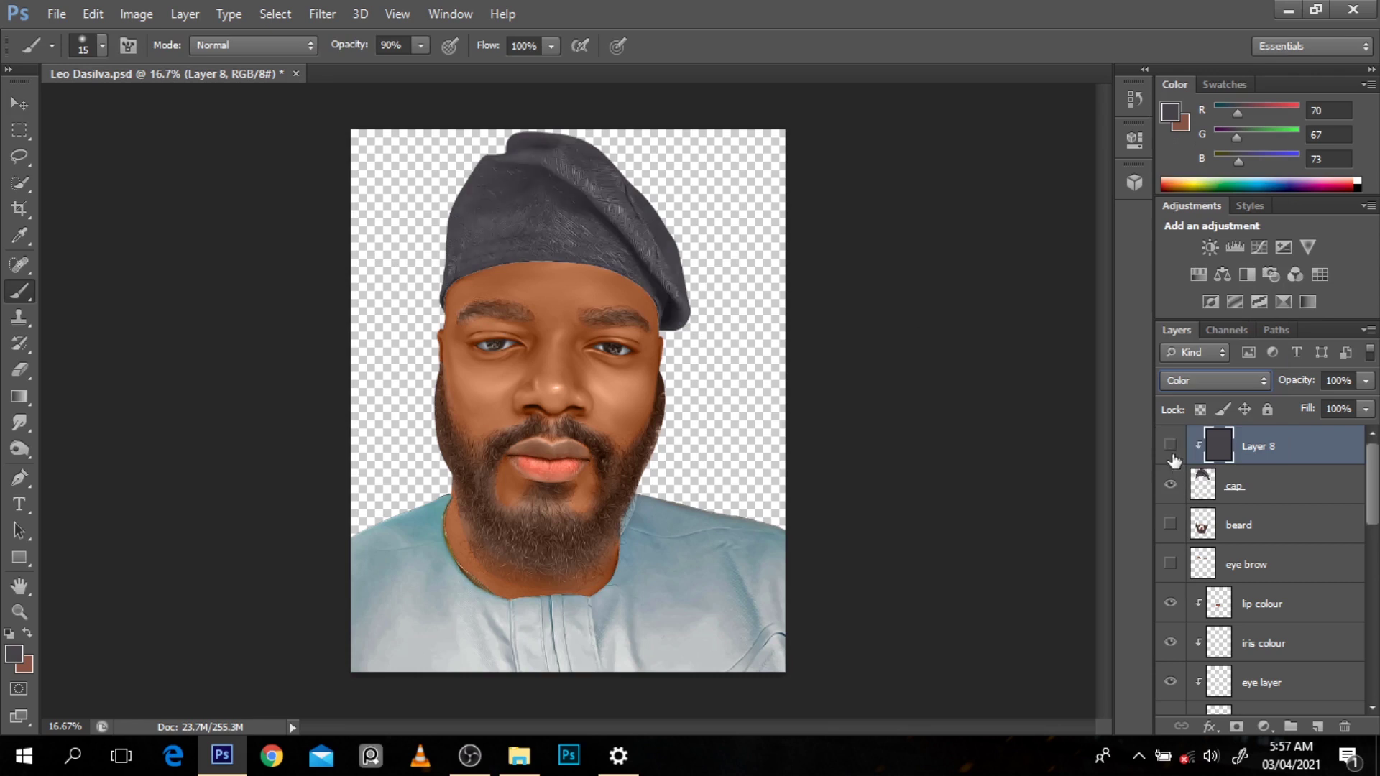
{"action": "left_click", "coordinate": [19, 103]}
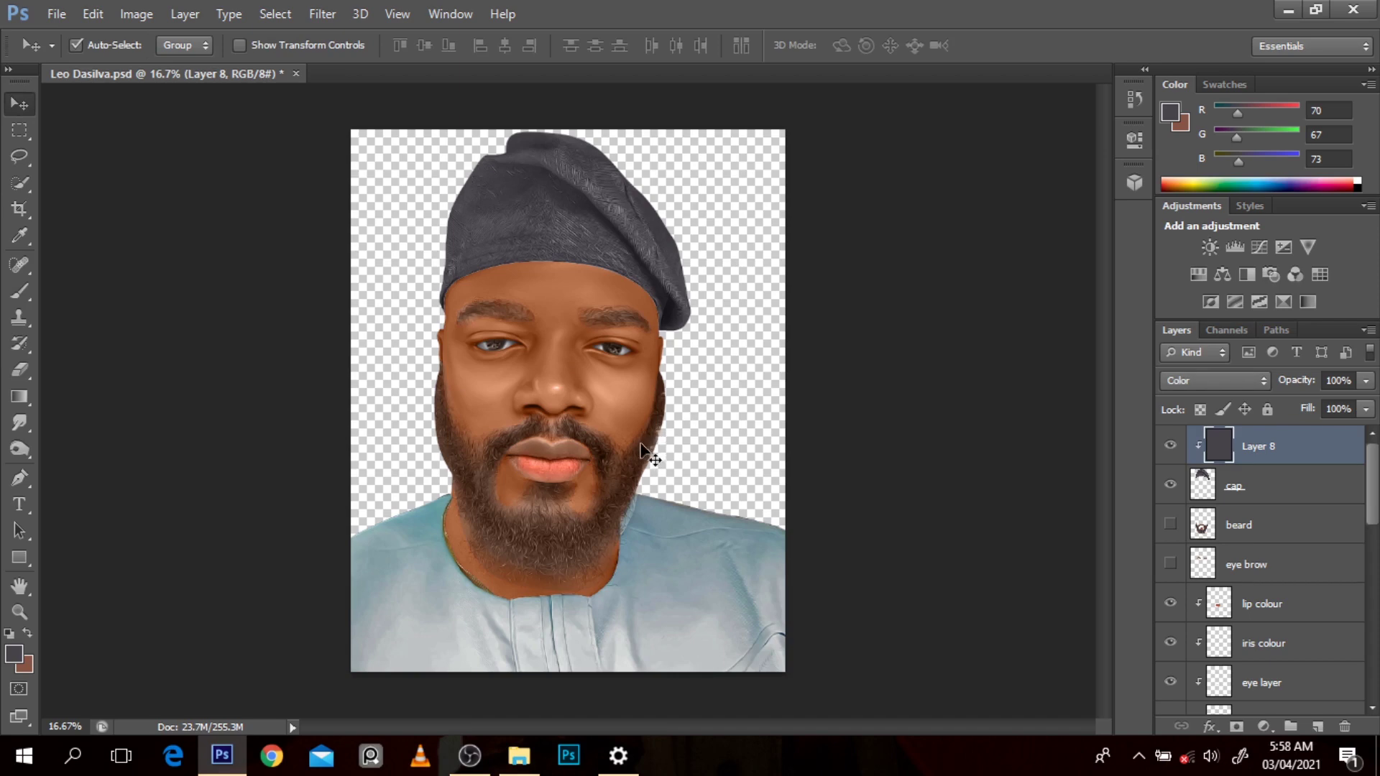
{"action": "left_click", "coordinate": [602, 431], "text": "ctrl"}
{"action": "left_click", "coordinate": [602, 431], "text": "ctrl"}
{"action": "left_click", "coordinate": [602, 431], "text": "ctrl"}
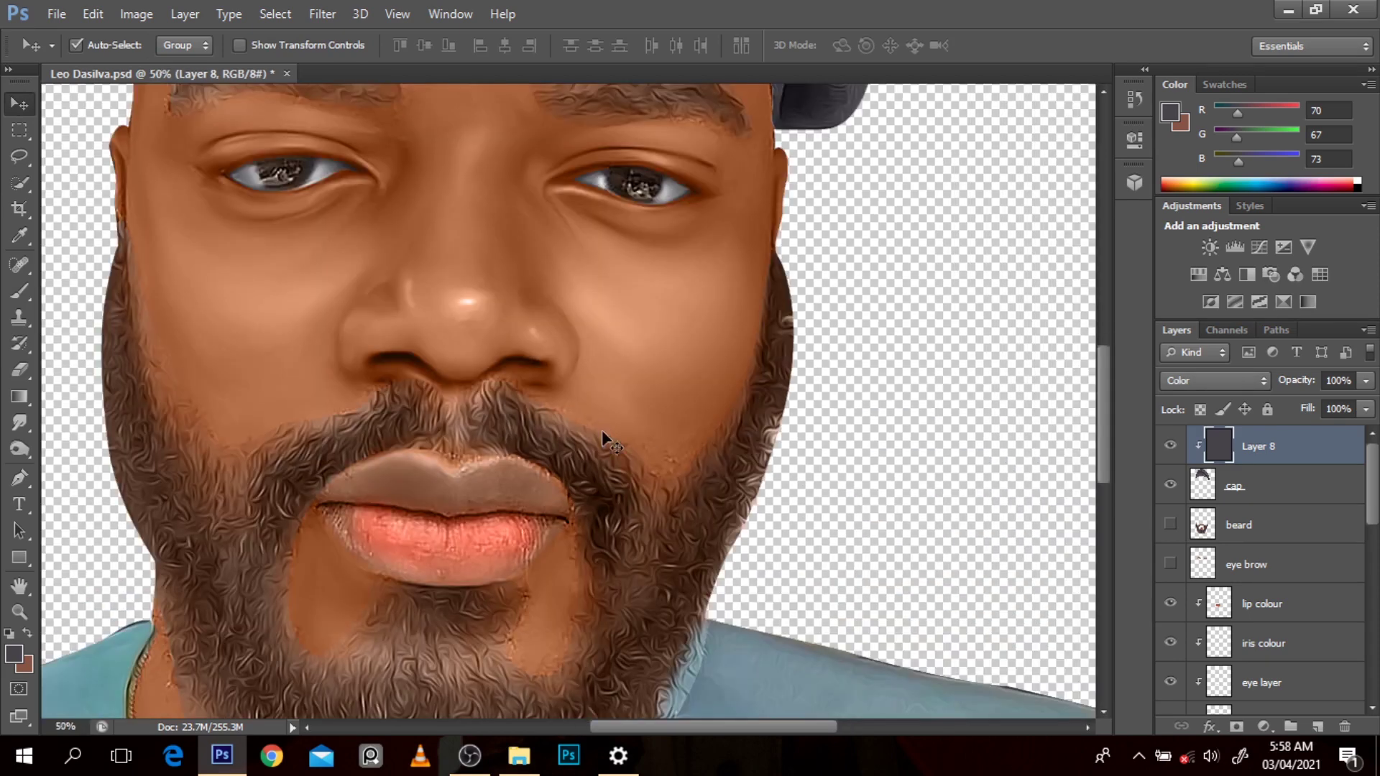
{"action": "left_click", "coordinate": [579, 452], "text": "ctrl"}
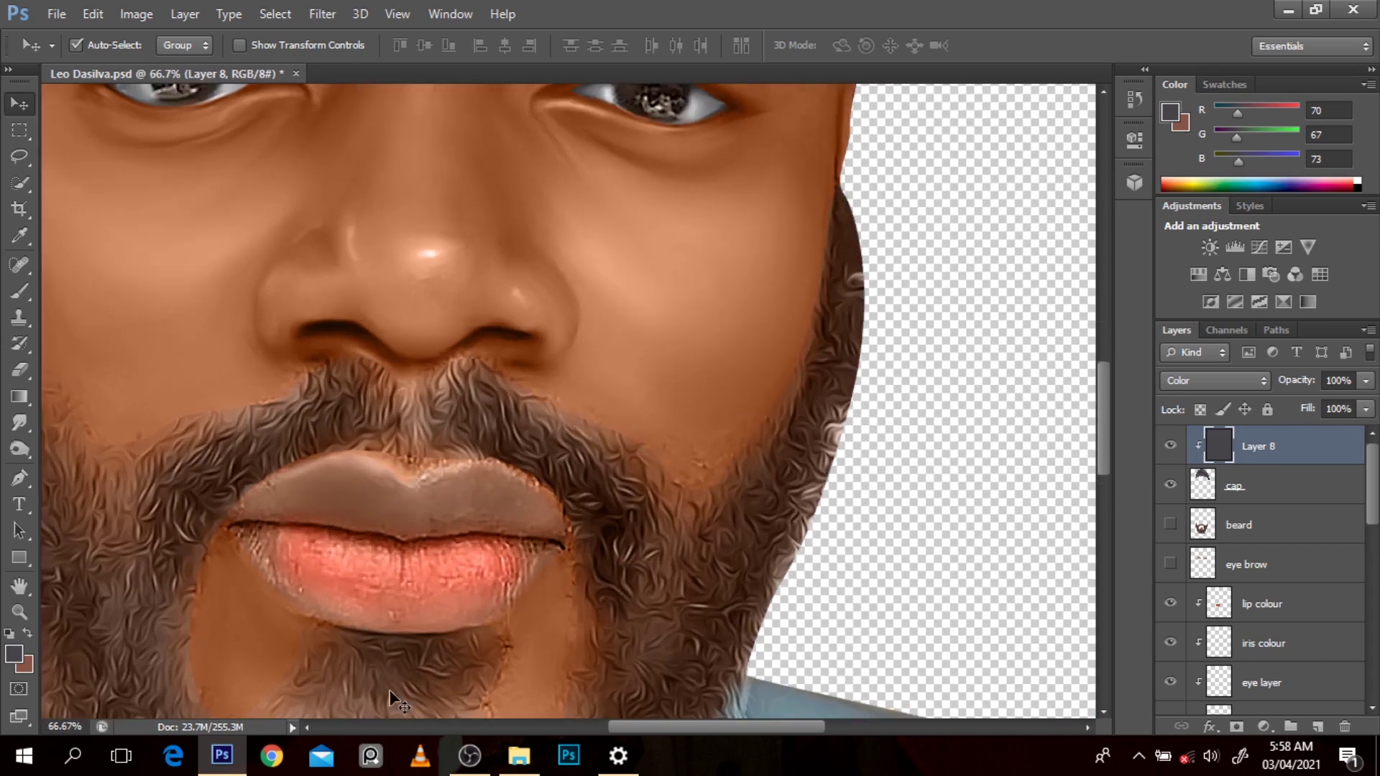
{"action": "left_click", "coordinate": [497, 404], "text": "alt"}
{"action": "left_click", "coordinate": [498, 404], "text": "alt"}
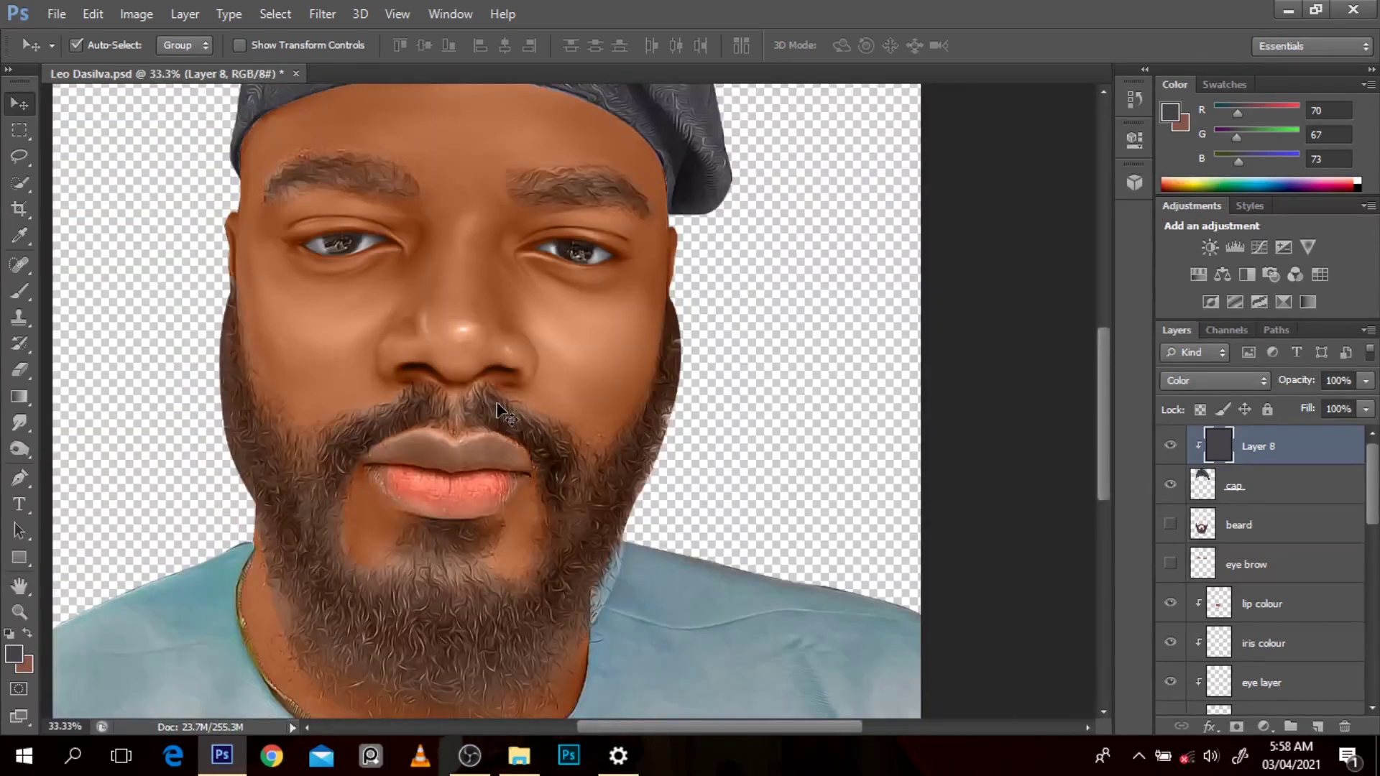